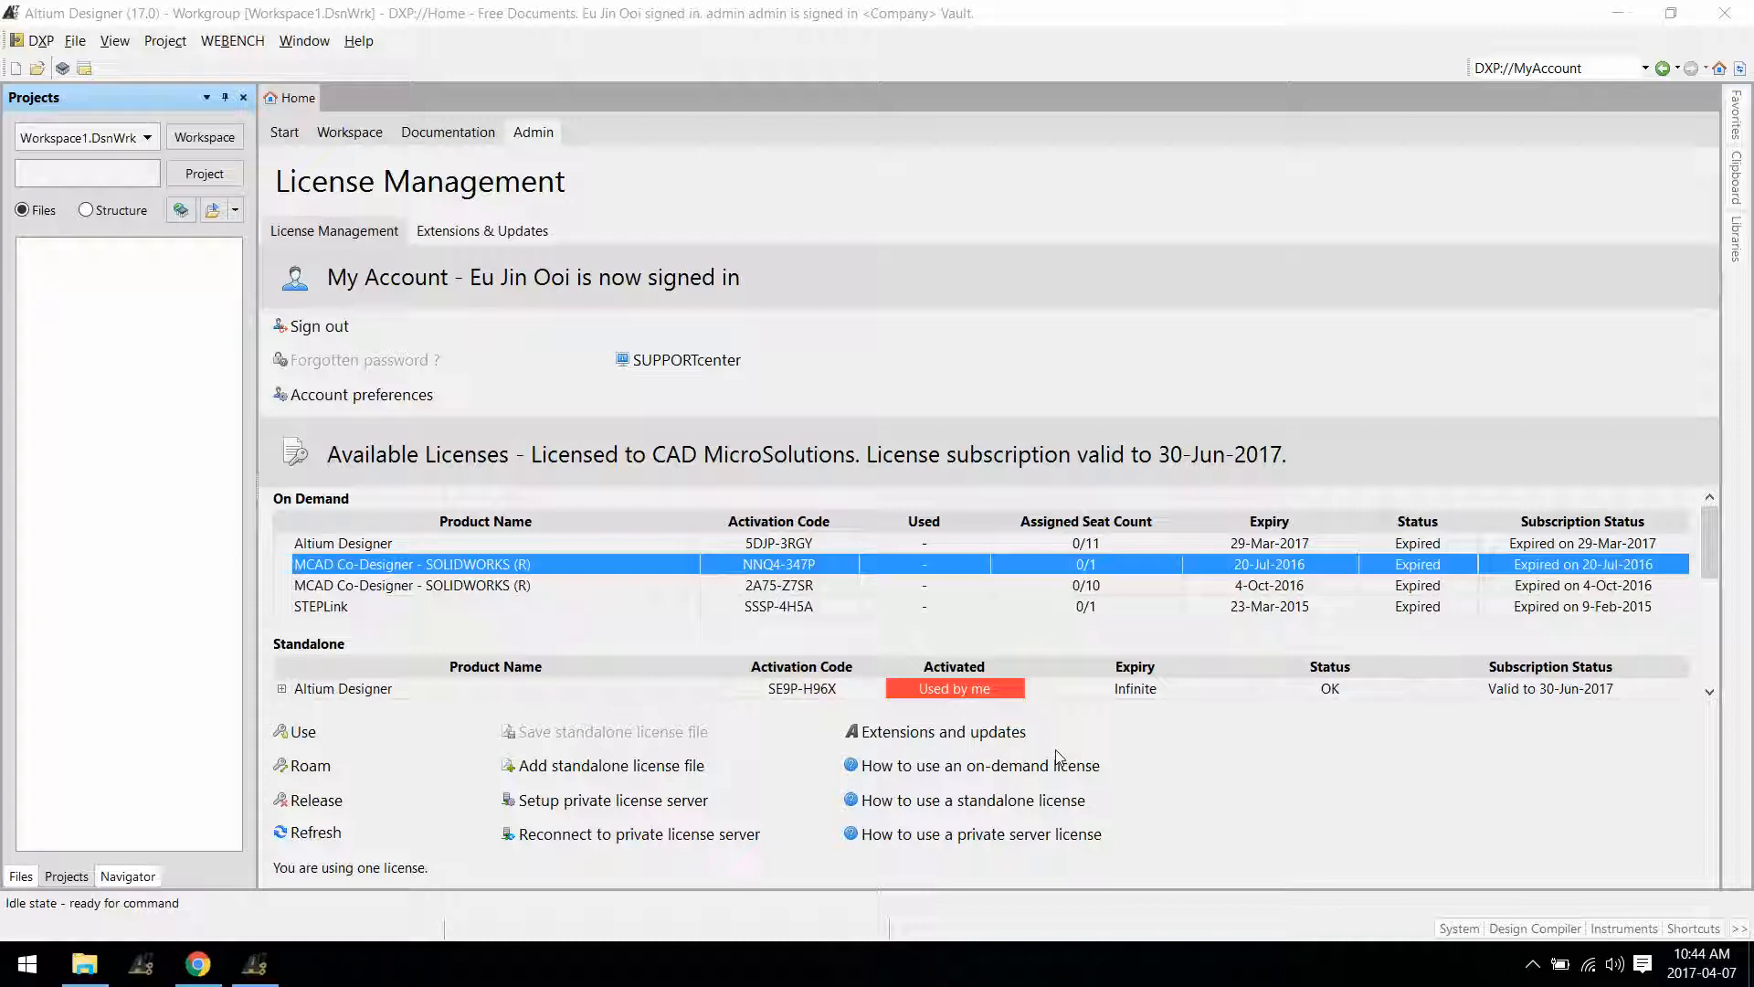
Browse to the Public Documents folder under C:\Users\Public to choose a document to open.
{"action": "left_click", "coordinate": [67, 15]}
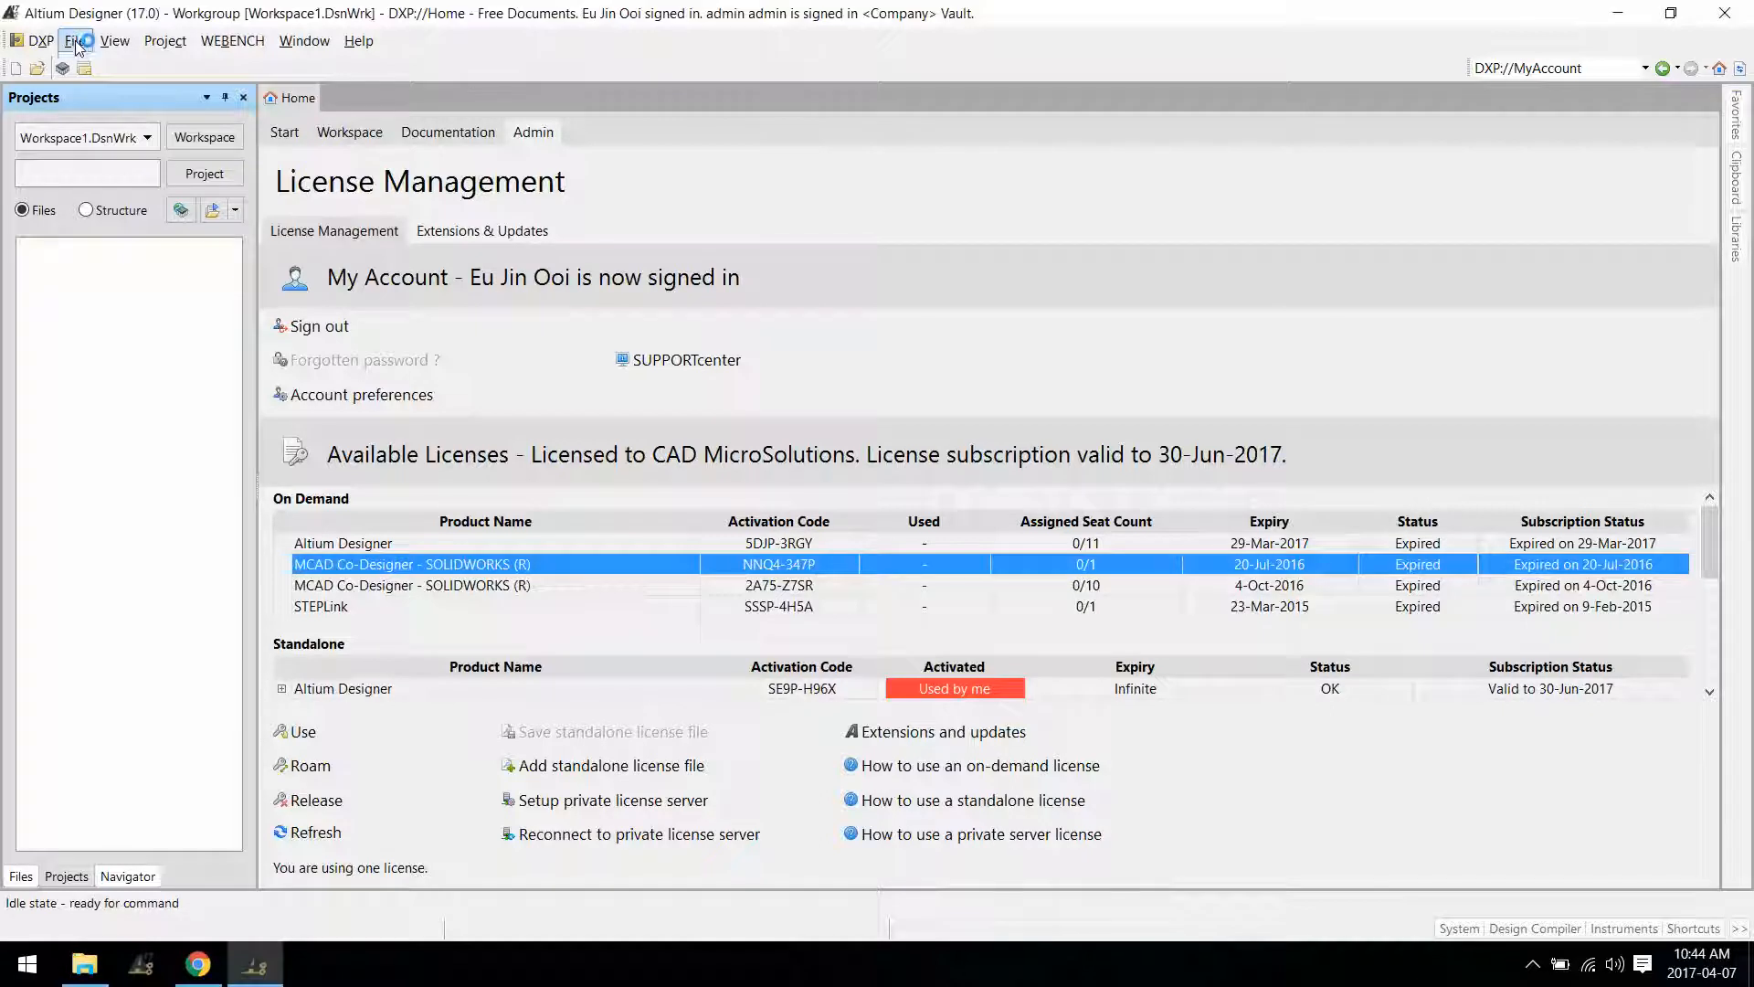
{"action": "left_click", "coordinate": [76, 42]}
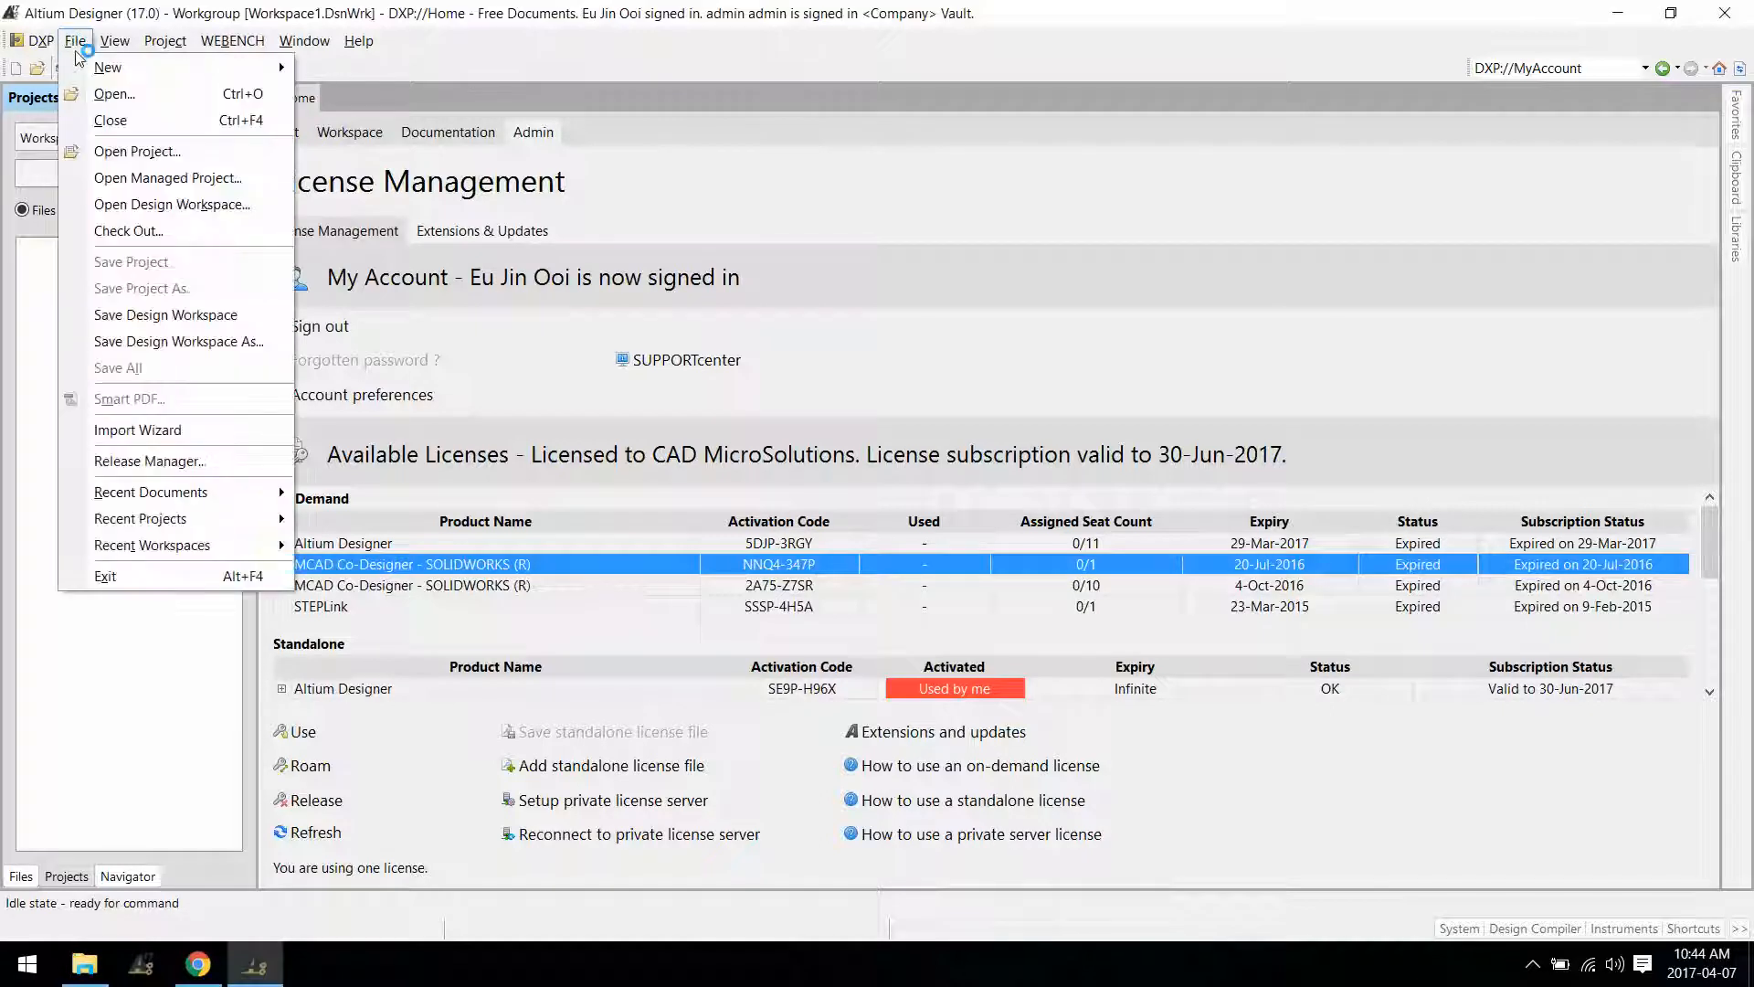
{"action": "left_click", "coordinate": [89, 97]}
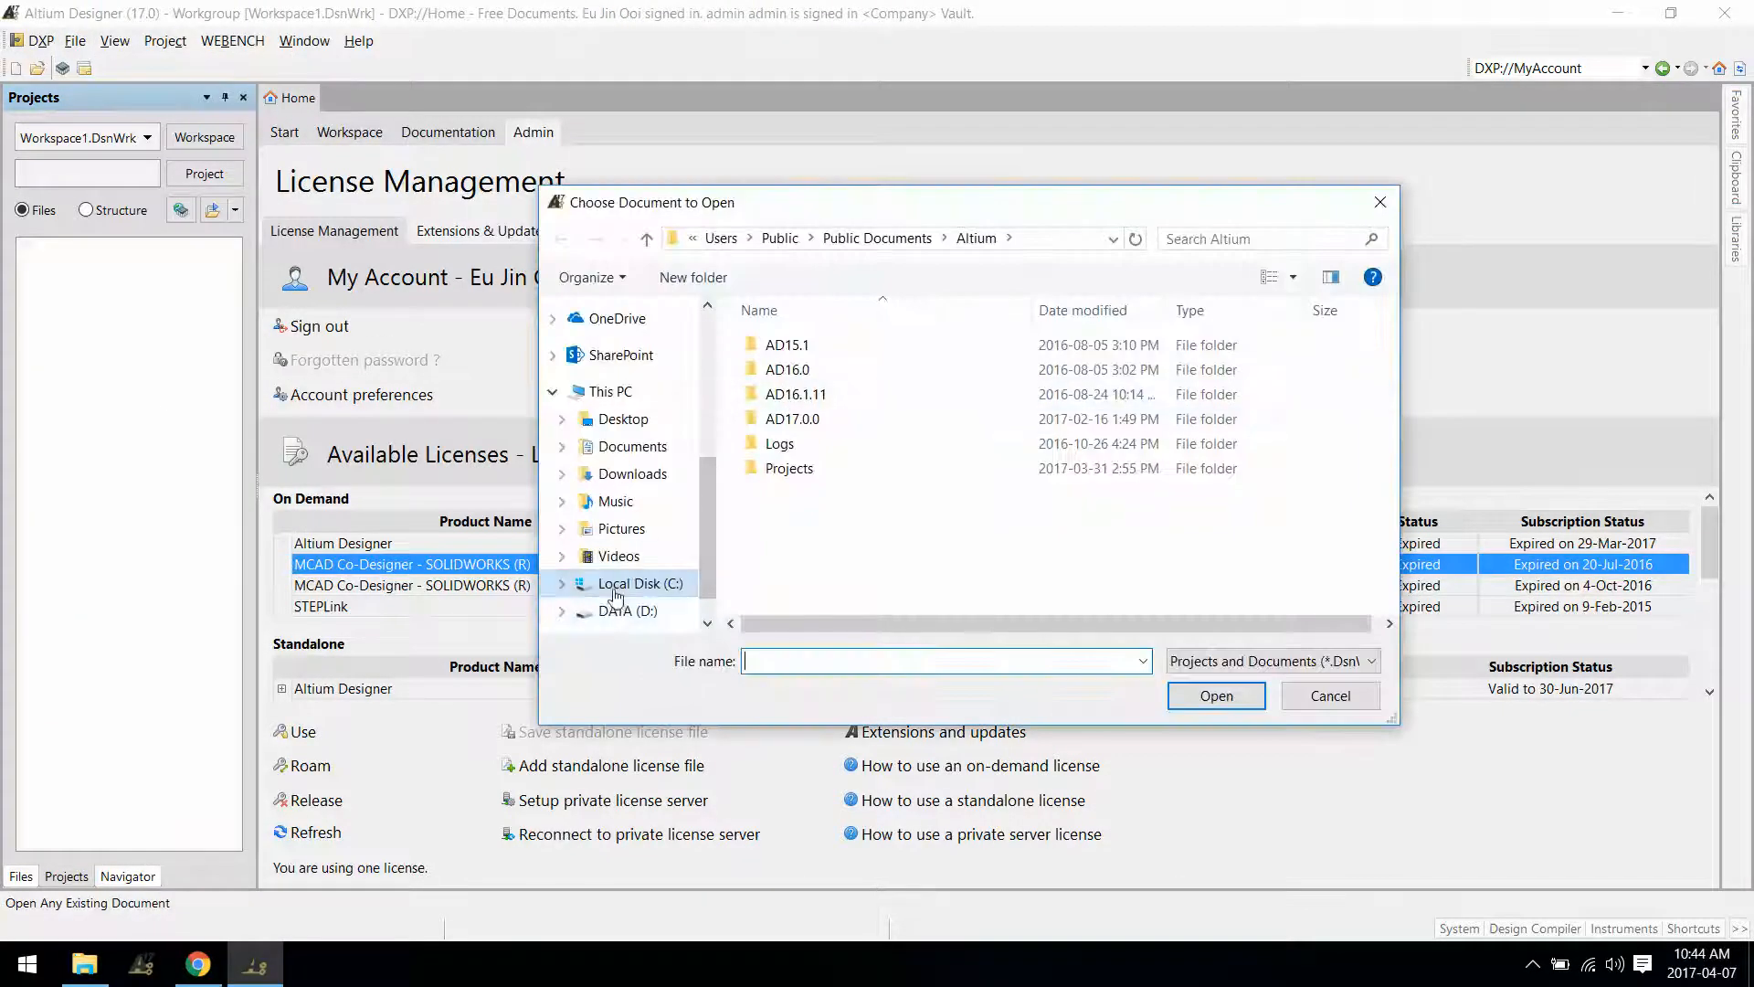
{"action": "left_click", "coordinate": [614, 590]}
{"action": "left_click", "coordinate": [999, 486]}
{"action": "scroll", "coordinate": [900, 493], "scroll_direction": "down", "scroll_amount": 1}
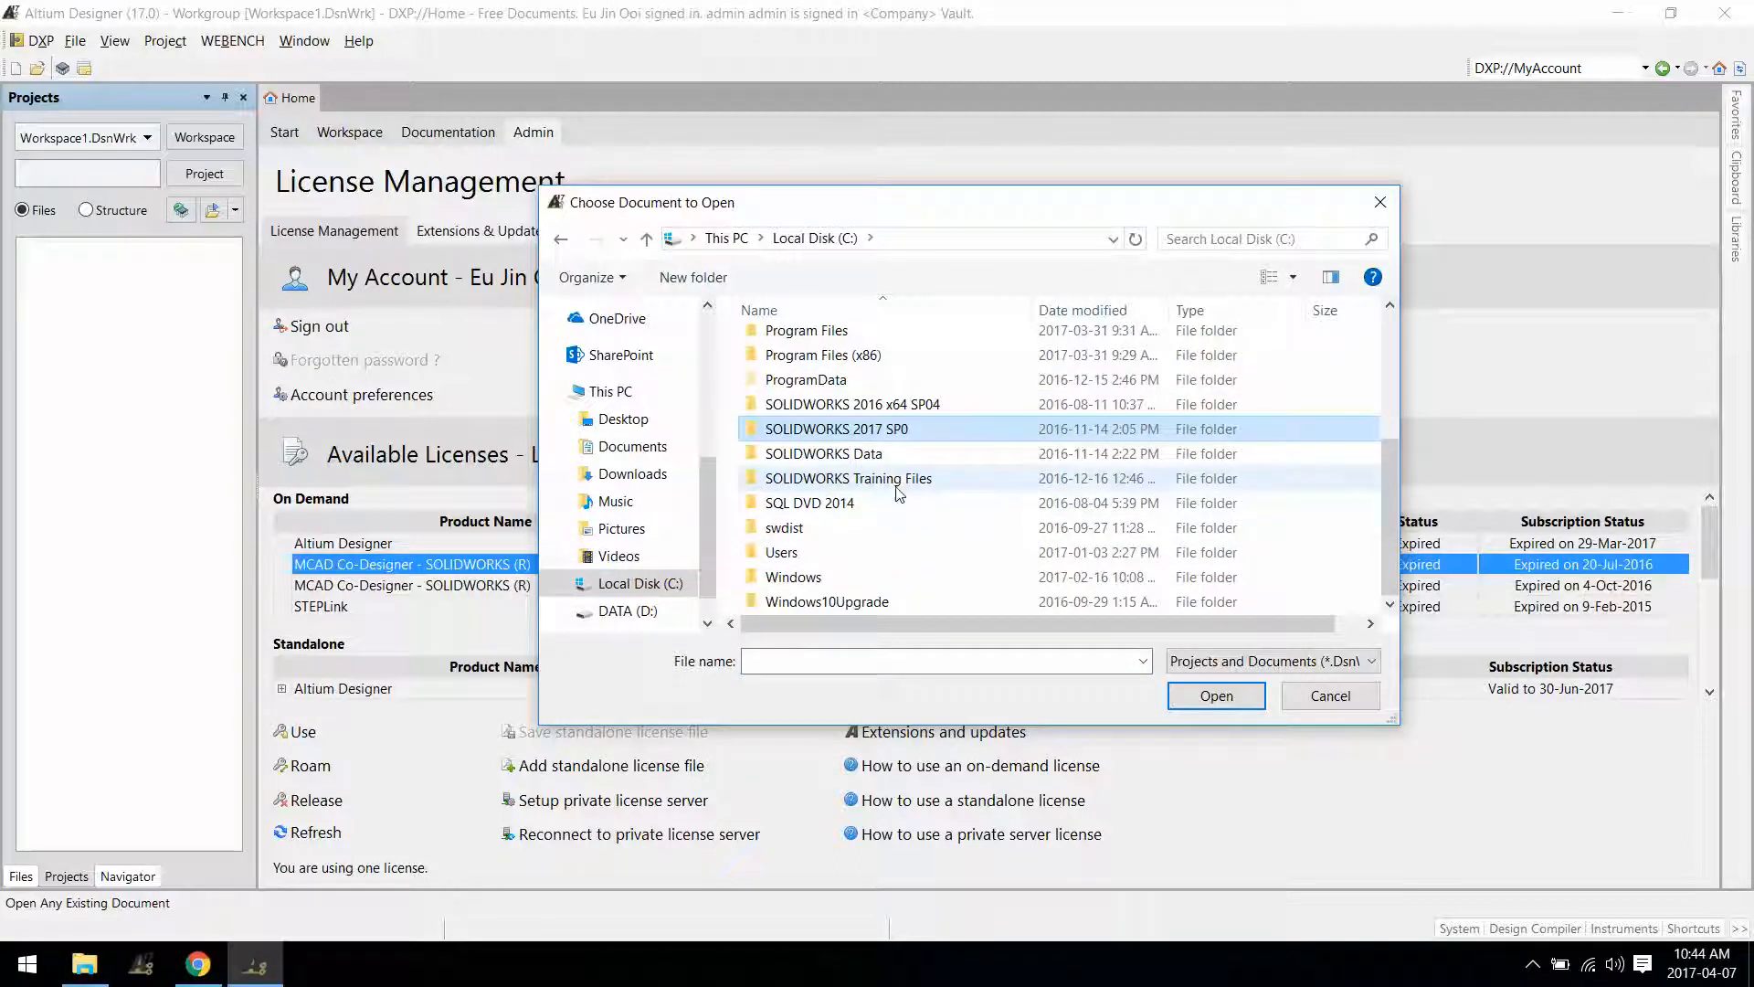
{"action": "double_click", "coordinate": [775, 552]}
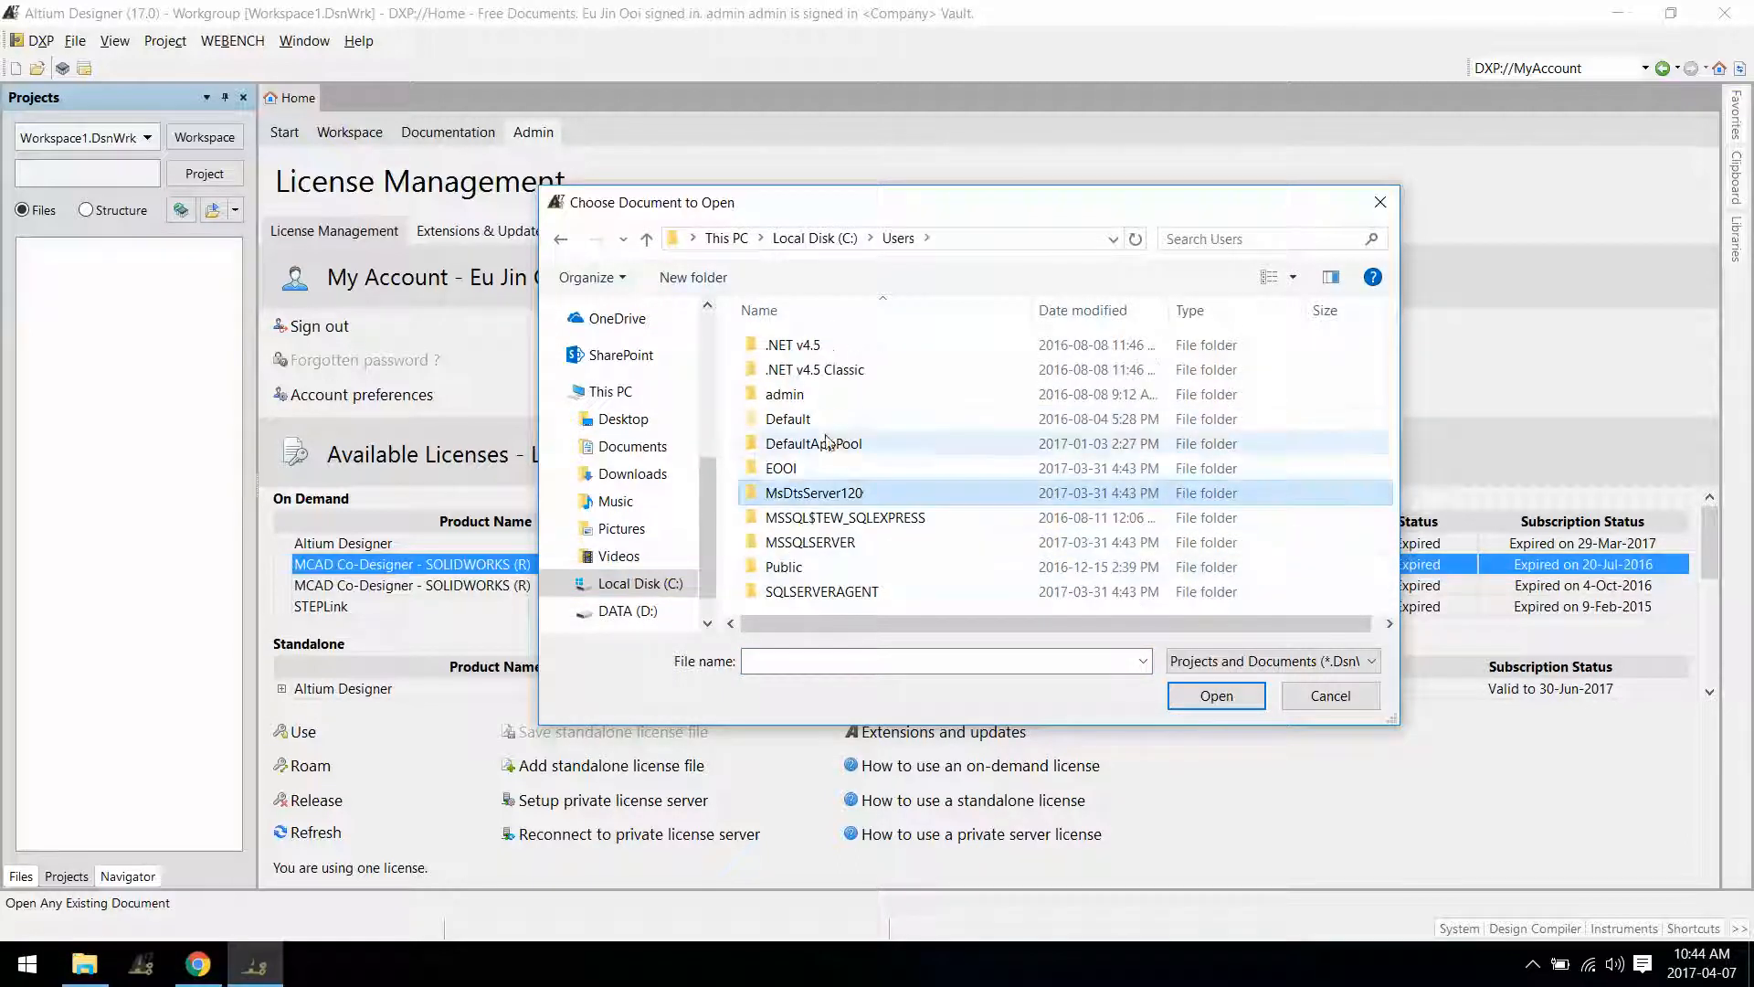
{"action": "double_click", "coordinate": [816, 569]}
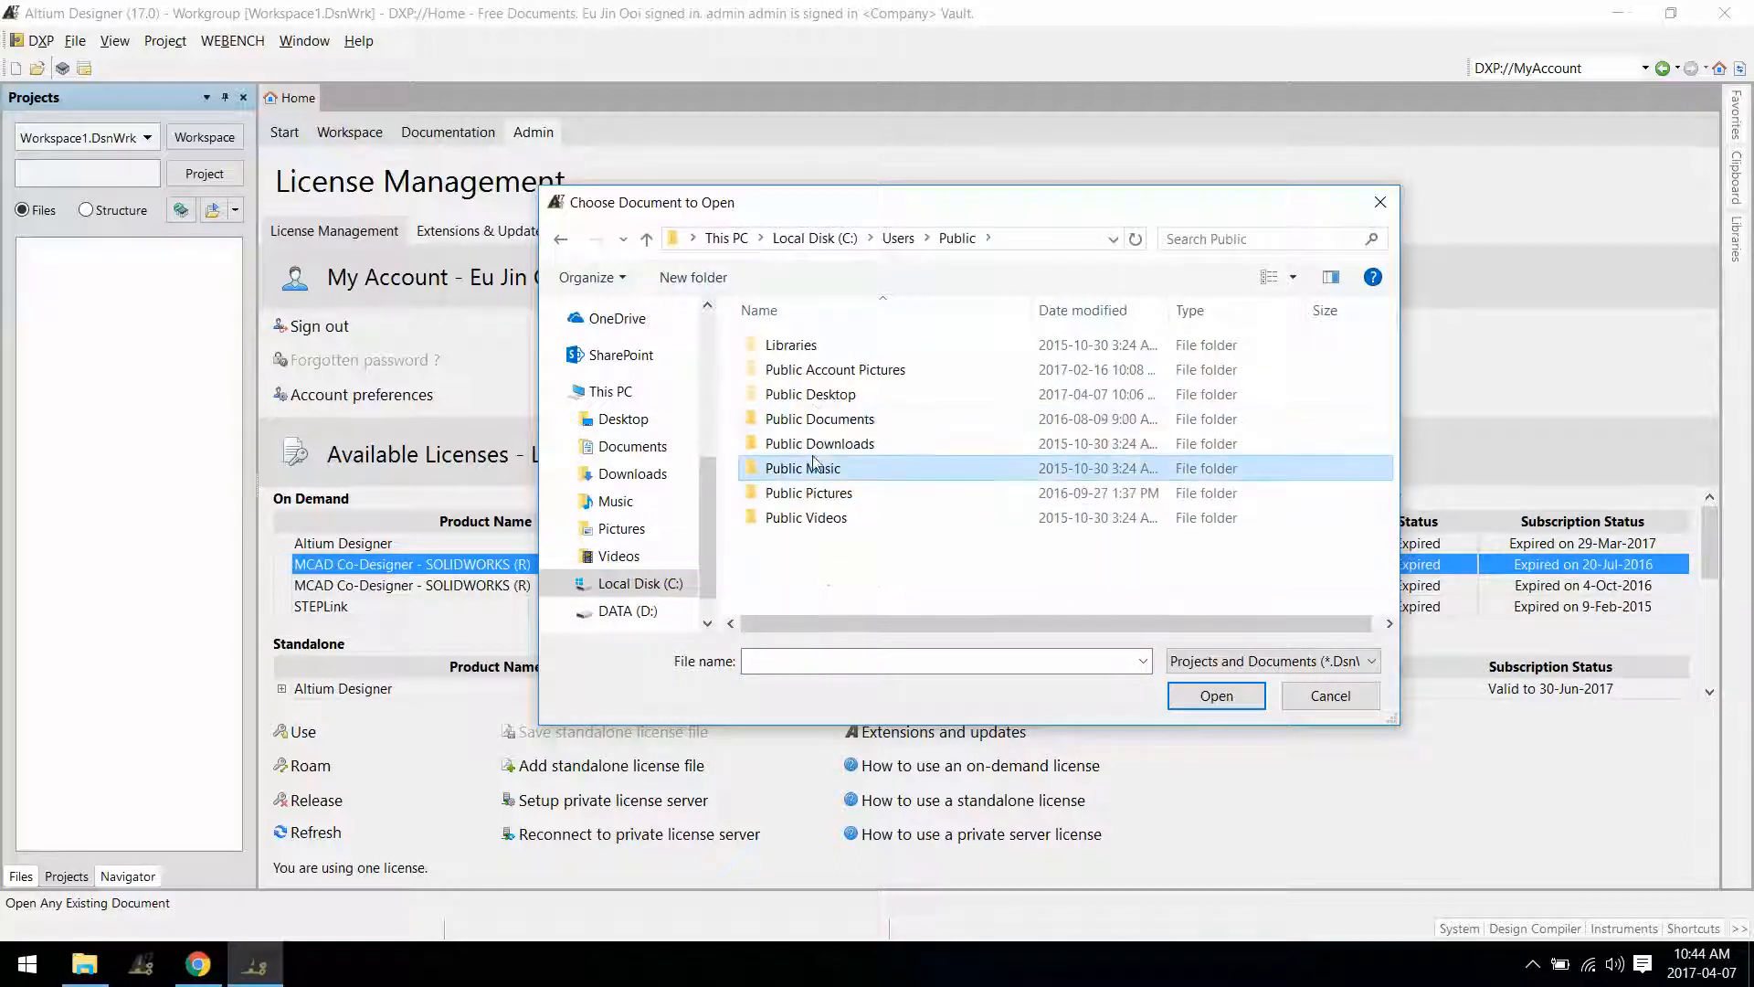
{"action": "double_click", "coordinate": [809, 420]}
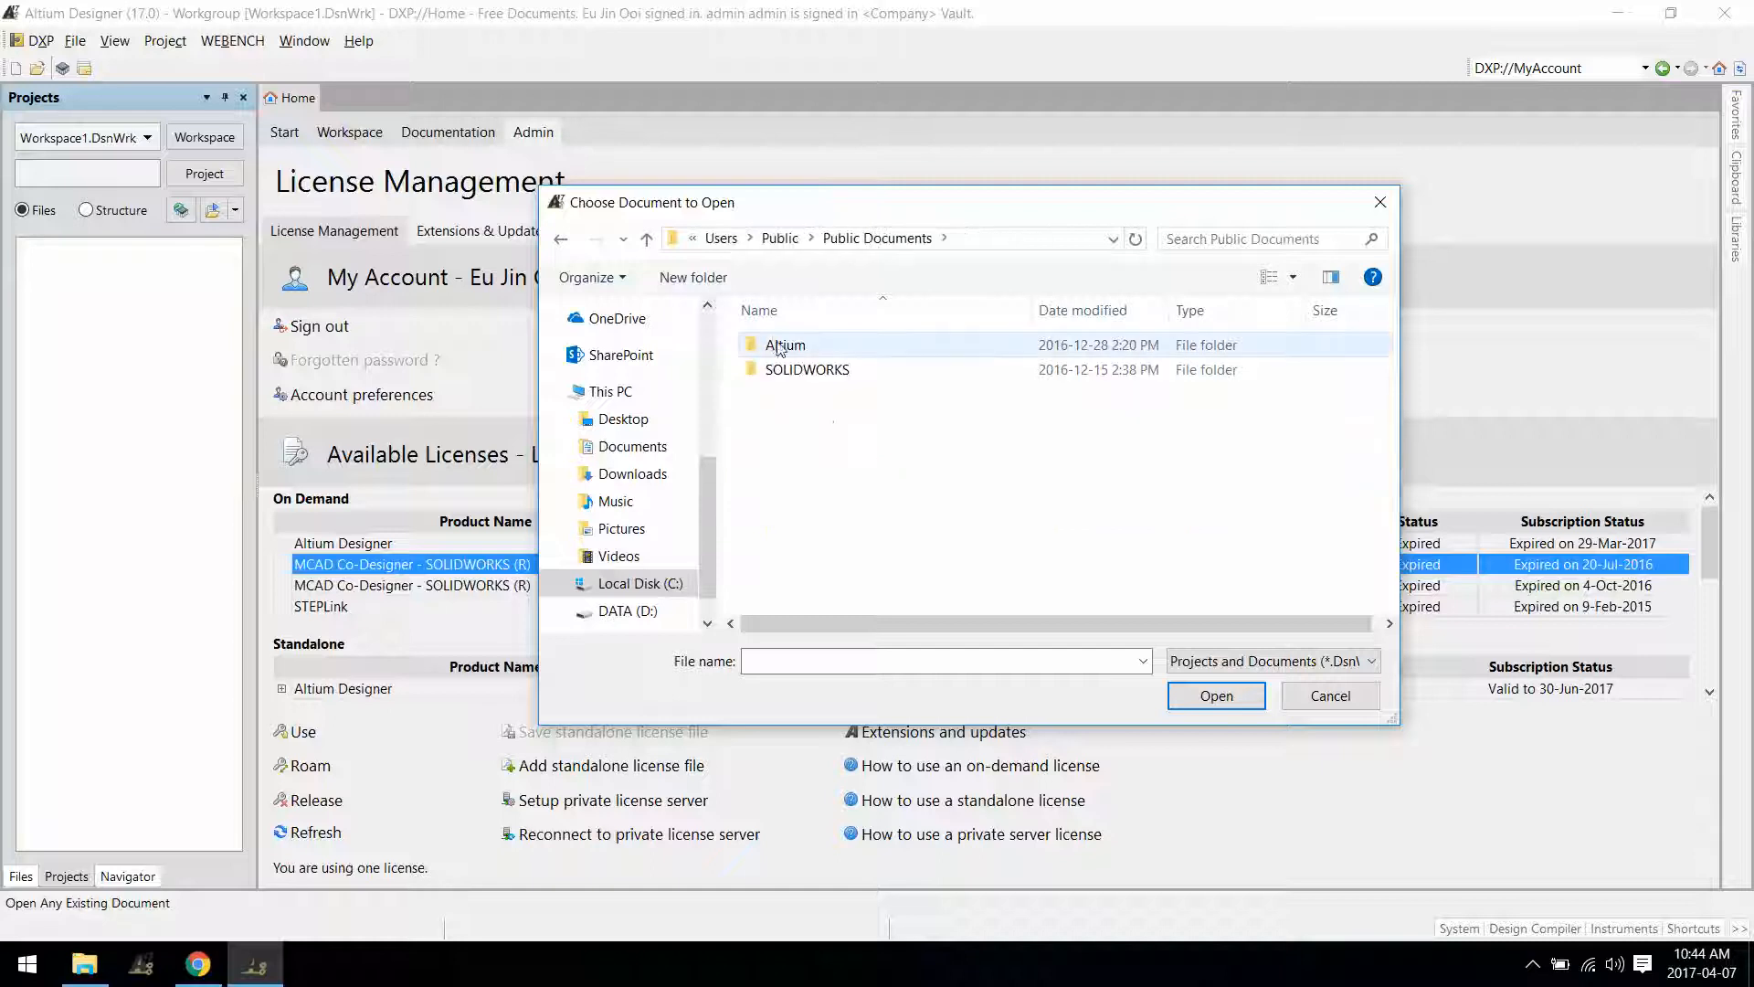
Open the A4.SchDot schematic template from the Altium\AD17.0.0\Templates folder.
{"action": "double_click", "coordinate": [778, 346]}
{"action": "double_click", "coordinate": [813, 418]}
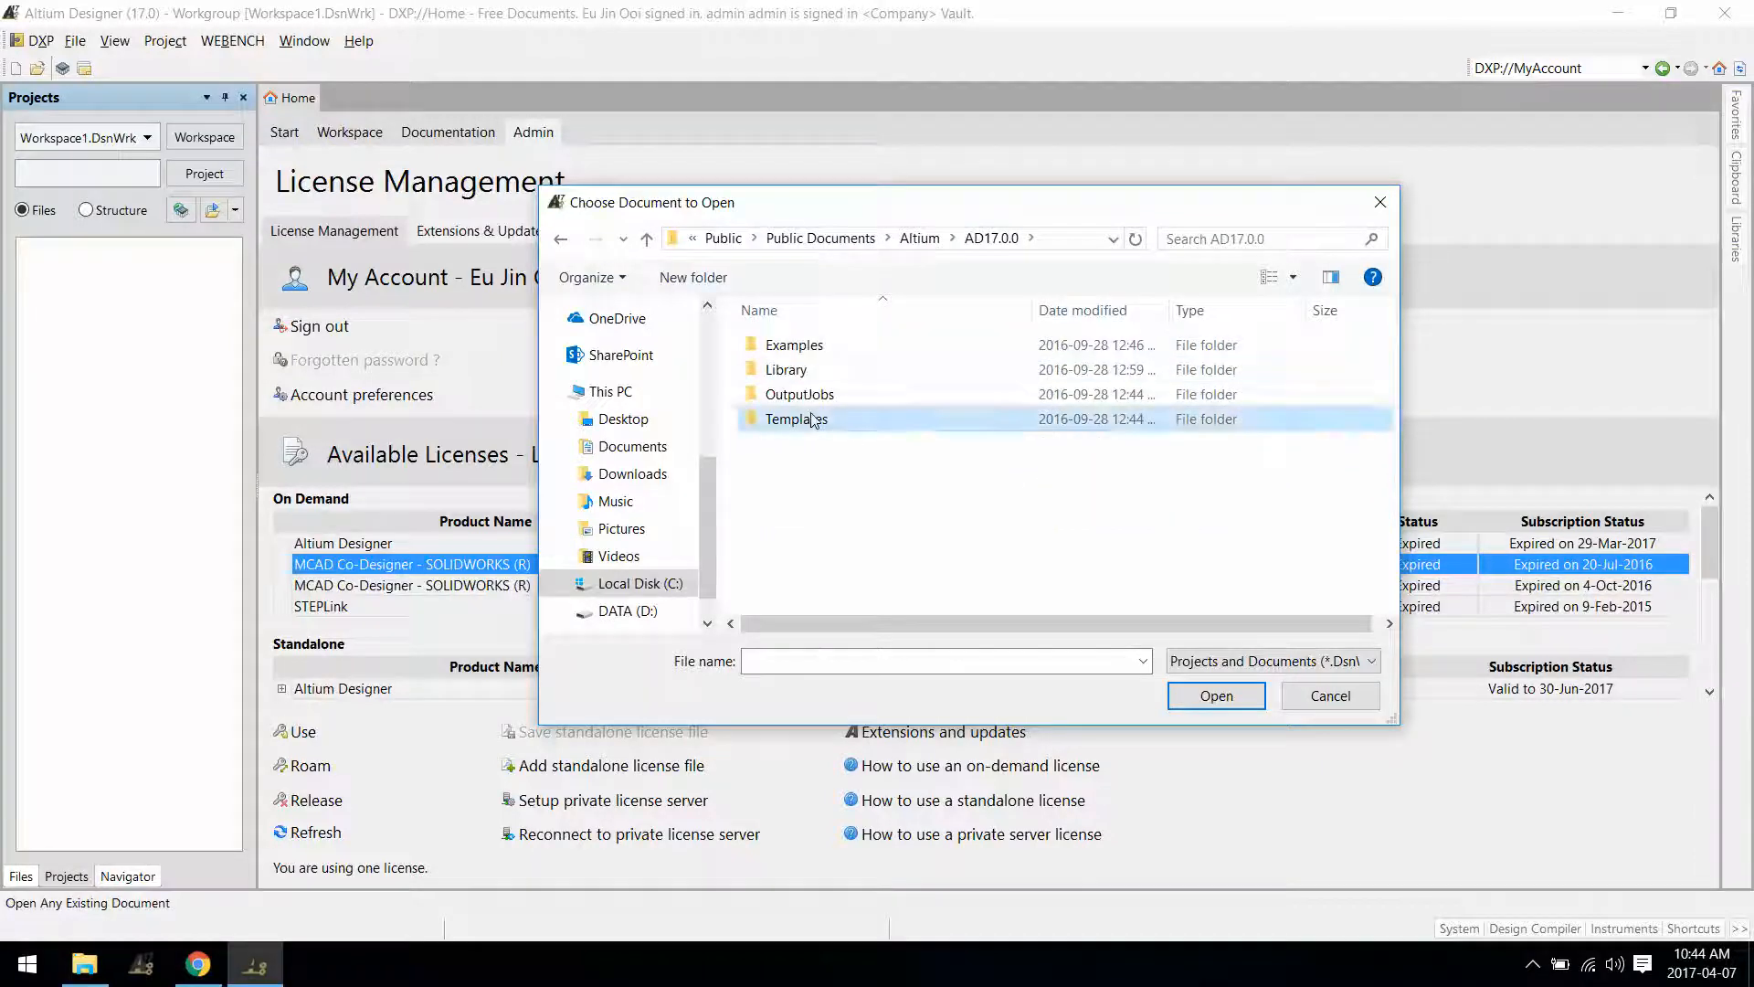
{"action": "double_click", "coordinate": [813, 419]}
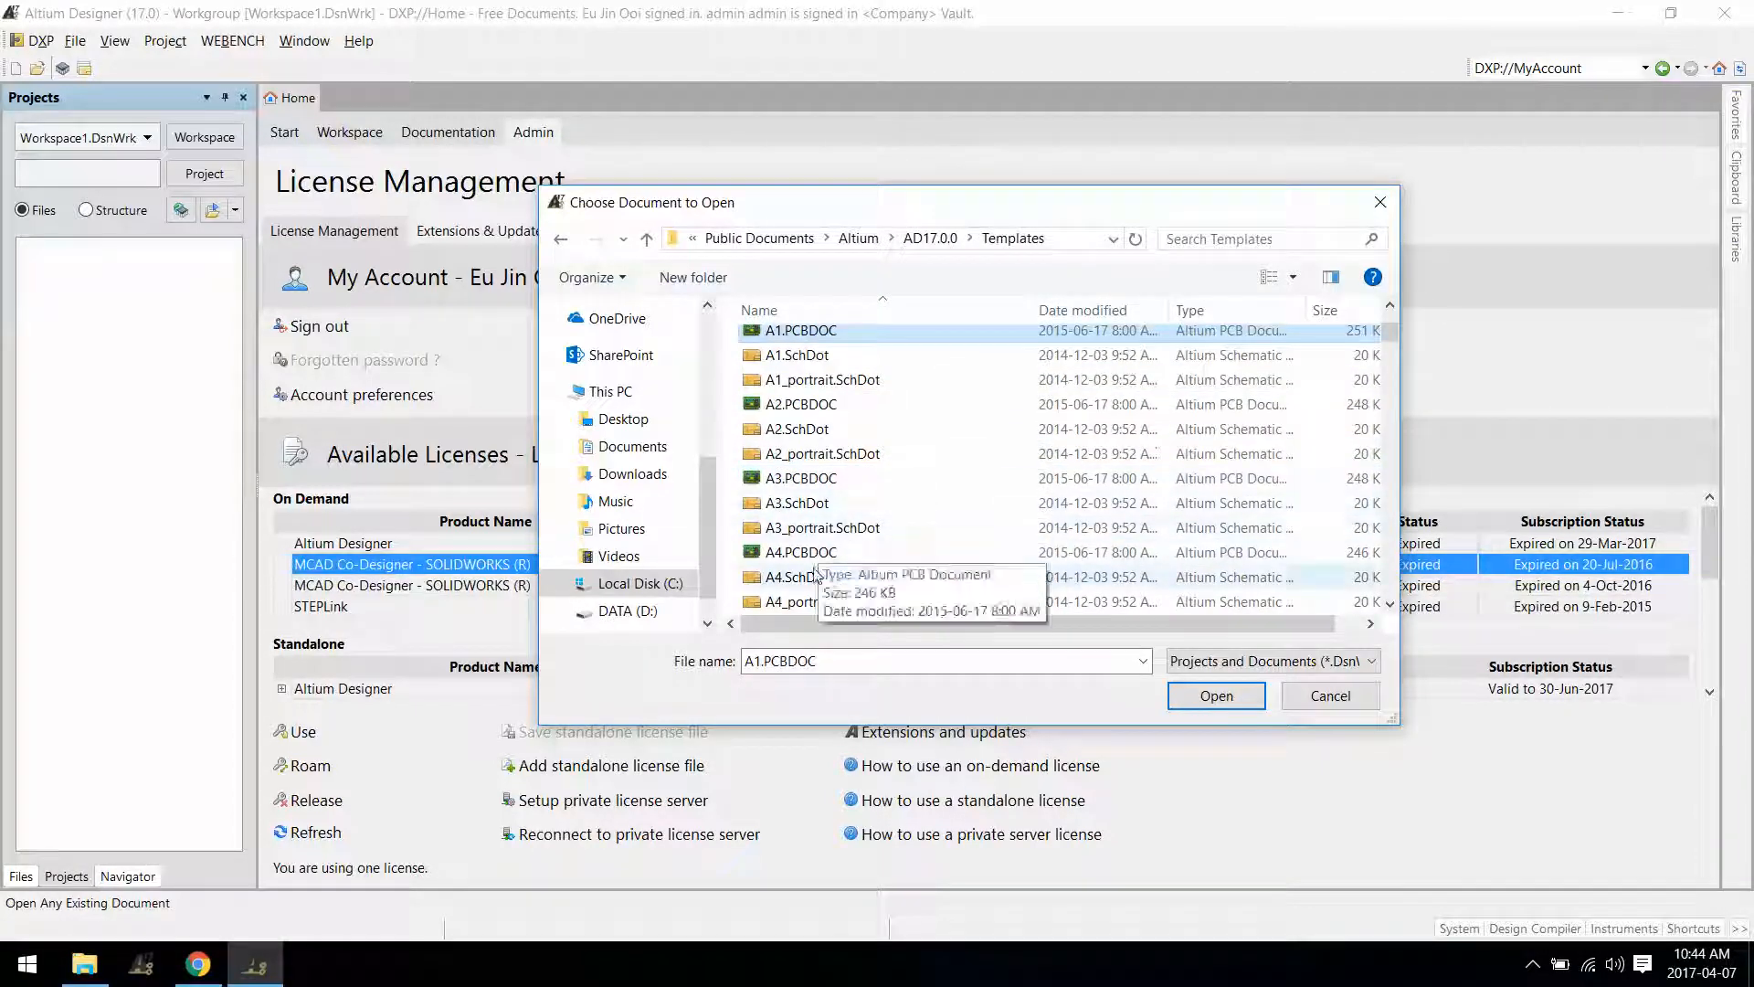
{"action": "left_click", "coordinate": [801, 577]}
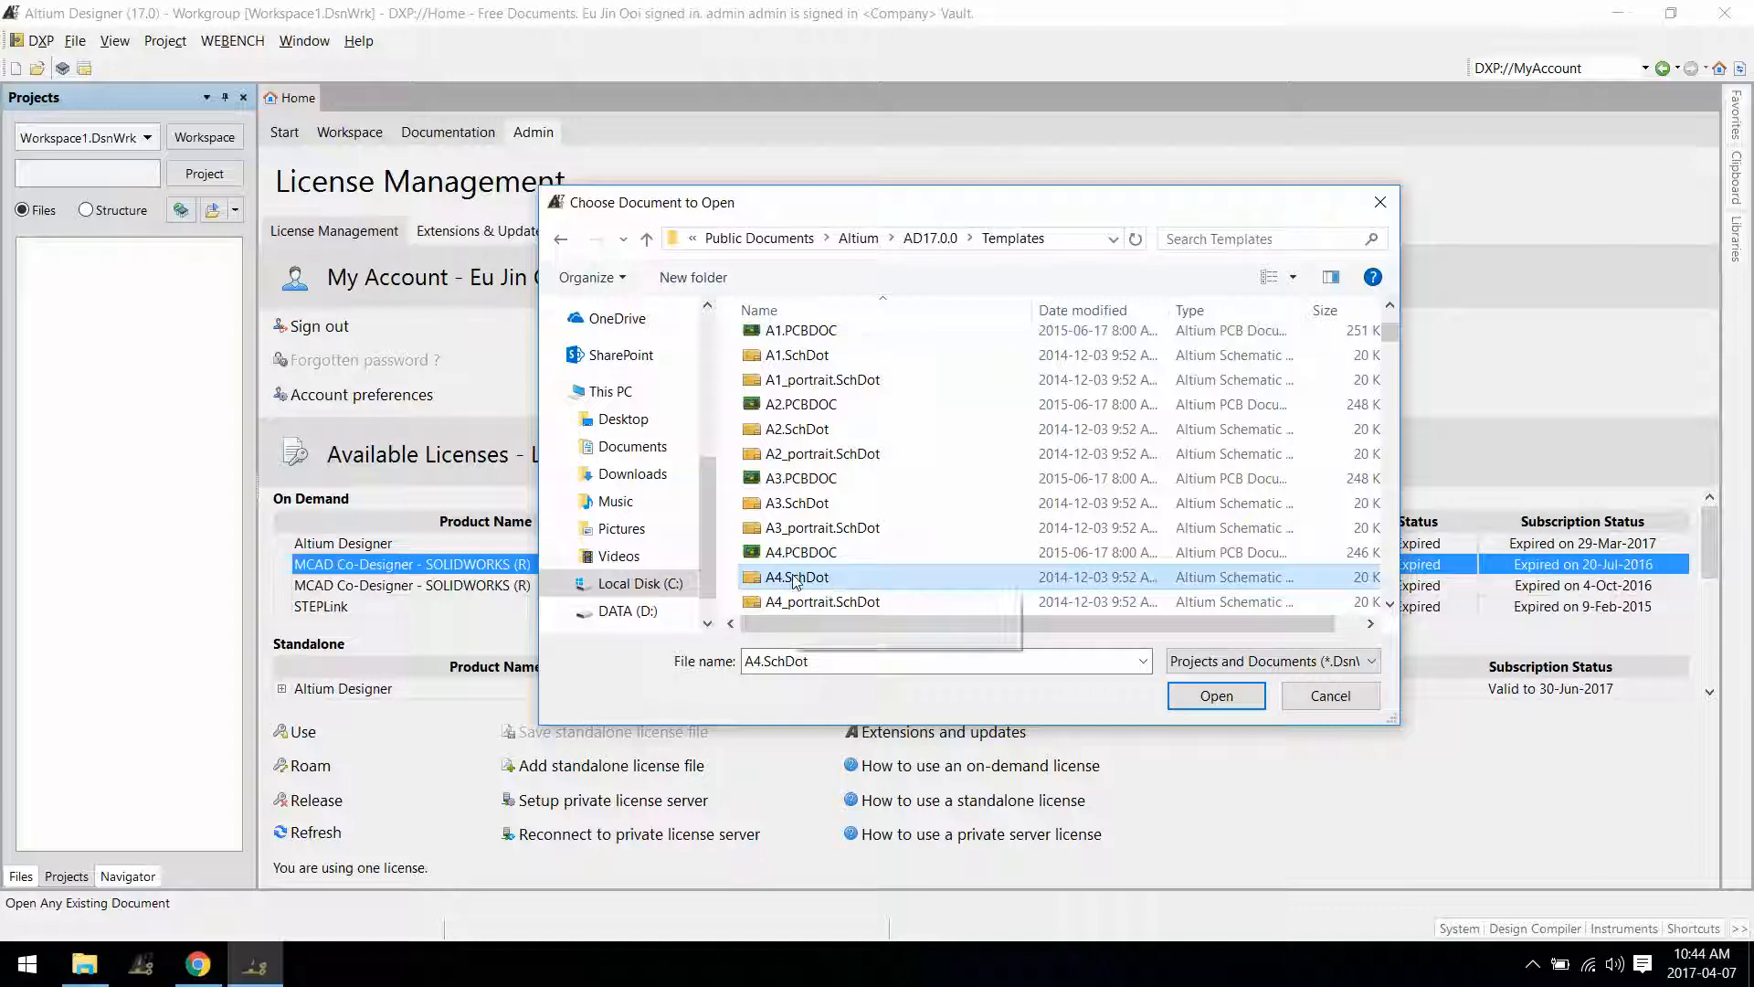
{"action": "double_click", "coordinate": [797, 578]}
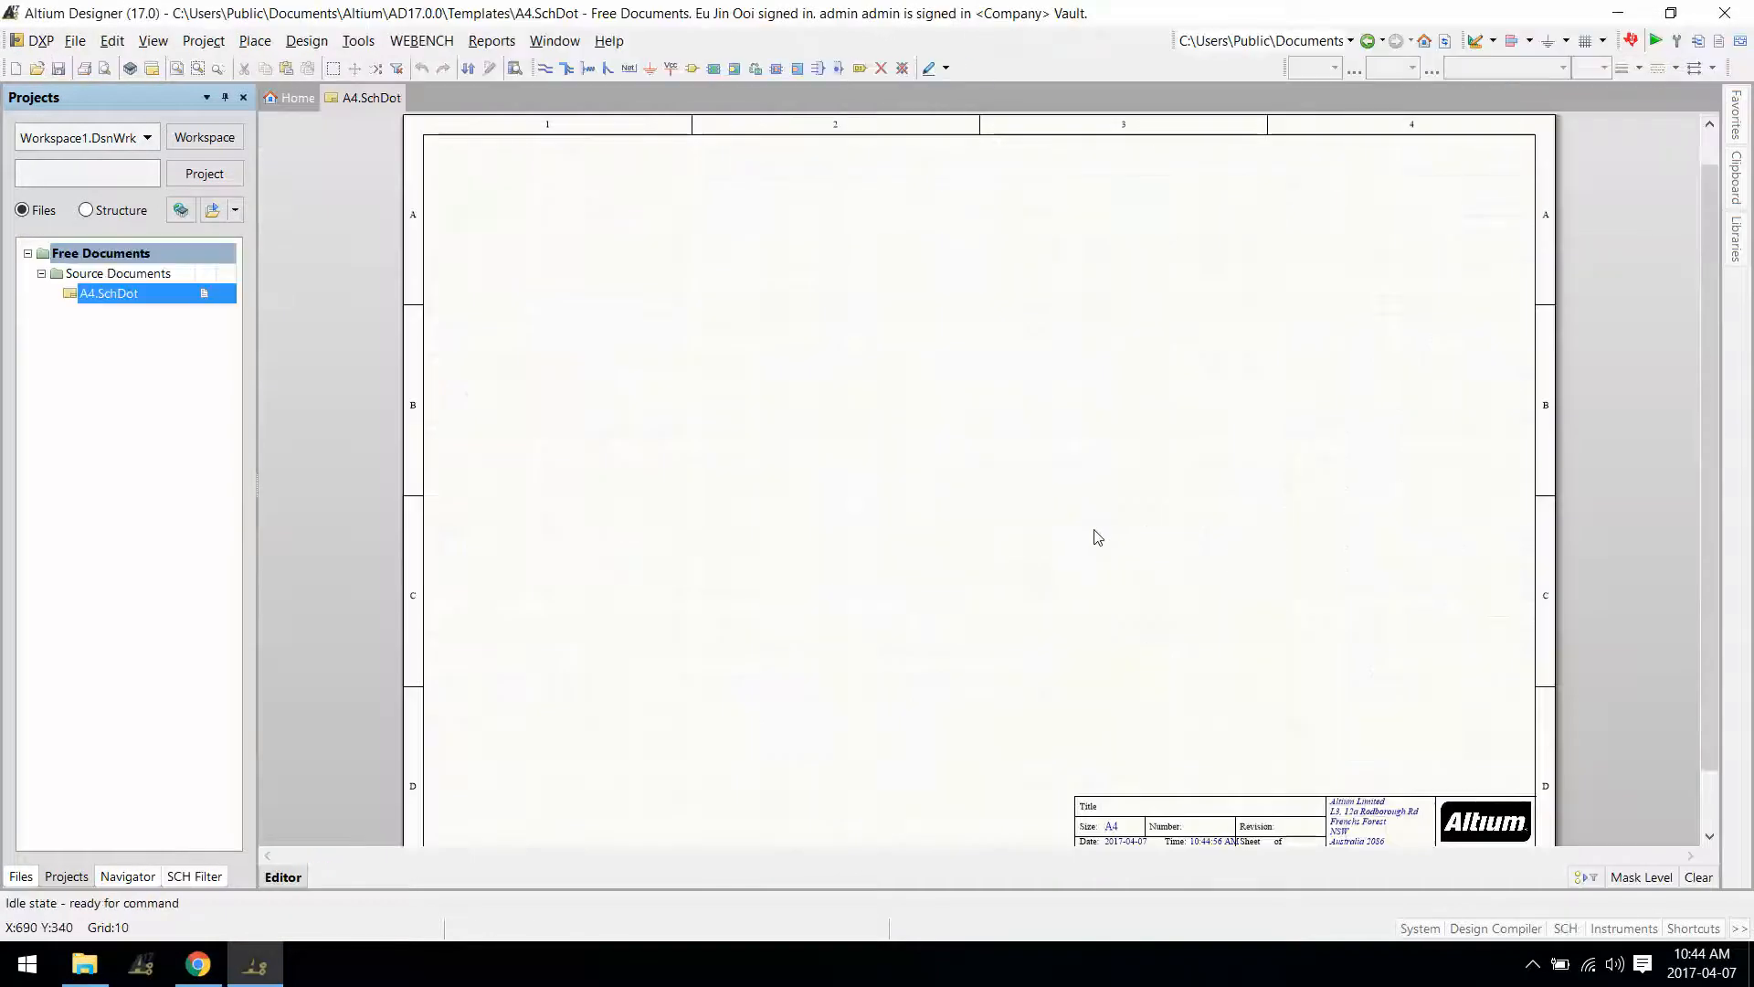
Fit the sheet in view and examine the title block logo's graphic properties, including its image file selection and Embedded option.
{"action": "key", "text": "v"}
{"action": "key", "text": "d"}
{"action": "key", "text": "v"}
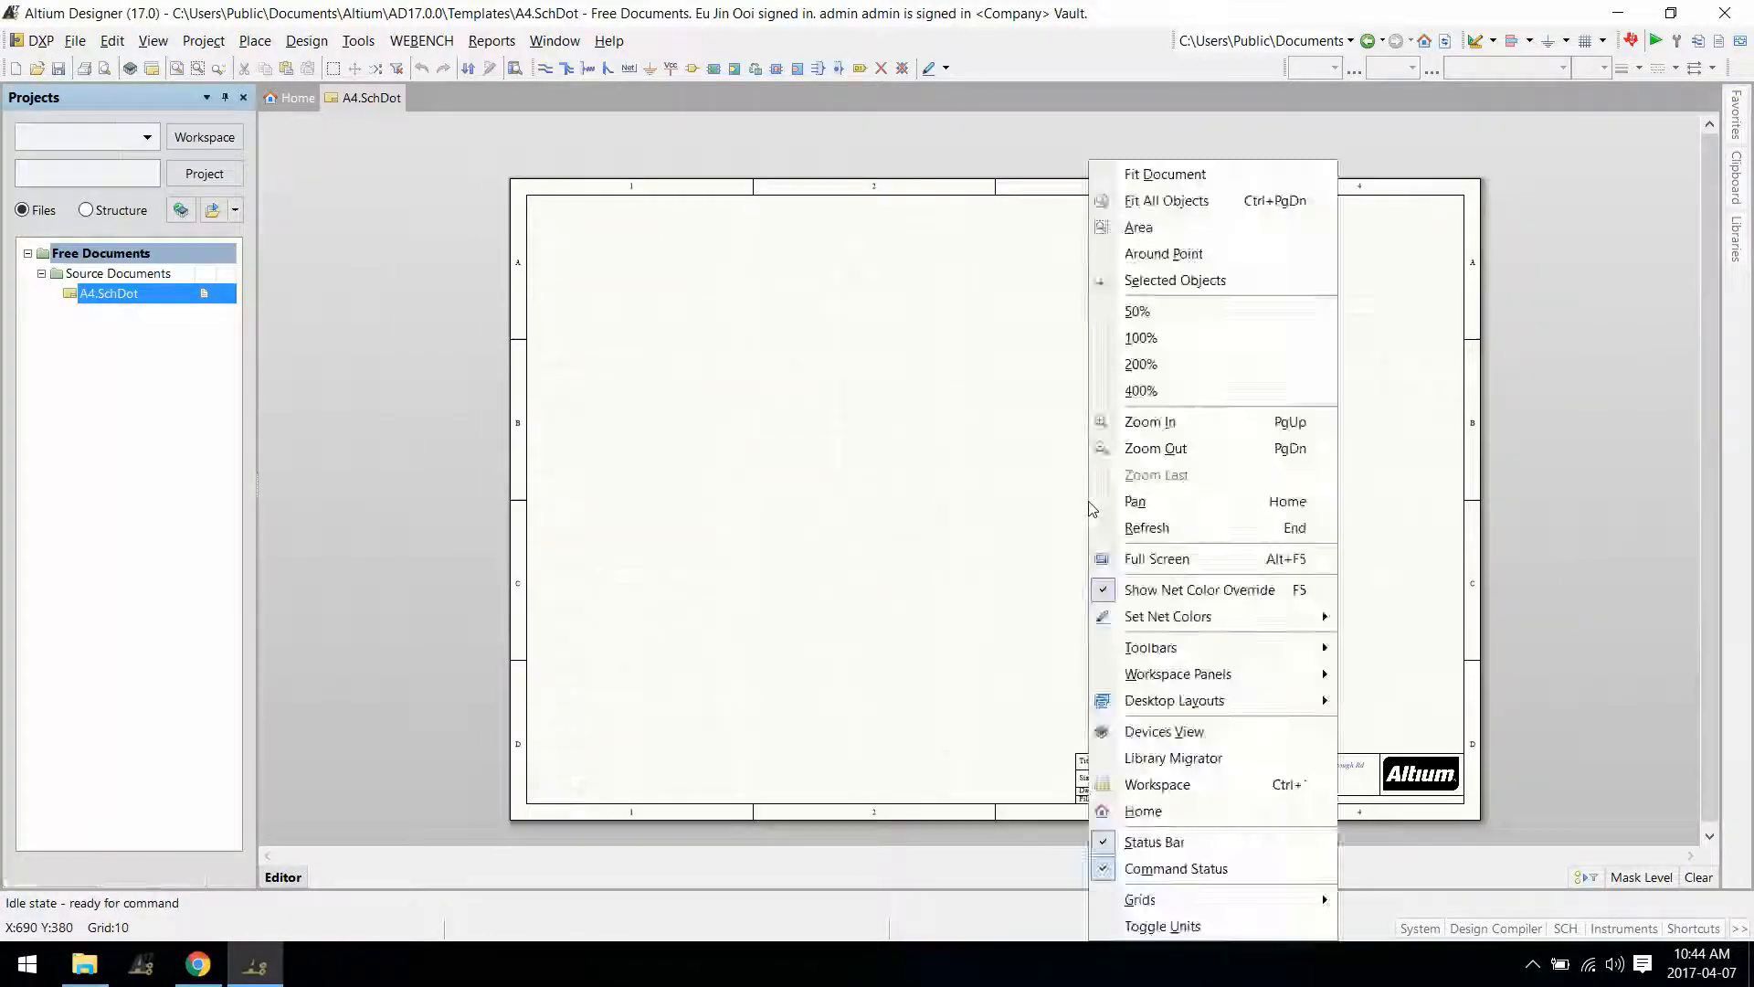
{"action": "key", "text": "d"}
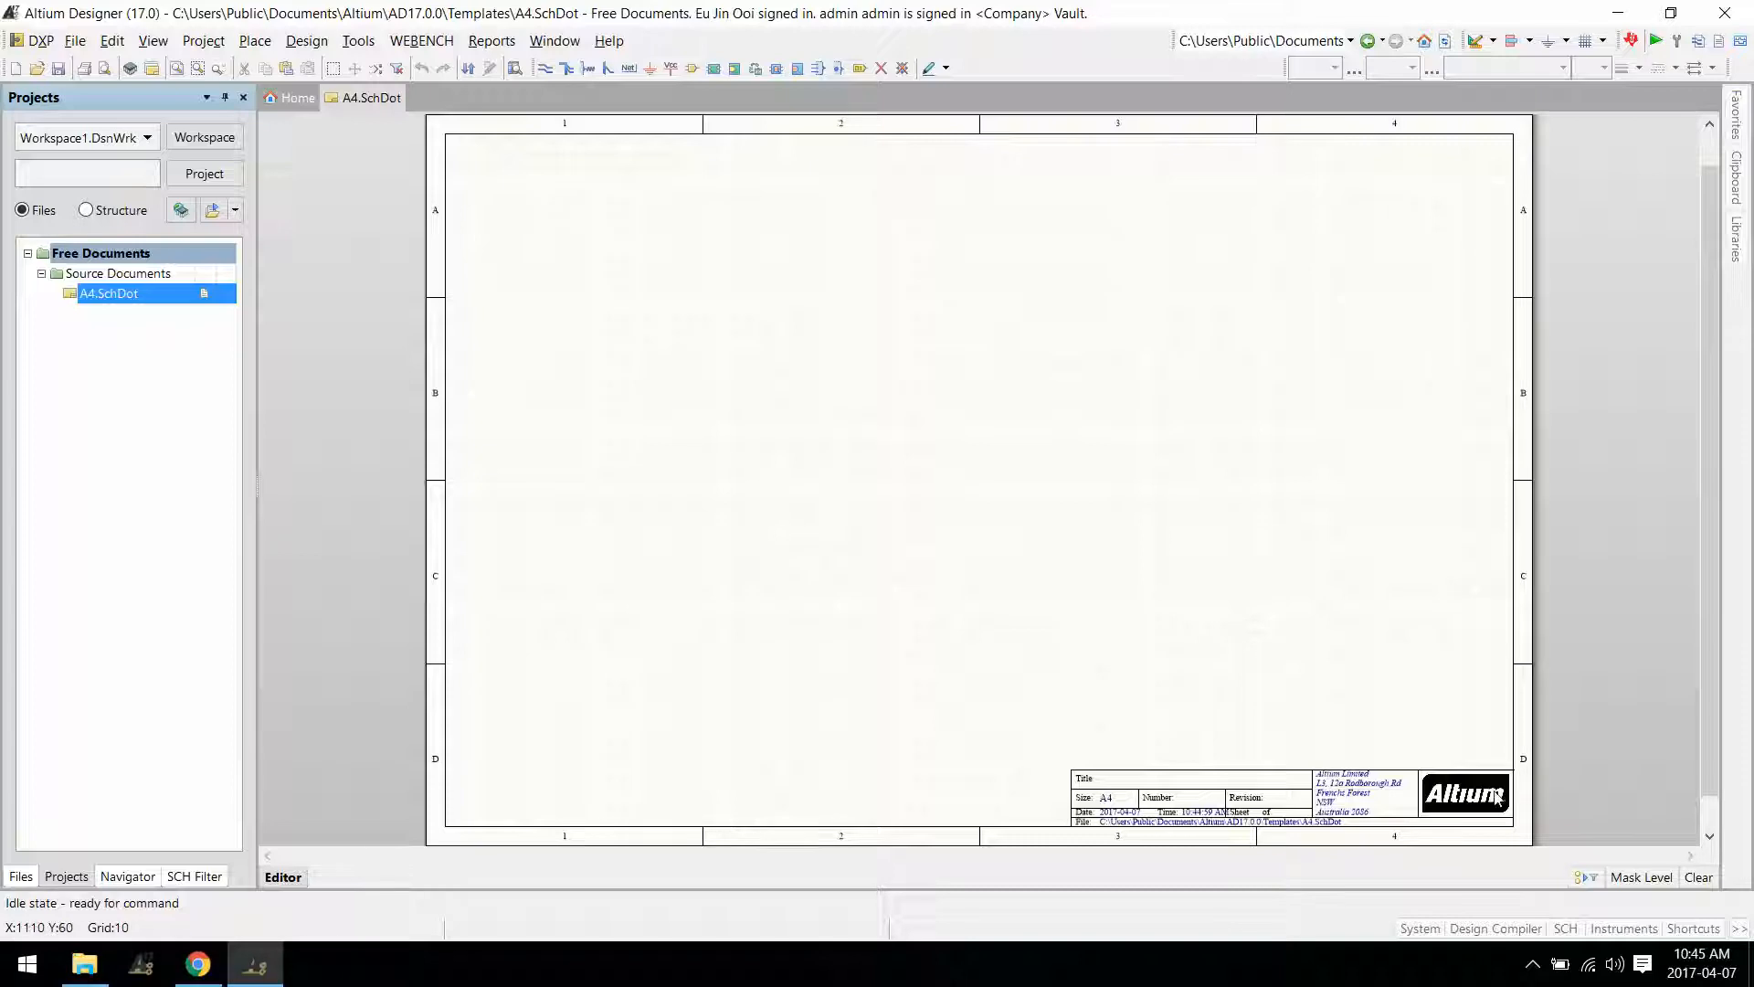
{"action": "double_click", "coordinate": [1489, 802]}
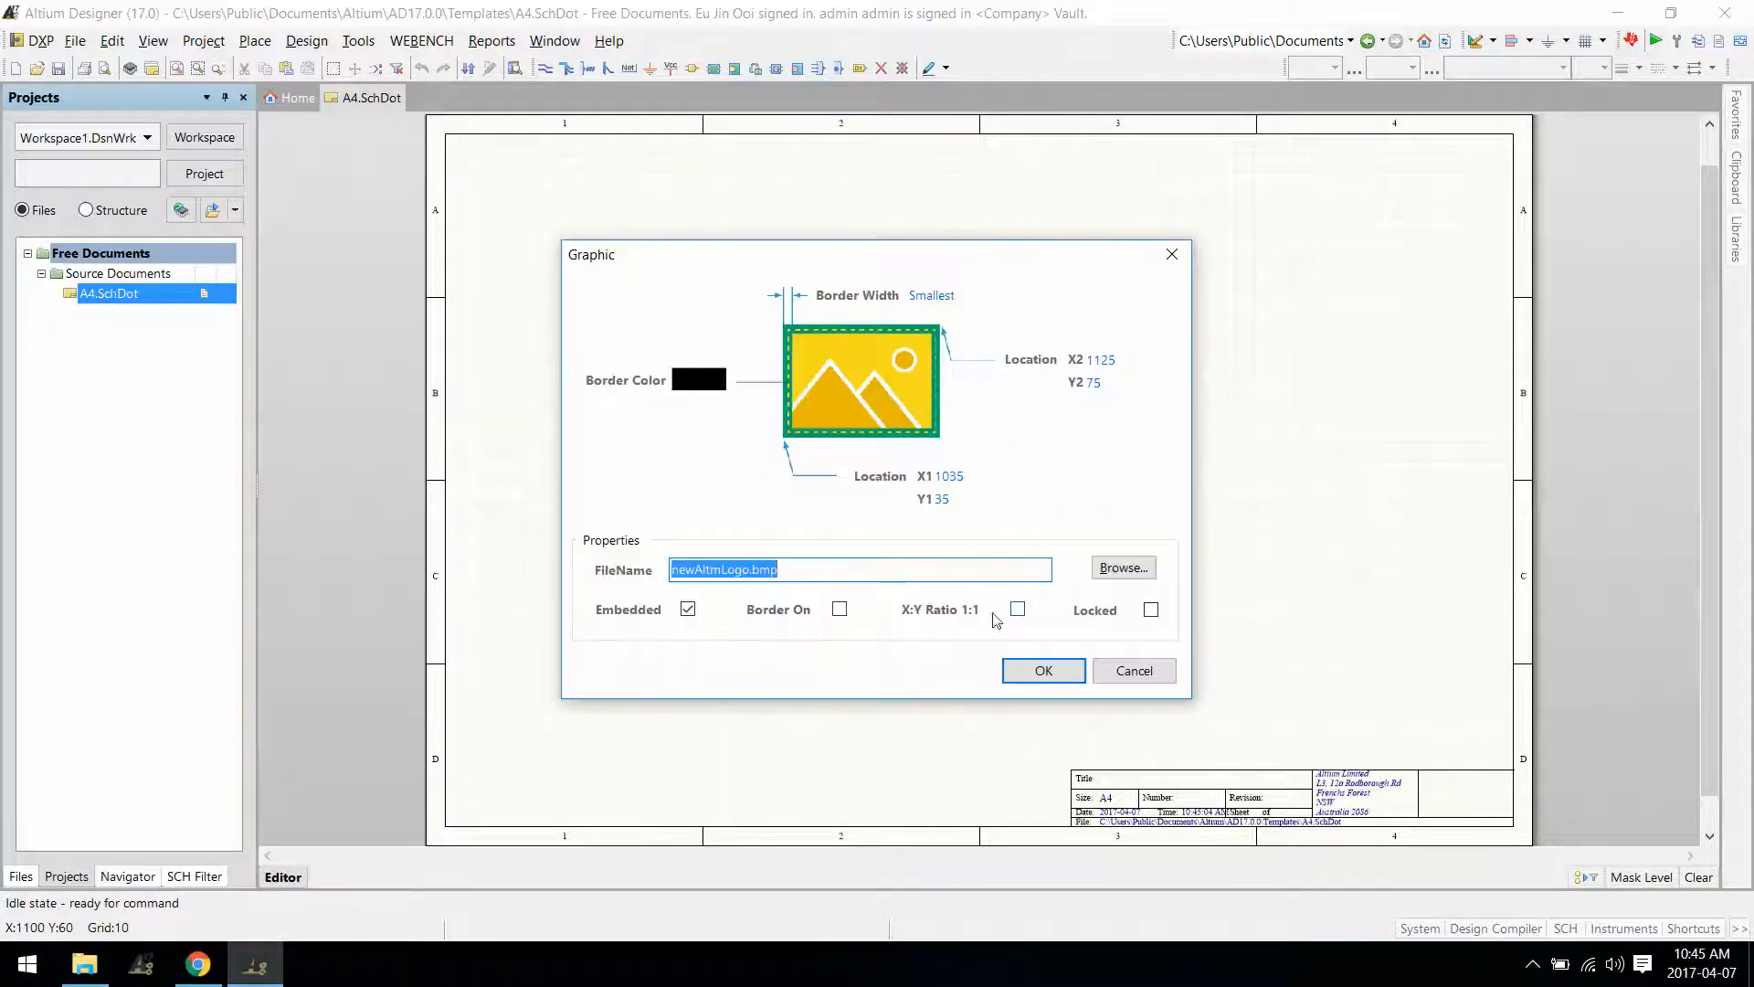
{"action": "left_click", "coordinate": [1113, 569]}
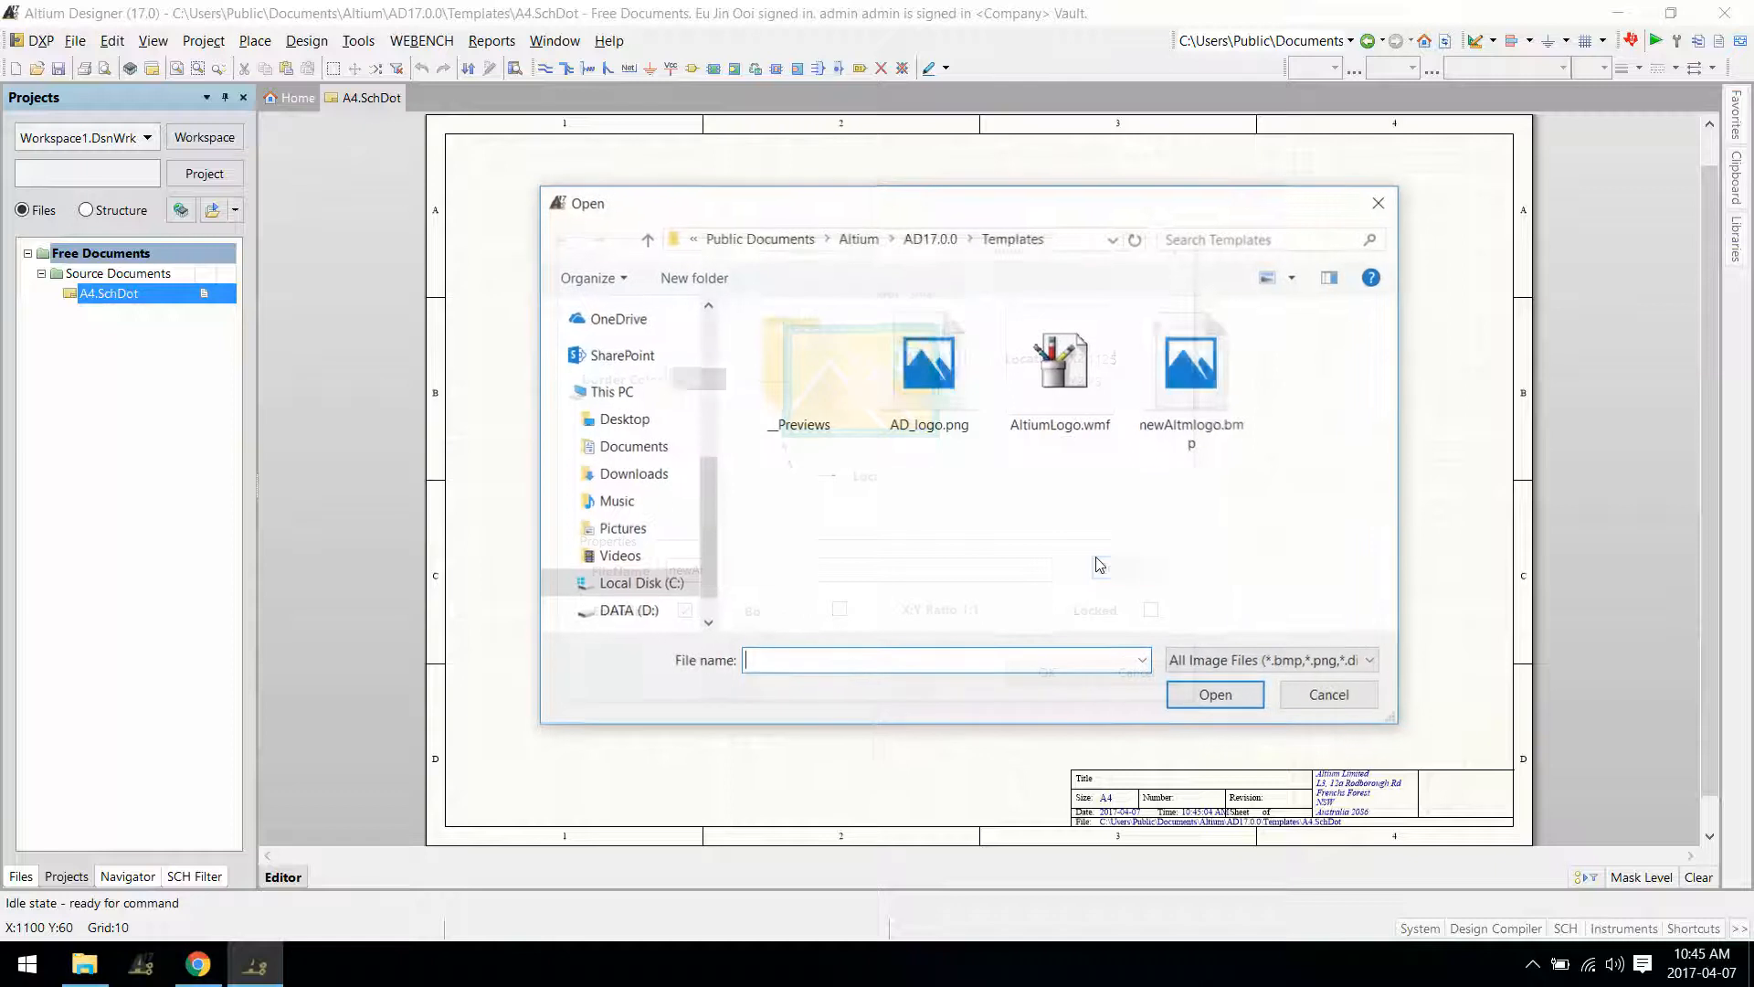
{"action": "key", "text": "Escape"}
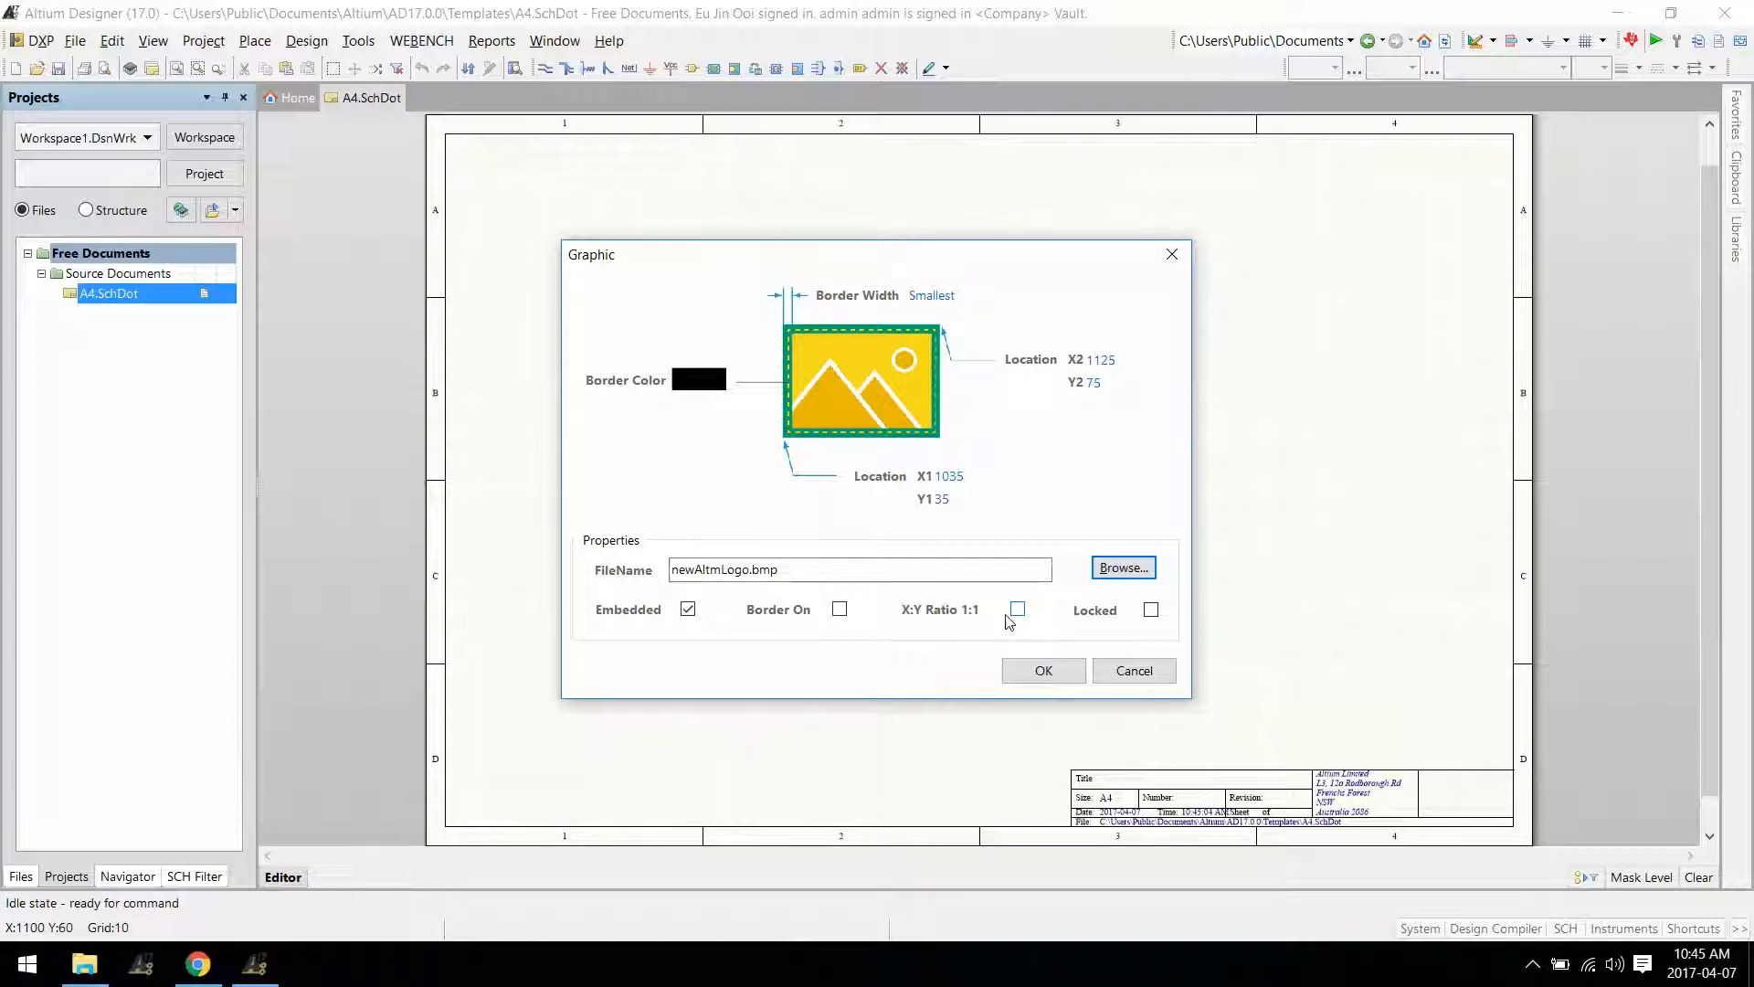
{"action": "left_click", "coordinate": [1134, 670]}
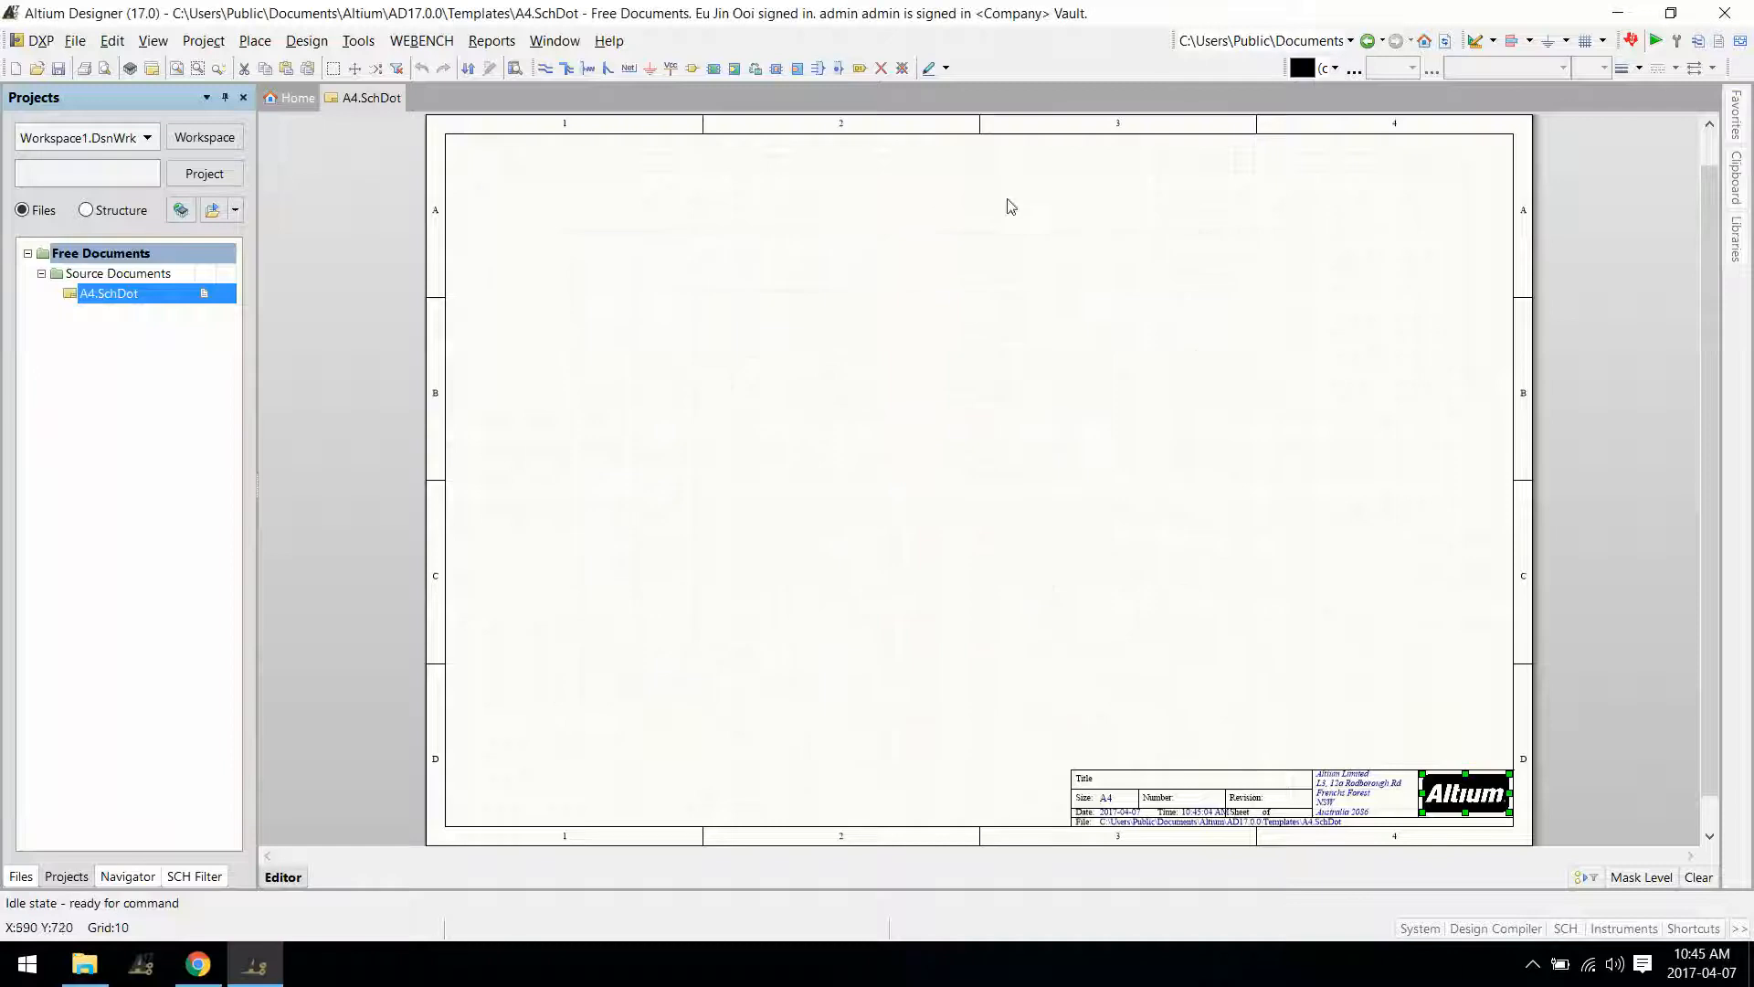
{"action": "left_click", "coordinate": [1078, 342]}
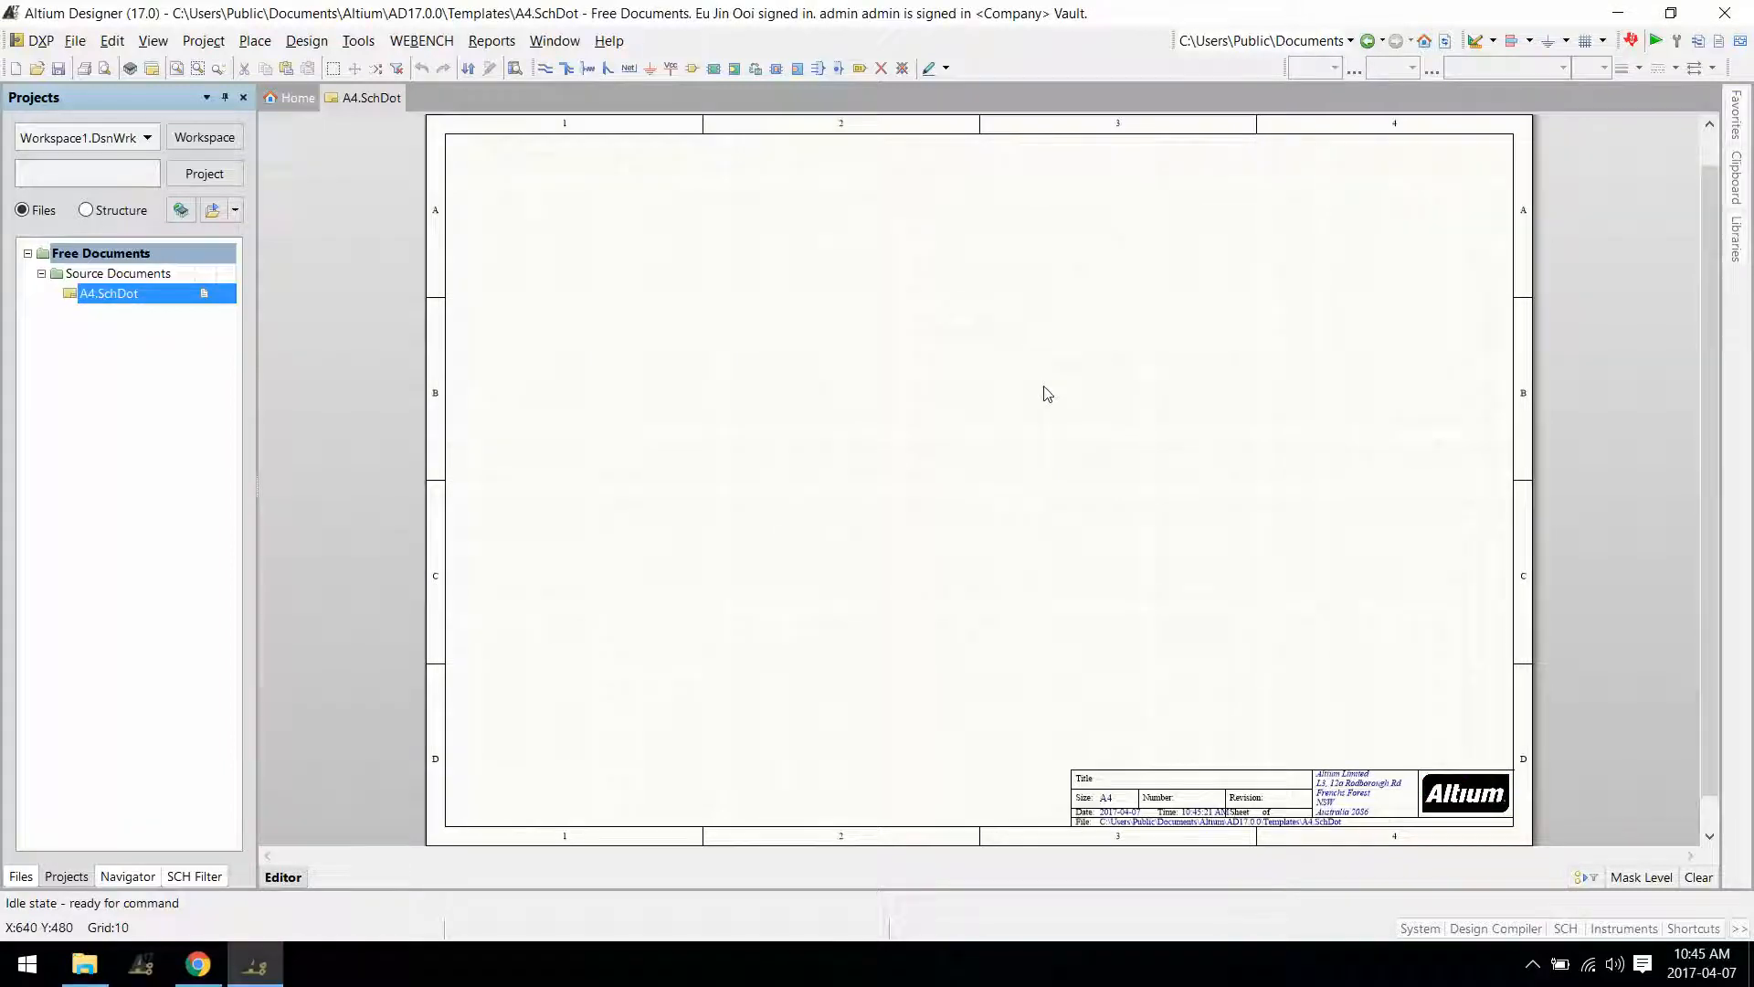
{"action": "double_click", "coordinate": [1463, 793]}
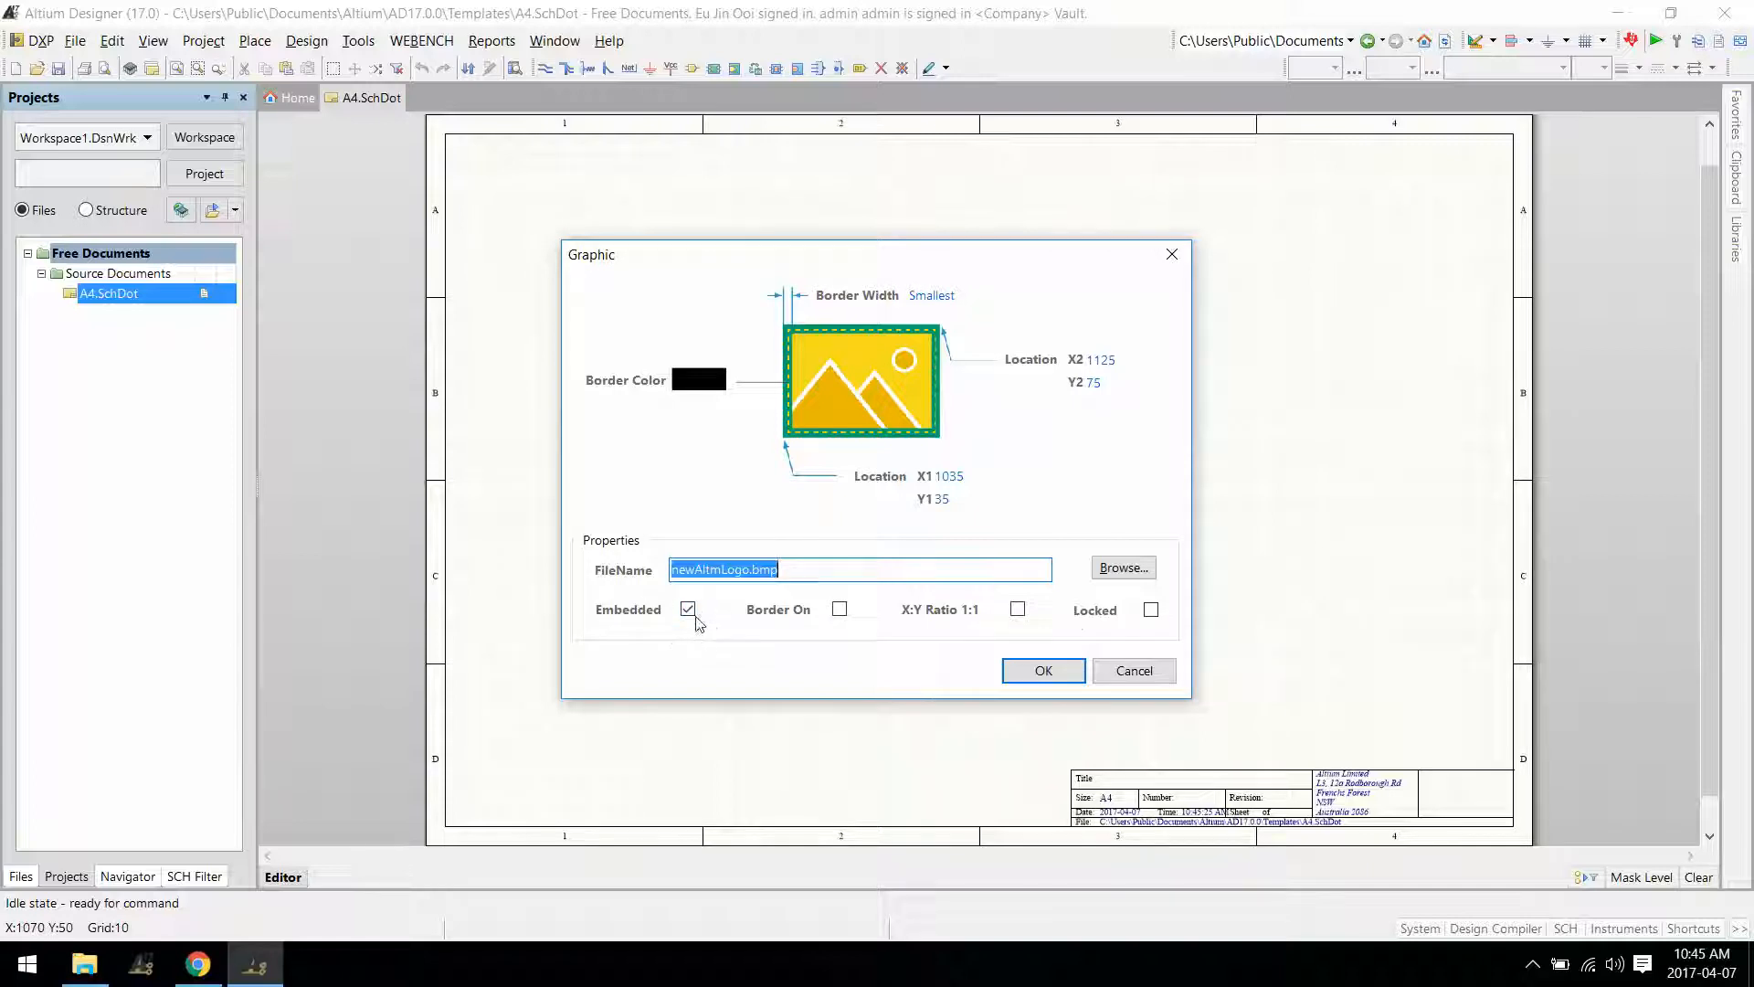
{"action": "left_click", "coordinate": [1134, 671]}
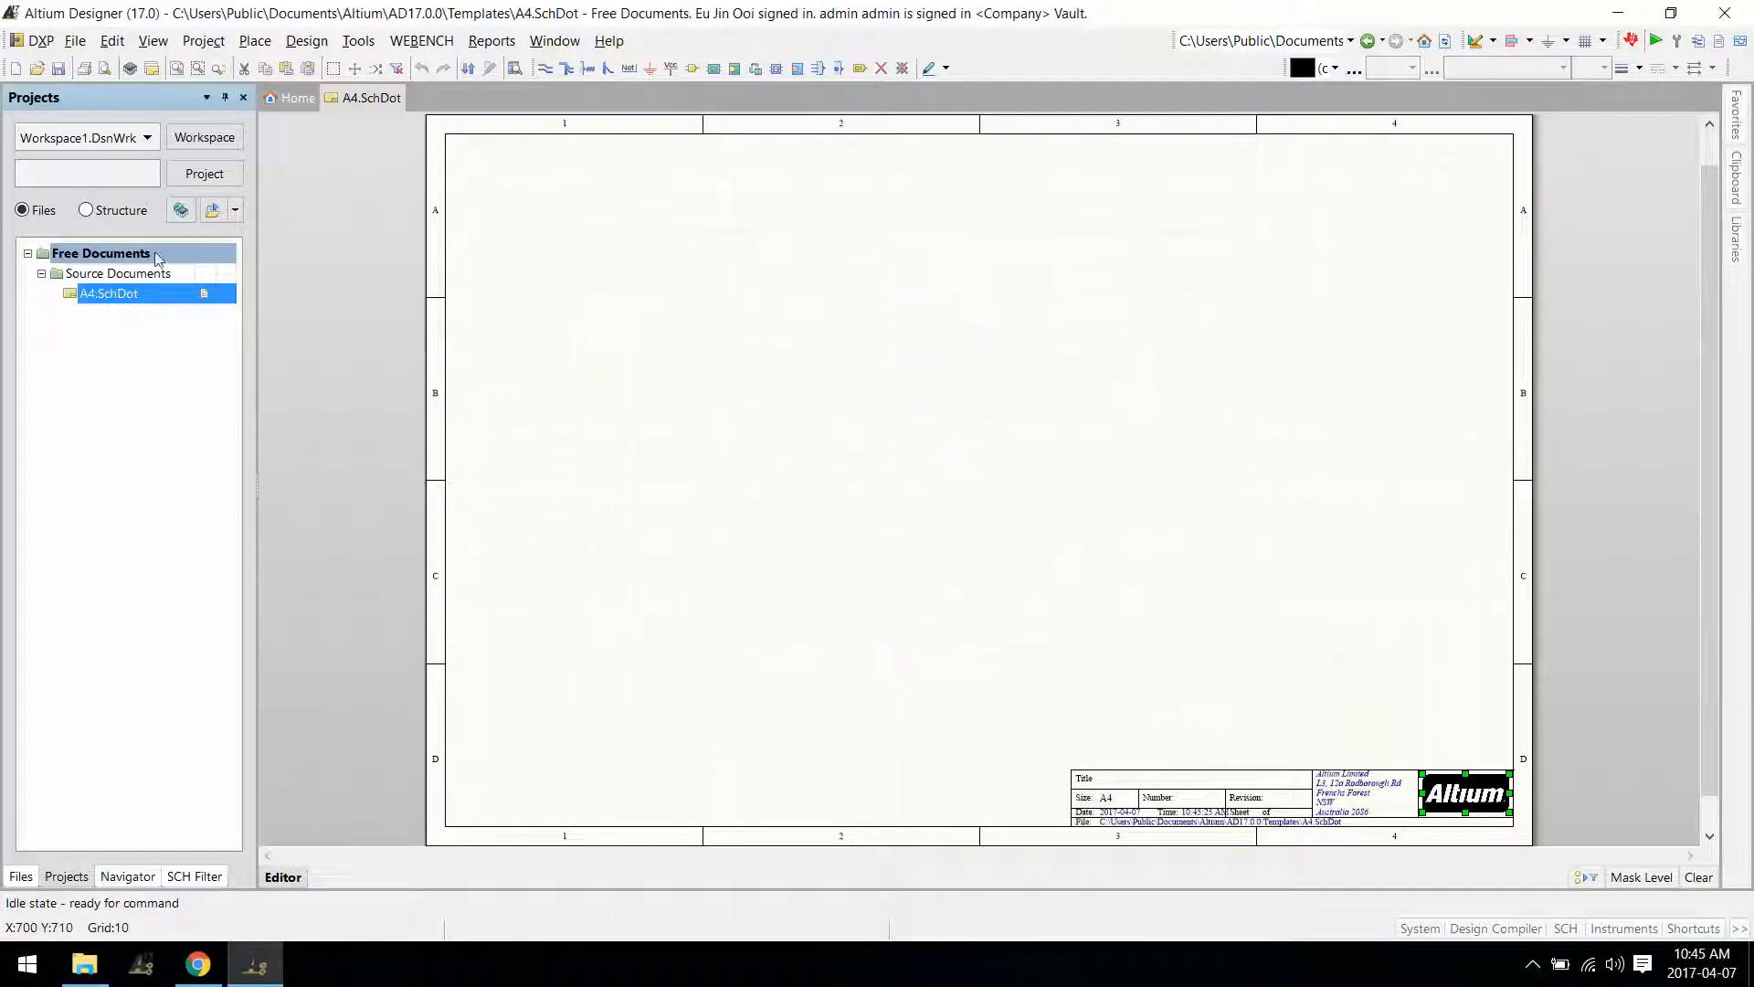
Start linking the sheet to the vault and go to the Managed Content\Templates\SCH Templates folder for its item revision.
{"action": "left_click", "coordinate": [70, 43]}
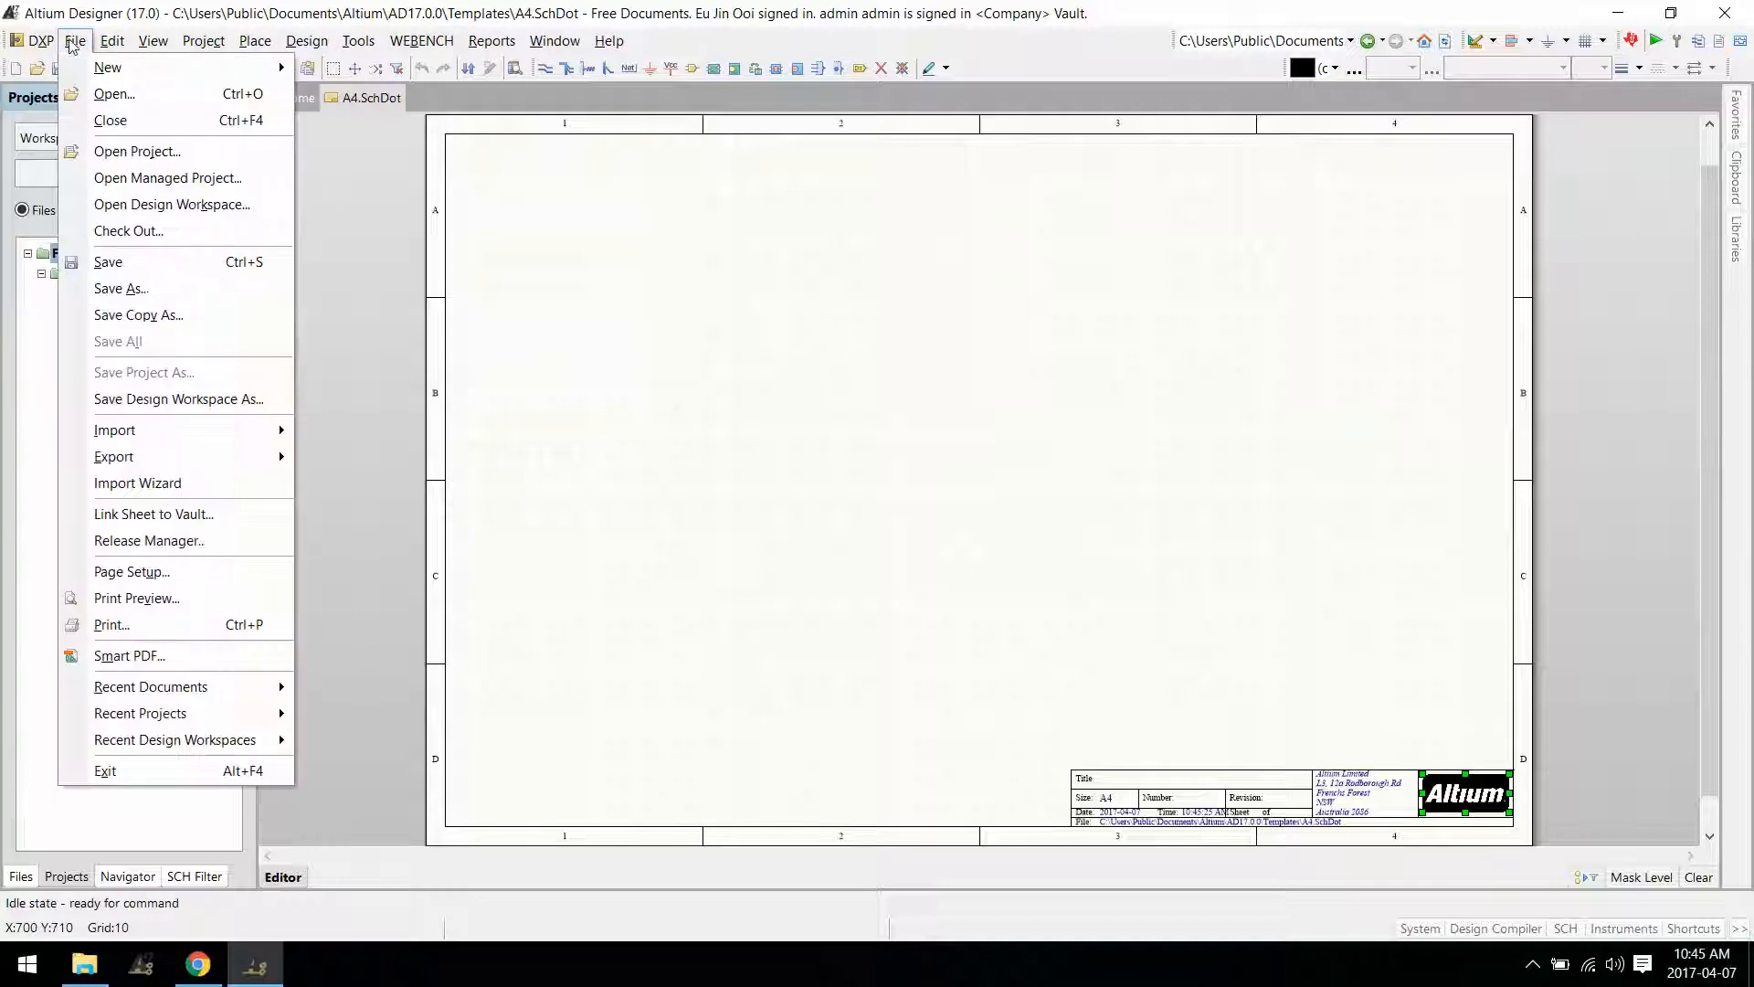
{"action": "left_click", "coordinate": [319, 252]}
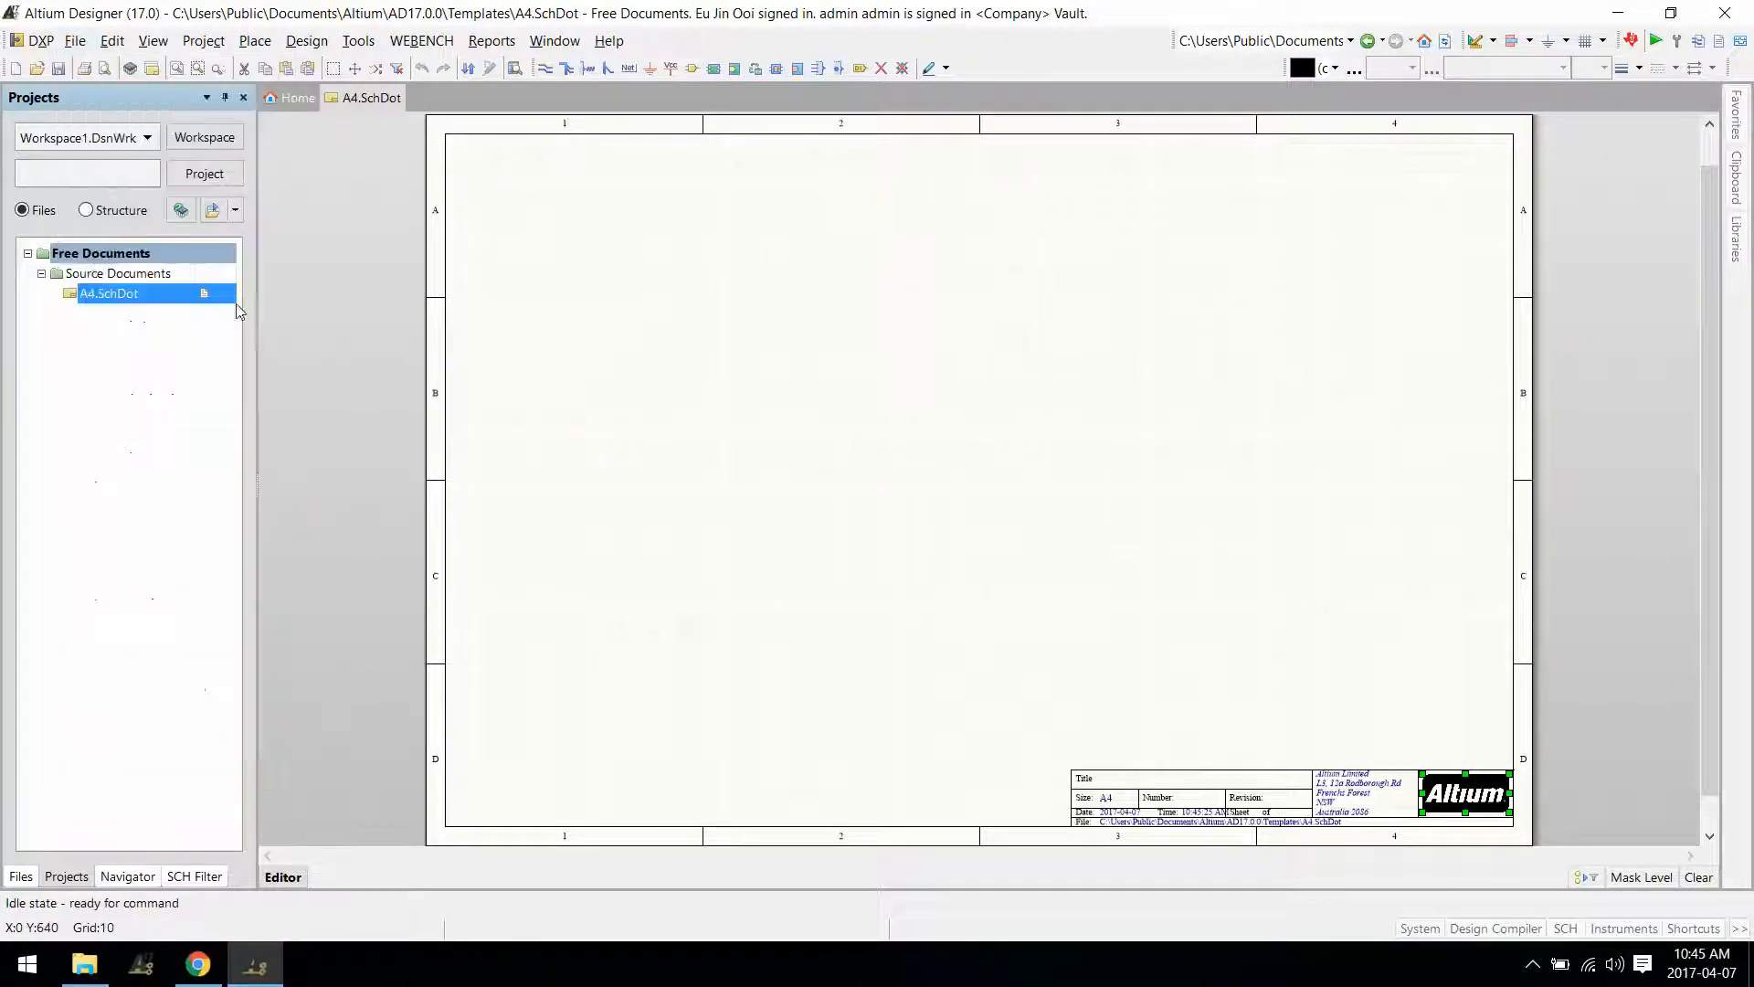
{"action": "left_click", "coordinate": [75, 41]}
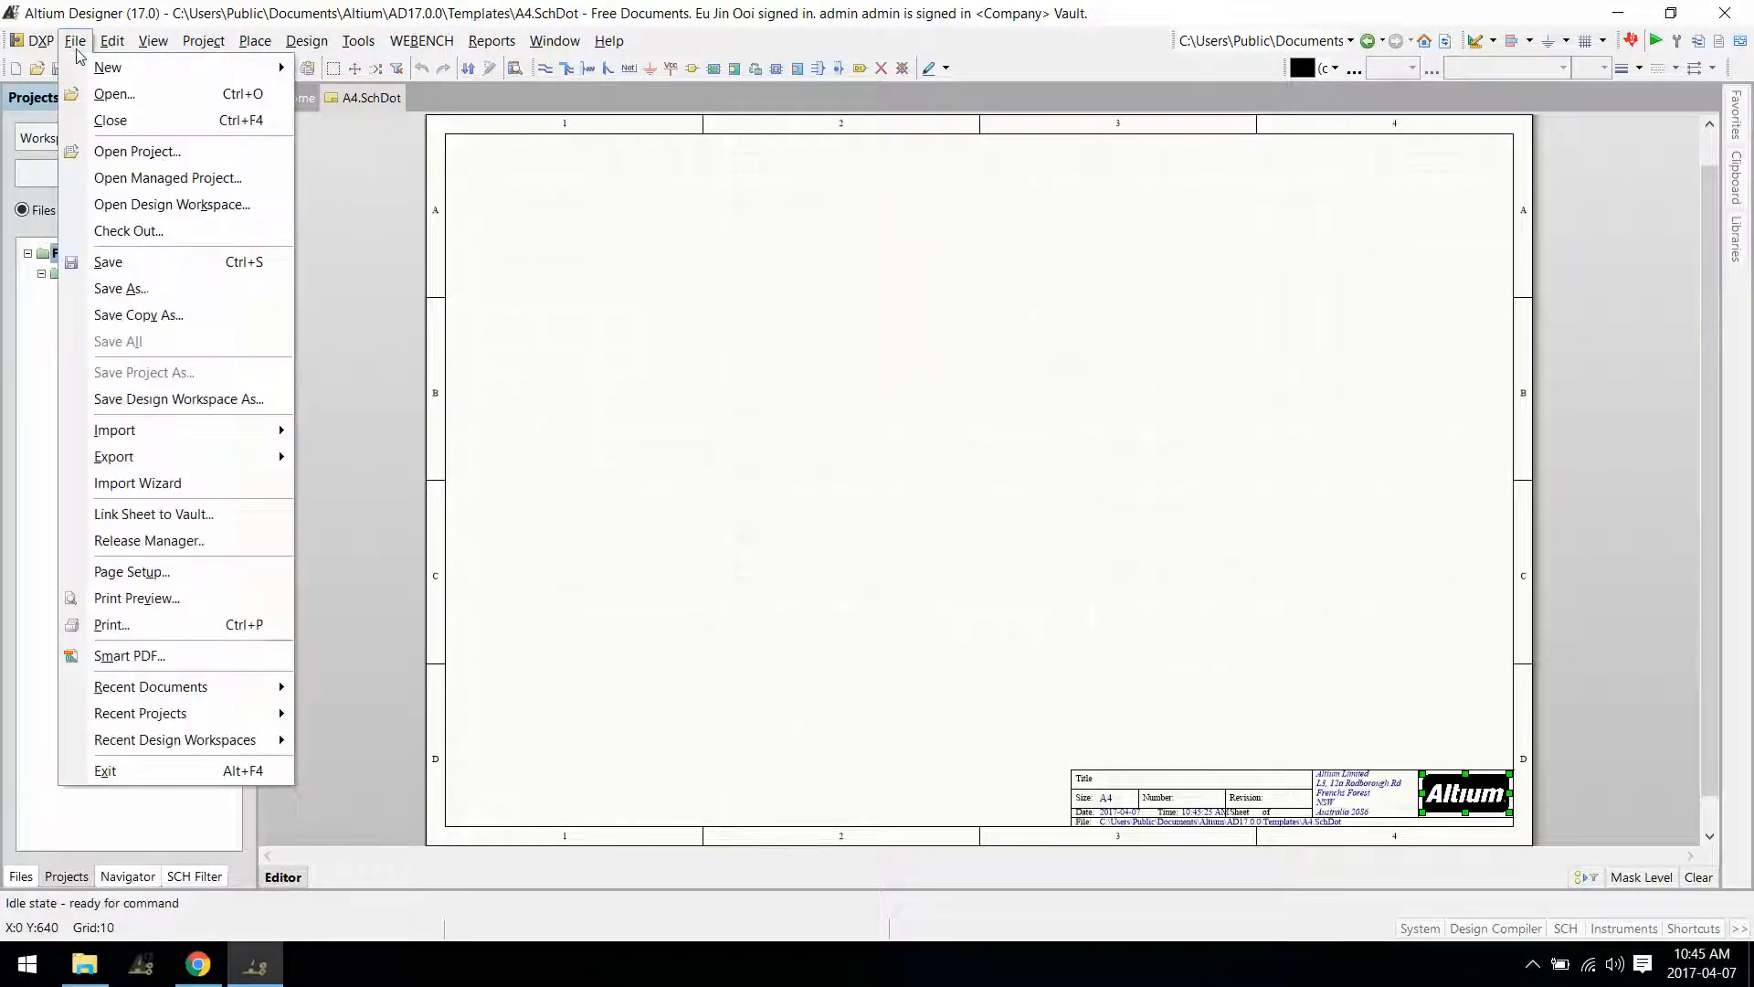
{"action": "left_click", "coordinate": [166, 514]}
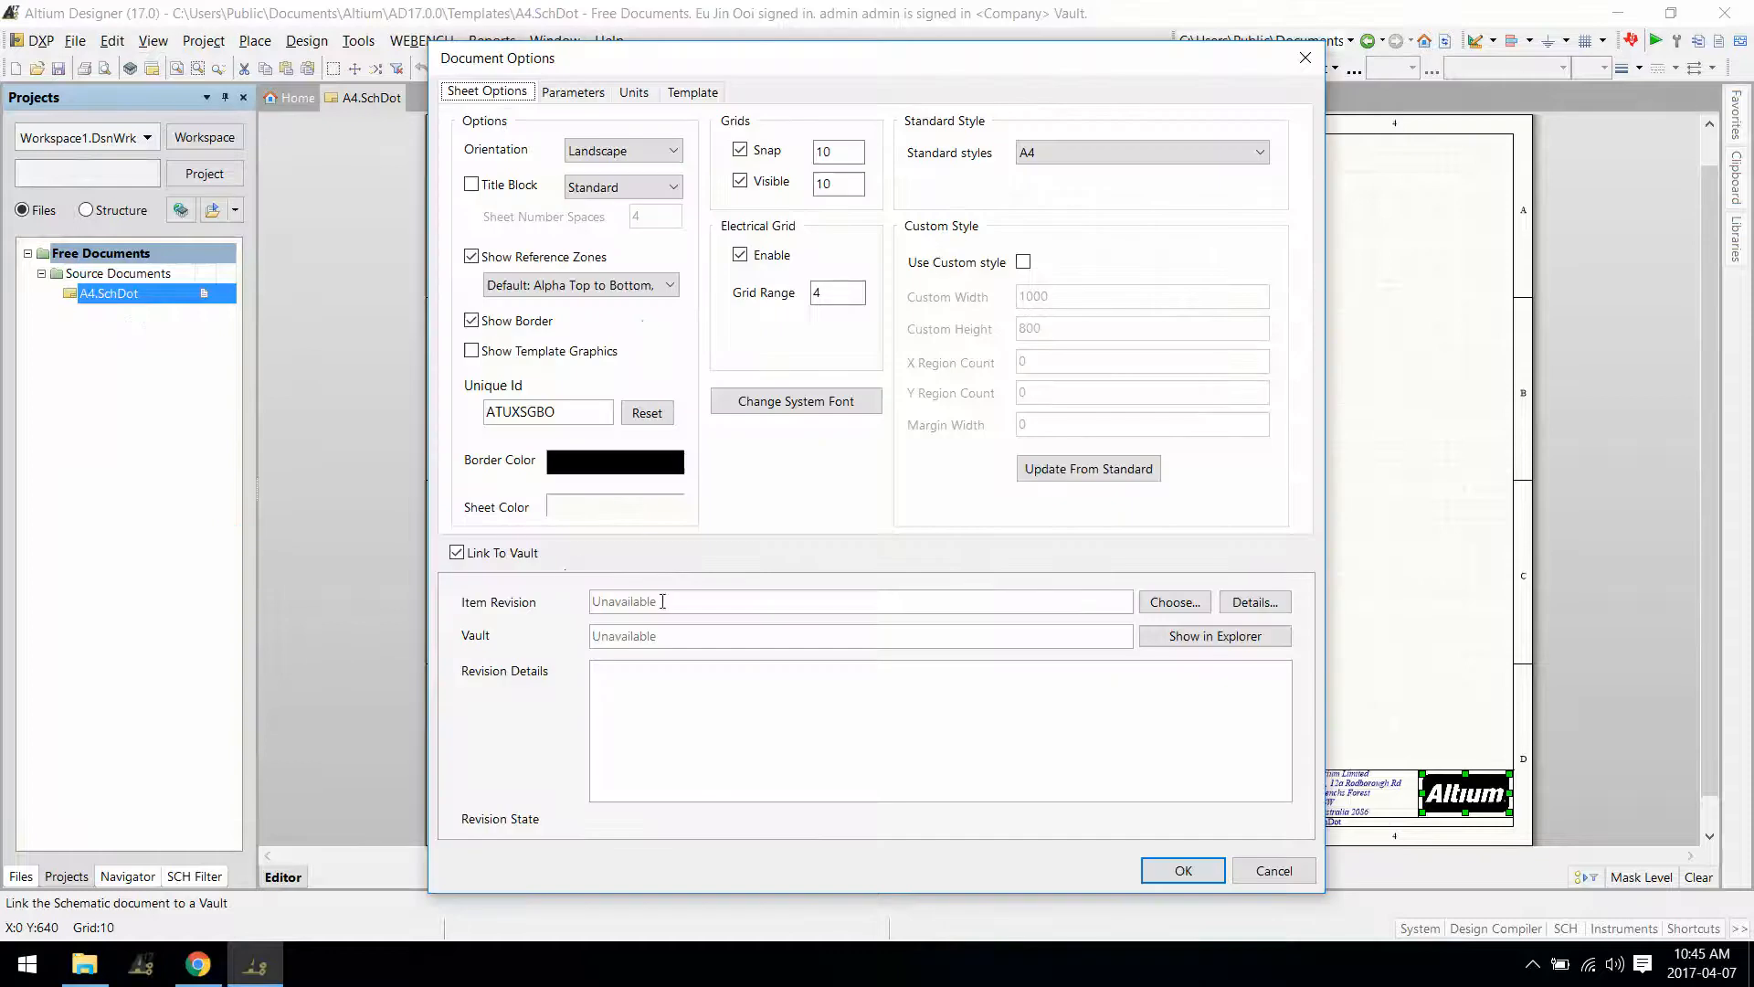
{"action": "left_click", "coordinate": [1176, 602]}
{"action": "left_click", "coordinate": [772, 392]}
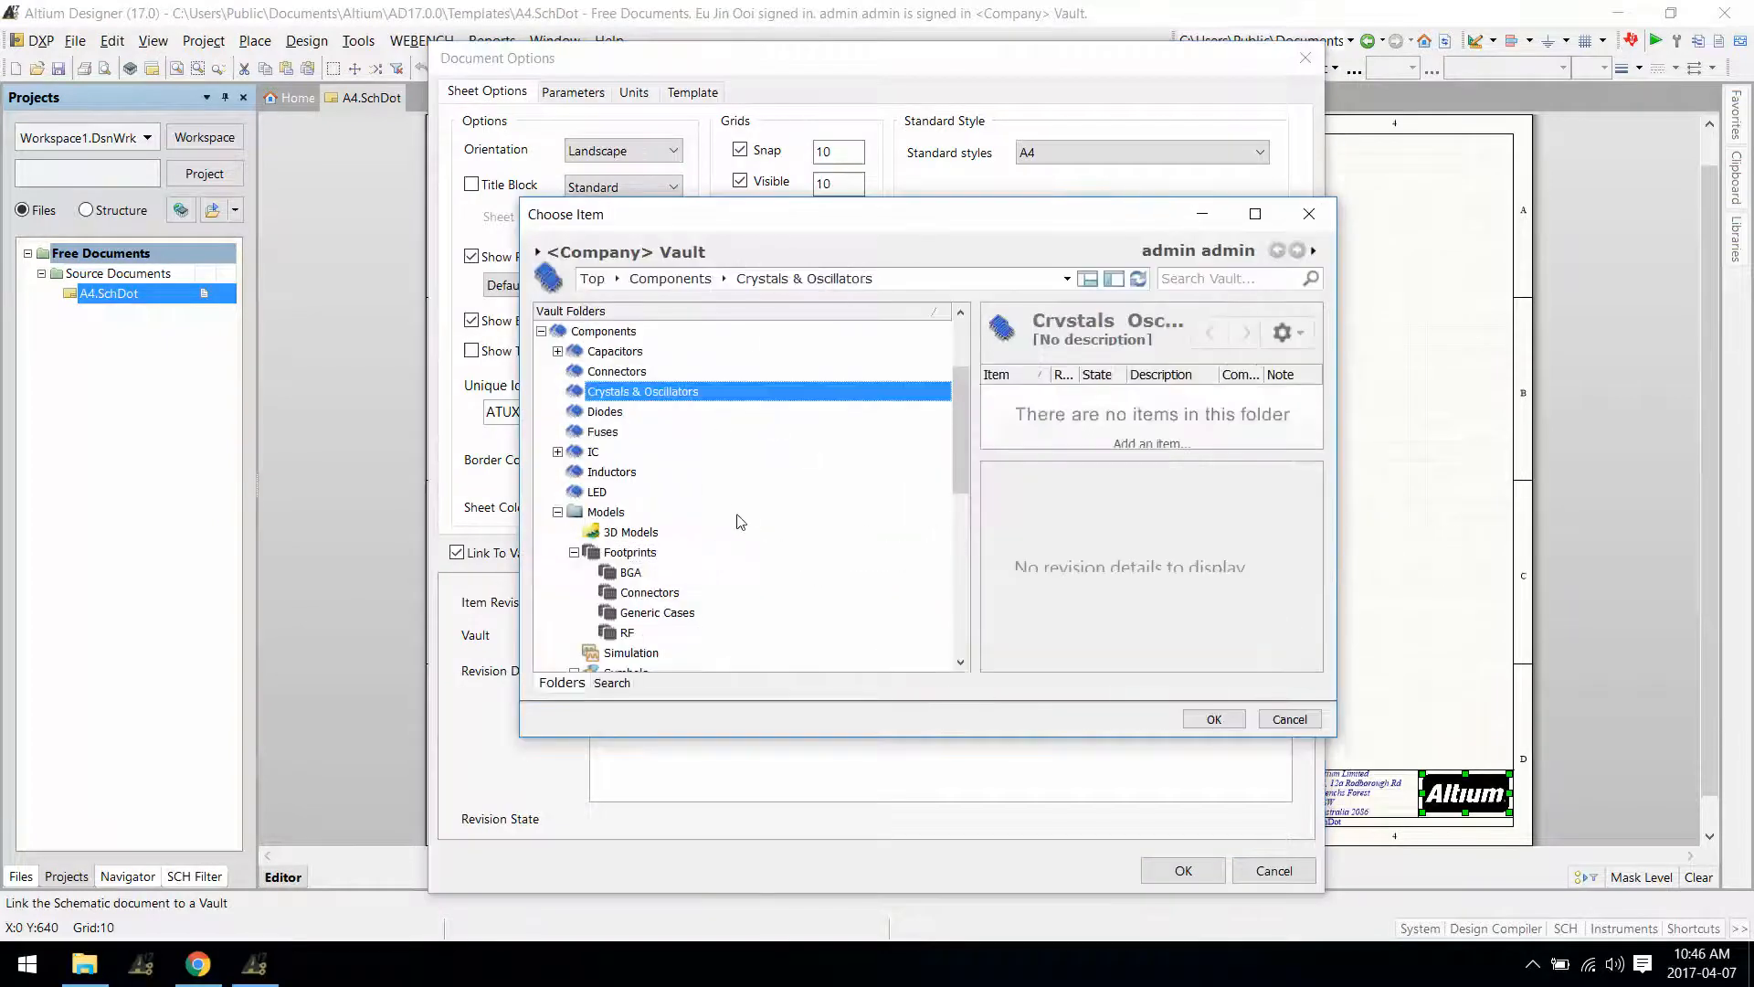
{"action": "scroll", "coordinate": [822, 484], "scroll_direction": "down", "scroll_amount": 8}
{"action": "left_click", "coordinate": [646, 532]}
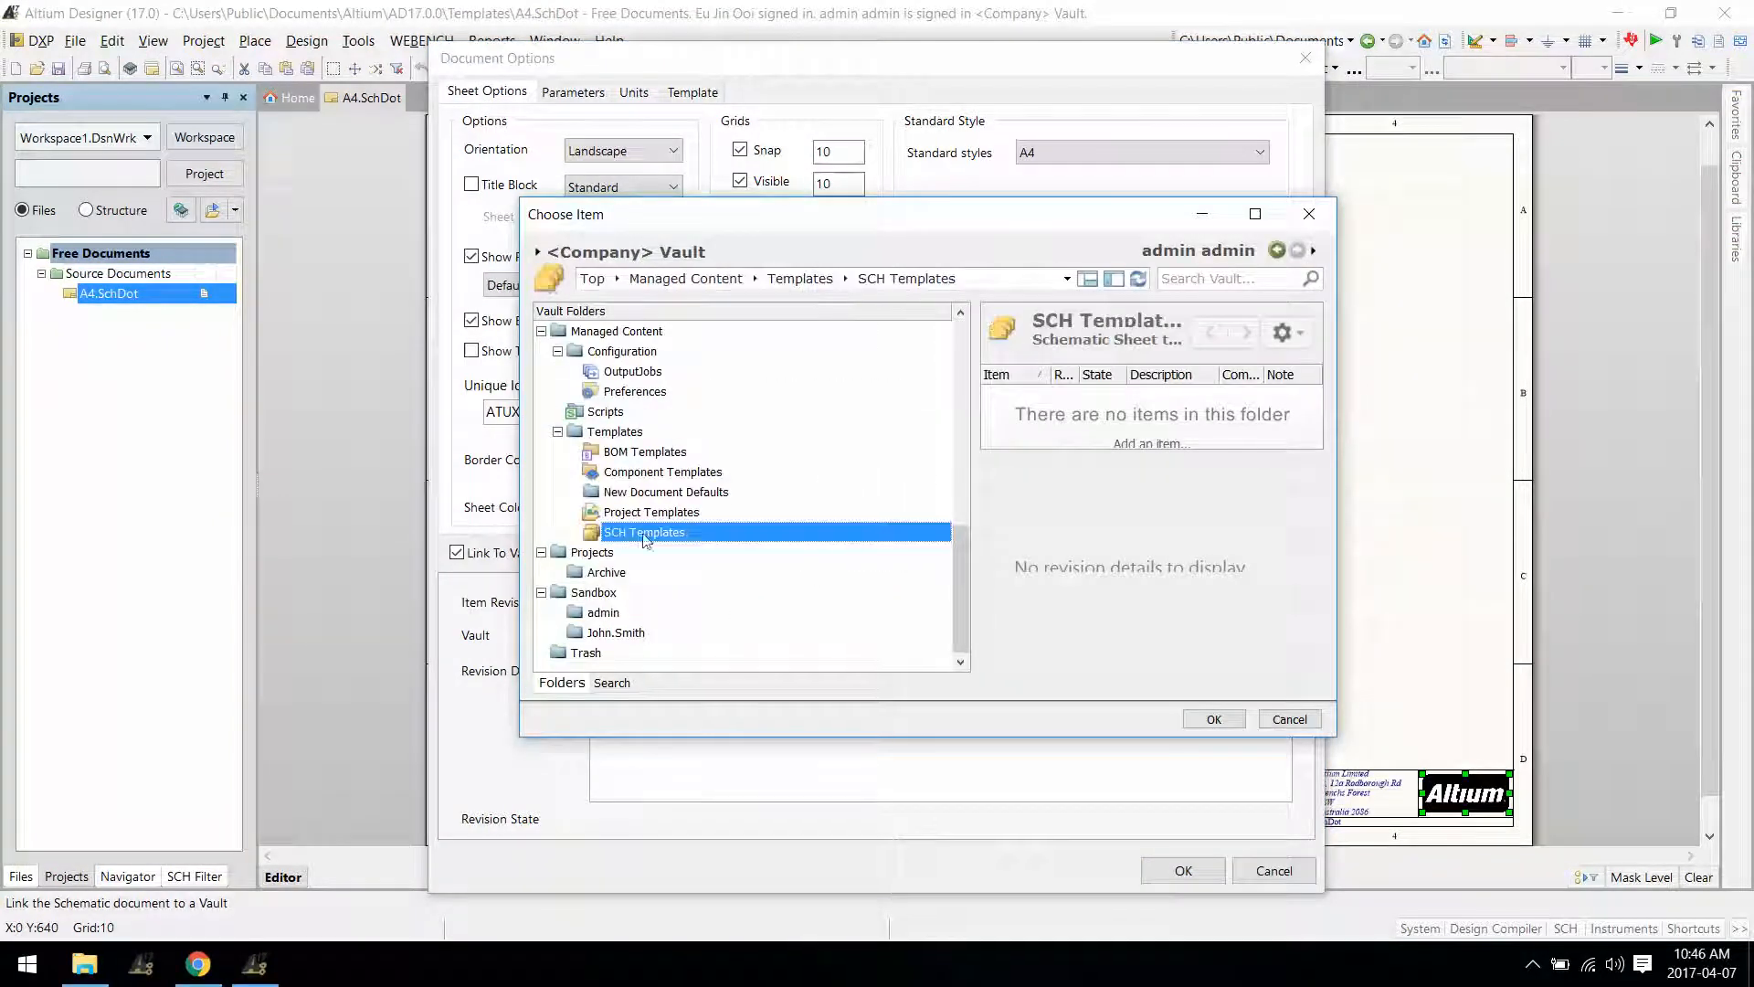
Create a Schematic Template item with ID A4_Template in the SCH Templates folder, with opening for editing after creation turned off.
{"action": "left_click_drag", "start_coordinate": [974, 445], "coordinate": [816, 440]}
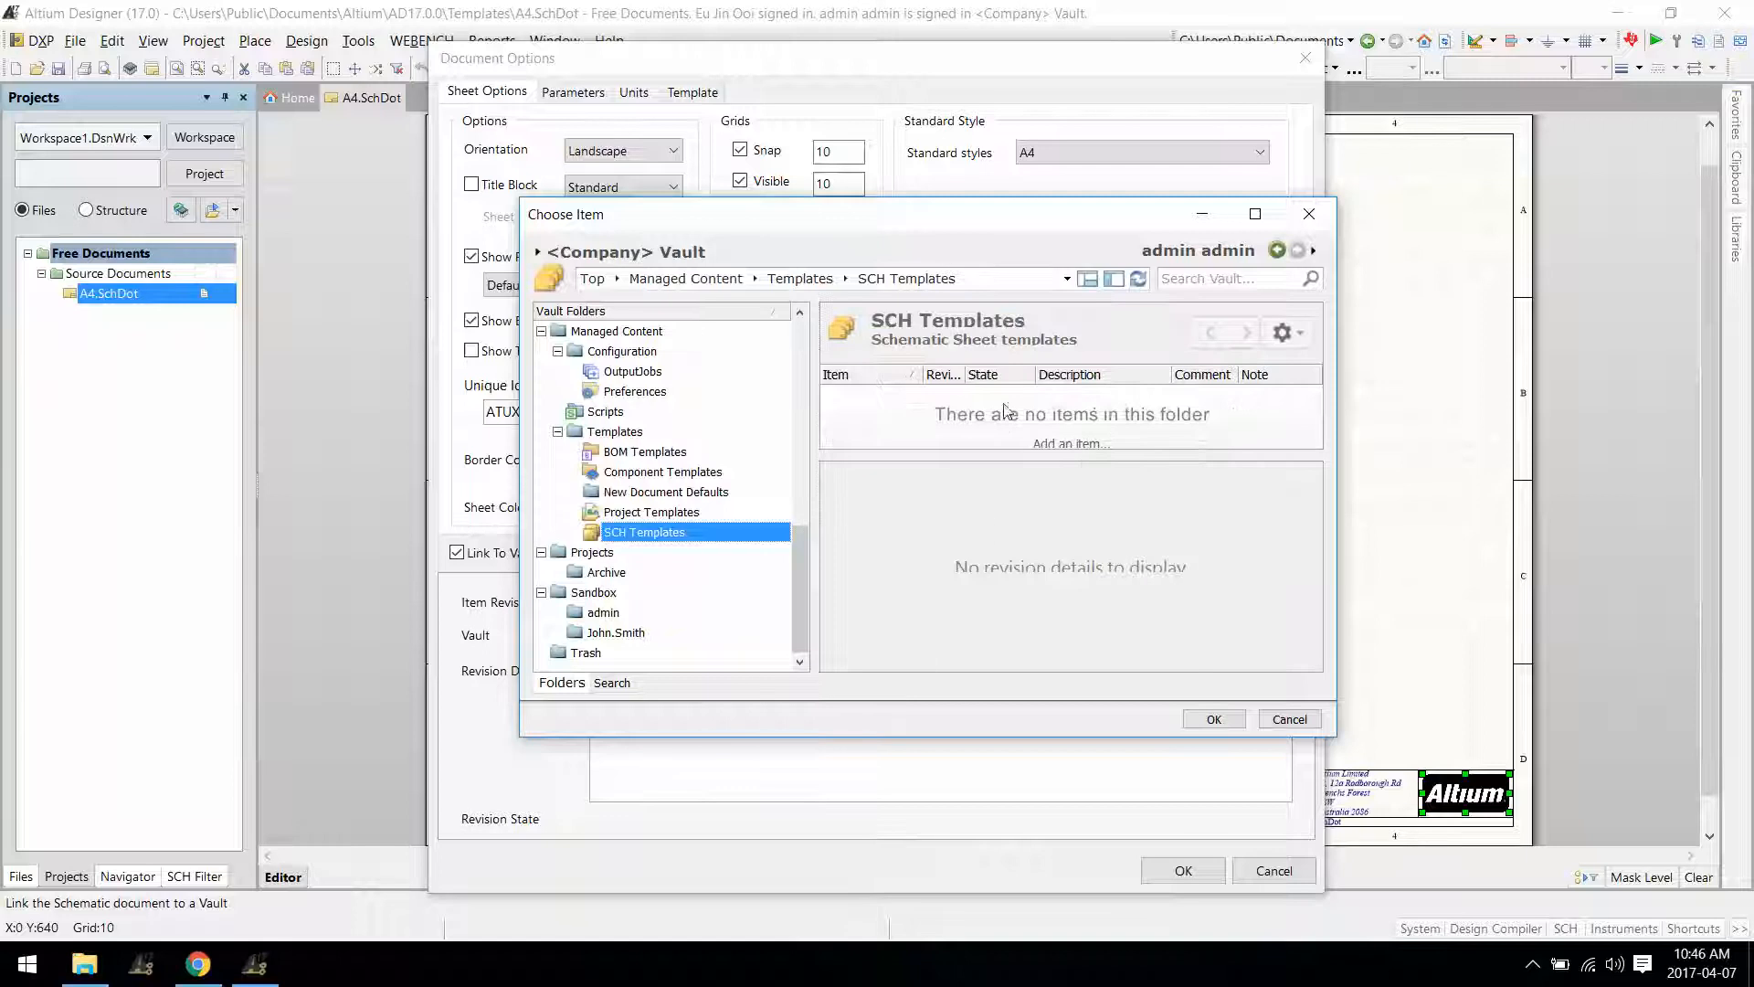
{"action": "left_click", "coordinate": [1060, 444]}
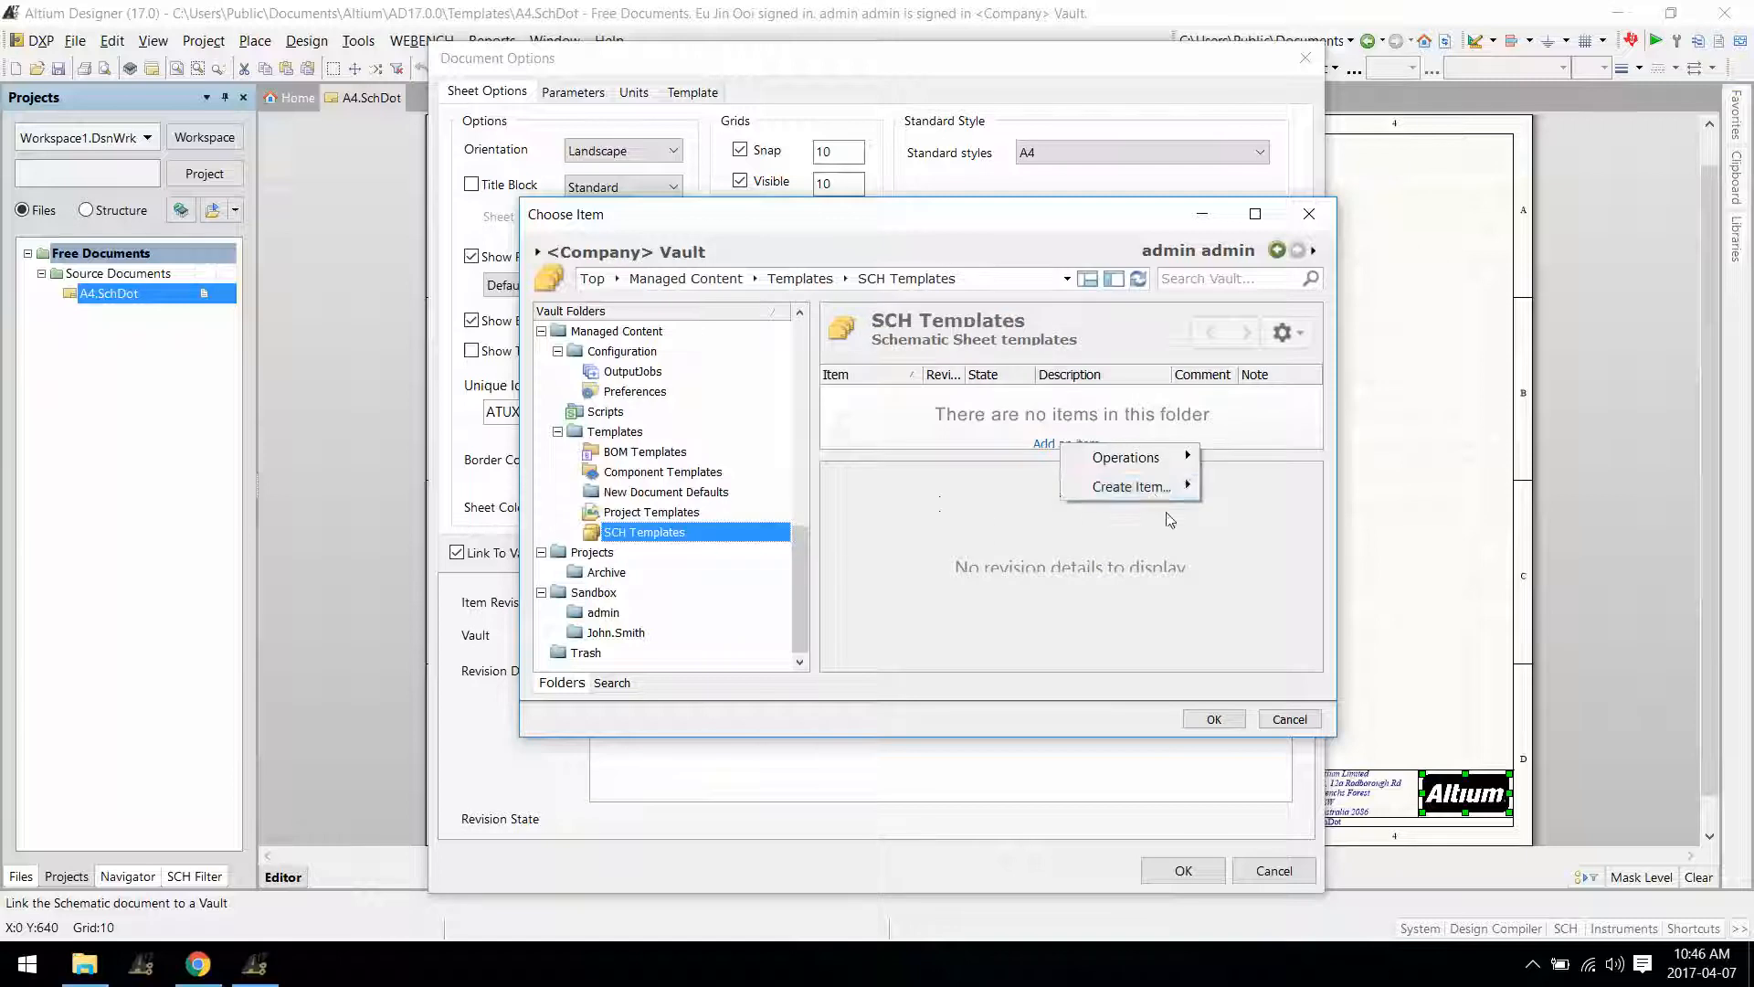
{"action": "mouse_move", "coordinate": [1131, 486]}
{"action": "left_click", "coordinate": [1256, 509]}
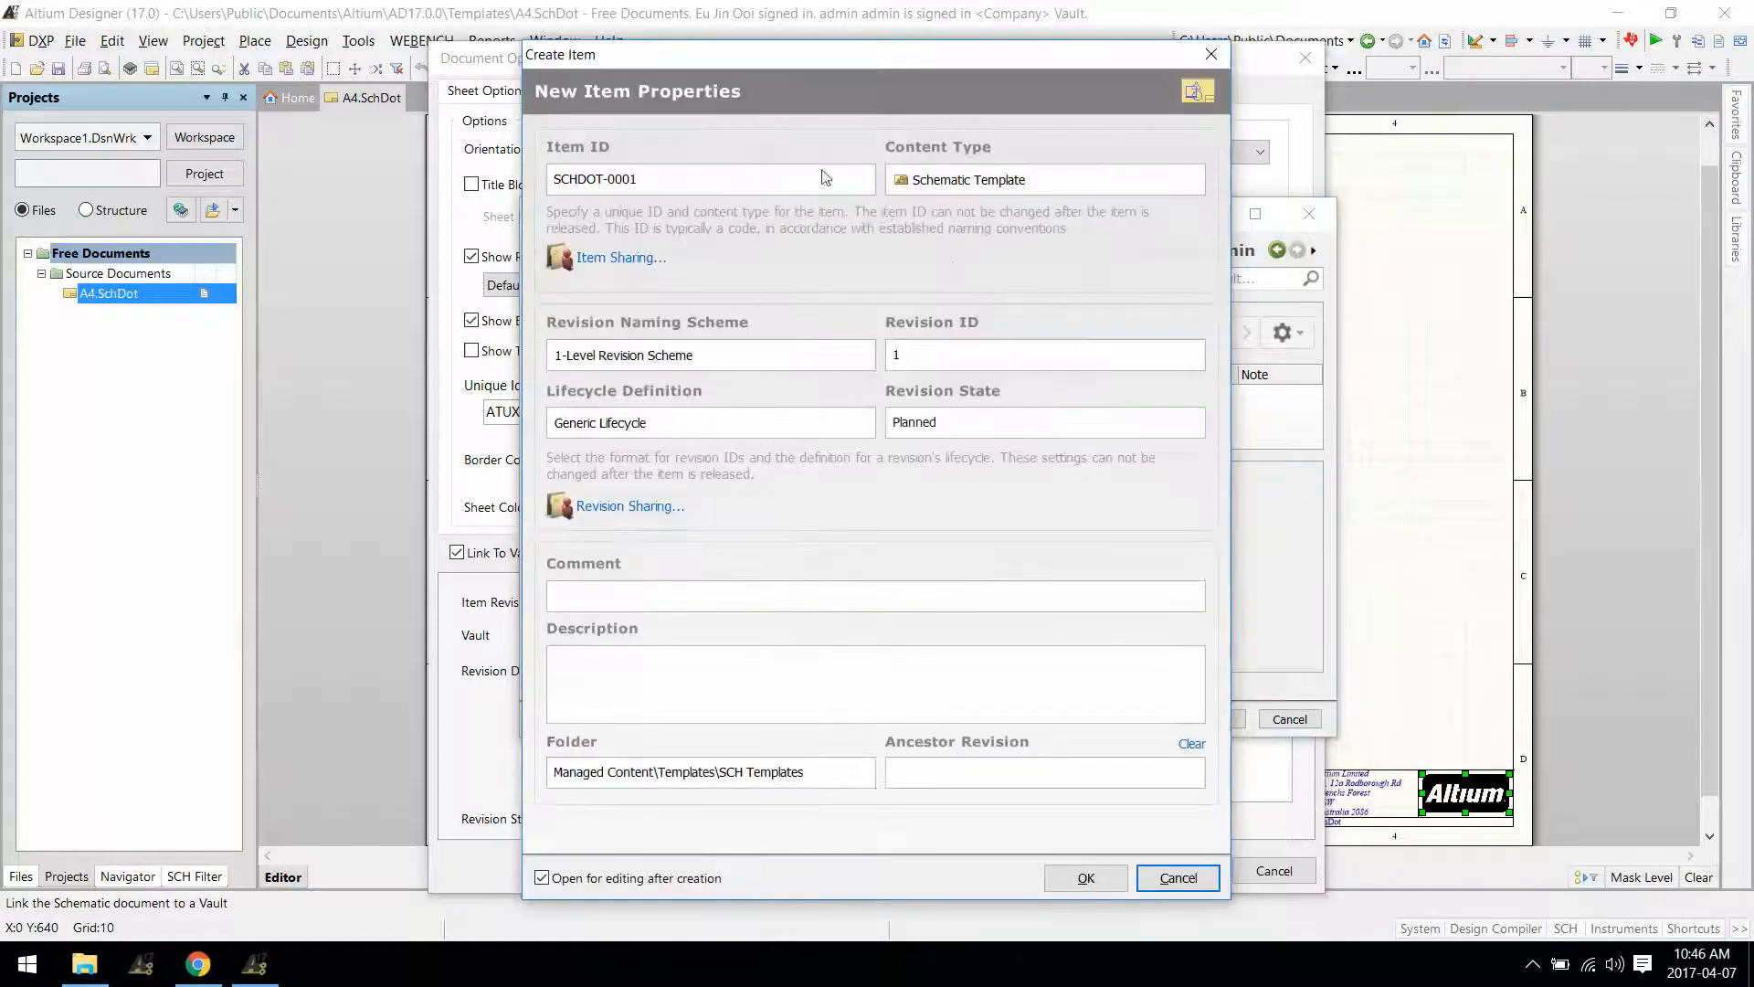
{"action": "type", "text": "A4"}
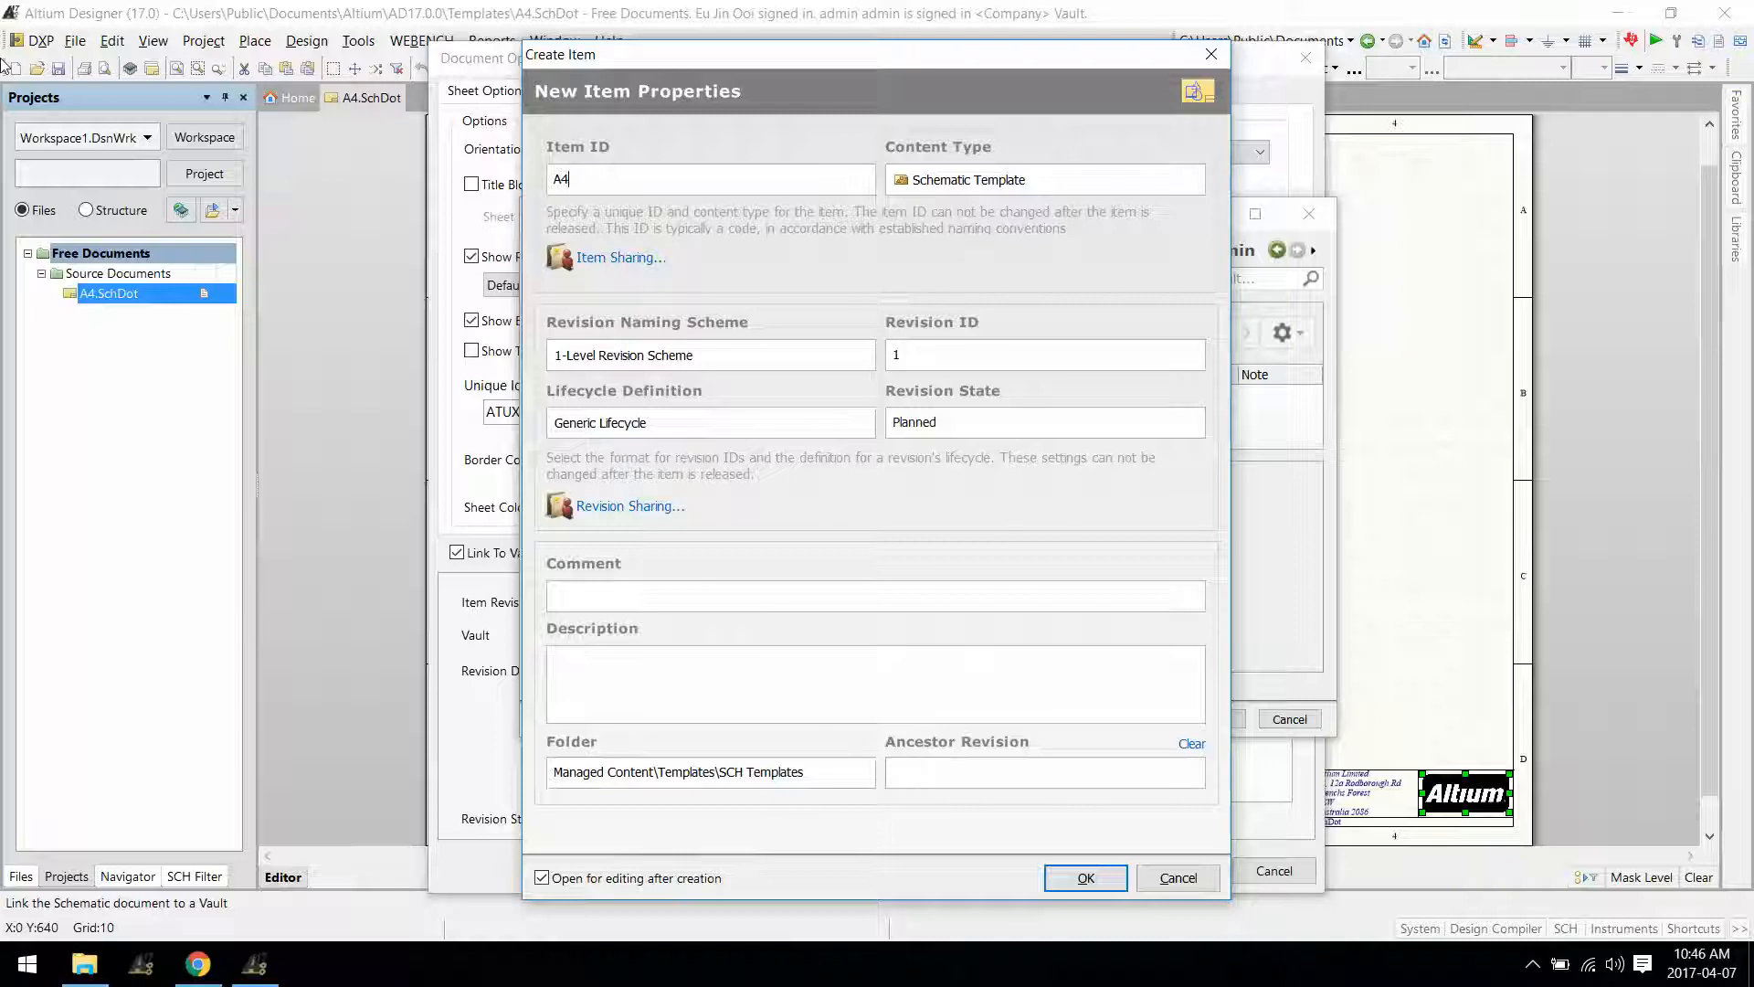
{"action": "type", "text": "_Template"}
{"action": "left_click", "coordinate": [603, 885]}
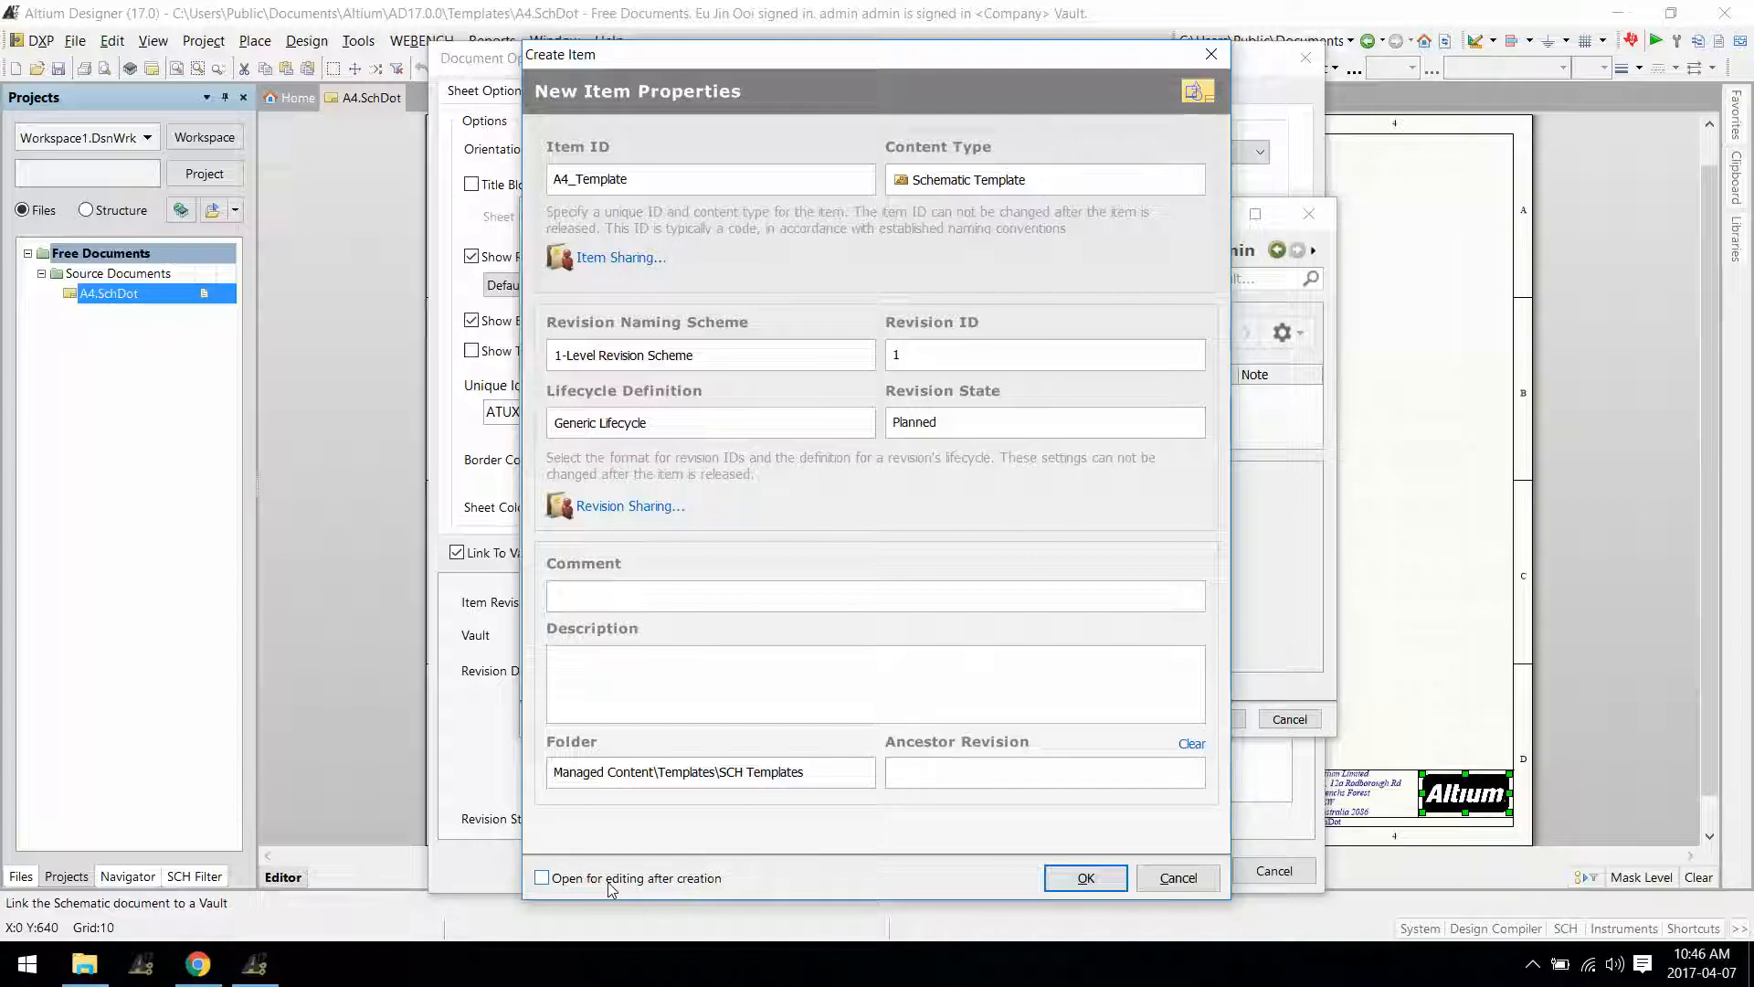
{"action": "left_click", "coordinate": [1086, 878]}
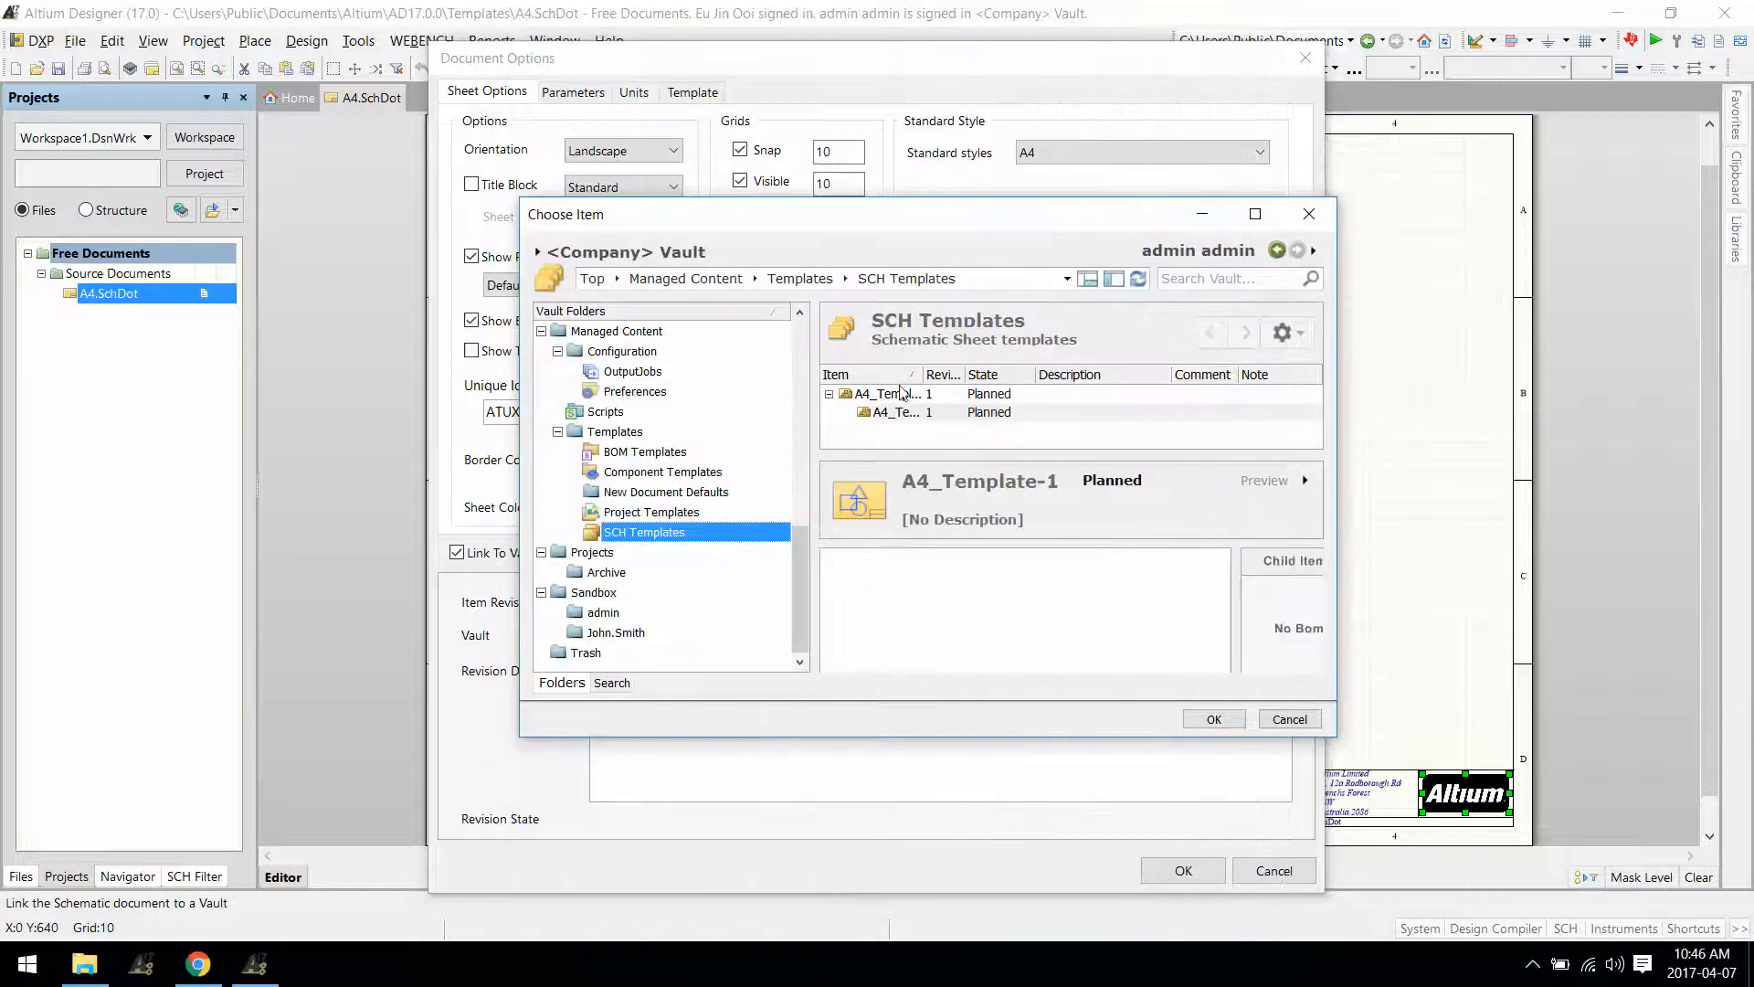
Link the sheet to the new A4_Template item revision and save the A4.SchDot document.
{"action": "left_click", "coordinate": [1214, 719]}
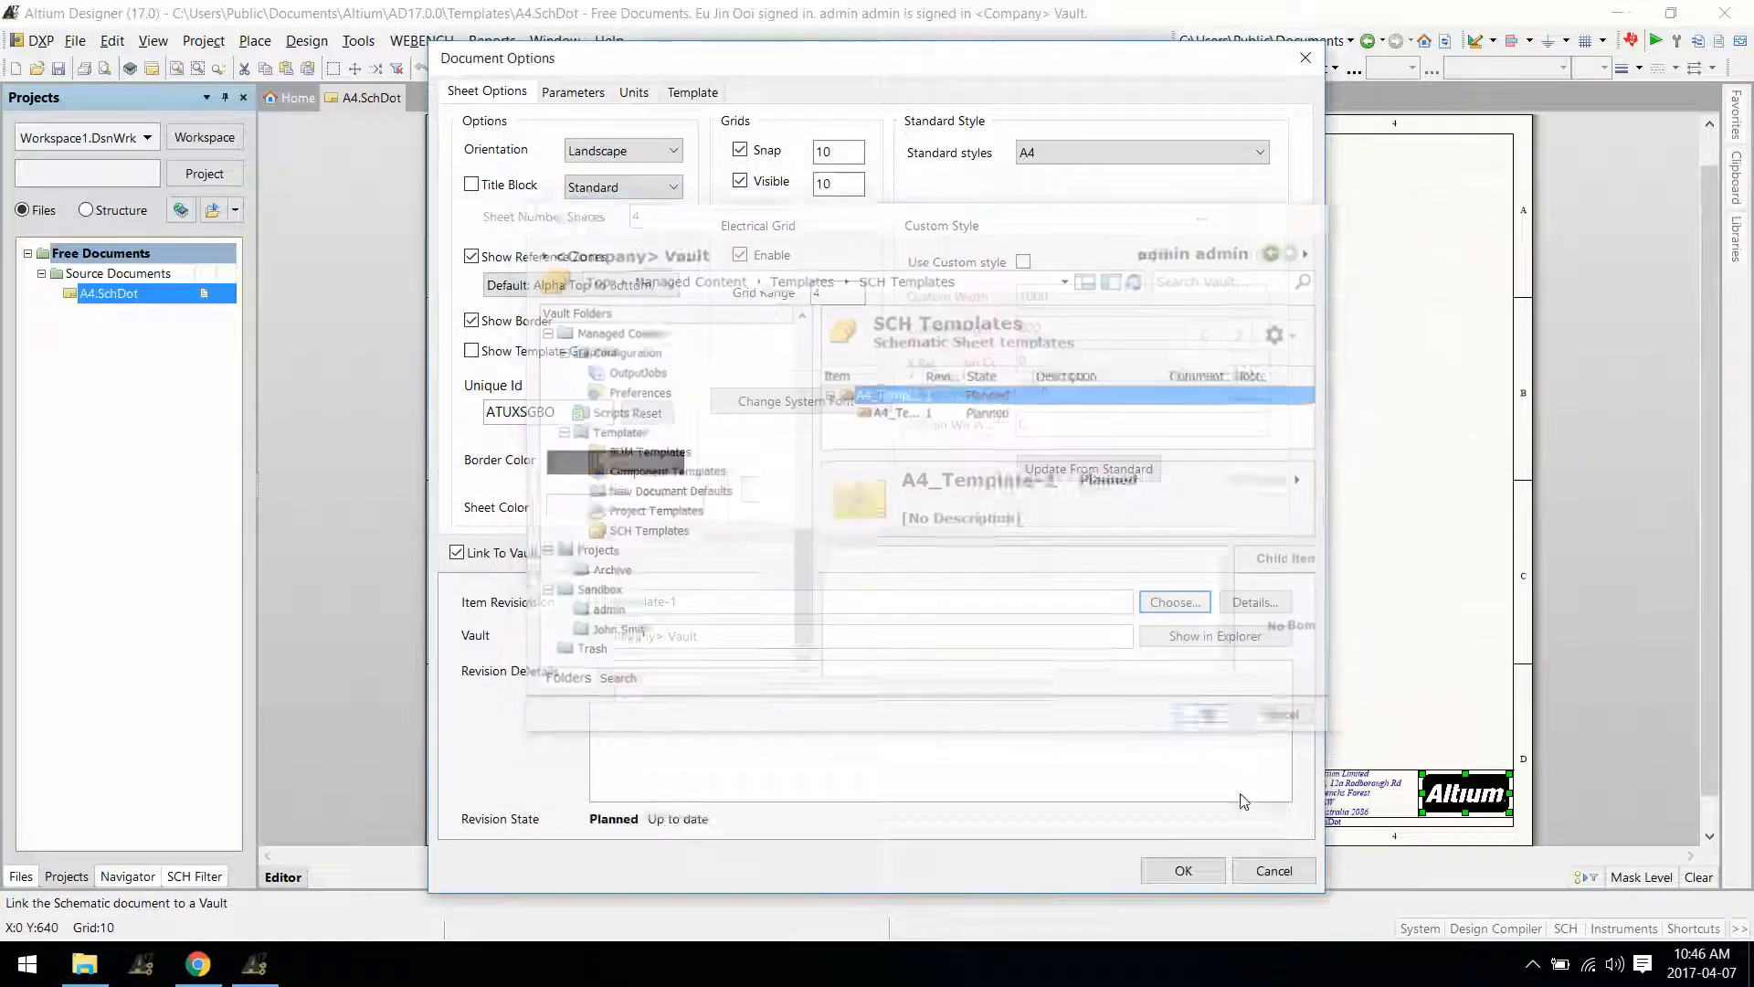
{"action": "left_click", "coordinate": [1184, 871]}
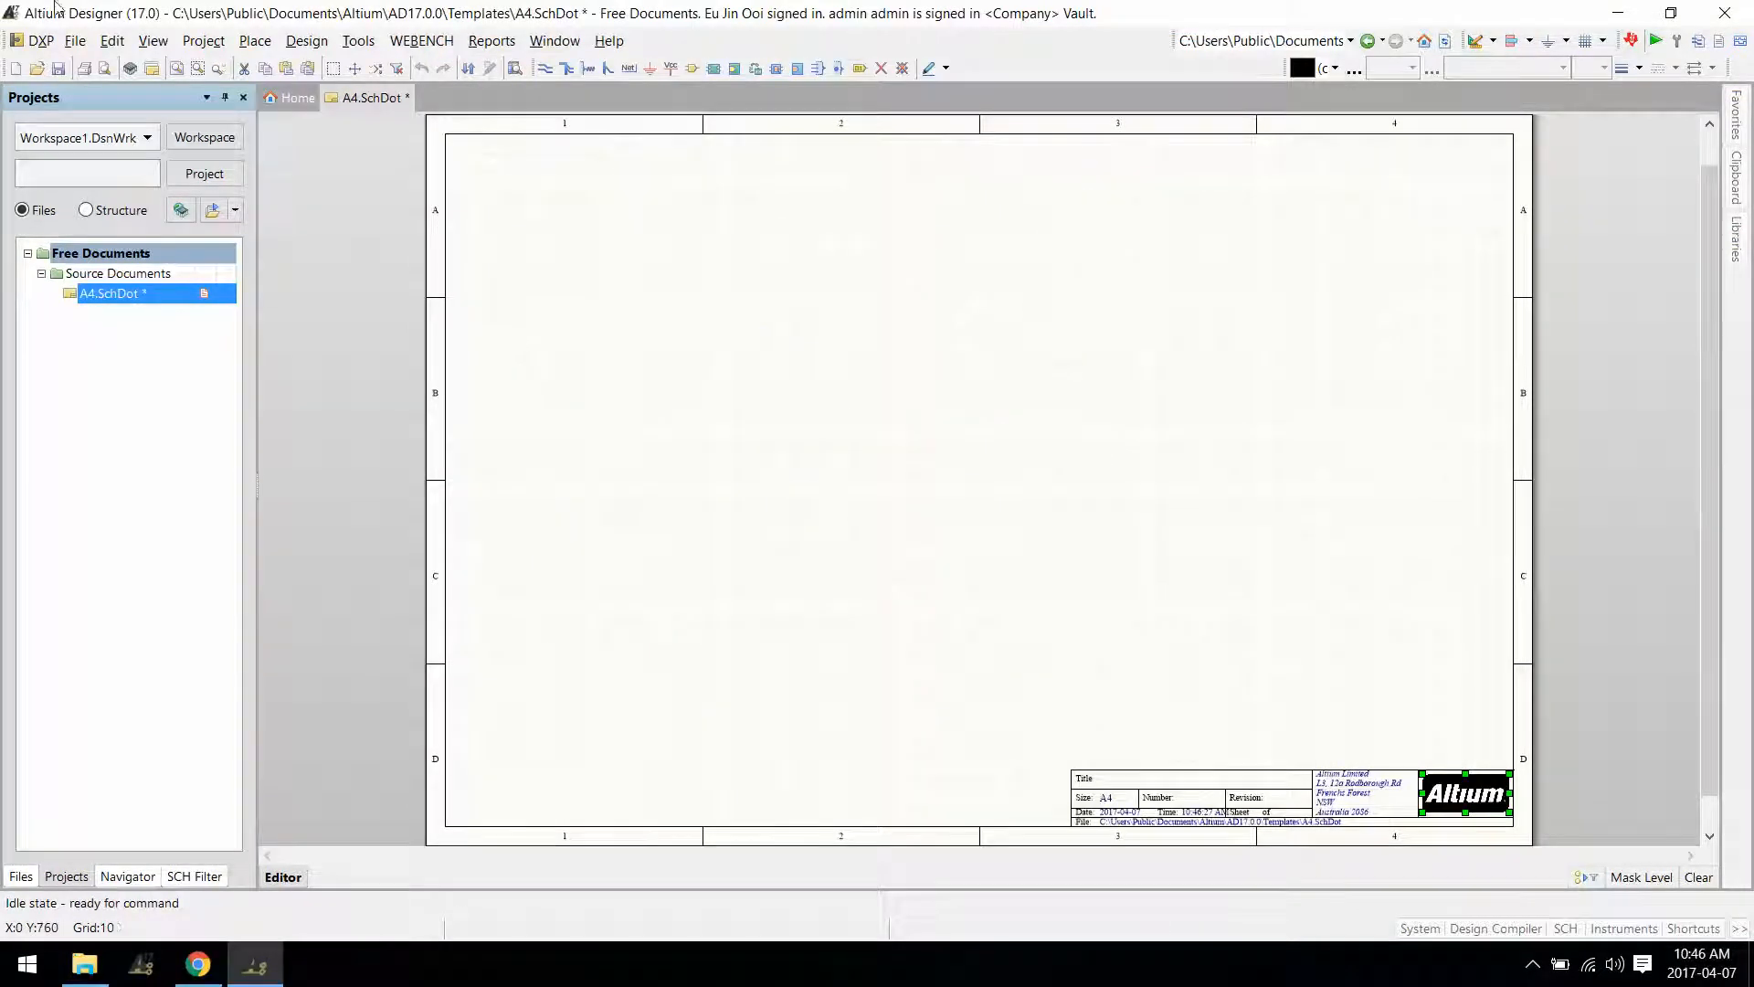
{"action": "left_click", "coordinate": [56, 73]}
Release A4.SchDot to the company vault with the release note "First release of sheet" and close the free document.
{"action": "left_click", "coordinate": [75, 40]}
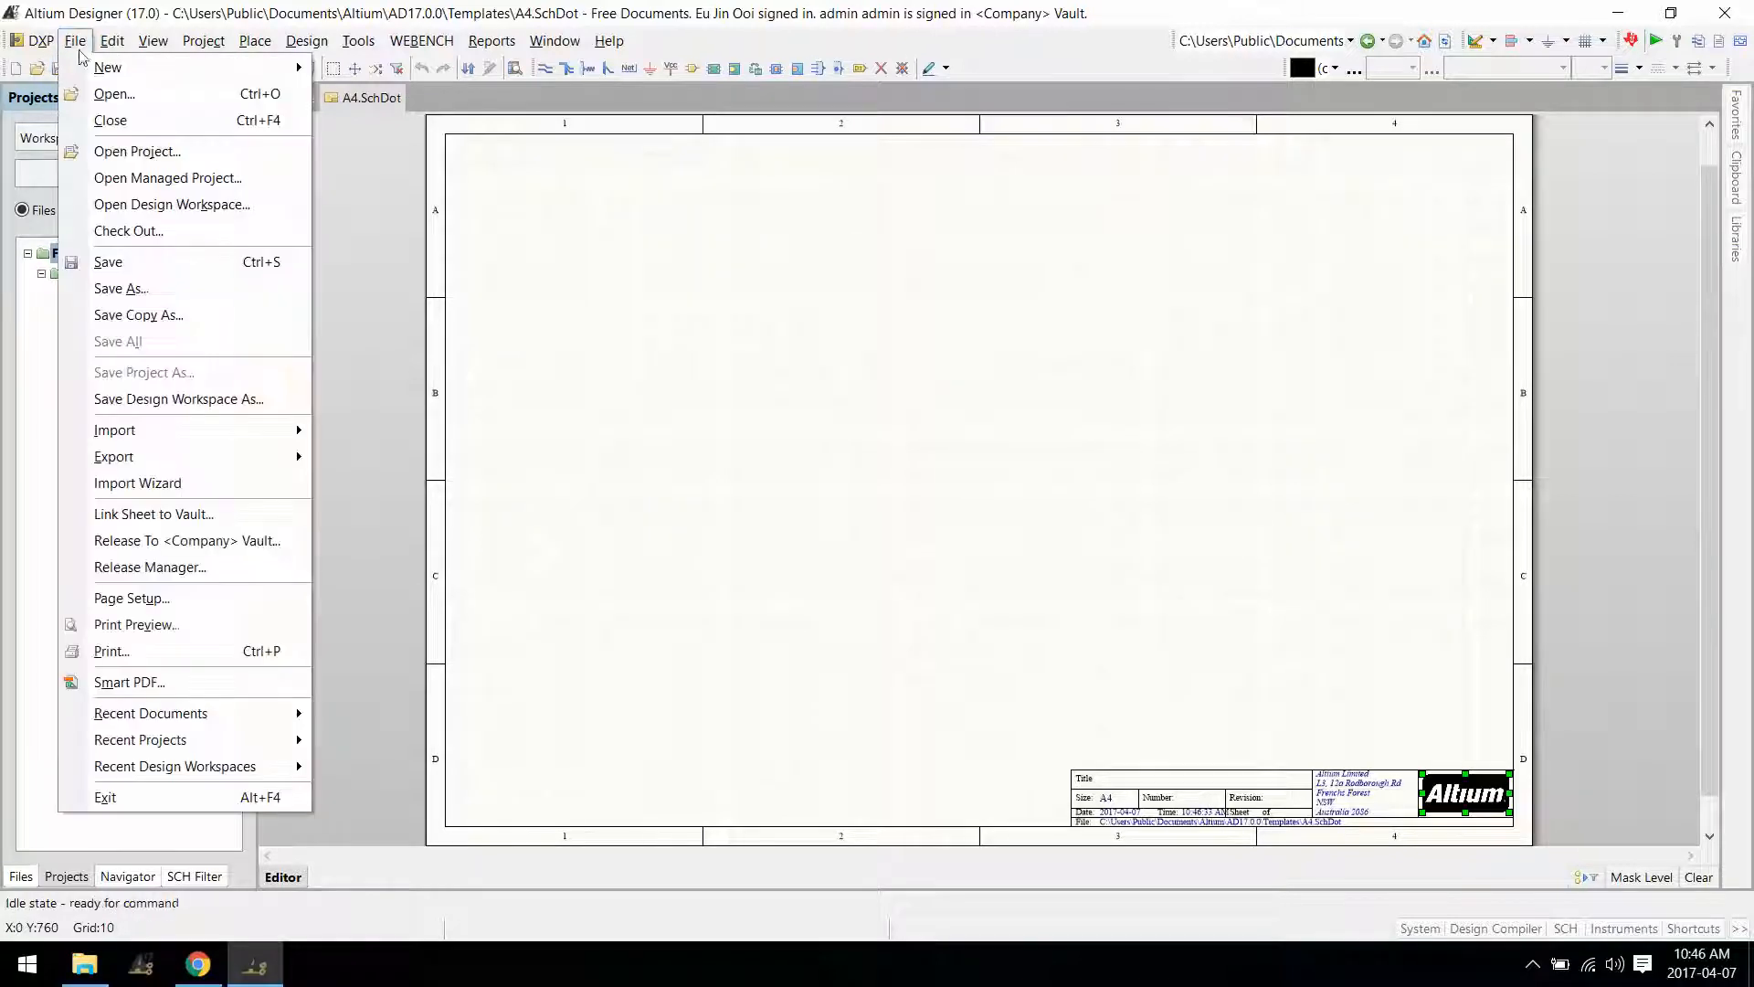
{"action": "left_click", "coordinate": [240, 541]}
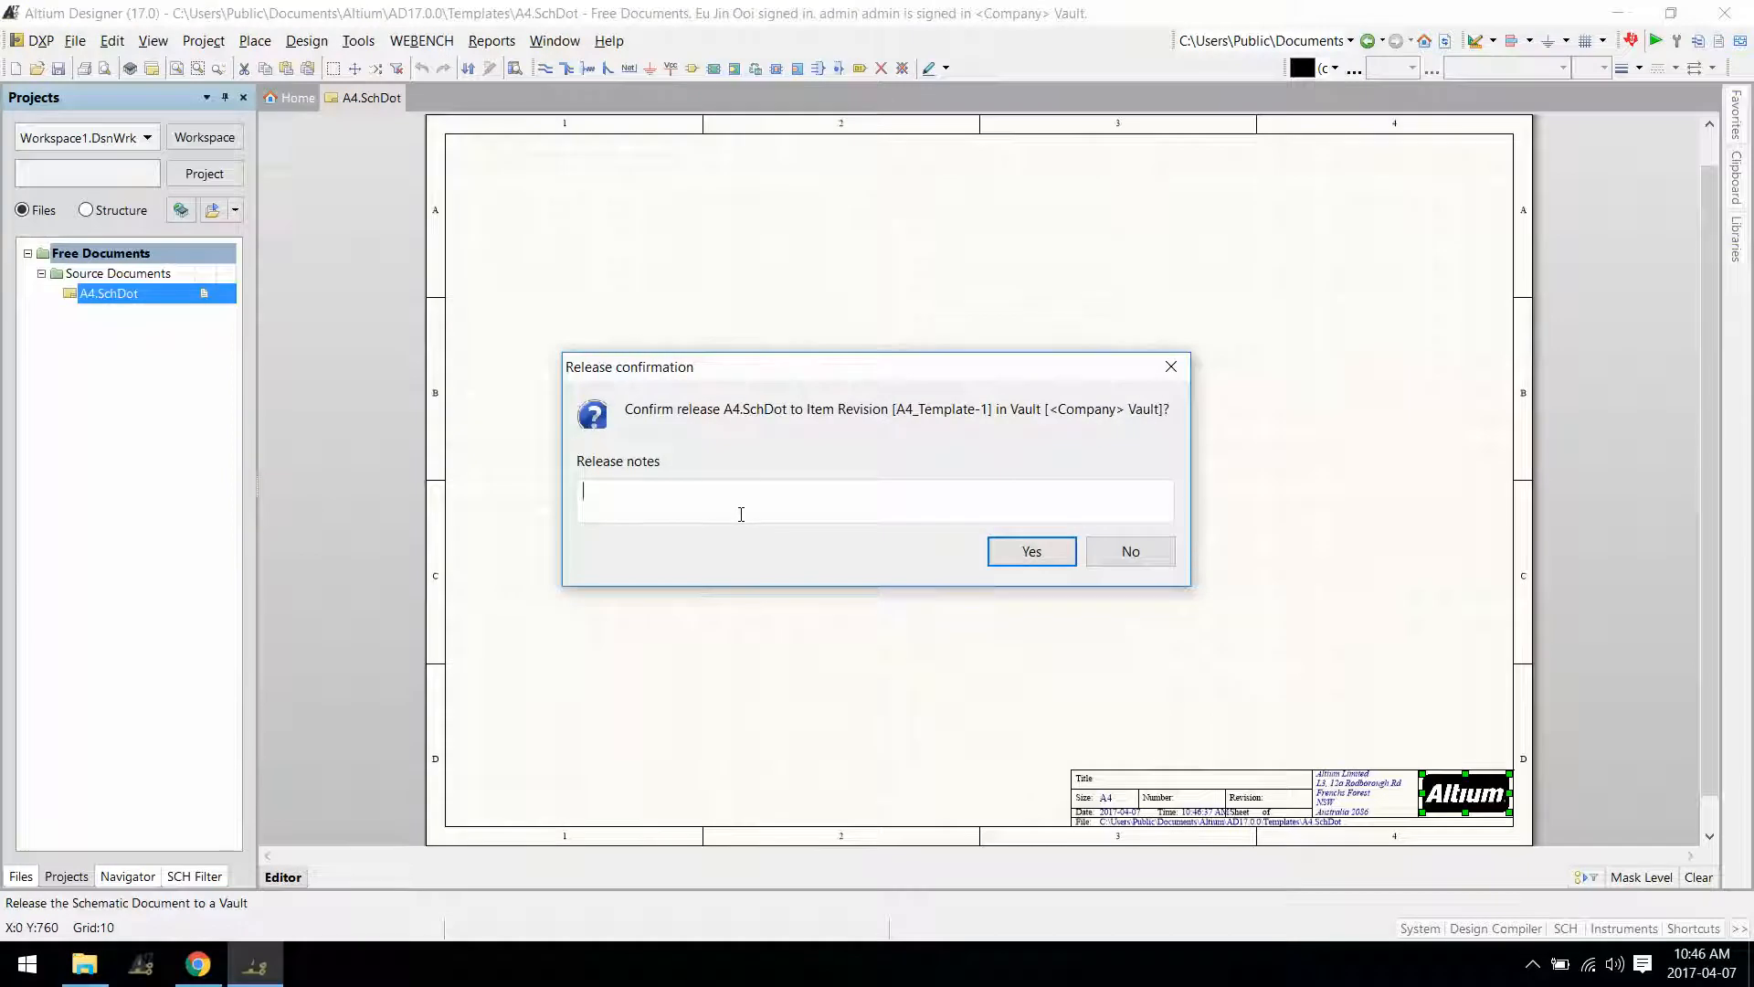
{"action": "type", "text": "First release of sheet"}
{"action": "left_click", "coordinate": [1028, 549]}
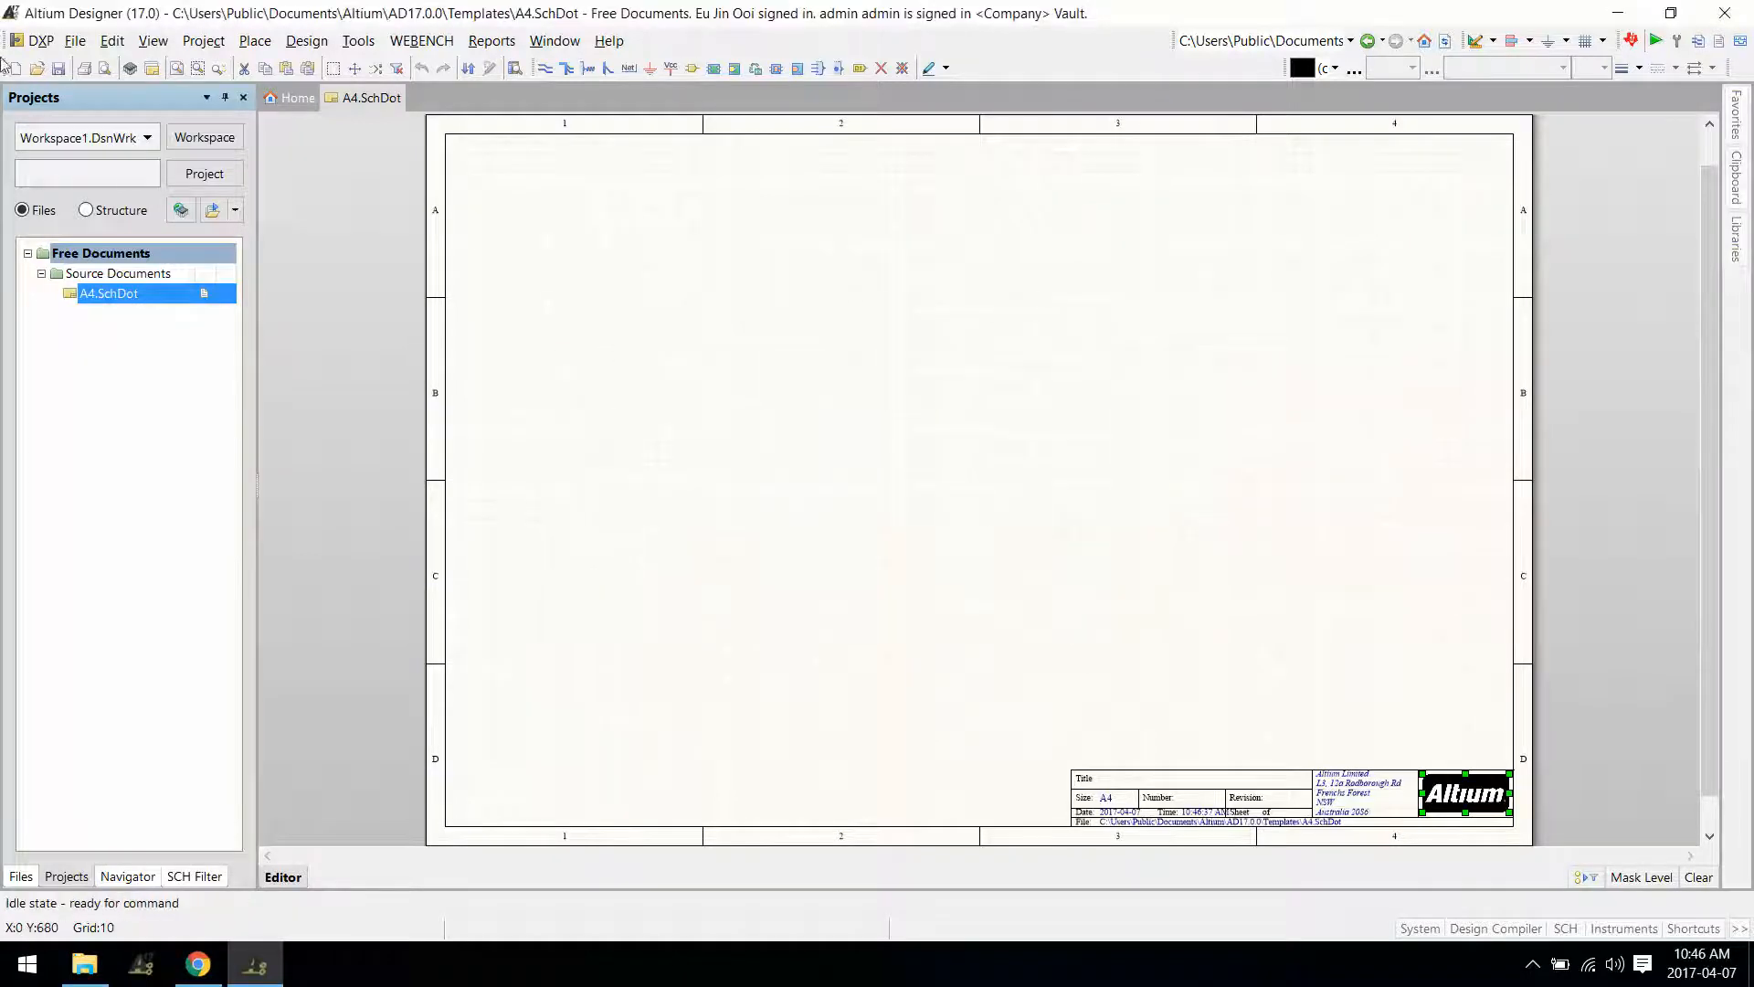
{"action": "right_click", "coordinate": [117, 253]}
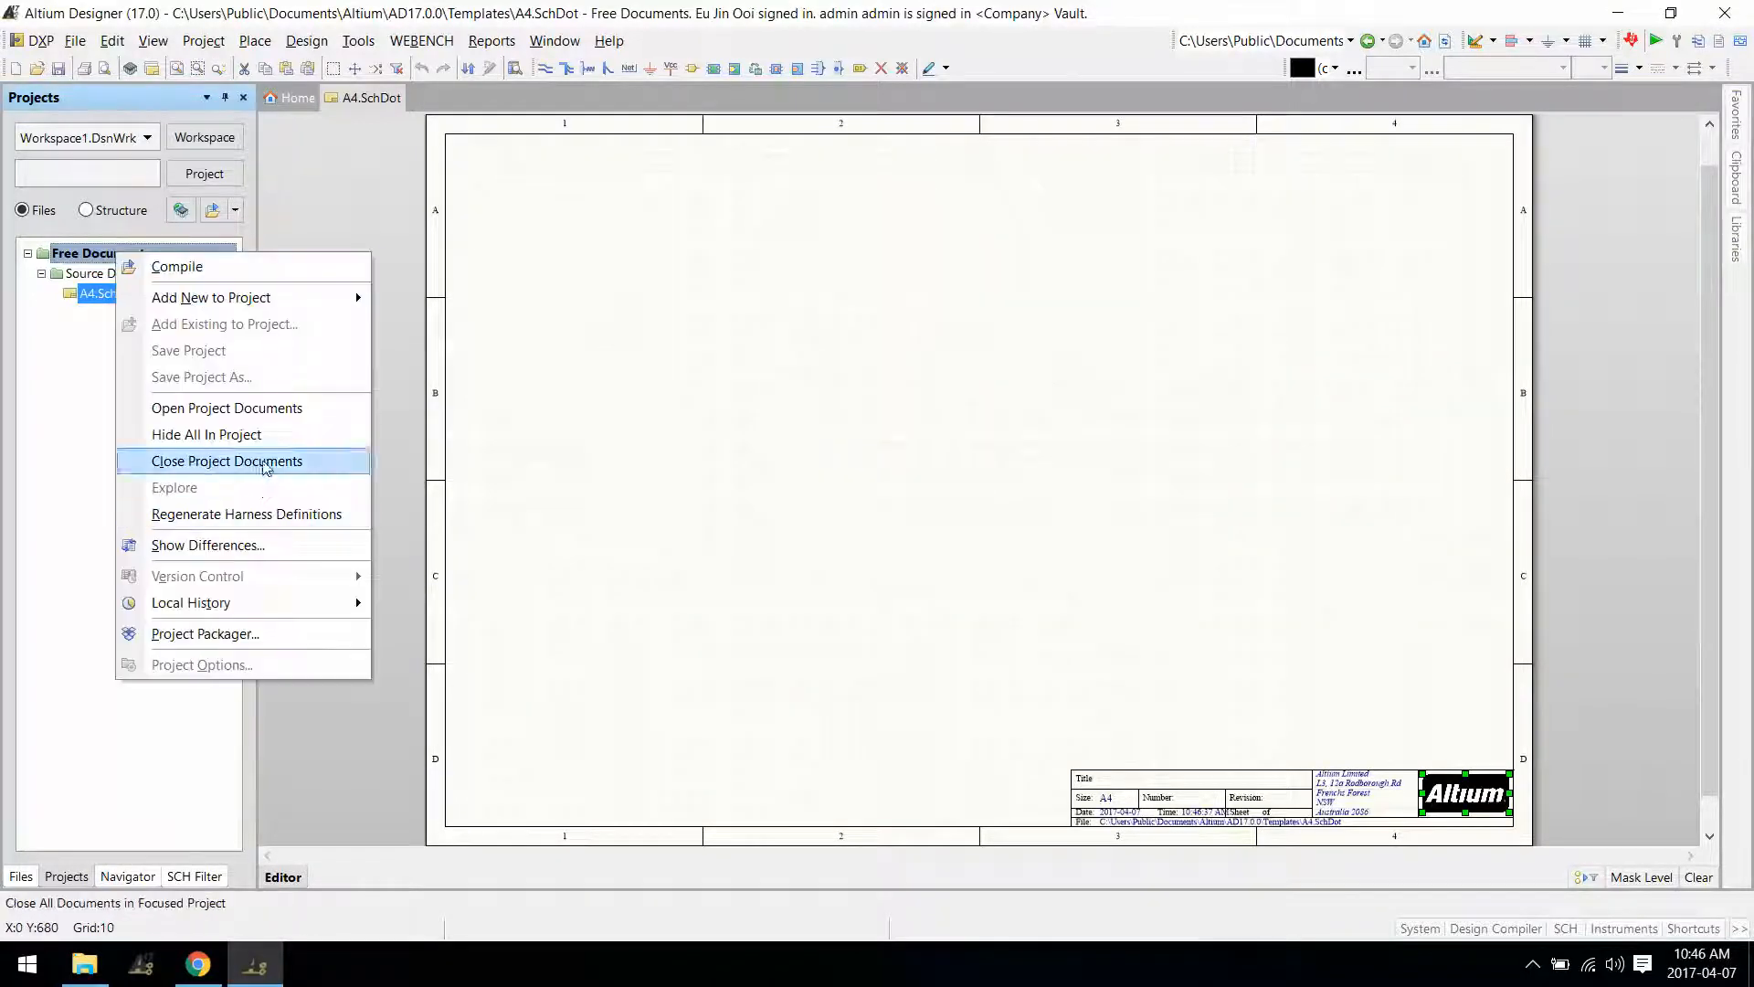
{"action": "left_click", "coordinate": [265, 461]}
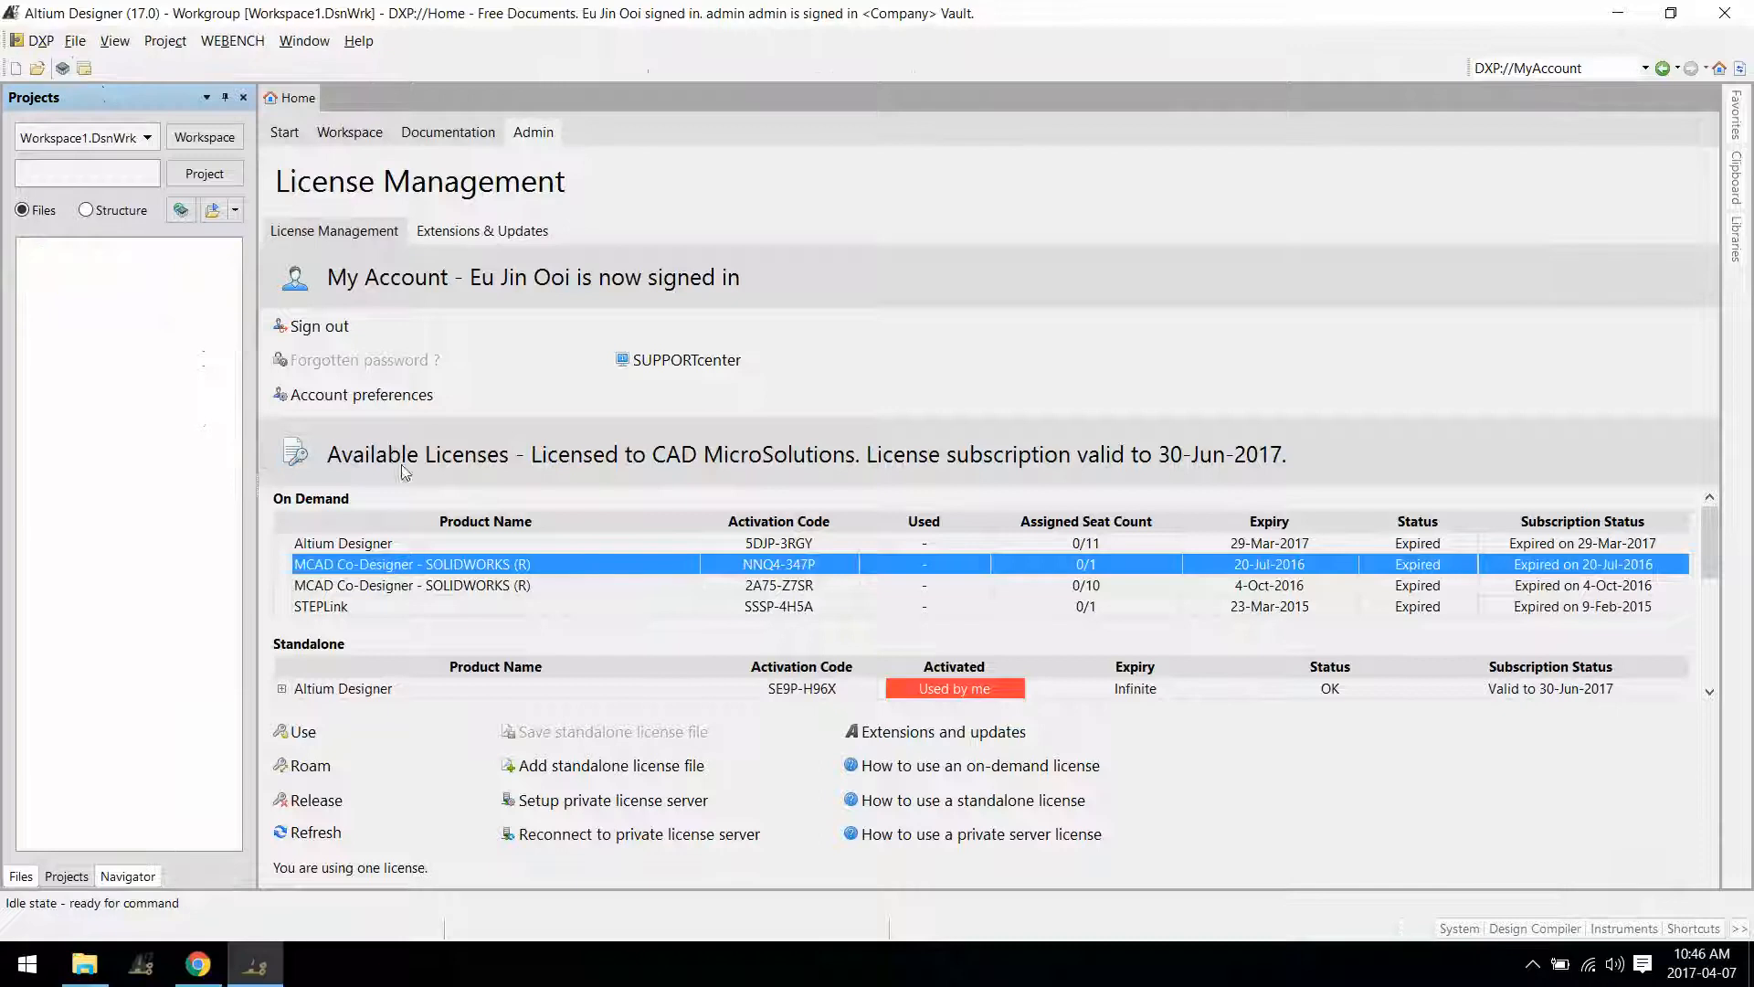
Create a new PCB project from the Default template with the project kind Regular.
{"action": "left_click", "coordinate": [75, 41]}
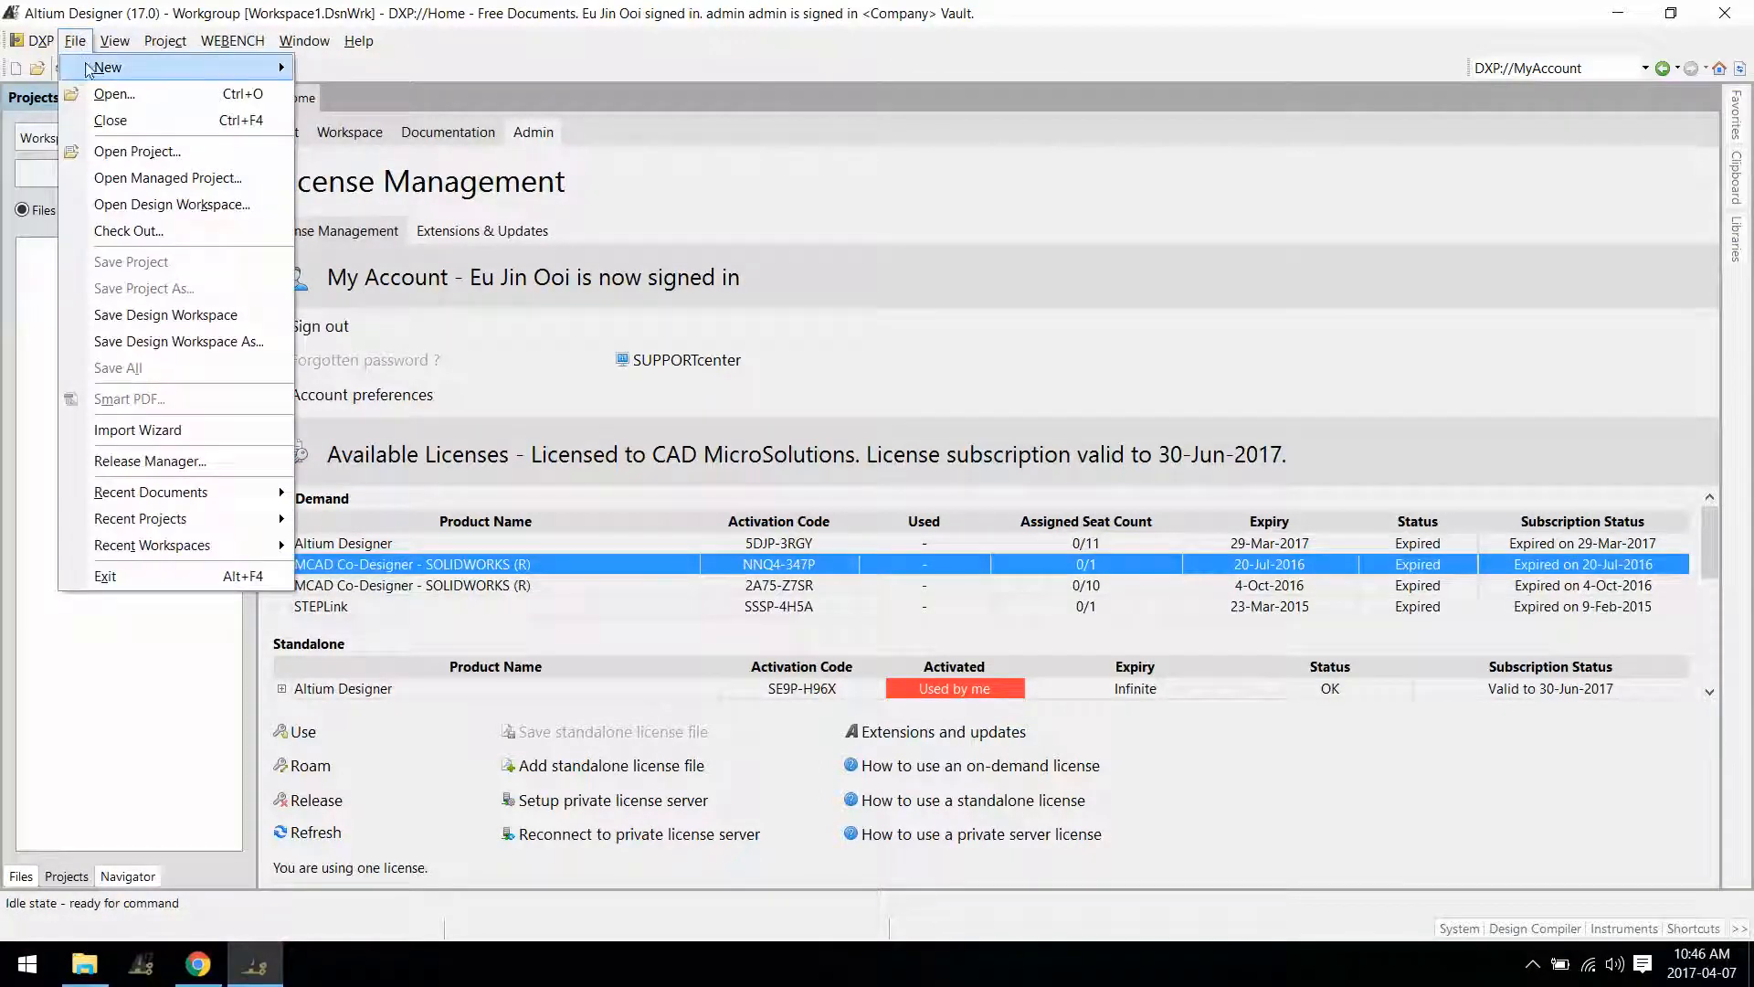
{"action": "mouse_move", "coordinate": [274, 67]}
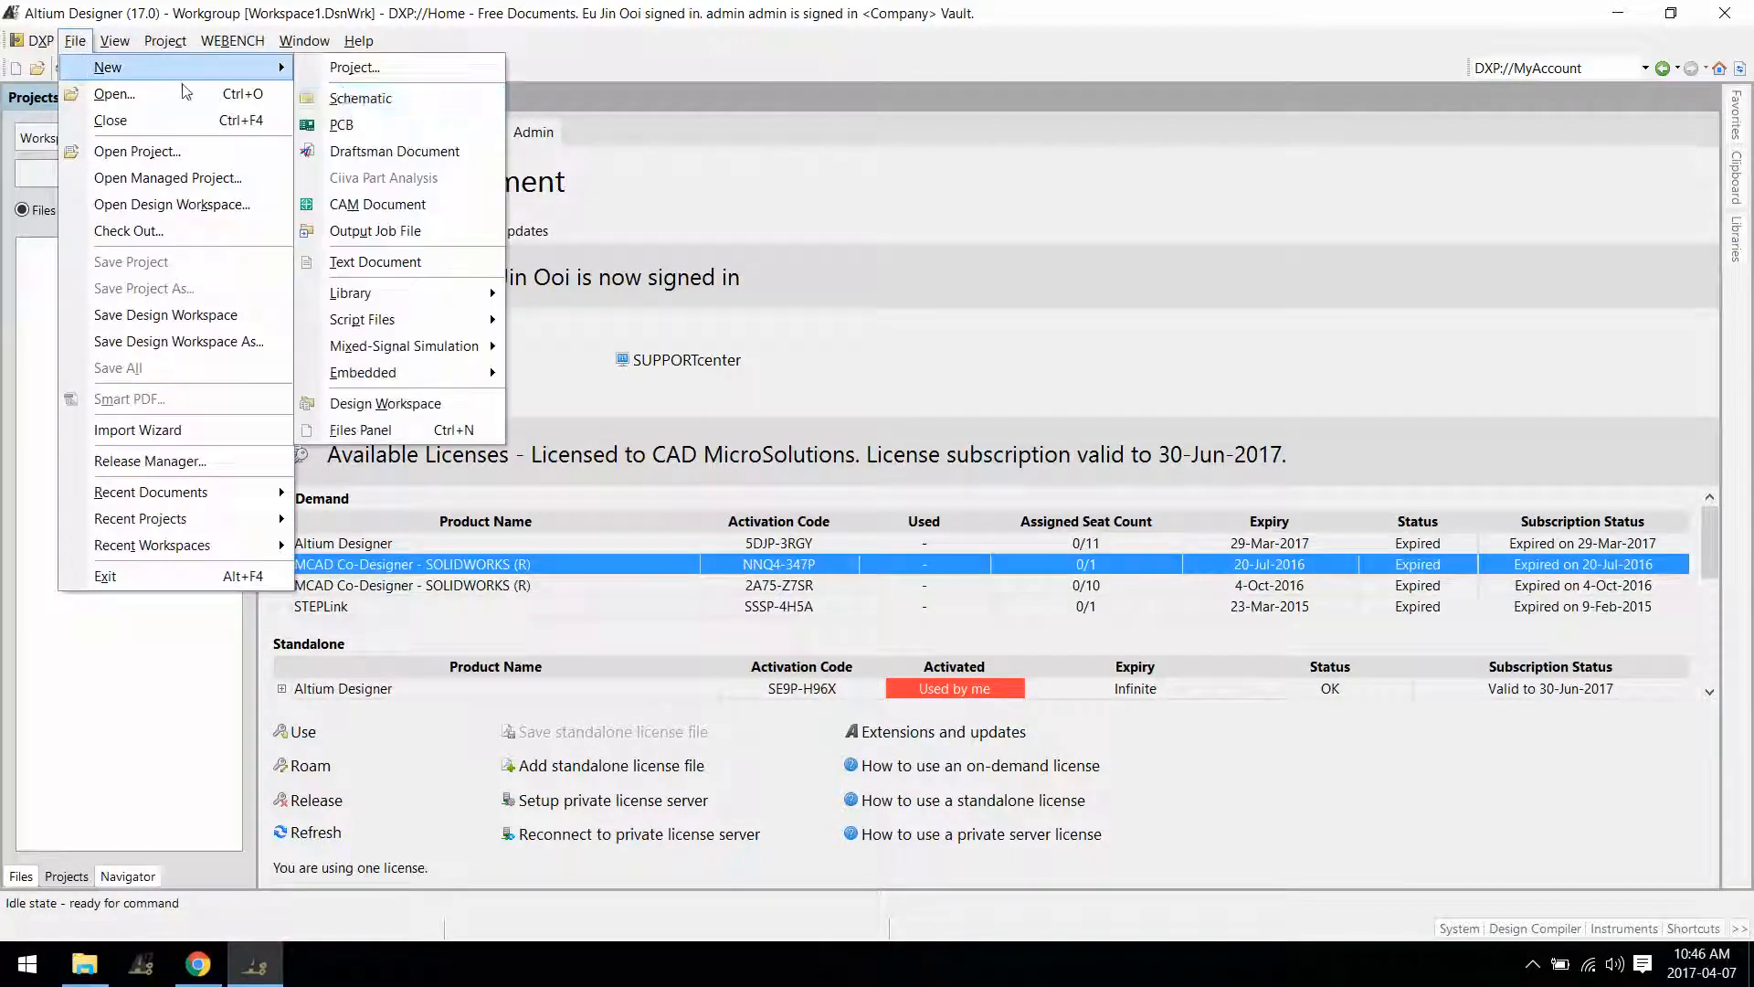
{"action": "left_click", "coordinate": [357, 73]}
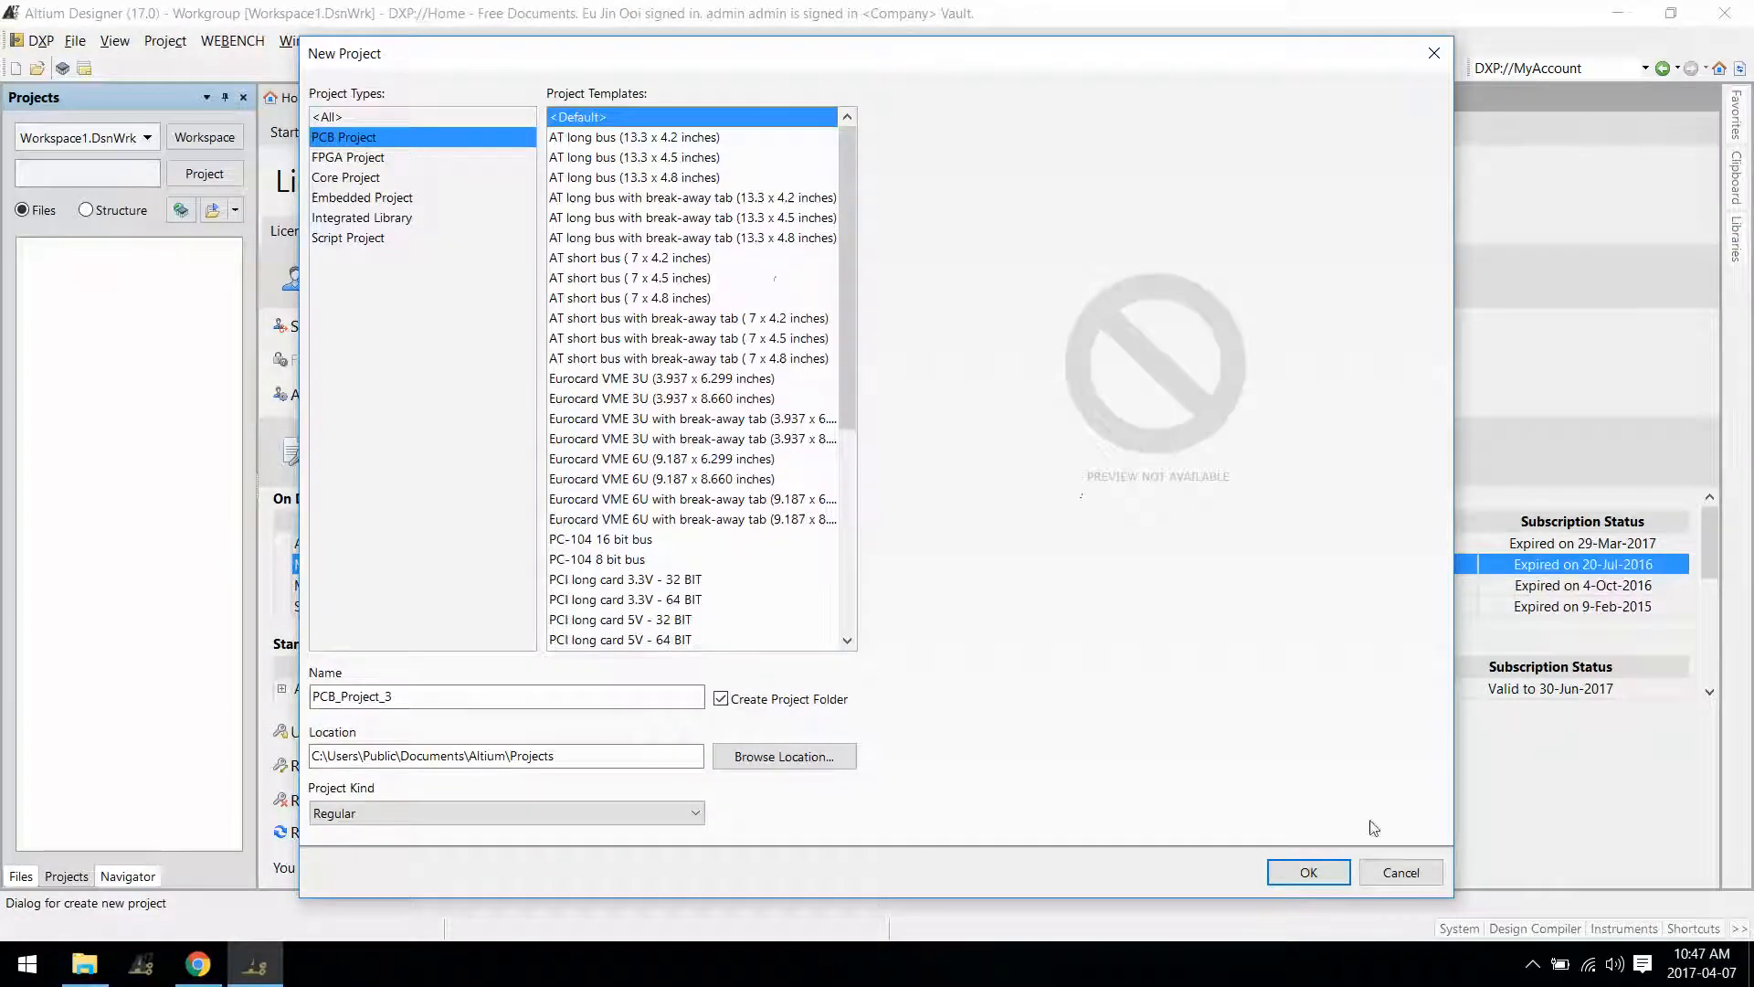
{"action": "left_click", "coordinate": [540, 822]}
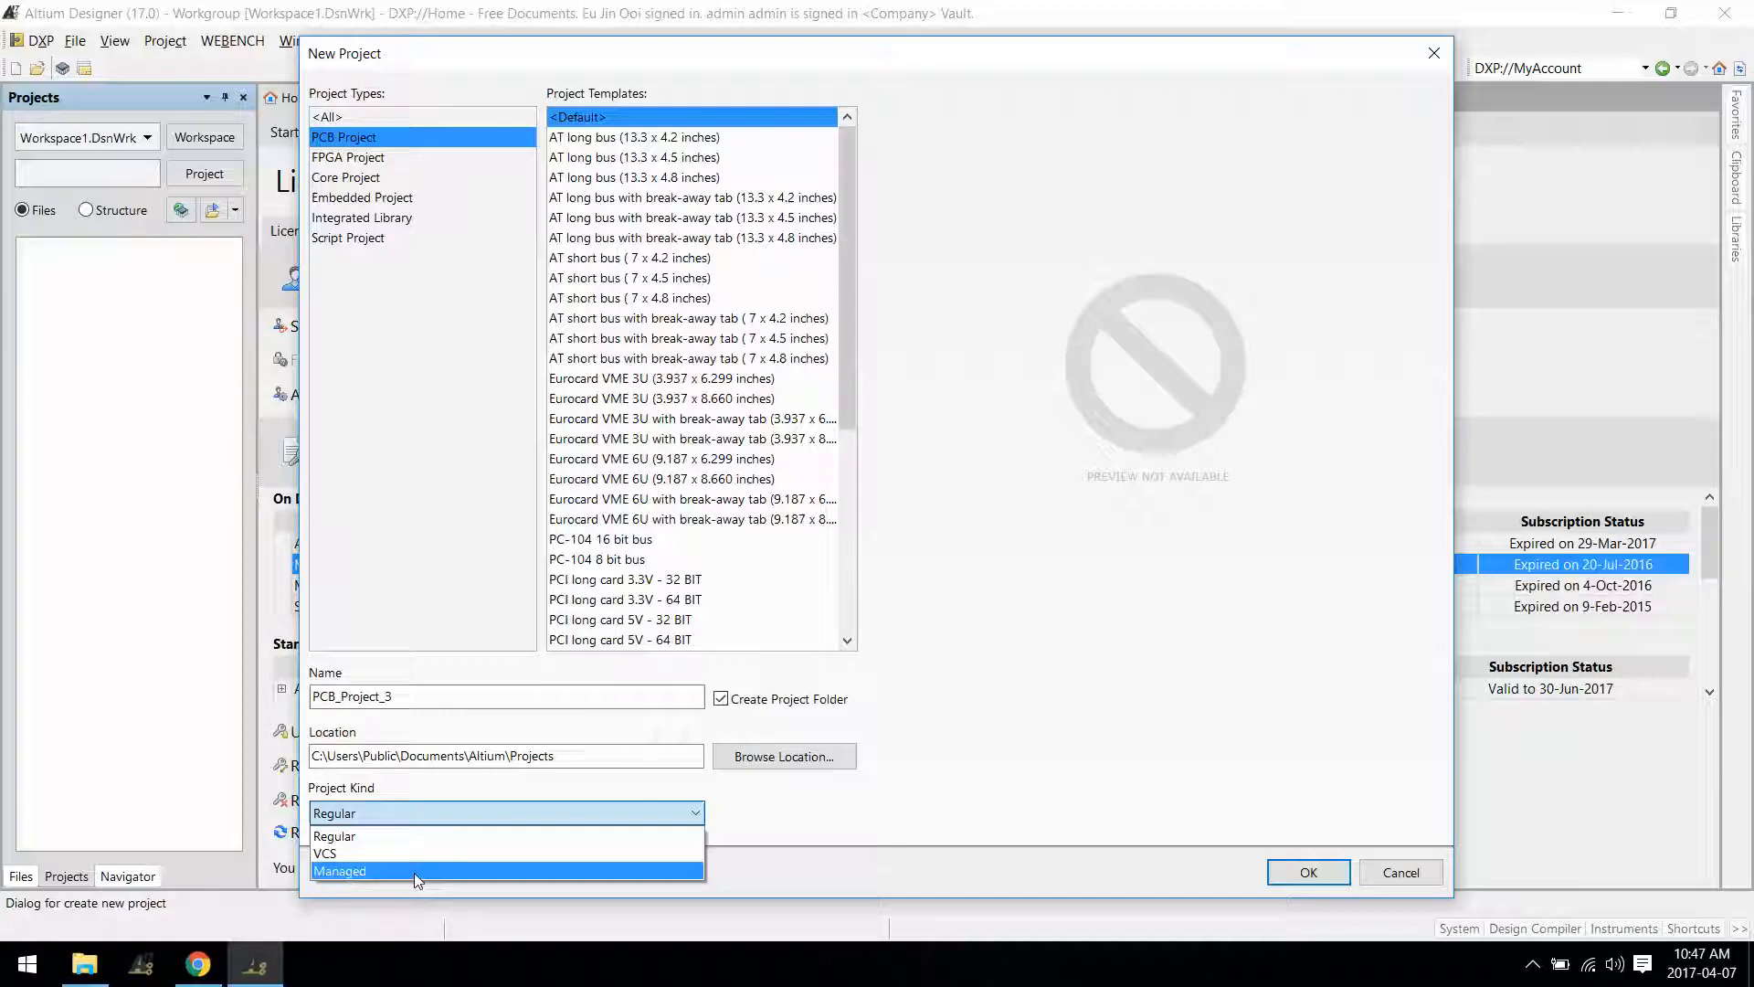
{"action": "left_click", "coordinate": [388, 835]}
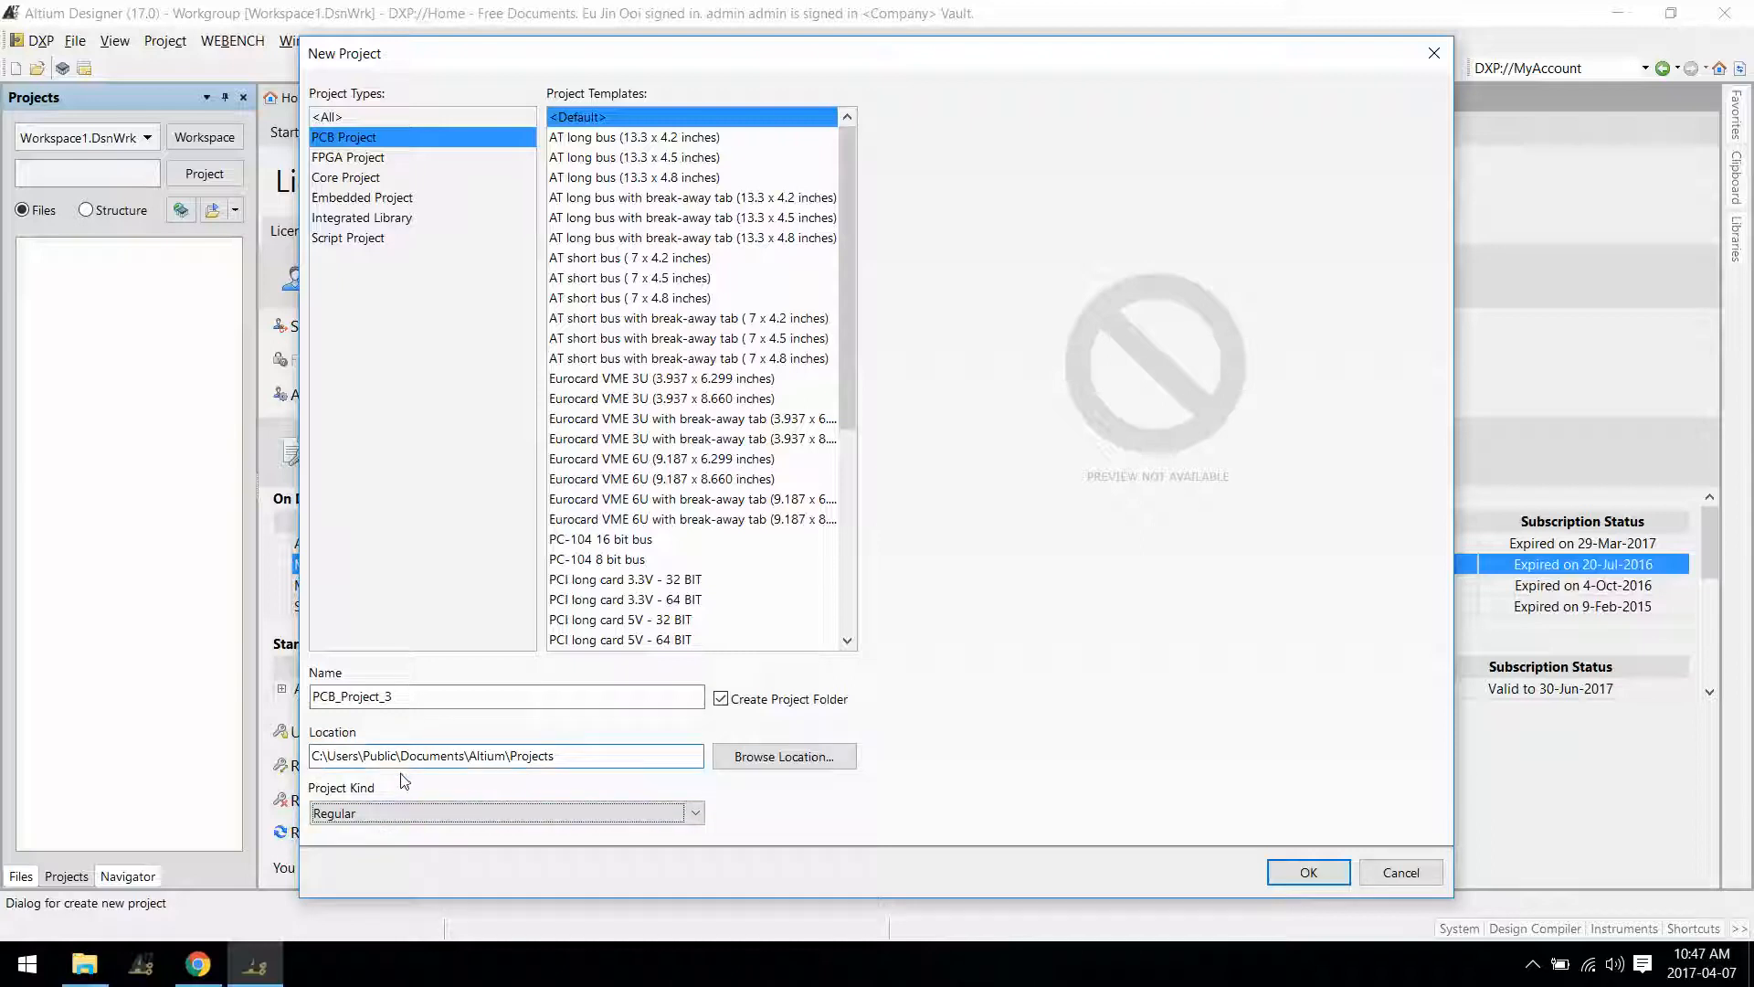
{"action": "left_click", "coordinate": [1309, 872]}
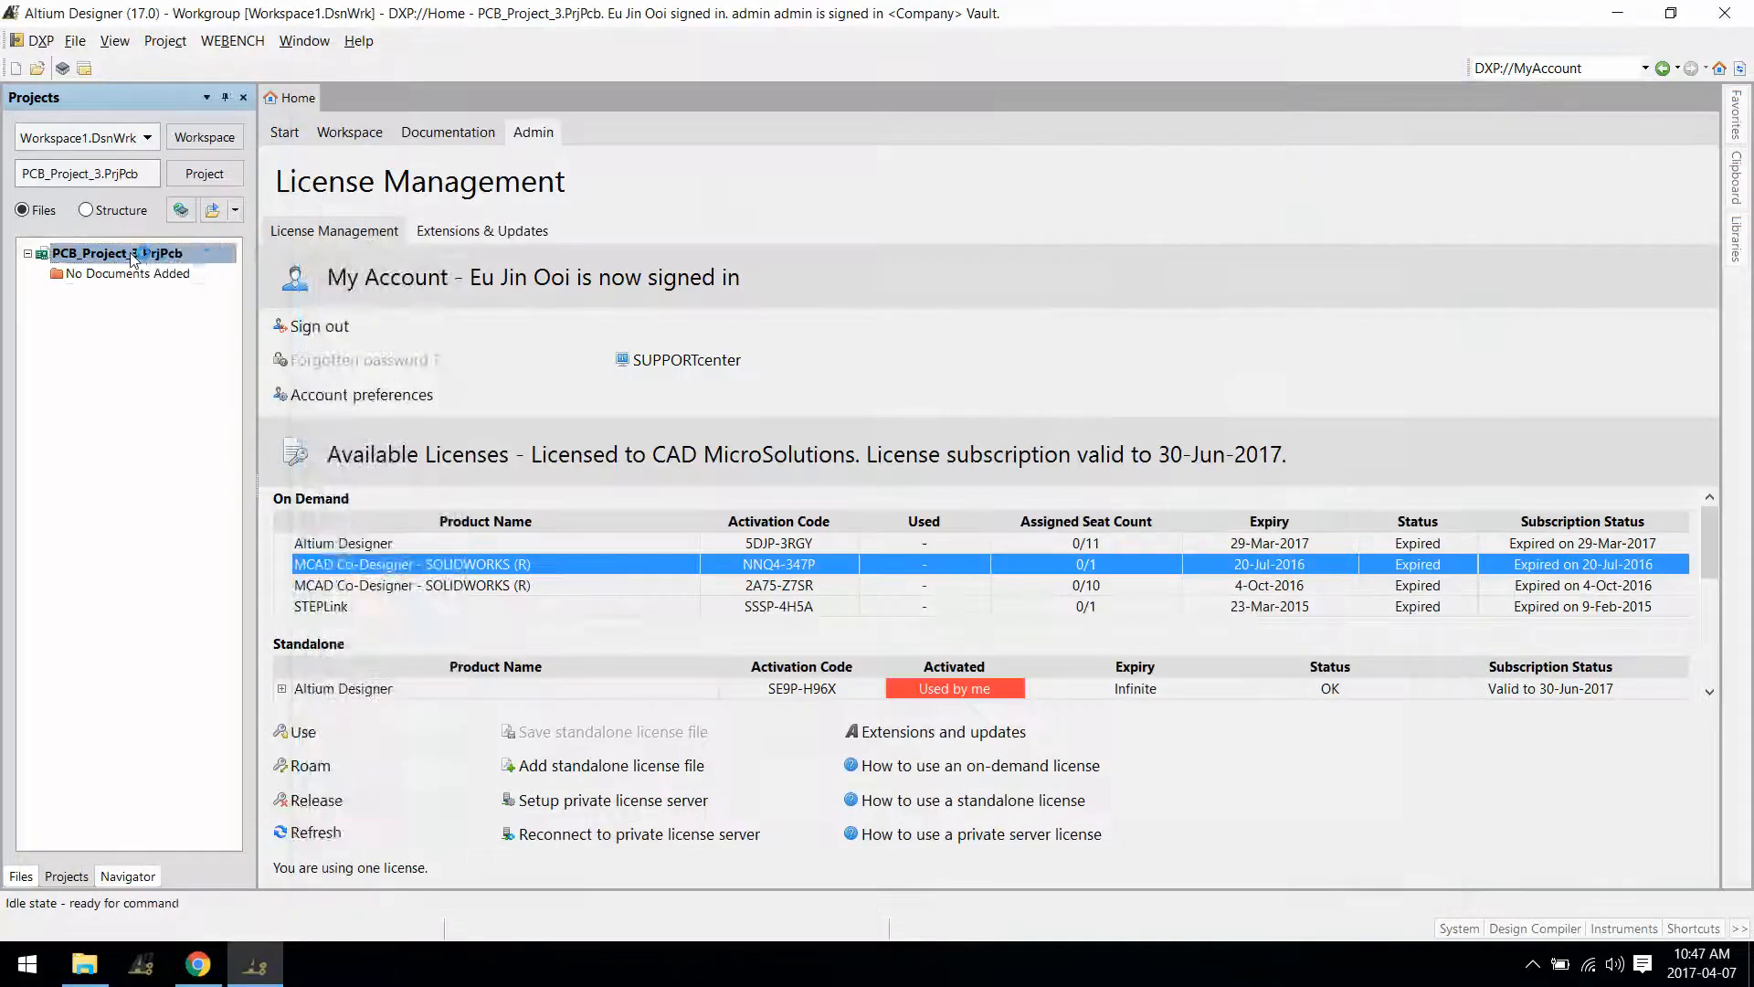
Add a new schematic sheet to the PCB project based on the A4_Template-1 item revision.
{"action": "right_click", "coordinate": [132, 254]}
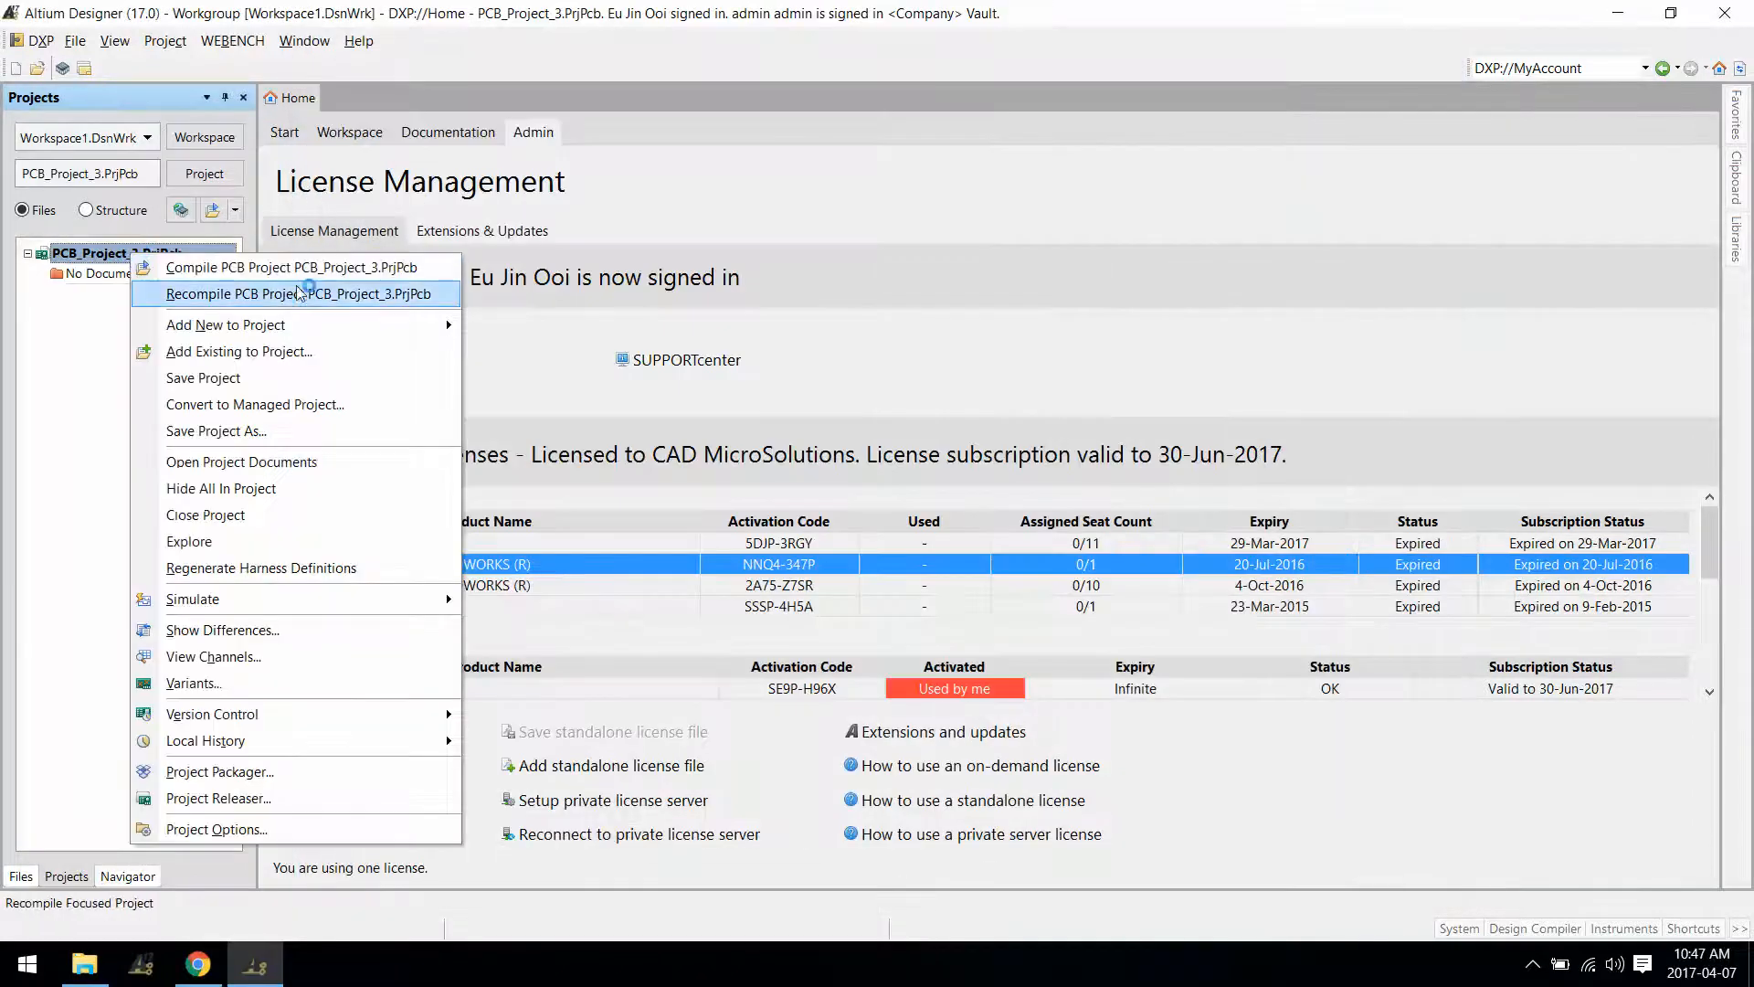
{"action": "mouse_move", "coordinate": [341, 325]}
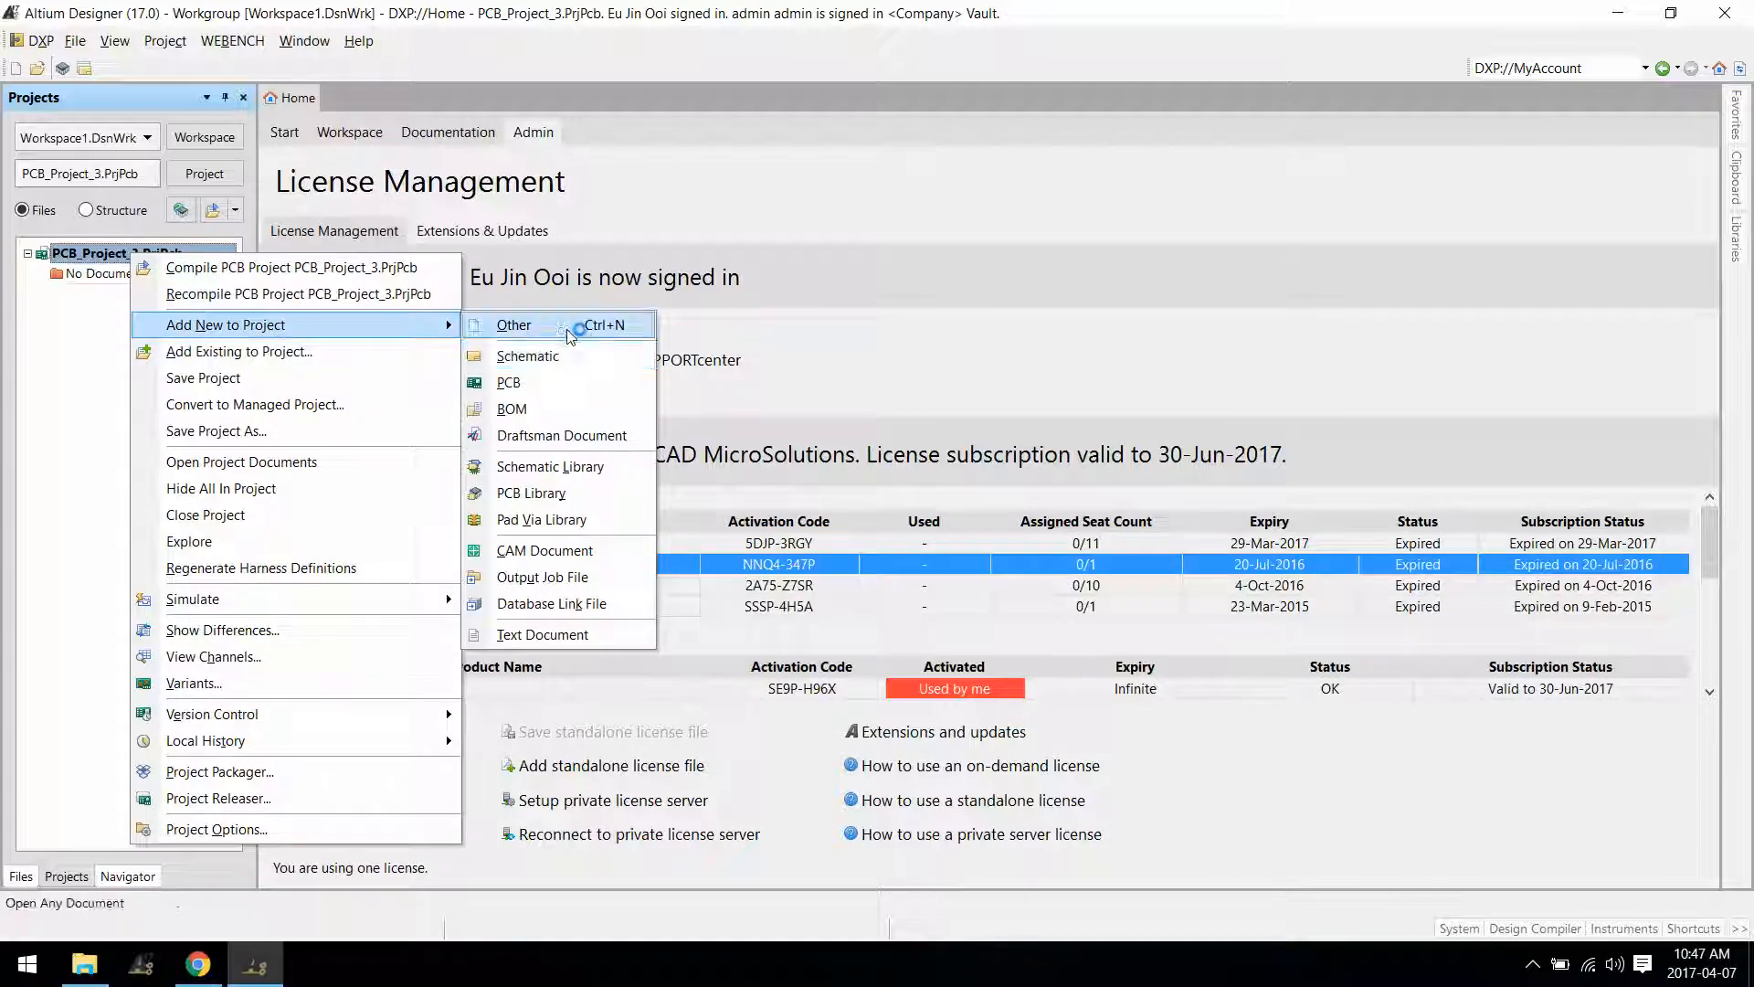
{"action": "left_click", "coordinate": [567, 355]}
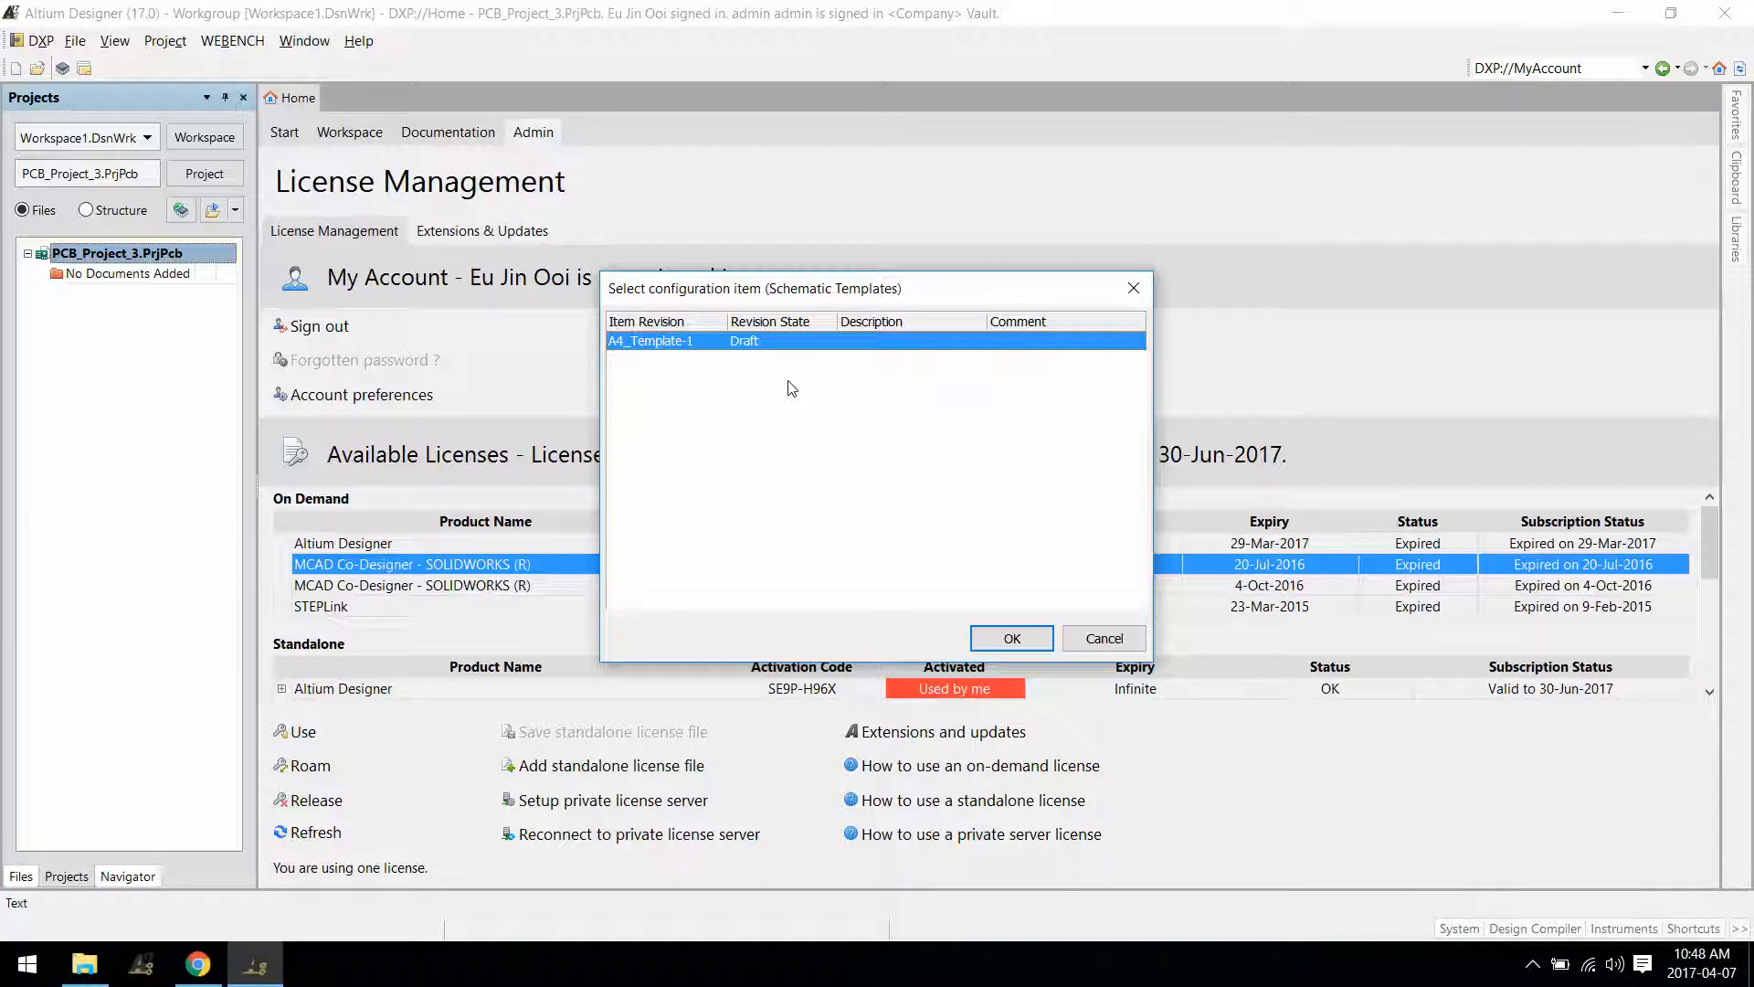
{"action": "left_click", "coordinate": [1011, 639]}
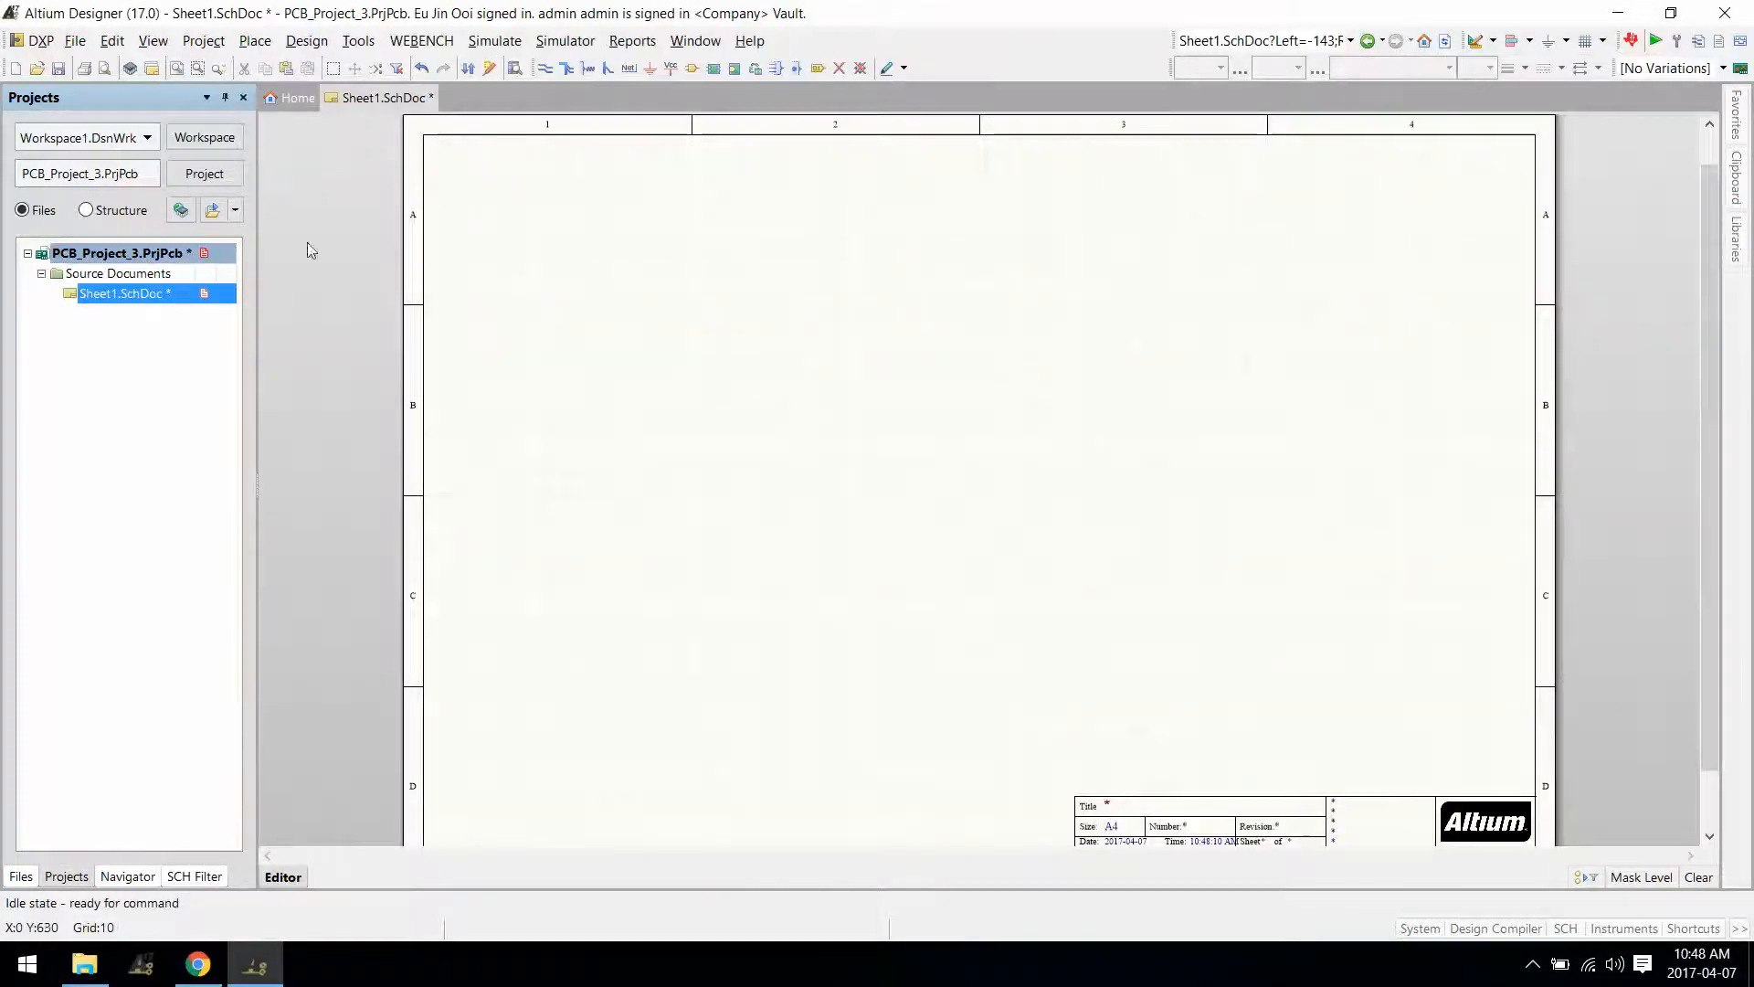
Add a new PCB document to the project.
{"action": "right_click", "coordinate": [118, 257]}
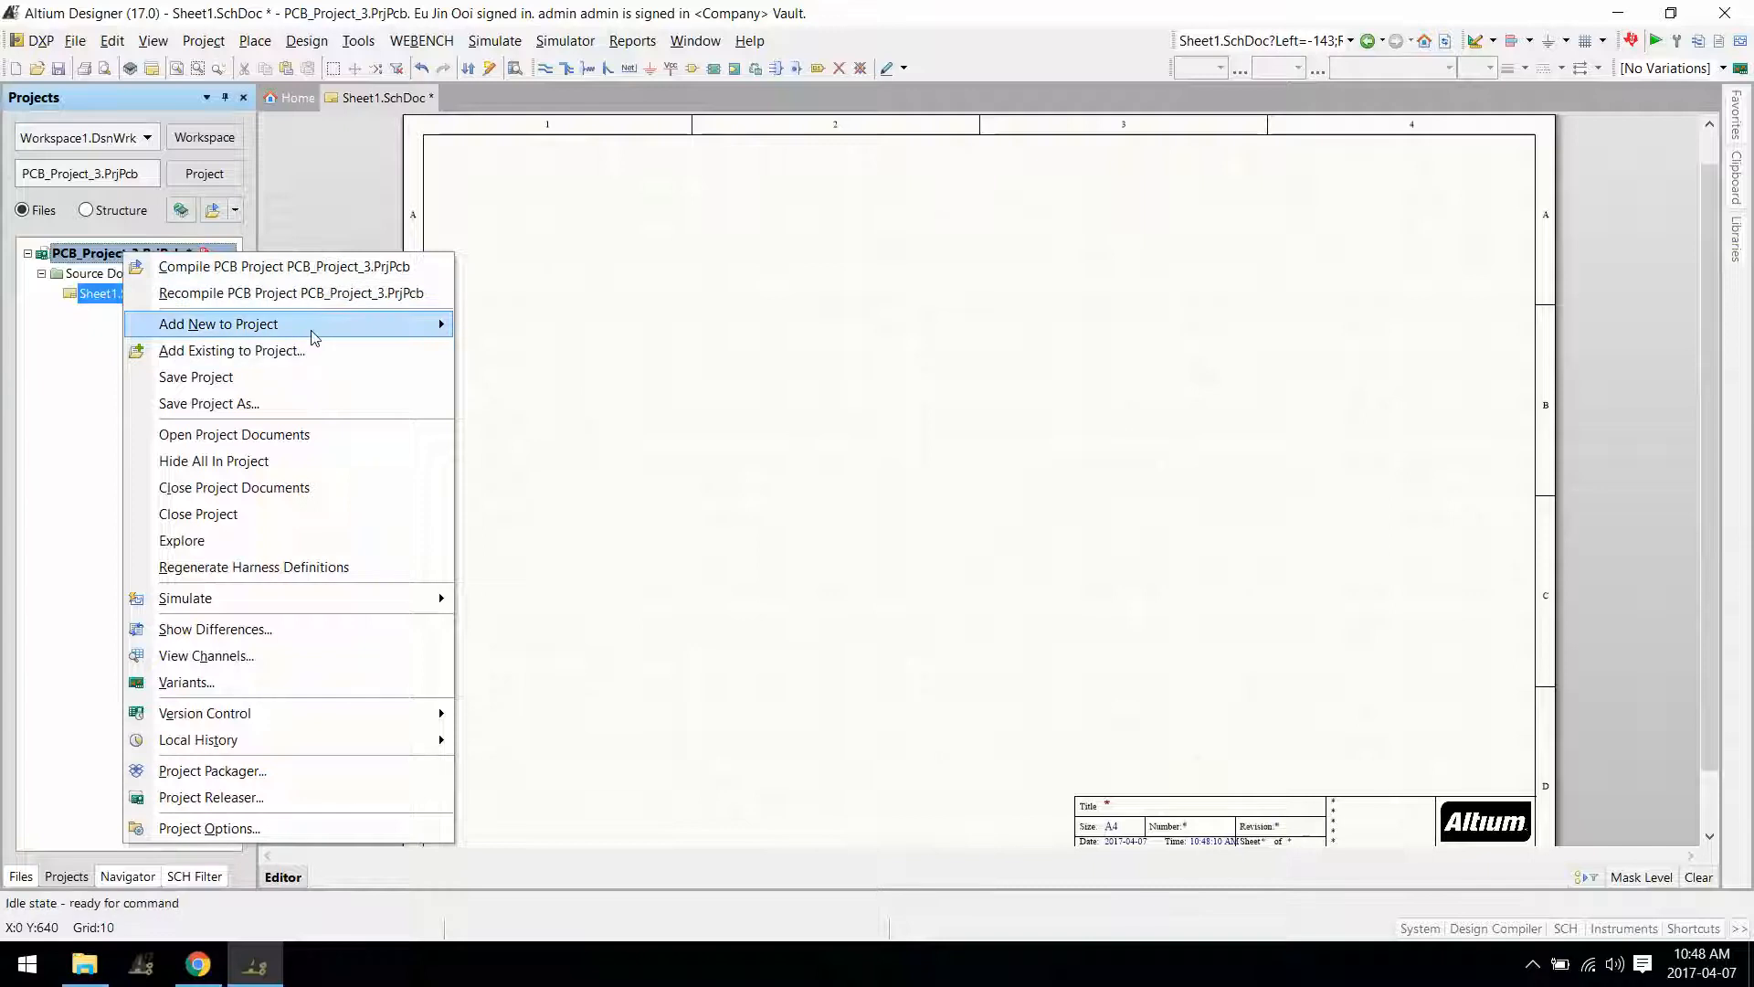
{"action": "mouse_move", "coordinate": [314, 336]}
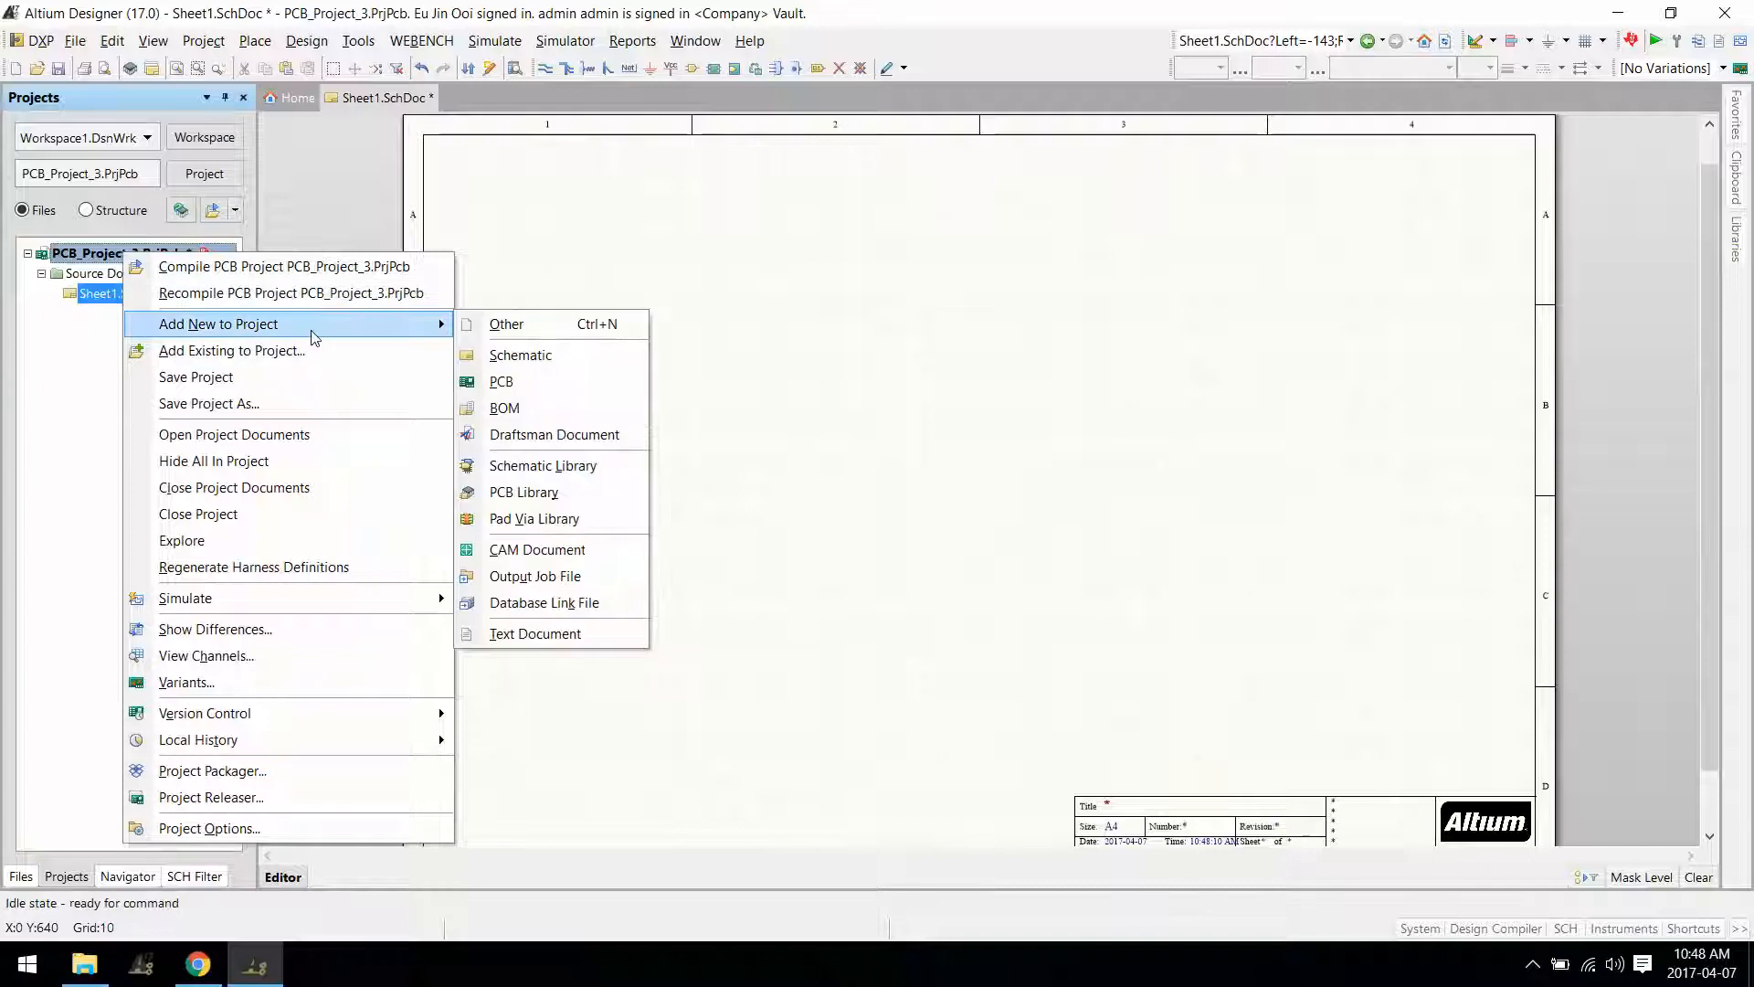
{"action": "left_click", "coordinate": [528, 384]}
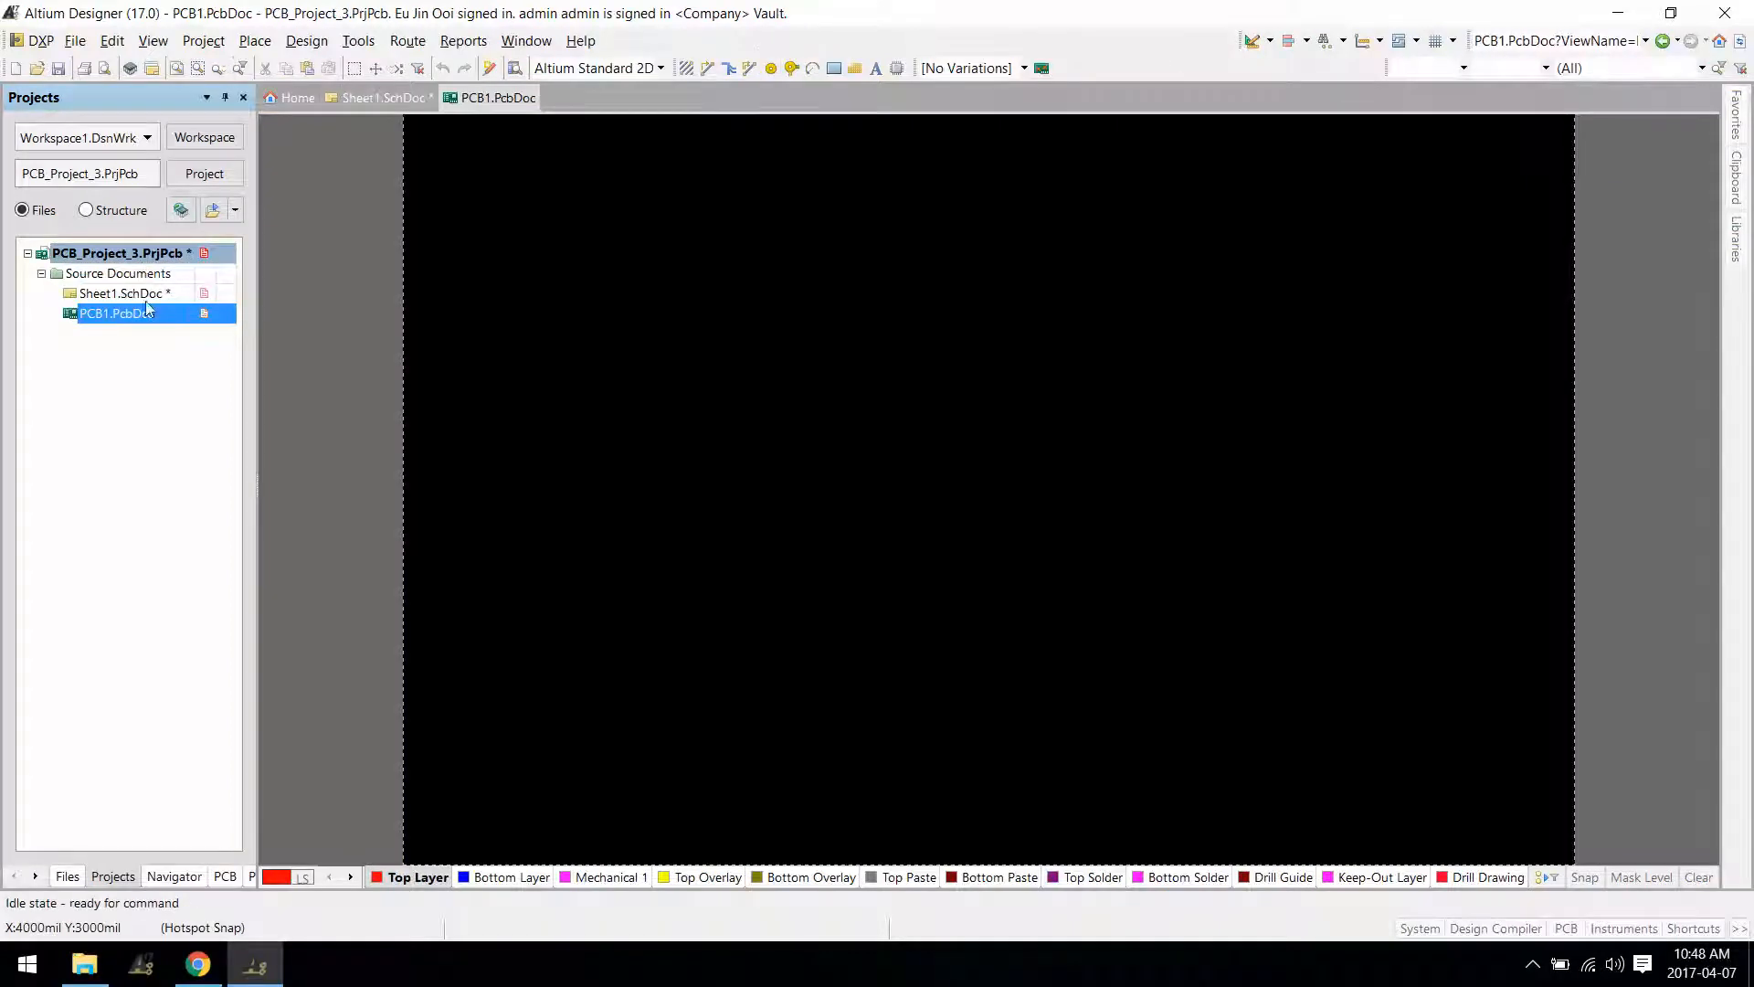
Add a second schematic sheet based on A4_Template-1 and place it directly below Sheet1.SchDoc in the project's source documents.
{"action": "right_click", "coordinate": [150, 257]}
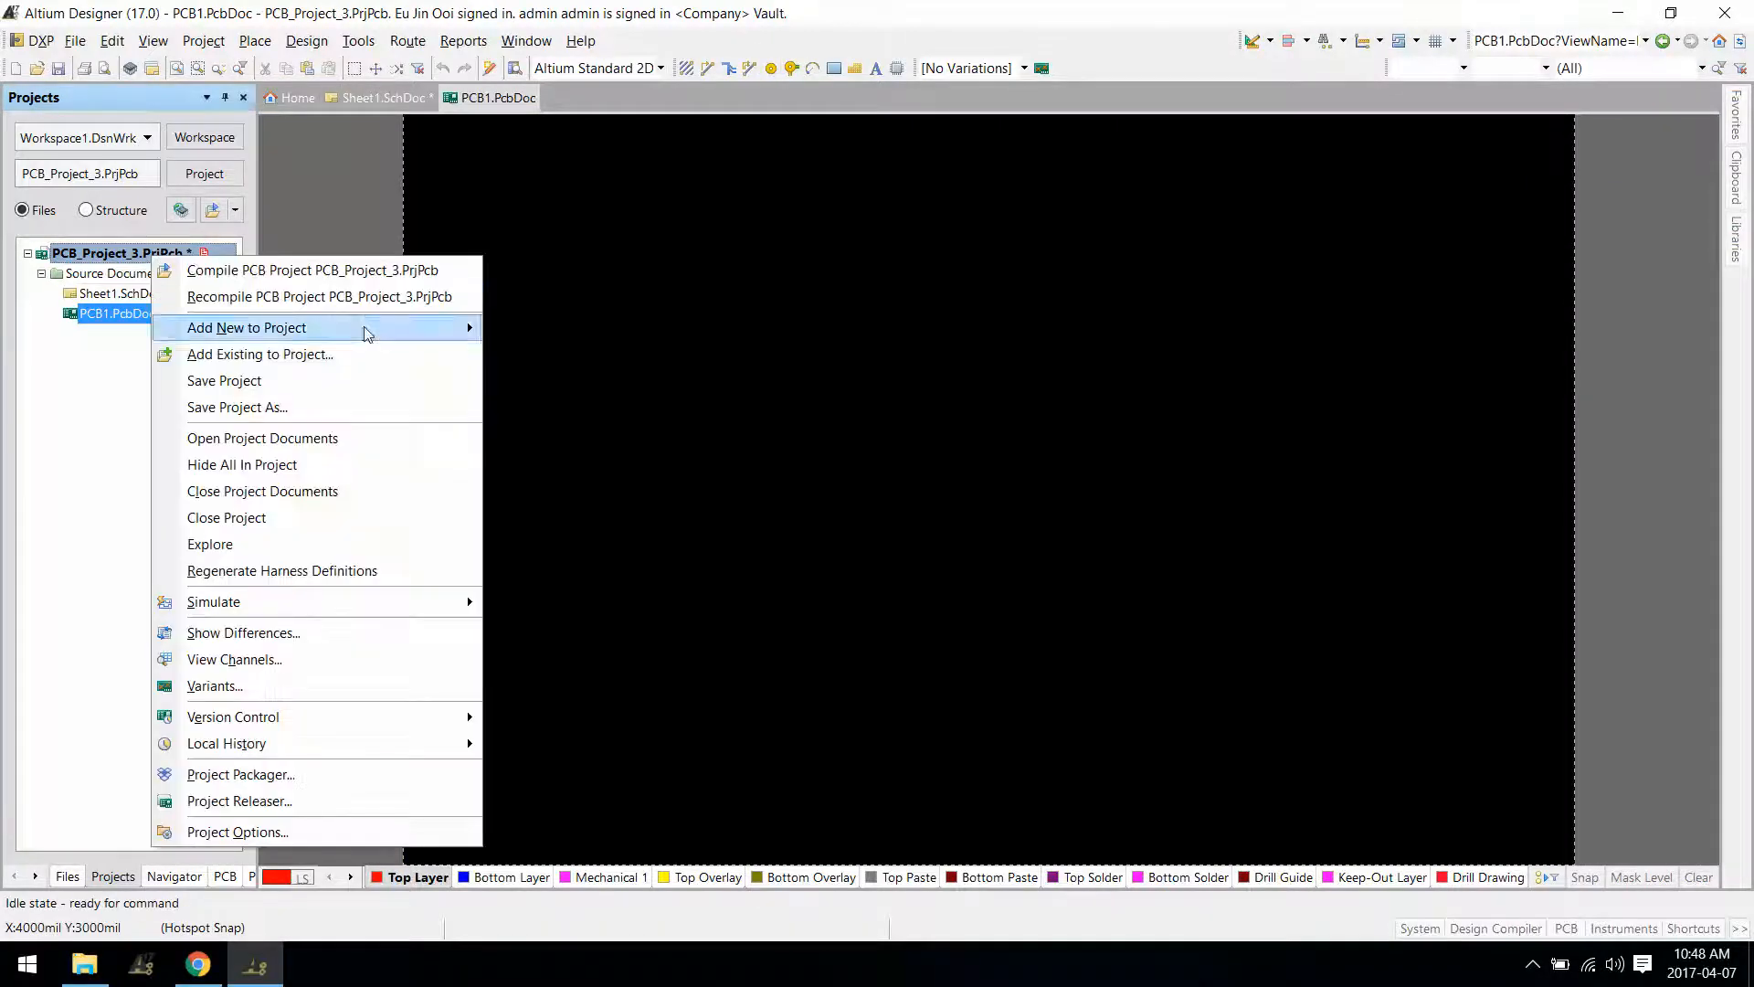
{"action": "mouse_move", "coordinate": [487, 331]}
{"action": "left_click", "coordinate": [574, 362]}
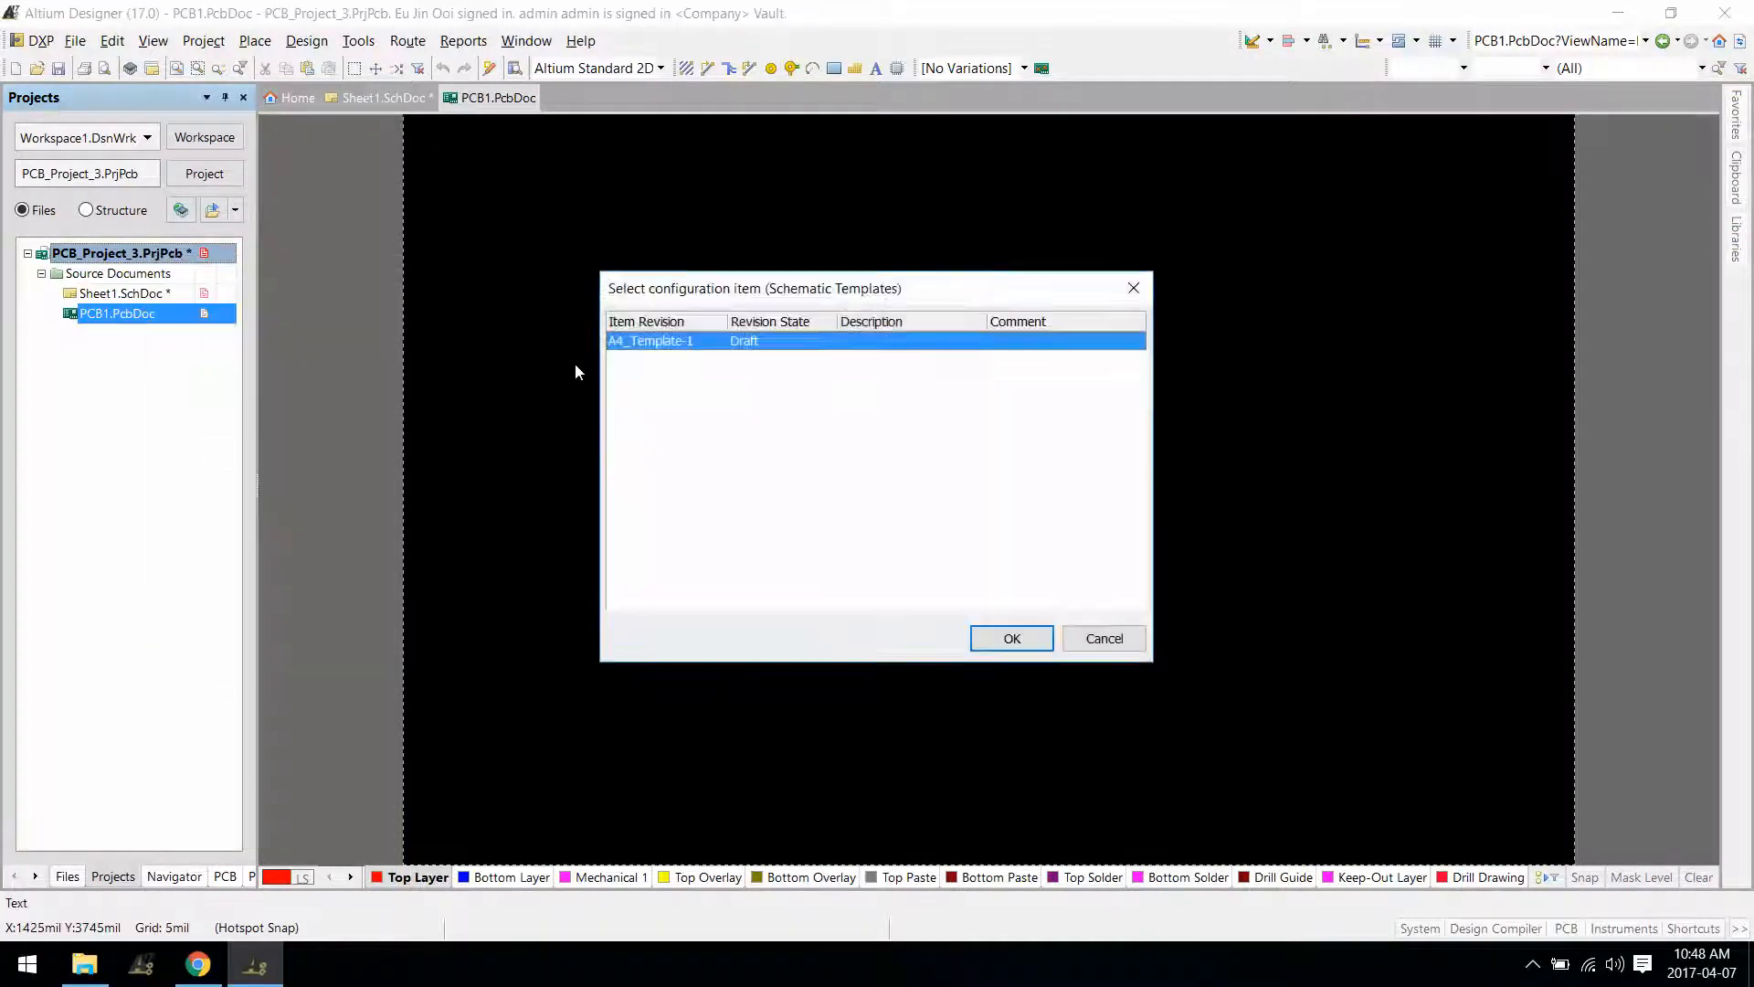
{"action": "left_click", "coordinate": [1019, 638]}
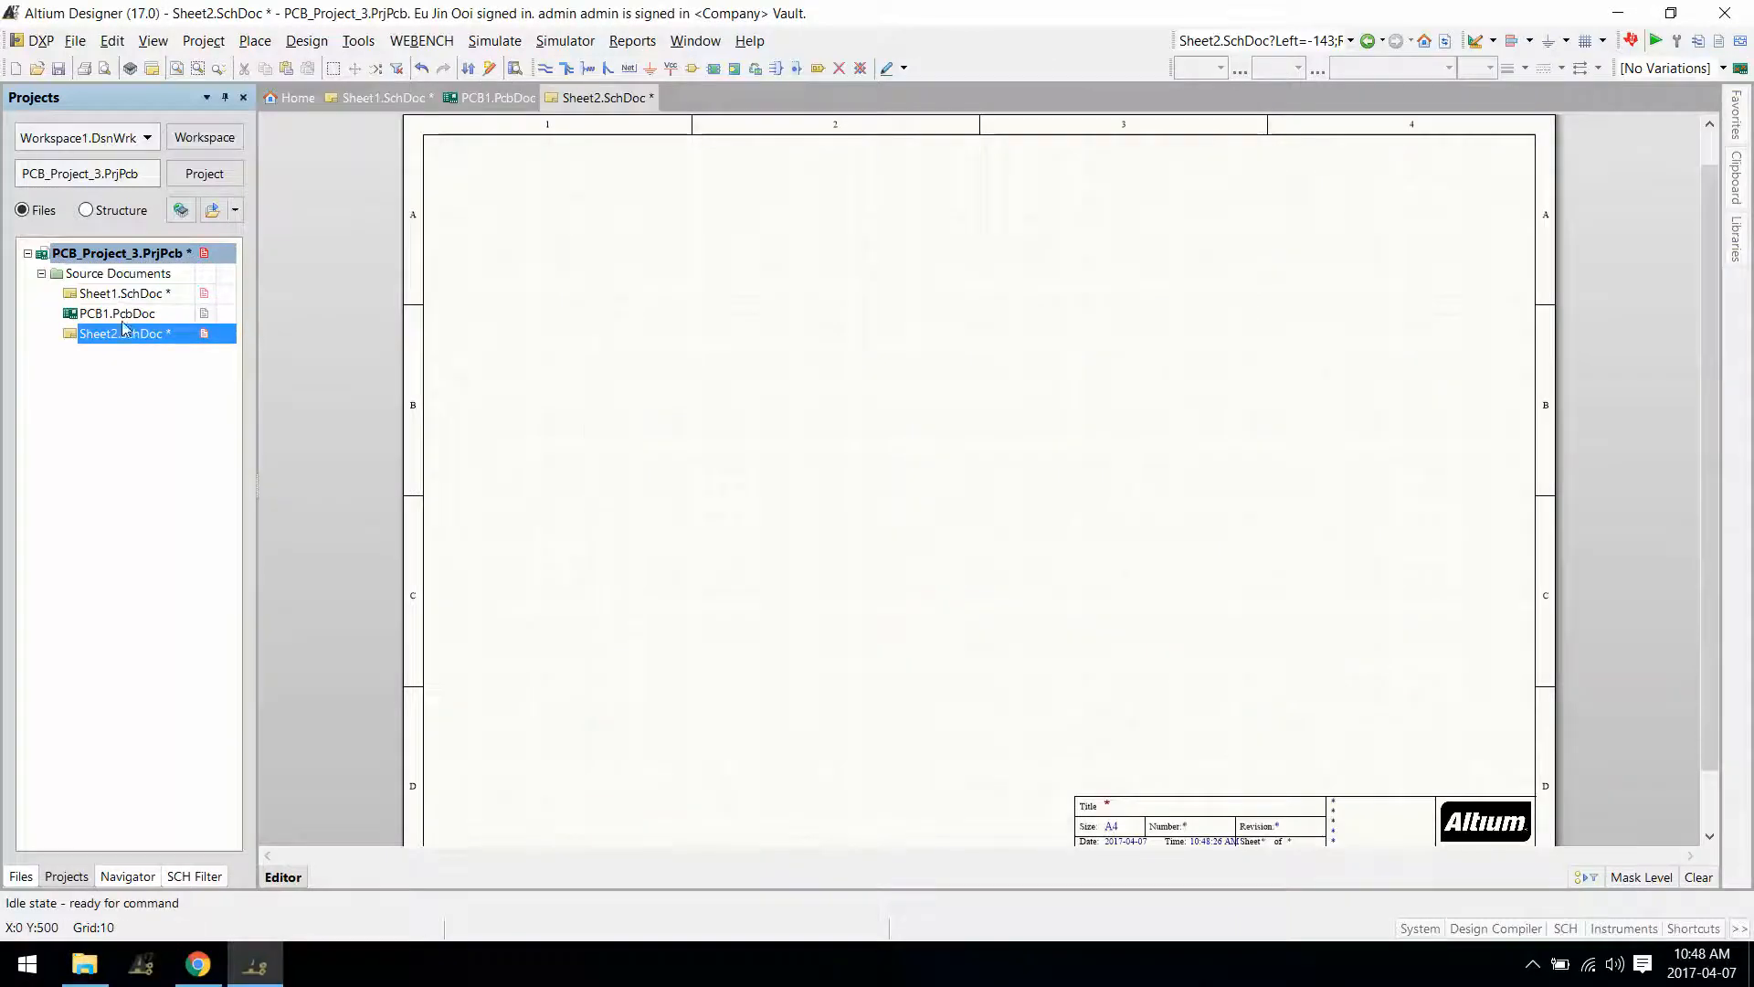
{"action": "left_click_drag", "start_coordinate": [119, 339], "coordinate": [114, 299]}
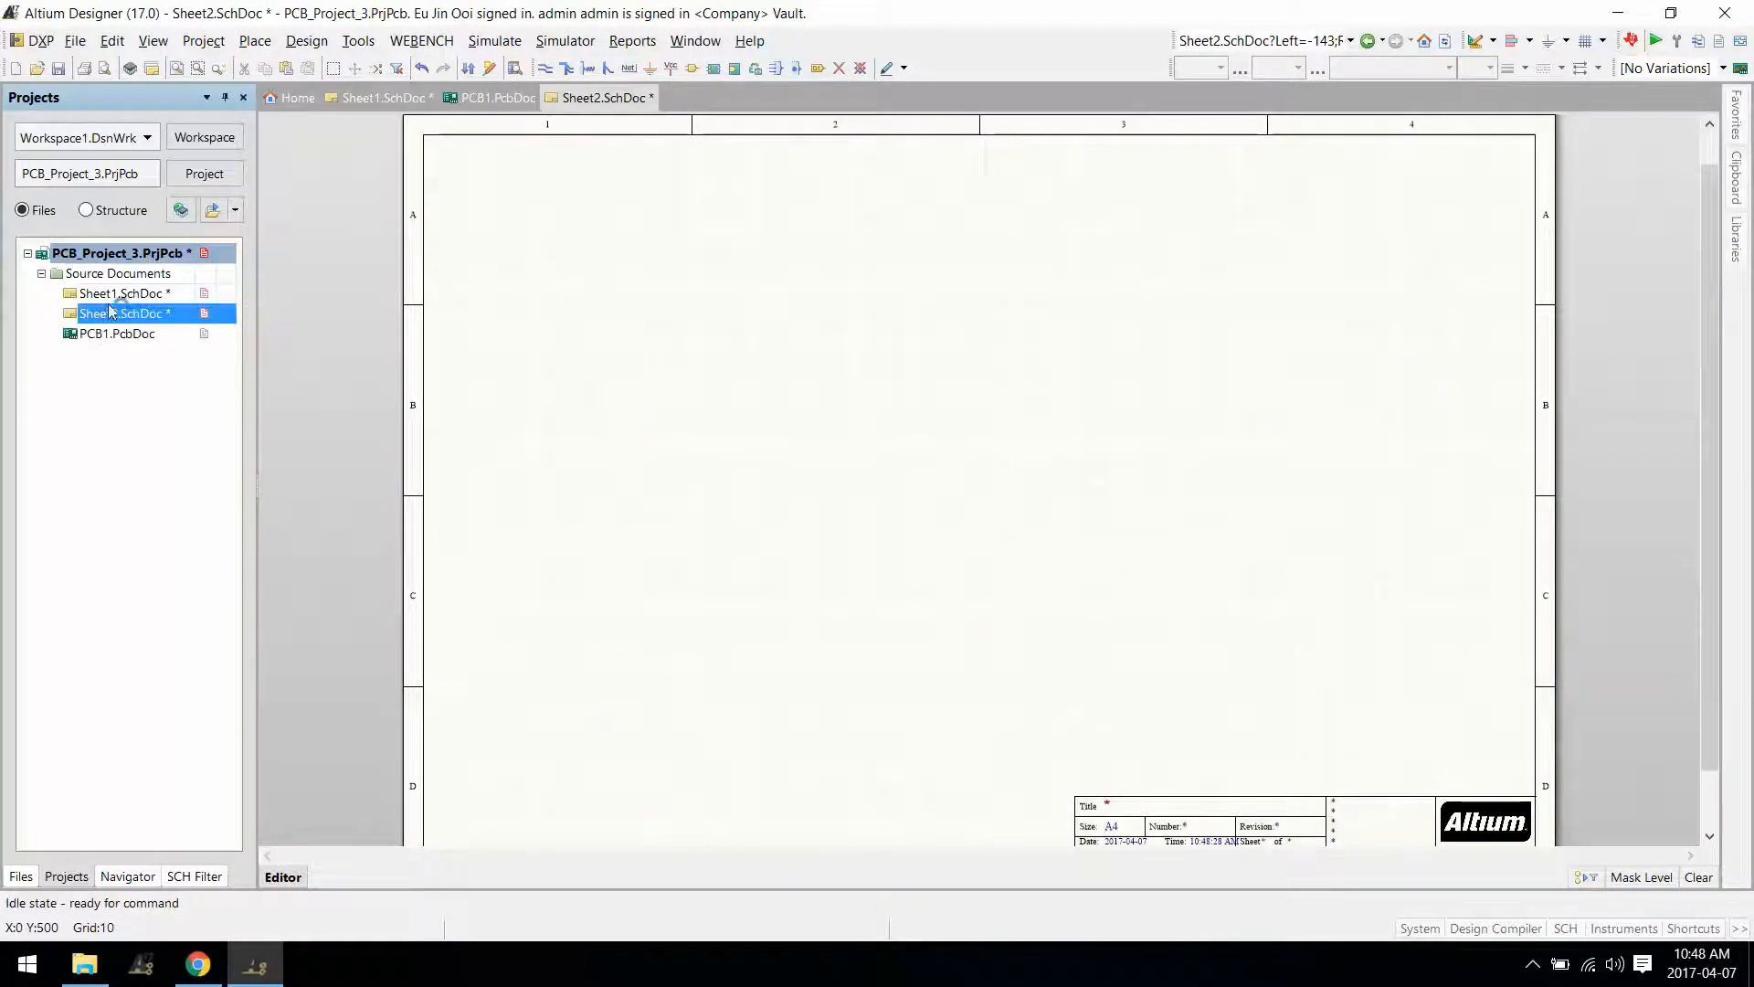
In the project options' ECO generation settings, set the Add Rooms modification to Ignore Differences.
{"action": "right_click", "coordinate": [145, 252]}
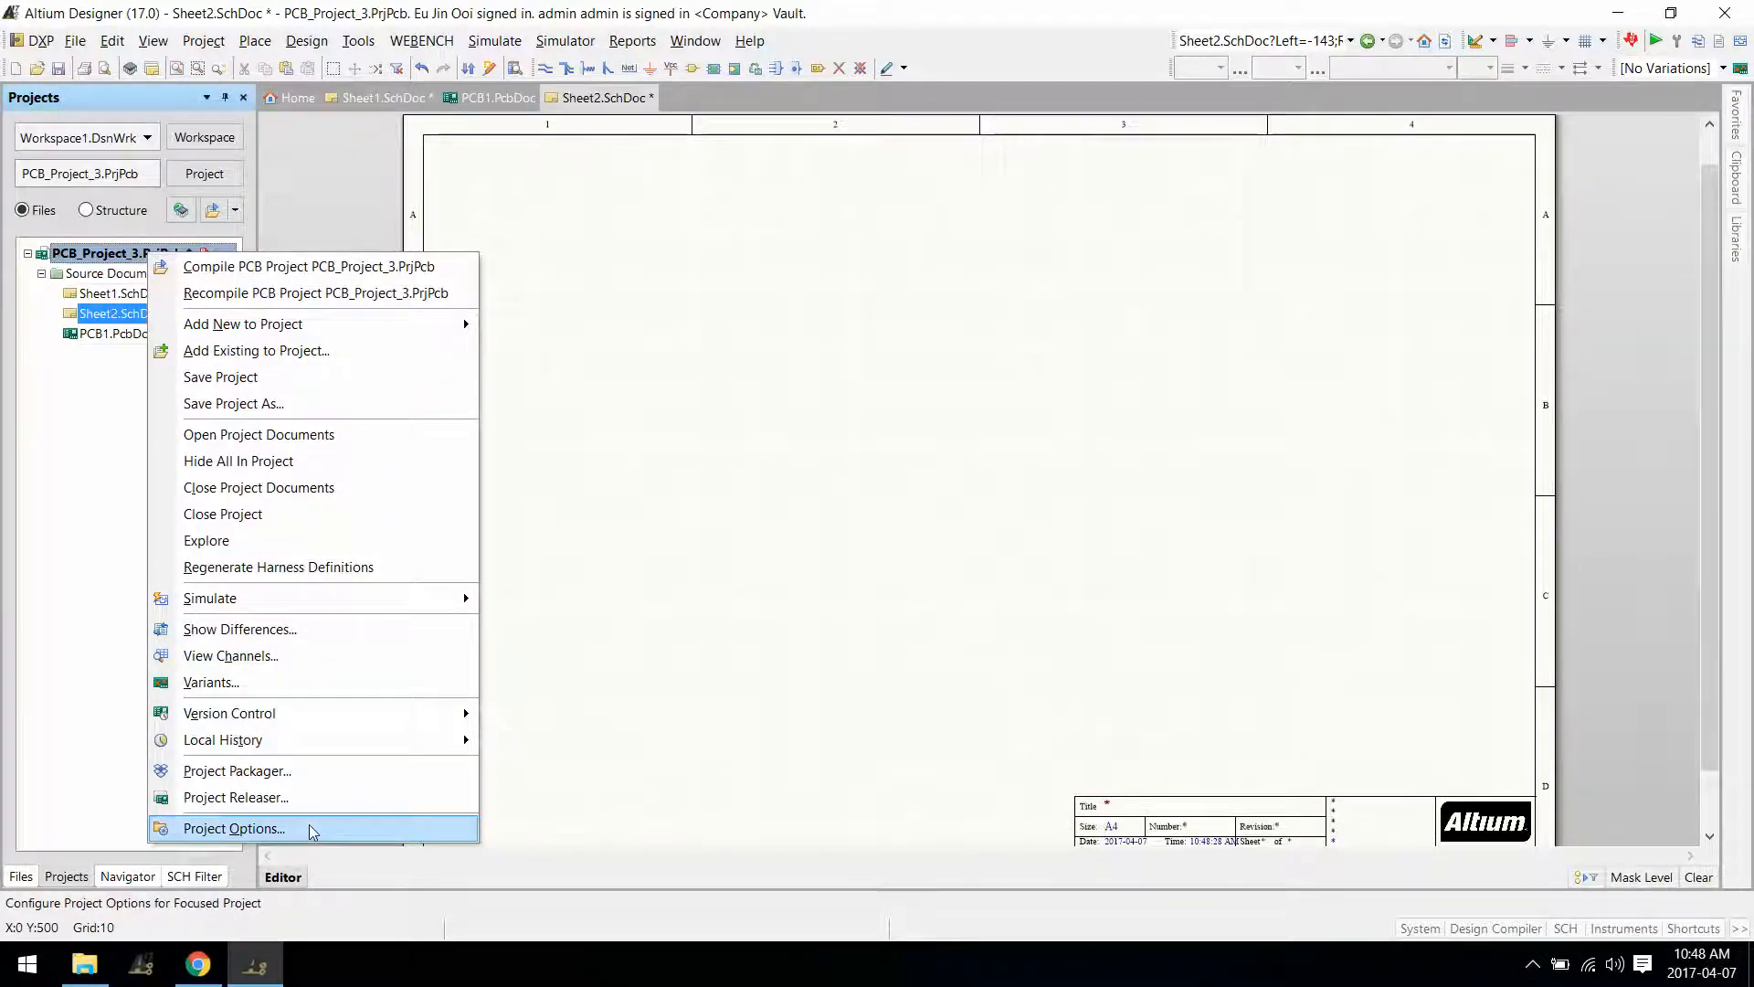
{"action": "right_click", "coordinate": [69, 257]}
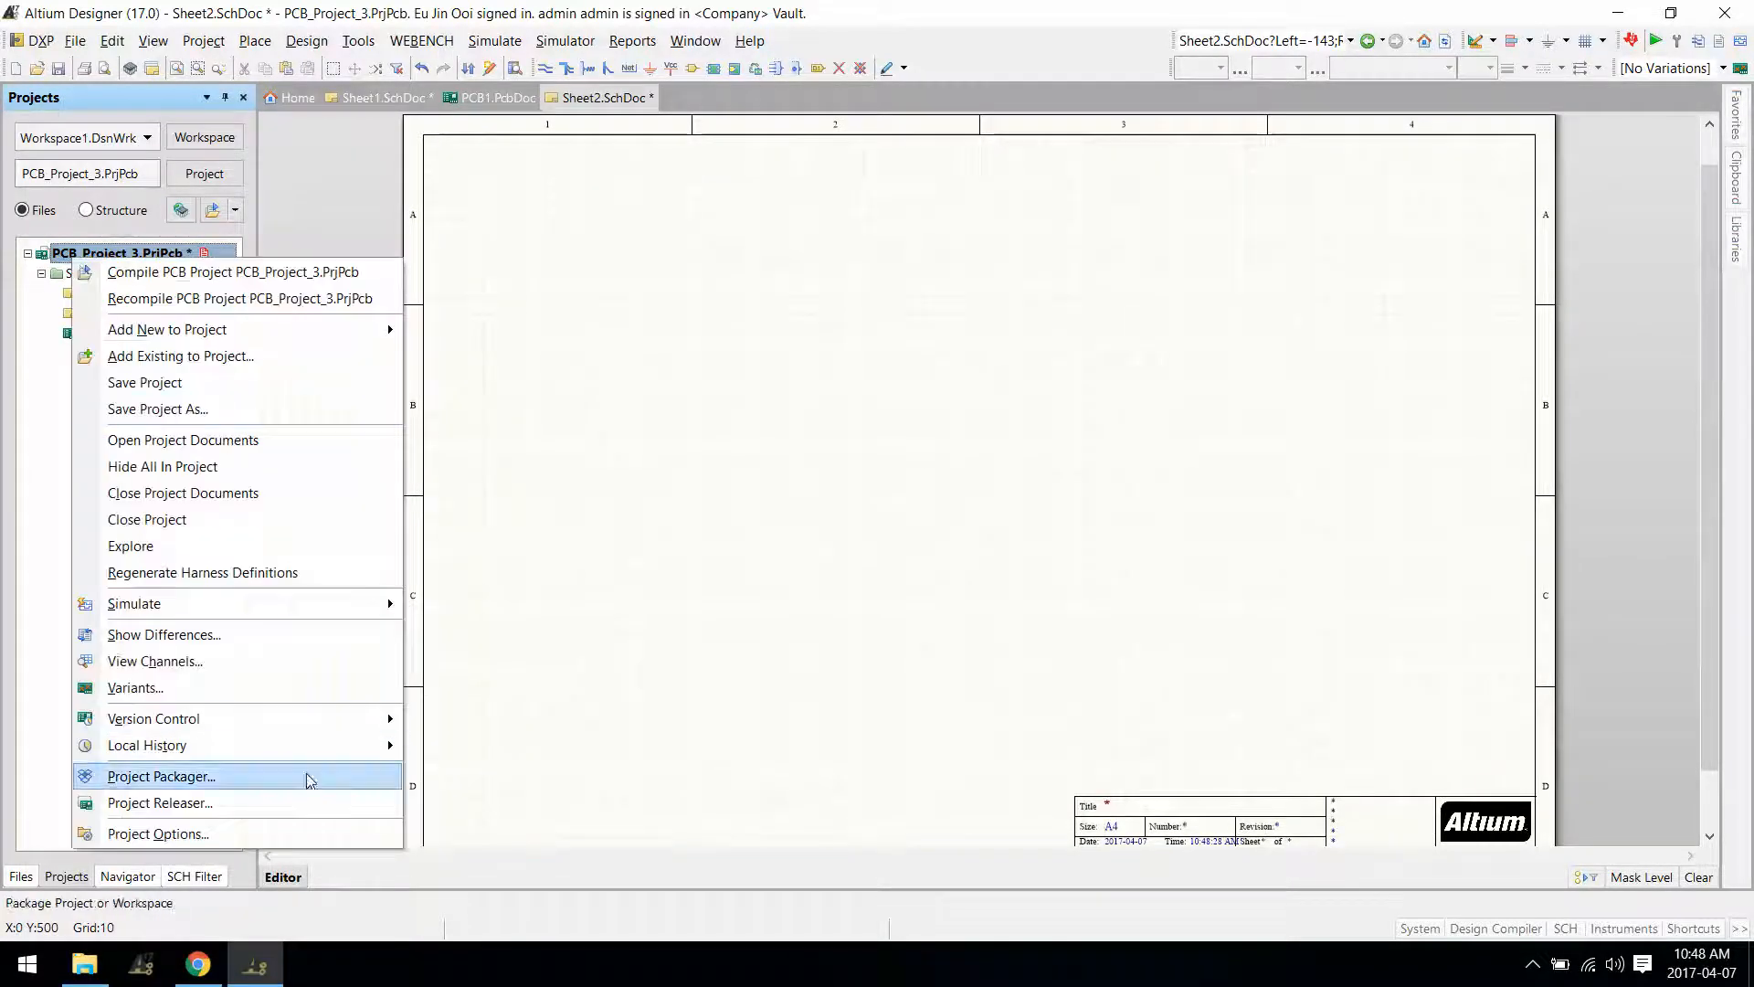
{"action": "left_click", "coordinate": [306, 833]}
{"action": "left_click", "coordinate": [660, 141]}
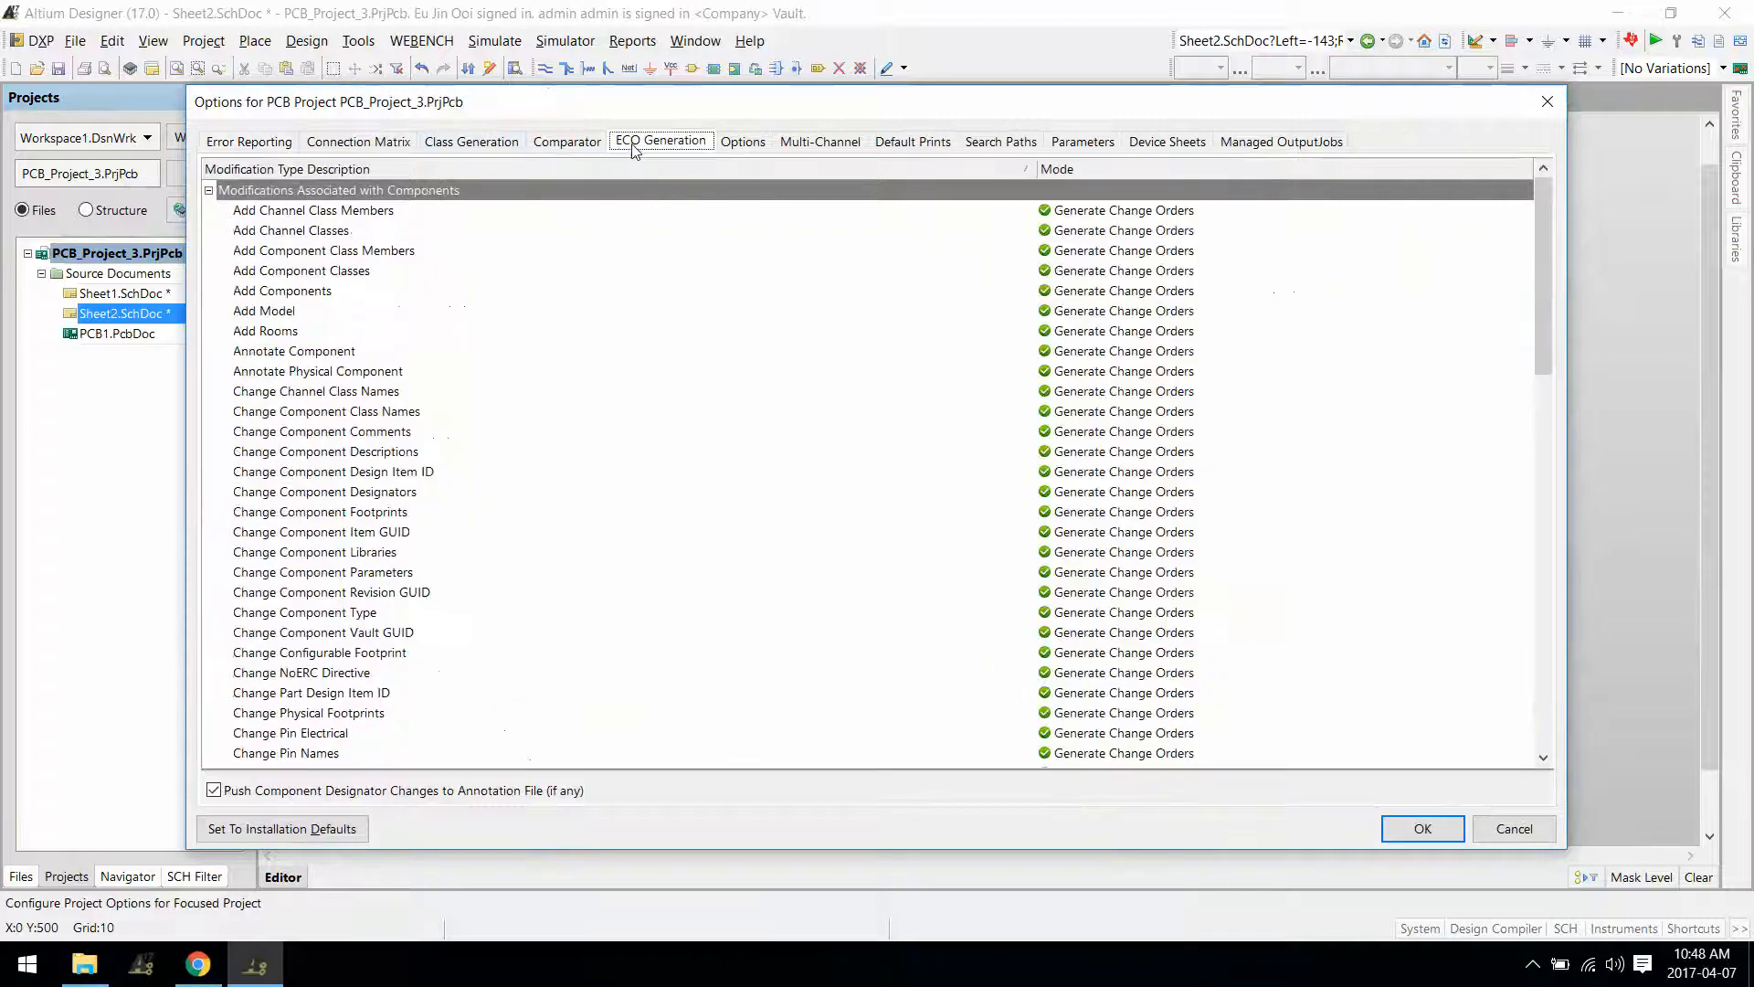
{"action": "left_click", "coordinate": [540, 334]}
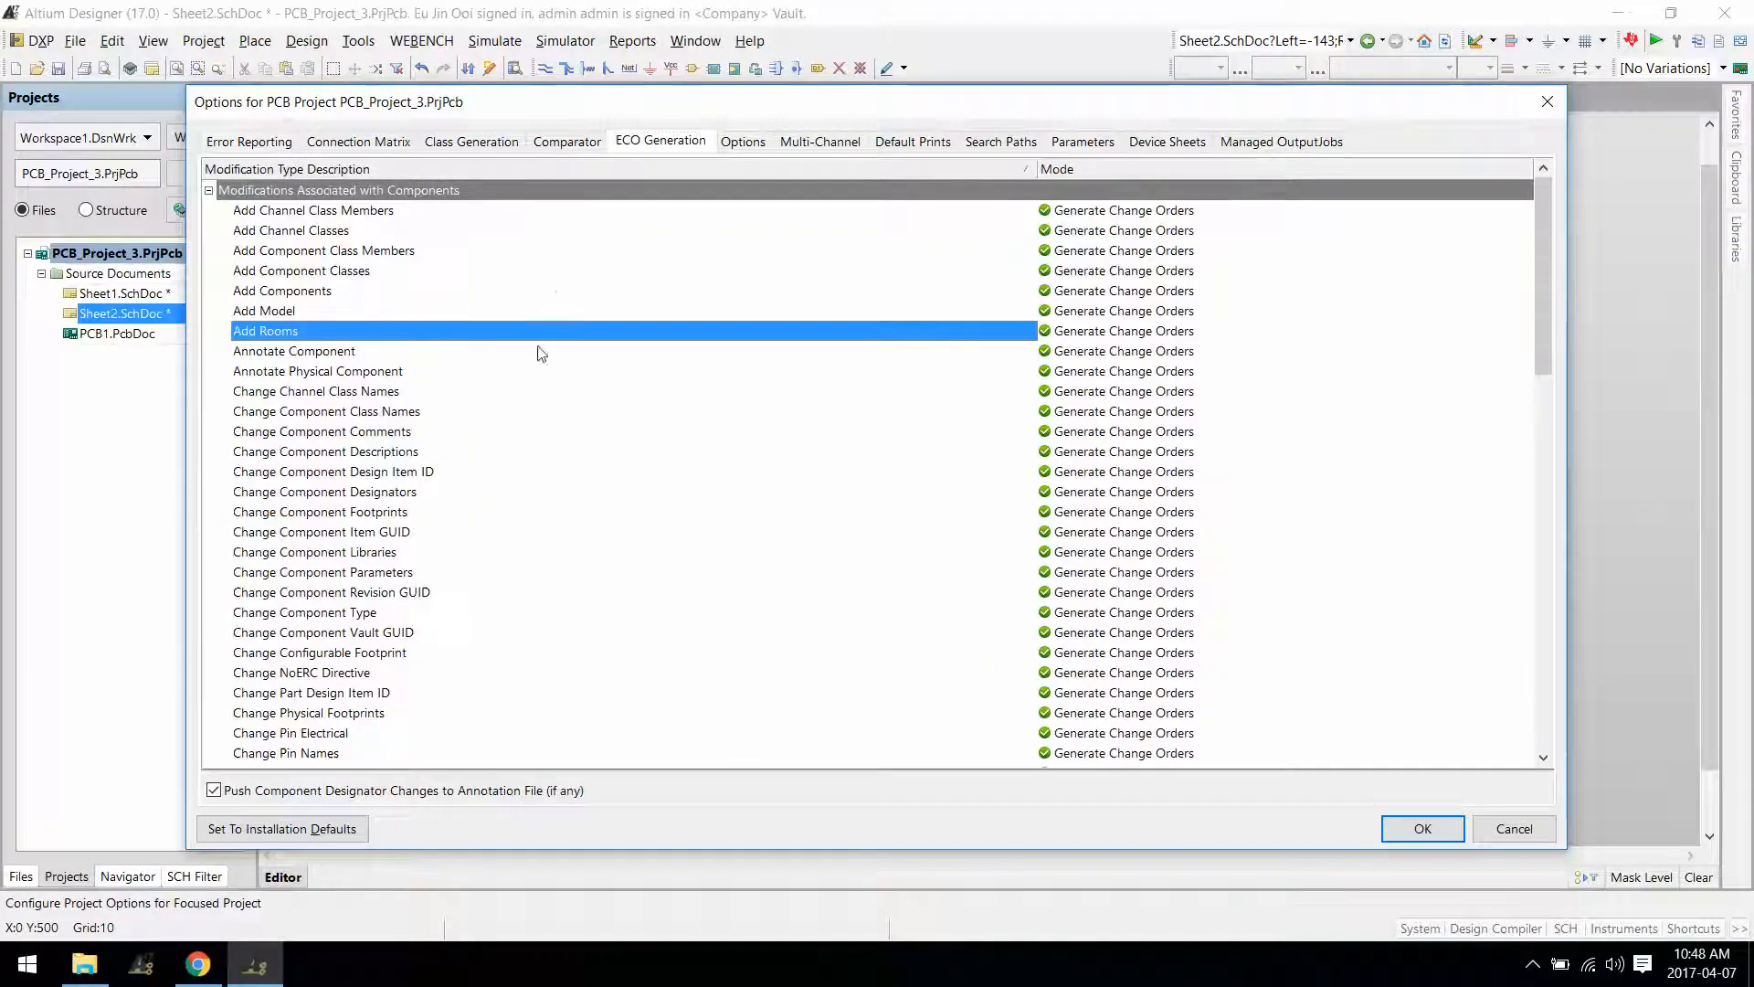
{"action": "left_click", "coordinate": [1083, 331]}
{"action": "left_click", "coordinate": [1124, 361]}
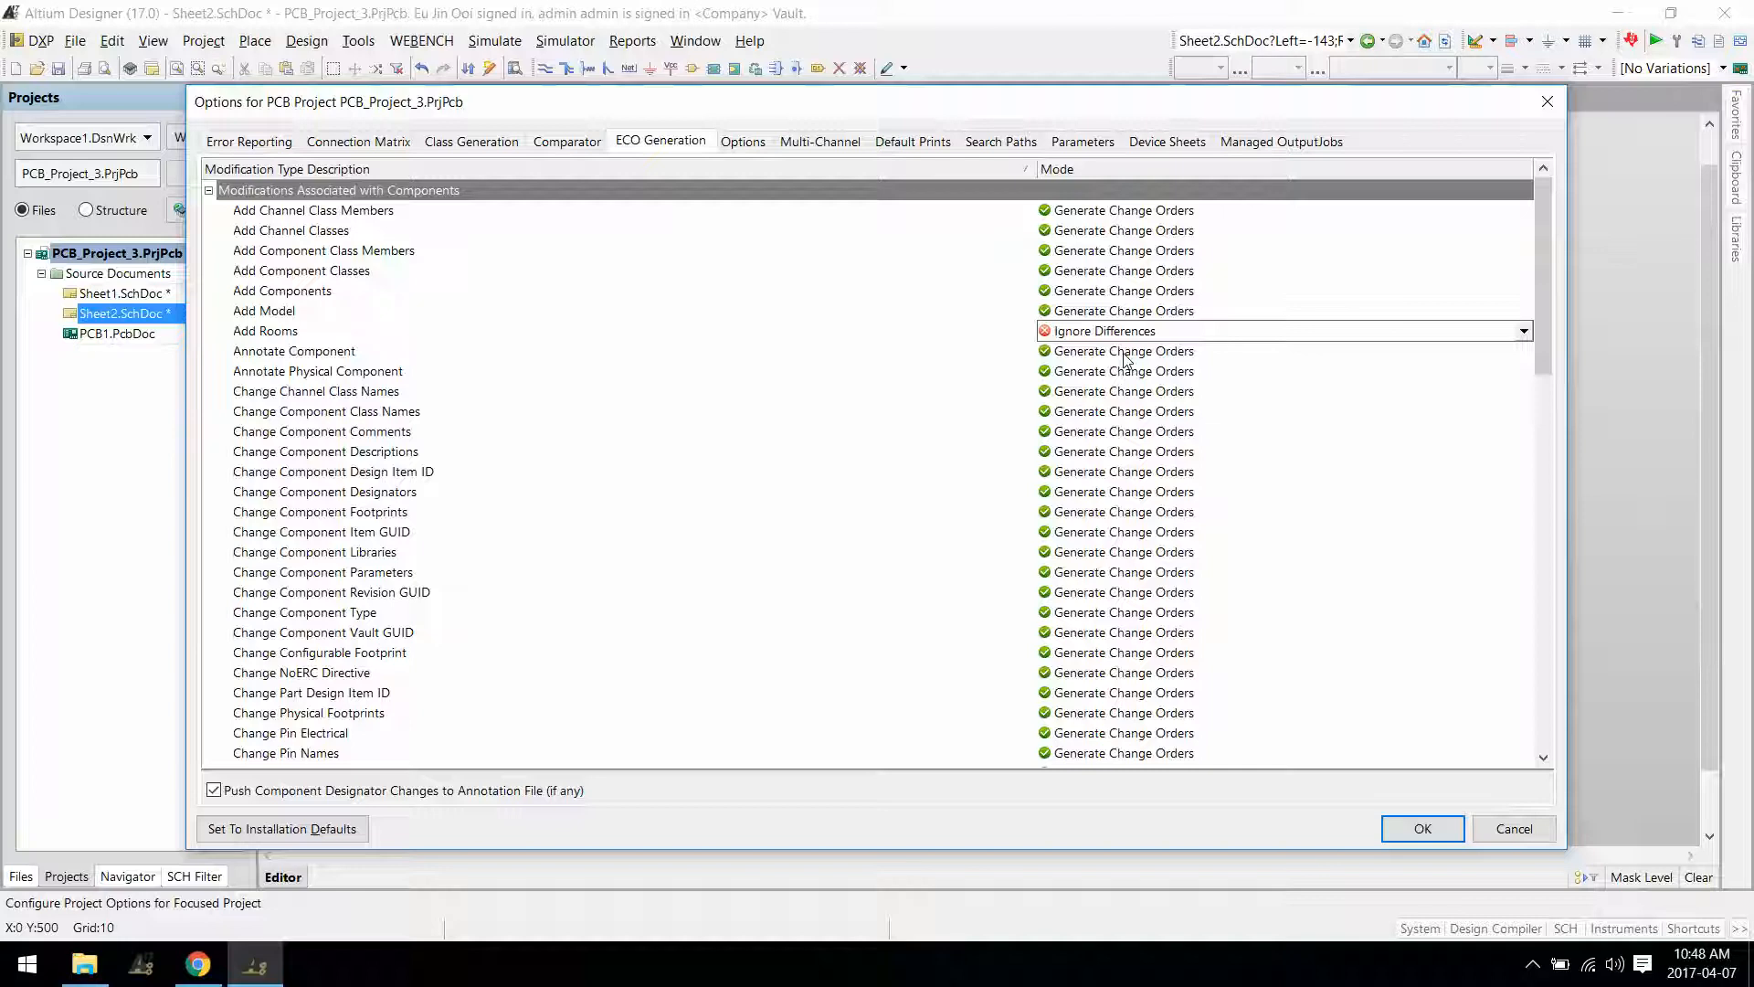
Add a project parameter named Project_Number with the value PROJ1234 and apply the project options.
{"action": "left_click", "coordinate": [1077, 144]}
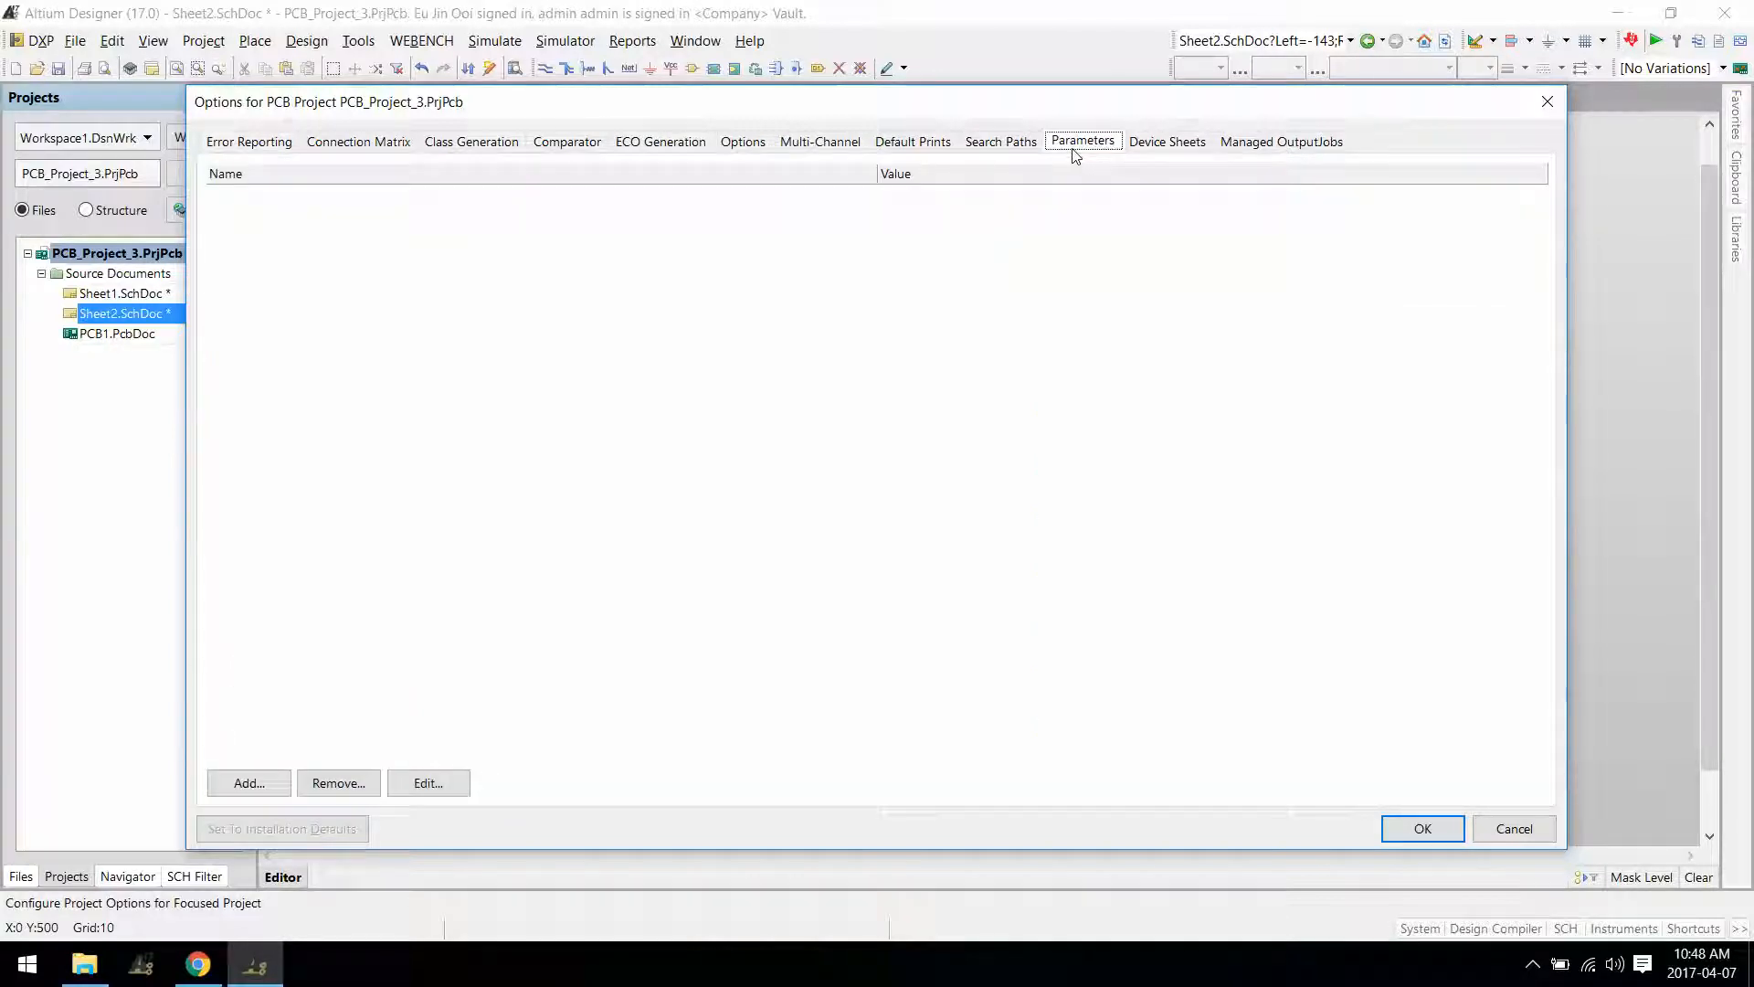
{"action": "left_click", "coordinate": [274, 789]}
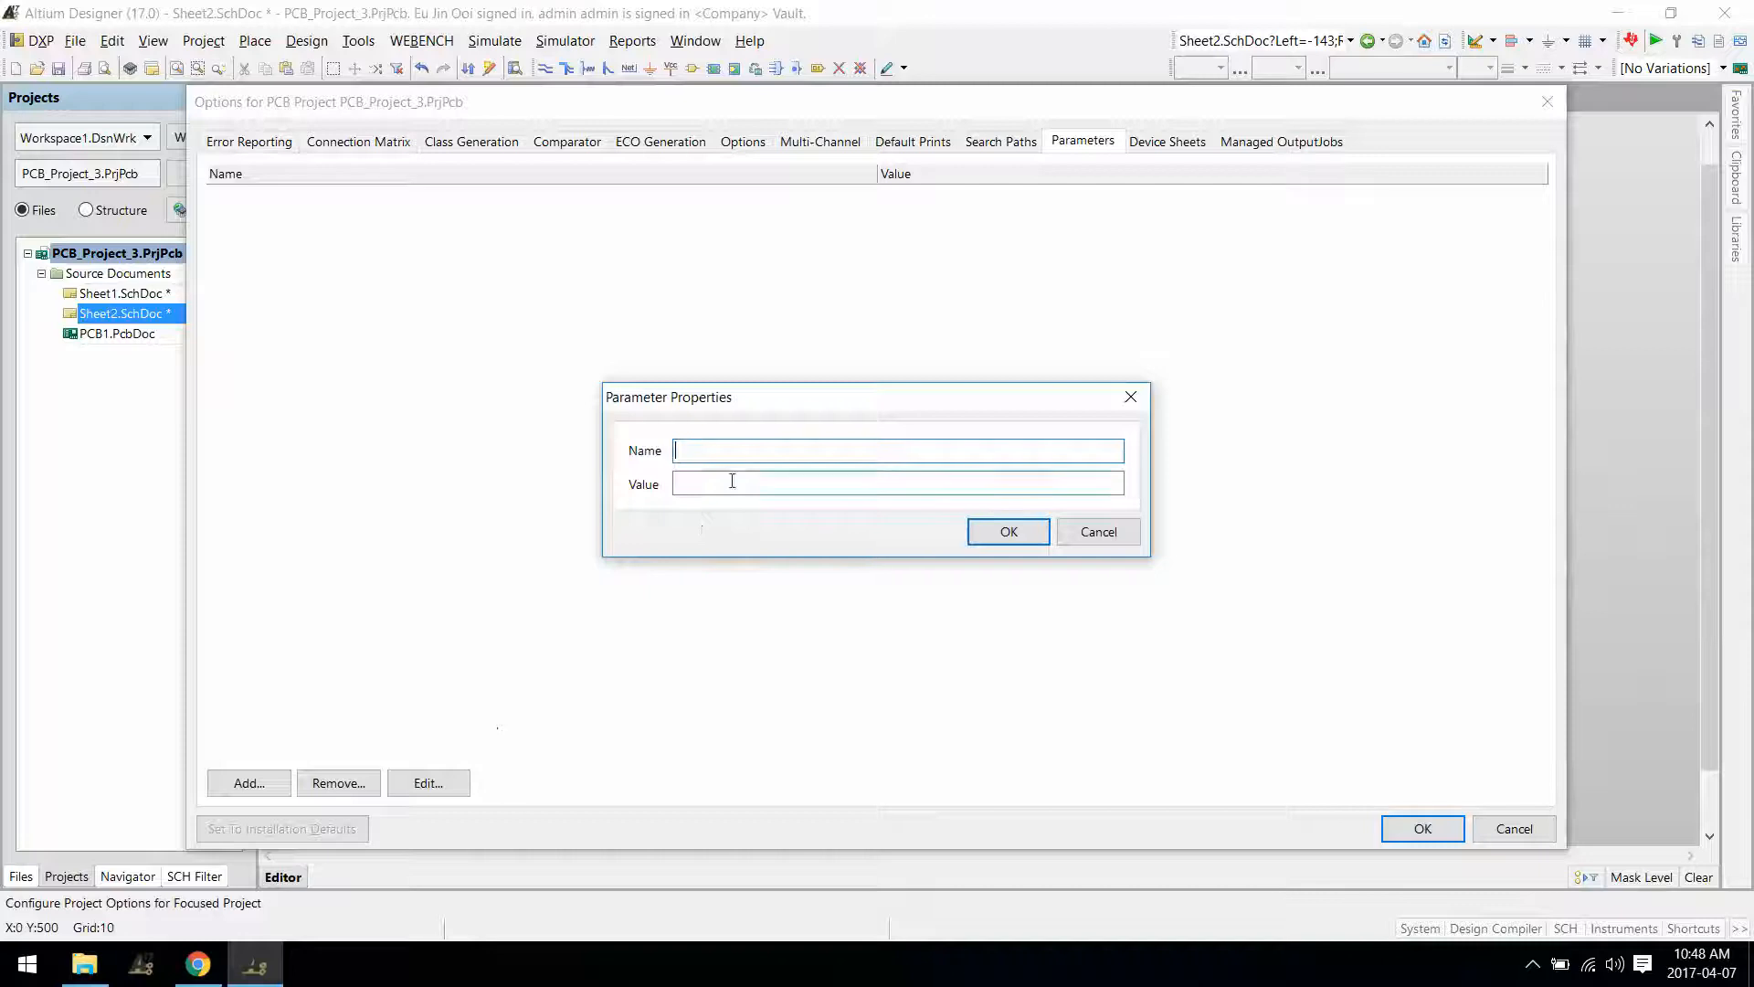
{"action": "type", "text": "Project"}
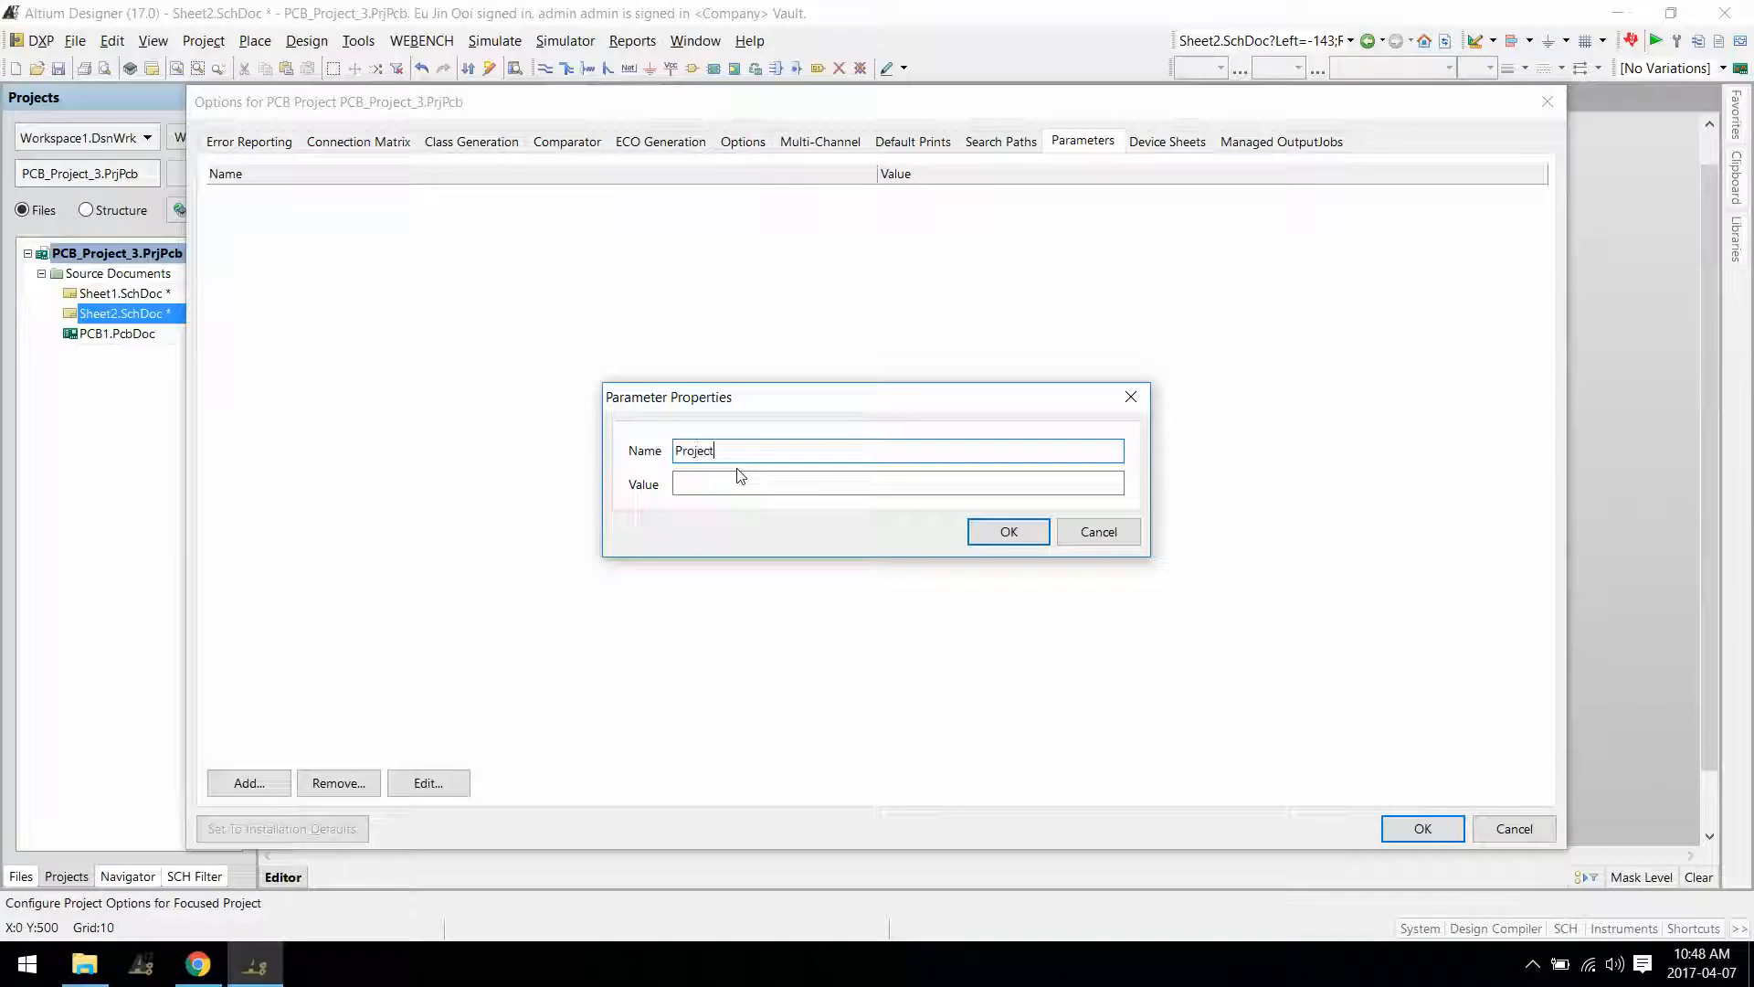
{"action": "type", "text": "_number"}
{"action": "left_click", "coordinate": [740, 475]}
{"action": "type", "text": "PROJ"}
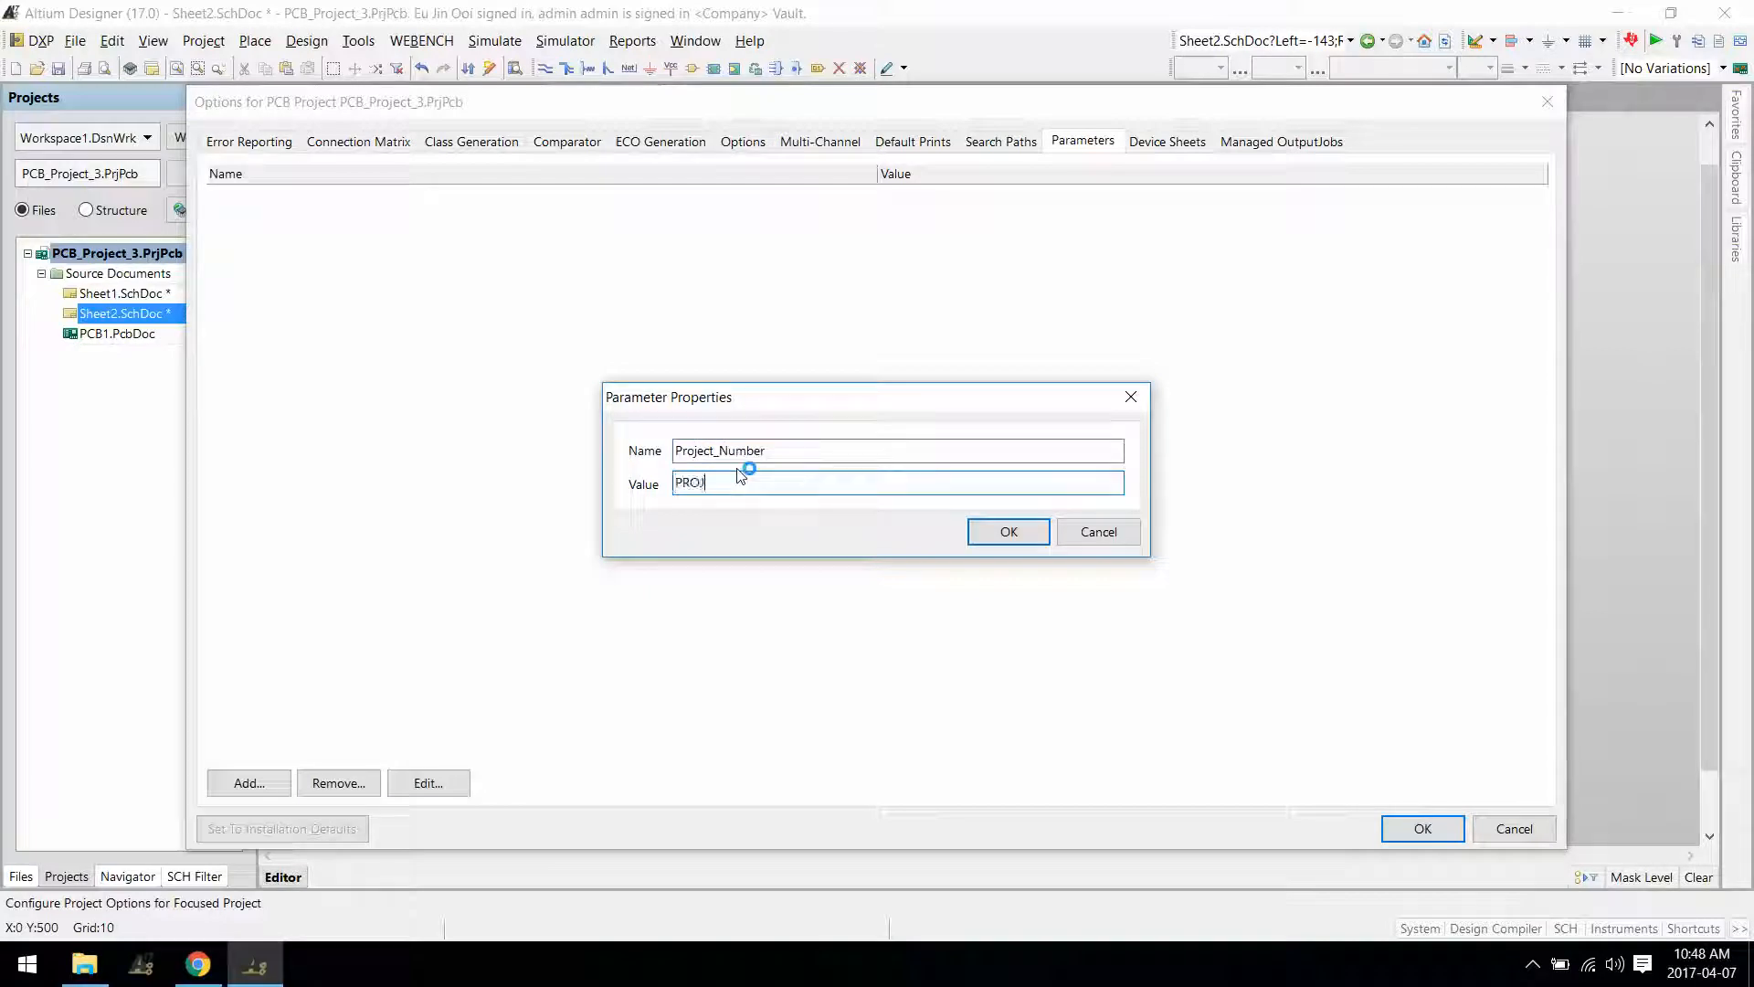
{"action": "type", "text": "1234"}
{"action": "left_click", "coordinate": [982, 537]}
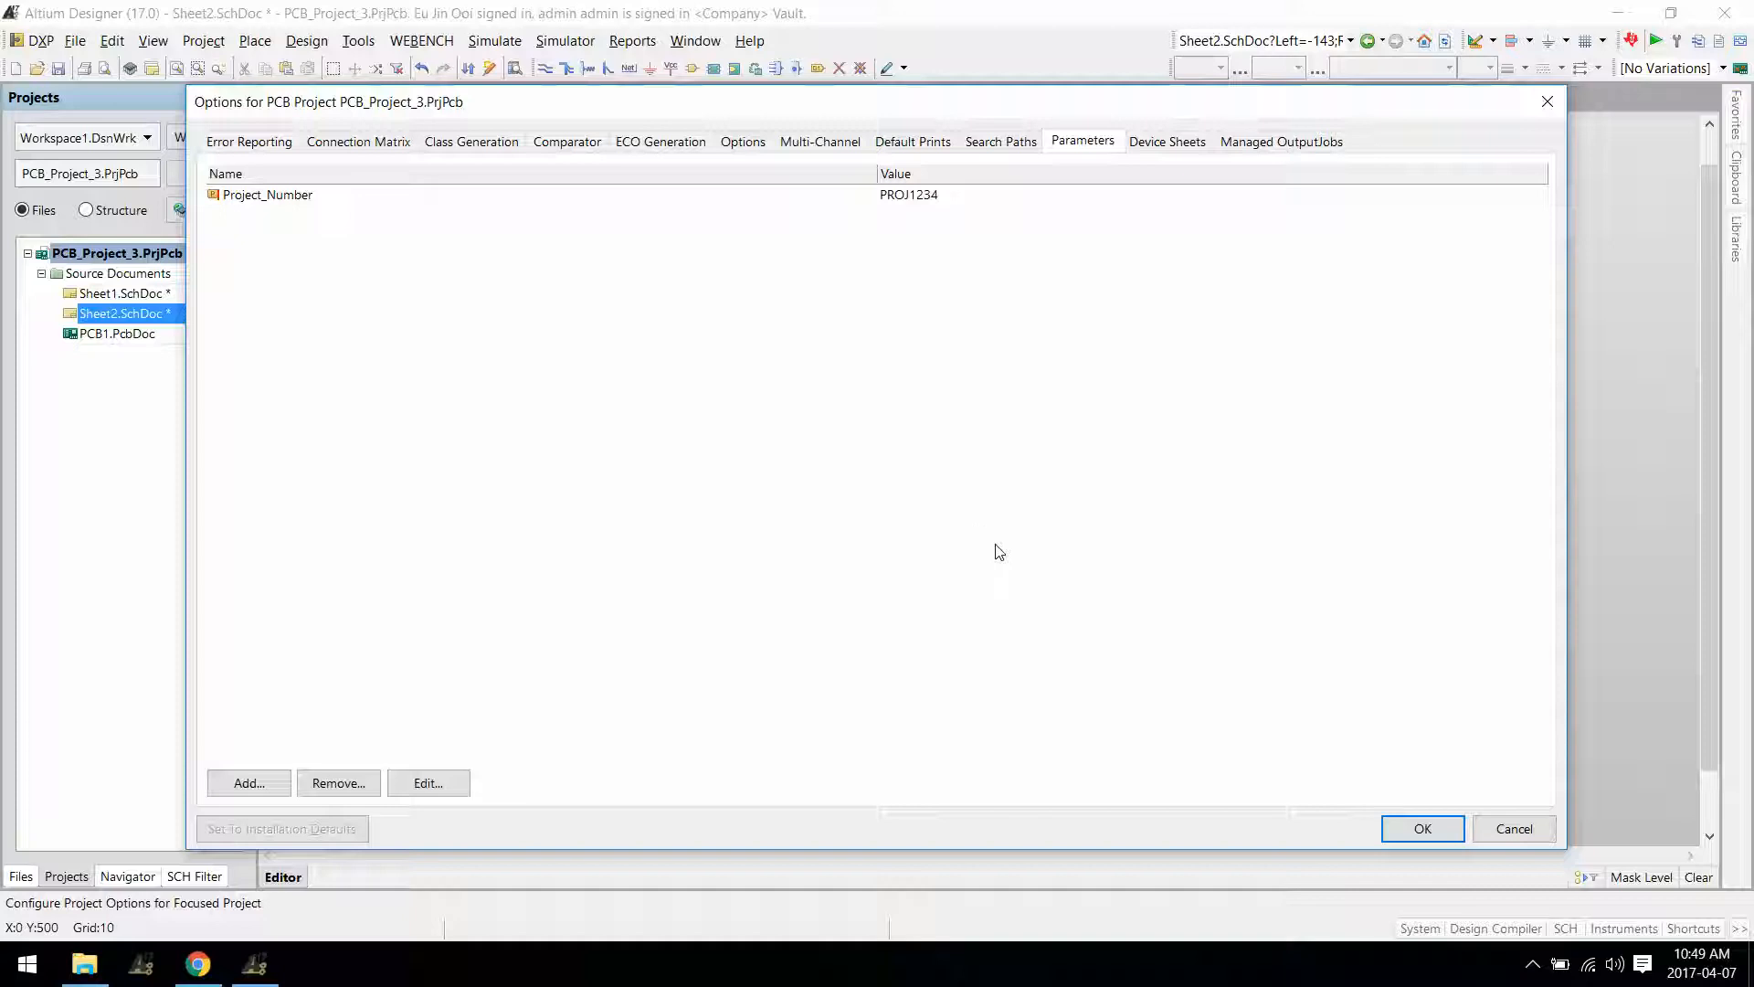
{"action": "left_click", "coordinate": [1526, 967]}
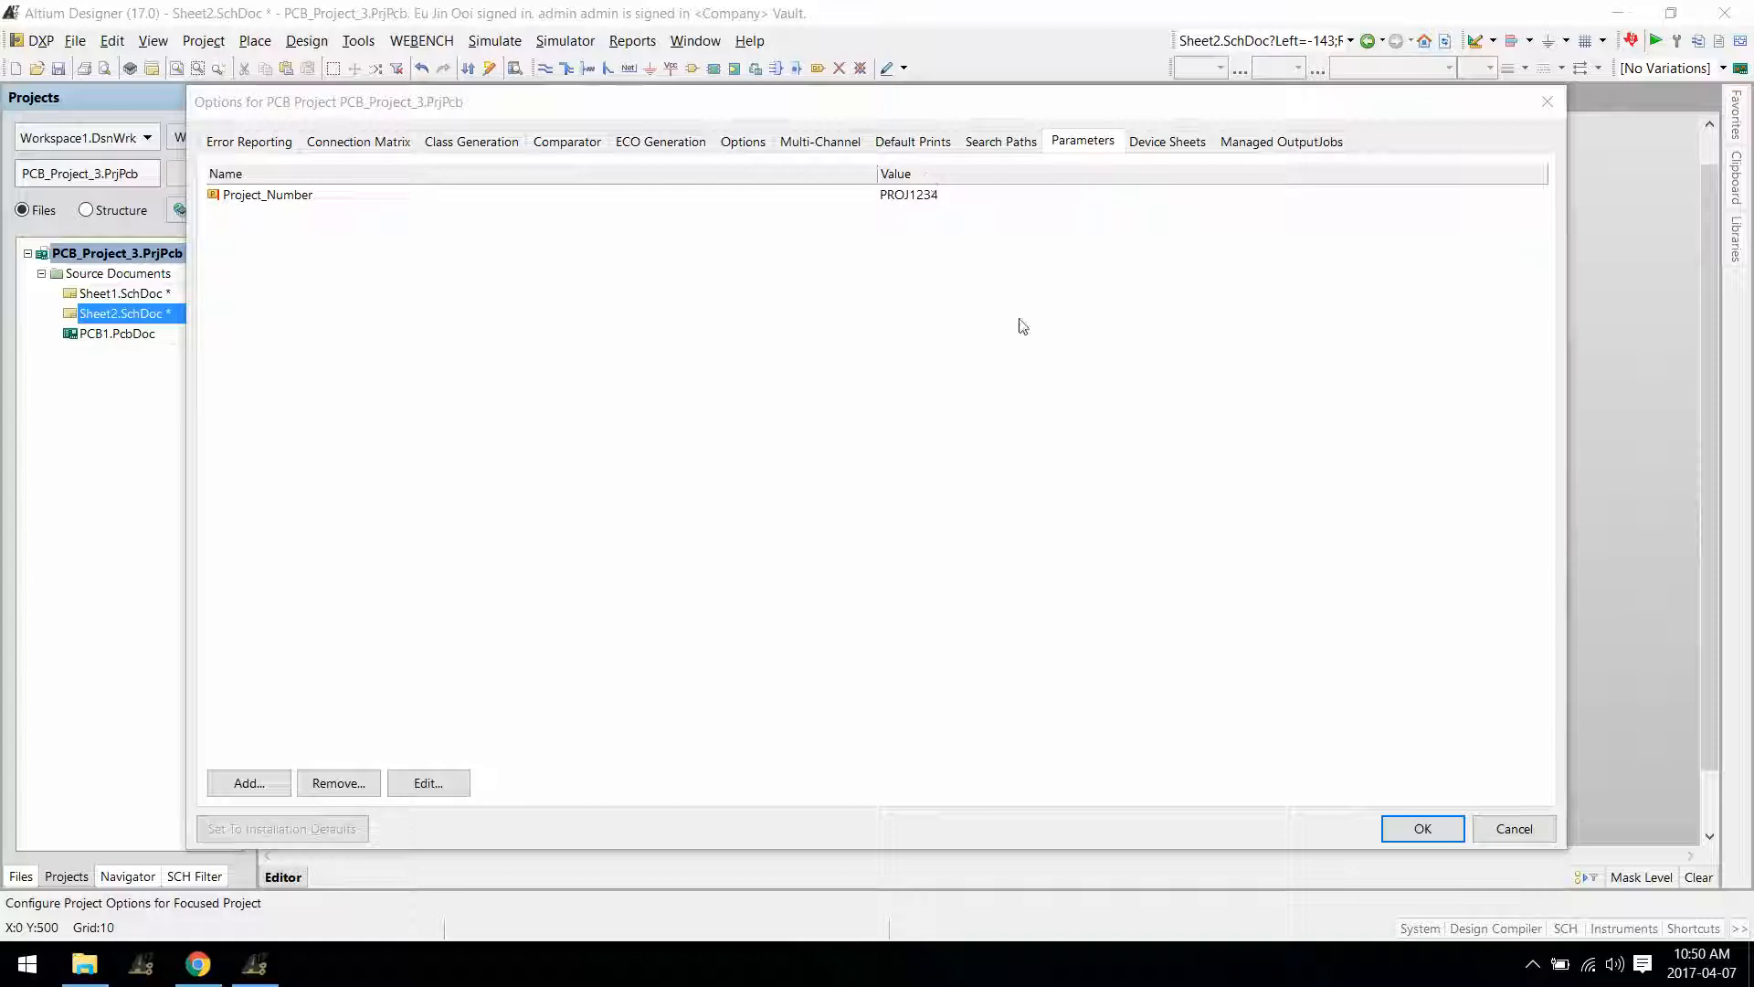
{"action": "left_click", "coordinate": [1410, 828]}
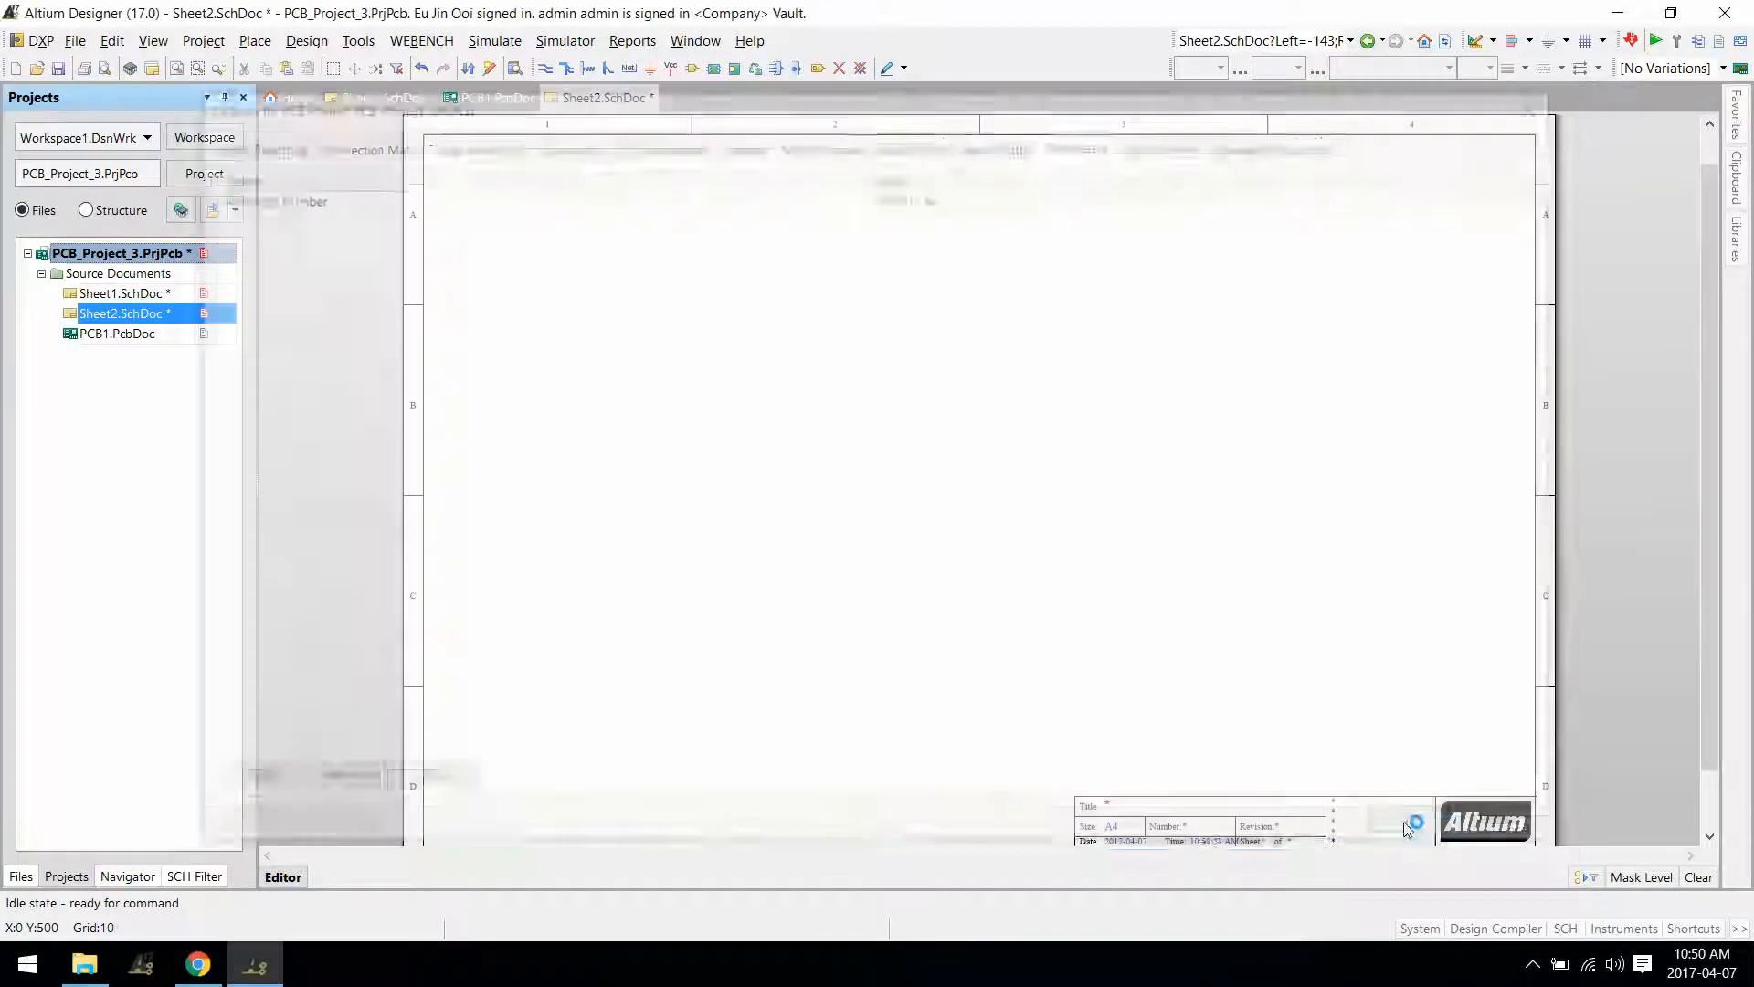
In PCB1.PcbDoc, start placing a text string containing the special string '.Project_Number' and set its font to BarCode.
{"action": "double_click", "coordinate": [143, 334]}
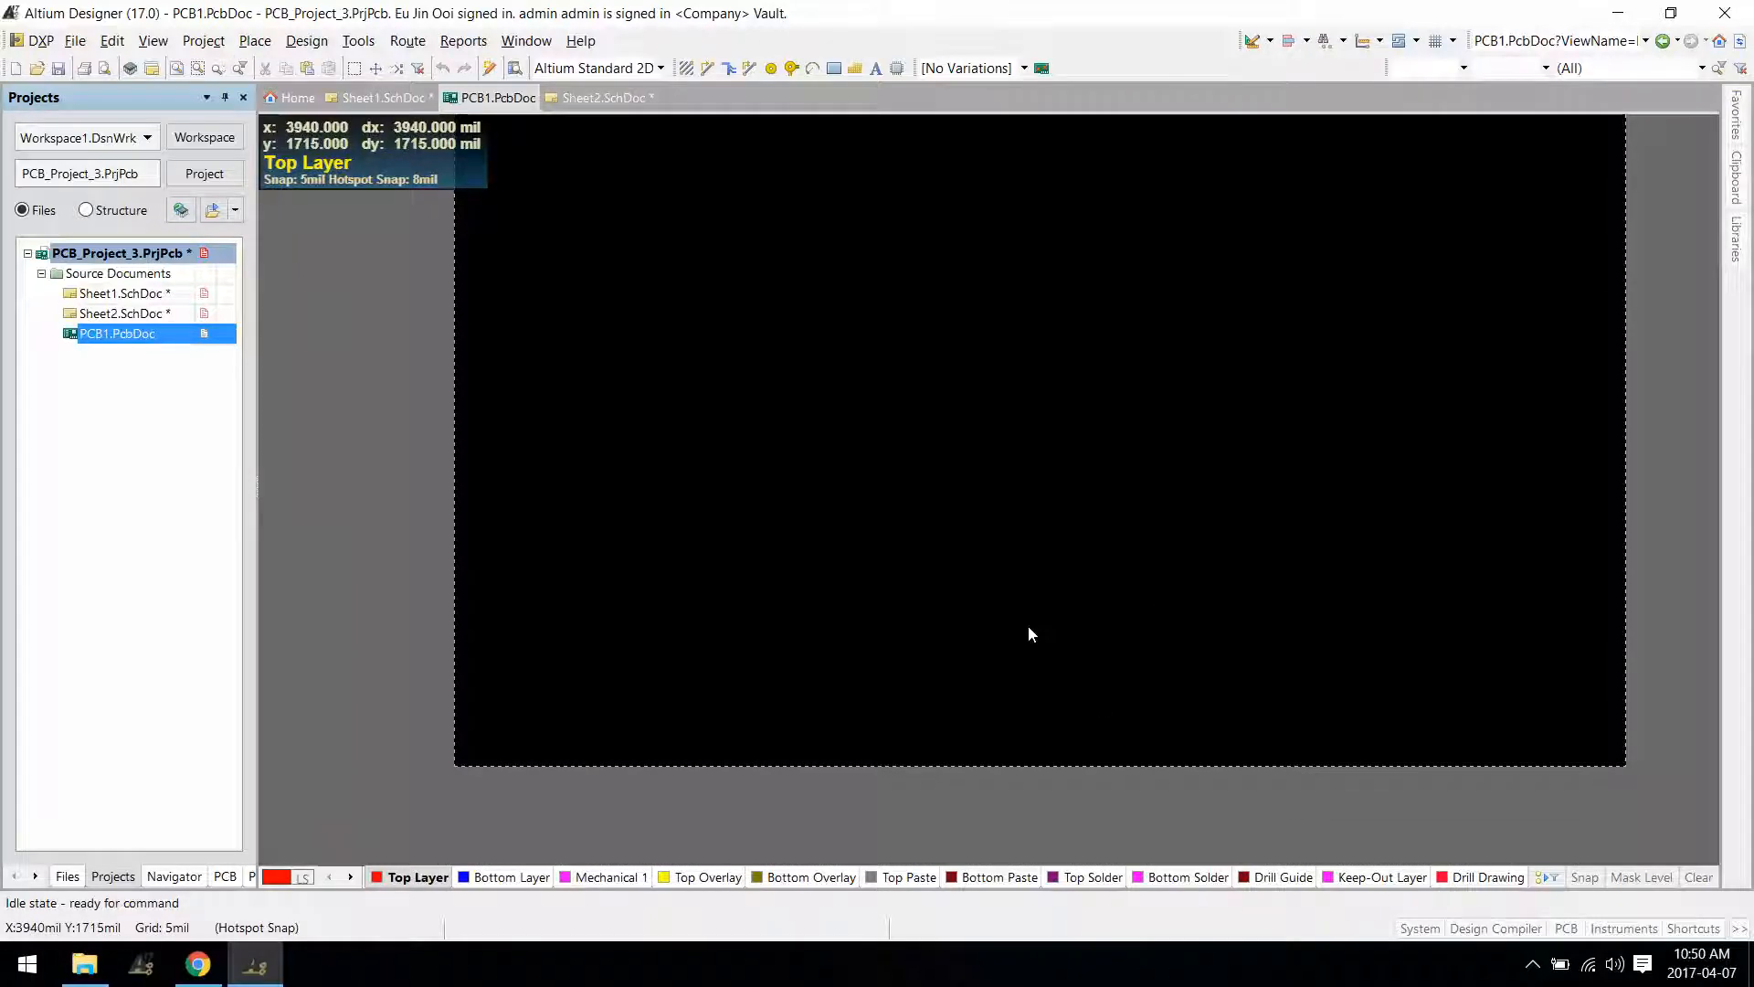
{"action": "key", "text": "p"}
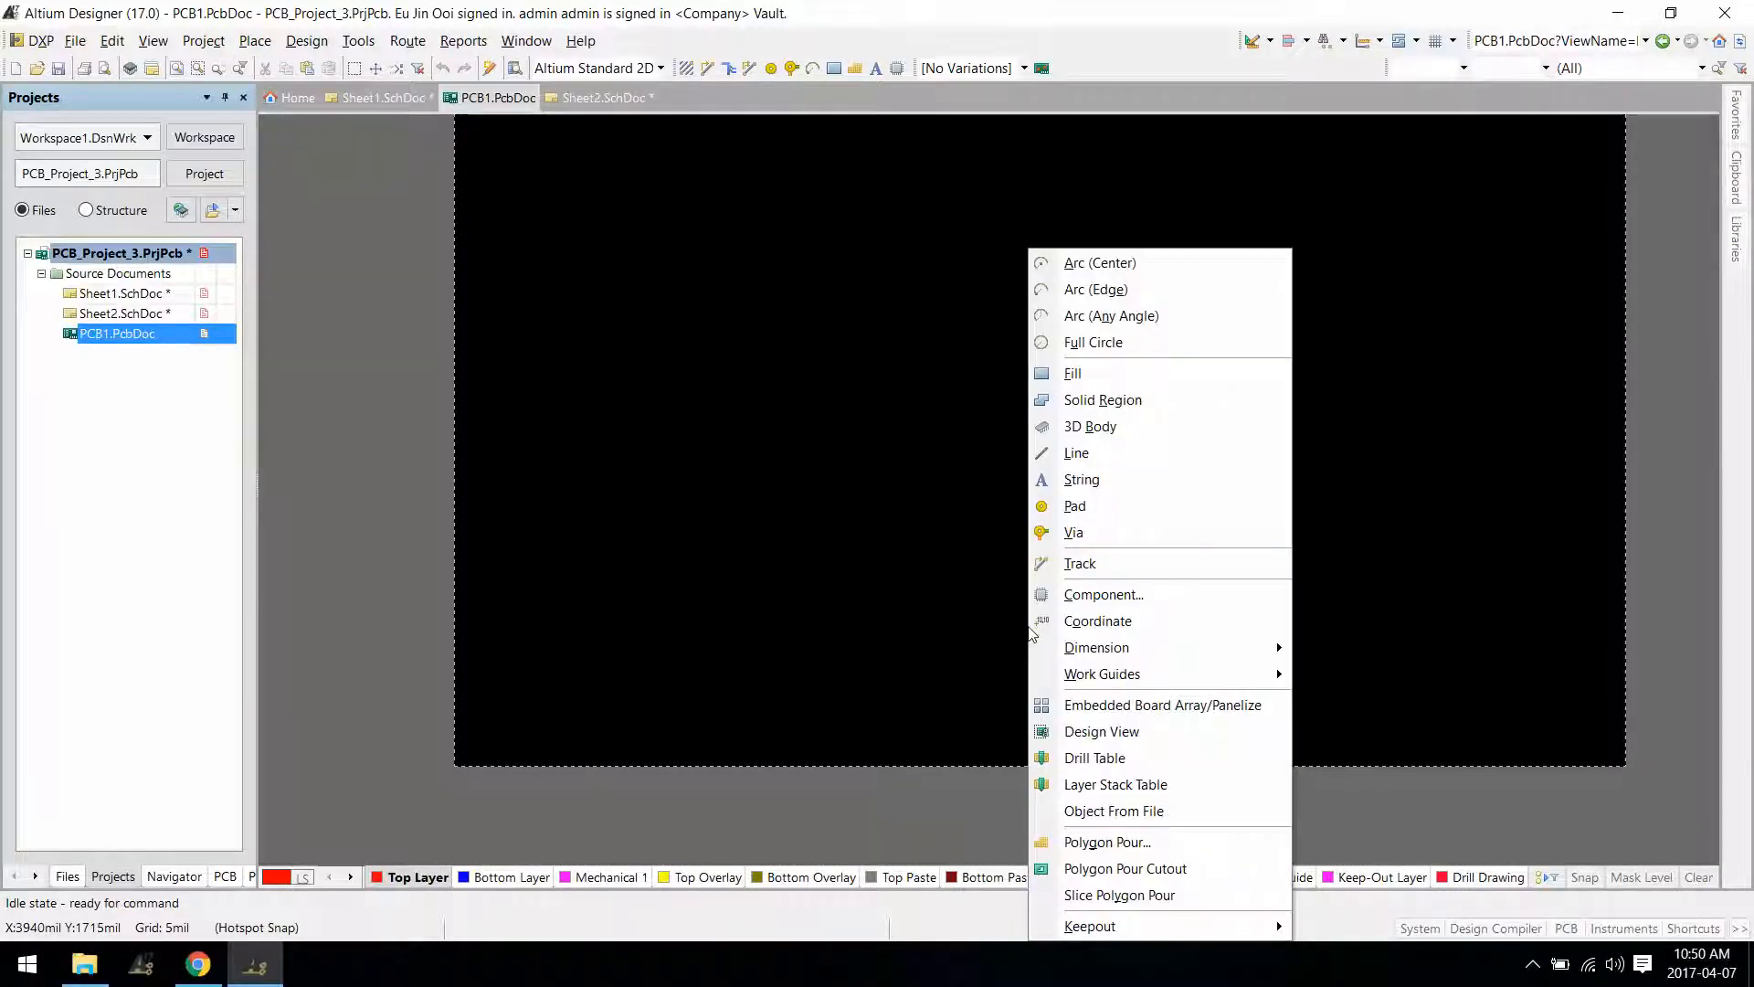
{"action": "key", "text": "s"}
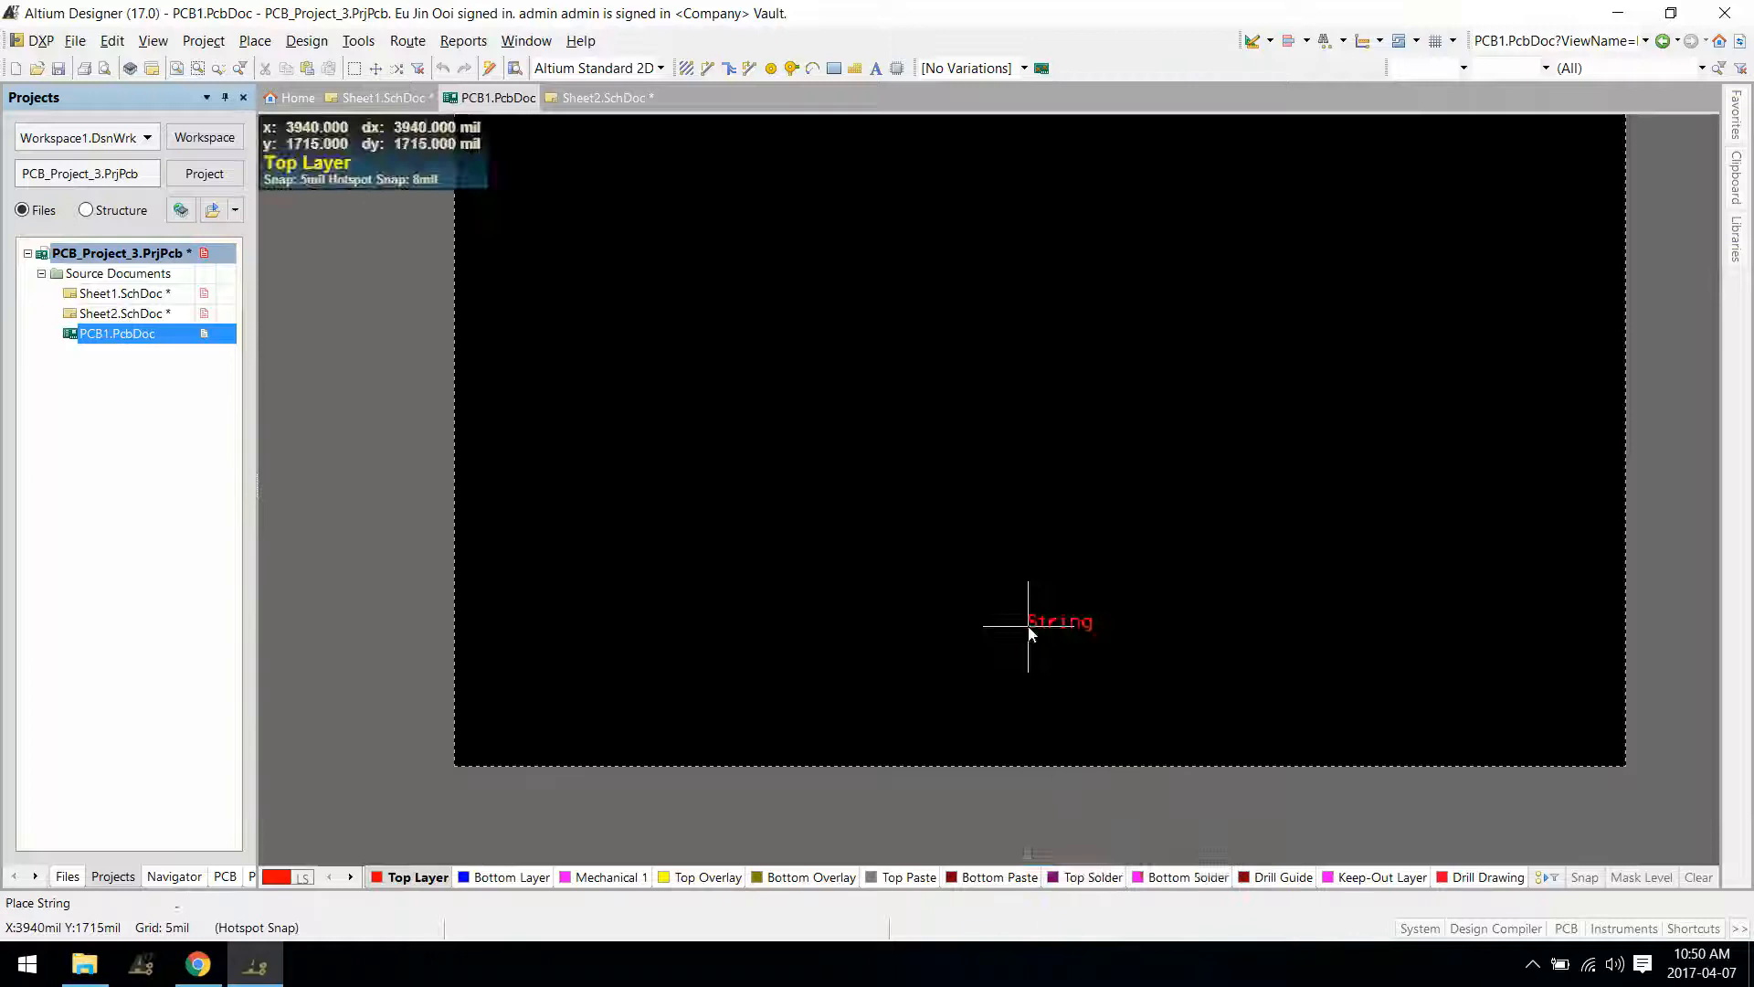
{"action": "key", "text": "Tab"}
{"action": "type", "text": ".PROJECT"}
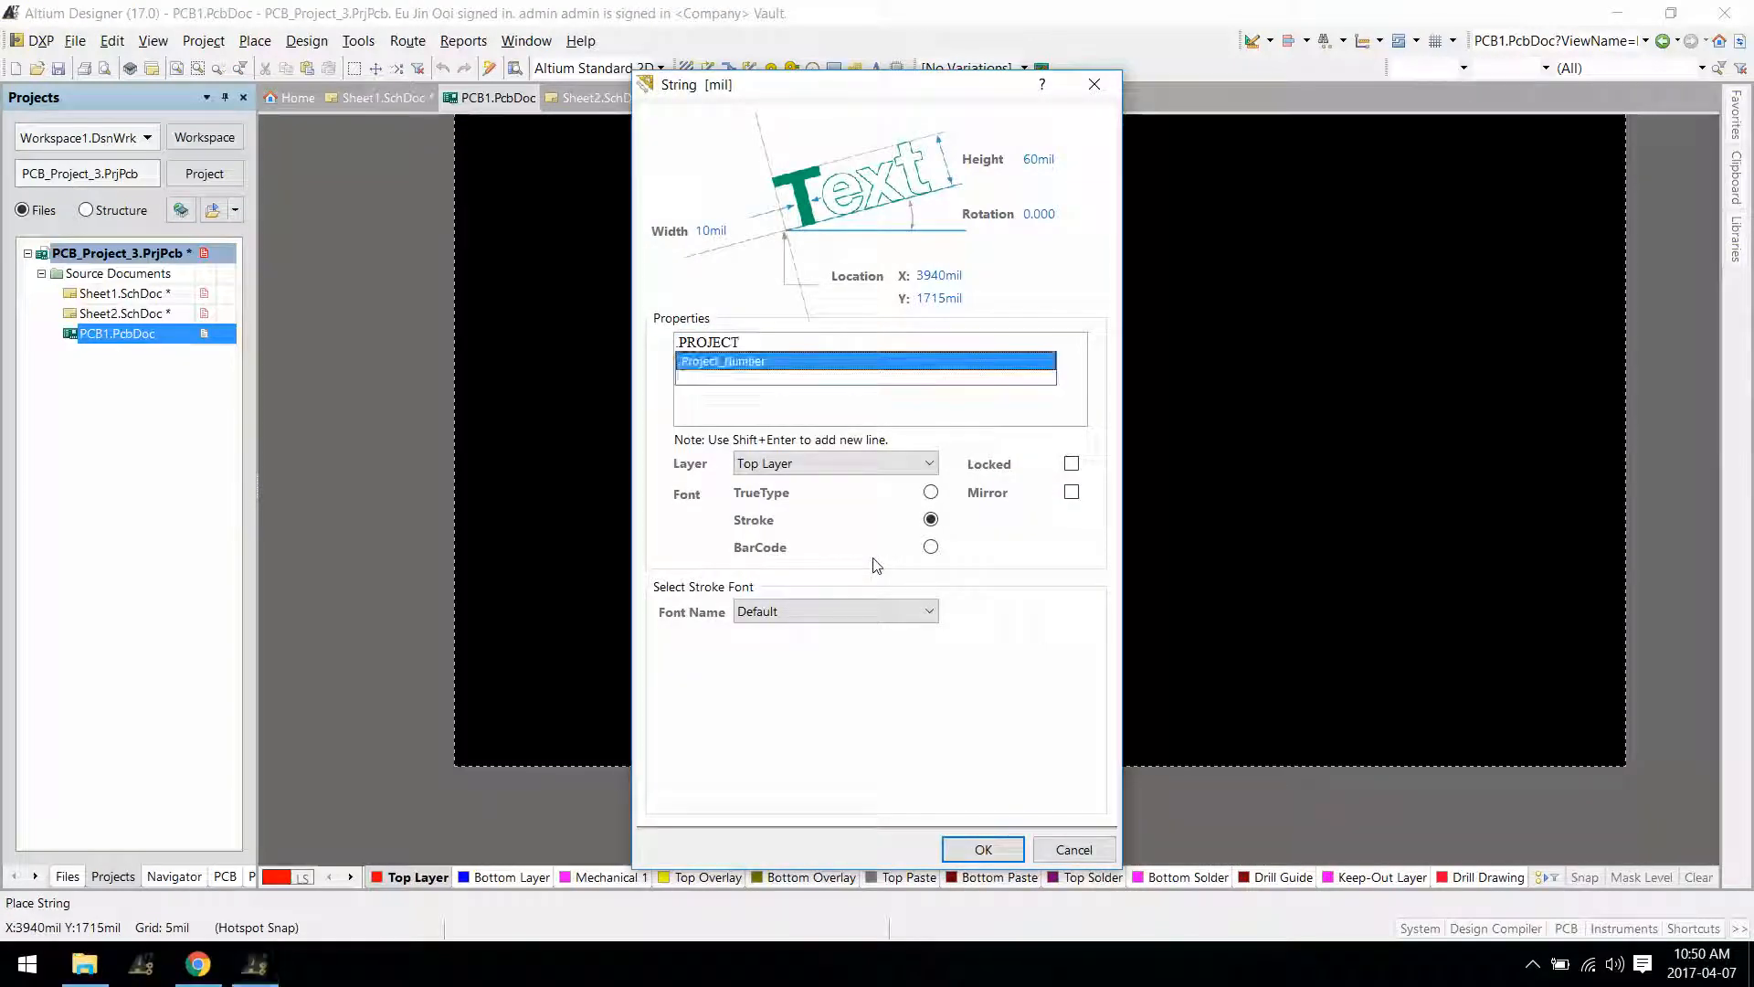
{"action": "key", "text": "Return"}
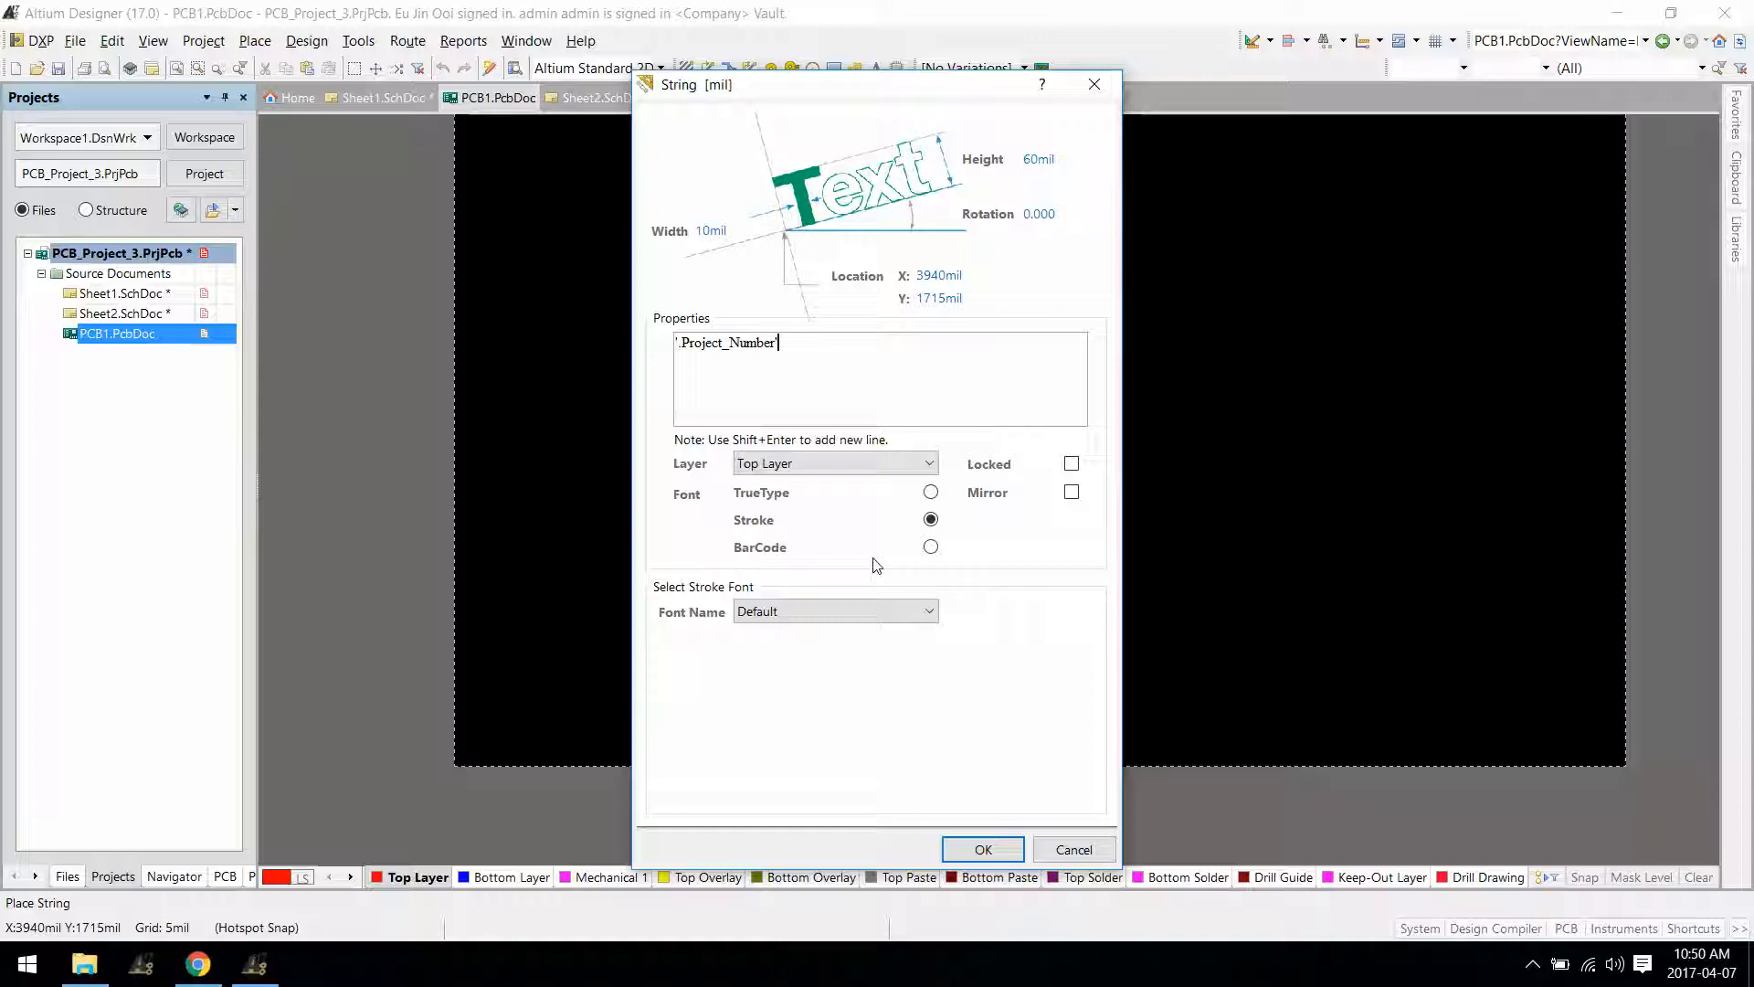
{"action": "left_click", "coordinate": [923, 548]}
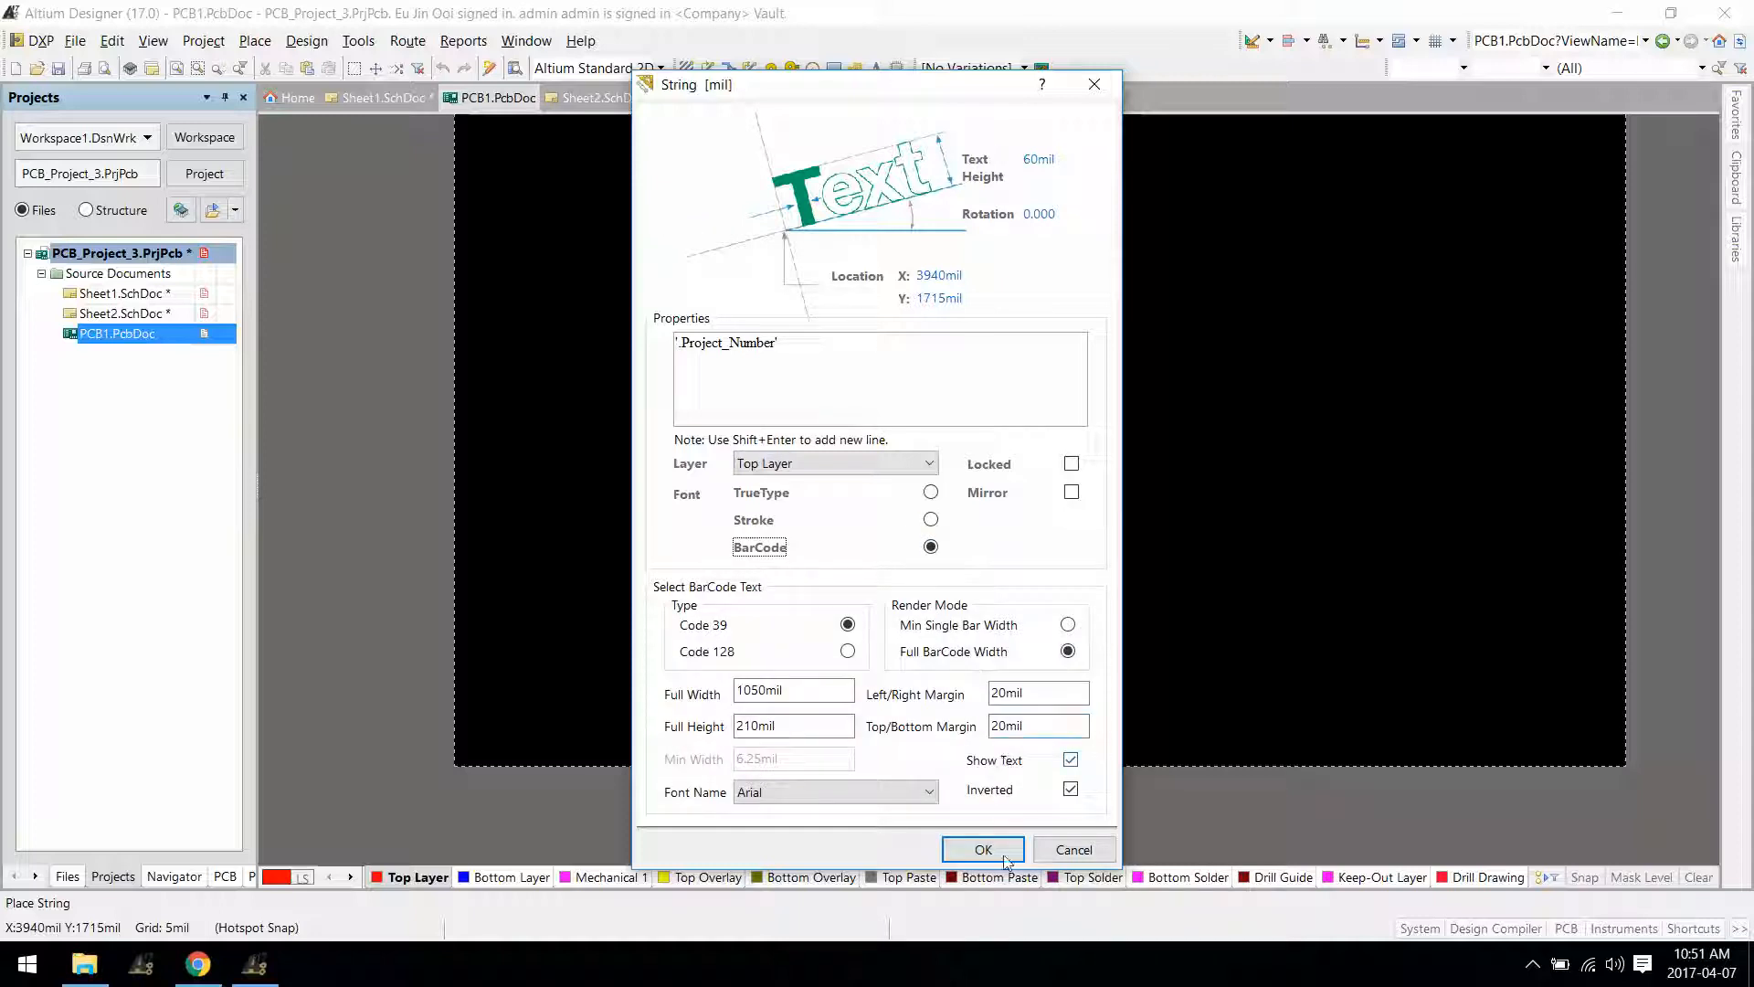
Assign the barcode string to the Top Overlay layer and place it just inside the board's lower-left corner, at about X 1070 mil, Y 1095 mil.
{"action": "left_click", "coordinate": [839, 465]}
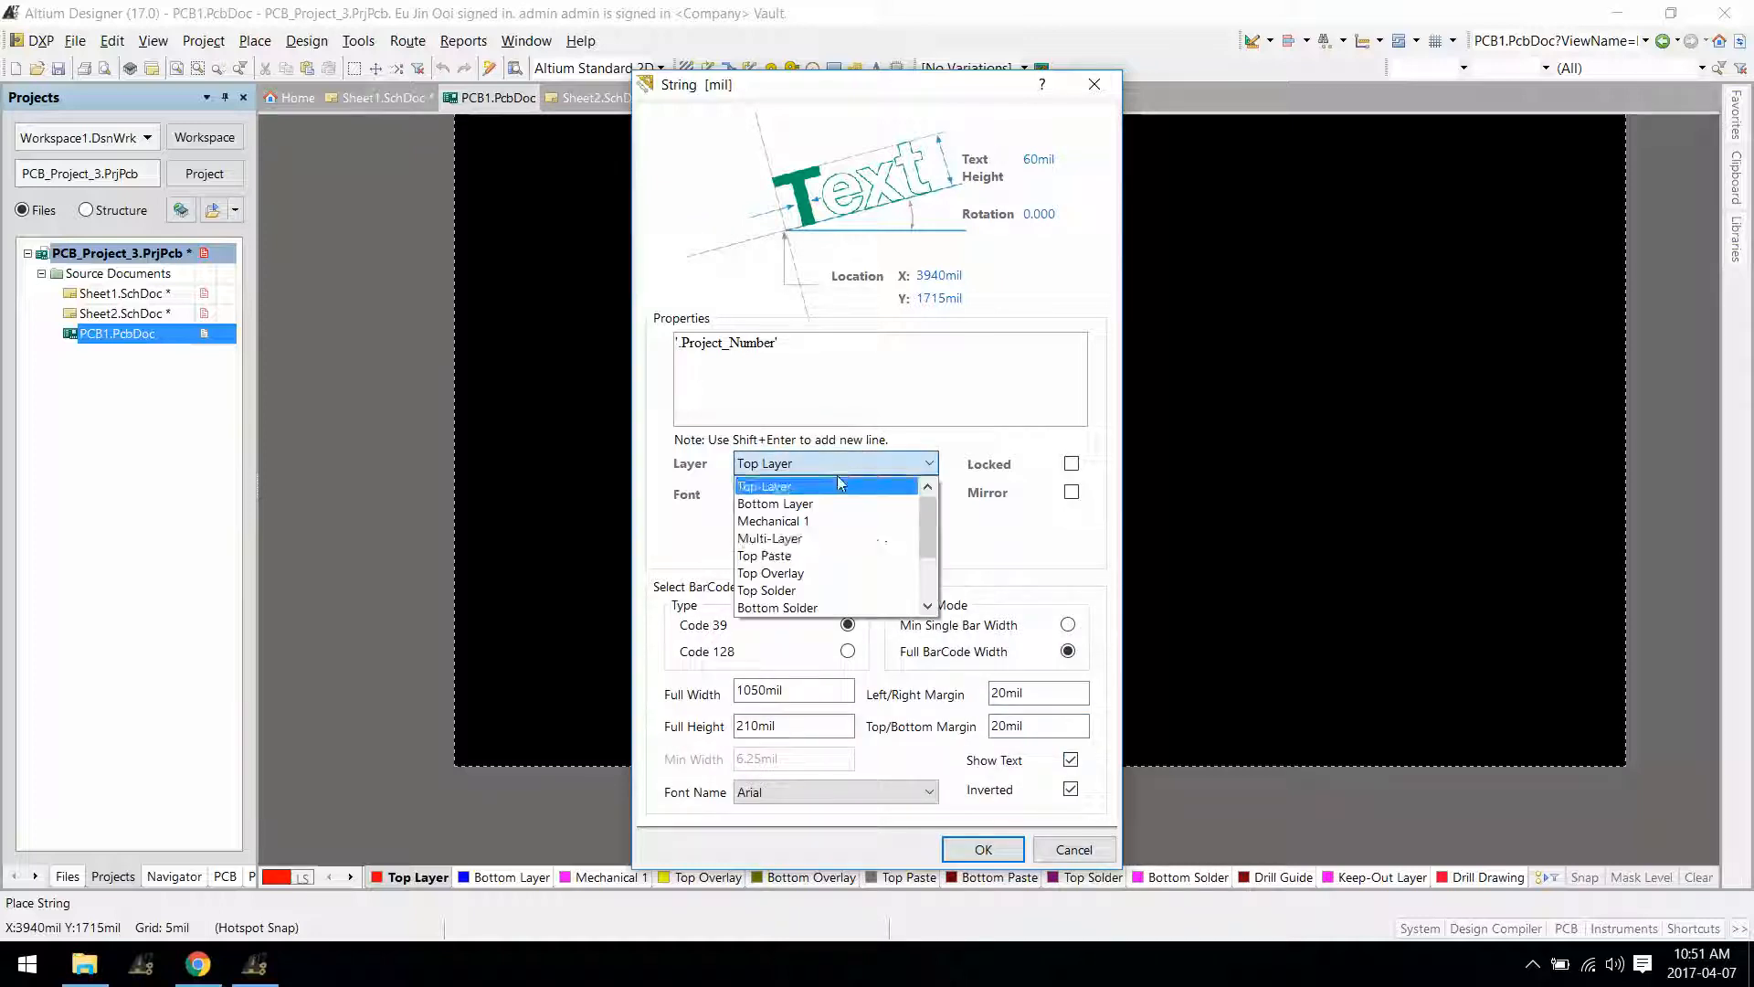
{"action": "left_click", "coordinate": [810, 573]}
{"action": "left_click", "coordinate": [985, 849]}
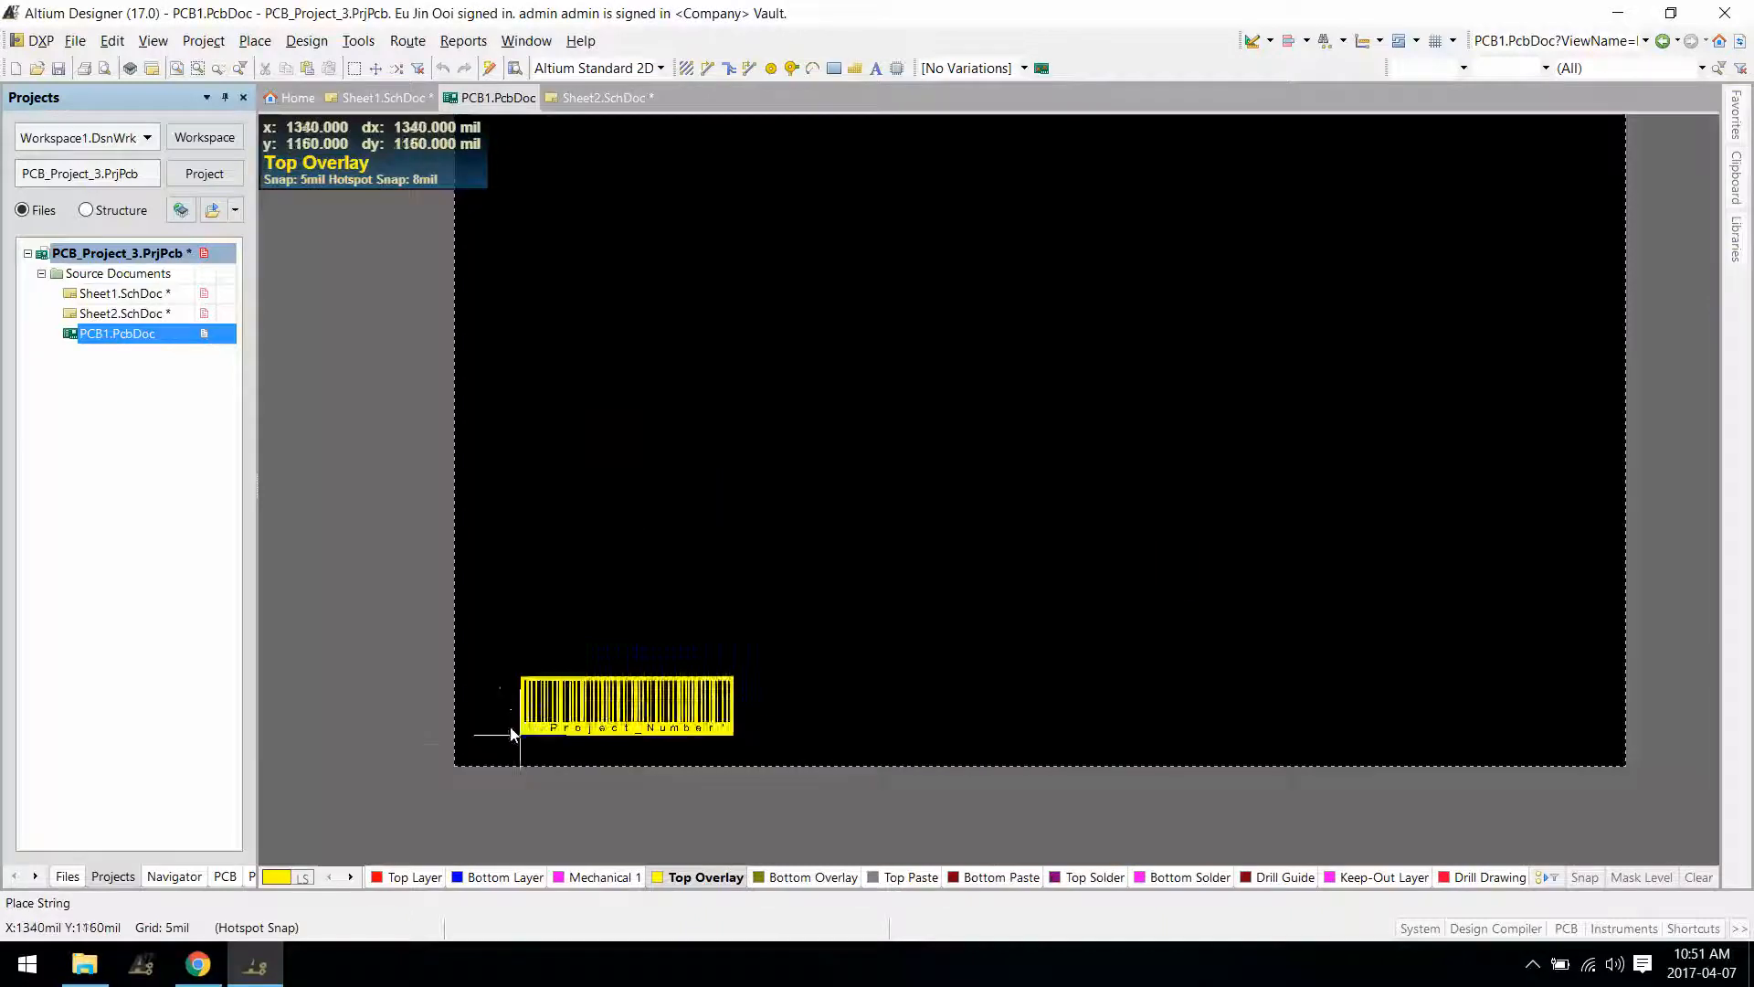
{"action": "left_click", "coordinate": [467, 747]}
{"action": "key", "text": "Escape"}
{"action": "scroll", "coordinate": [599, 647], "scroll_direction": "up", "scroll_amount": 4, "text": "ctrl"}
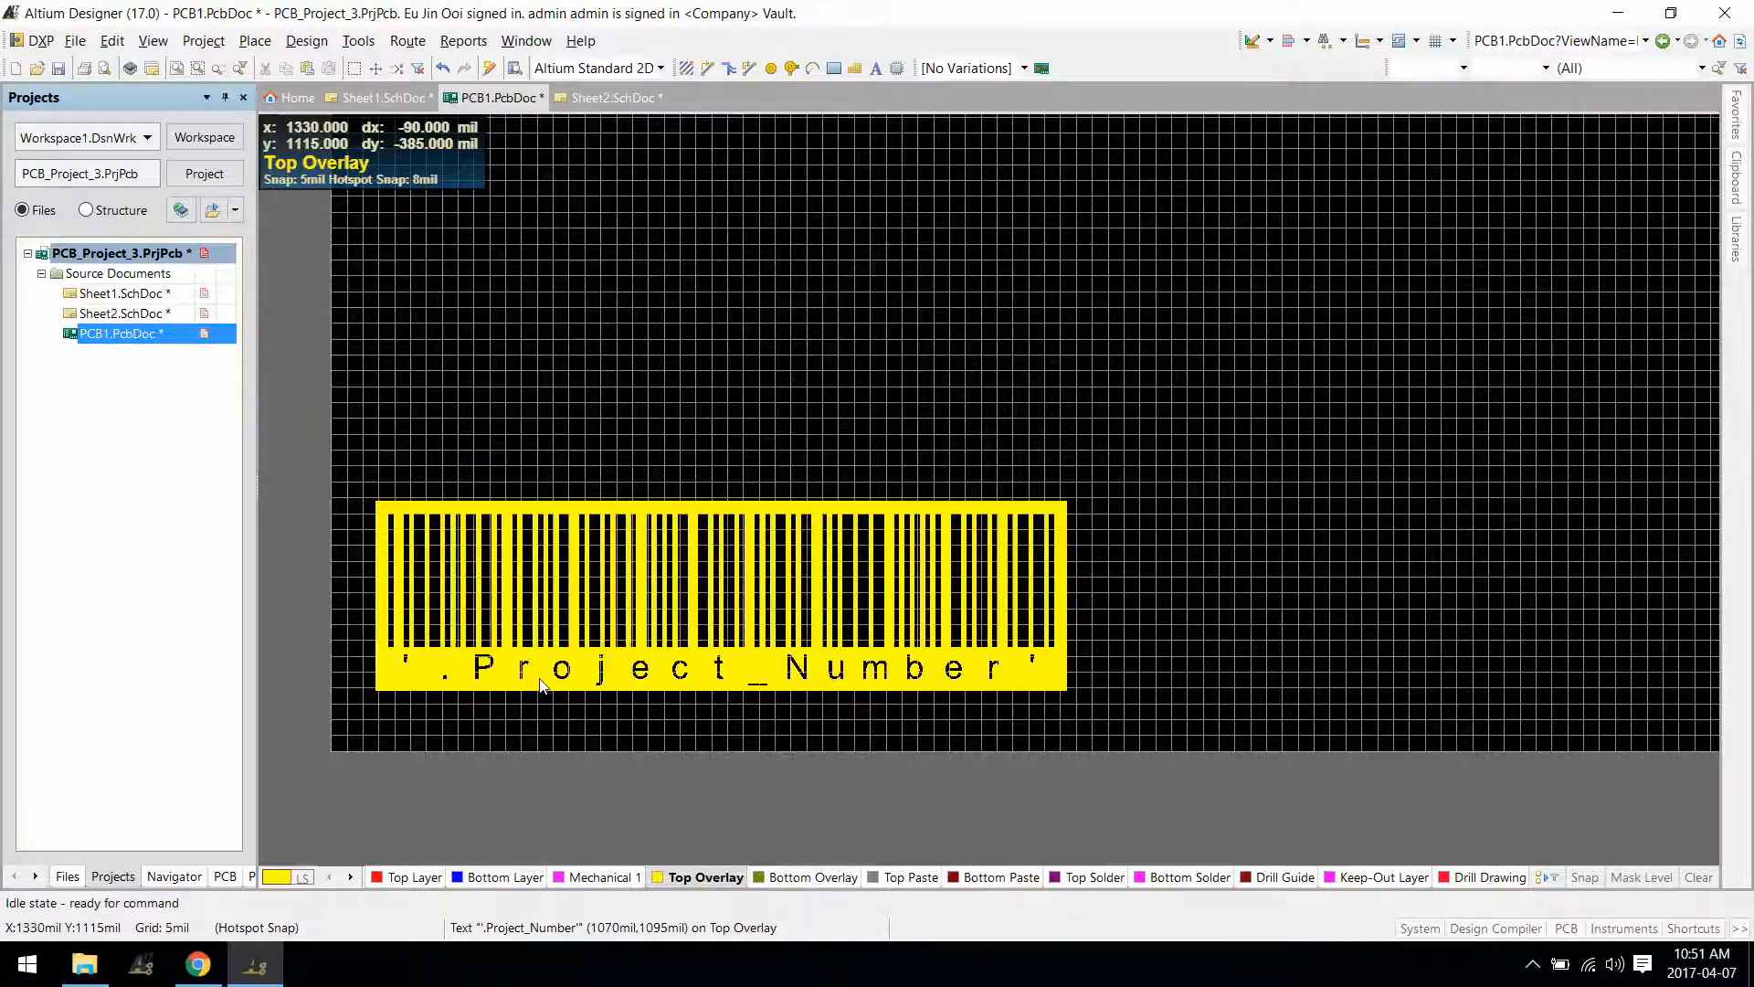
Enable Convert Special Strings in the board's view configuration and apply it.
{"action": "key", "text": "l"}
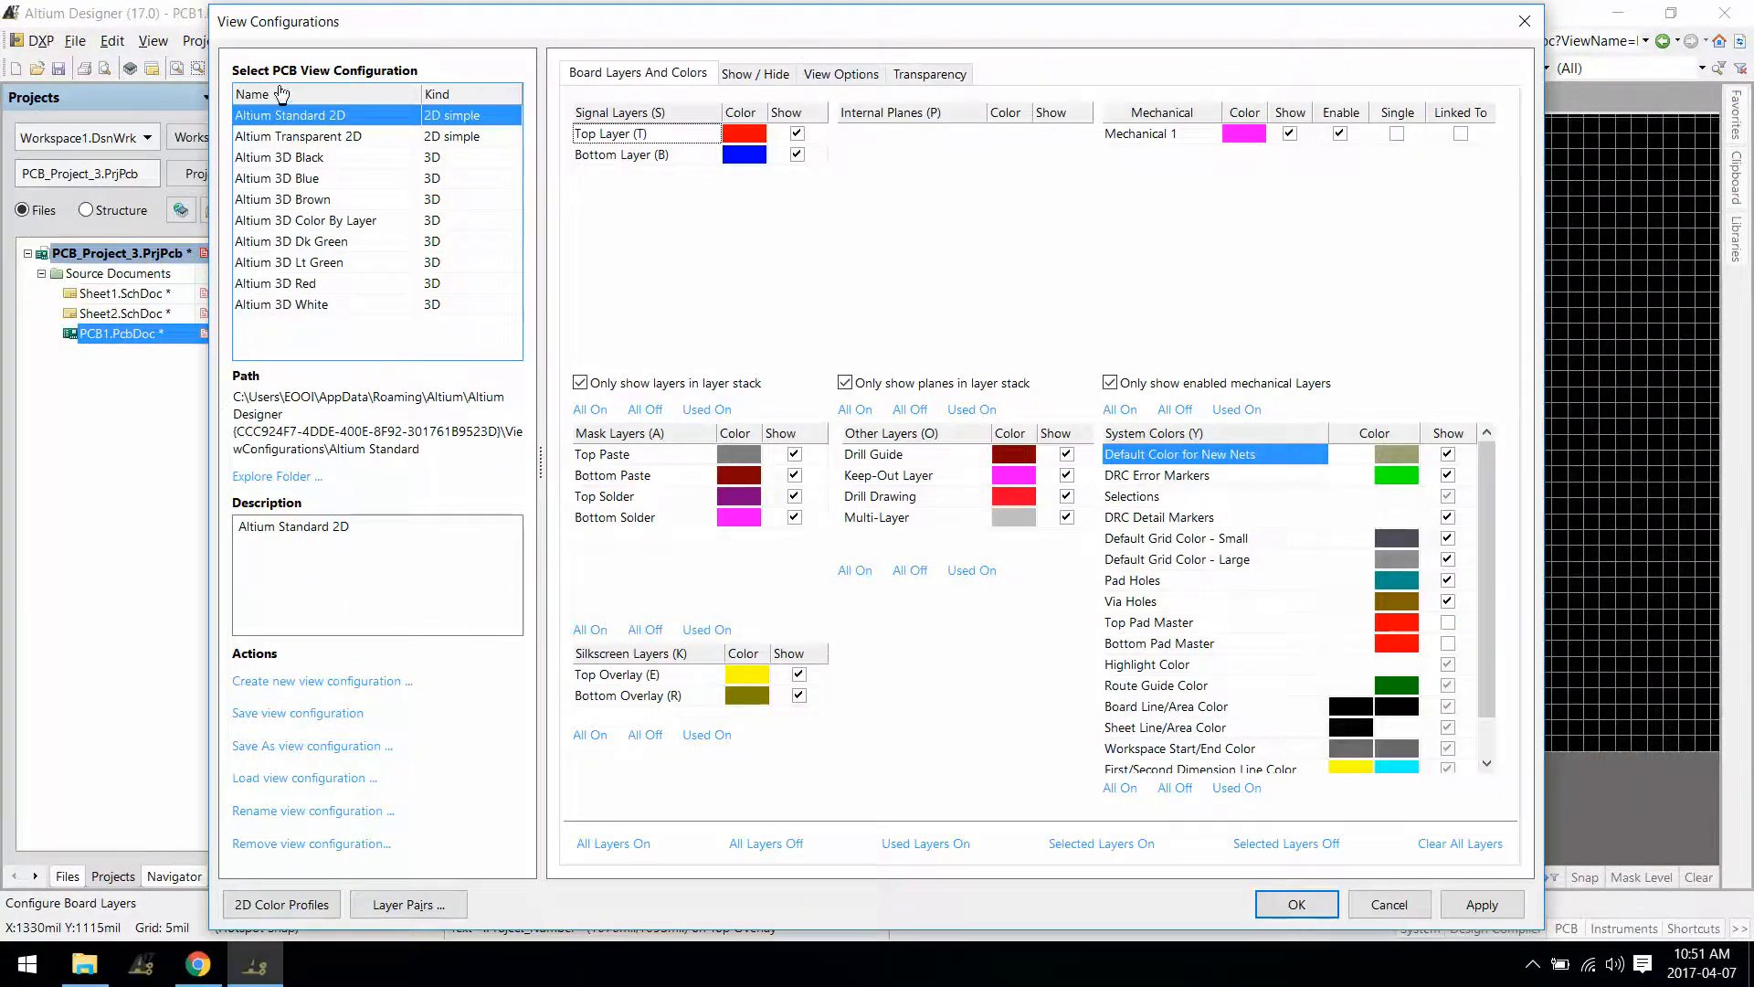
{"action": "key", "text": "Escape"}
{"action": "left_click", "coordinate": [307, 40]}
{"action": "left_click", "coordinate": [560, 294]}
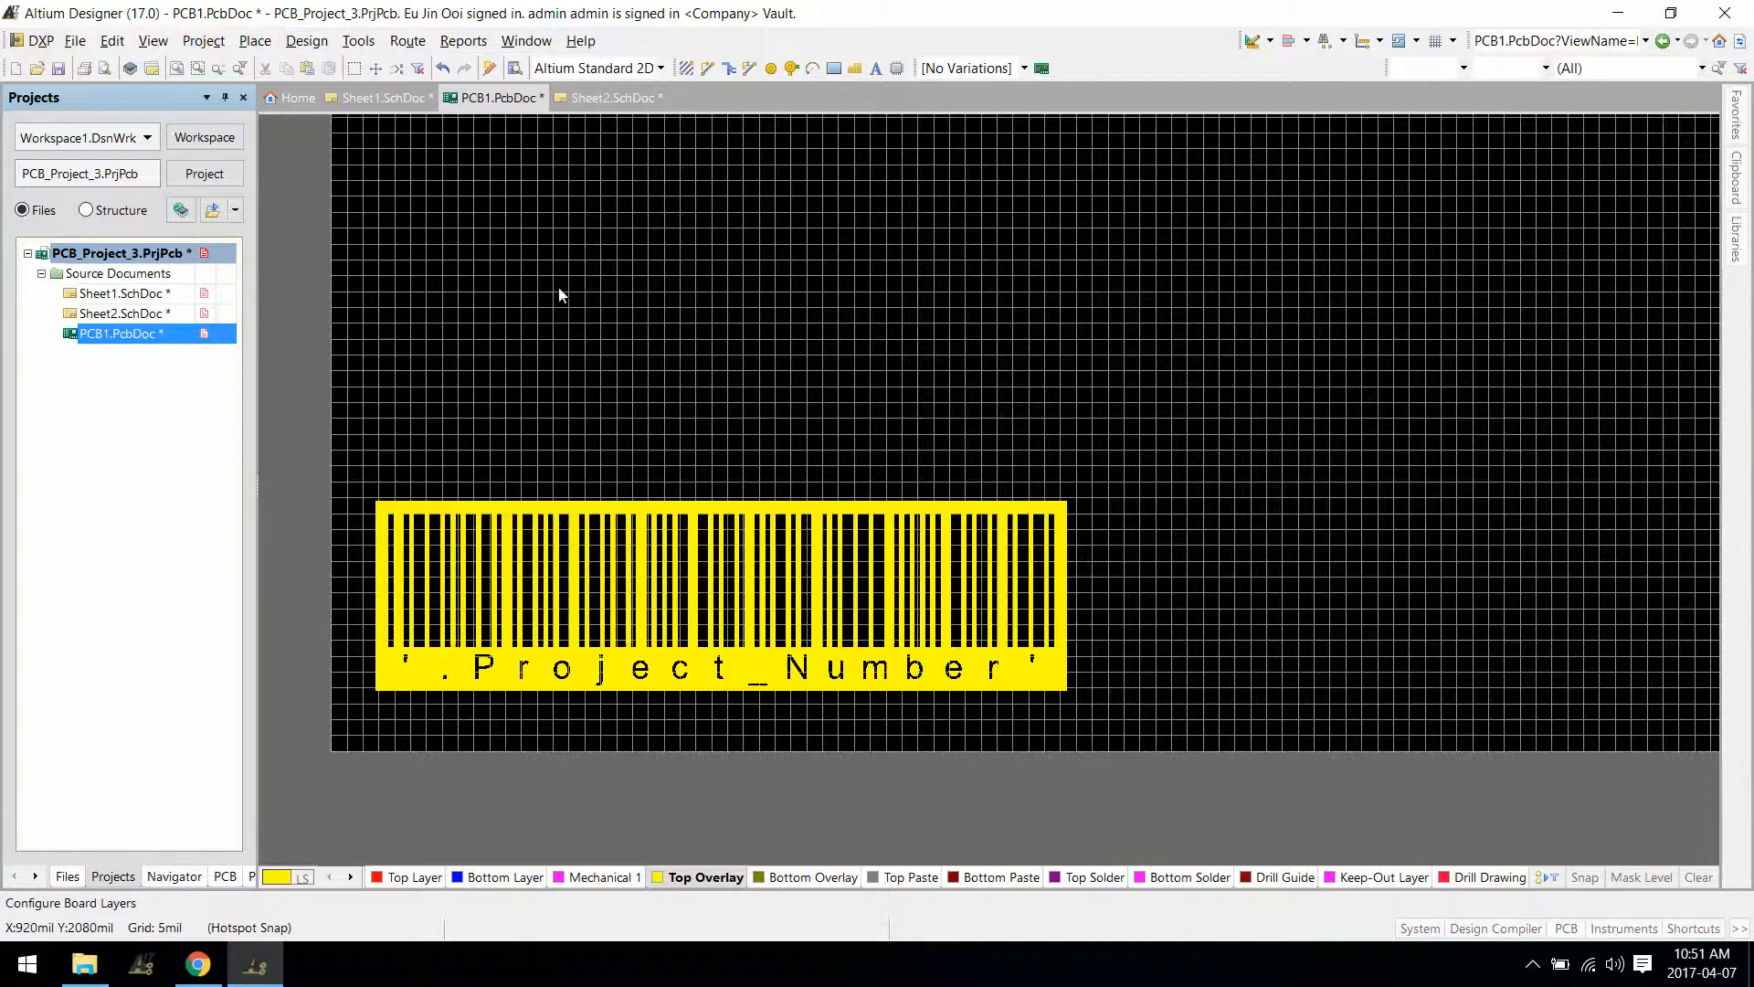
{"action": "left_click", "coordinate": [840, 73]}
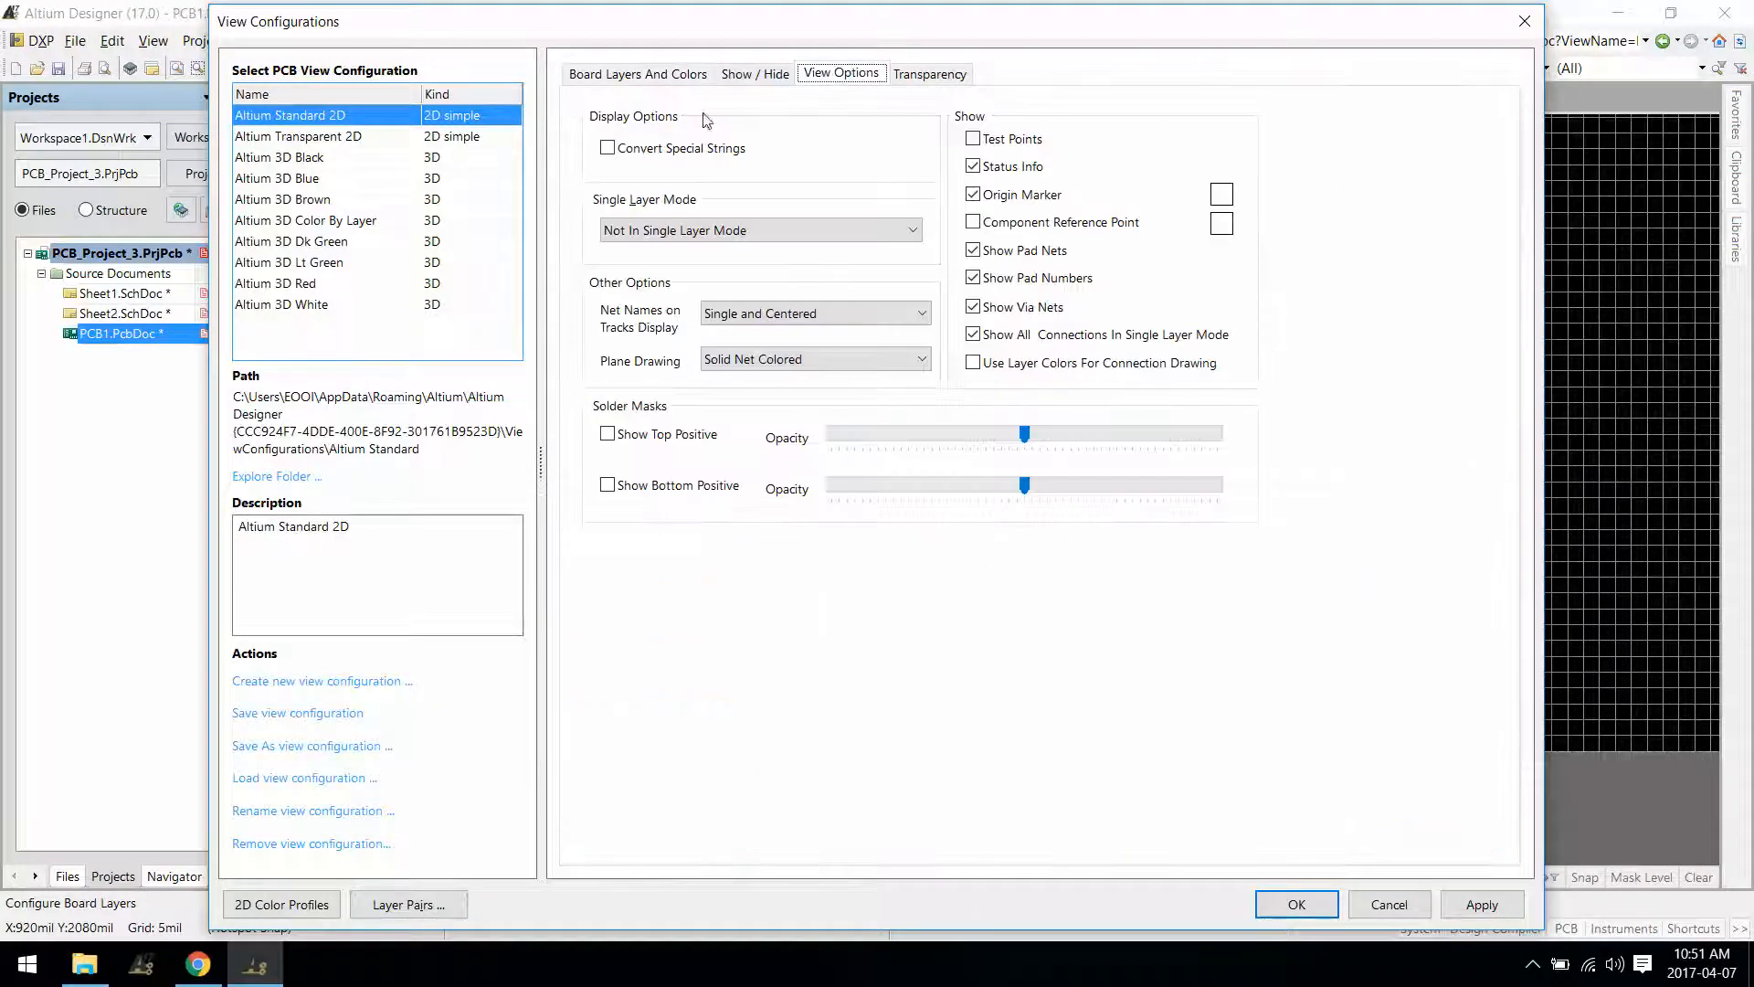
{"action": "left_click", "coordinate": [646, 151]}
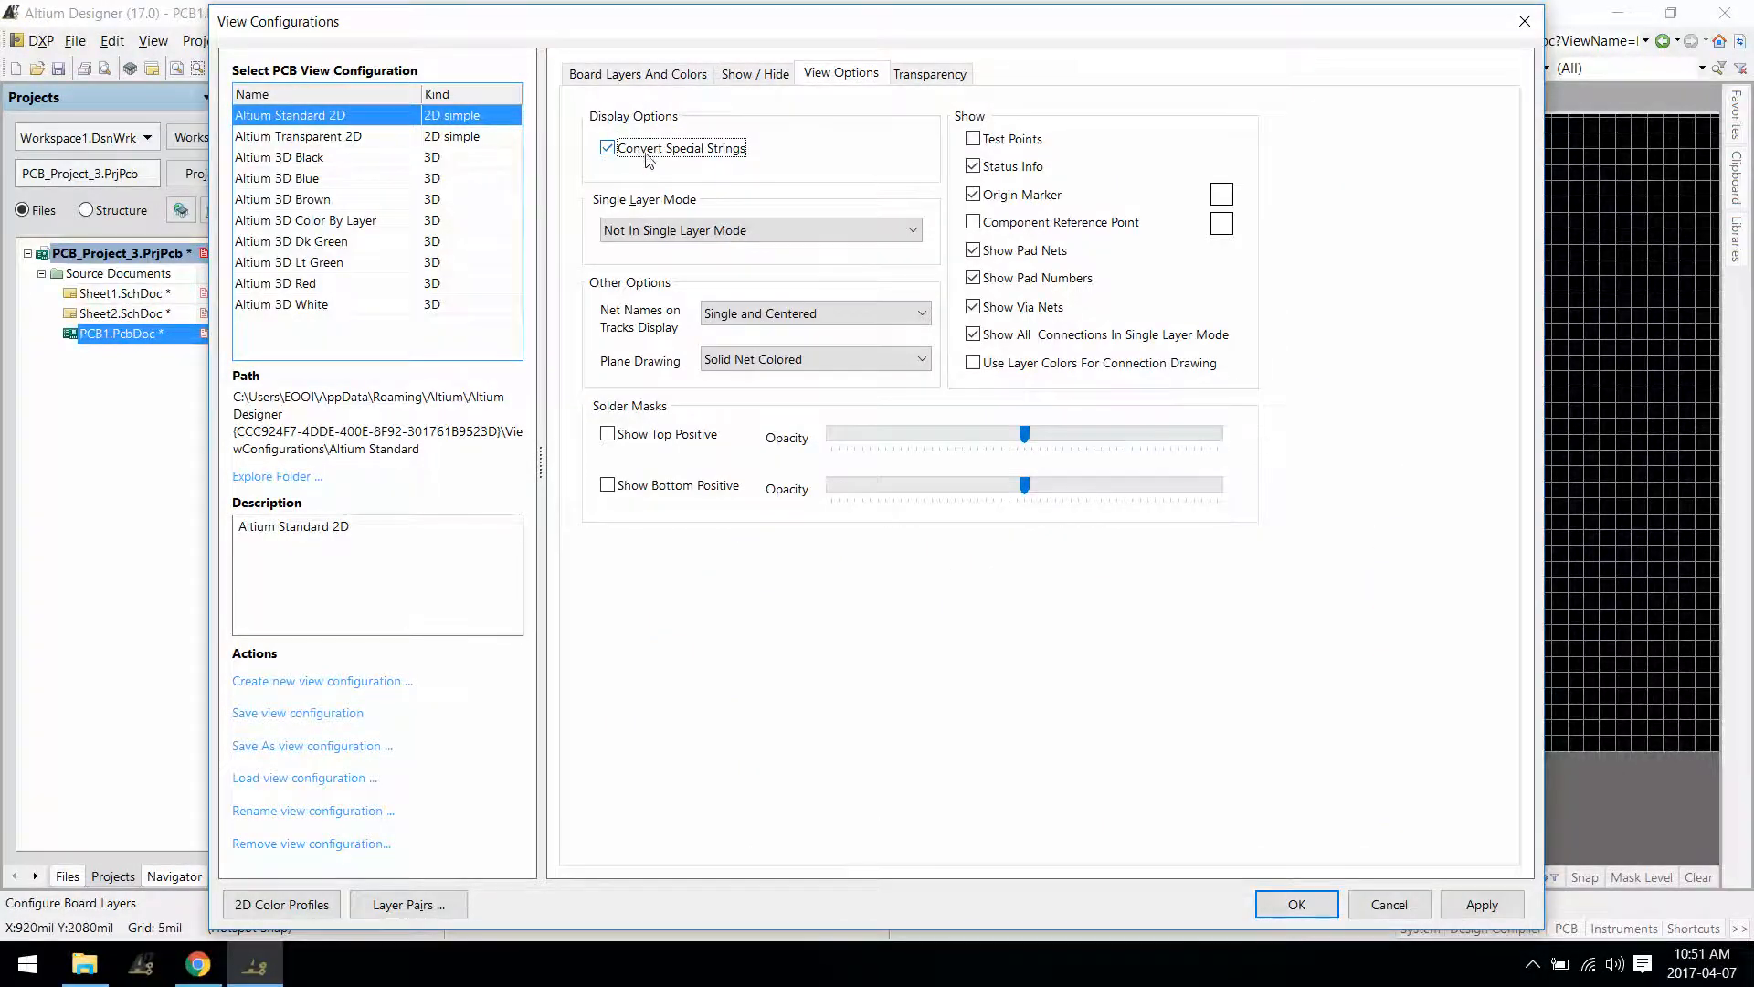
{"action": "left_click", "coordinate": [1297, 907]}
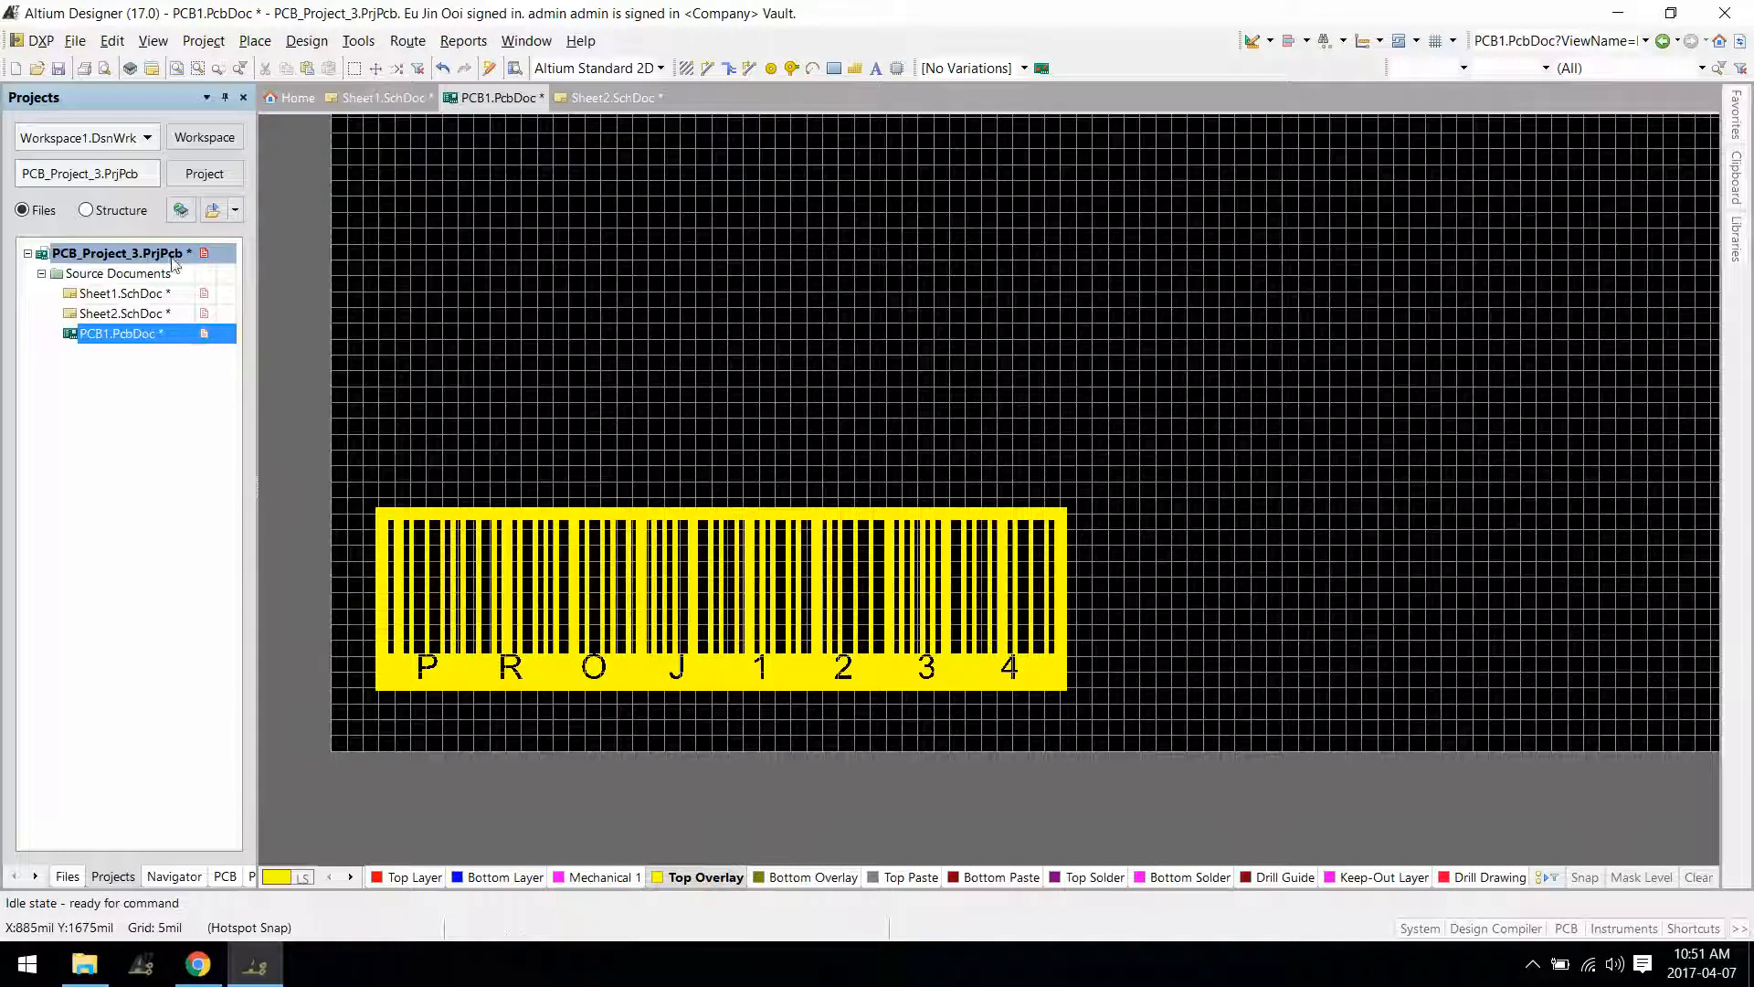
Set the value of the Project_Number project parameter to ABCD1234 and apply the project options.
{"action": "right_click", "coordinate": [173, 263]}
{"action": "left_click", "coordinate": [402, 831]}
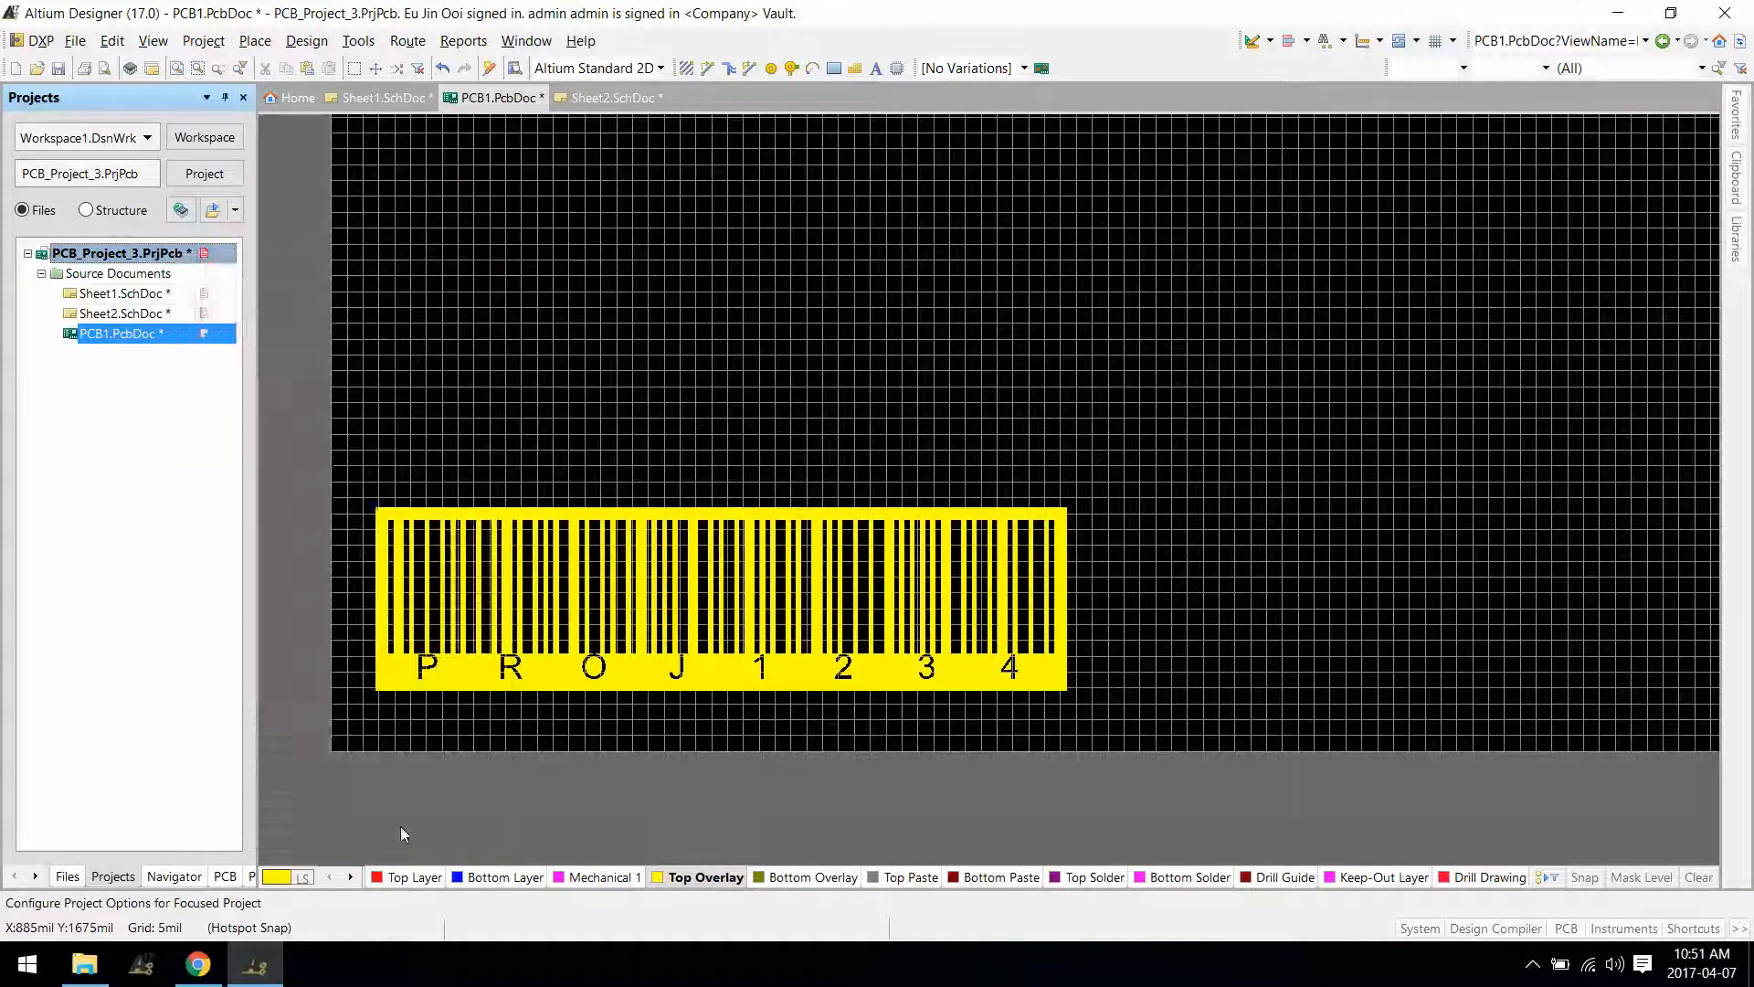
{"action": "left_click", "coordinate": [772, 194]}
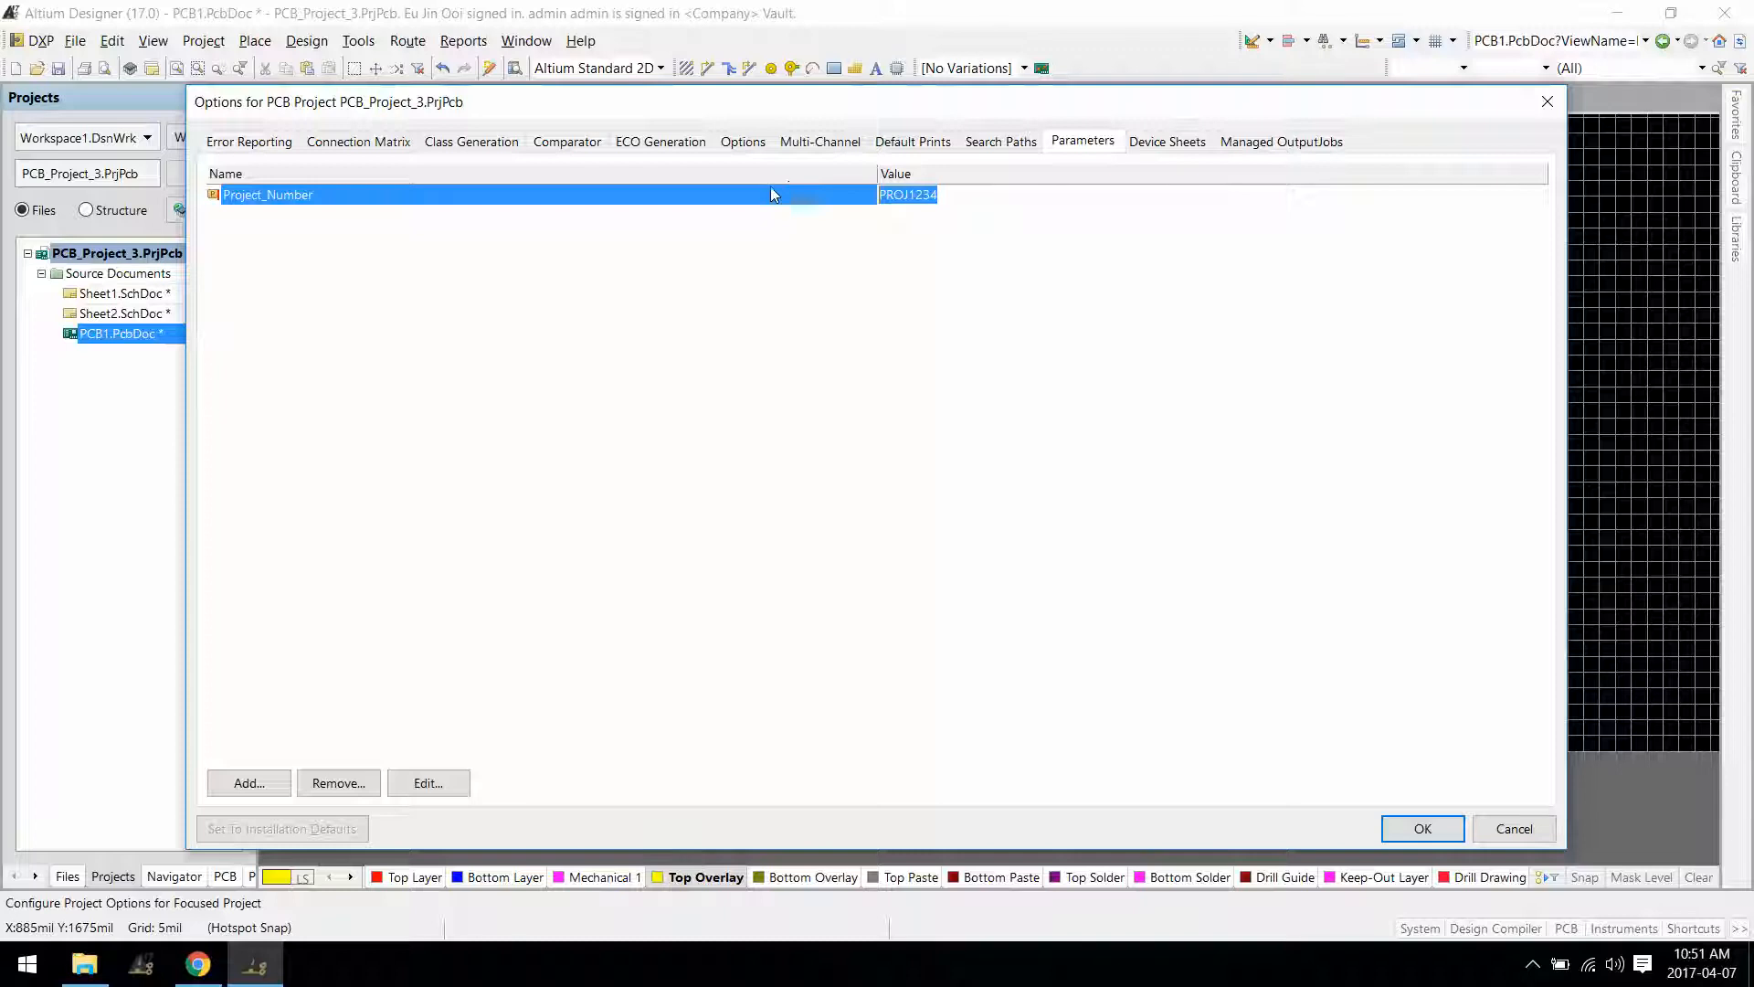
{"action": "type", "text": "ABCD1234"}
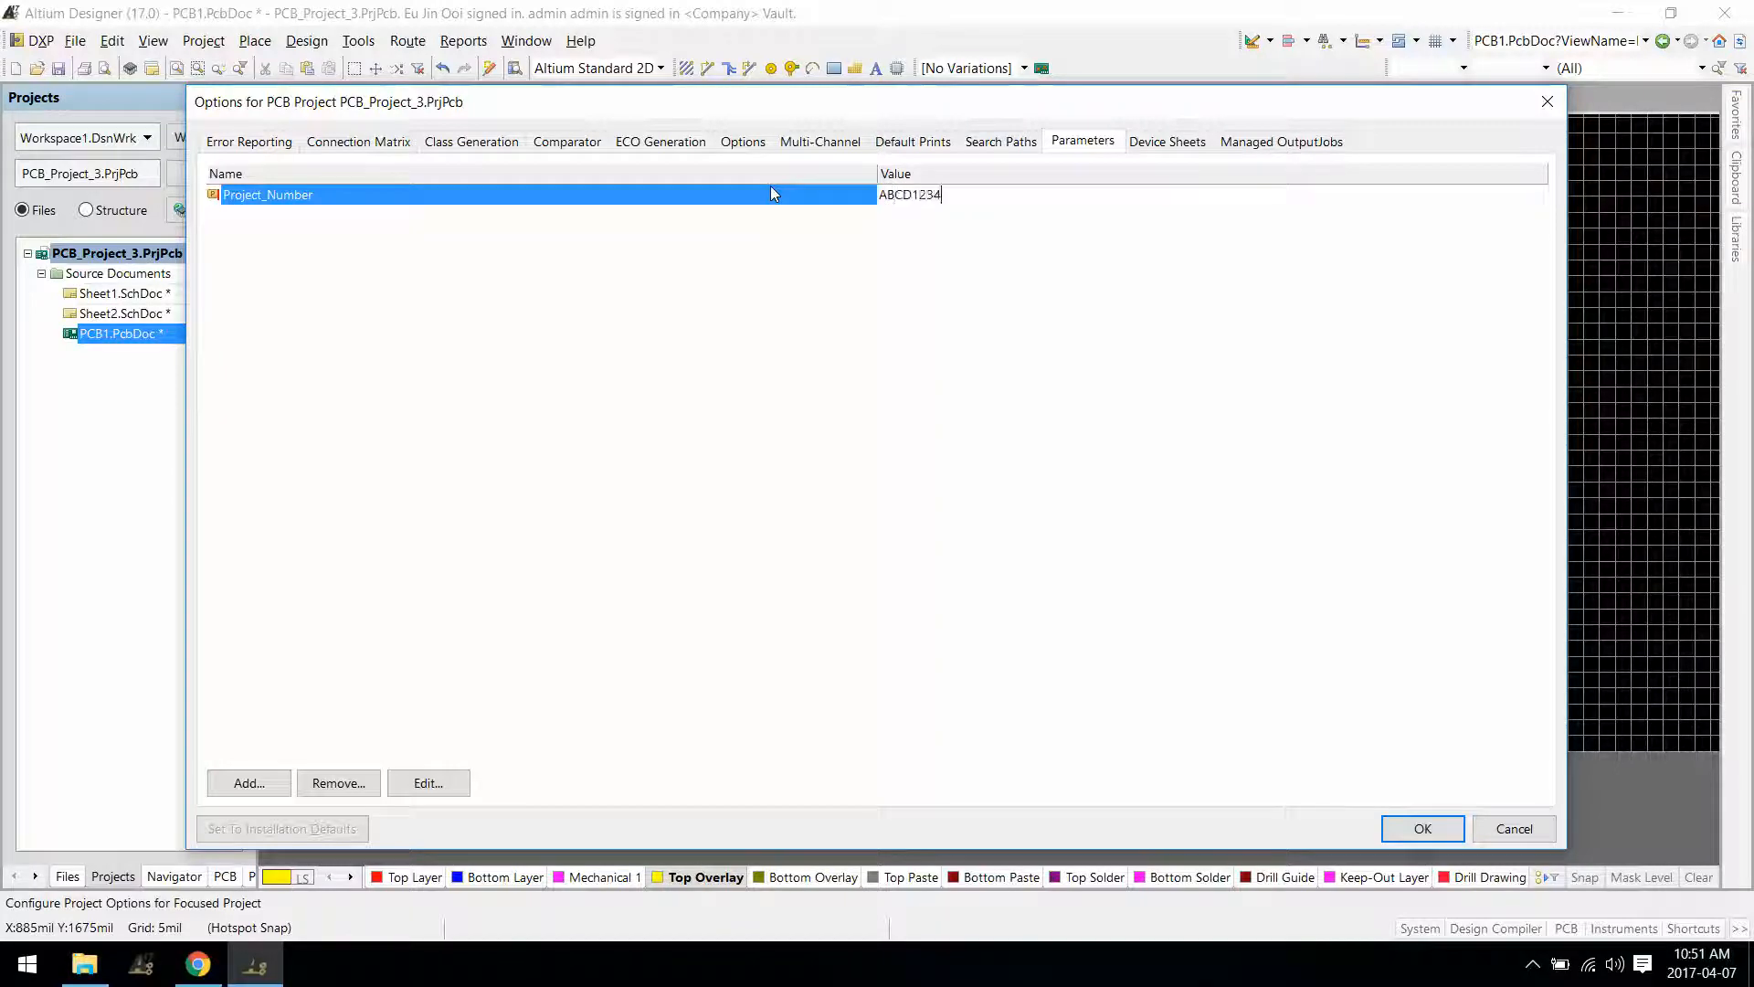
{"action": "key", "text": "Return"}
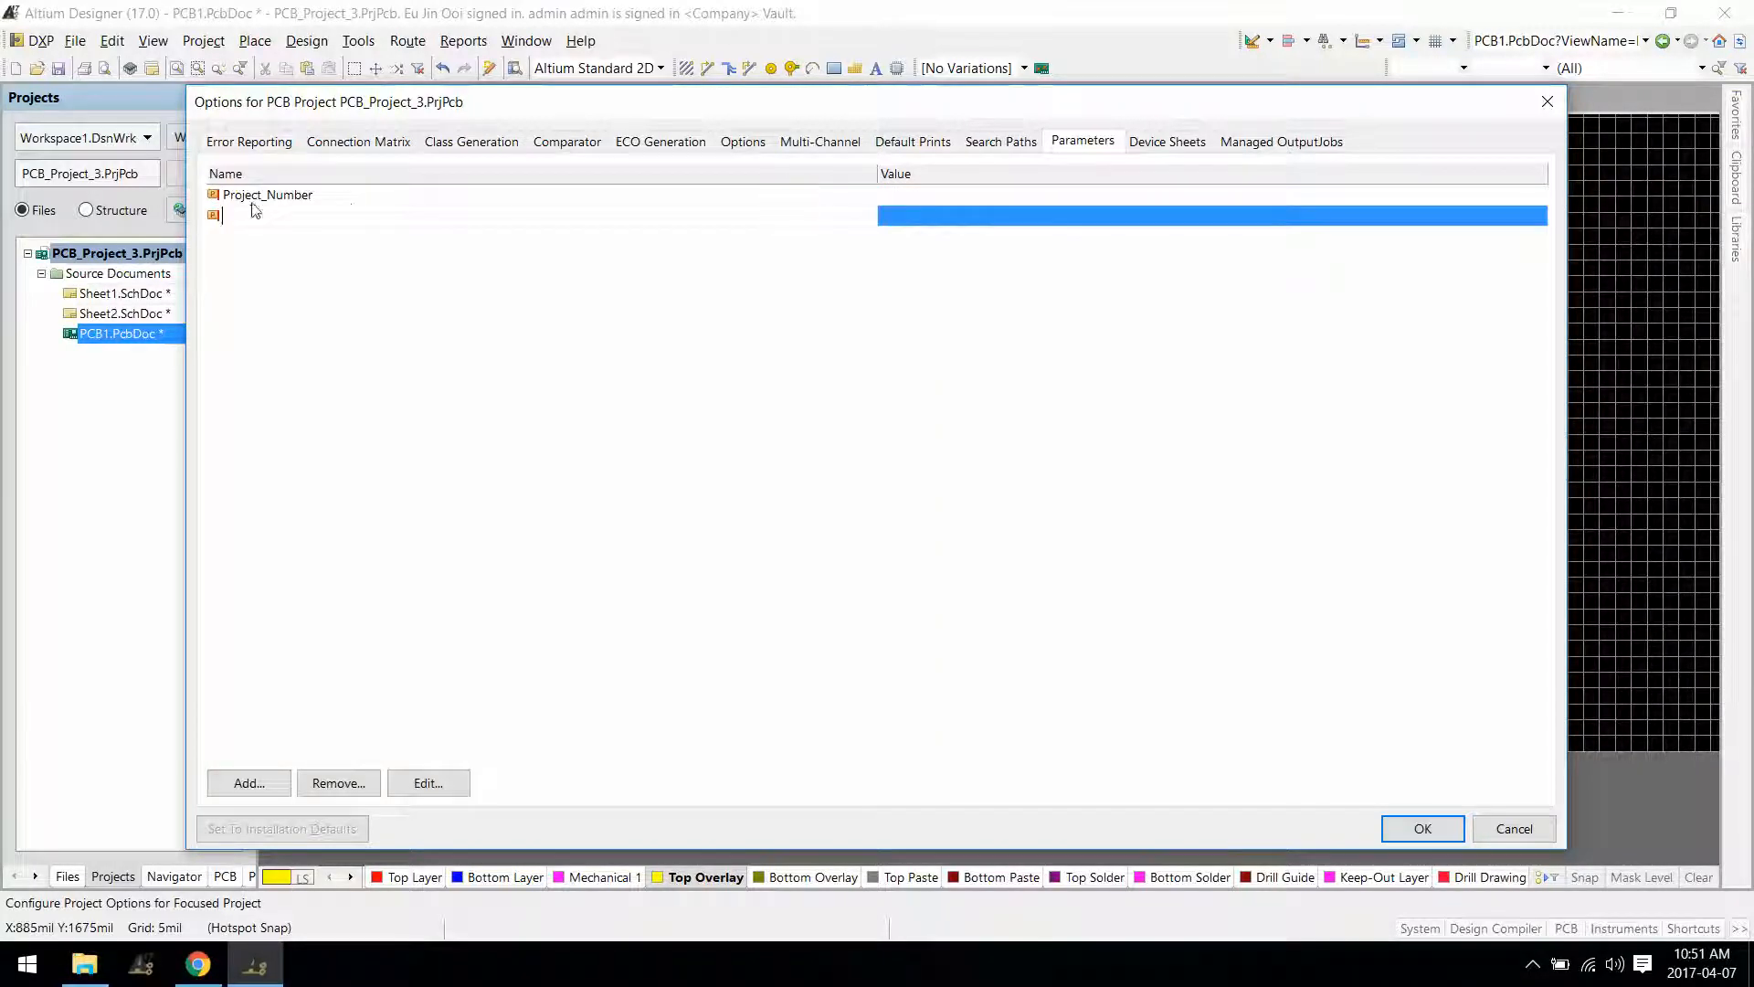
{"action": "left_click", "coordinate": [337, 788]}
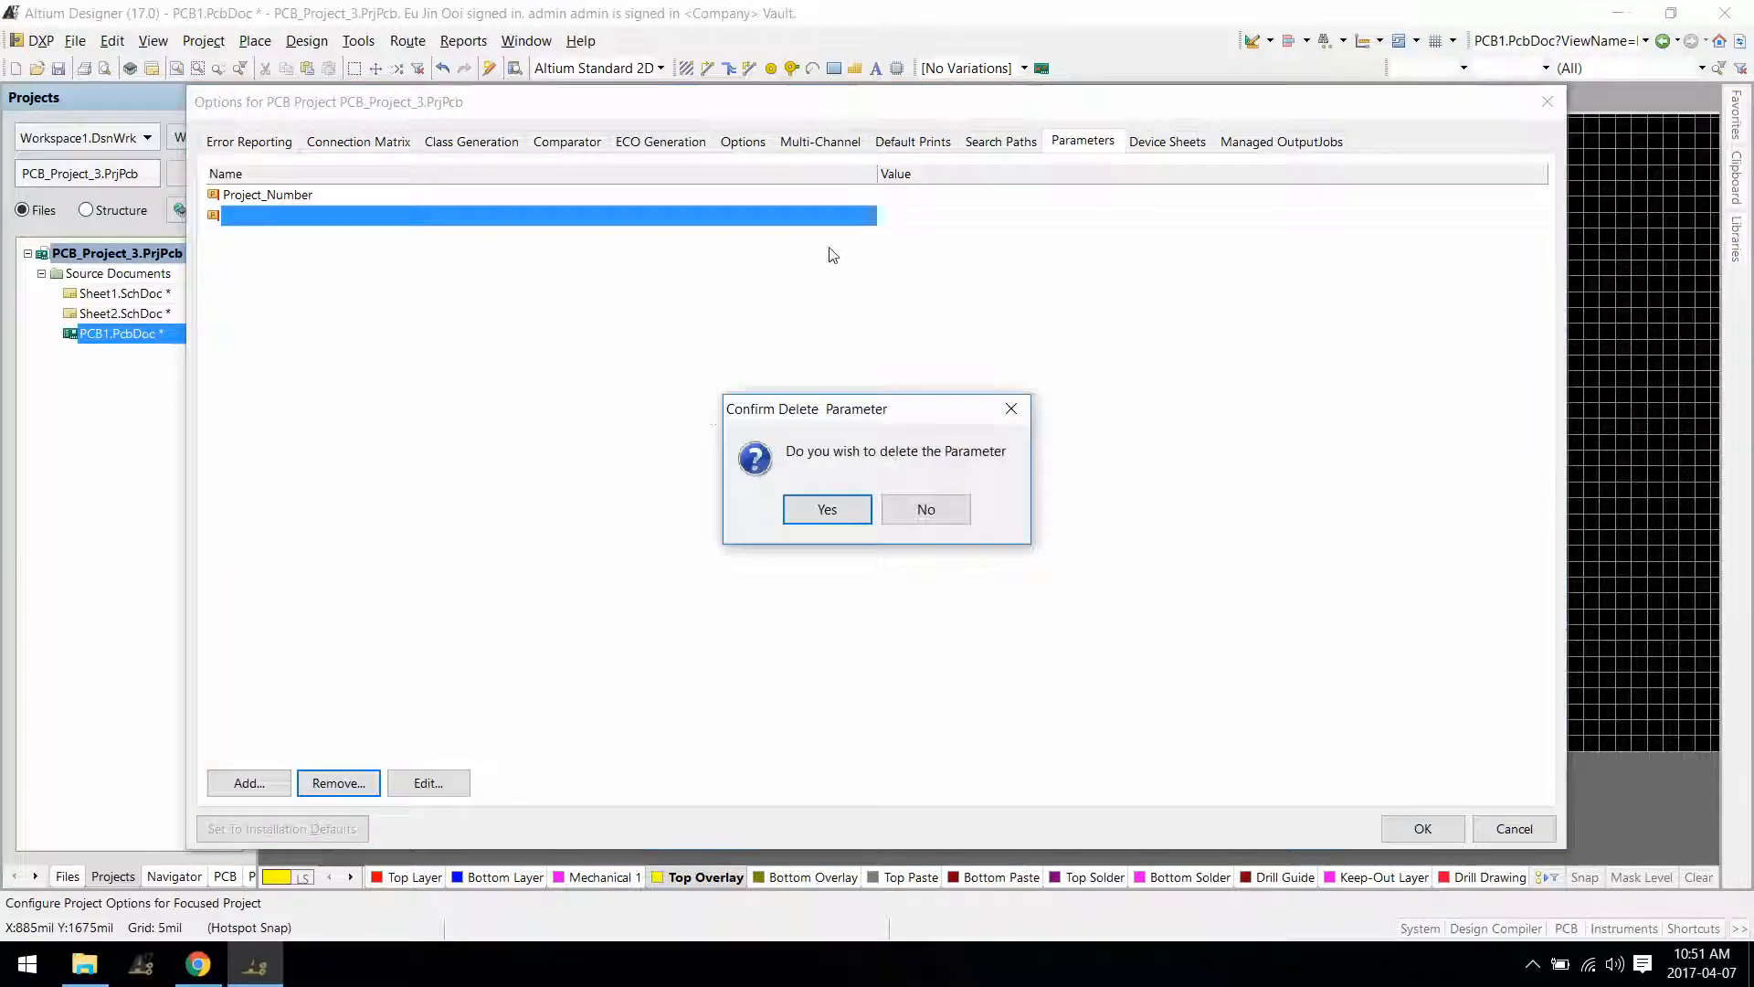
{"action": "left_click", "coordinate": [824, 506]}
{"action": "type", "text": "A"}
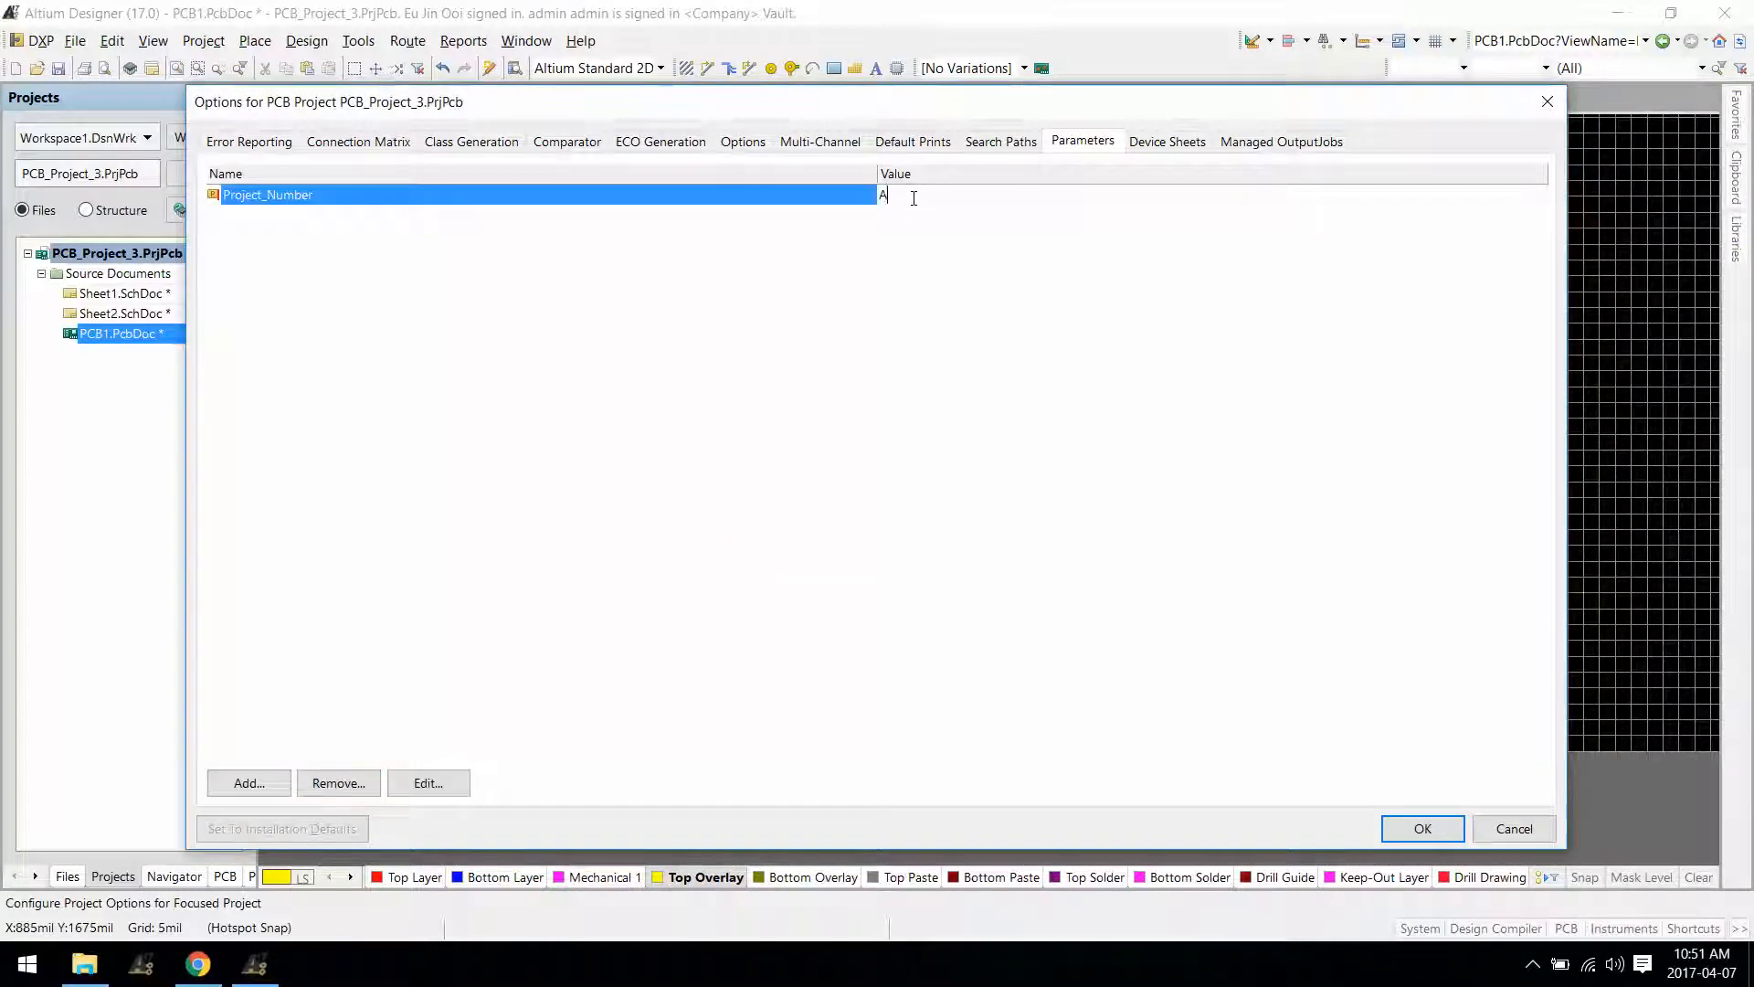
{"action": "type", "text": "BCD1234"}
{"action": "left_click", "coordinate": [1423, 828]}
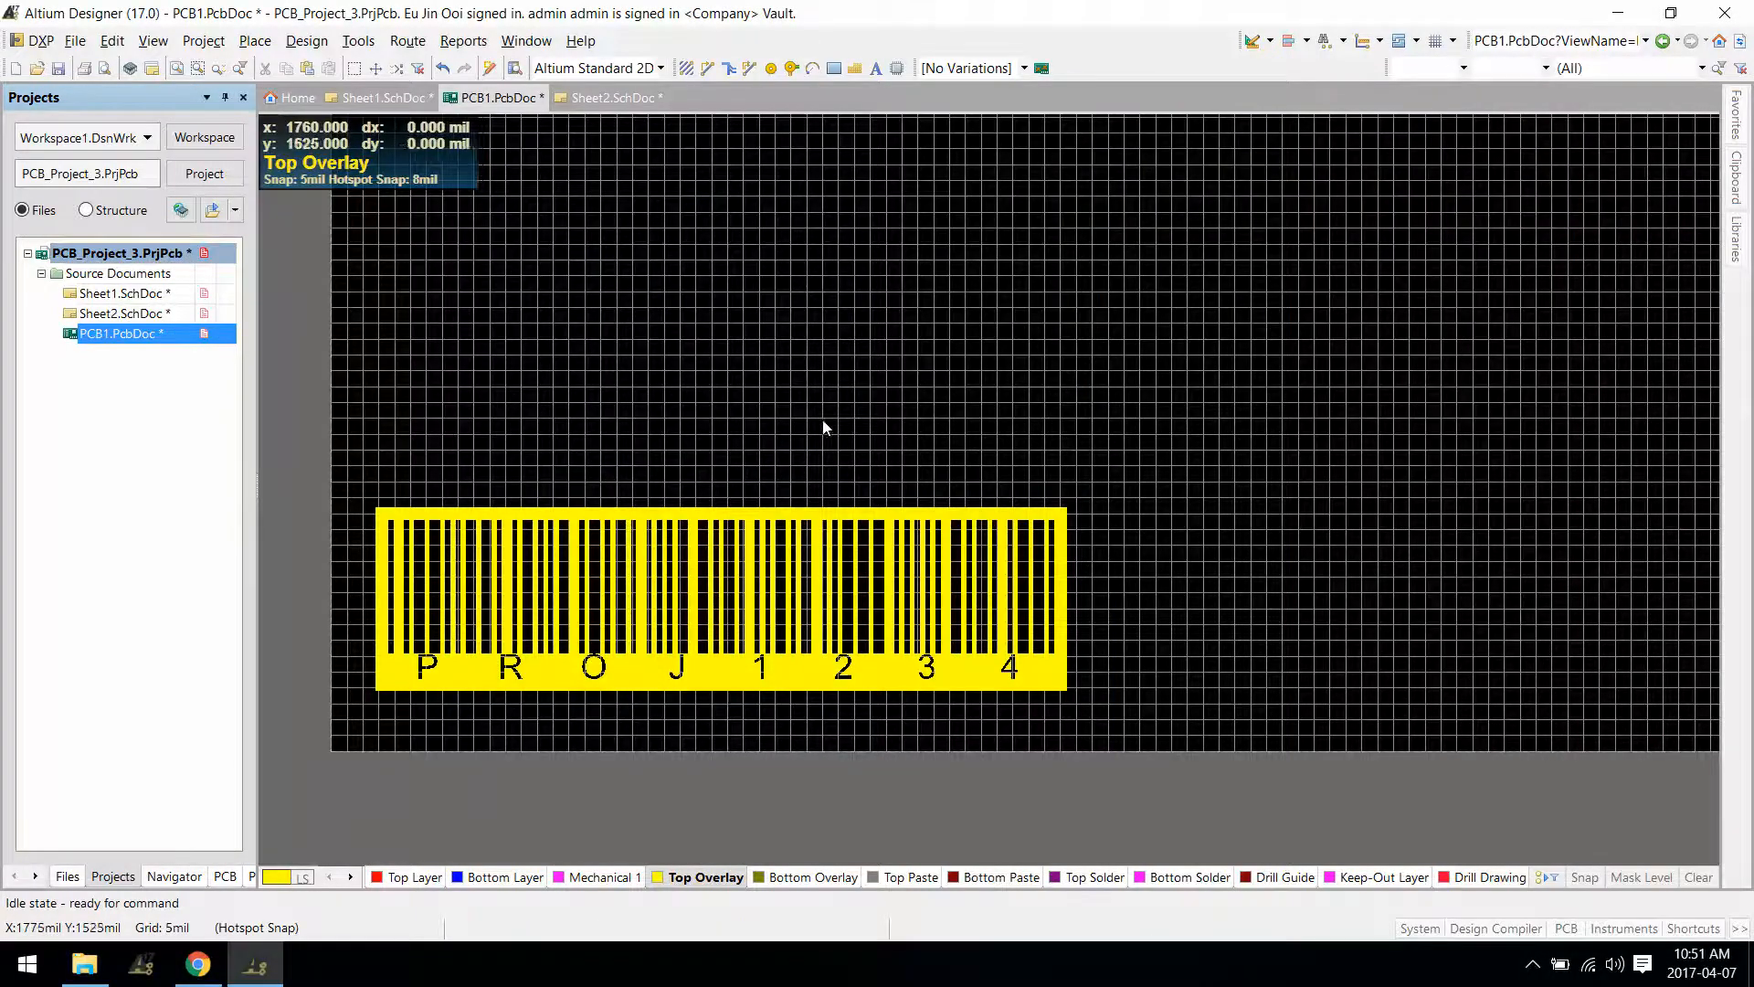
{"action": "scroll", "coordinate": [824, 427], "scroll_direction": "down", "scroll_amount": 2, "text": "ctrl"}
{"action": "scroll", "coordinate": [651, 493], "scroll_direction": "up", "scroll_amount": 1, "text": "ctrl"}
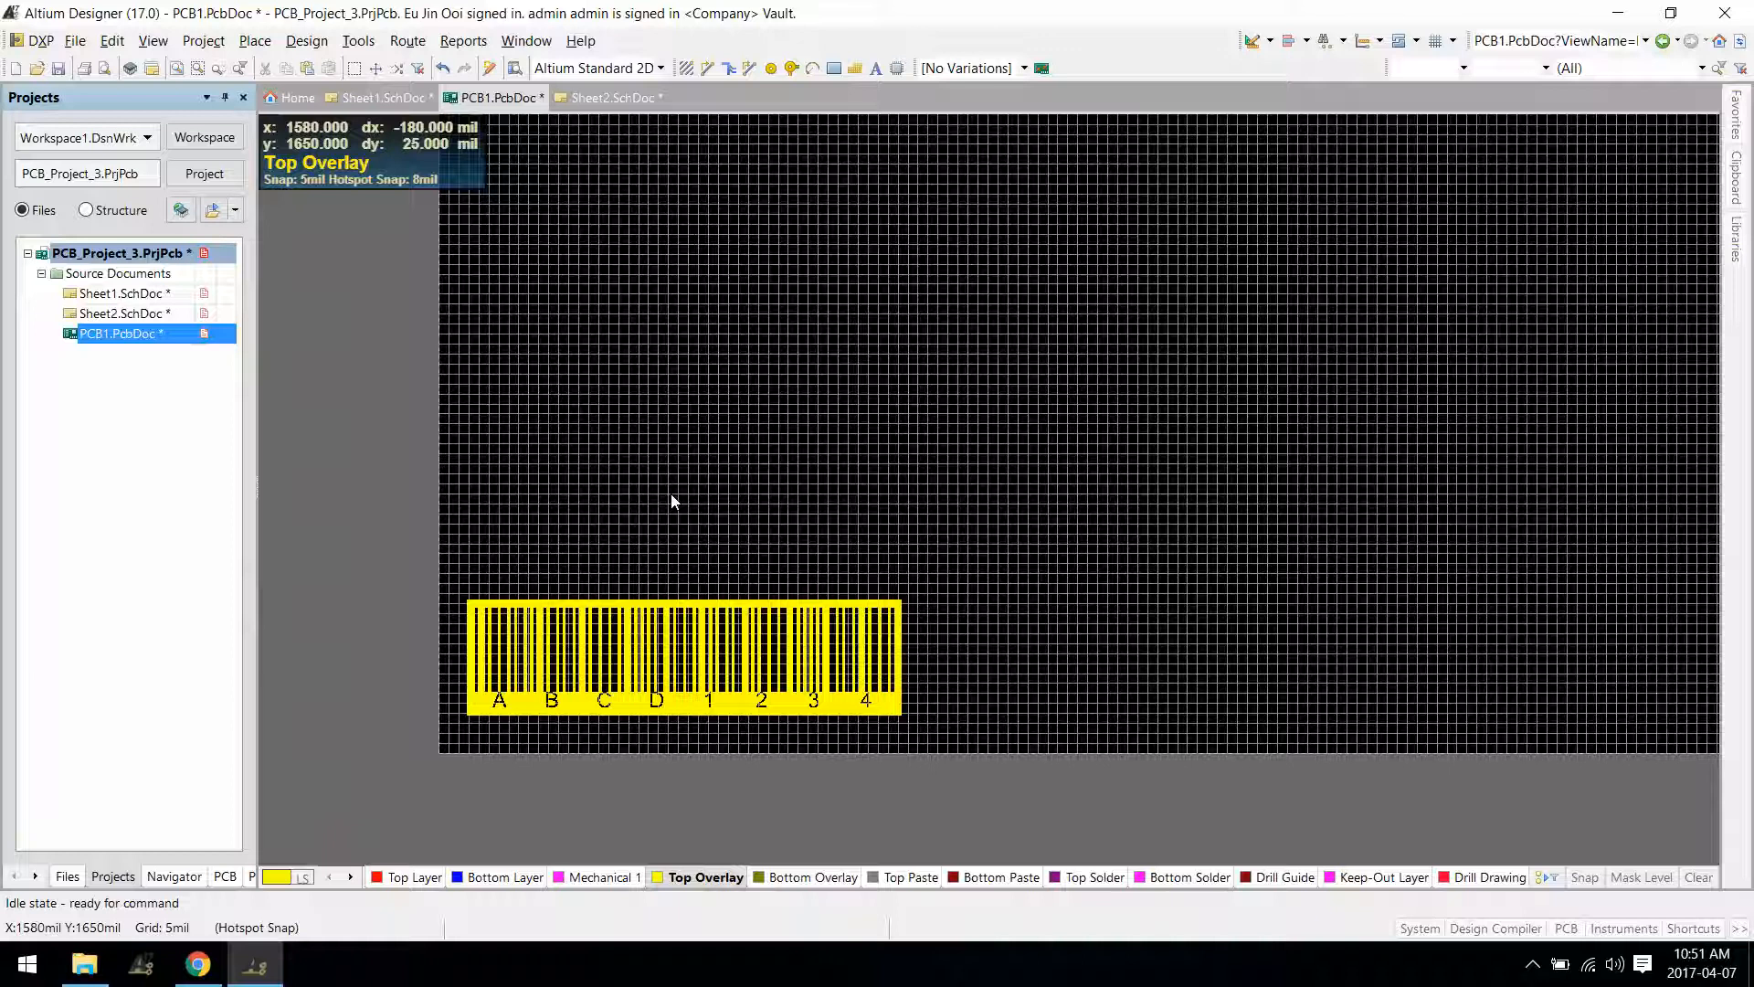
Review the contents of Sheet1.SchDoc, Sheet2.SchDoc and PCB1.PcbDoc in the project.
{"action": "double_click", "coordinate": [212, 293]}
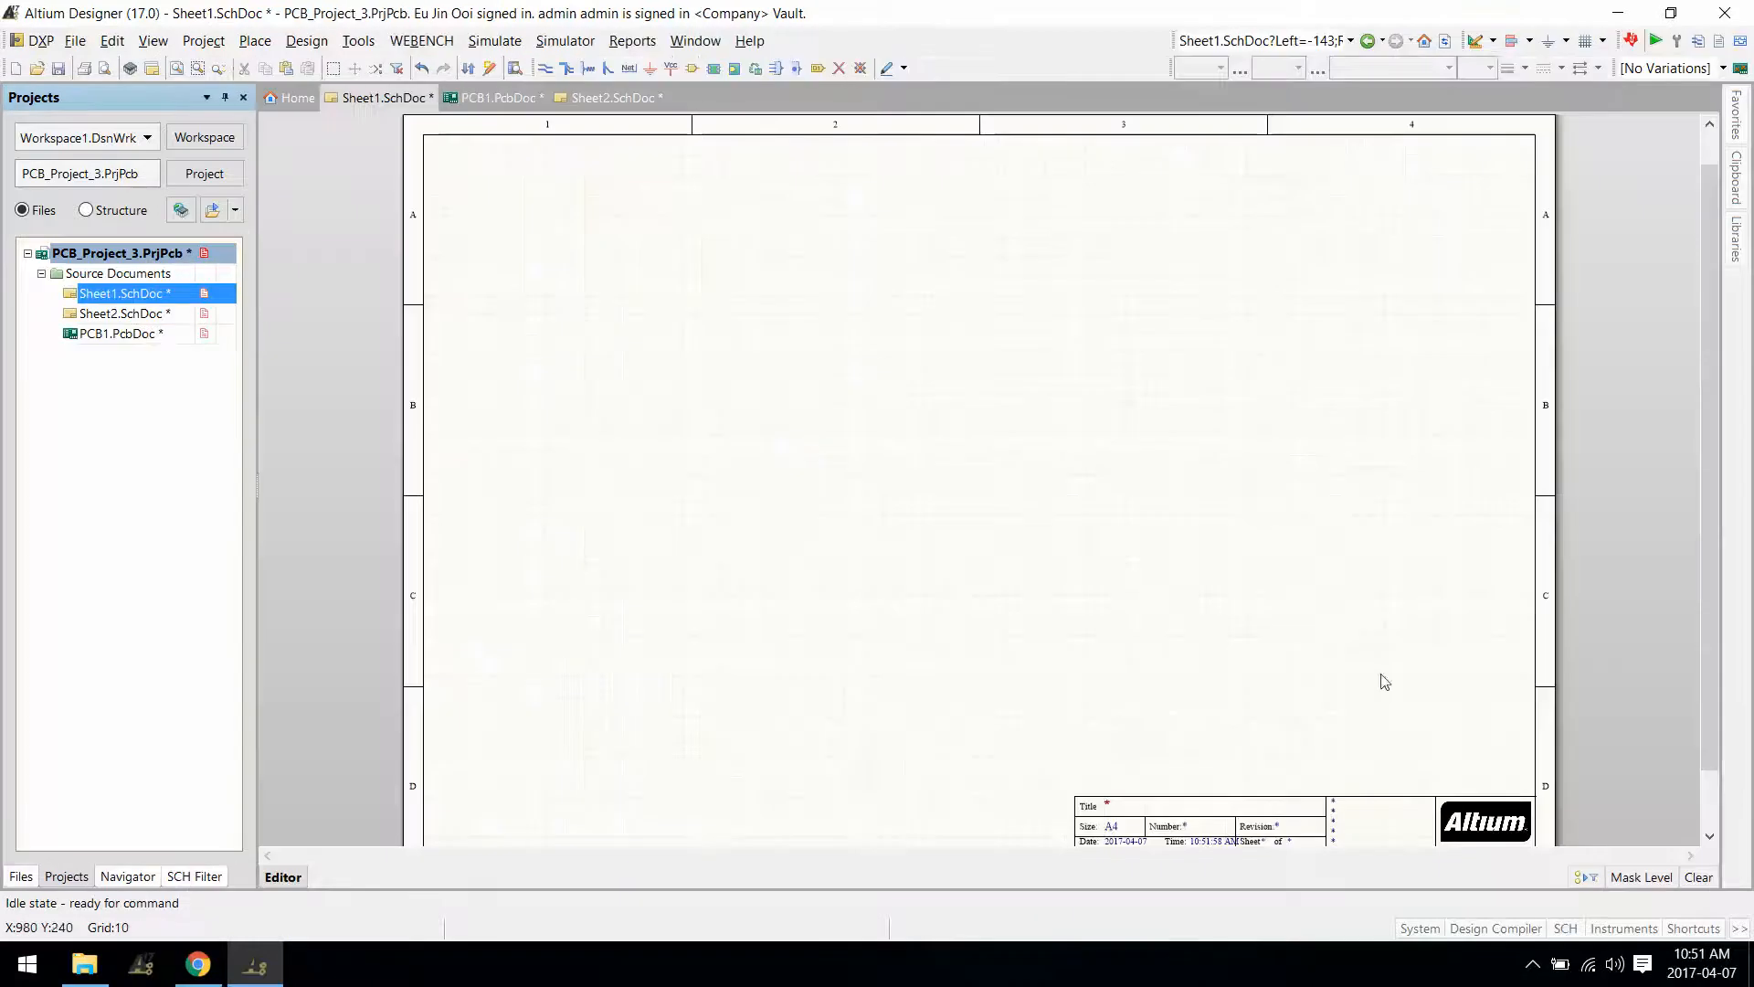
{"action": "left_click", "coordinate": [128, 315]}
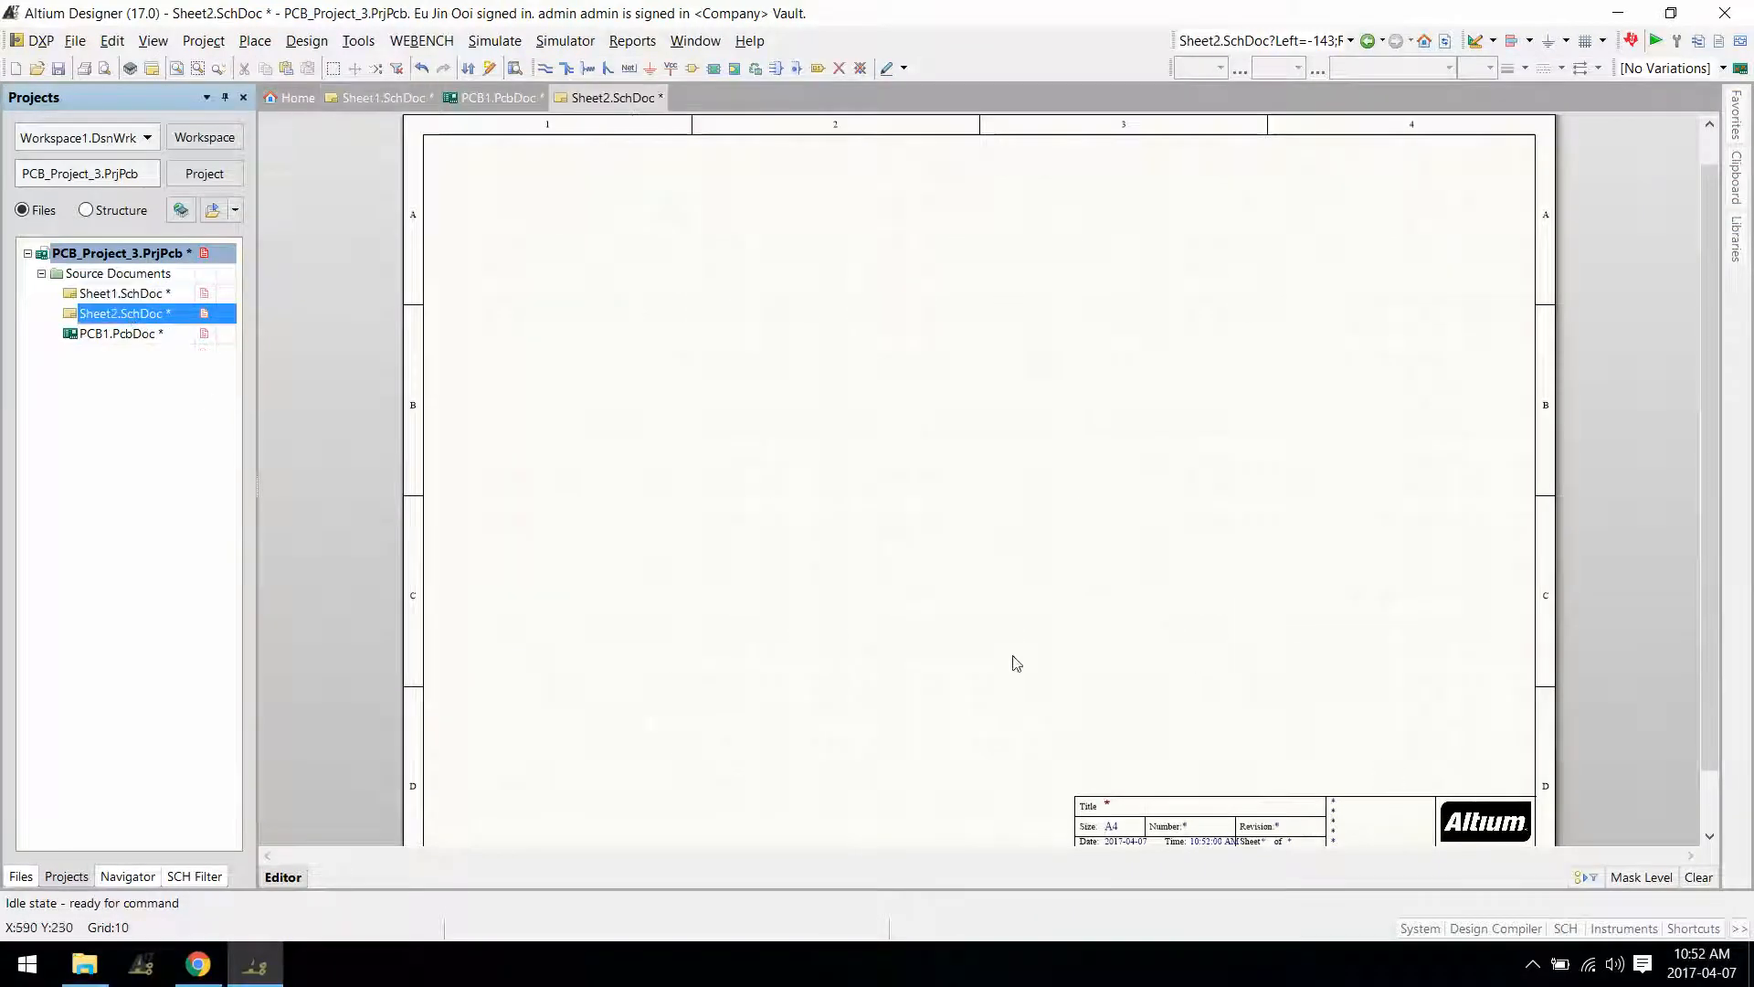
{"action": "left_click", "coordinate": [155, 336]}
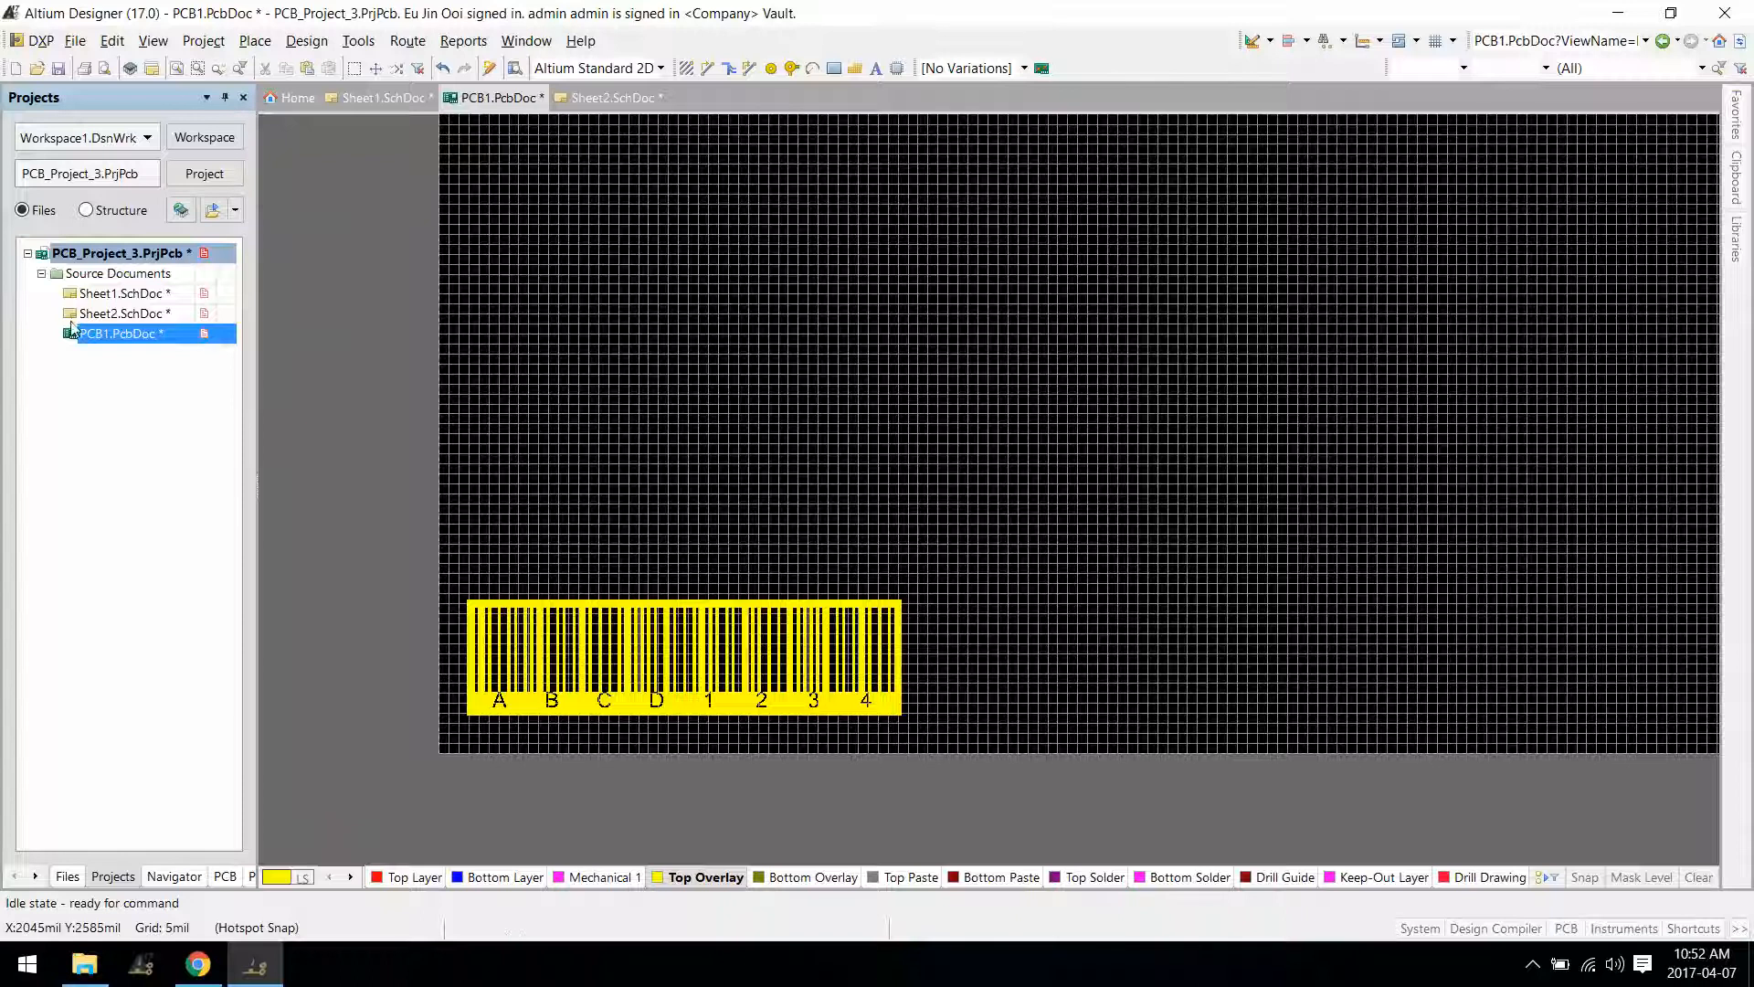
{"action": "left_click", "coordinate": [117, 293]}
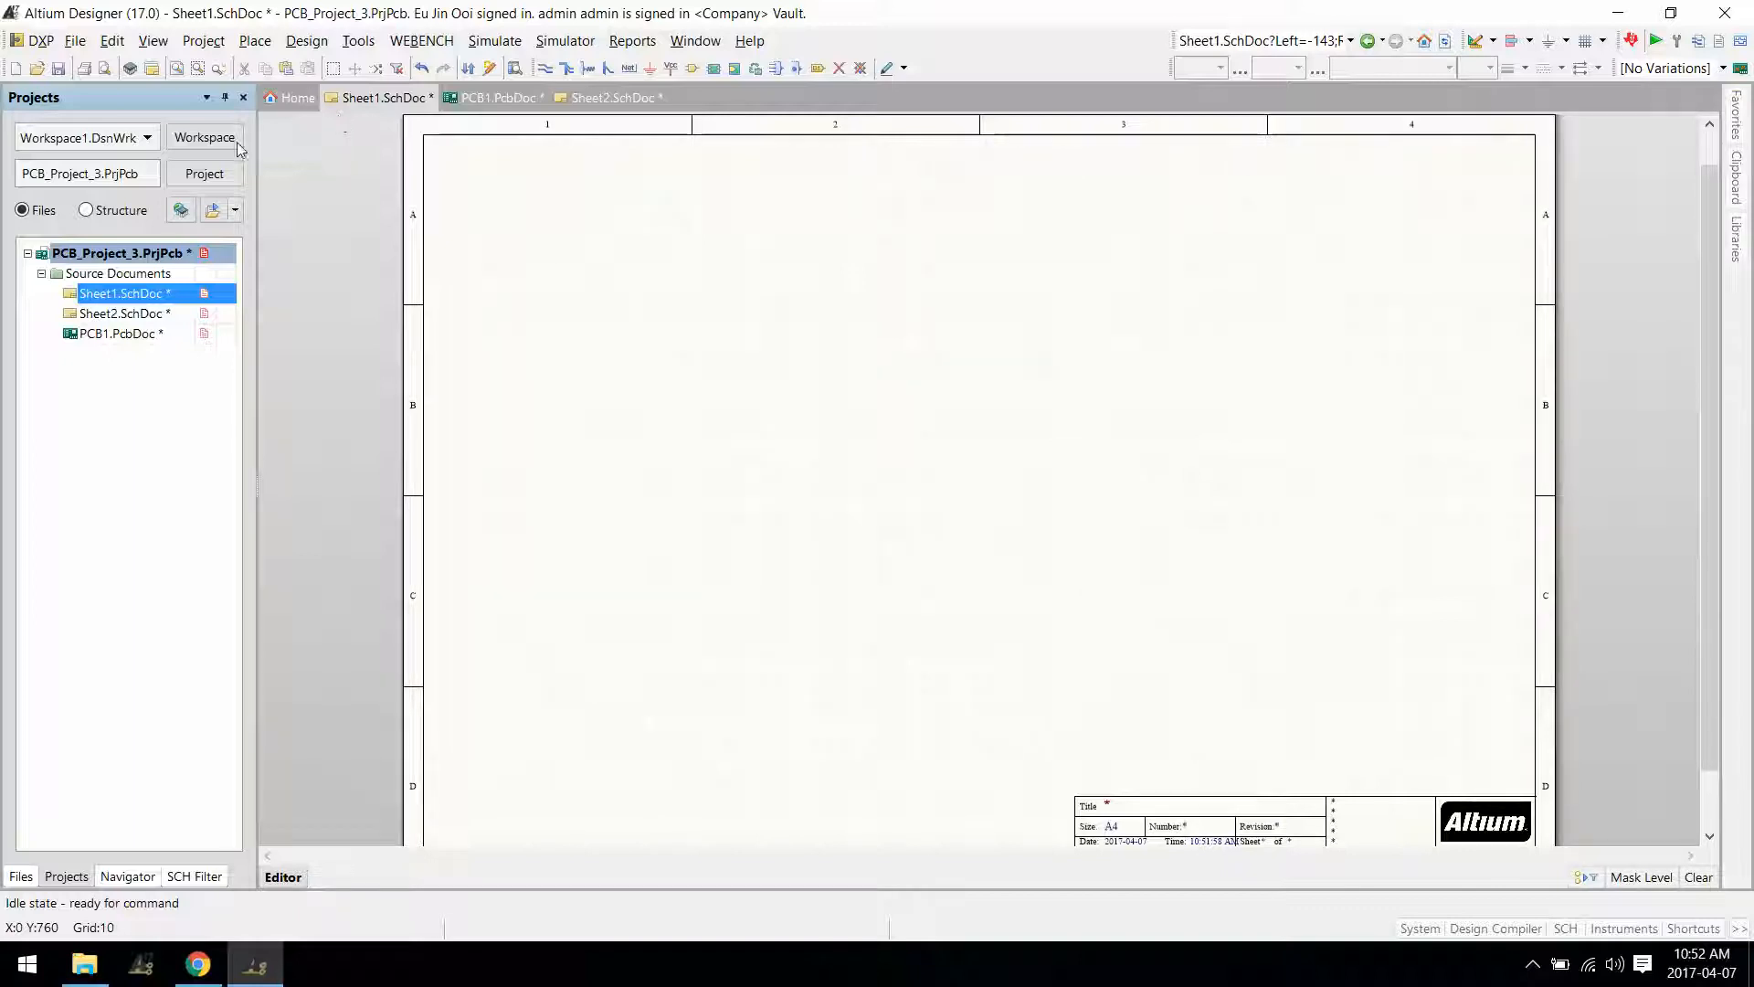
Save all project documents in the PCB_Project_3 folder, keeping the file names Sheet1.SchDoc and Sheet2.SchDoc for the schematic sheets.
{"action": "right_click", "coordinate": [164, 253]}
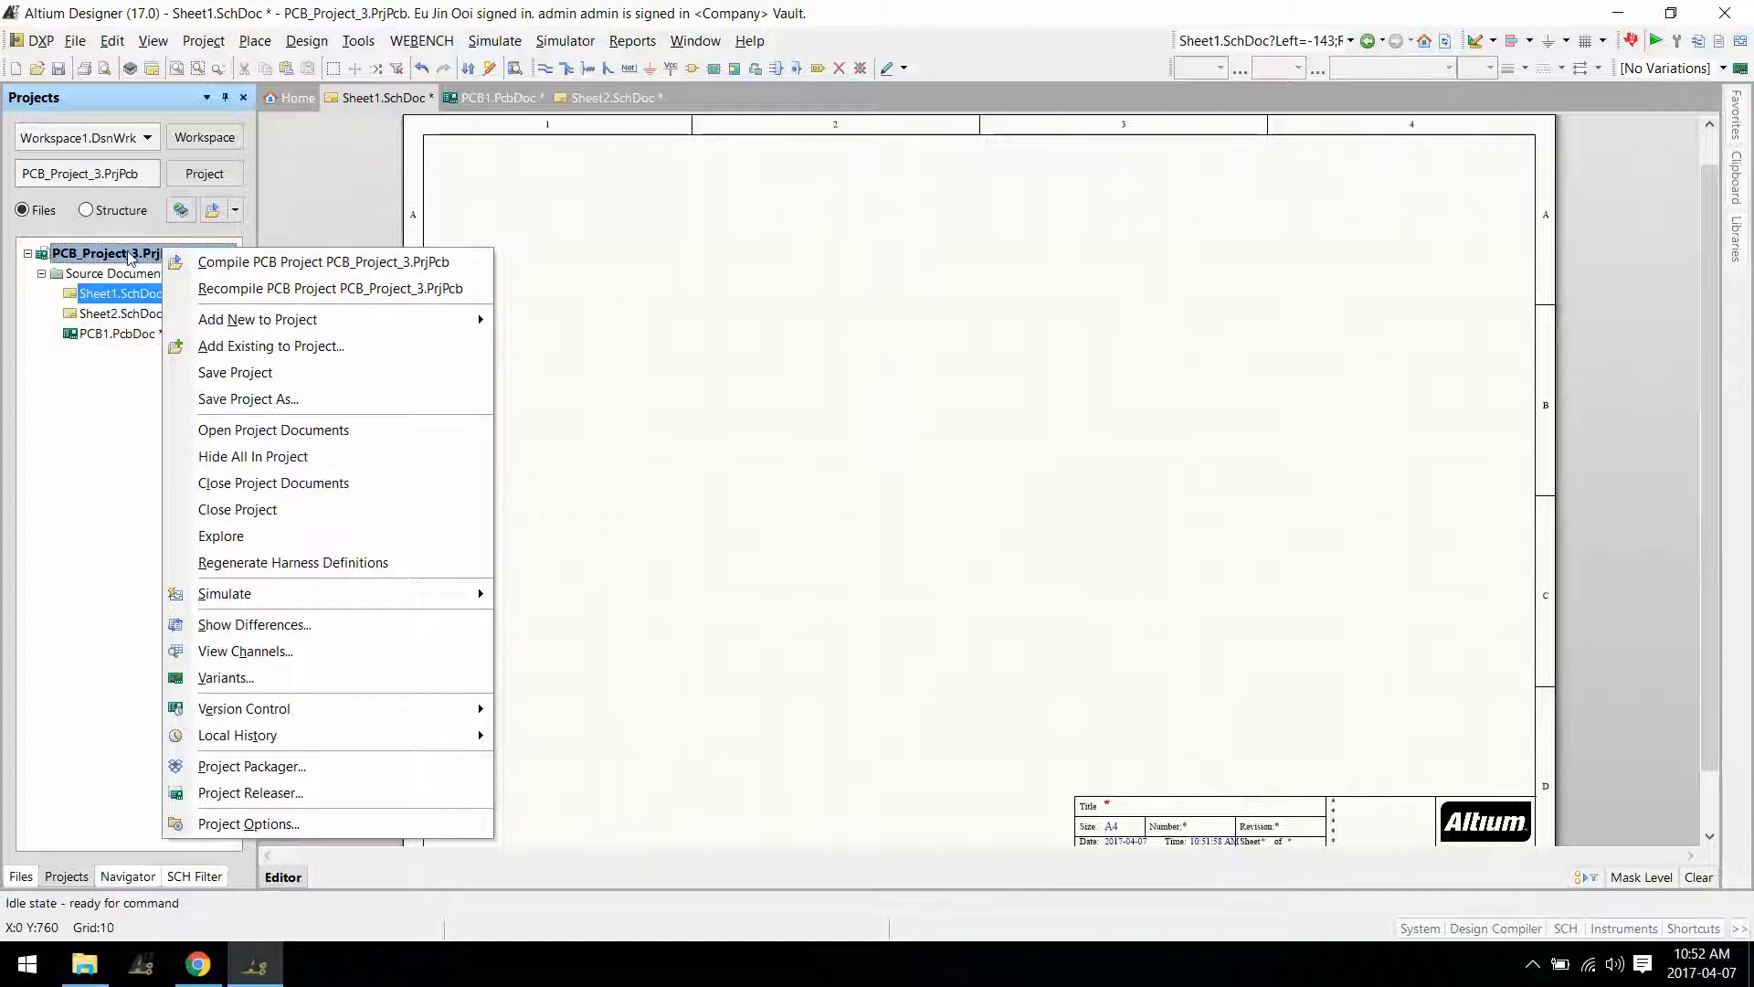
{"action": "left_click", "coordinate": [220, 45]}
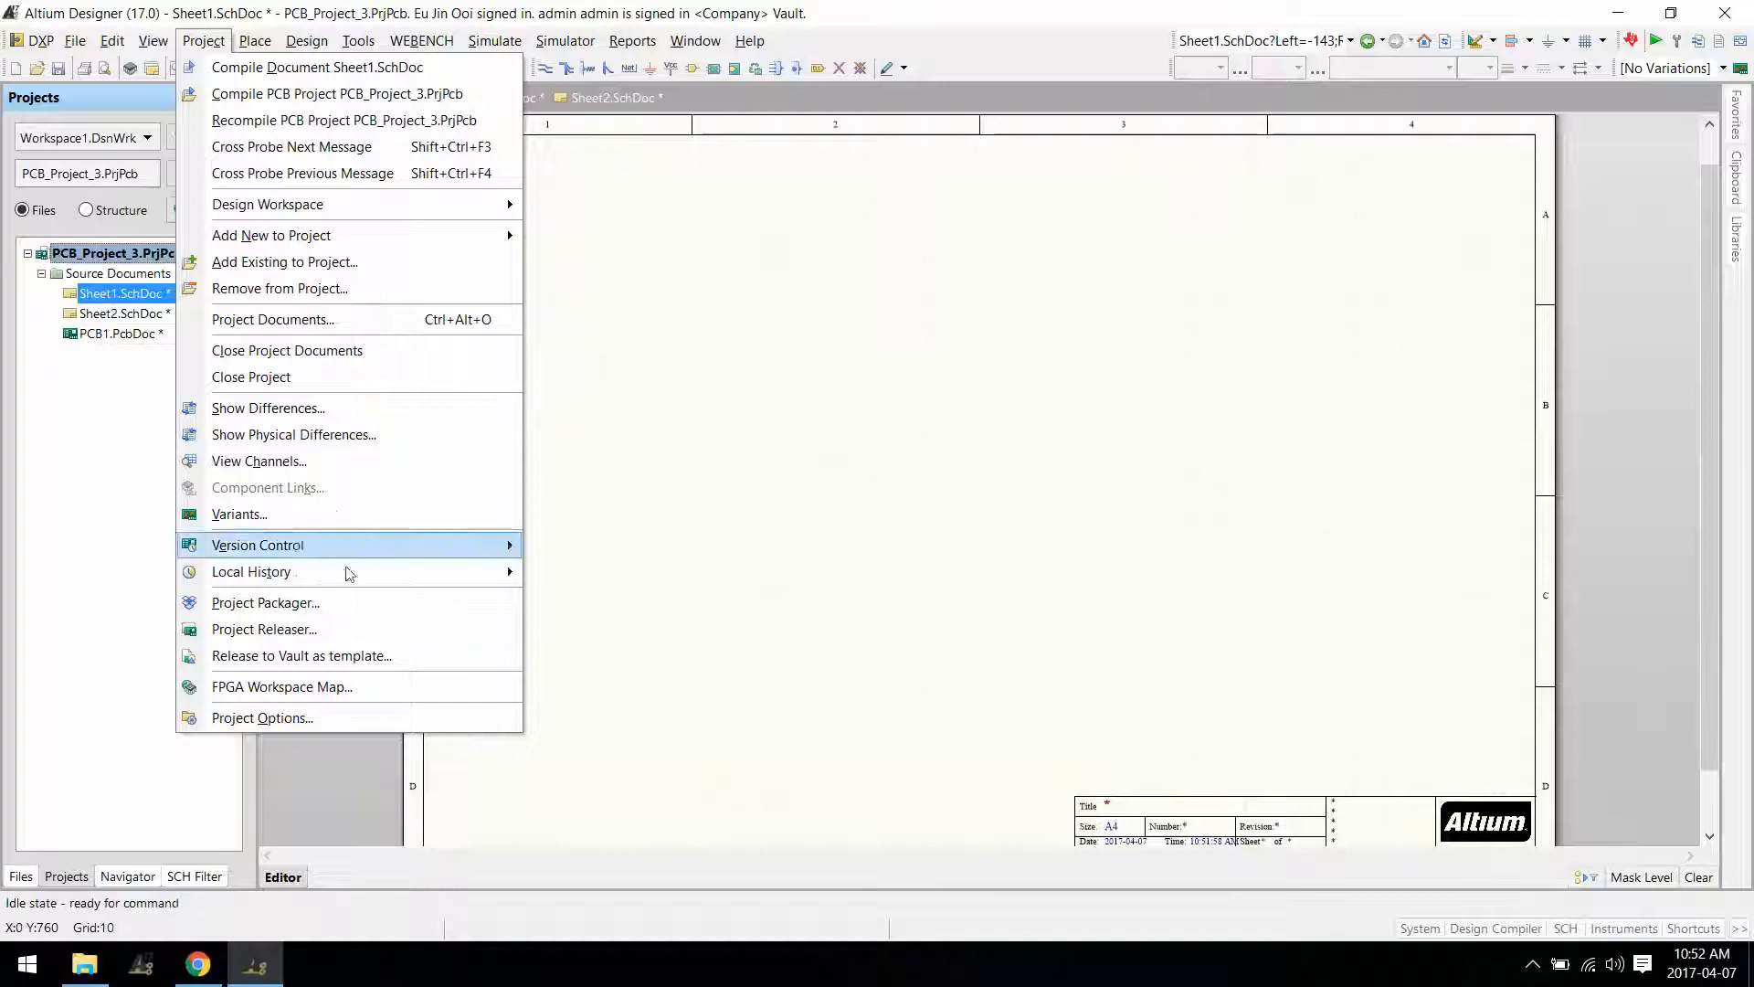
{"action": "left_click", "coordinate": [75, 40]}
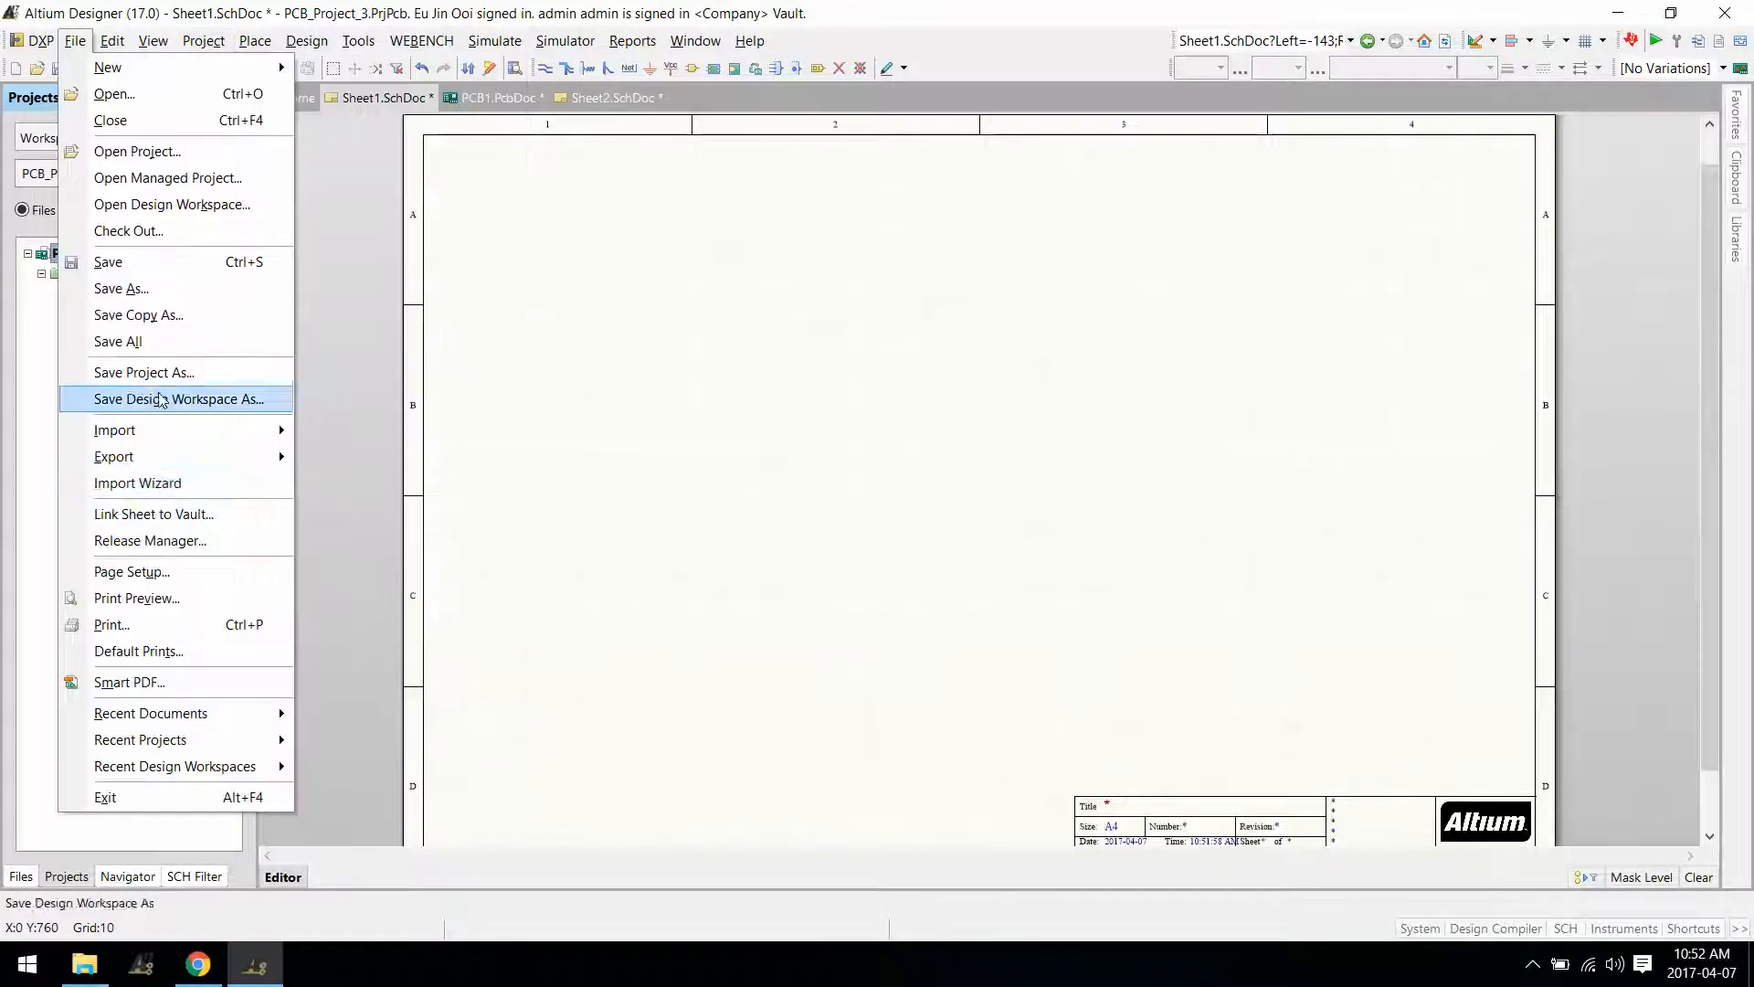
{"action": "left_click", "coordinate": [157, 341]}
{"action": "key", "text": "Return"}
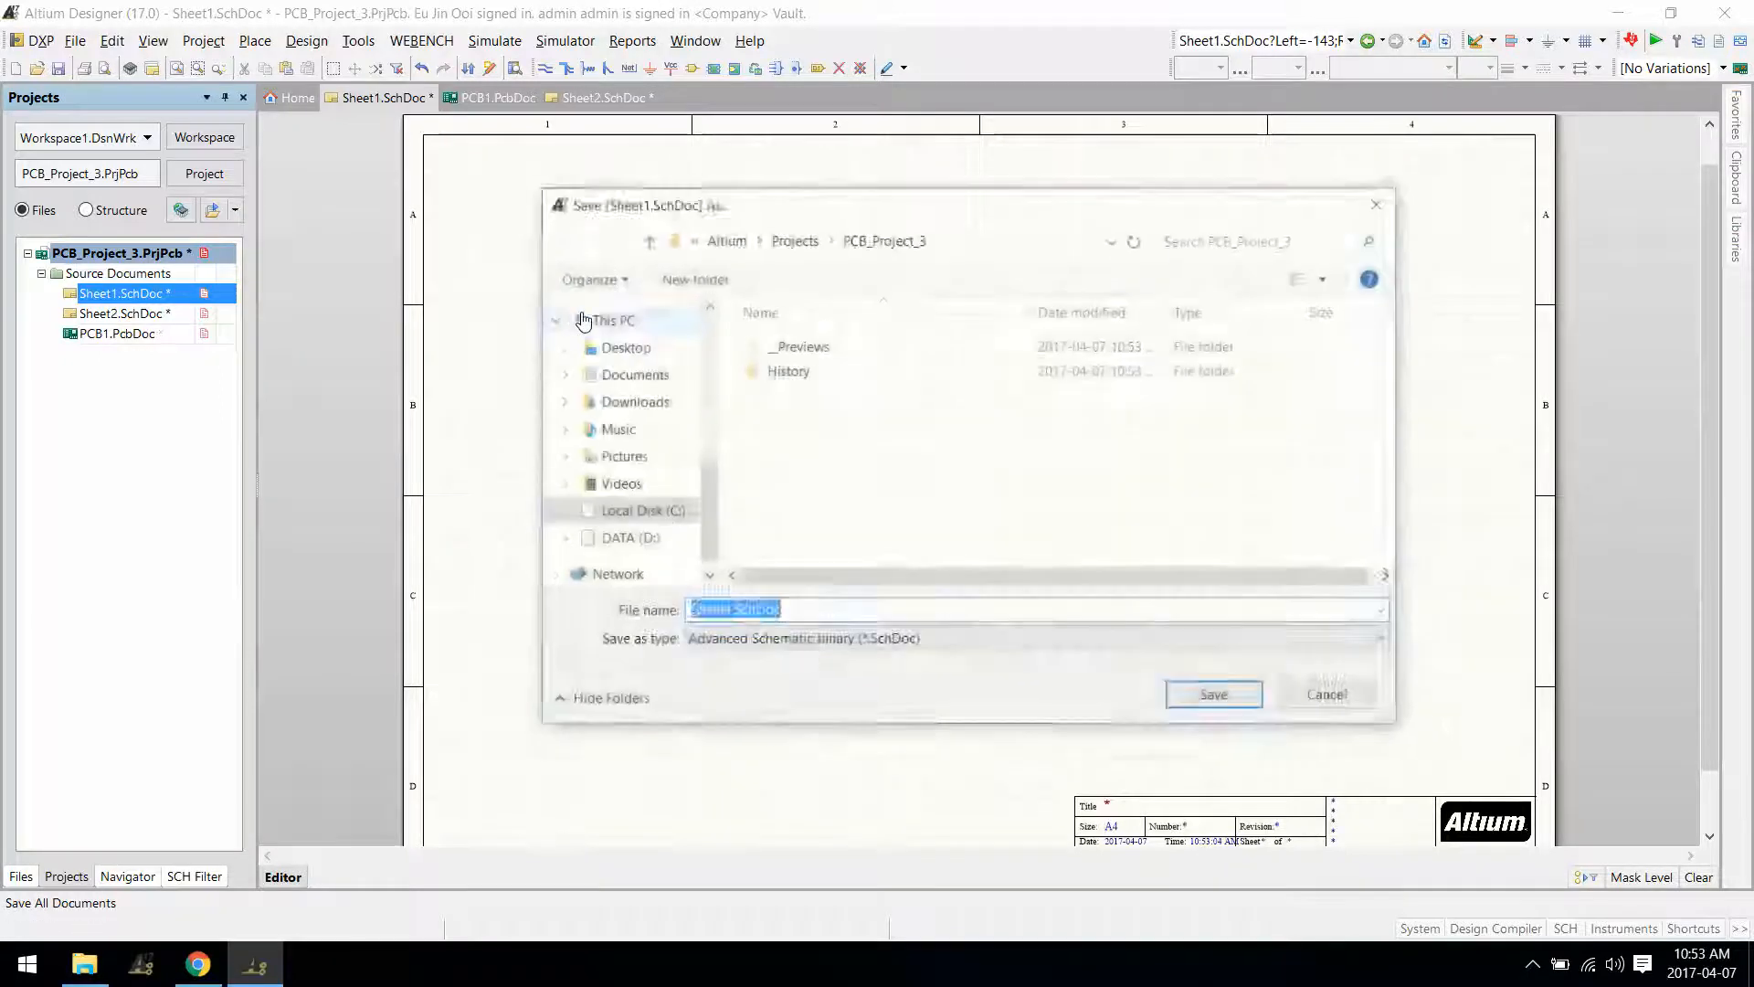
{"action": "key", "text": "Return"}
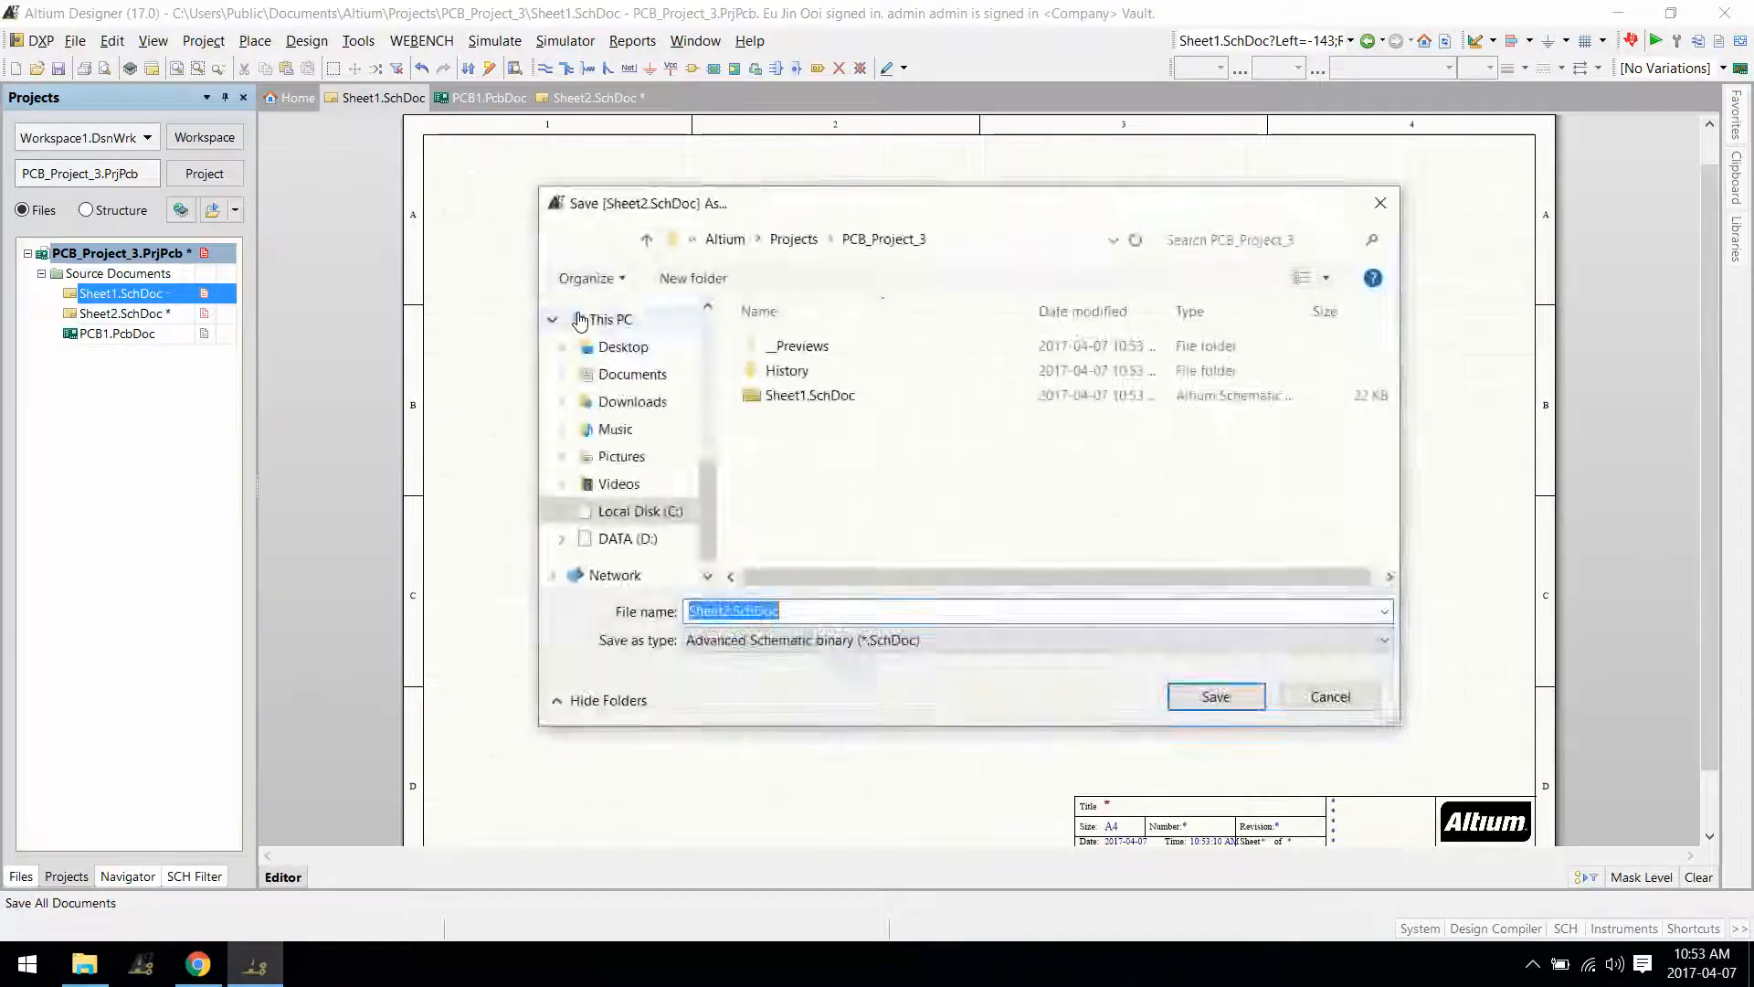
{"action": "key", "text": "Return"}
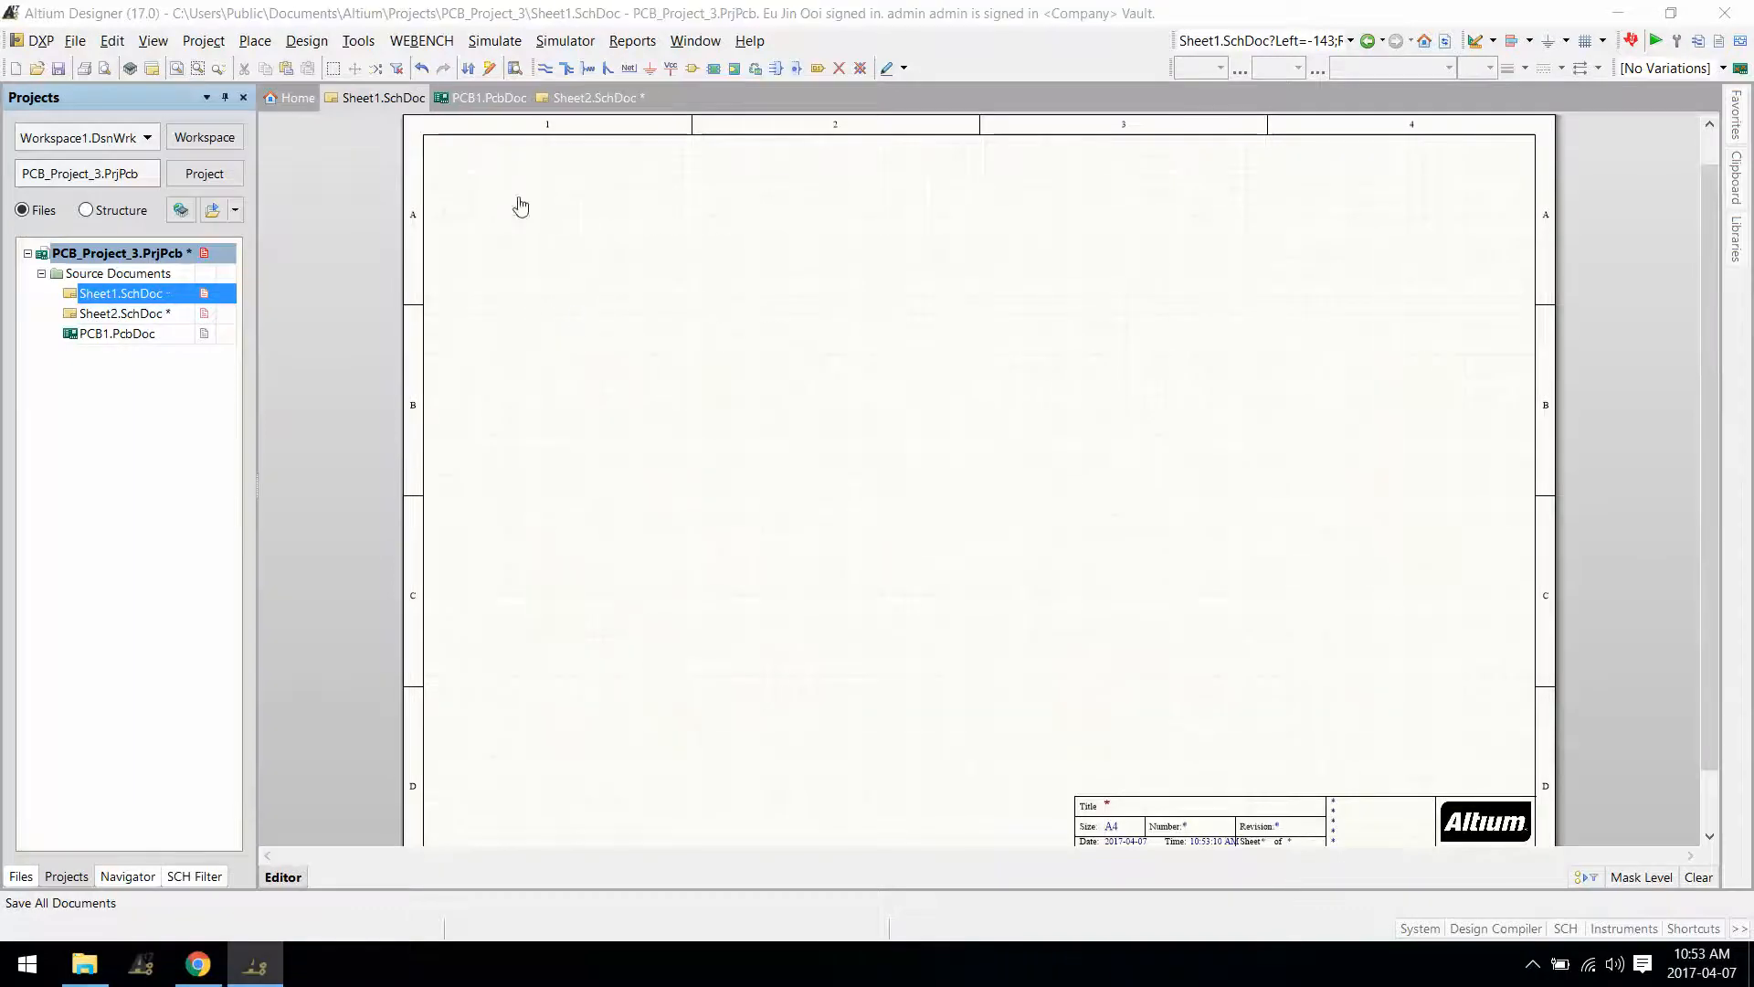
Start releasing PCB_Project_3 to the vault as a template and begin a new Project Template item in the Project Templates folder.
{"action": "left_click", "coordinate": [205, 41]}
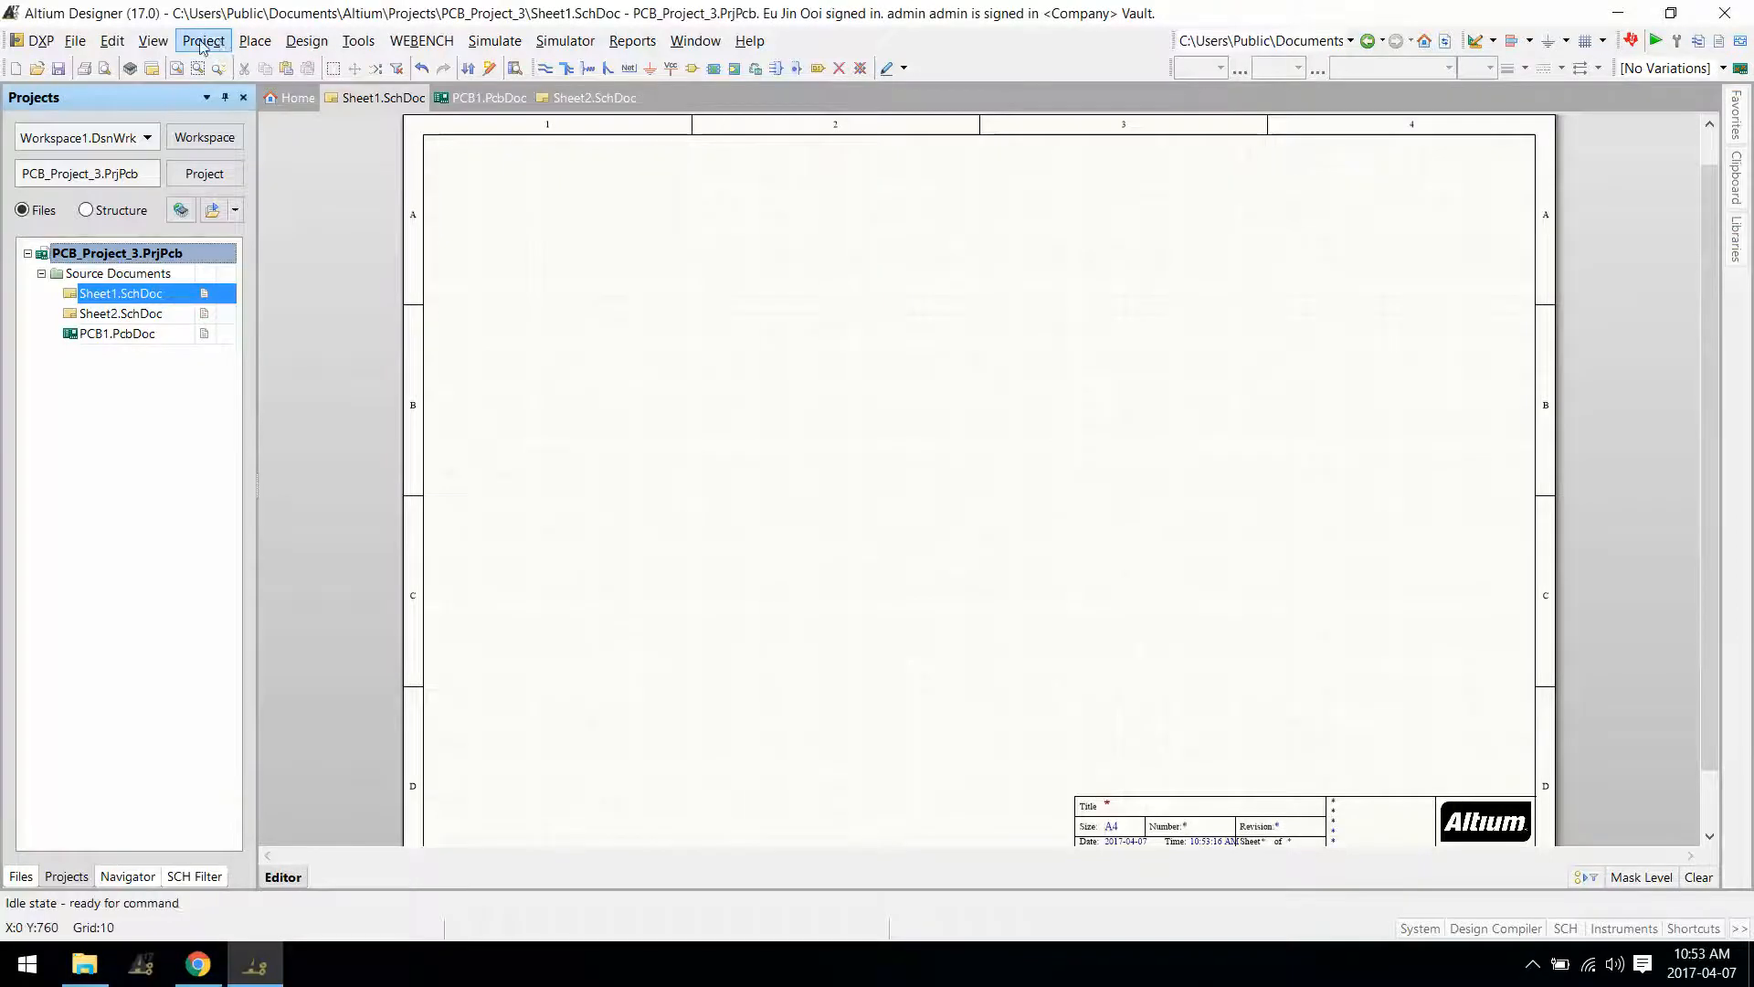
{"action": "left_click", "coordinate": [355, 656]}
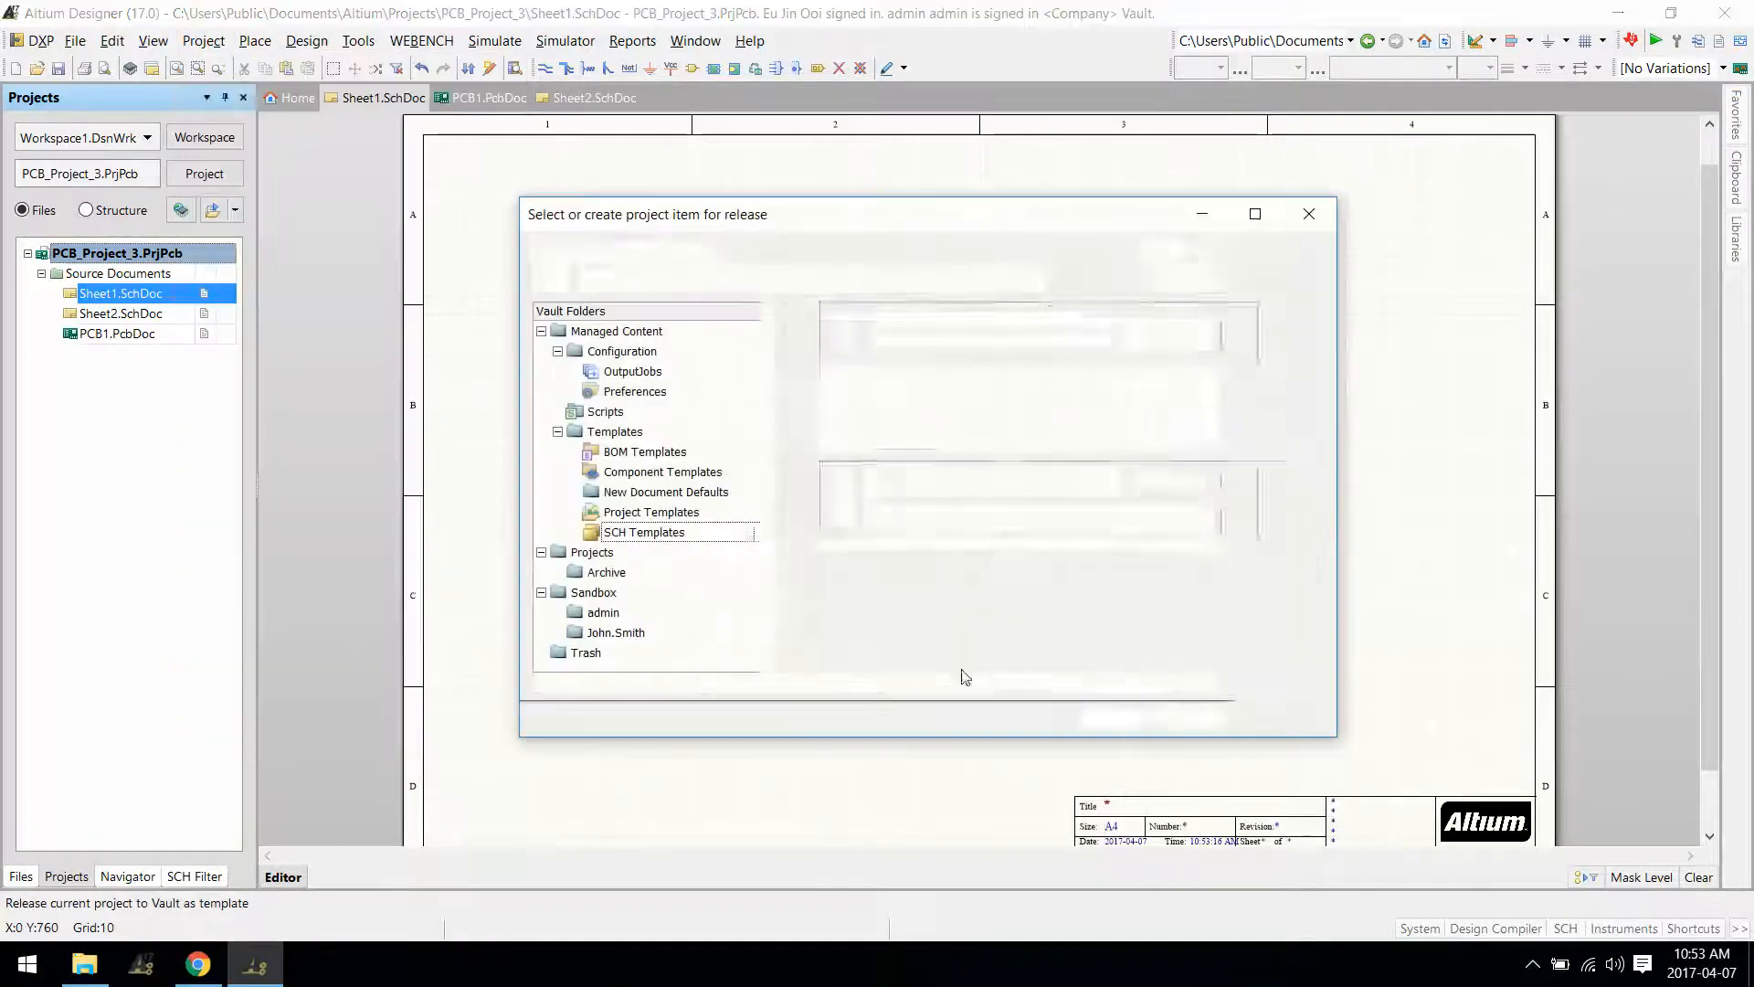
{"action": "scroll", "coordinate": [796, 505], "scroll_direction": "down", "scroll_amount": 5}
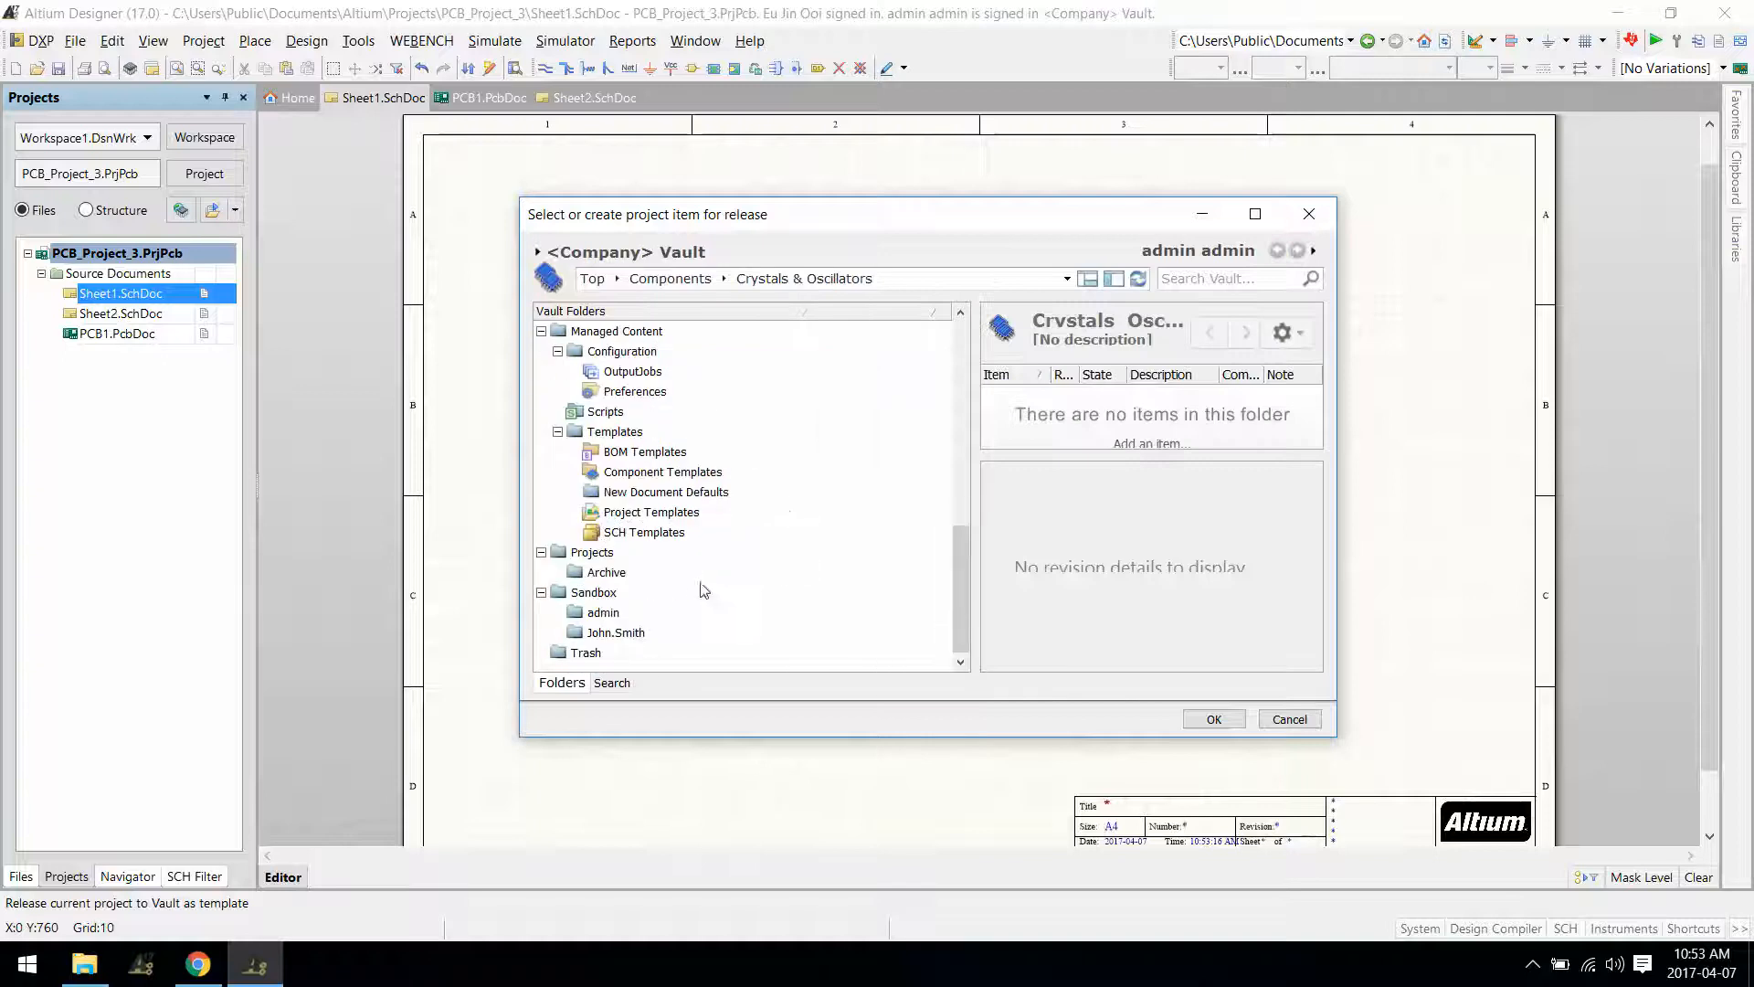
{"action": "left_click", "coordinate": [654, 512]}
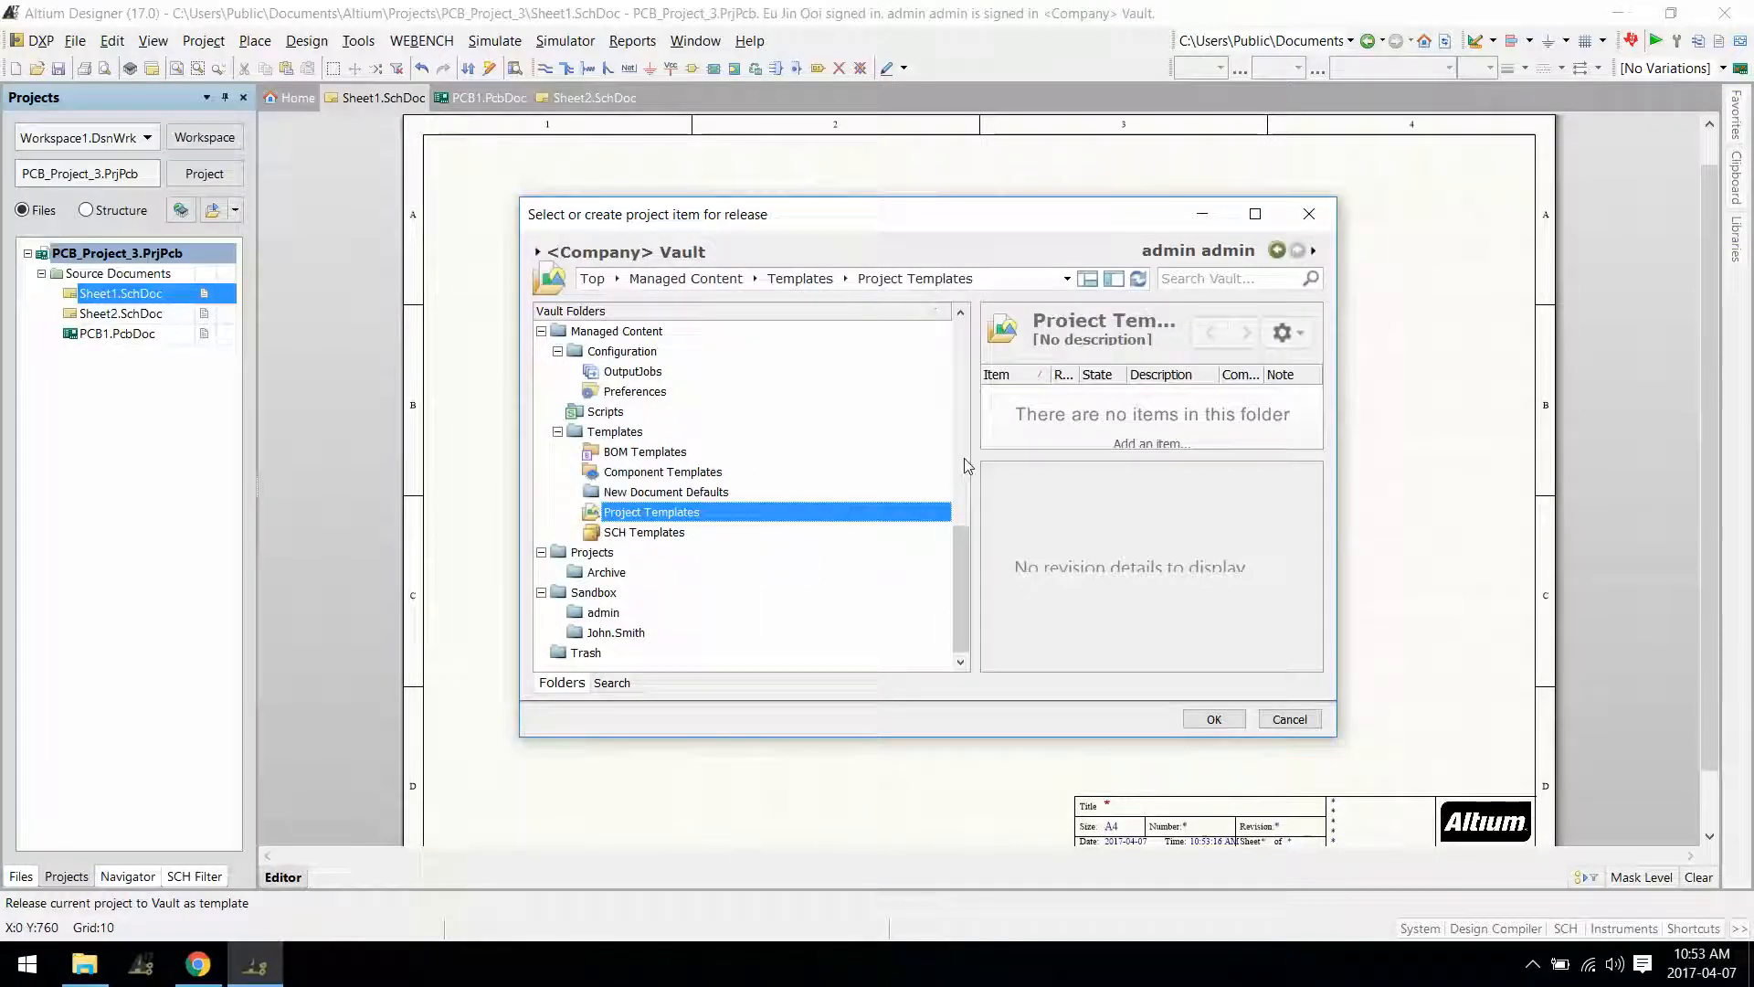
{"action": "left_click_drag", "start_coordinate": [974, 465], "coordinate": [817, 466]}
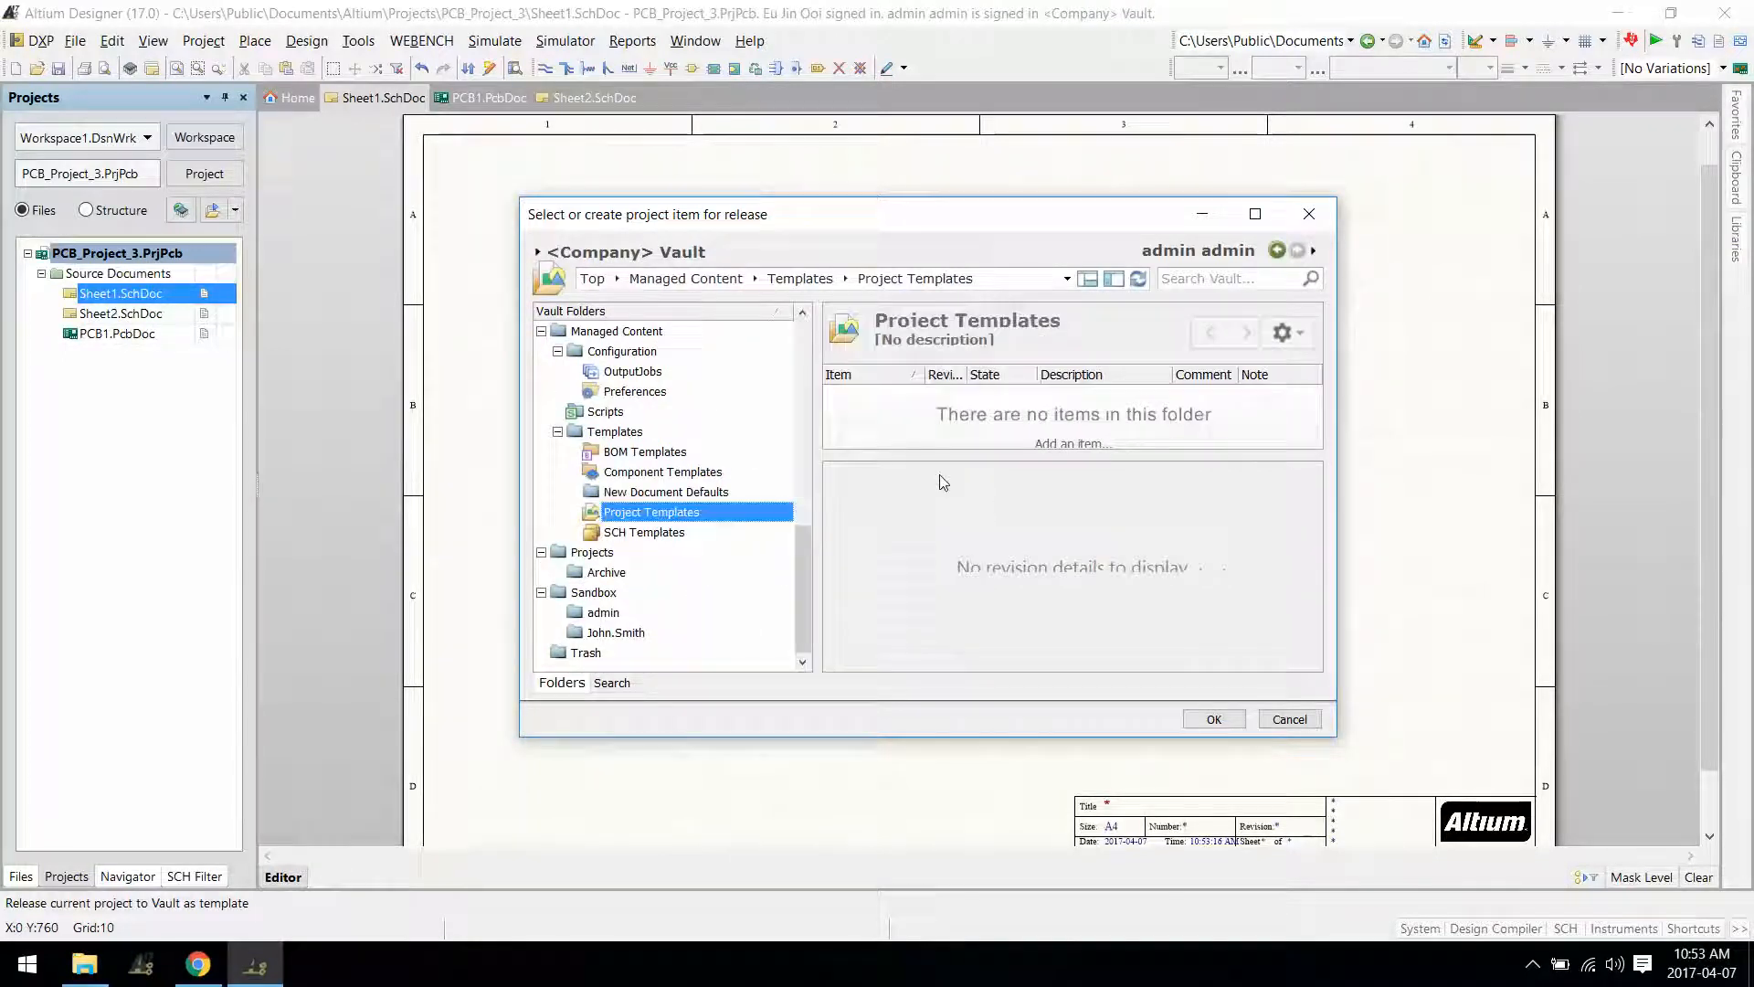
{"action": "left_click", "coordinate": [1093, 446]}
{"action": "left_click", "coordinate": [1179, 454]}
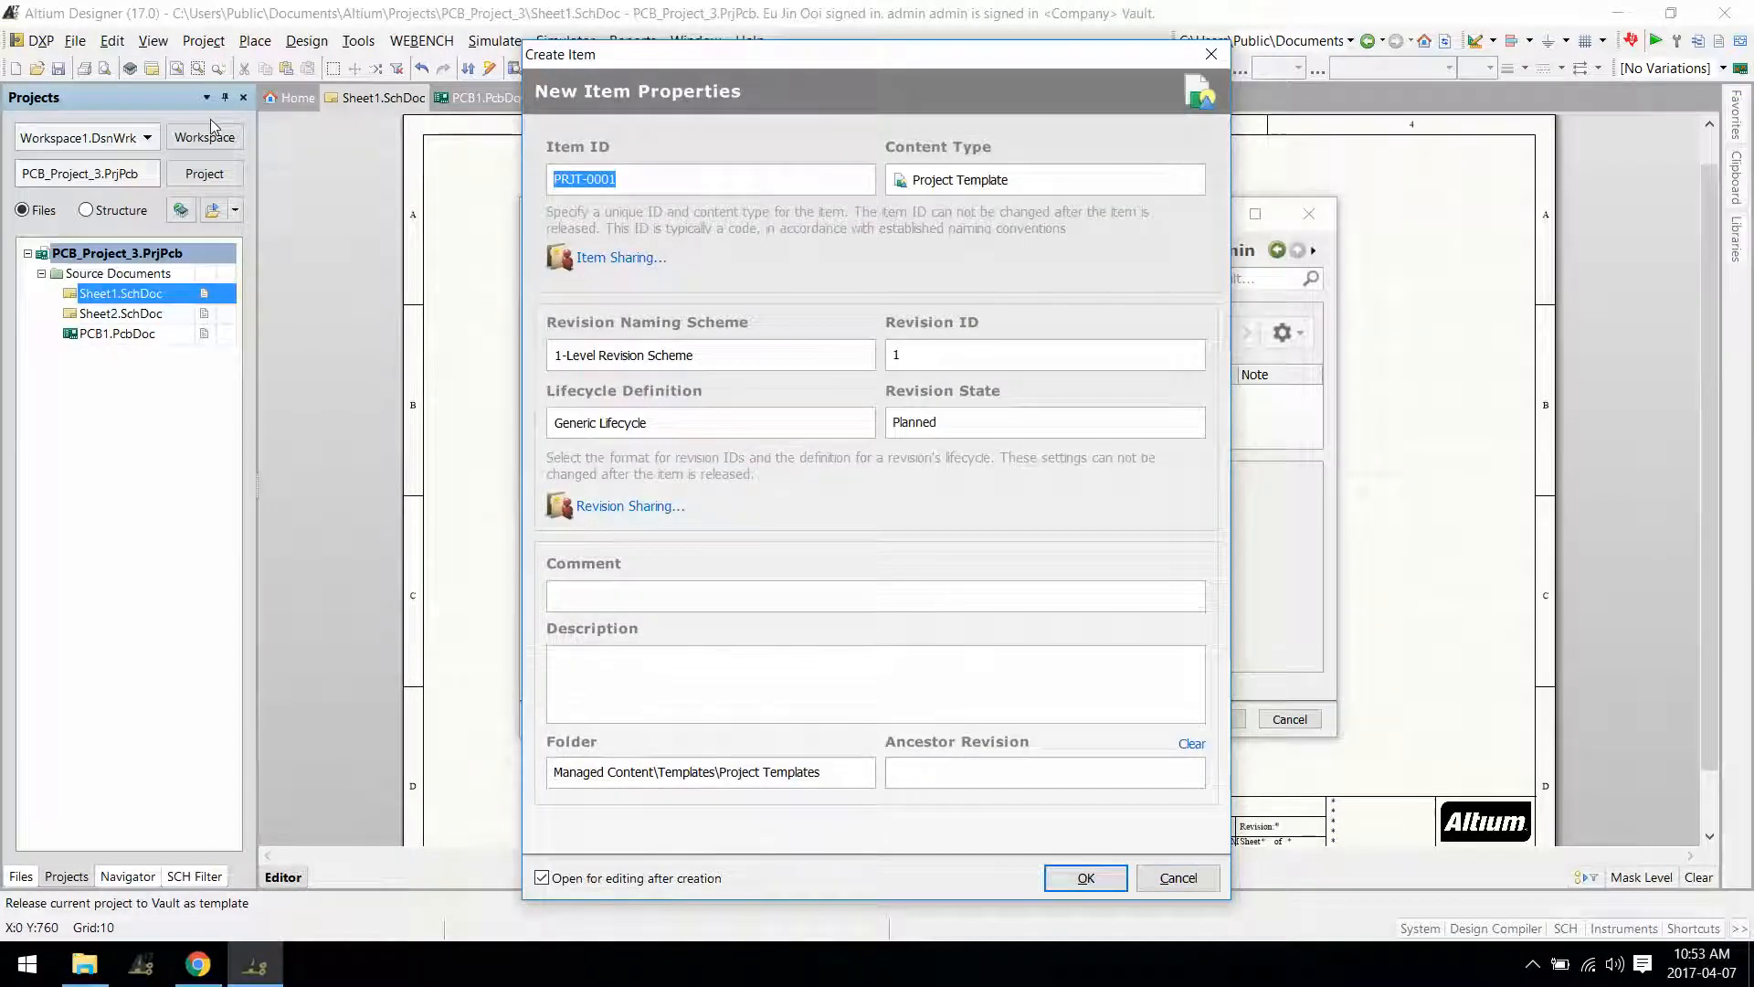
Create the template item with the ID "Simple Project w/ 2 sheets" and opening for editing after creation disabled.
{"action": "type", "text": "Simple"}
{"action": "type", "text": " Po"}
{"action": "type", "text": "rj"}
{"action": "key", "text": "BackSpace"}
{"action": "key", "text": "BackSpace"}
{"action": "key", "text": "BackSpace"}
{"action": "type", "text": "roject w/ 2 she"}
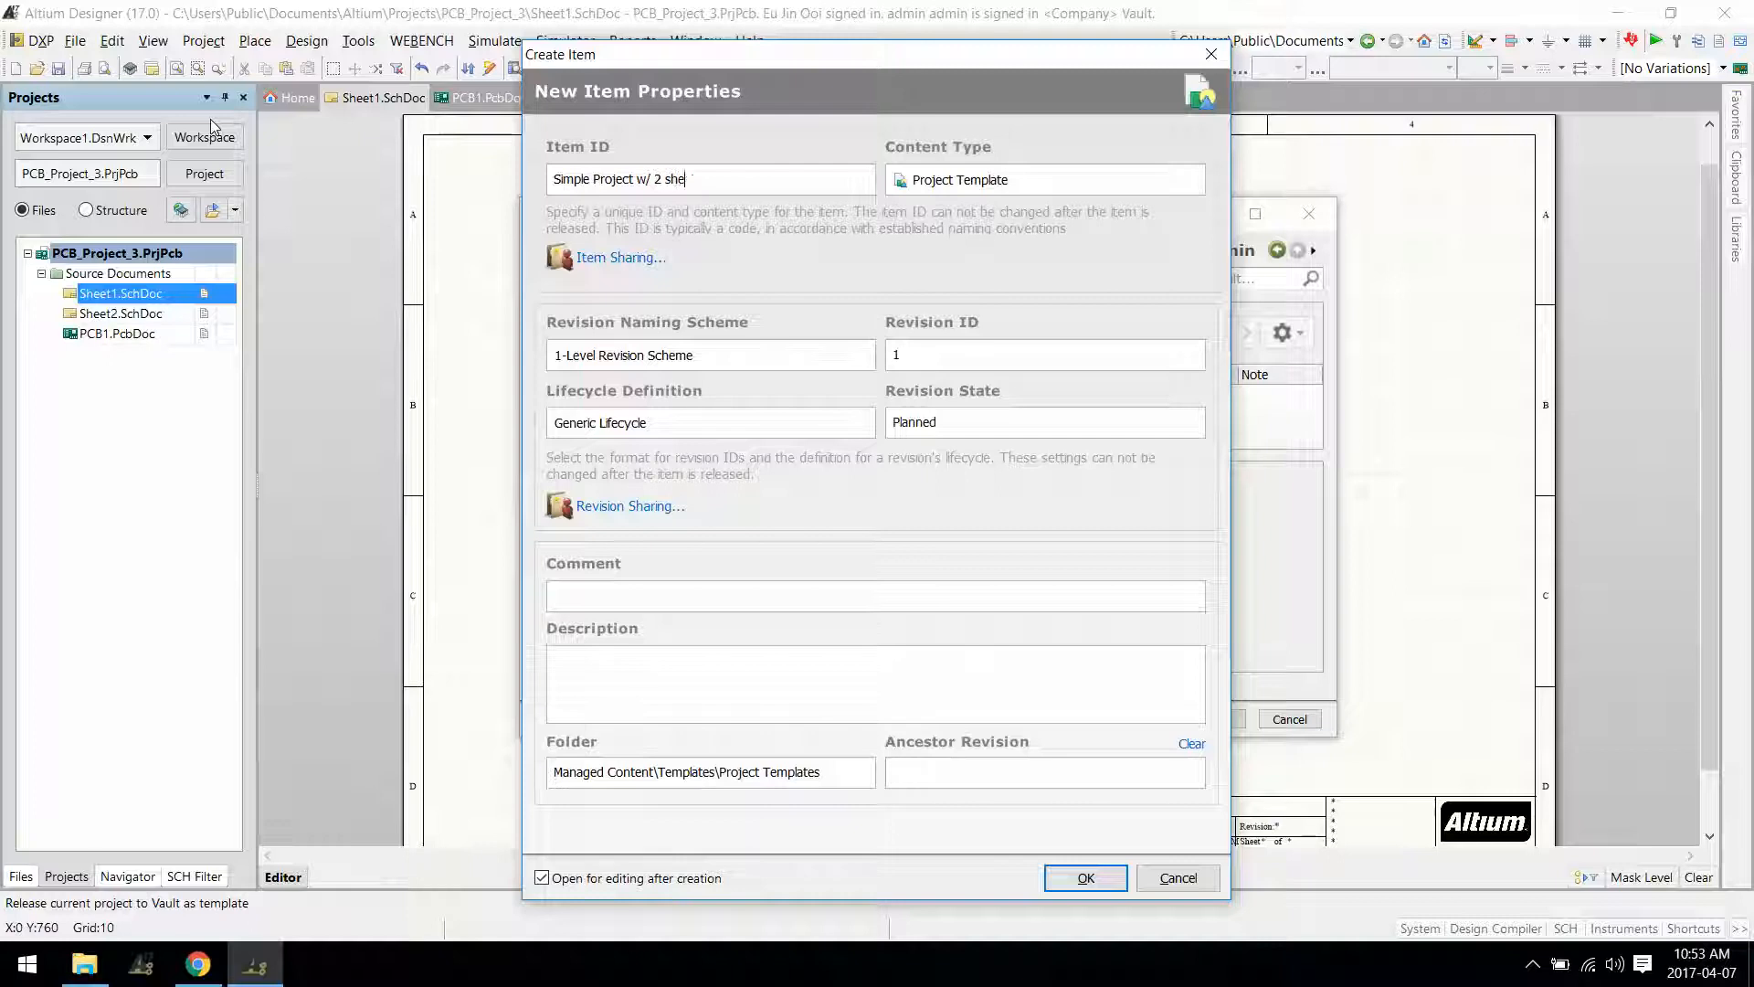
{"action": "type", "text": "ets"}
{"action": "left_click", "coordinate": [655, 879]}
{"action": "left_click", "coordinate": [1092, 879]}
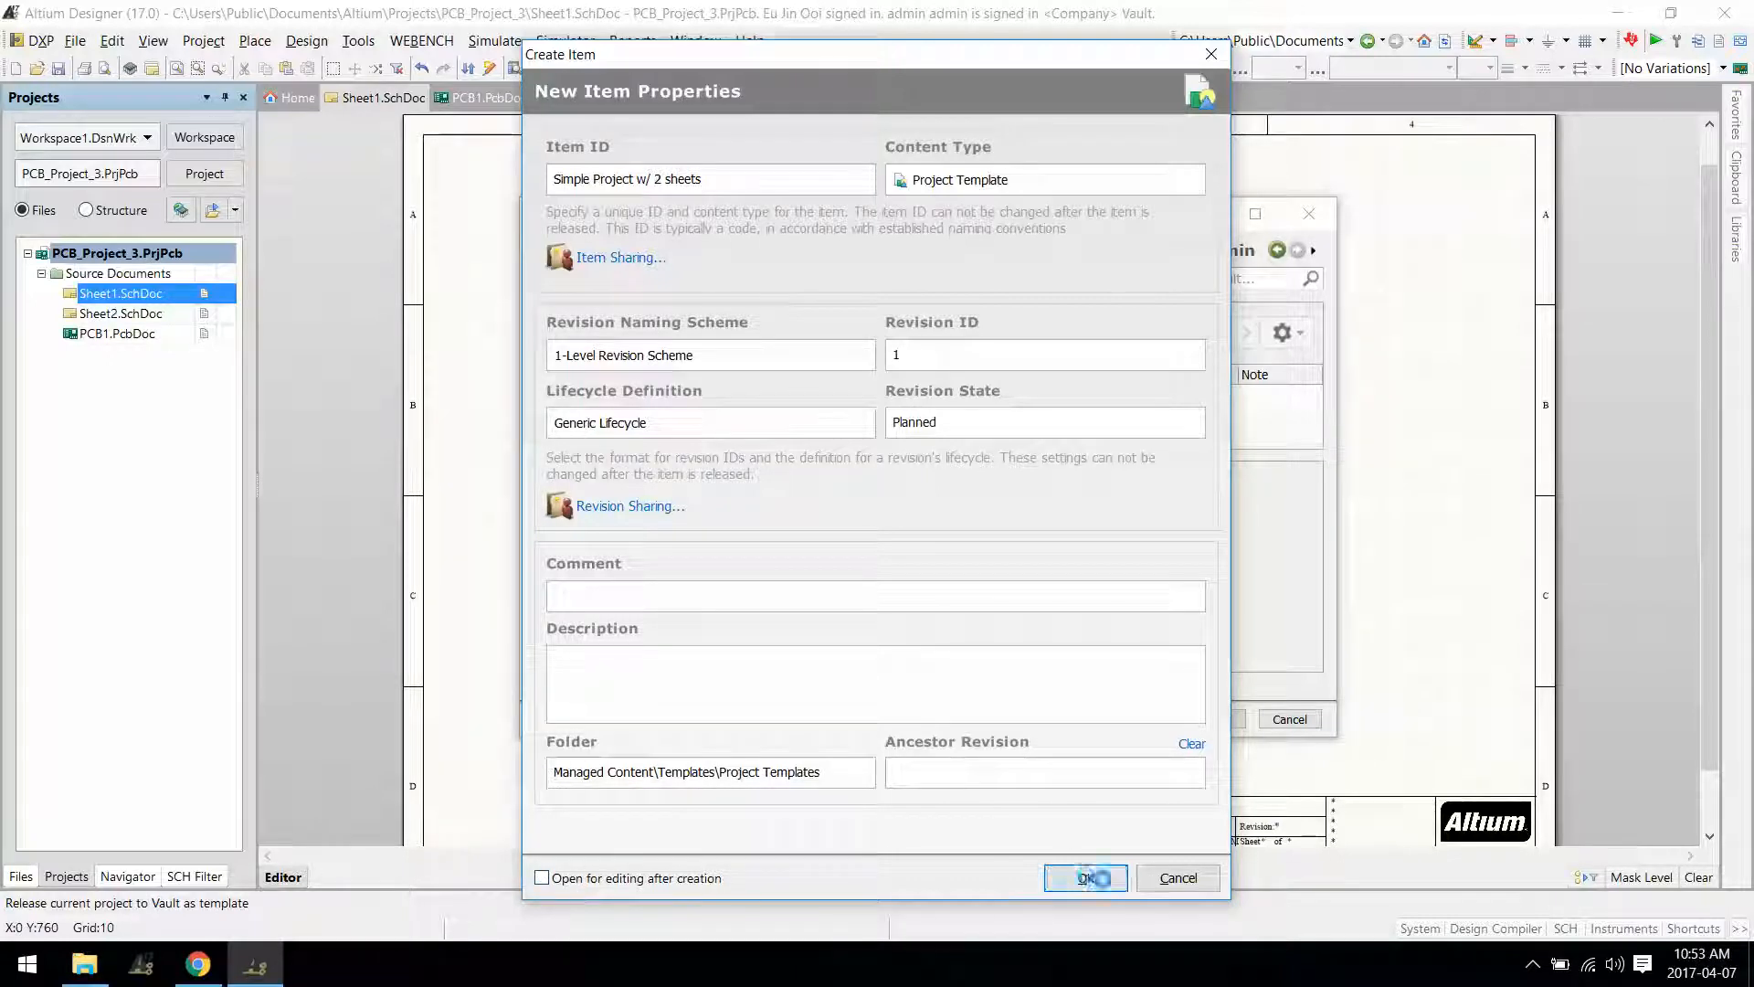
Release the project to the planned revision of the "Simple Project w/ 2 sheets" item.
{"action": "left_click", "coordinate": [1039, 394]}
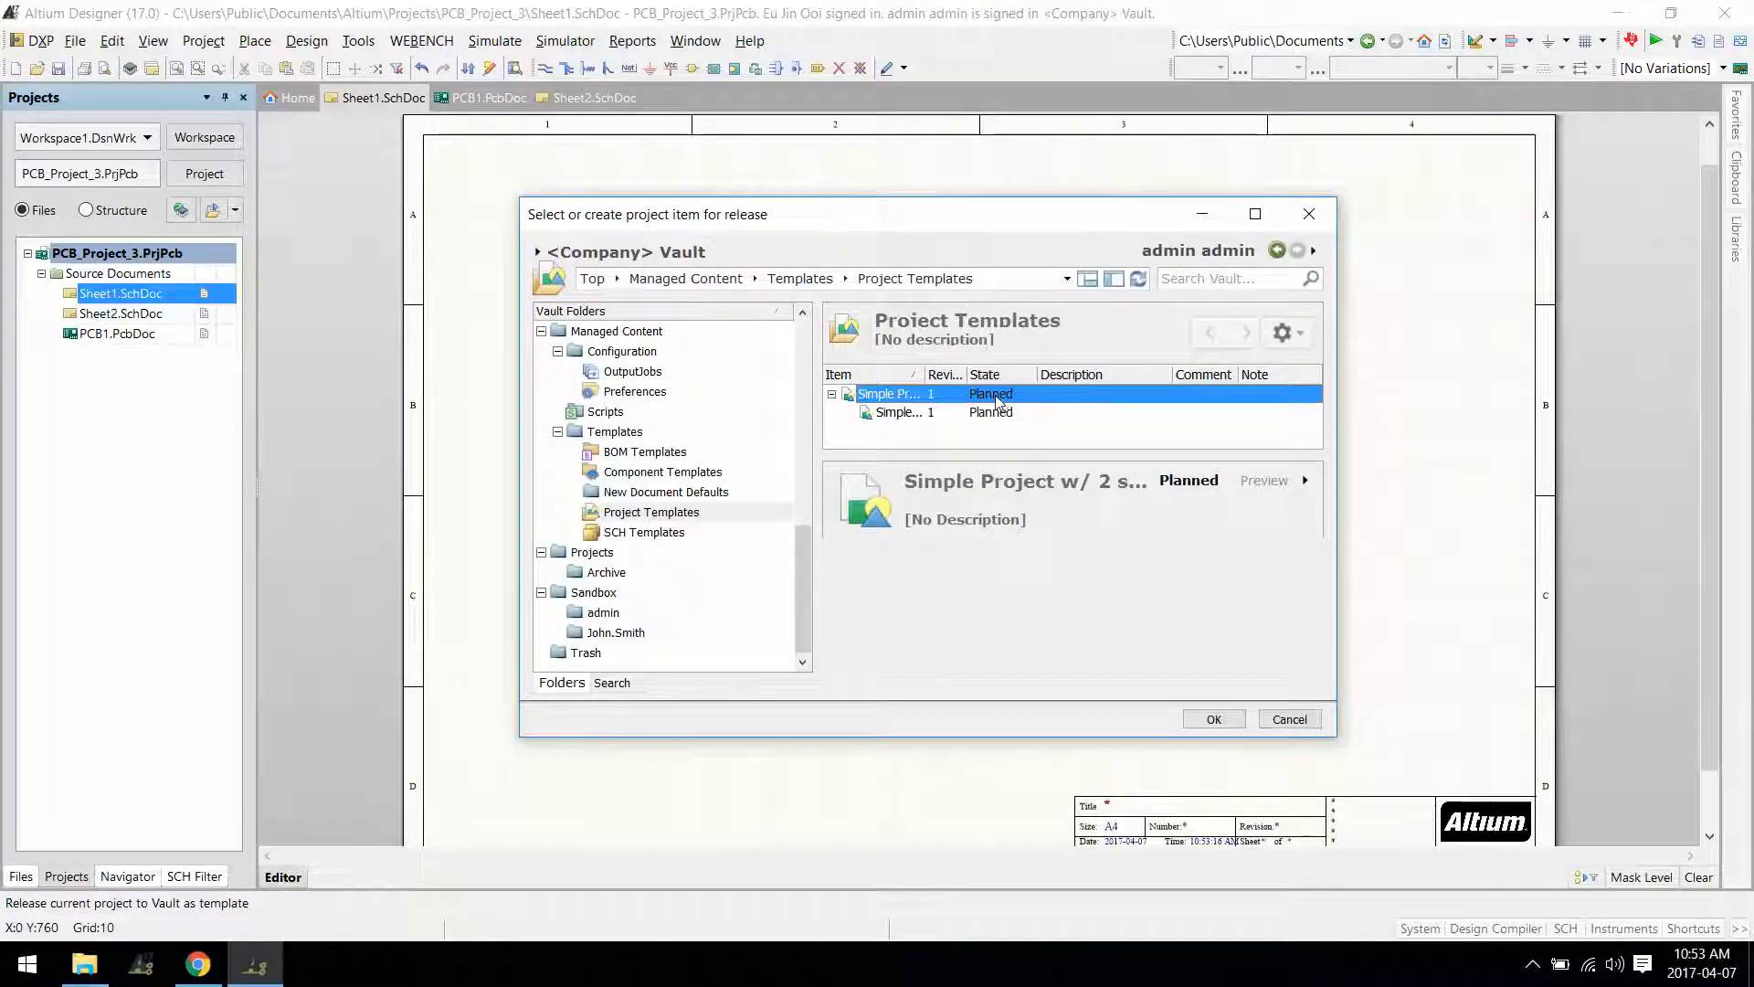
{"action": "left_click", "coordinate": [1214, 719]}
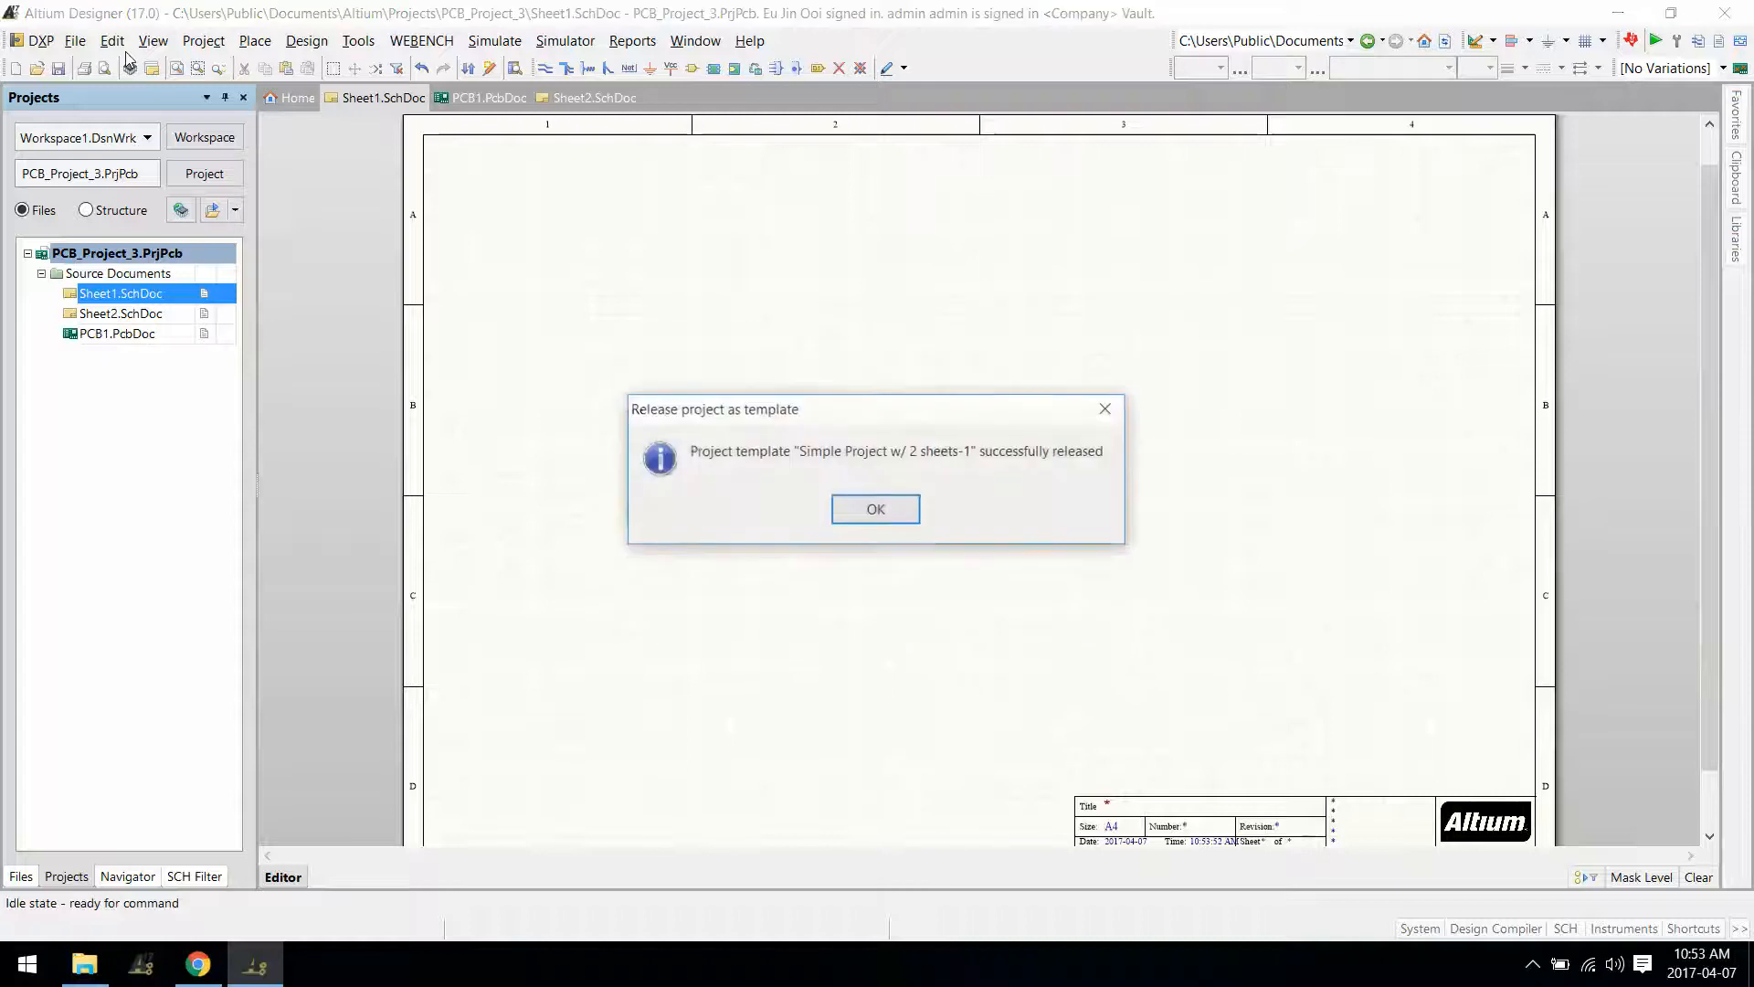
{"action": "left_click", "coordinate": [875, 509]}
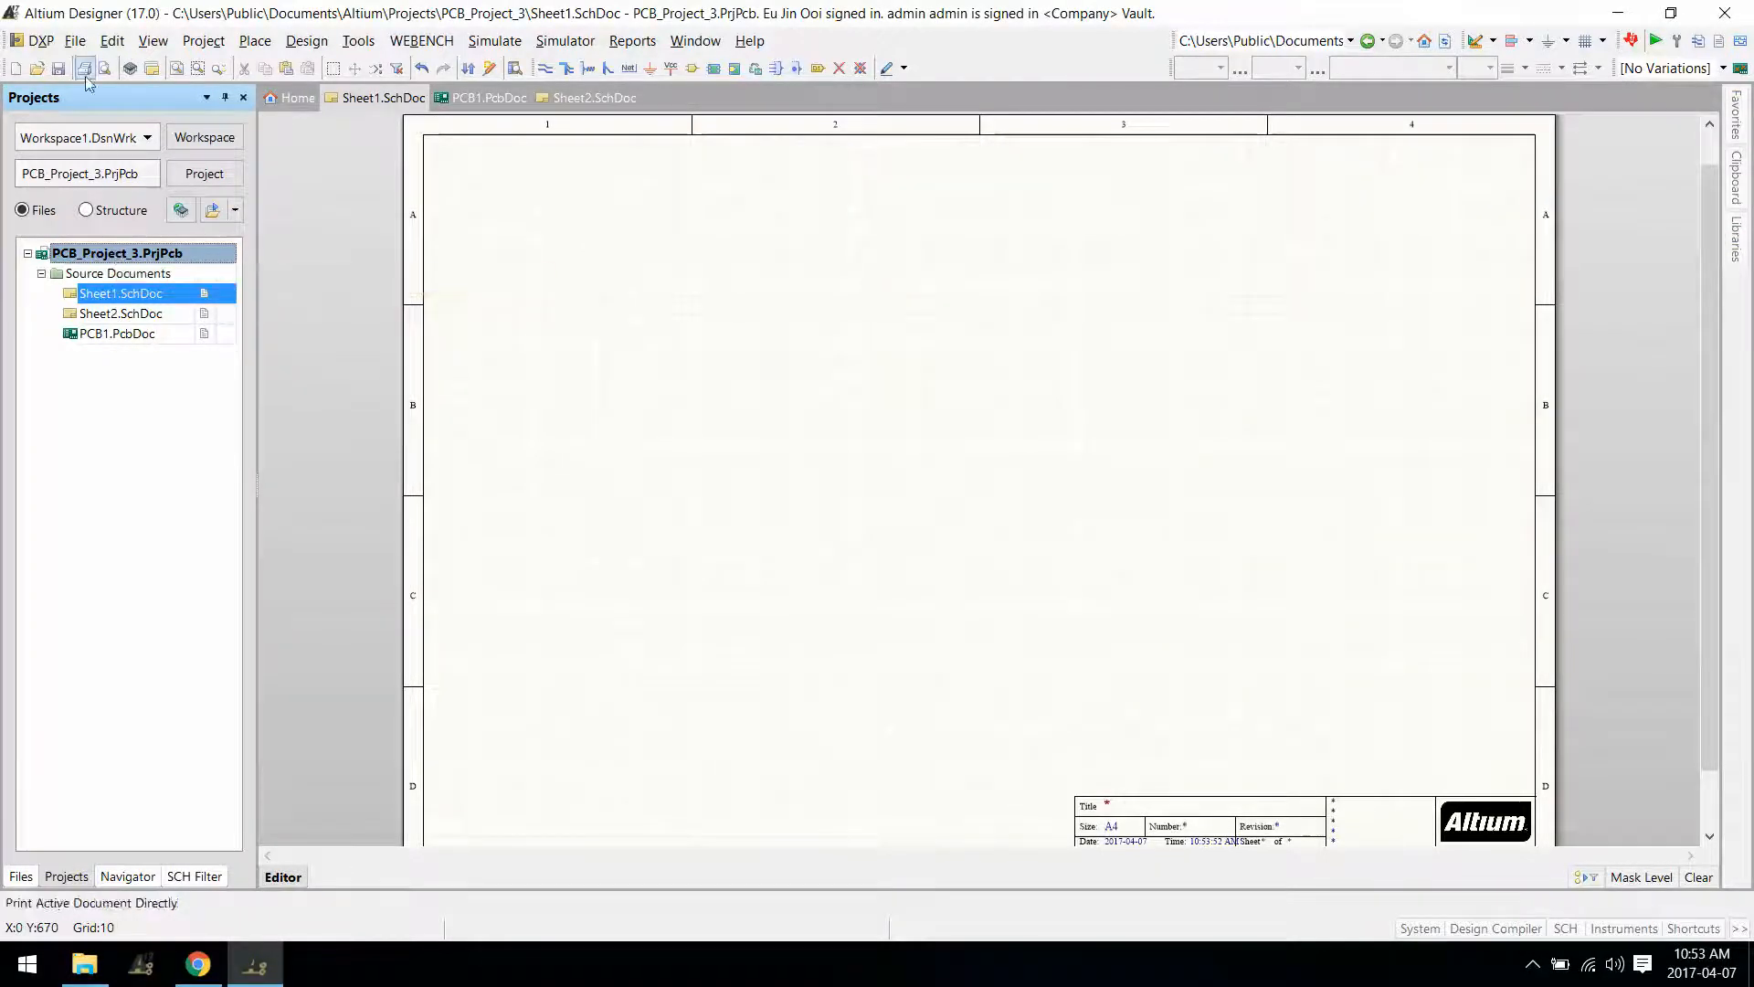
Create a new PCB project named PCB_Project_4 from the "Simple Project w/ 2 sheets" template.
{"action": "left_click", "coordinate": [75, 40]}
{"action": "mouse_move", "coordinate": [99, 67]}
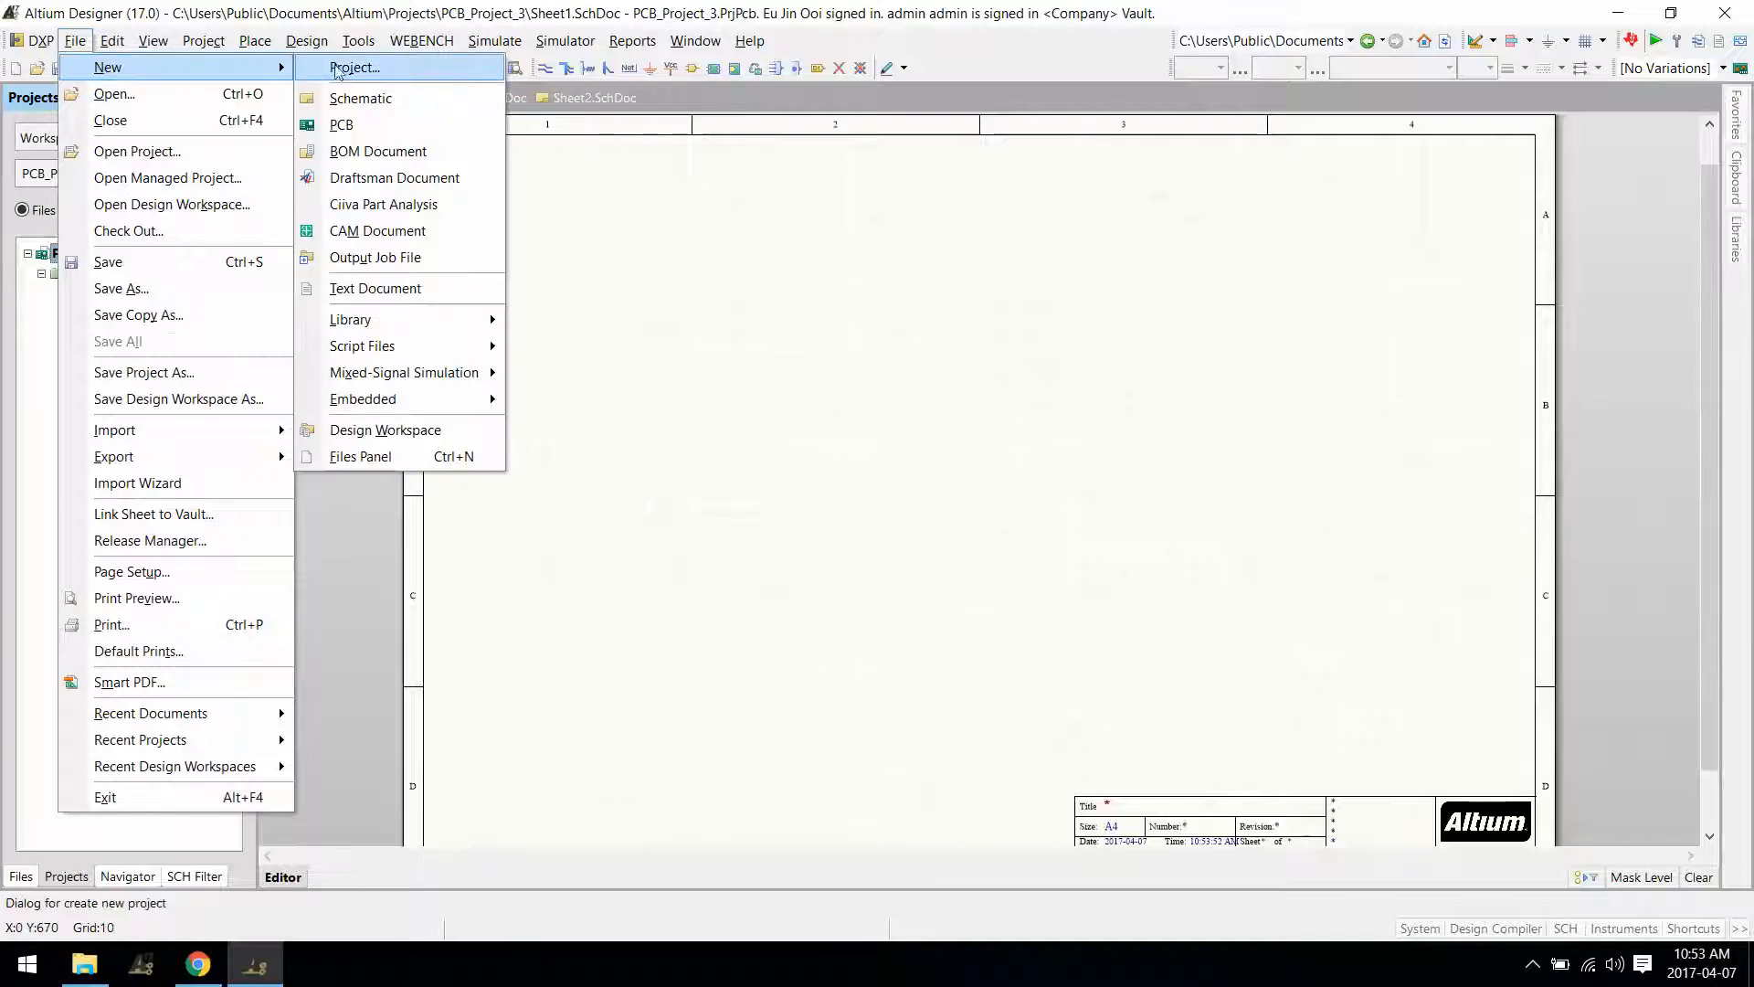
{"action": "left_click", "coordinate": [409, 65]}
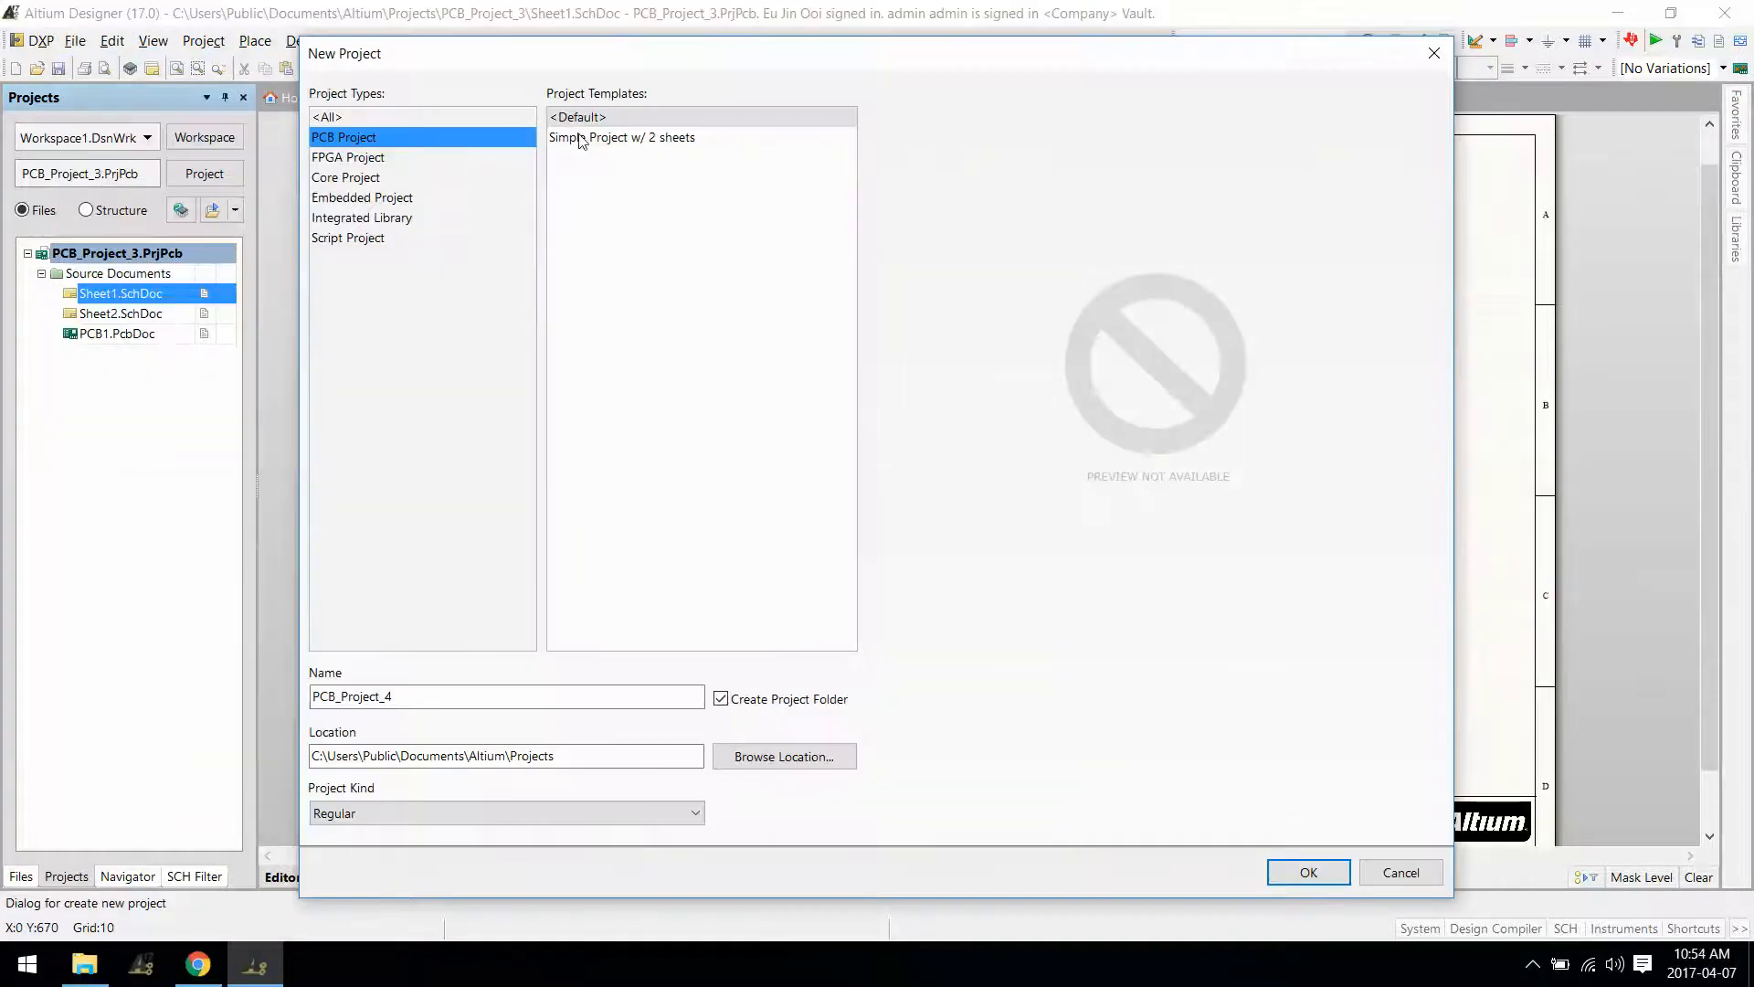
{"action": "left_click", "coordinate": [579, 139]}
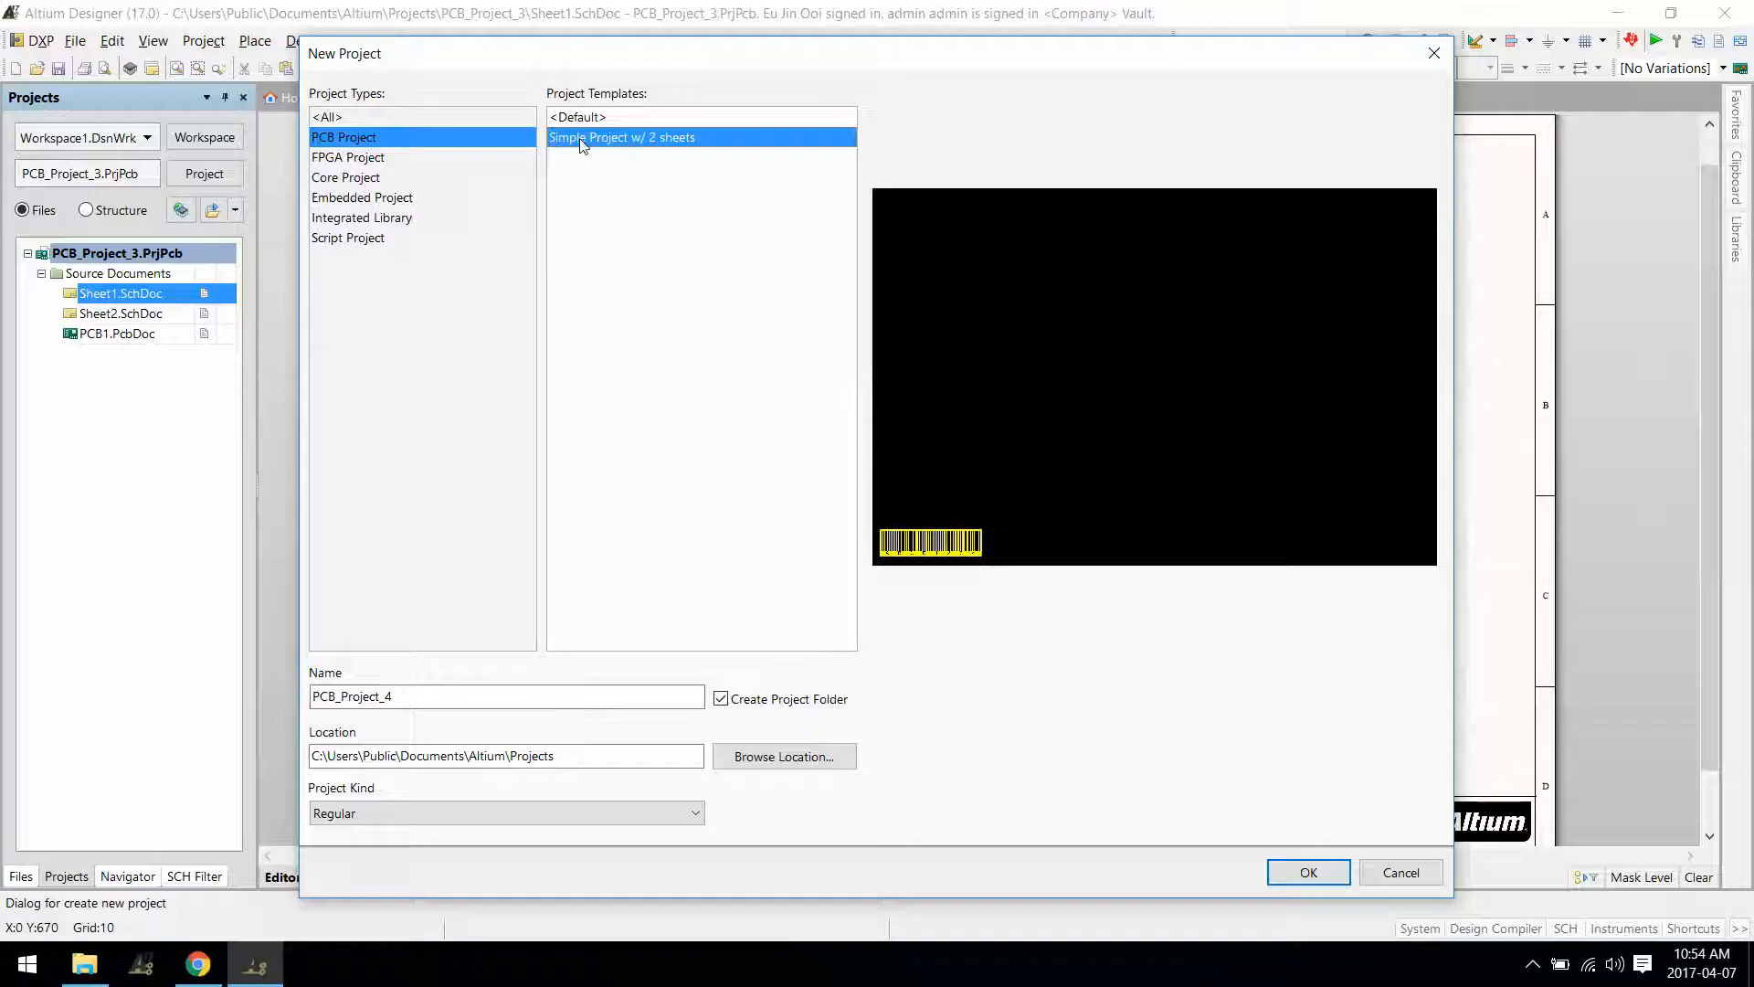
{"action": "left_click", "coordinate": [1309, 872]}
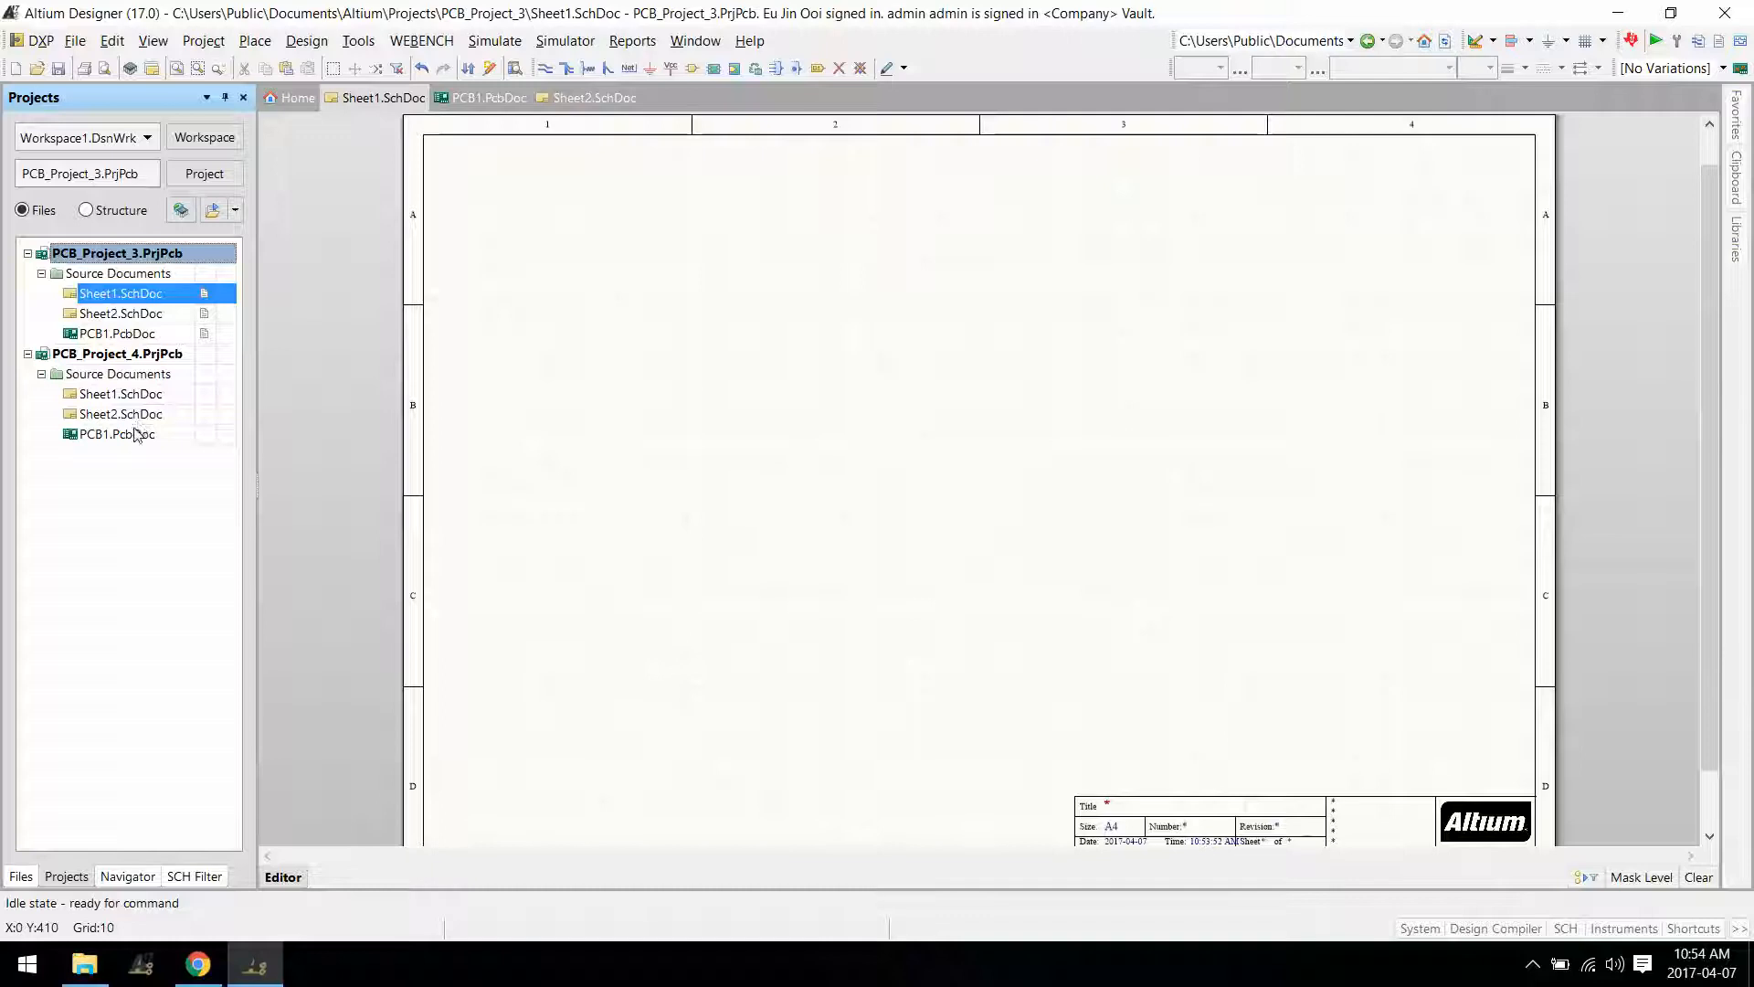
Check the barcode on PCB1.PcbDoc of PCB_Project_4 and close that project.
{"action": "double_click", "coordinate": [123, 434]}
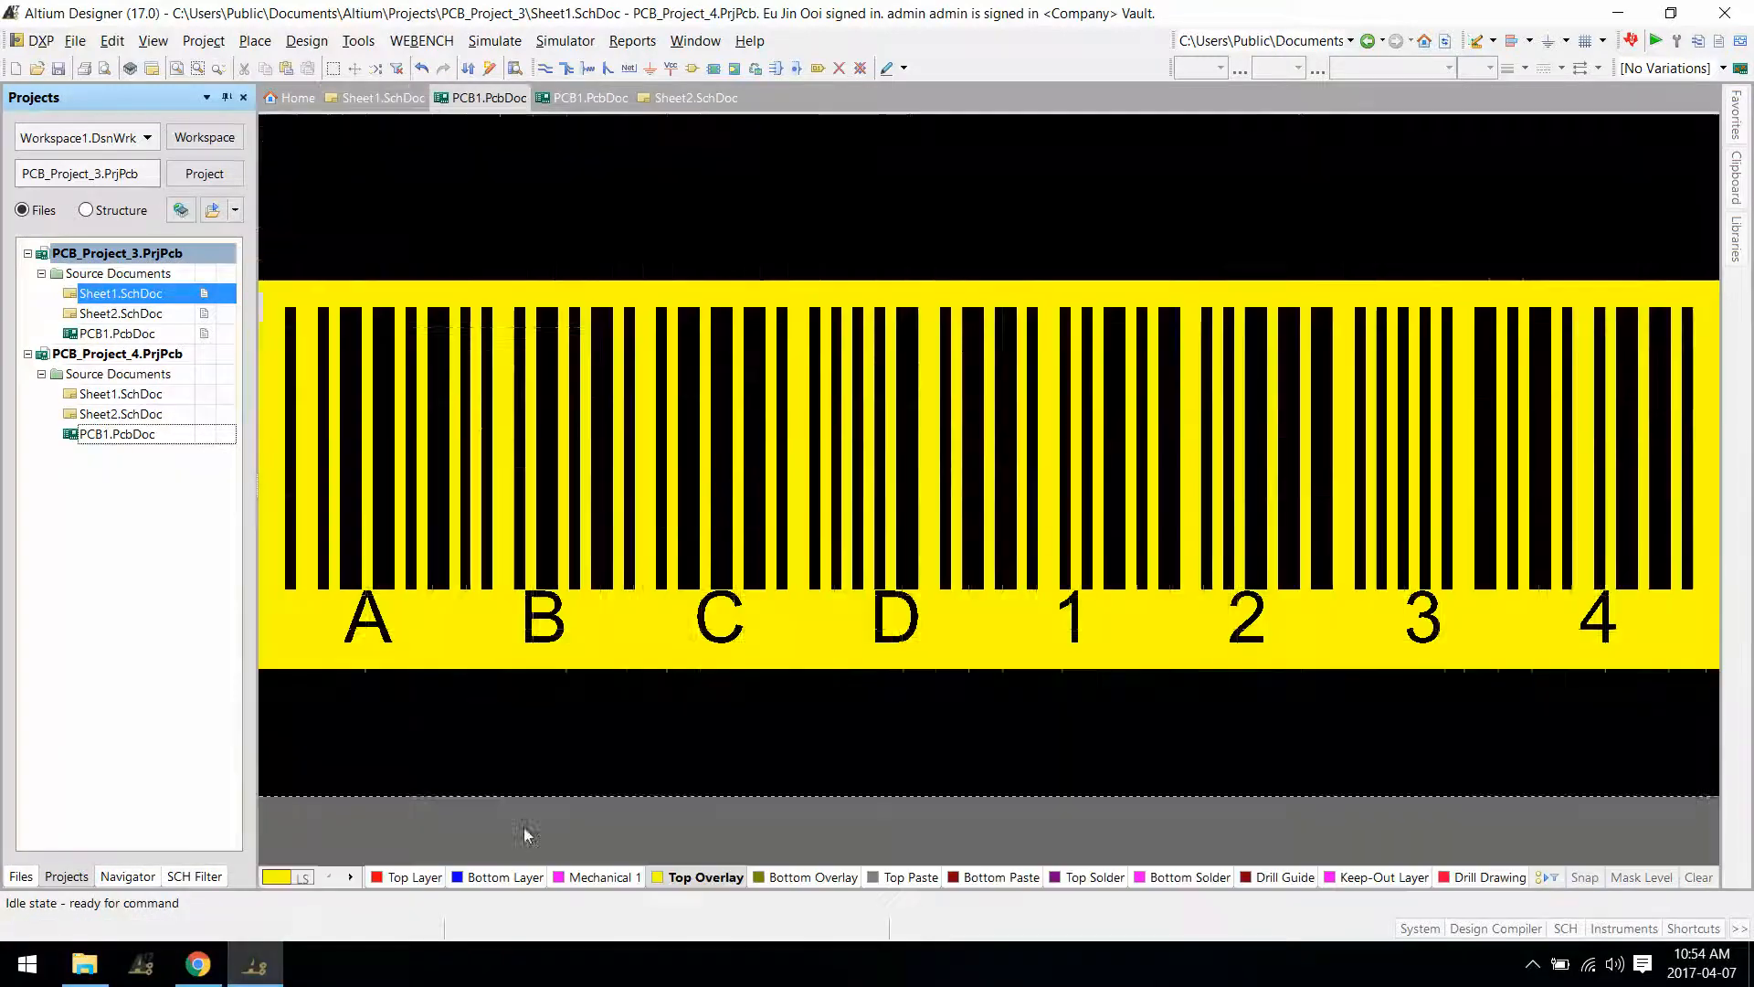
{"action": "scroll", "coordinate": [556, 744], "scroll_direction": "down", "scroll_amount": 3, "text": "ctrl"}
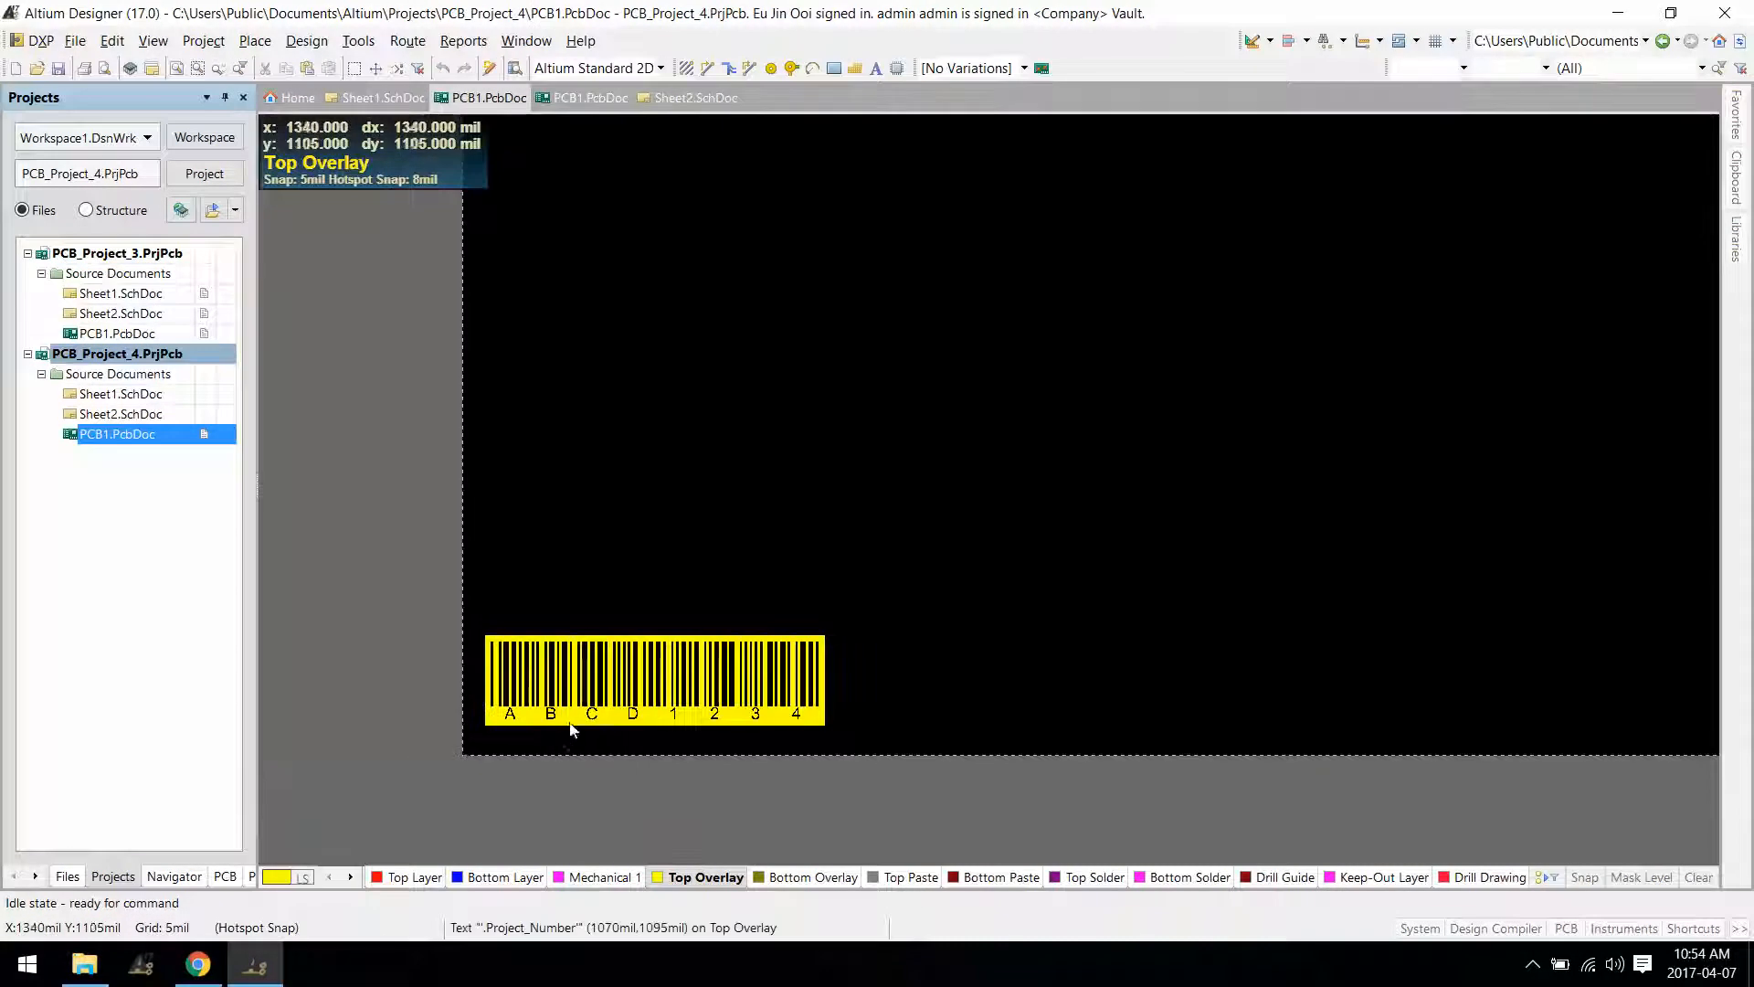
{"action": "right_click", "coordinate": [139, 359]}
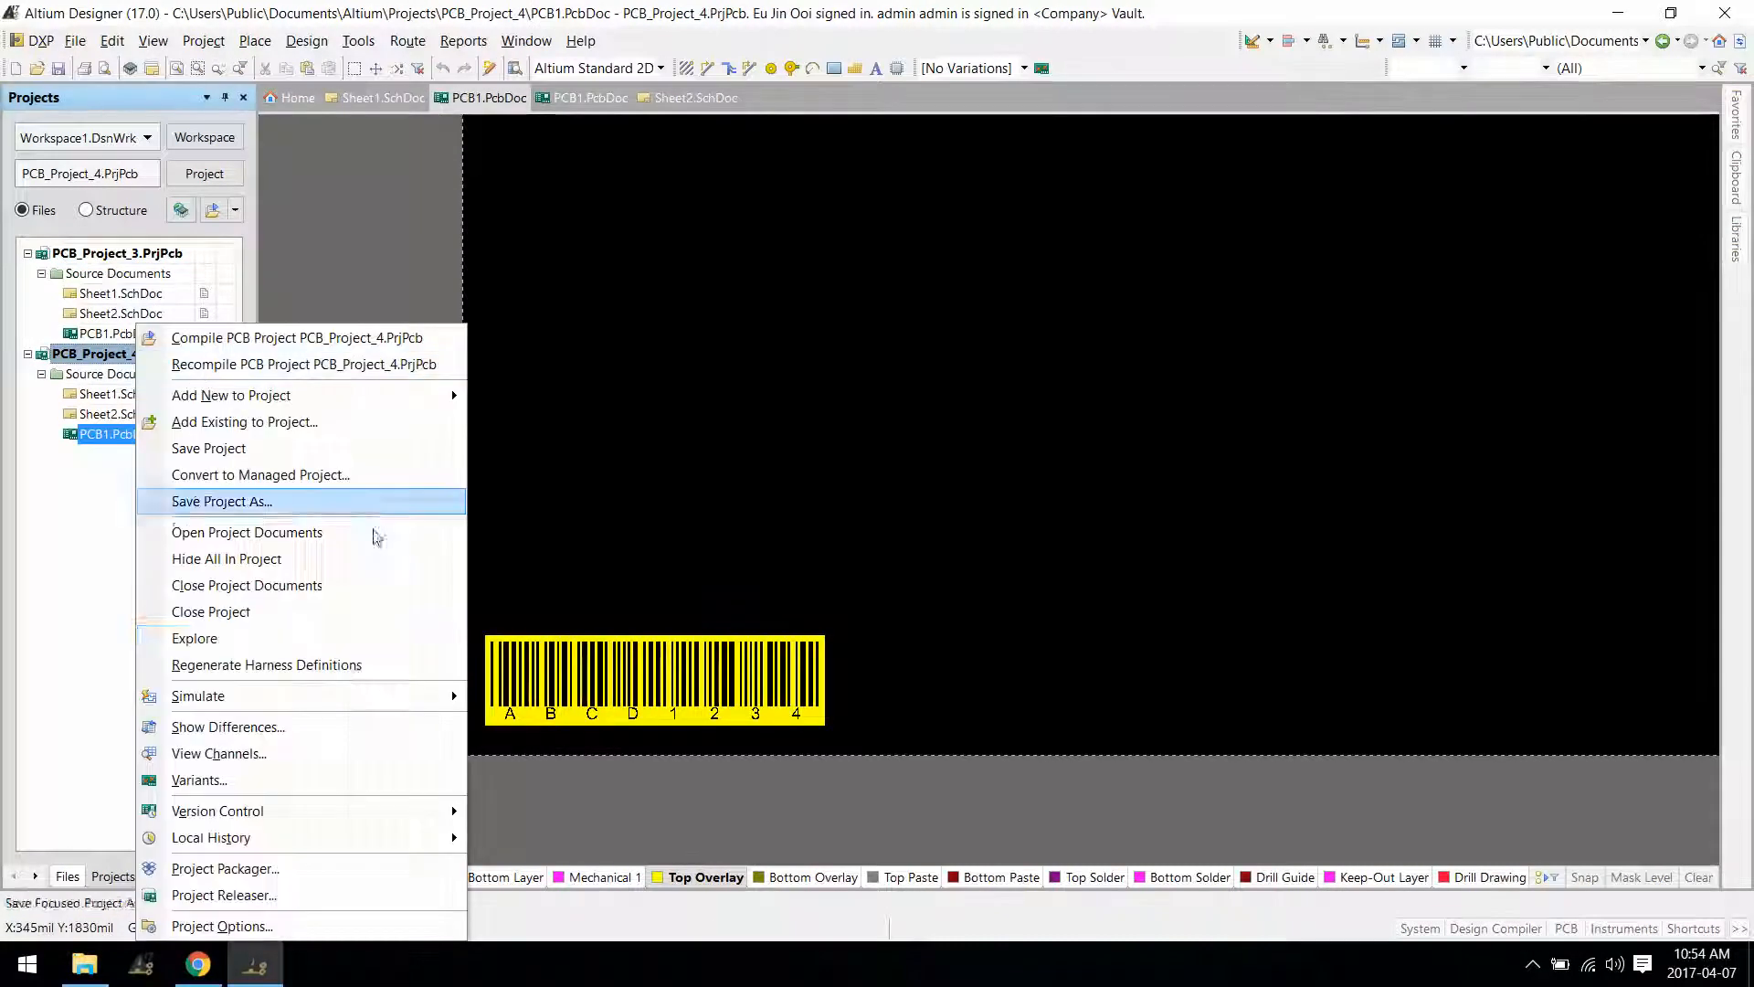
{"action": "left_click", "coordinate": [348, 585]}
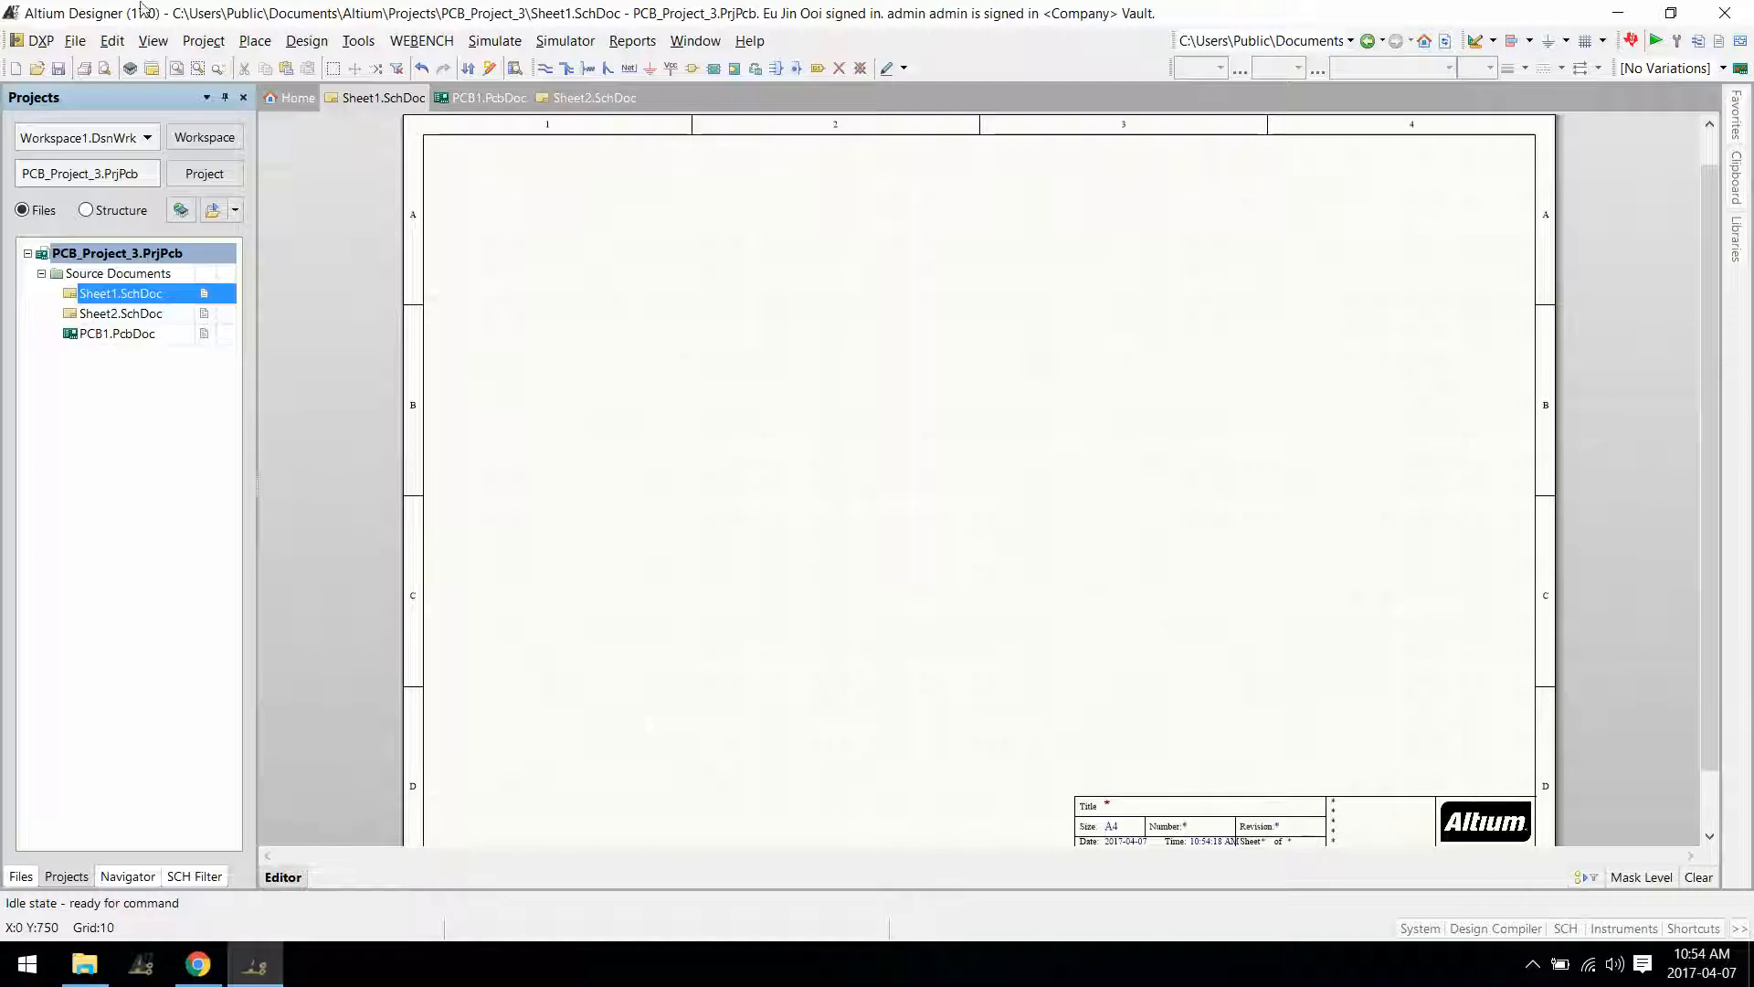
{"action": "left_click", "coordinate": [75, 40]}
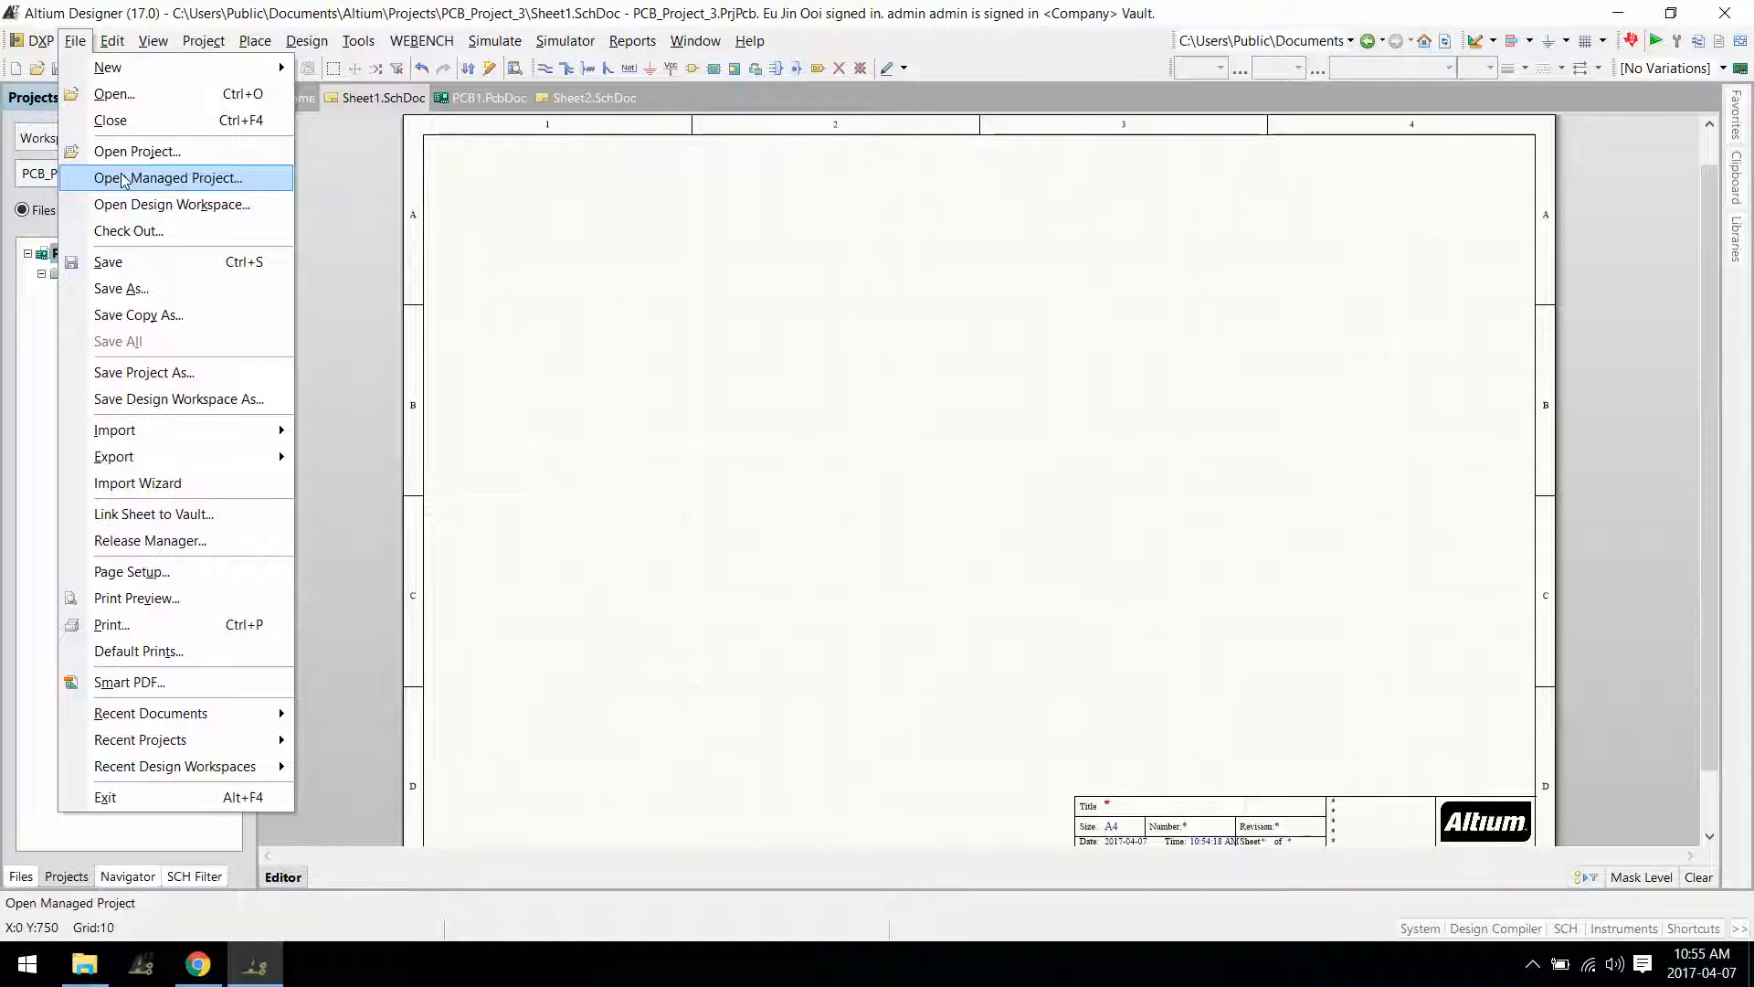
{"action": "left_click", "coordinate": [411, 7]}
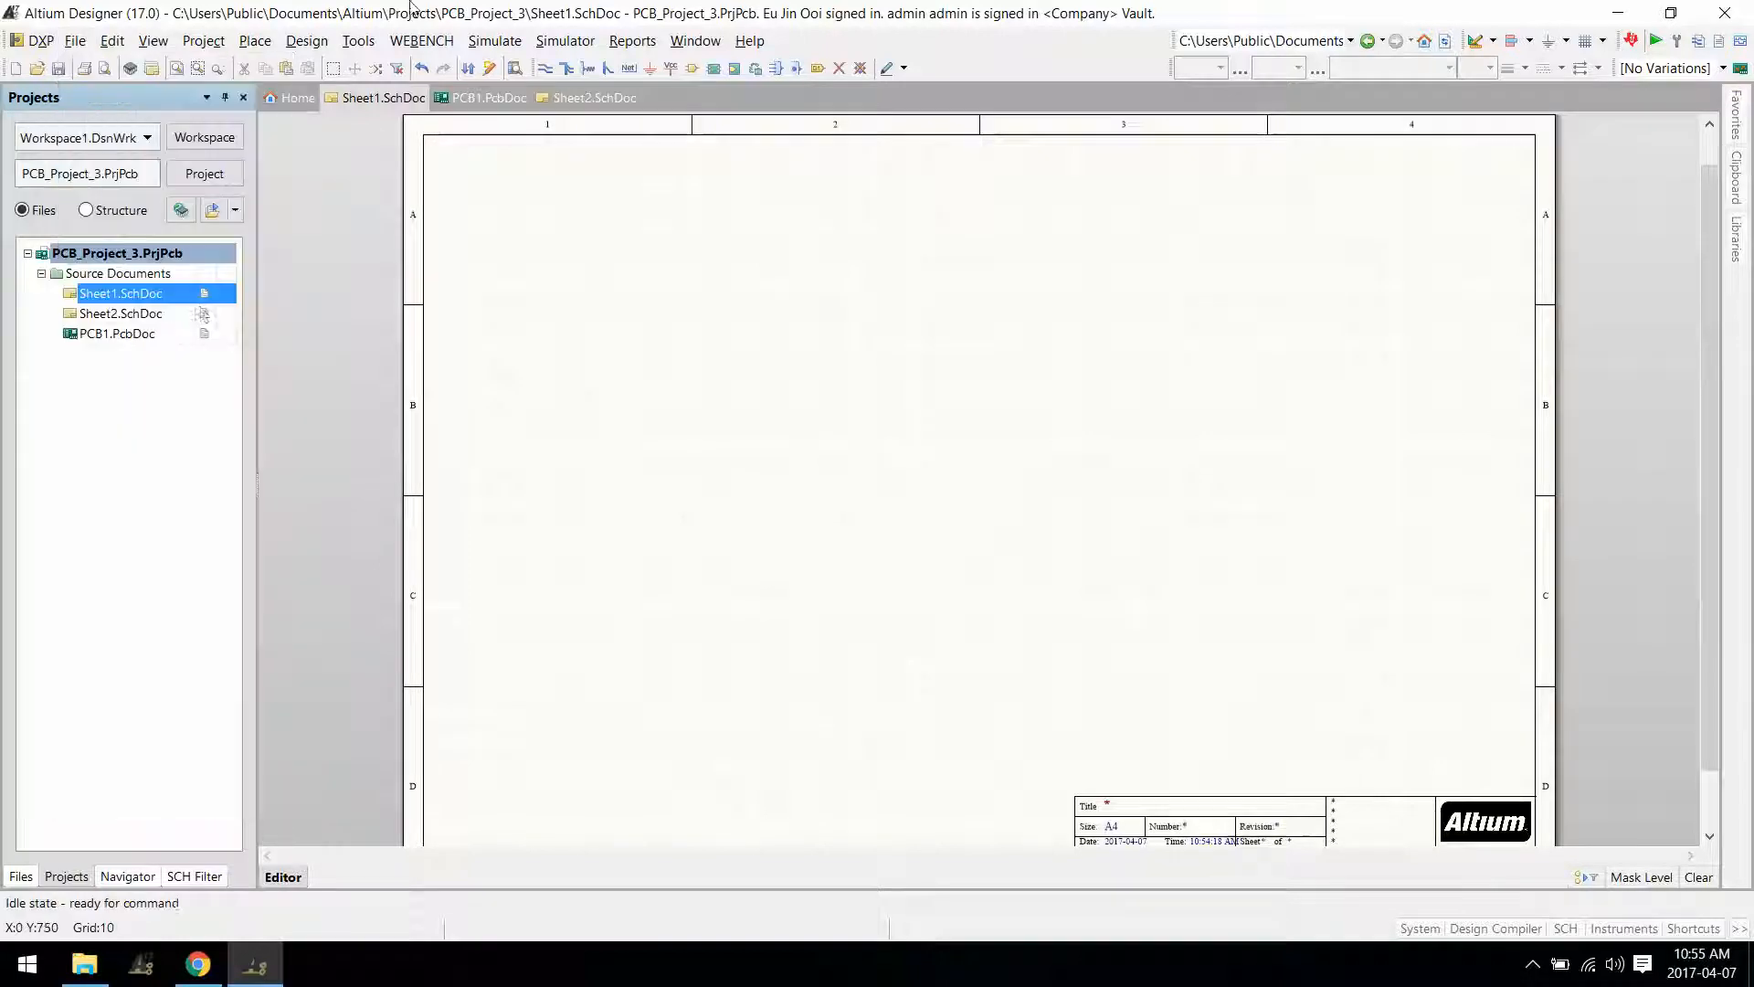
Start converting PCB_Project_3 to a managed project and choose DefaultRepository as the repository in the advanced settings.
{"action": "right_click", "coordinate": [155, 254]}
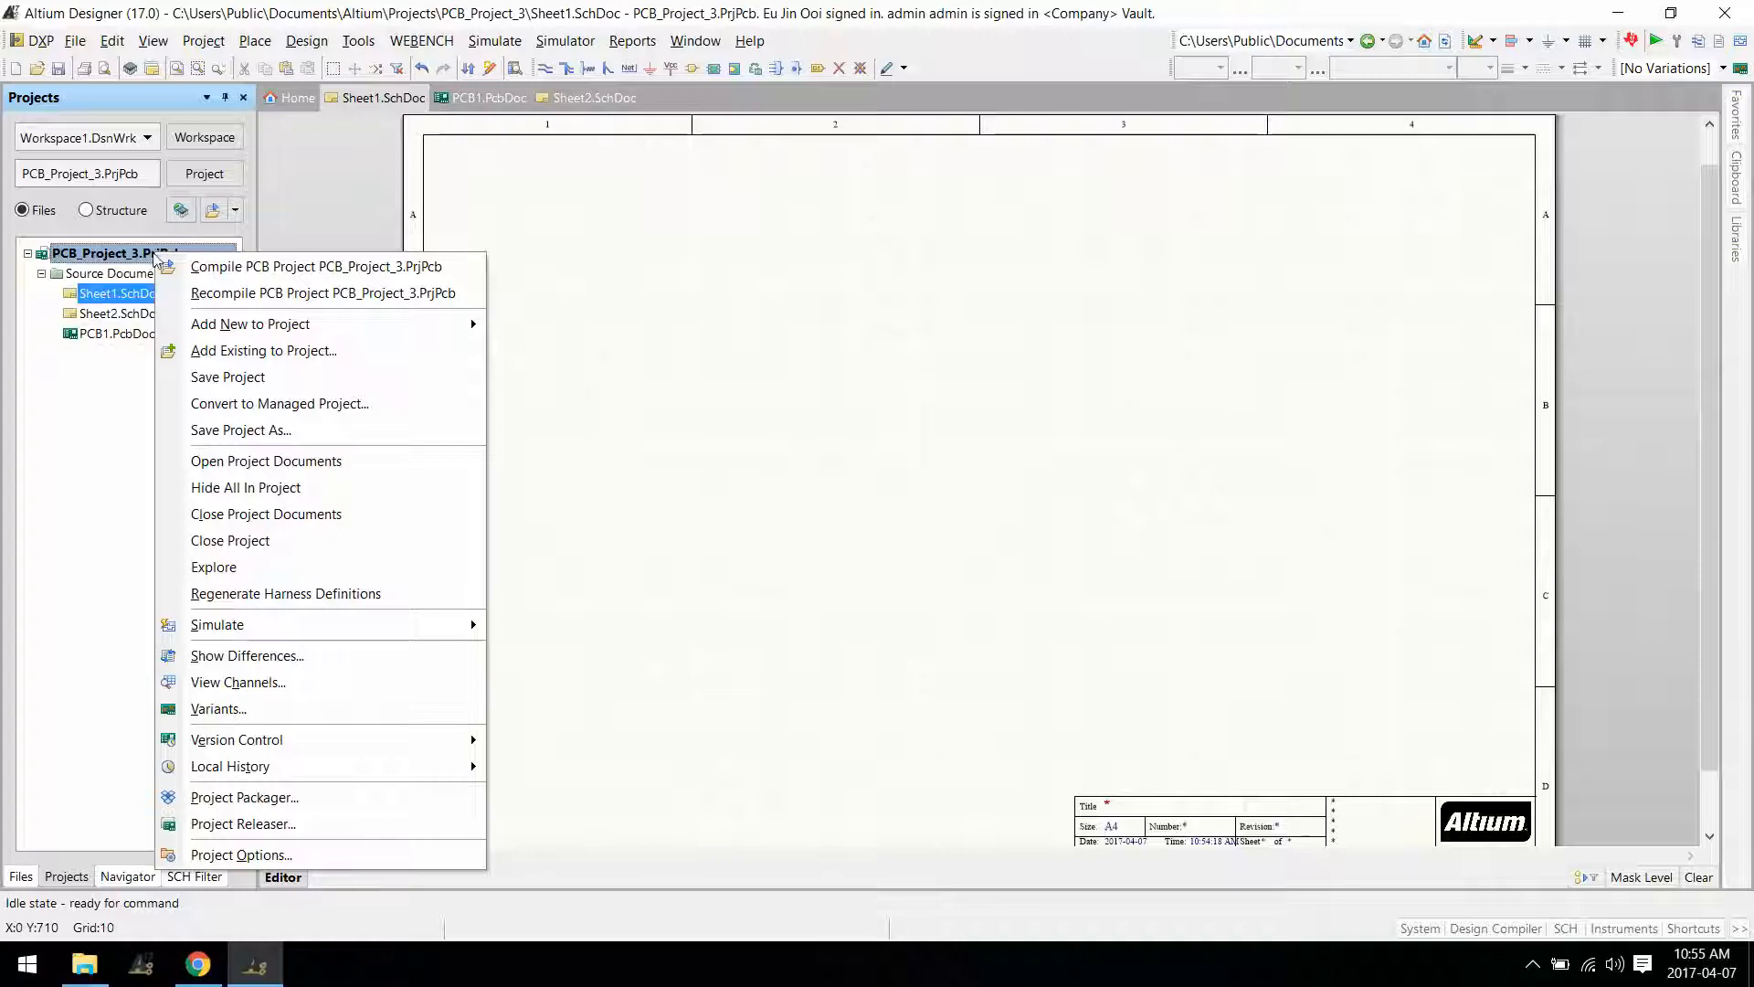
{"action": "left_click", "coordinate": [384, 402]}
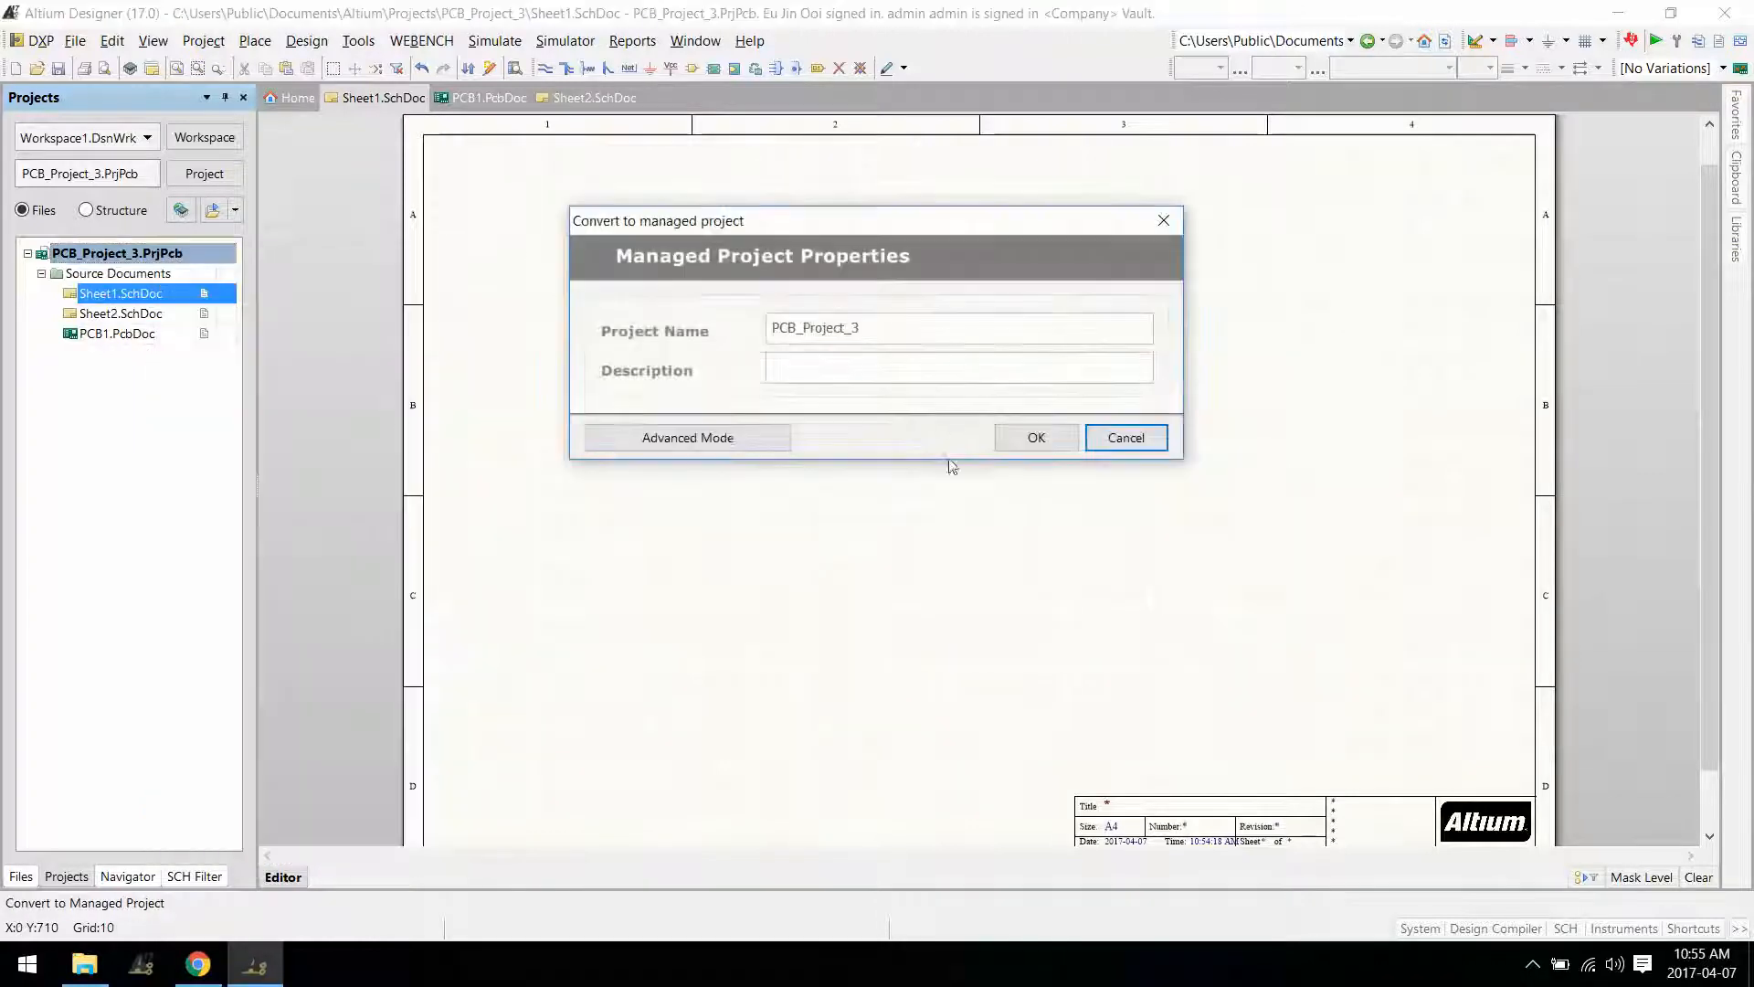
{"action": "left_click", "coordinate": [704, 447]}
{"action": "left_click", "coordinate": [996, 446]}
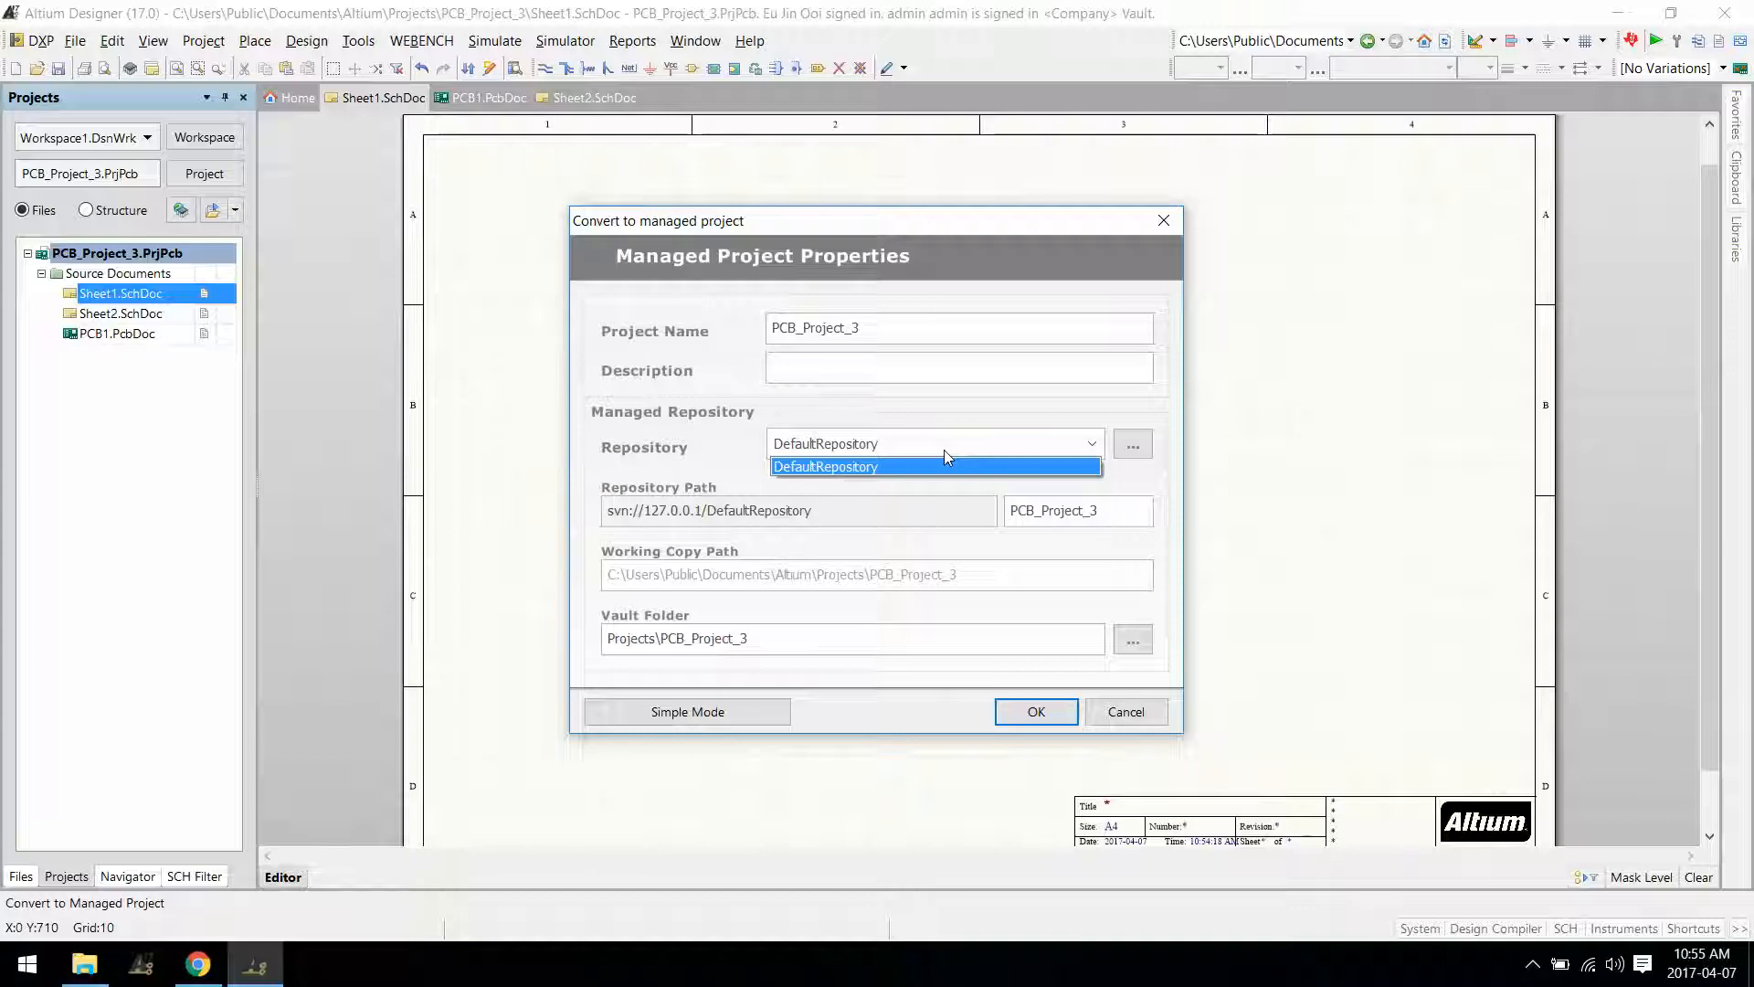
{"action": "left_click", "coordinate": [884, 453]}
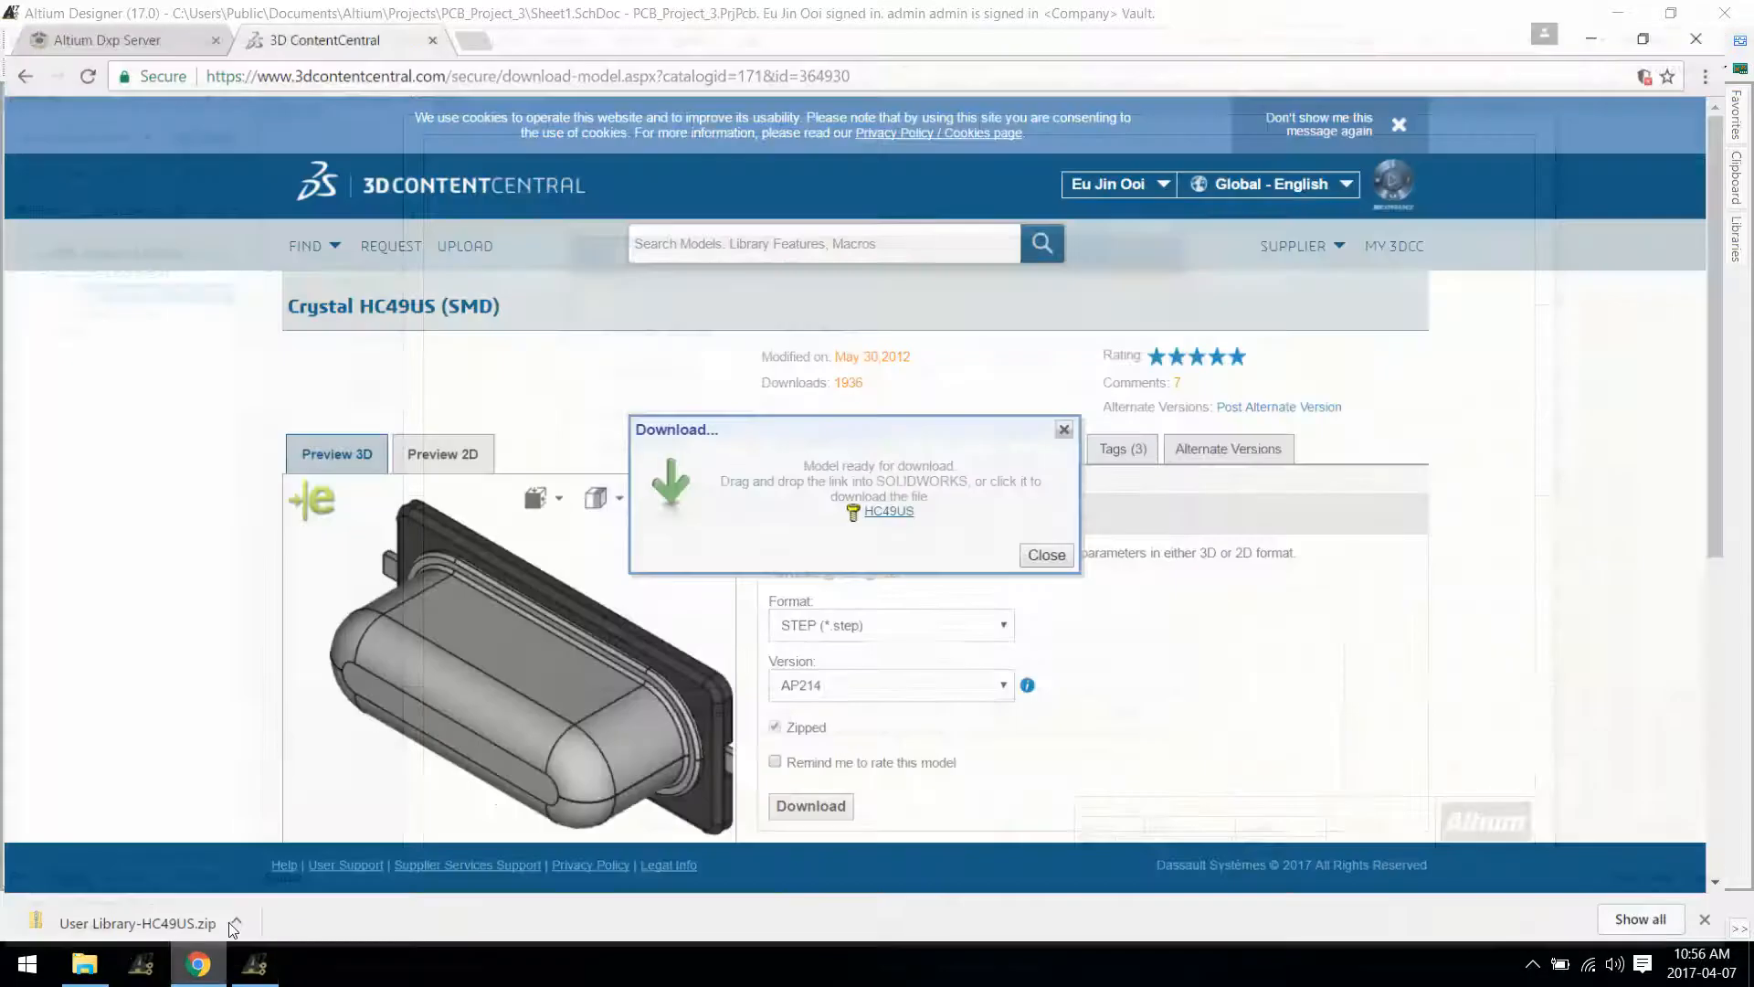
Switch to the Altium Vault site in Chrome and view its version control repositories.
{"action": "left_click", "coordinate": [197, 964]}
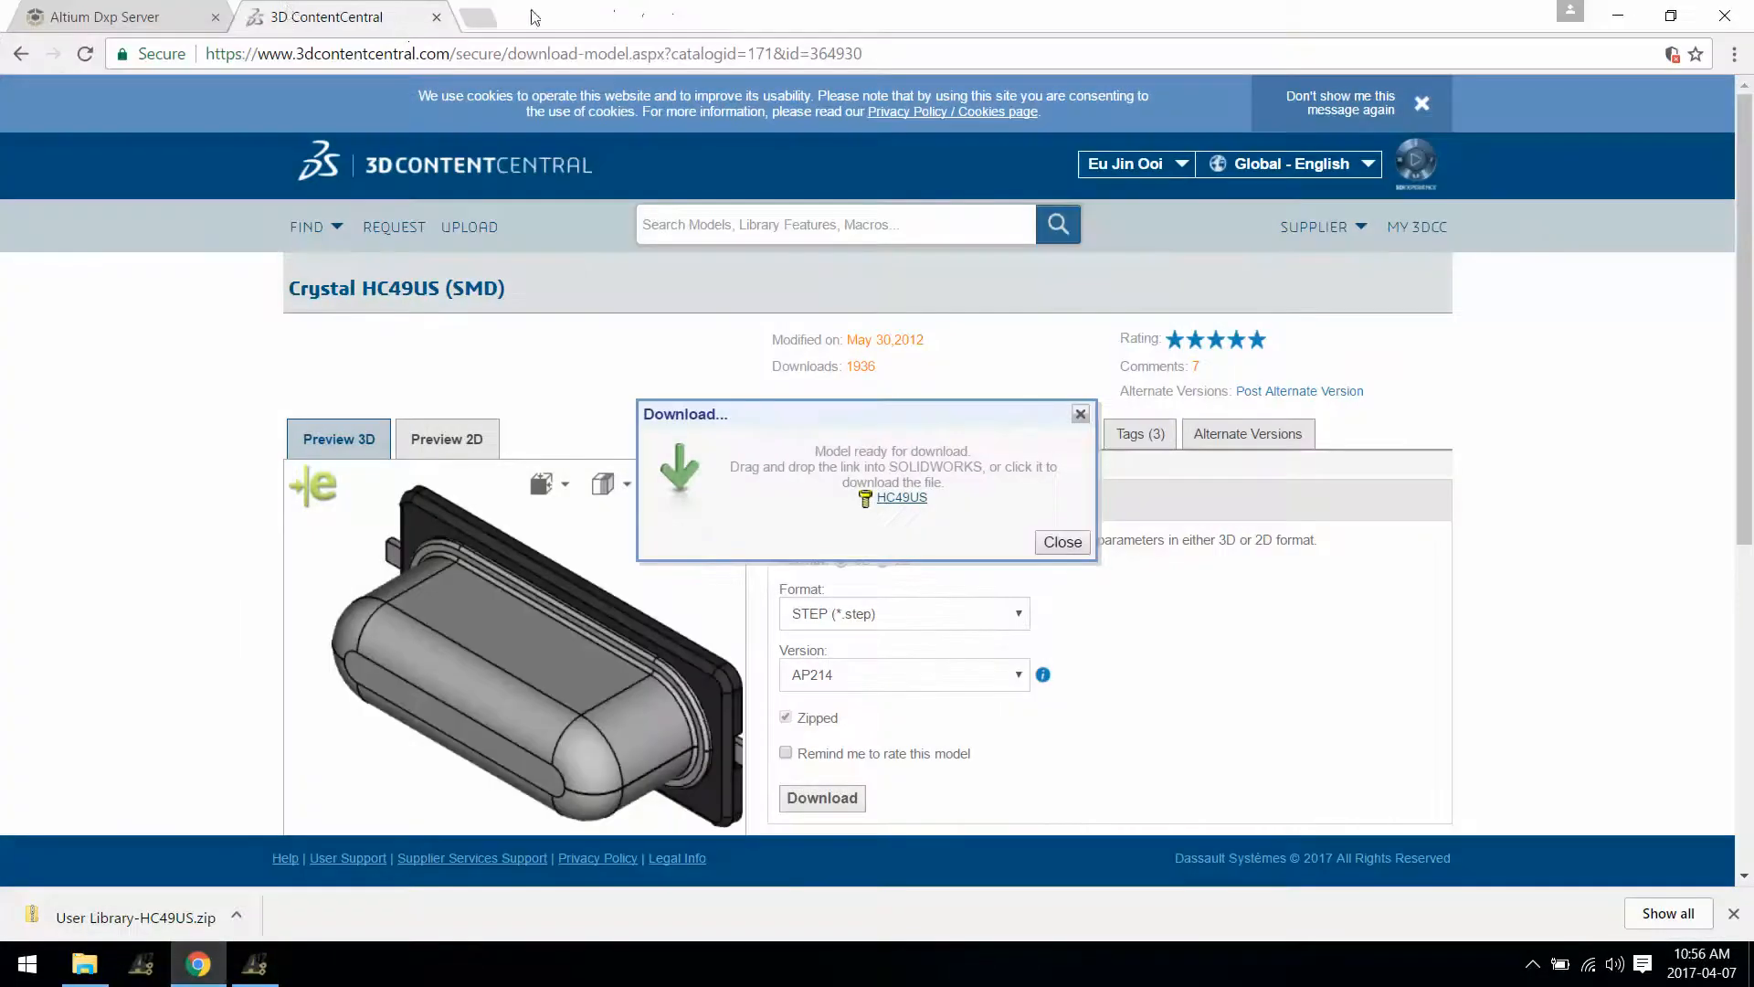
{"action": "left_click", "coordinate": [194, 12]}
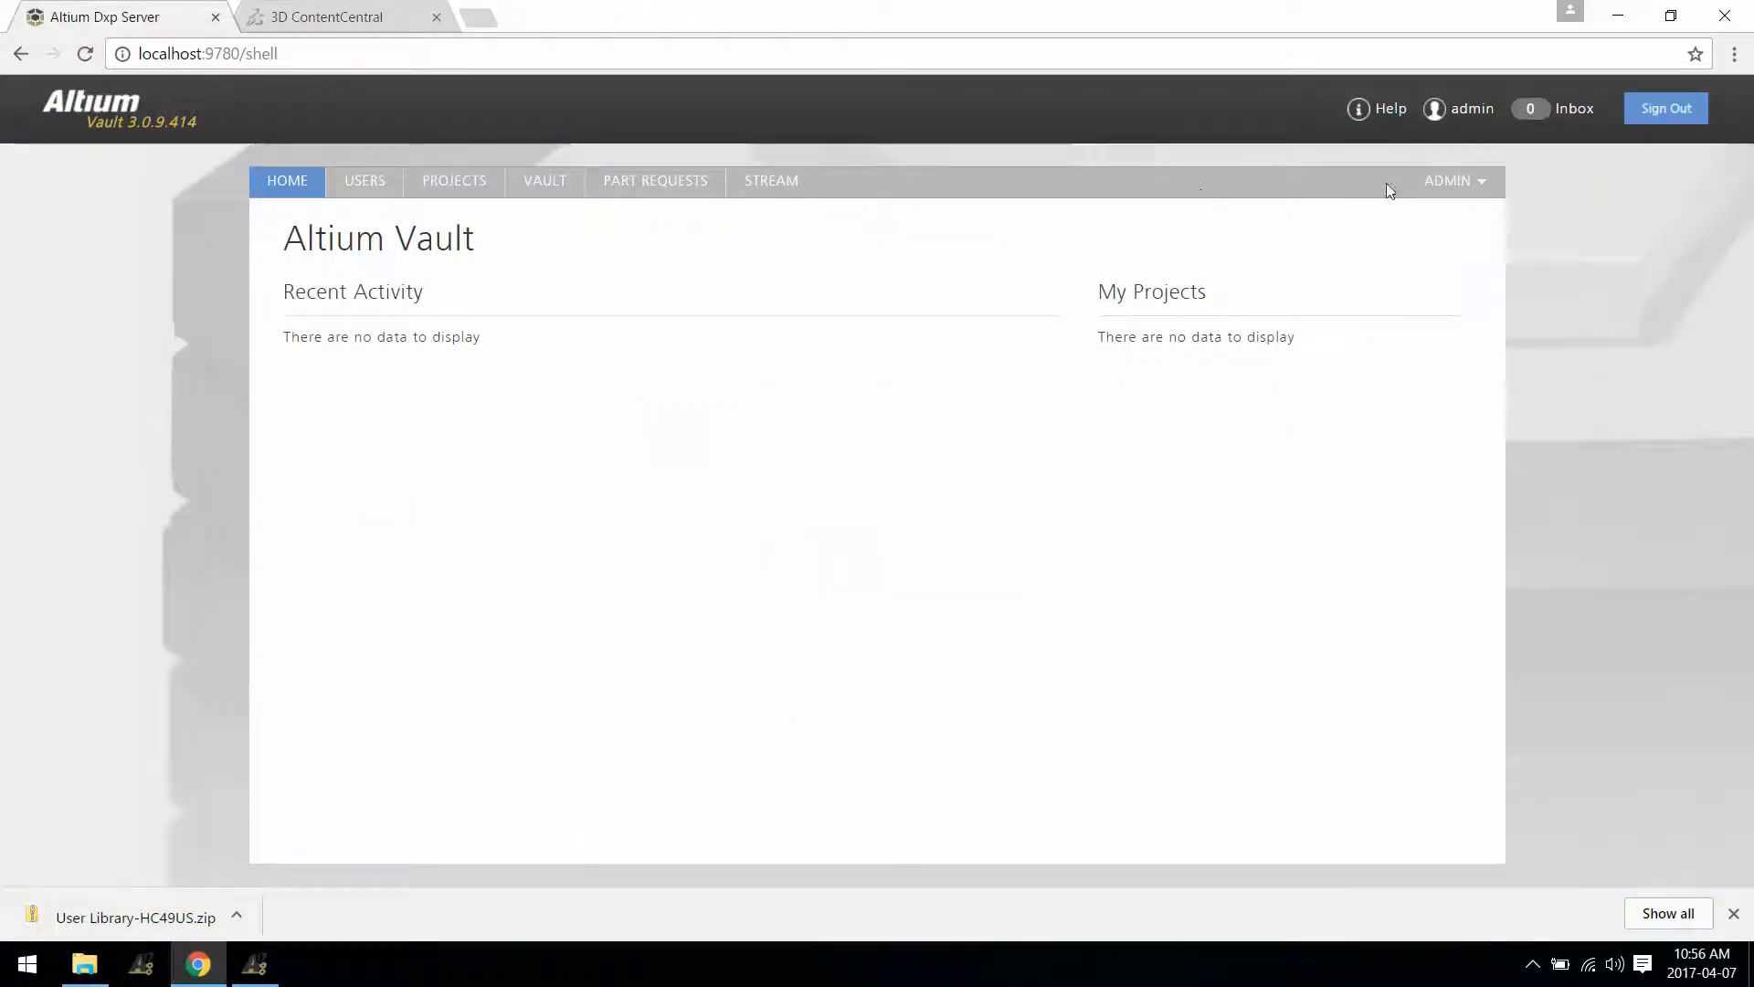
{"action": "left_click", "coordinate": [1443, 212]}
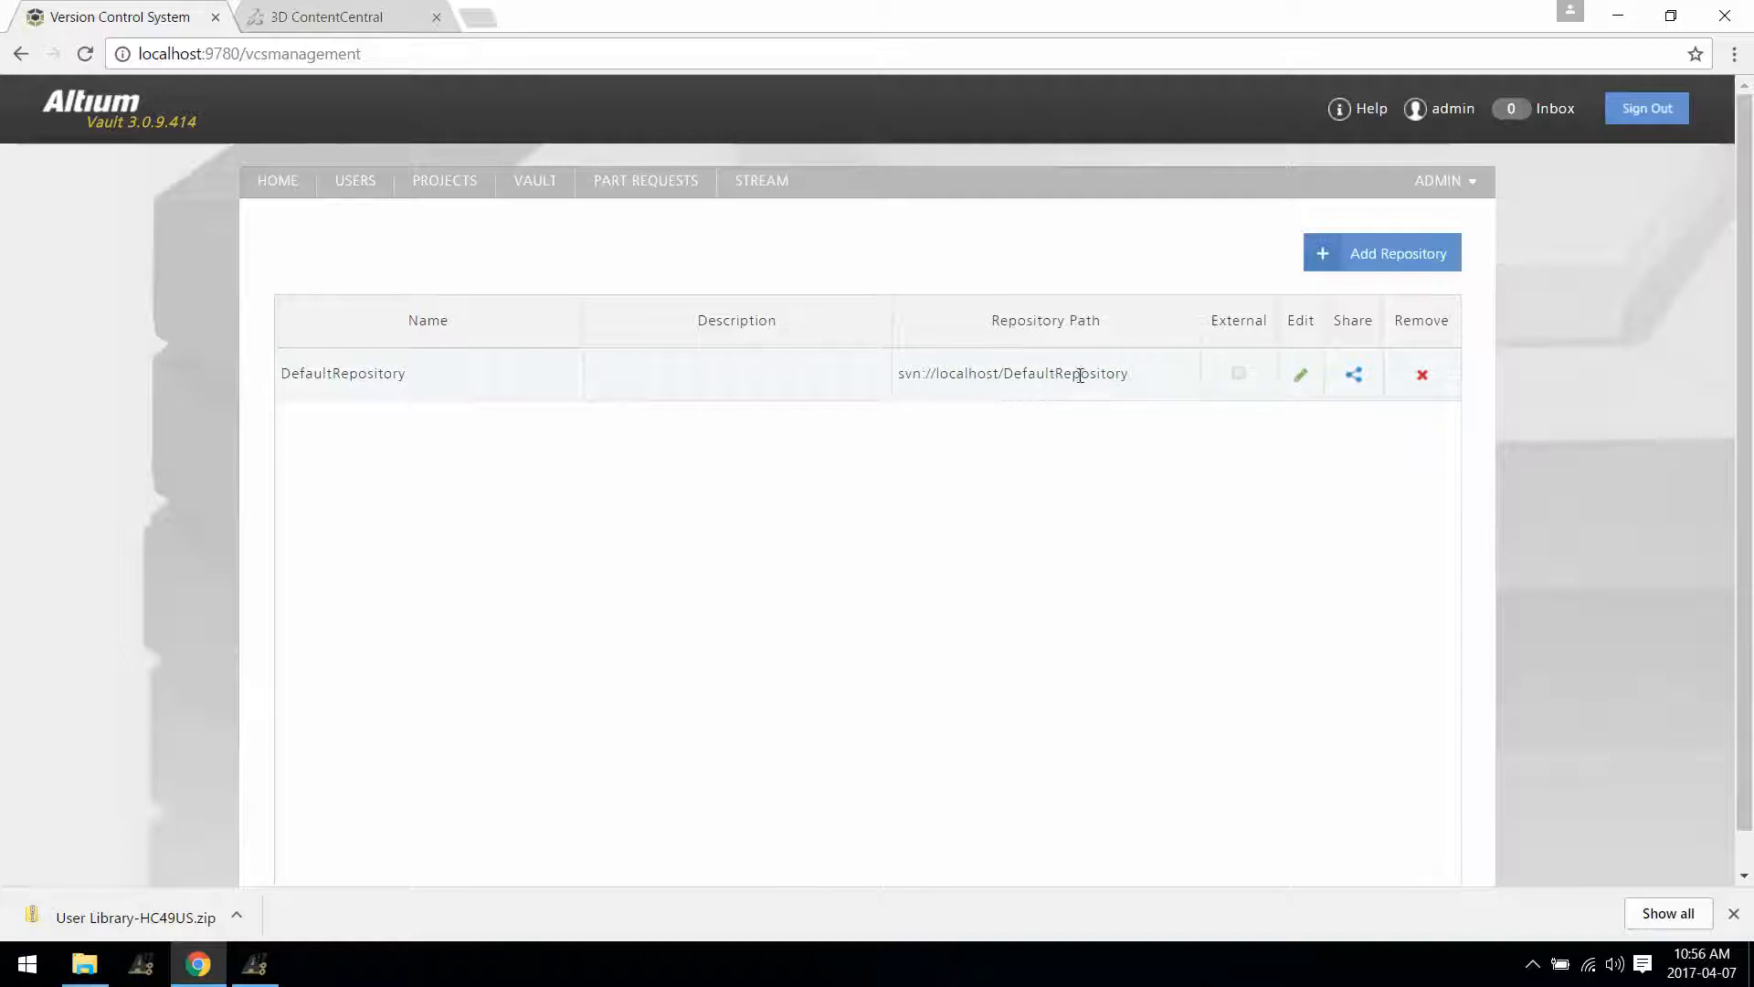
In File Explorer, examine DefaultRepository under C:\ProgramData\Altium\VaultServerData\Repository and return to the Repository folder.
{"action": "left_click", "coordinate": [85, 964]}
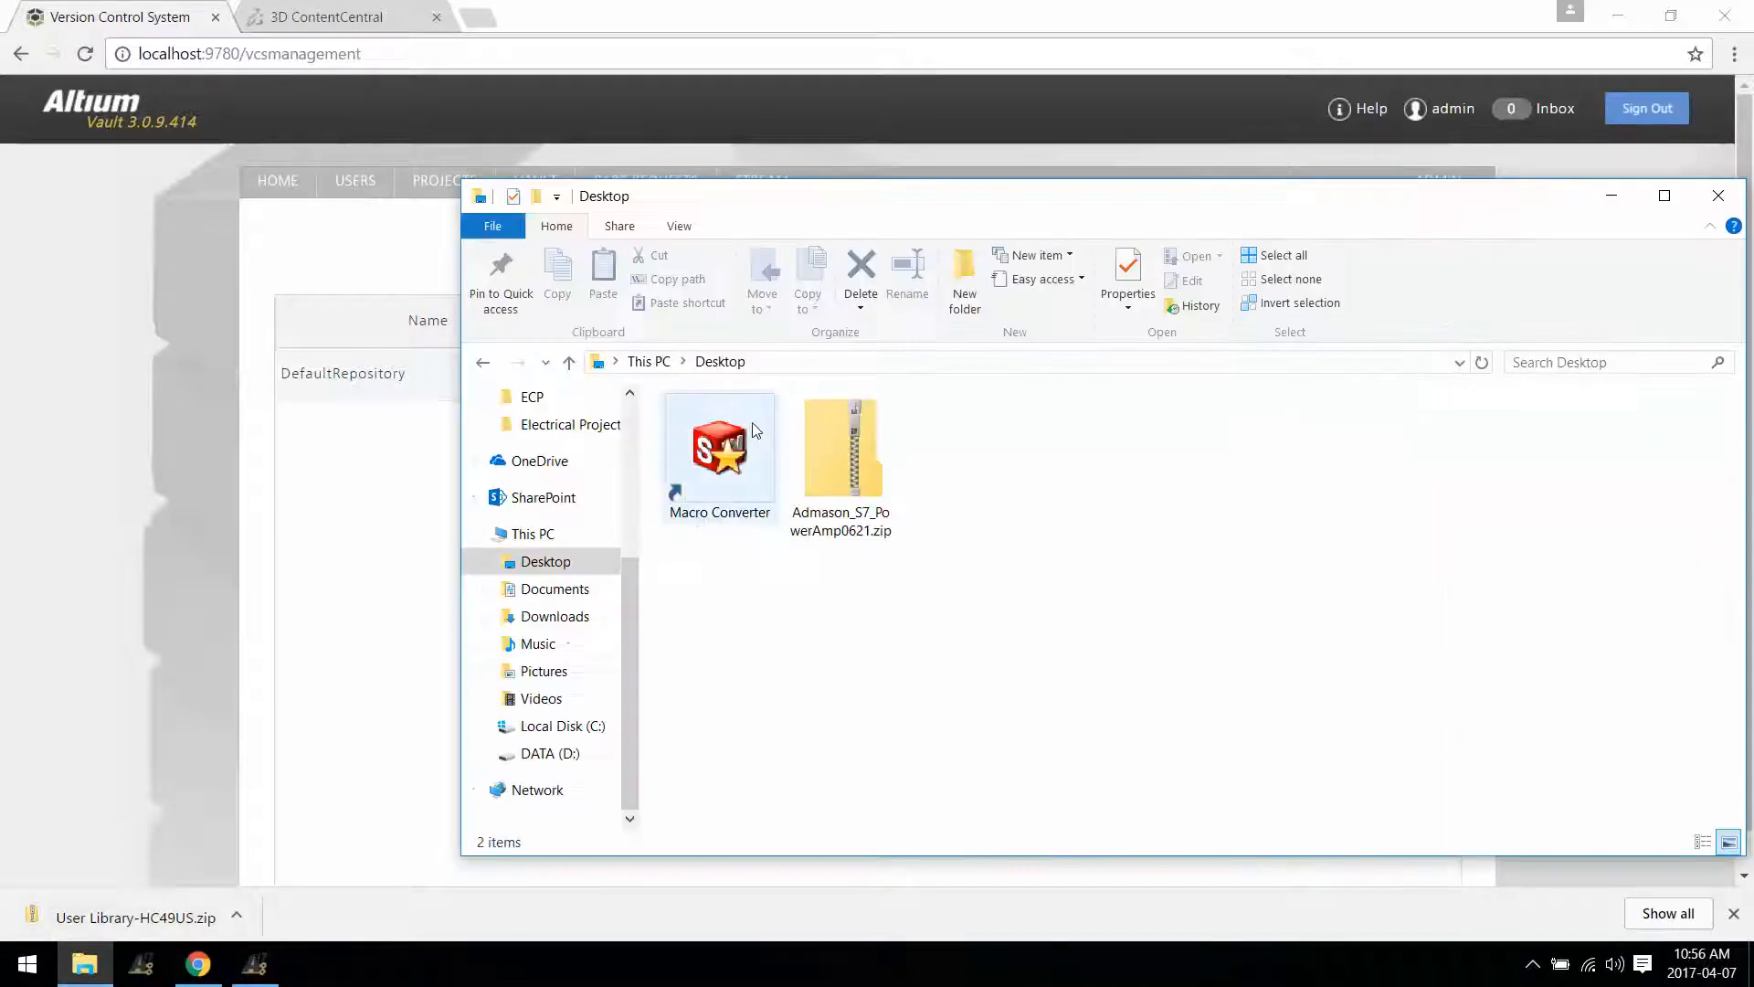
{"action": "left_click", "coordinate": [566, 728]}
{"action": "double_click", "coordinate": [771, 705]}
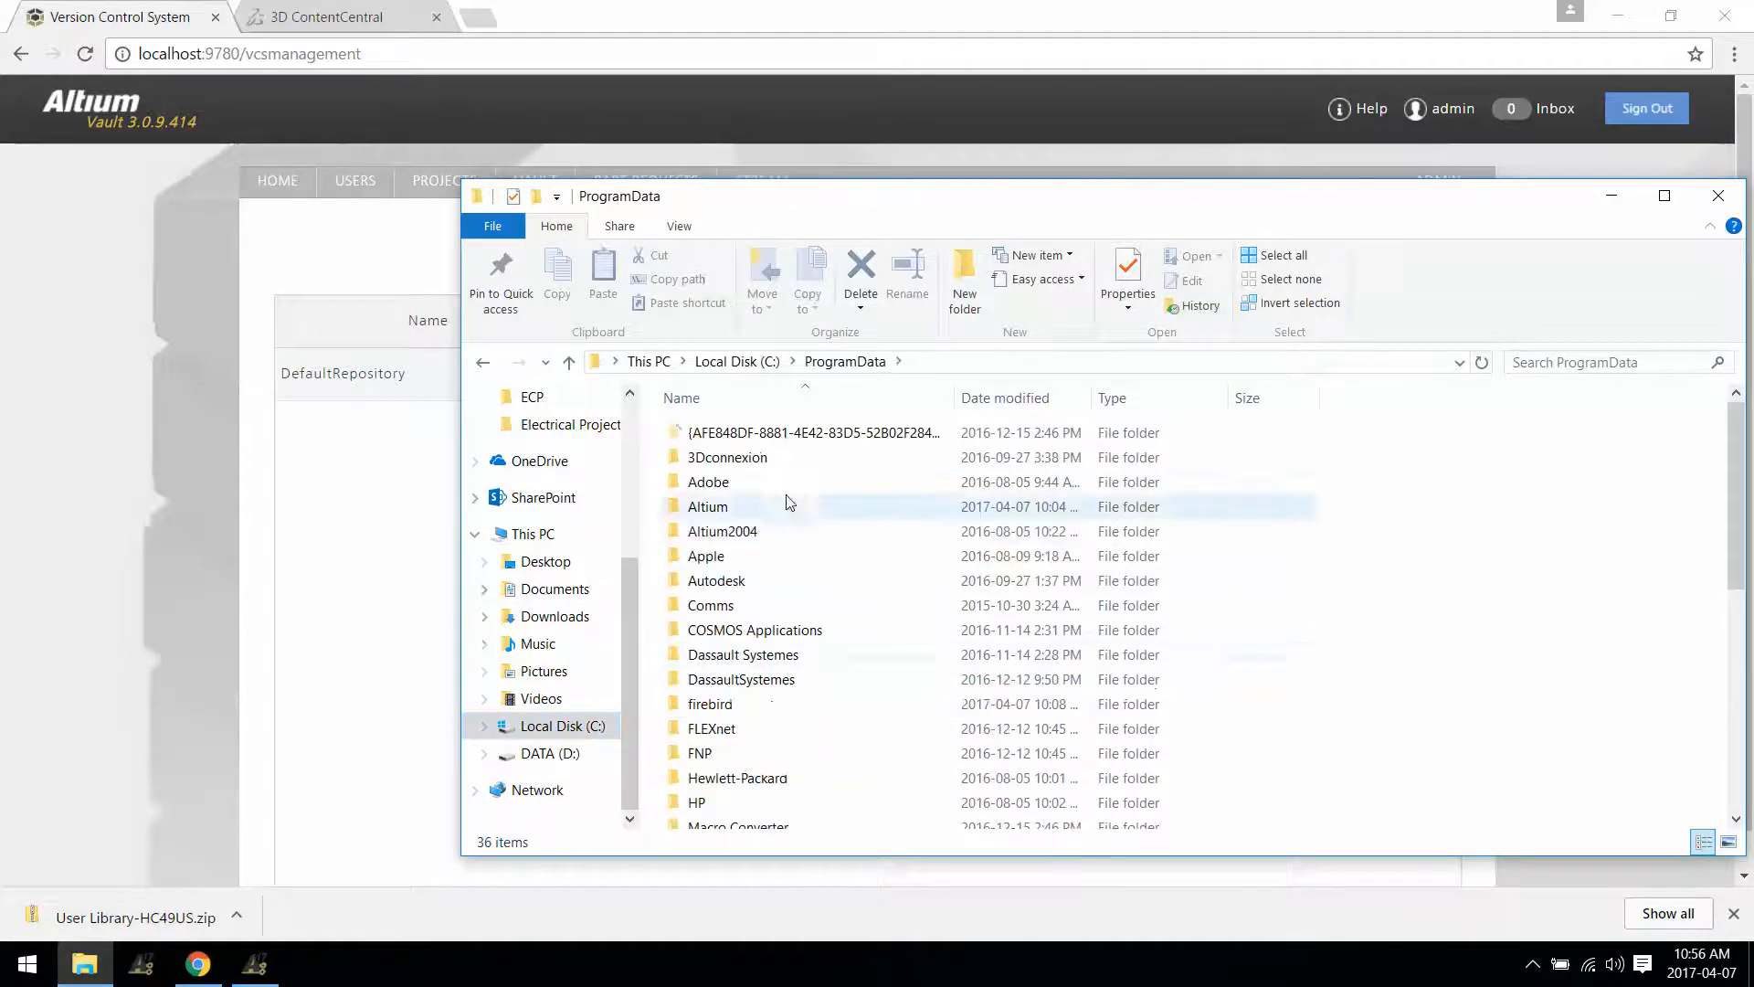
{"action": "double_click", "coordinate": [769, 509]}
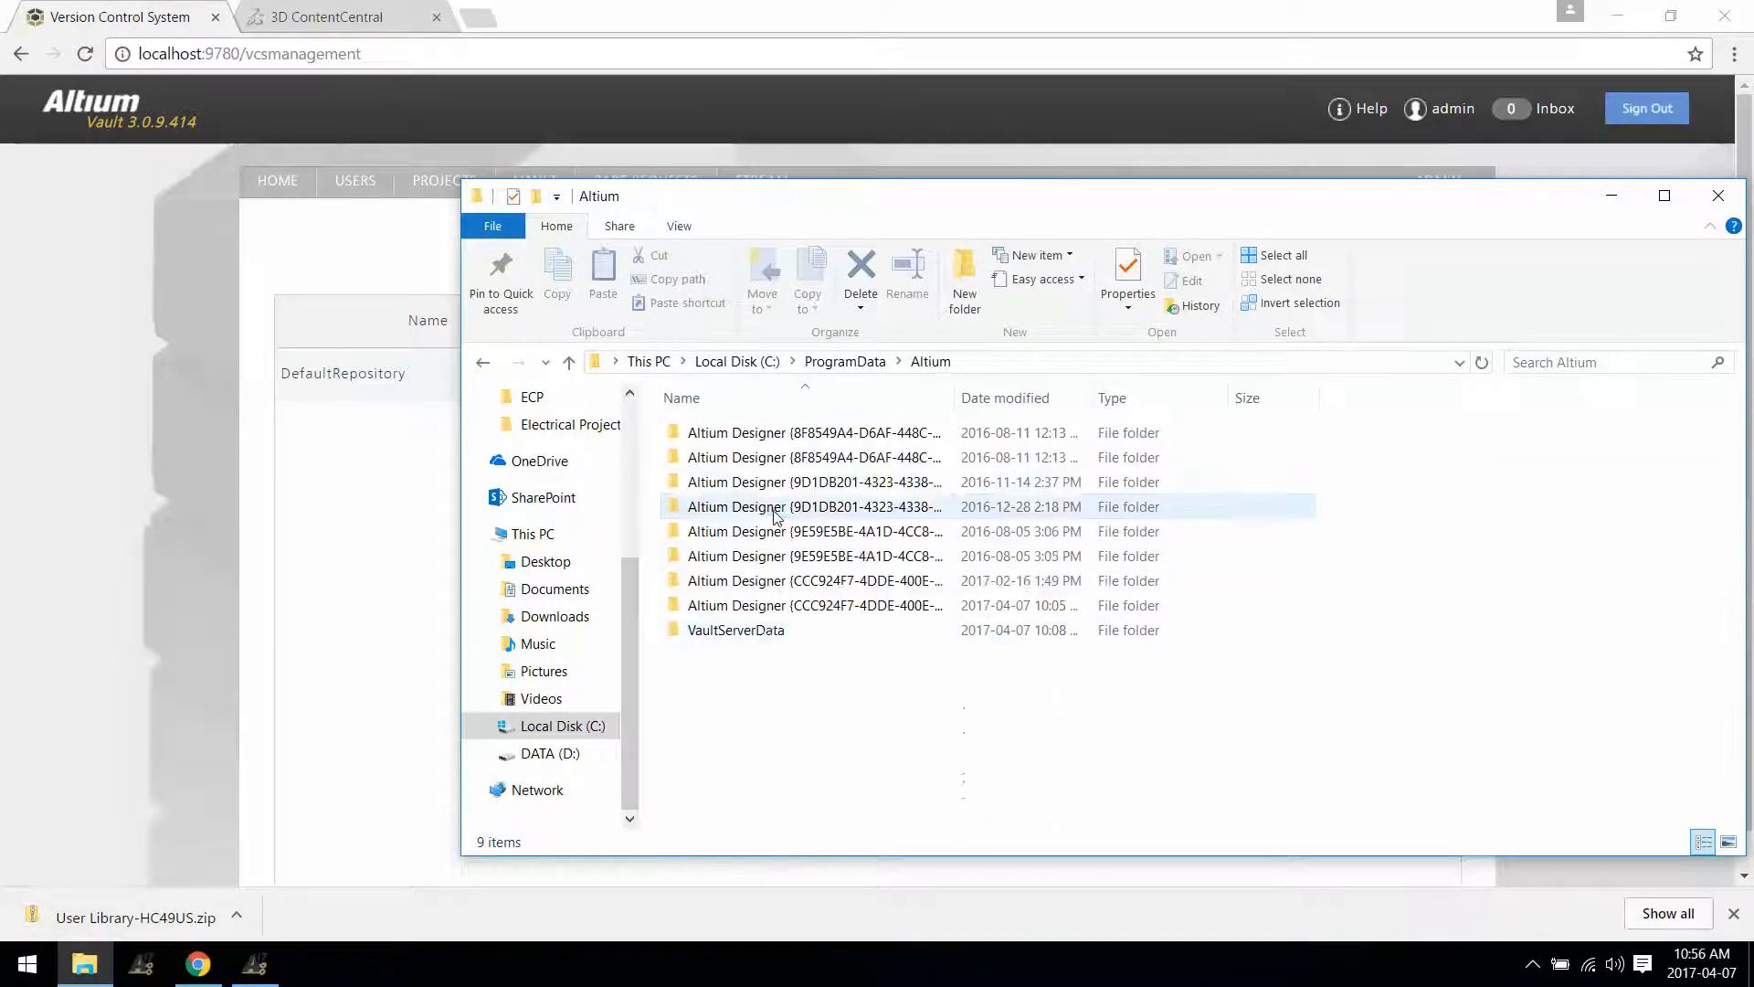
{"action": "double_click", "coordinate": [762, 637]}
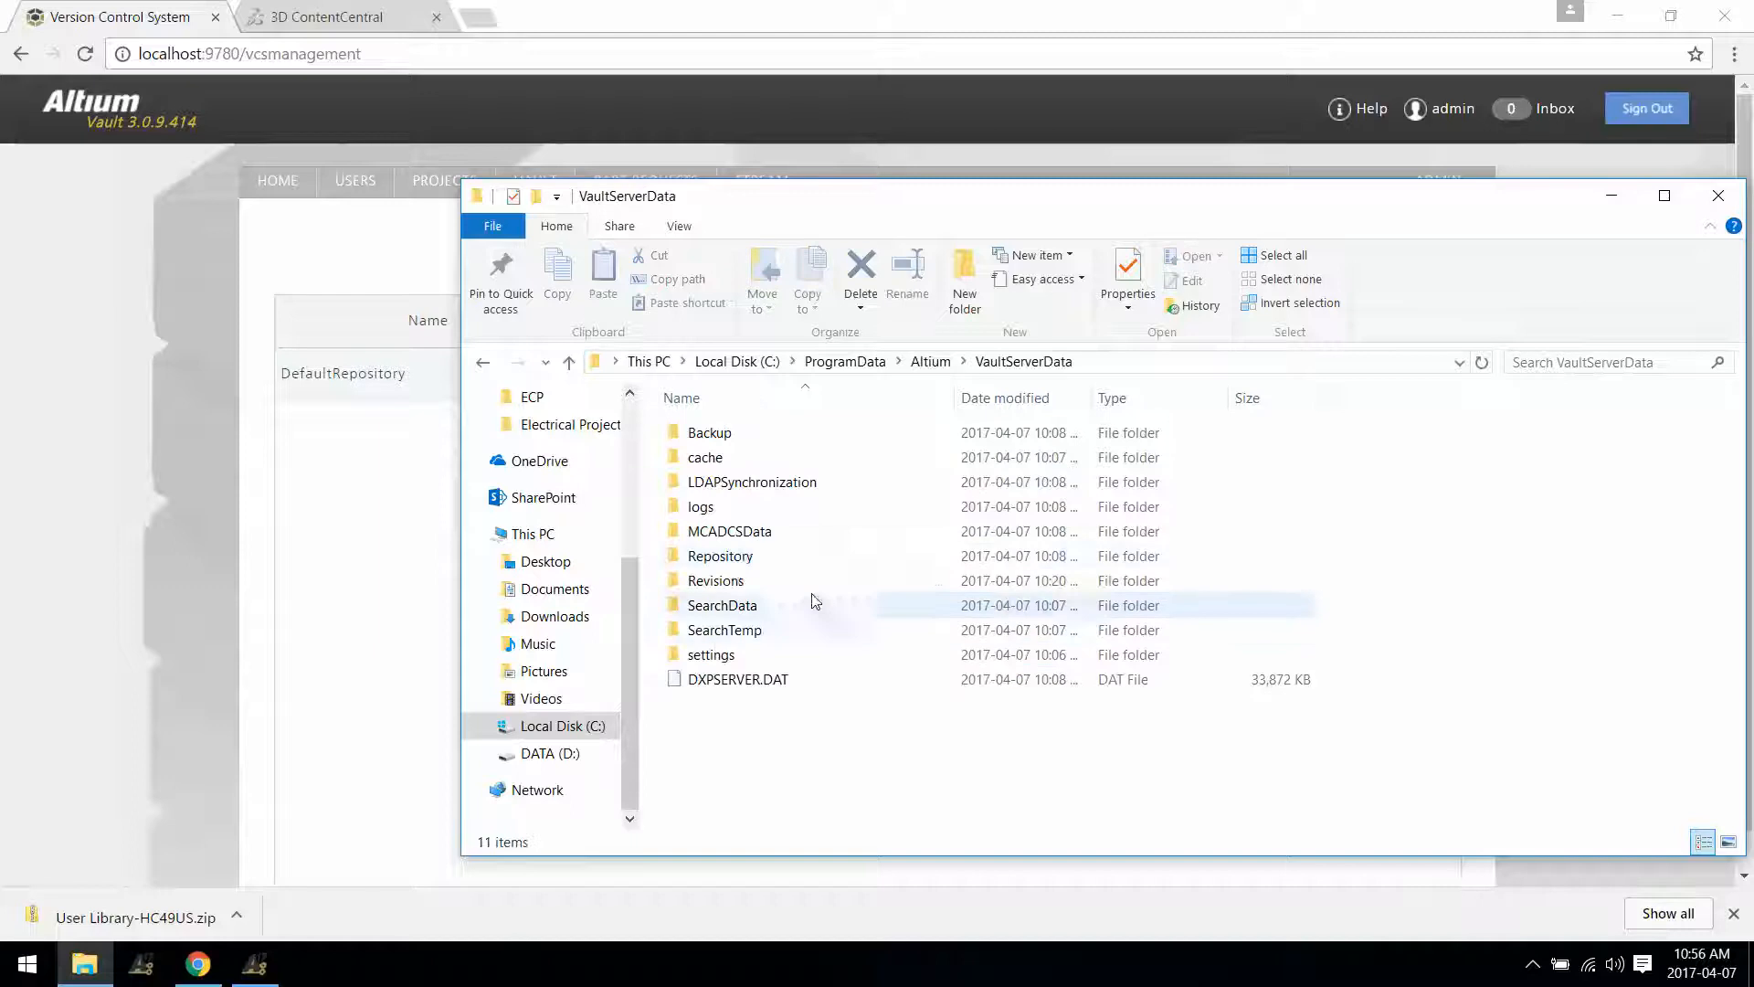
{"action": "double_click", "coordinate": [731, 555]}
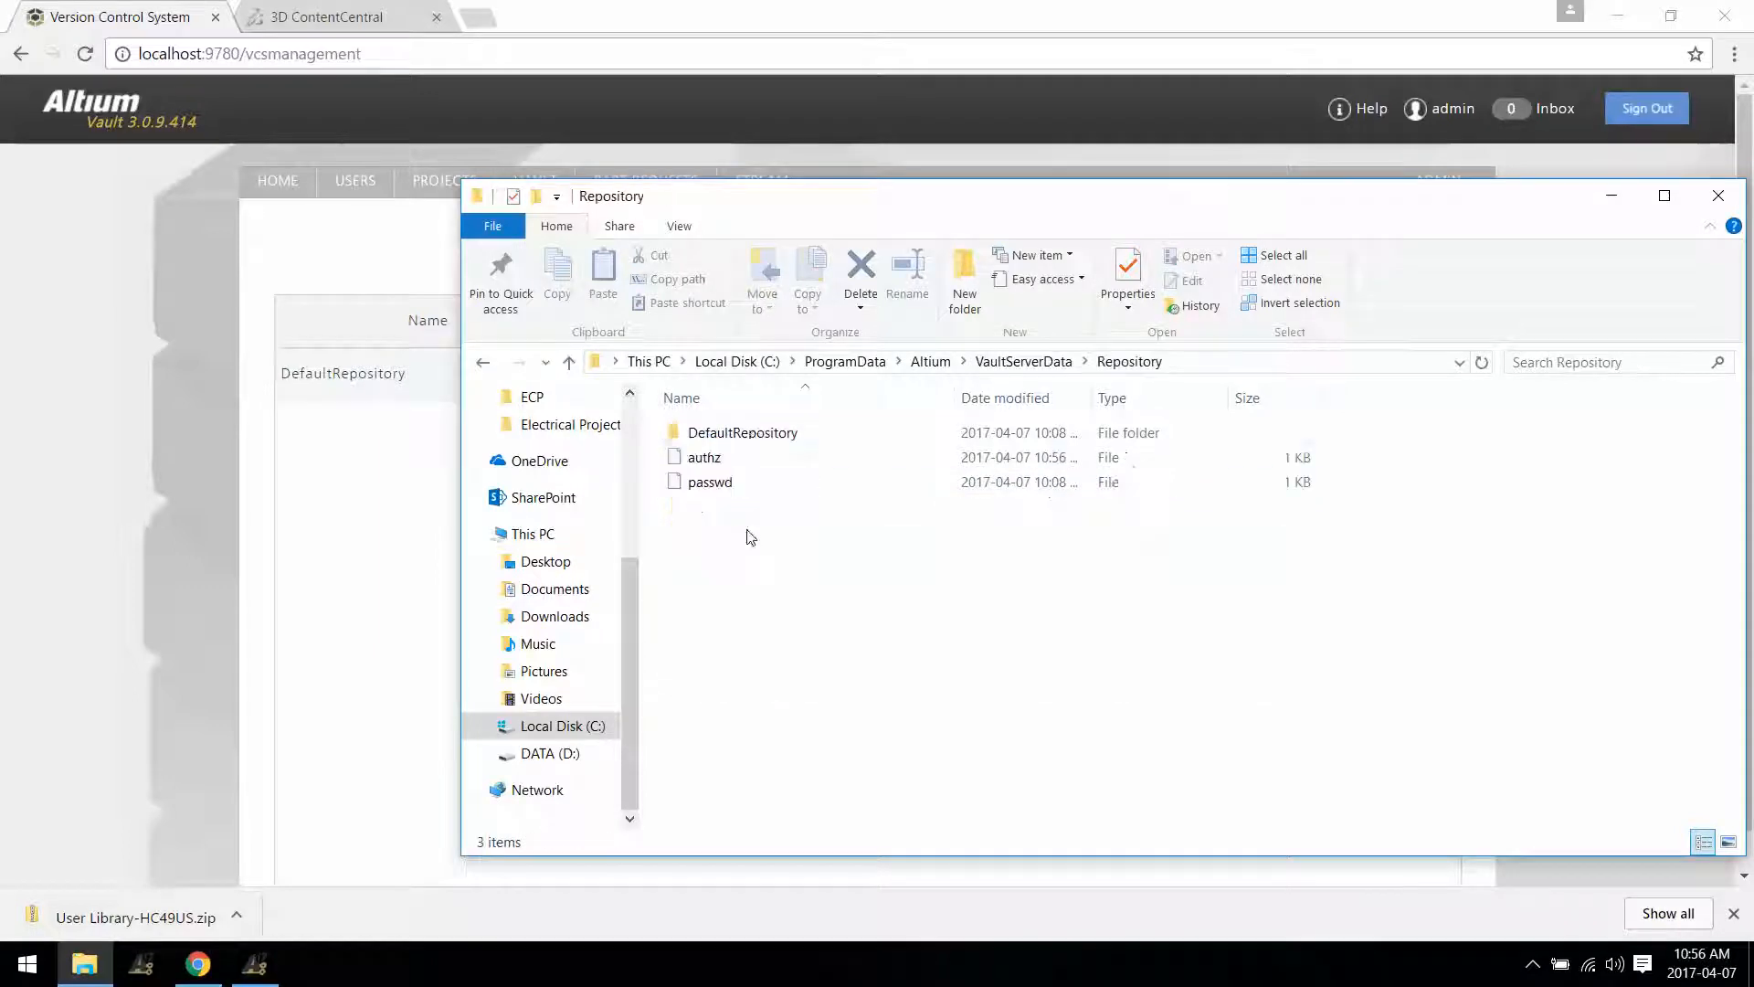
{"action": "double_click", "coordinate": [754, 437]}
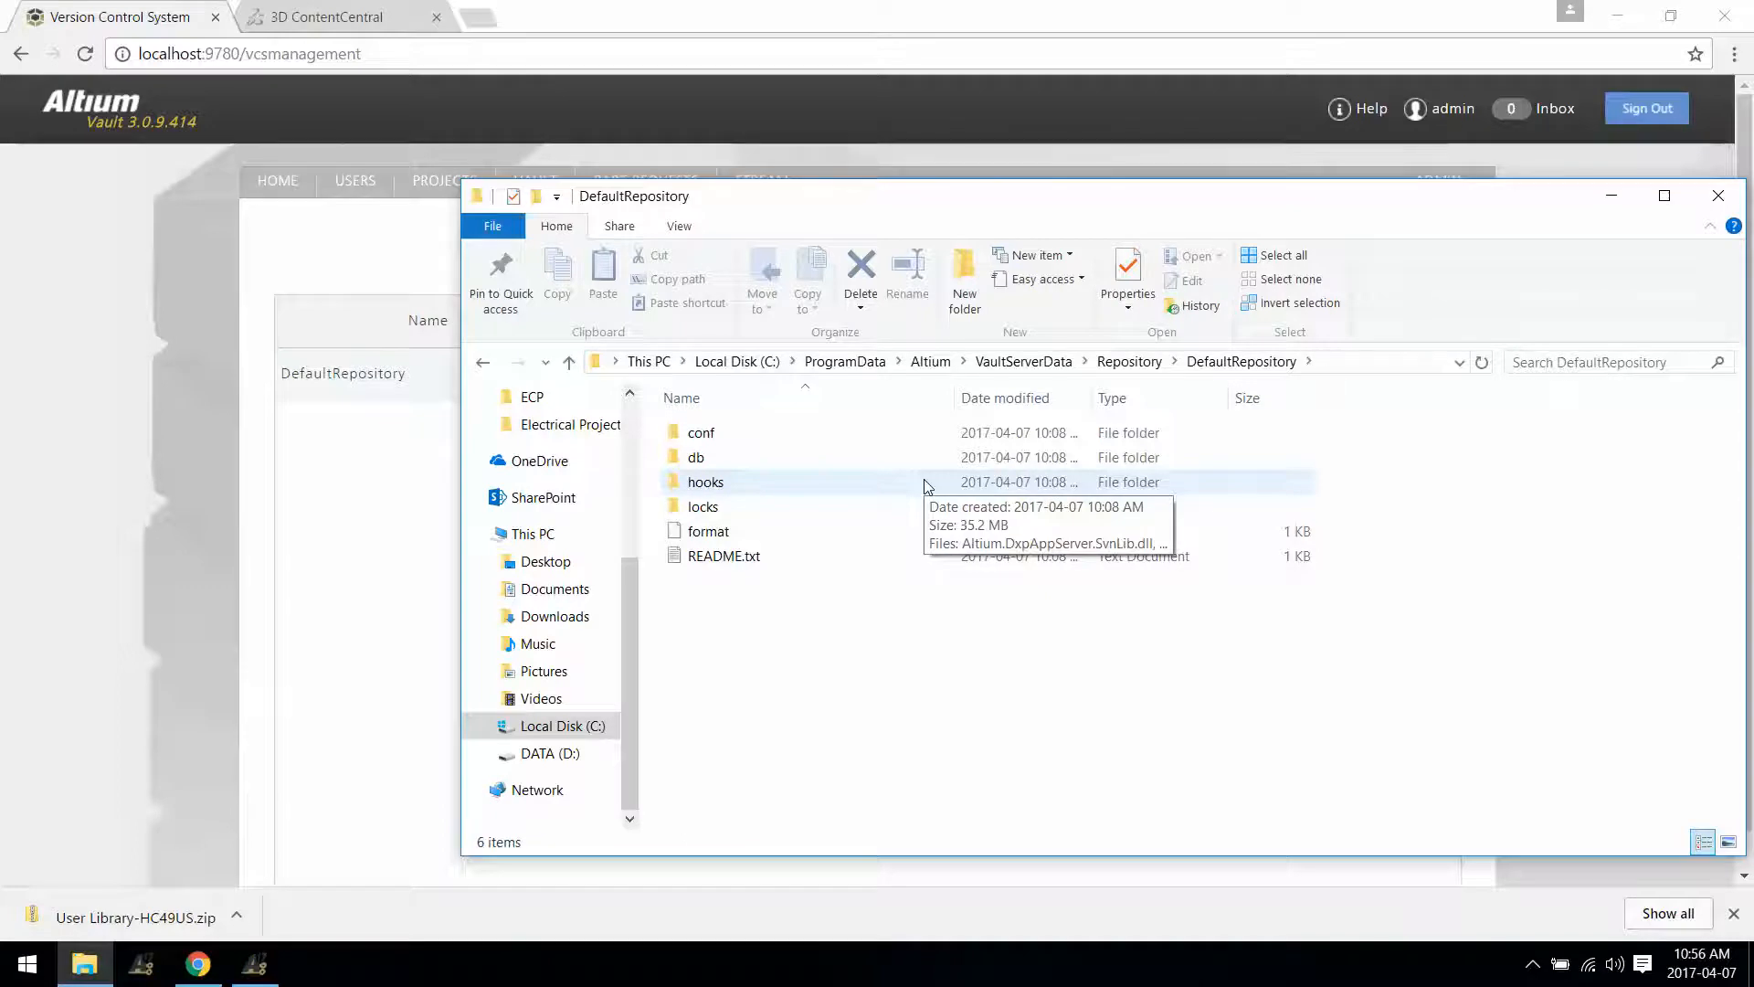
{"action": "left_click", "coordinate": [1133, 364]}
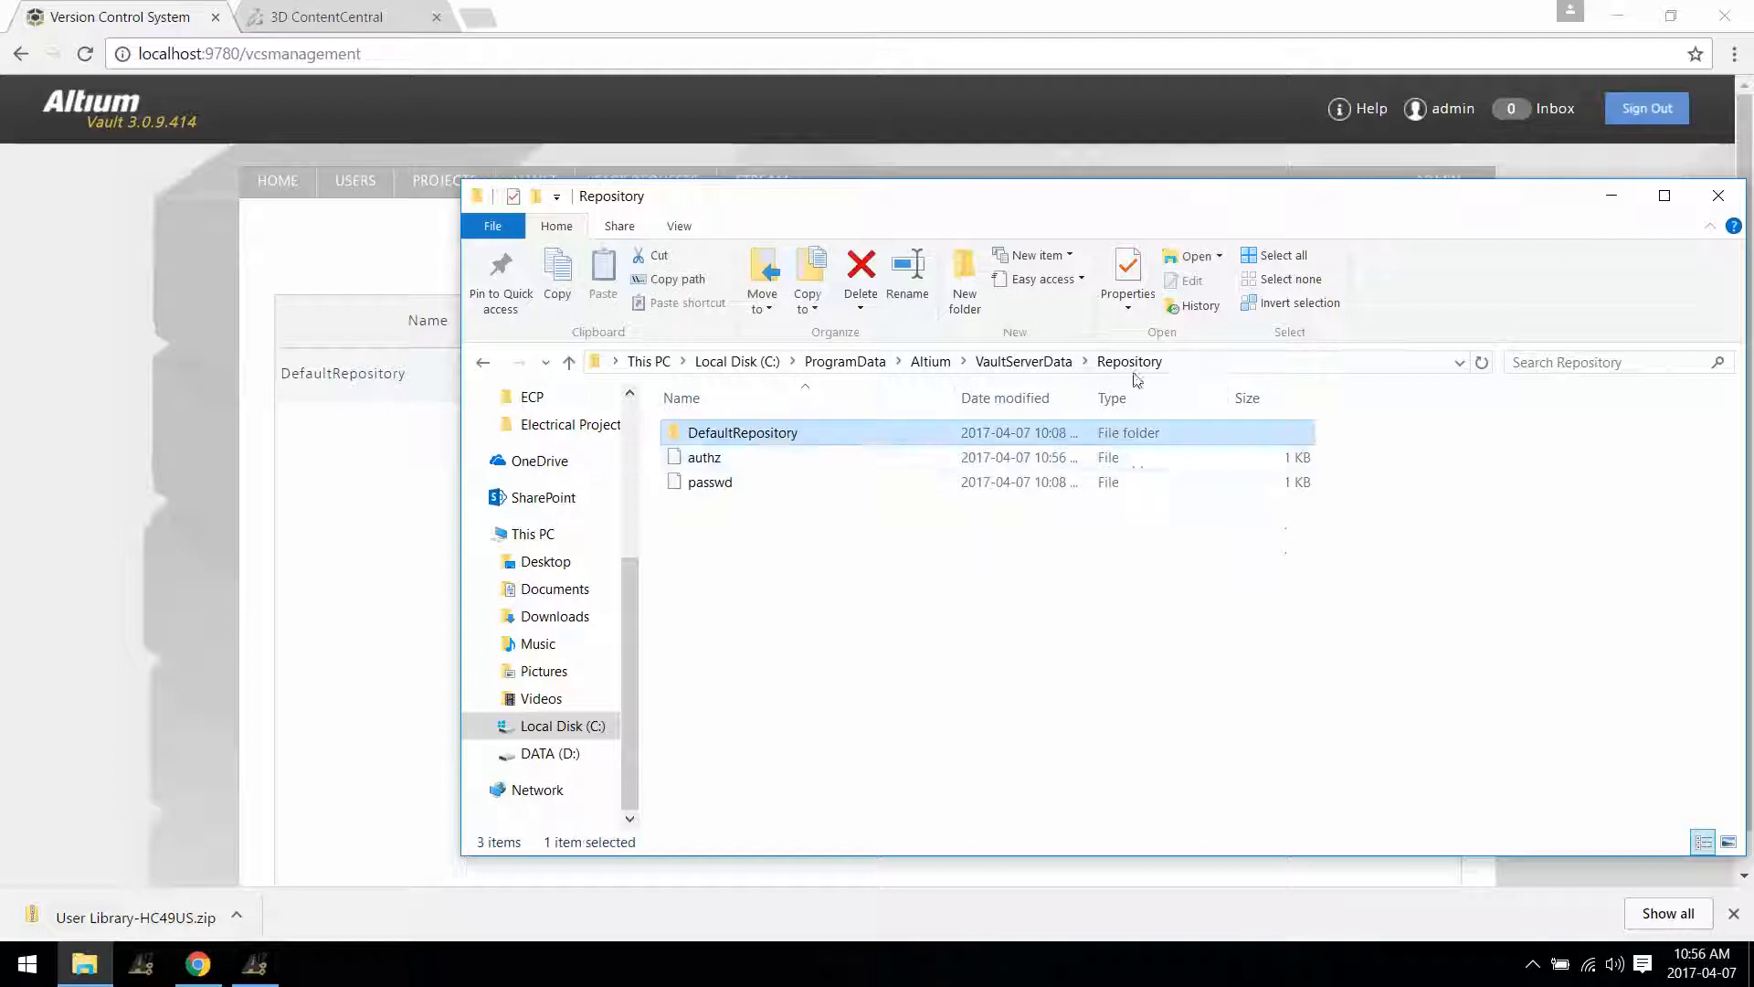
Open the DefaultRepository folder in the TortoiseSVN repository browser.
{"action": "mouse_move", "coordinate": [808, 442]}
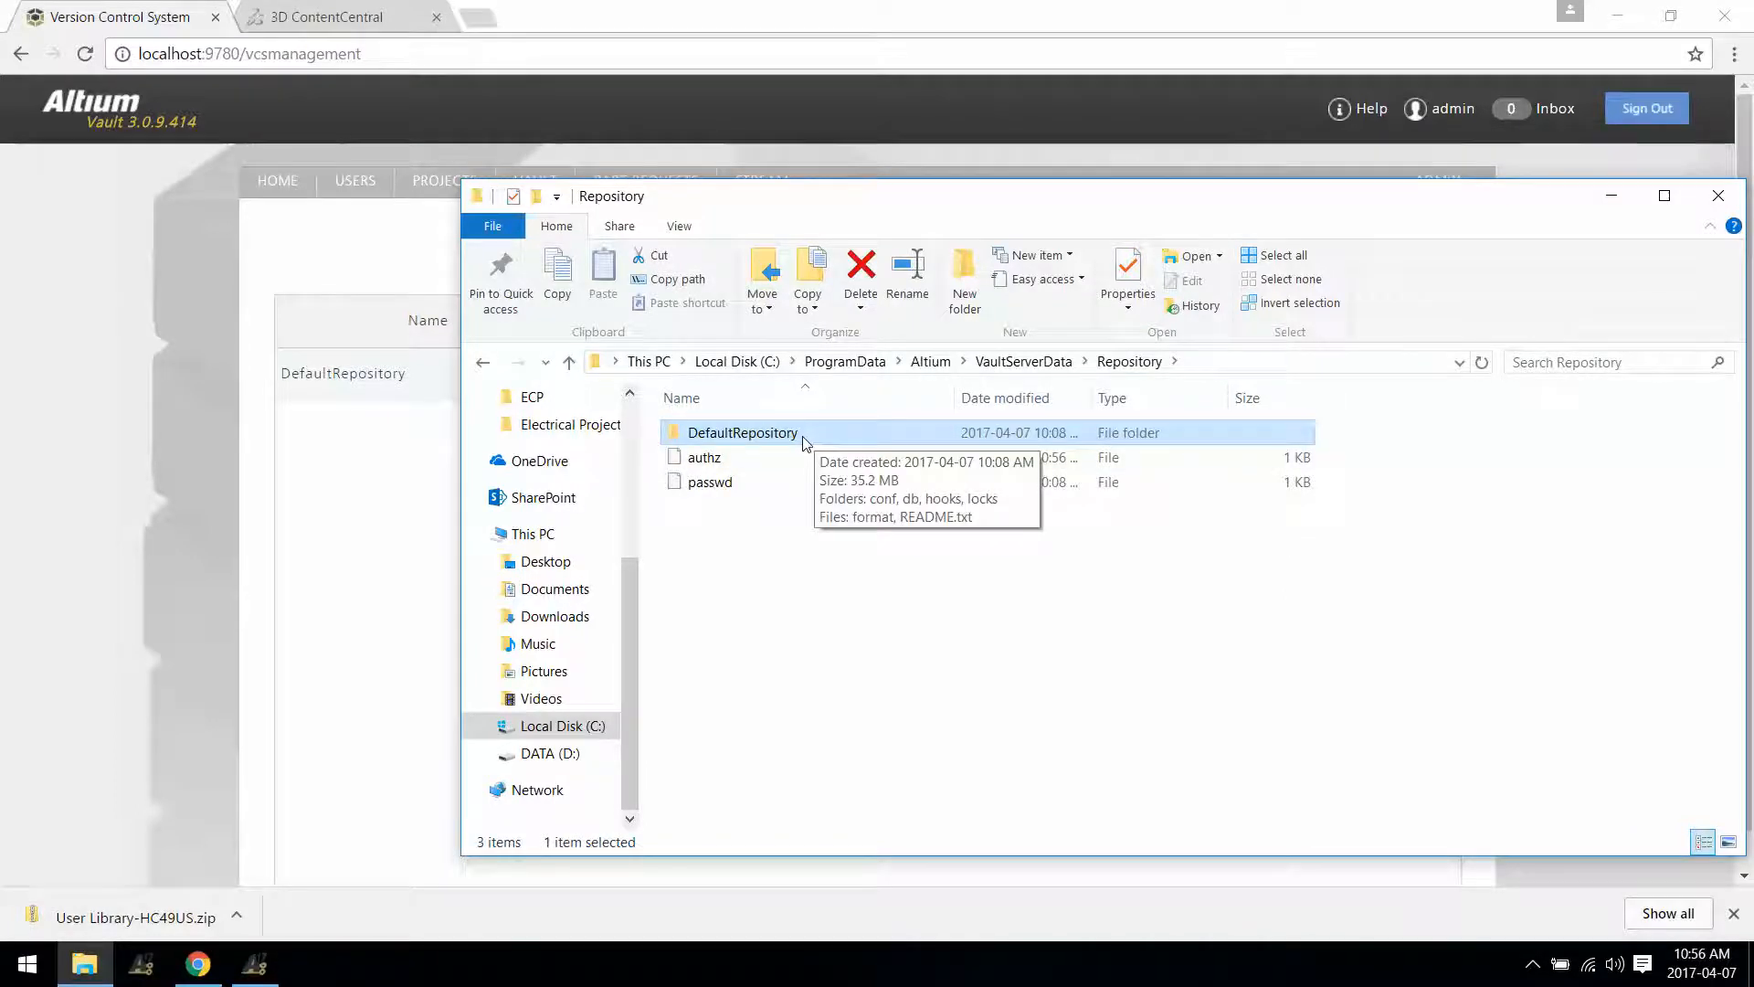
{"action": "right_click", "coordinate": [802, 440]}
{"action": "mouse_move", "coordinate": [945, 634]}
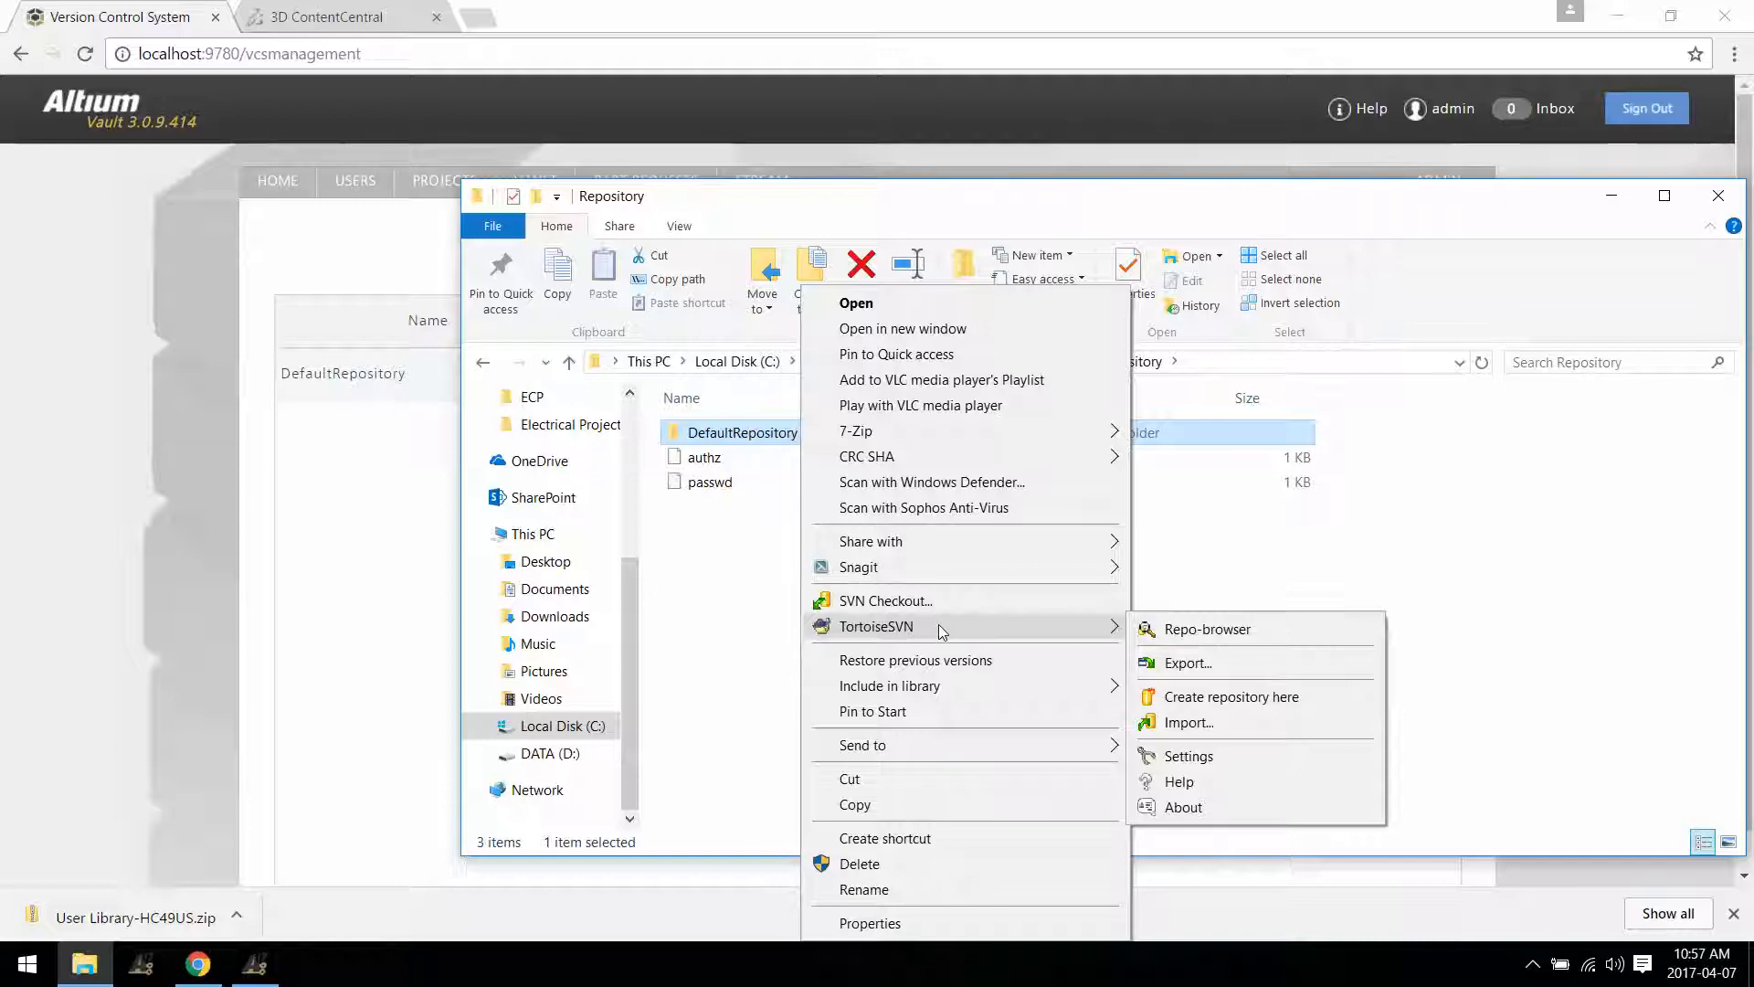
{"action": "right_click", "coordinate": [747, 432]}
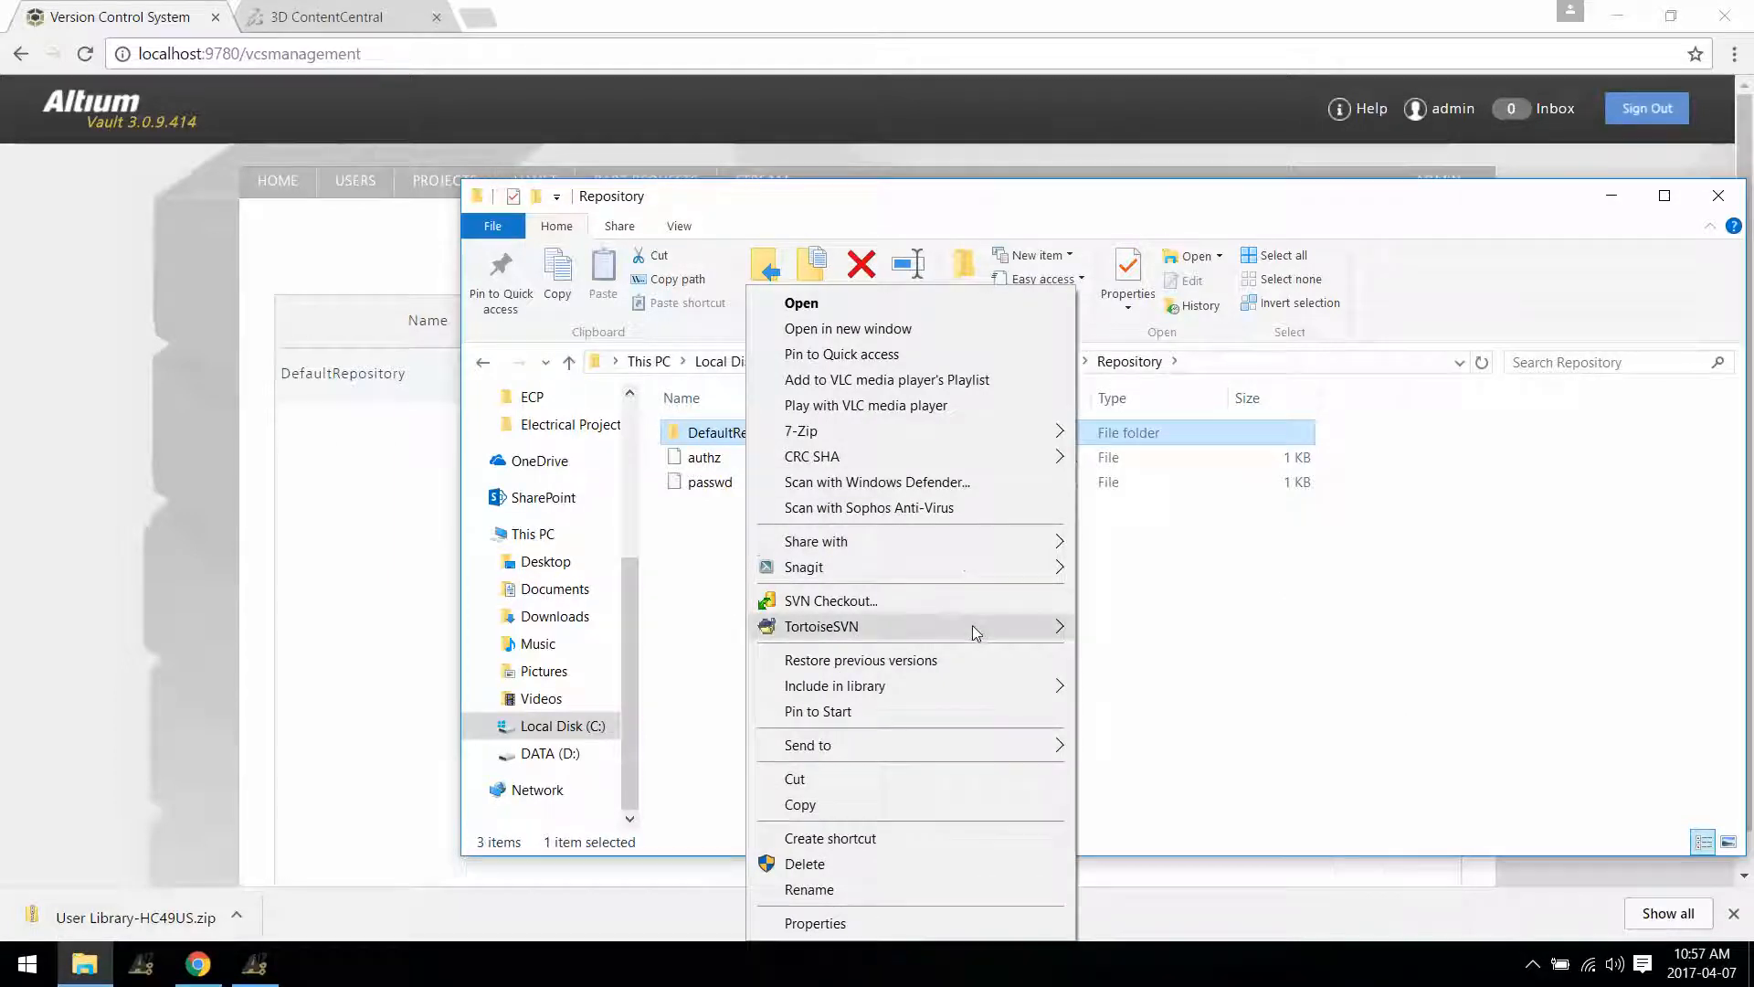
{"action": "left_click", "coordinate": [1153, 630]}
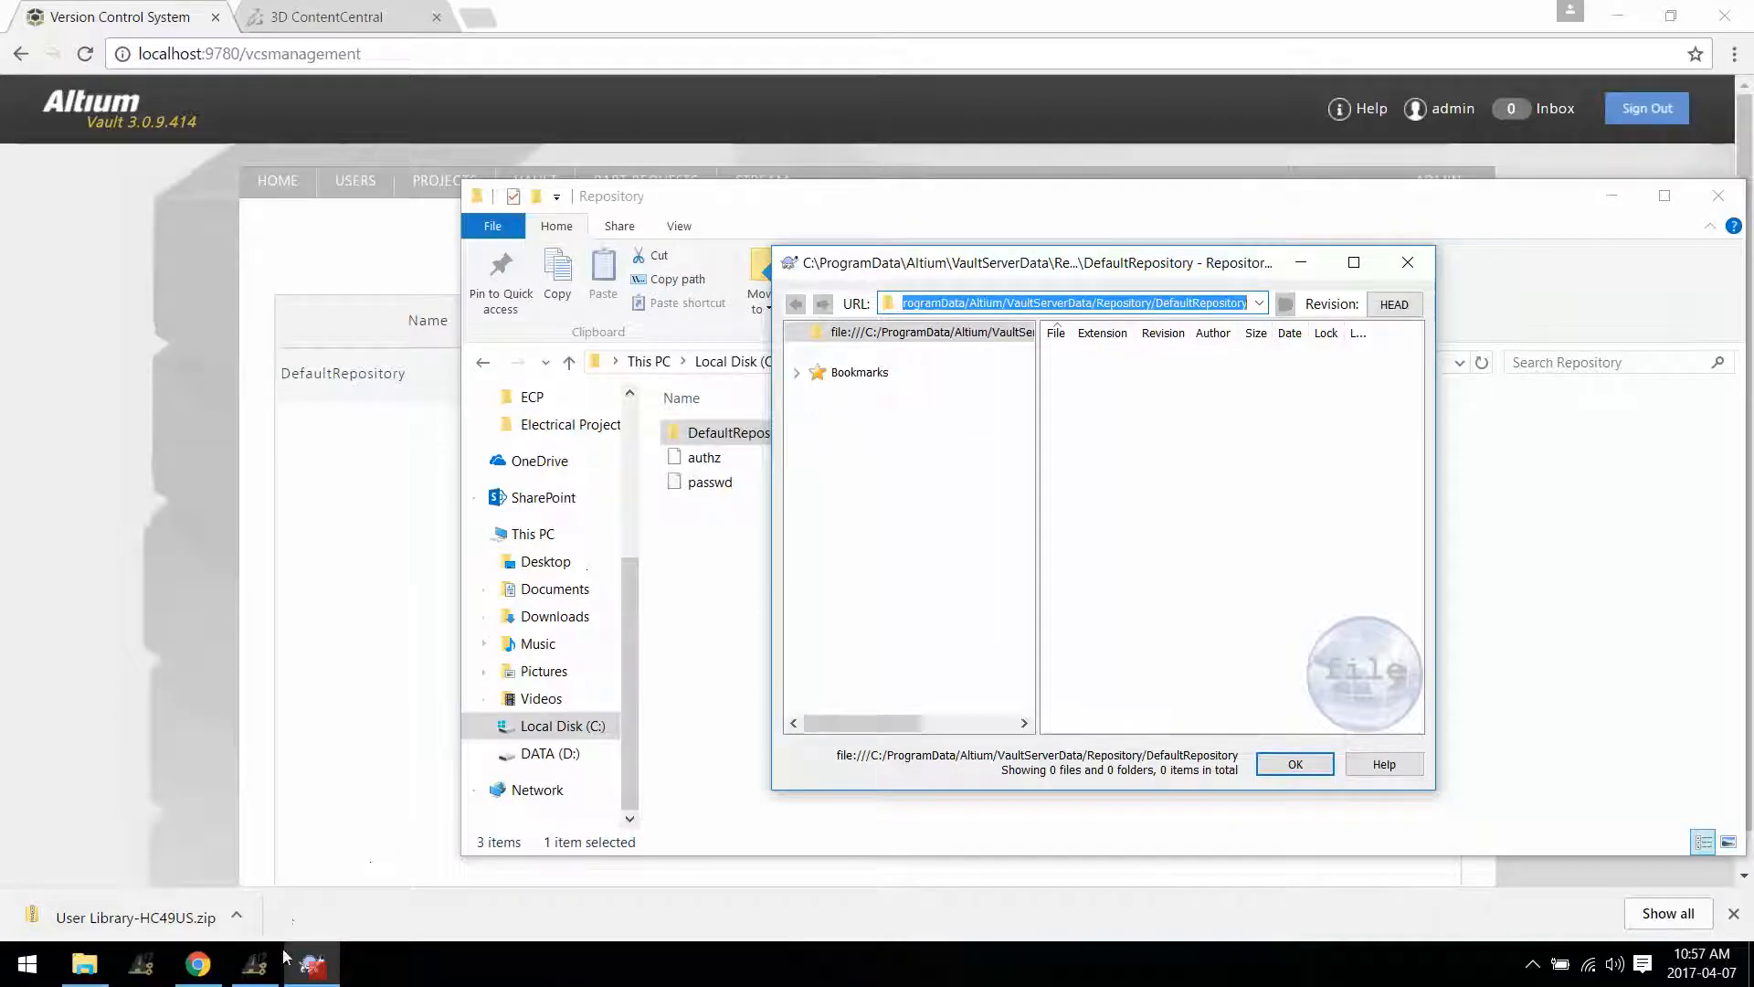
Switch back to Altium Designer and confirm the conversion of PCB_Project_3 to a managed project in DefaultRepository.
{"action": "left_click", "coordinate": [256, 963]}
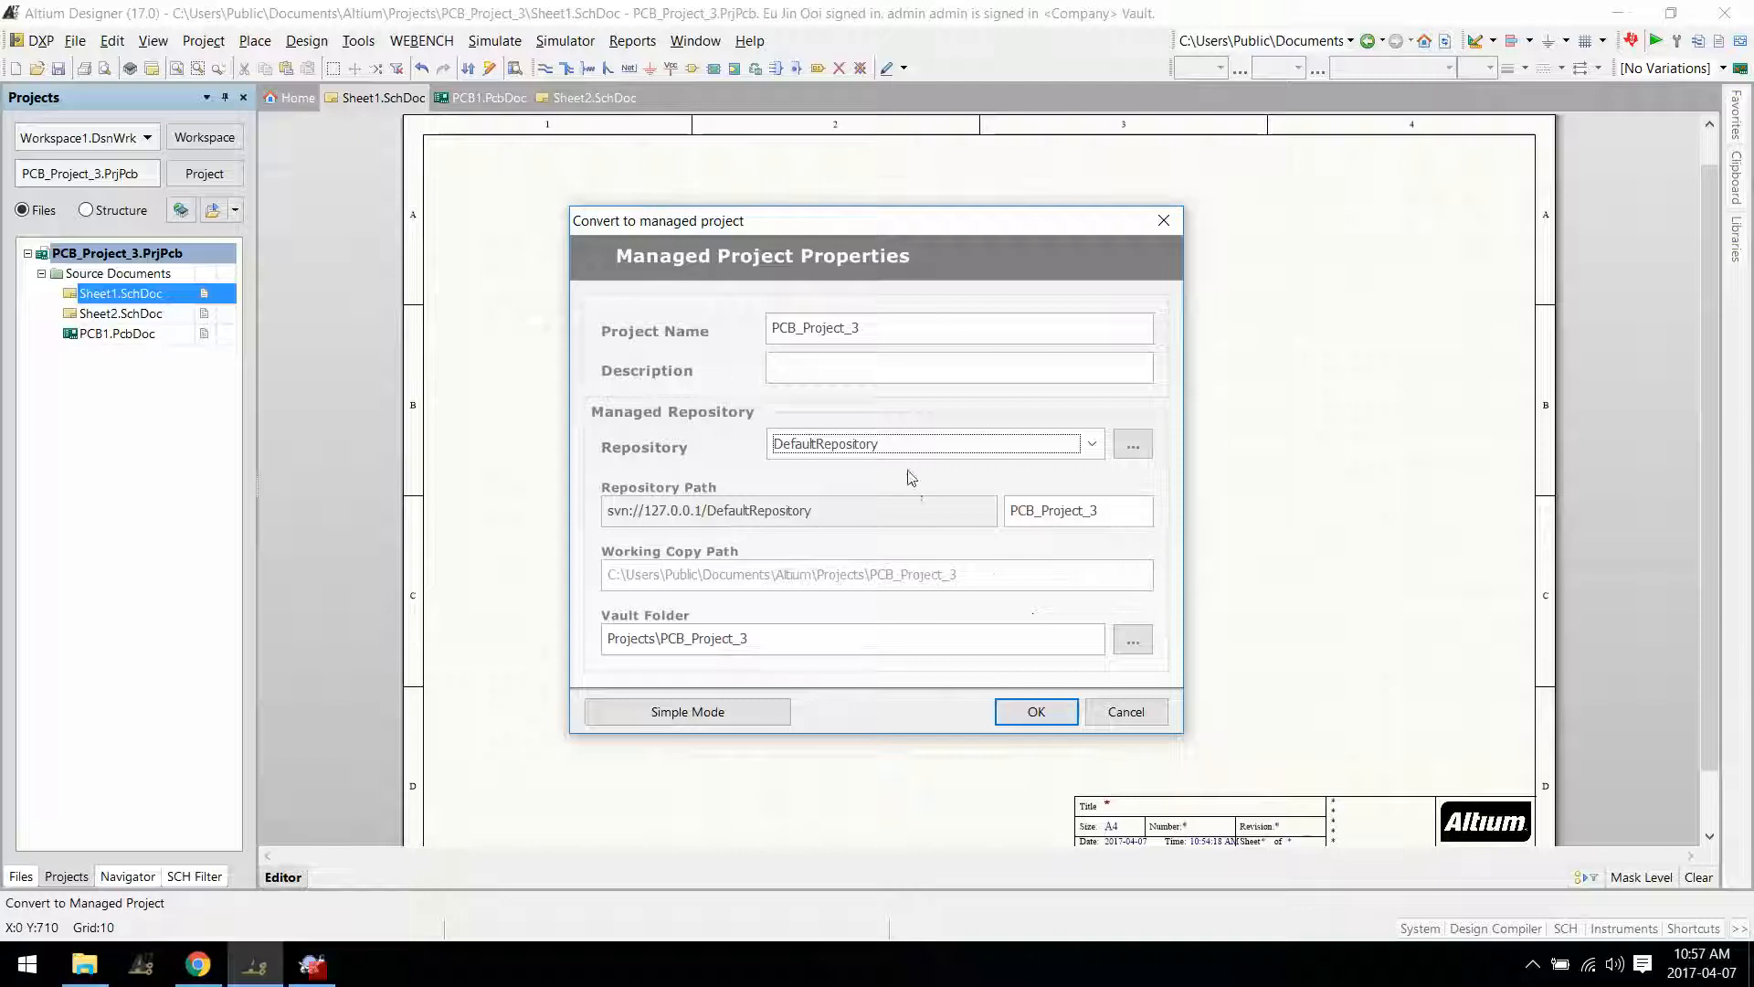
{"action": "left_click", "coordinate": [1060, 722]}
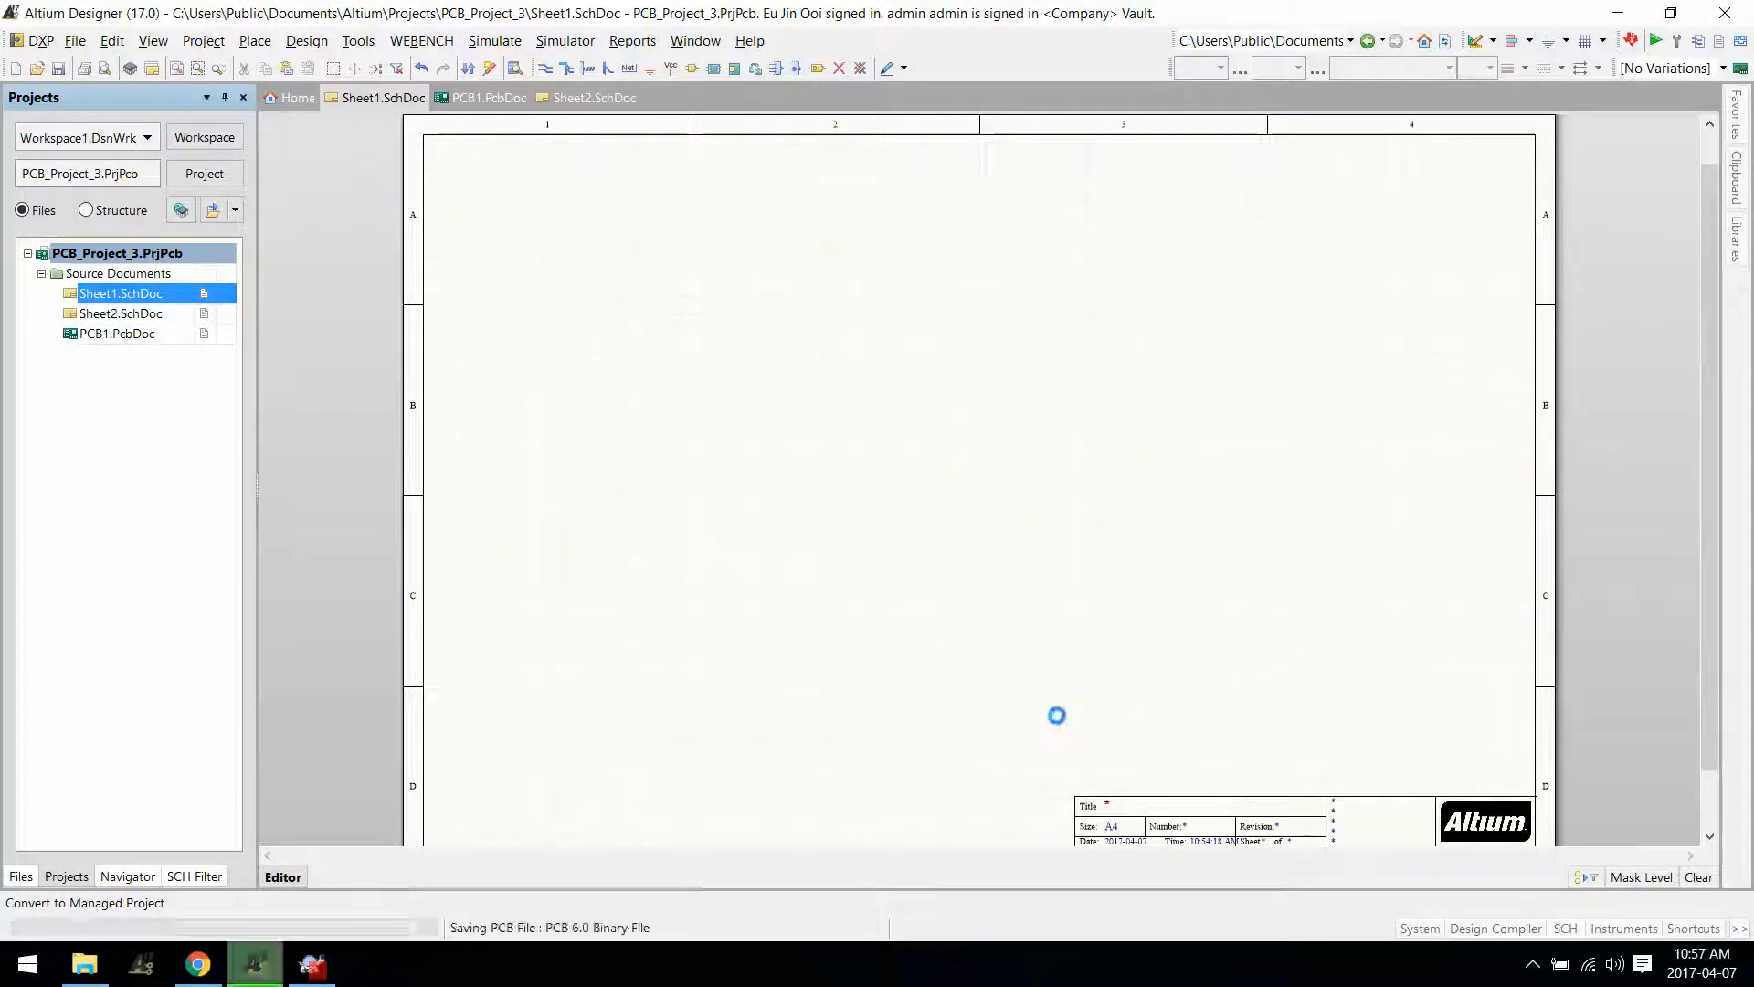
{"action": "left_click", "coordinate": [1012, 725]}
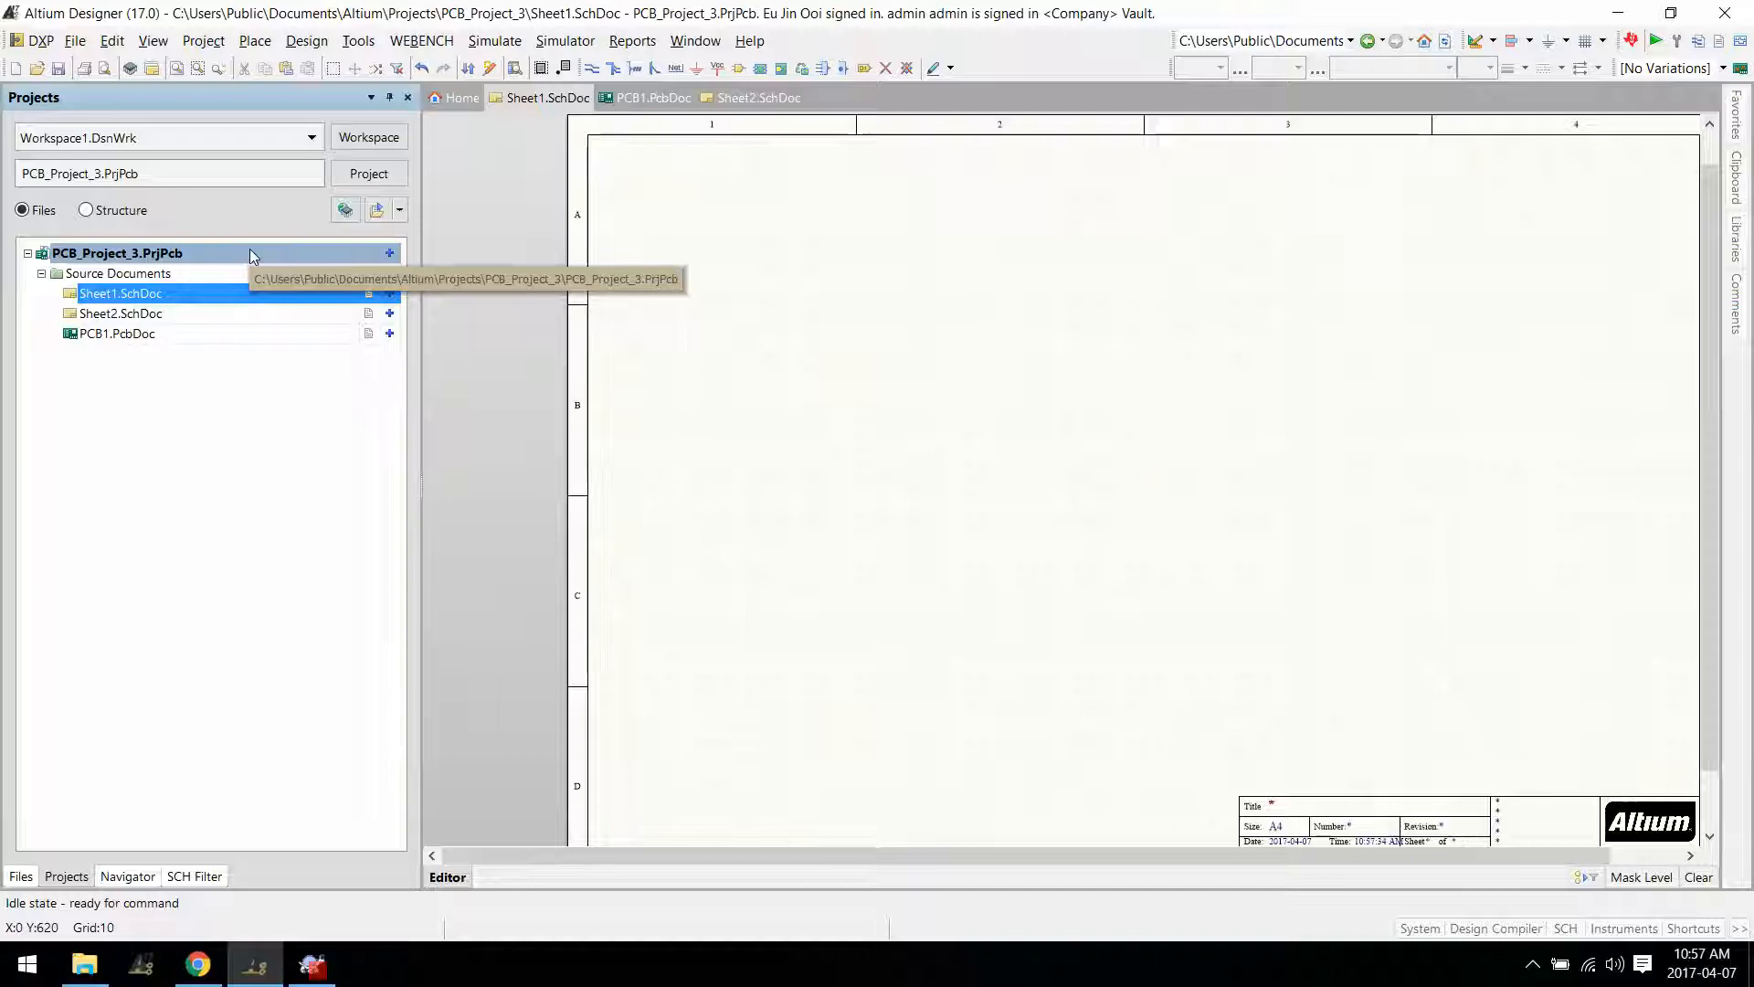
Save PCB_Project_3 as a managed project, committing all its files with the comment "First commit of project".
{"action": "right_click", "coordinate": [252, 253]}
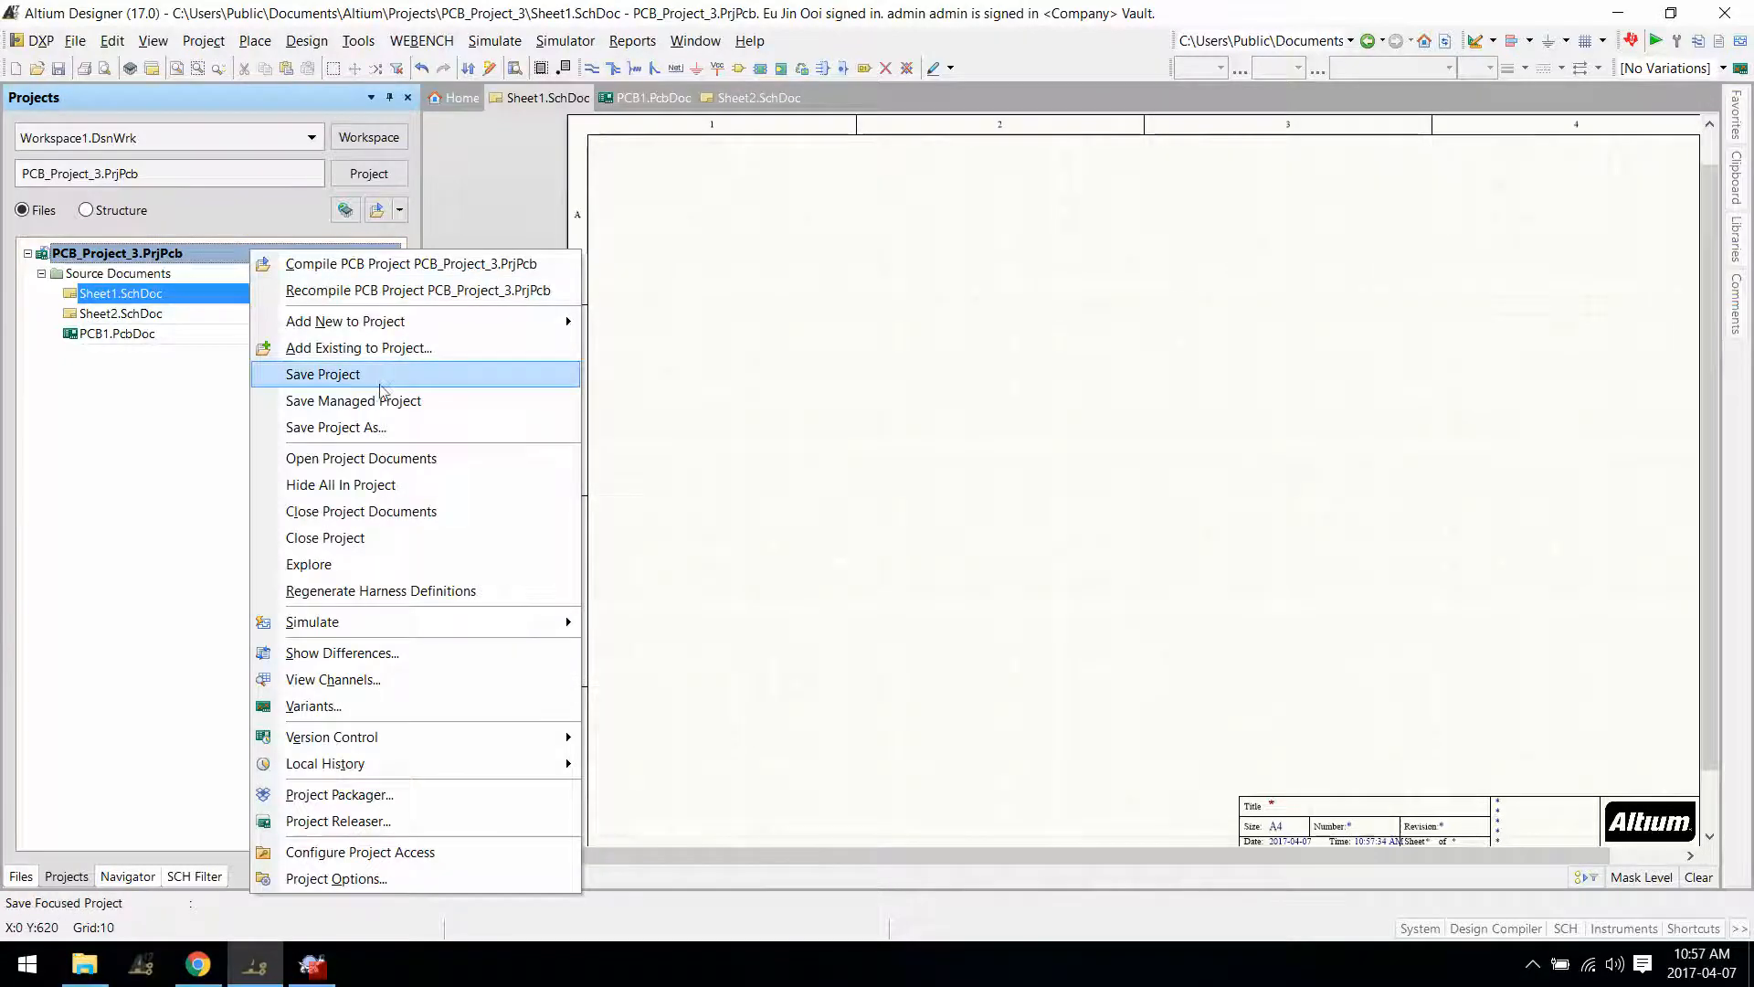
{"action": "left_click", "coordinate": [381, 400]}
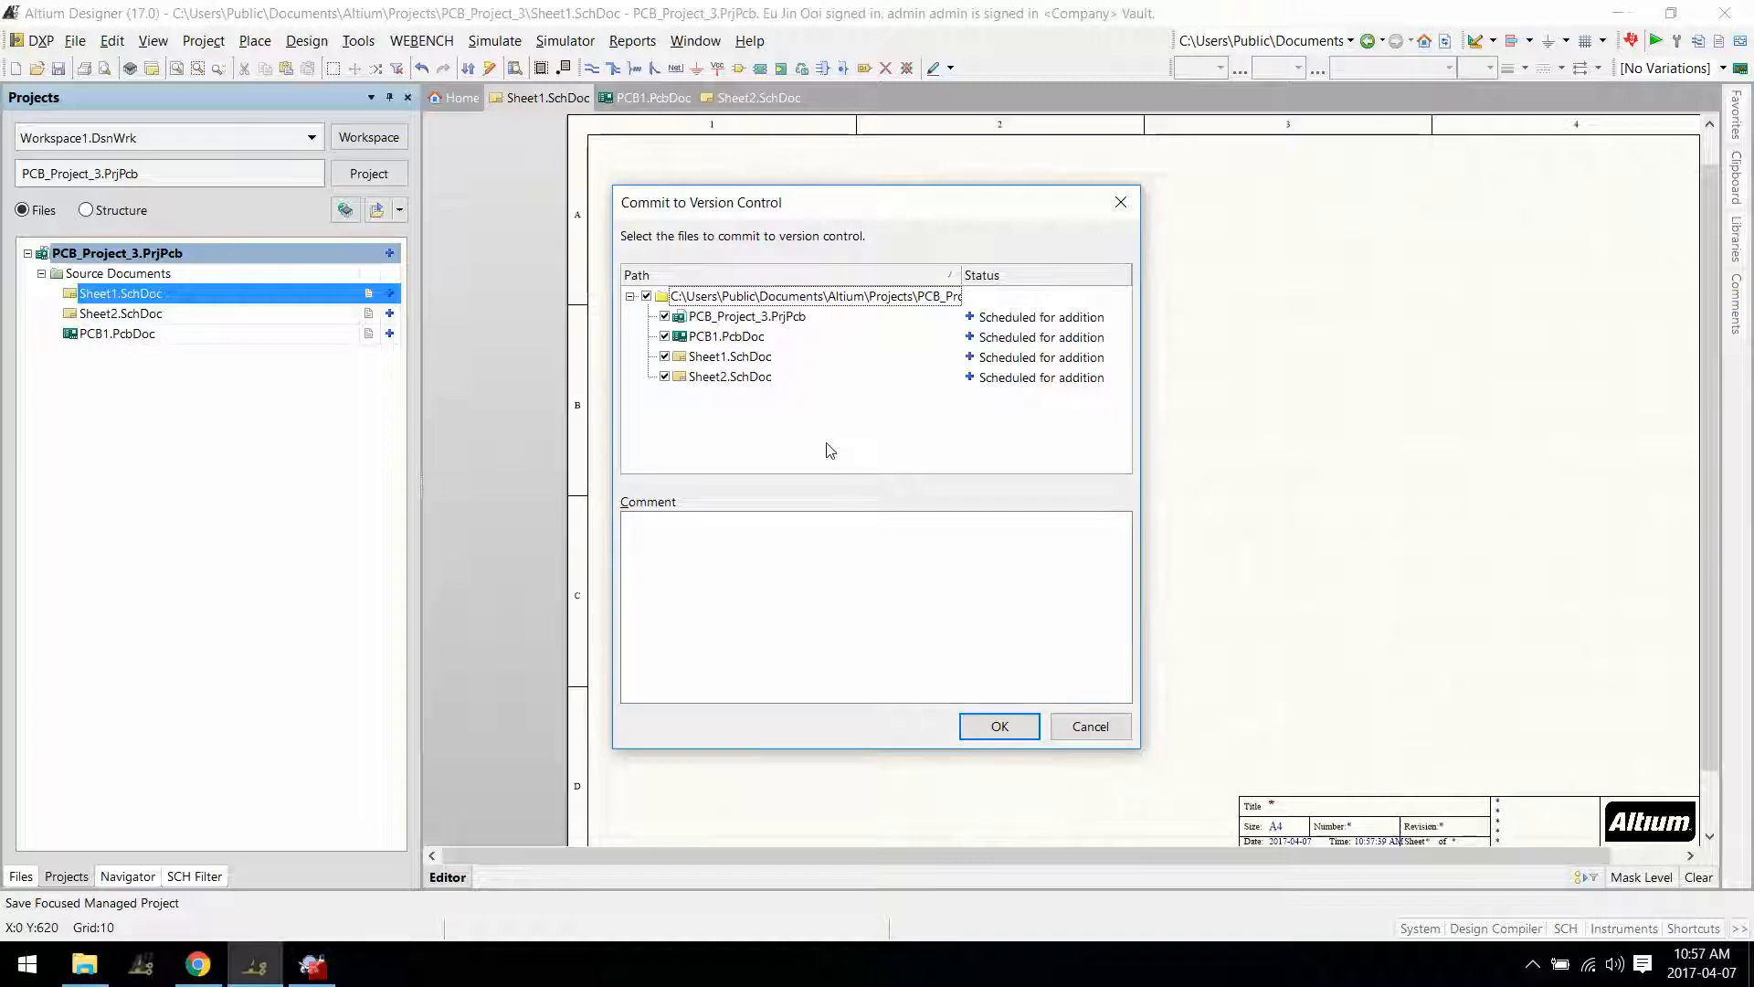
{"action": "left_click", "coordinate": [812, 649]}
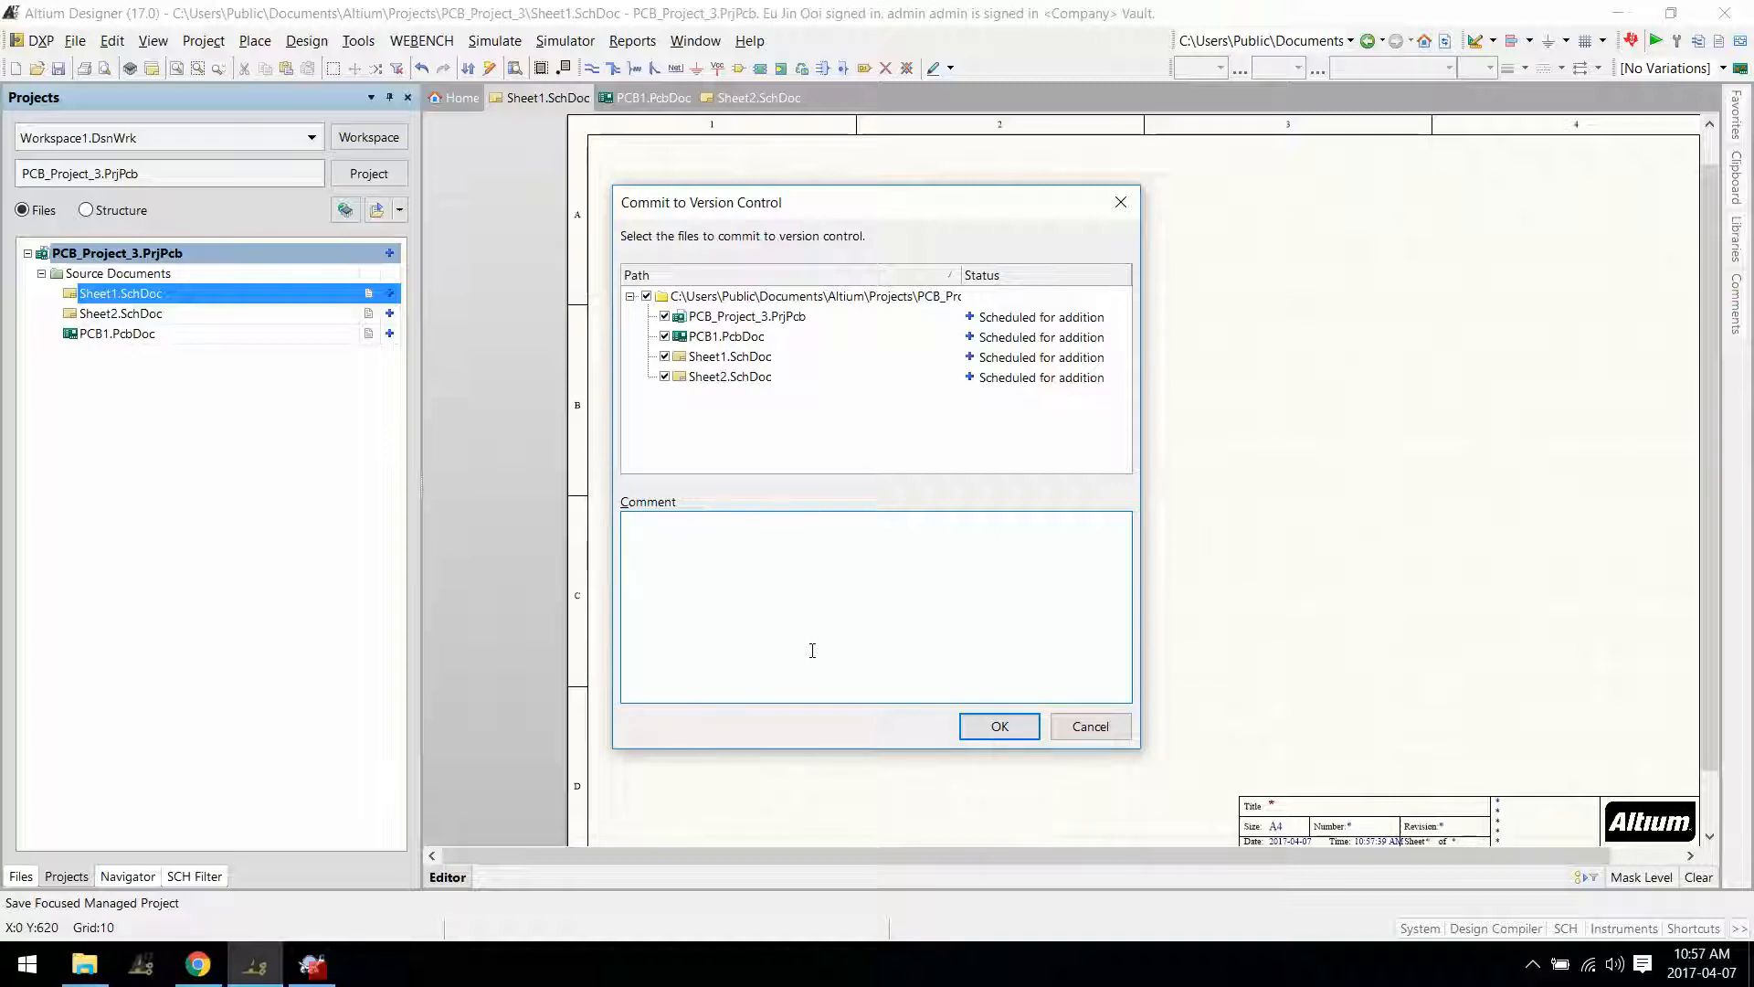
{"action": "type", "text": "First commit of project"}
{"action": "left_click", "coordinate": [1016, 726]}
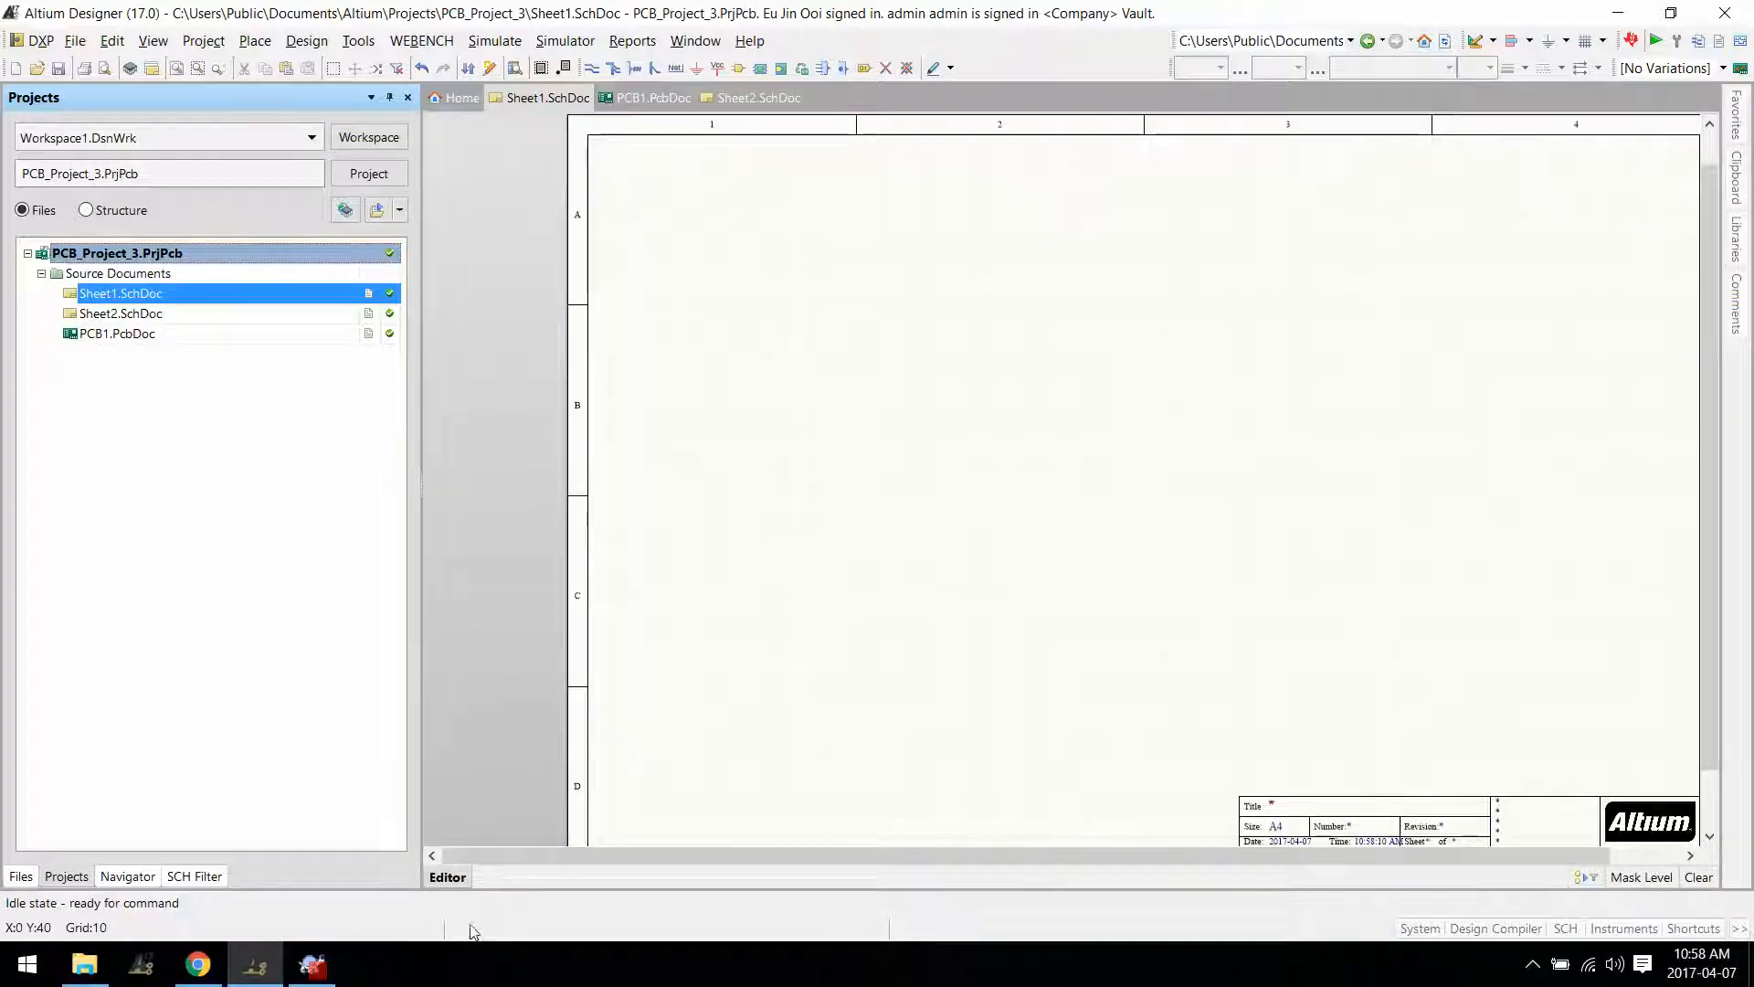
Switch to the TortoiseSVN repository browser, check the committed files in the PCB_Project_3 folder, and close the browser.
{"action": "left_click", "coordinate": [311, 964]}
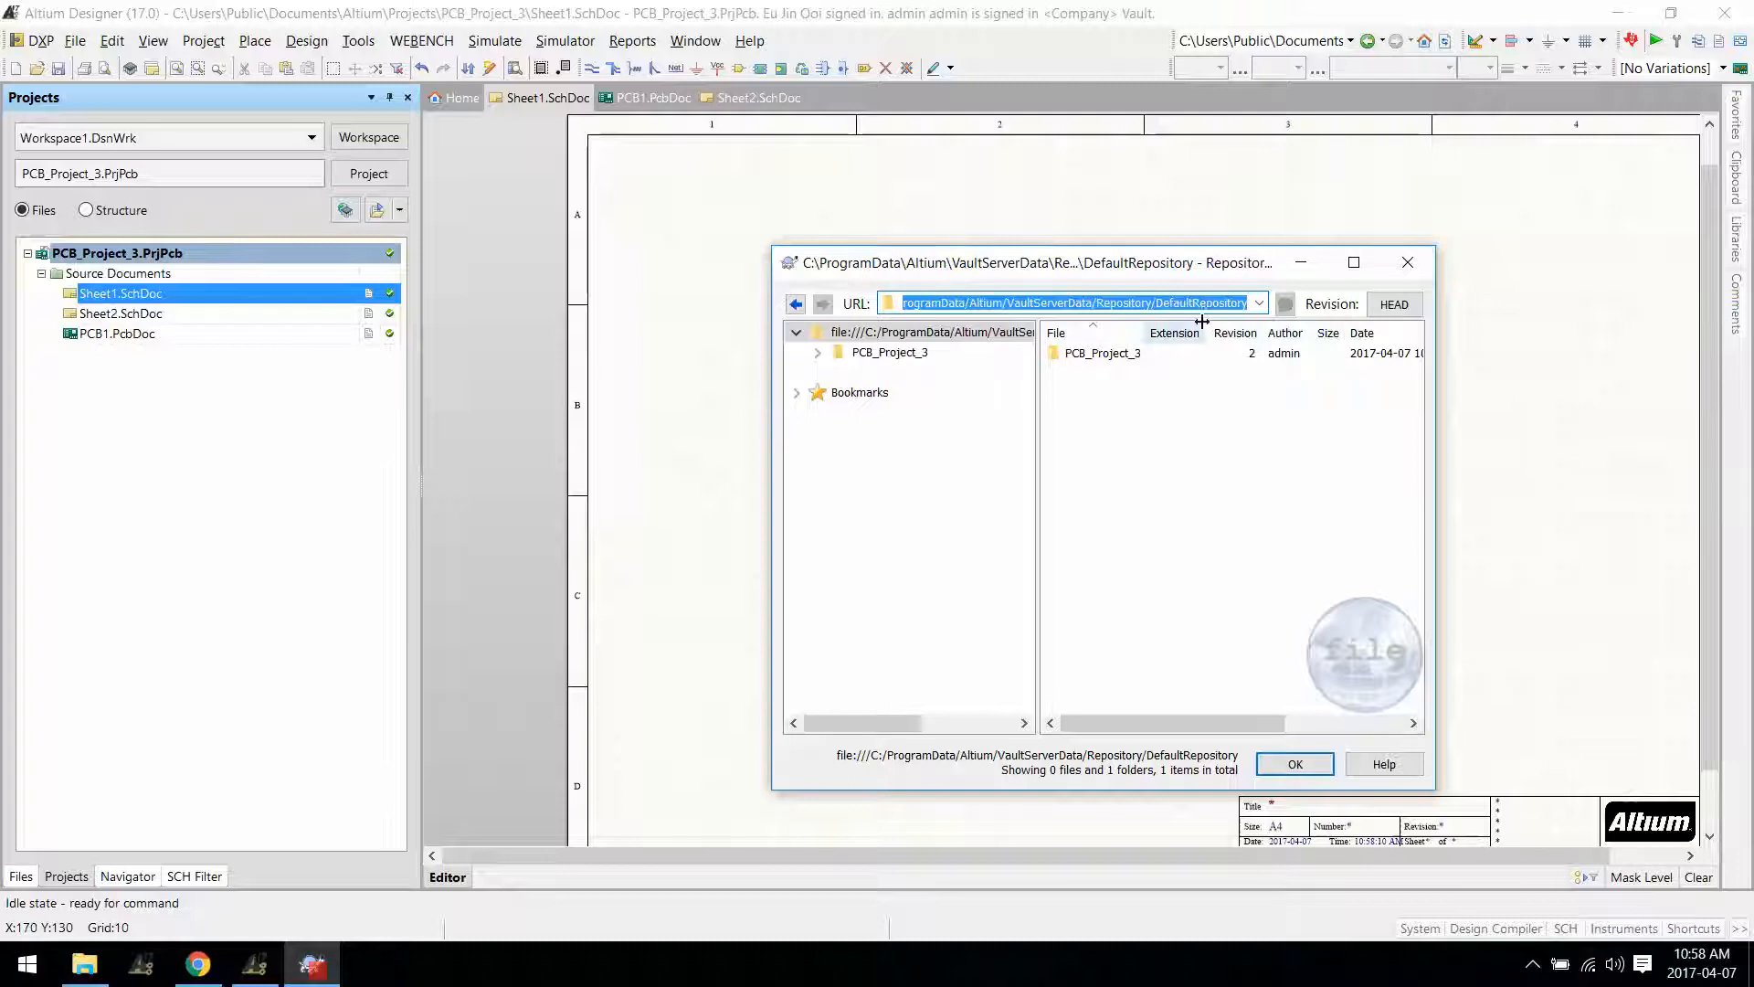
{"action": "double_click", "coordinate": [1100, 355]}
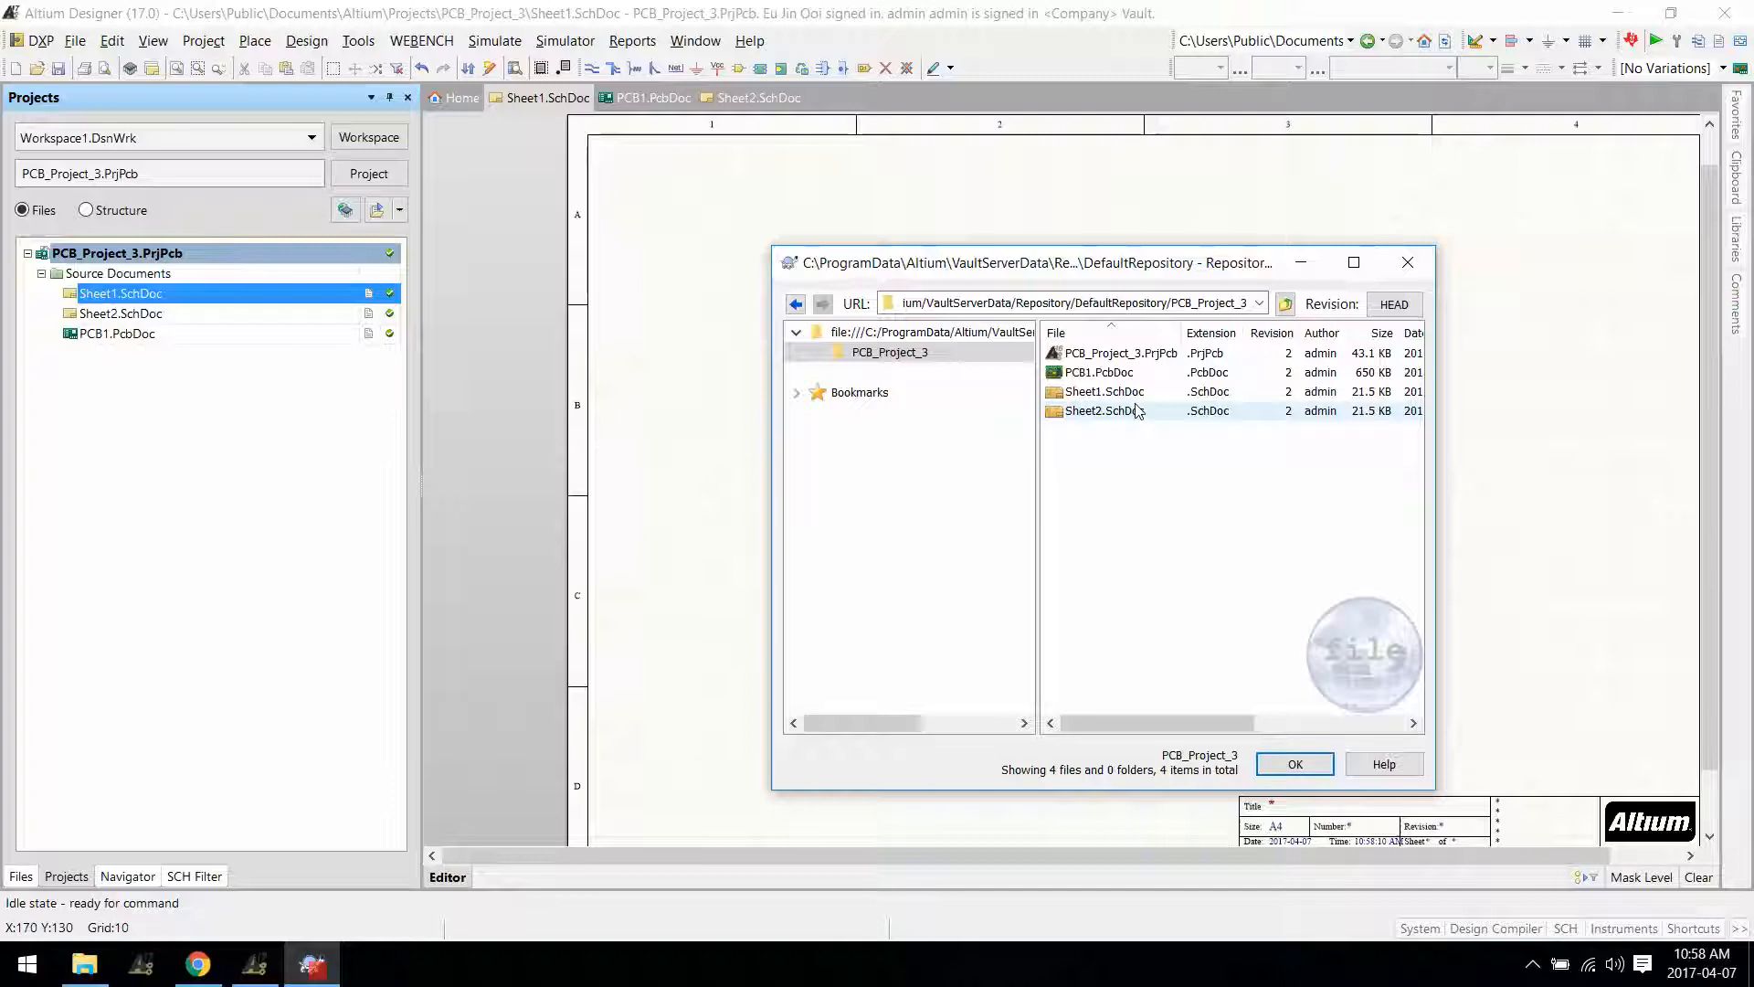
{"action": "left_click", "coordinate": [1408, 265]}
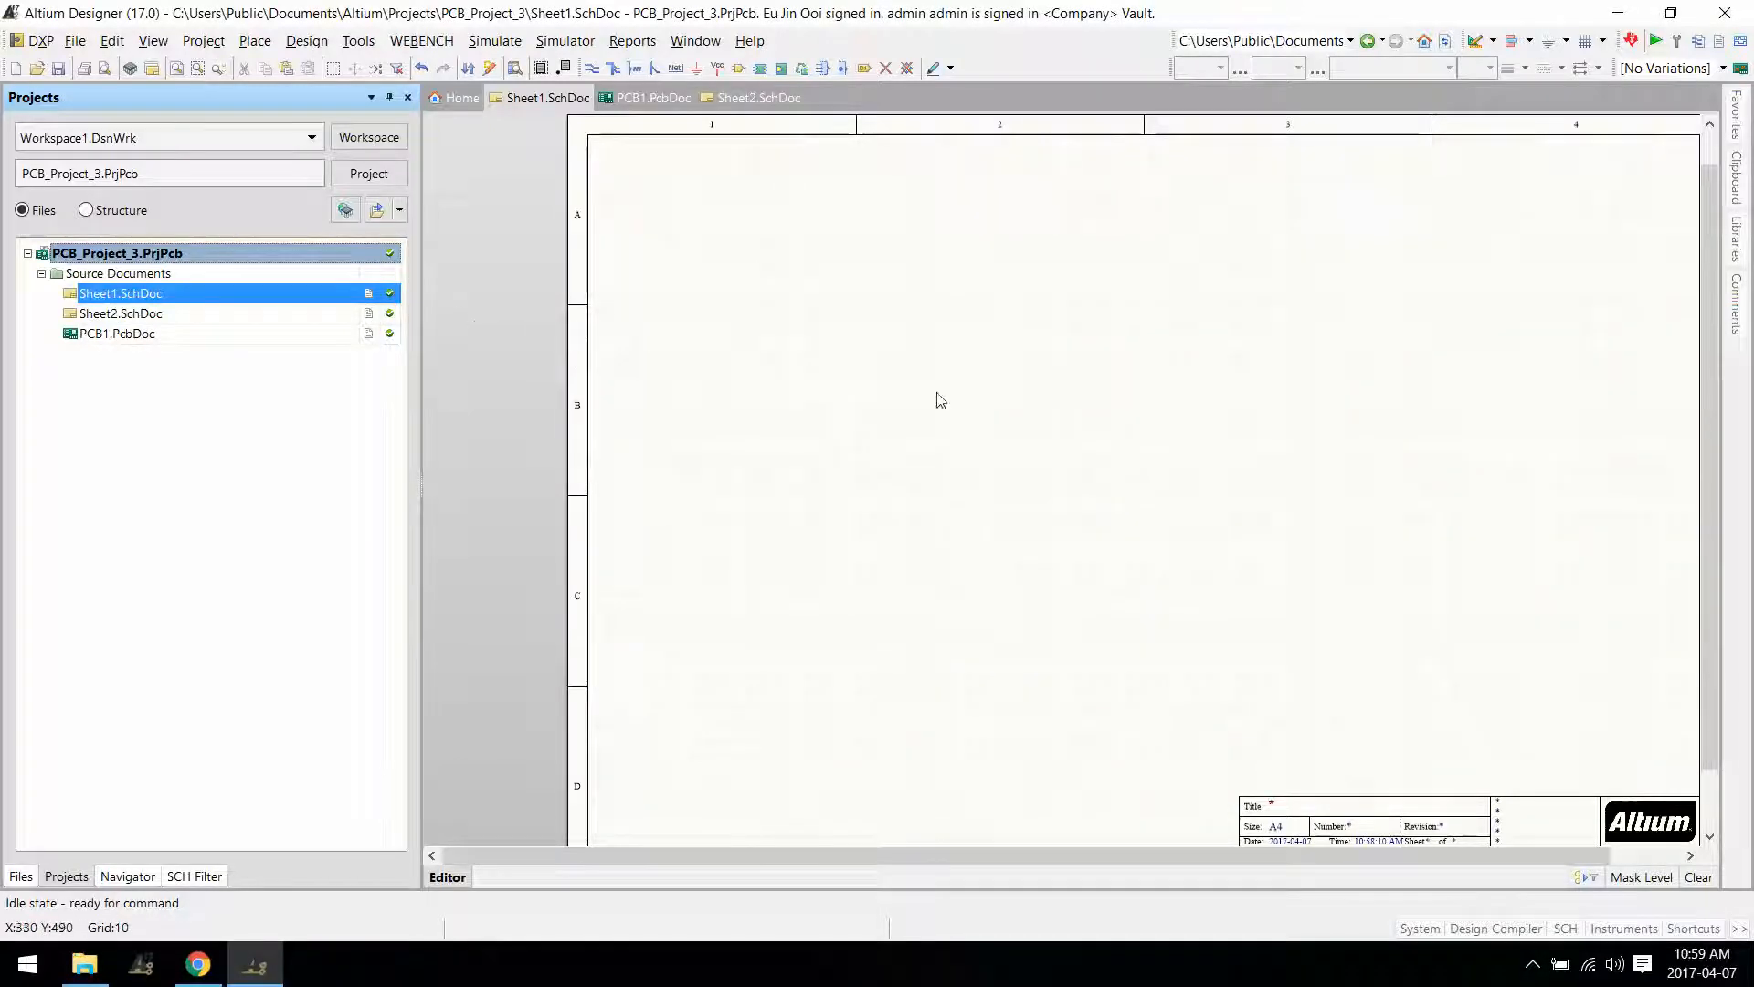
Filter the Miscellaneous Connectors.IntLib library for "header 10" while Sheet1.SchDoc is open.
{"action": "key", "text": "ctrl+Page_Down"}
{"action": "middle_click_drag", "start_coordinate": [1006, 493], "coordinate": [1005, 489]}
{"action": "right_click_drag", "start_coordinate": [1005, 489], "coordinate": [999, 478]}
{"action": "key", "text": "v"}
{"action": "key", "text": "d"}
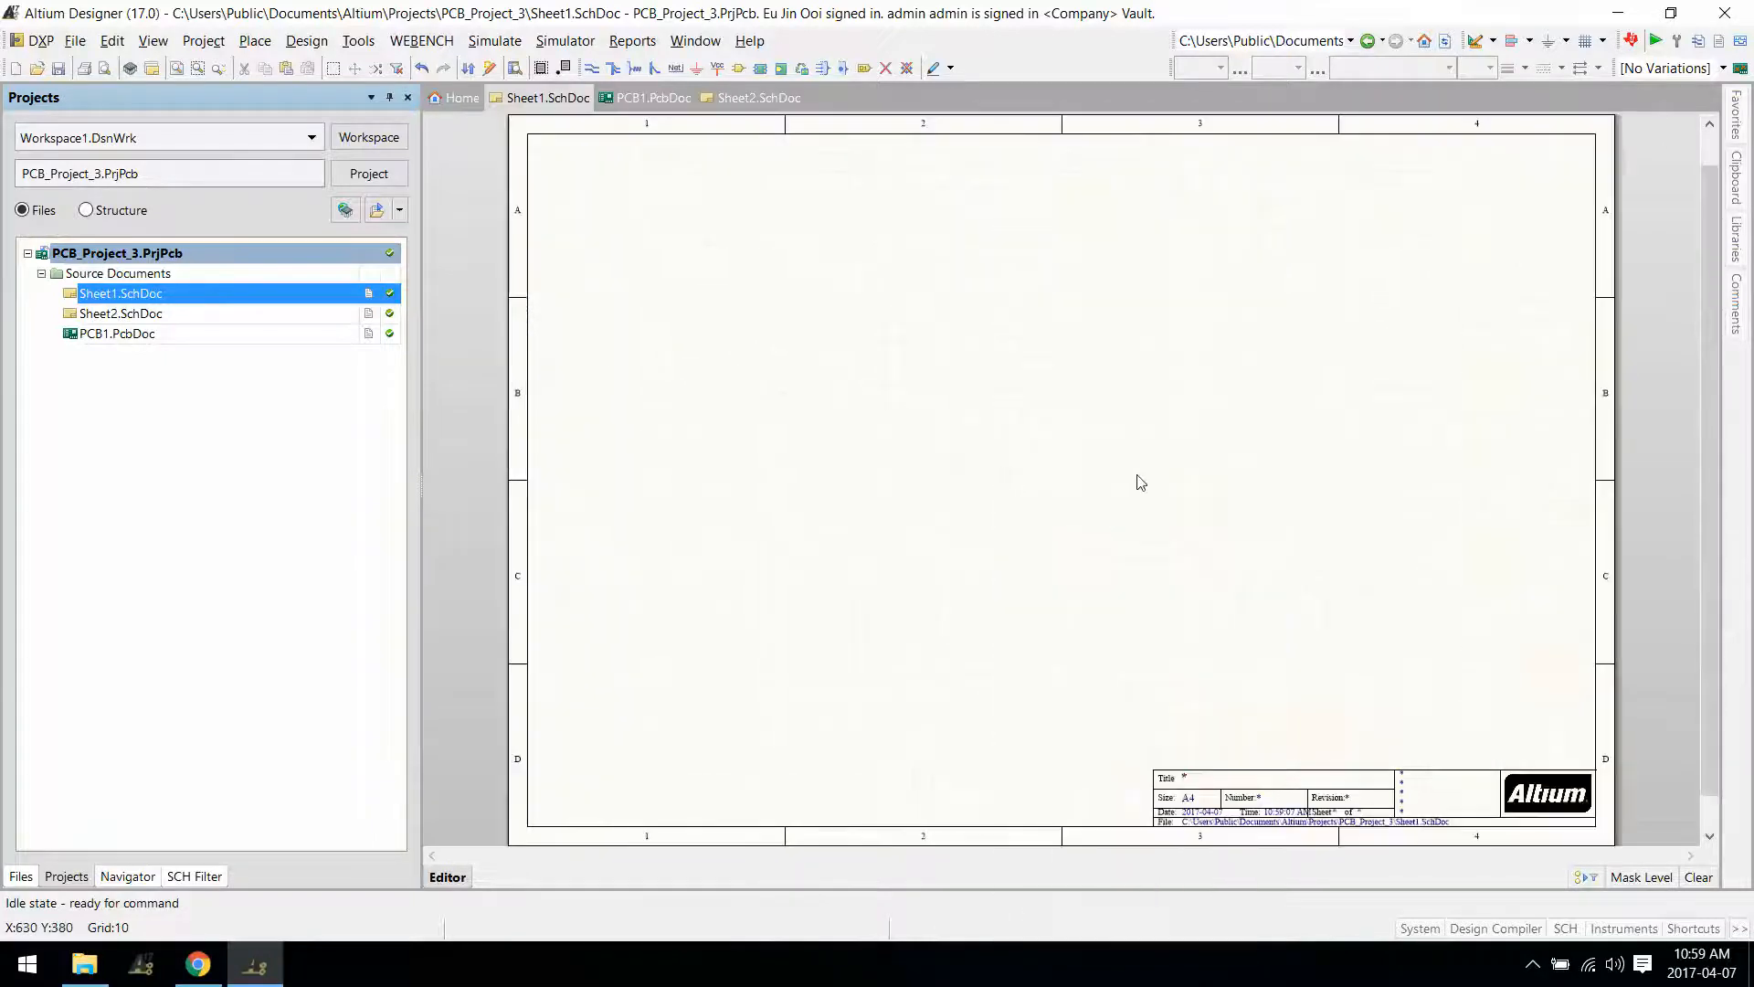
{"action": "left_click", "coordinate": [1746, 247]}
{"action": "left_click", "coordinate": [1490, 196]}
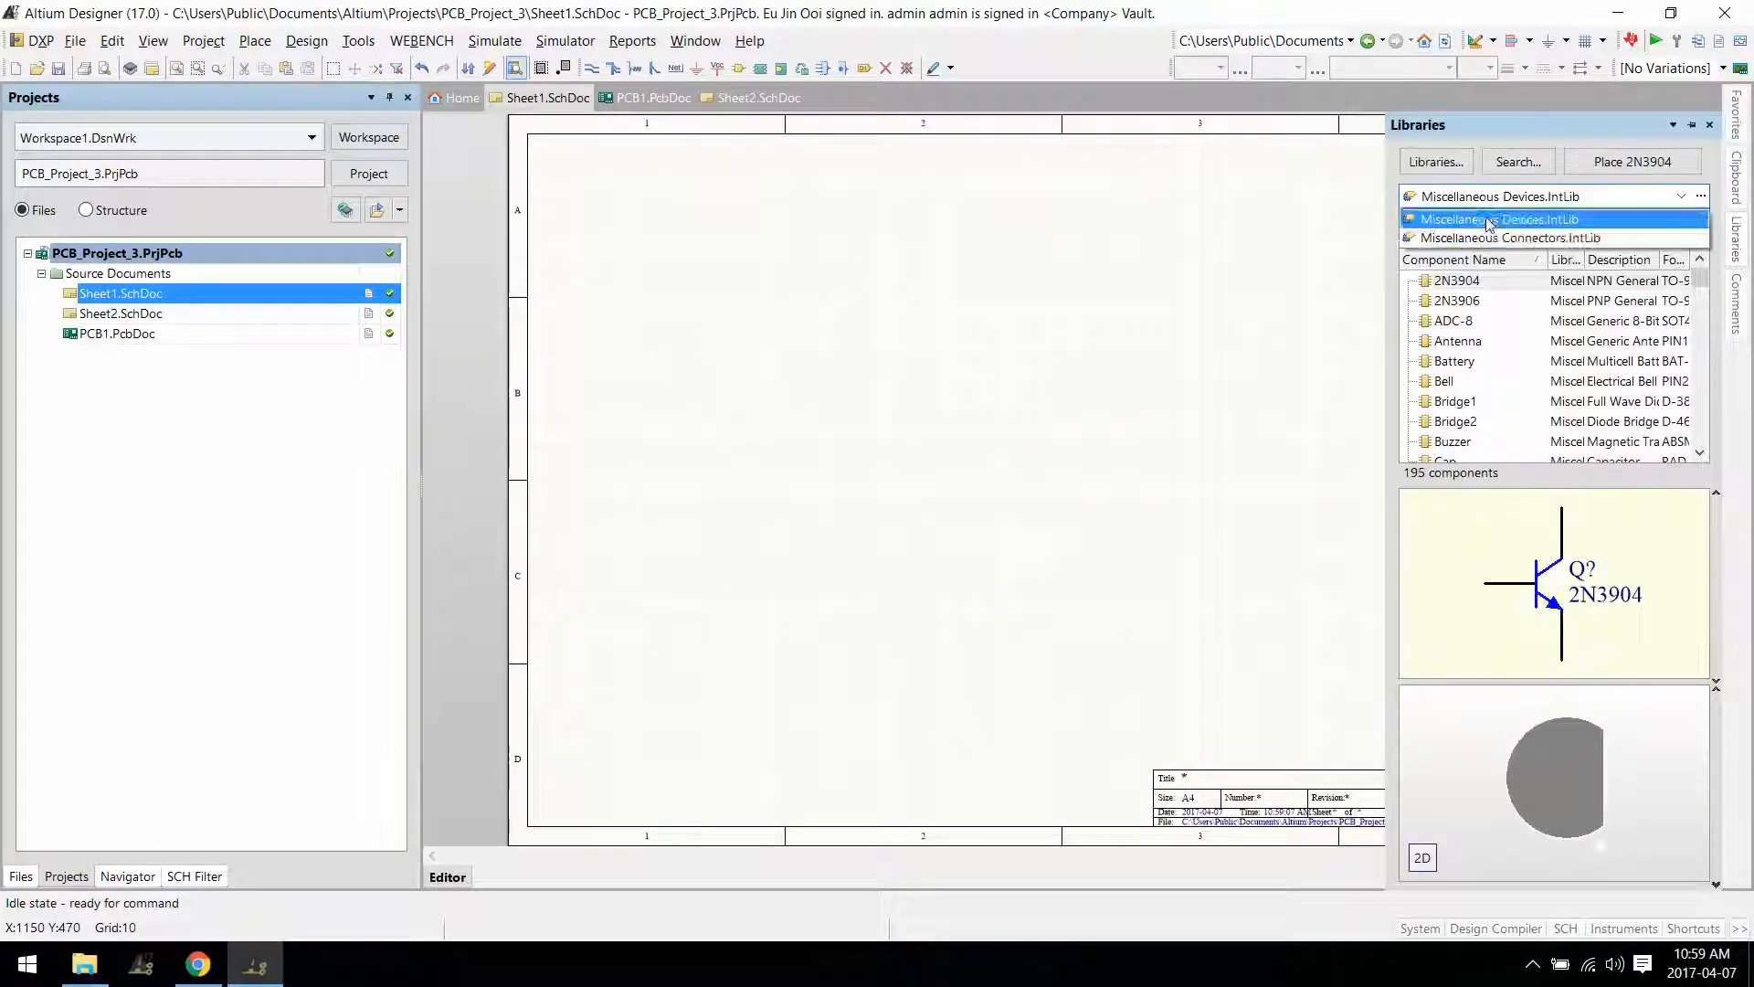
{"action": "left_click", "coordinate": [1508, 238]}
{"action": "left_click", "coordinate": [1483, 225]}
{"action": "type", "text": "header 1"}
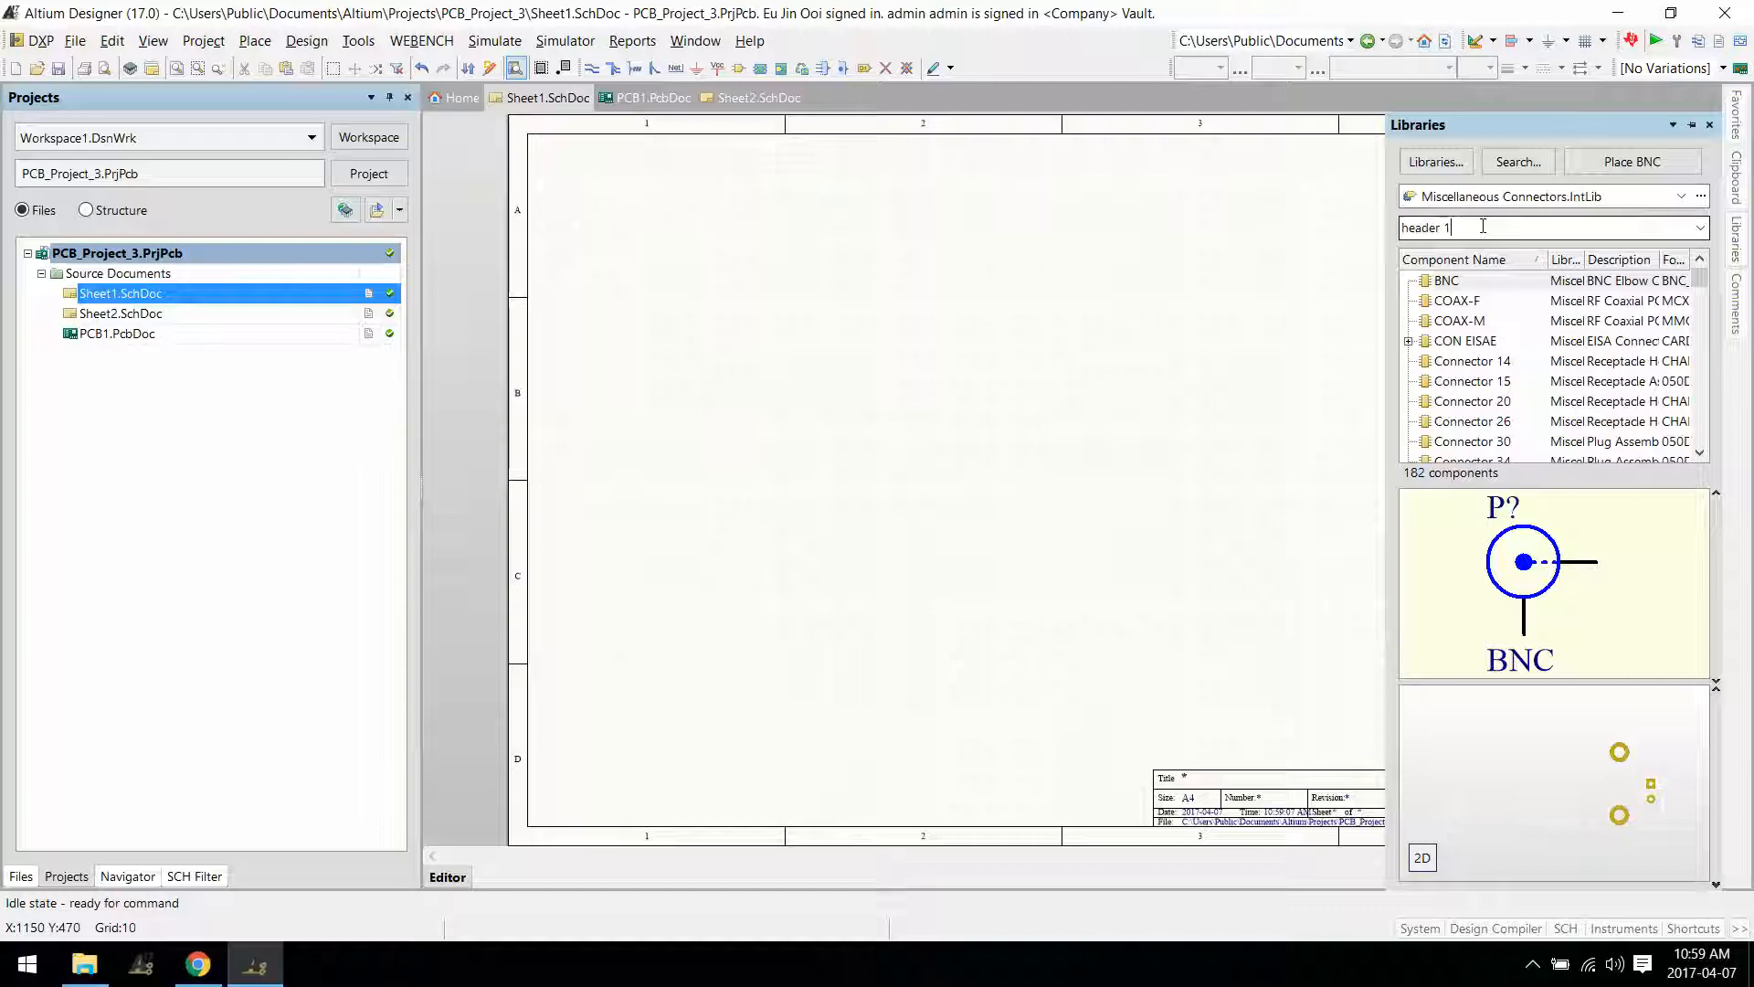
{"action": "type", "text": "0"}
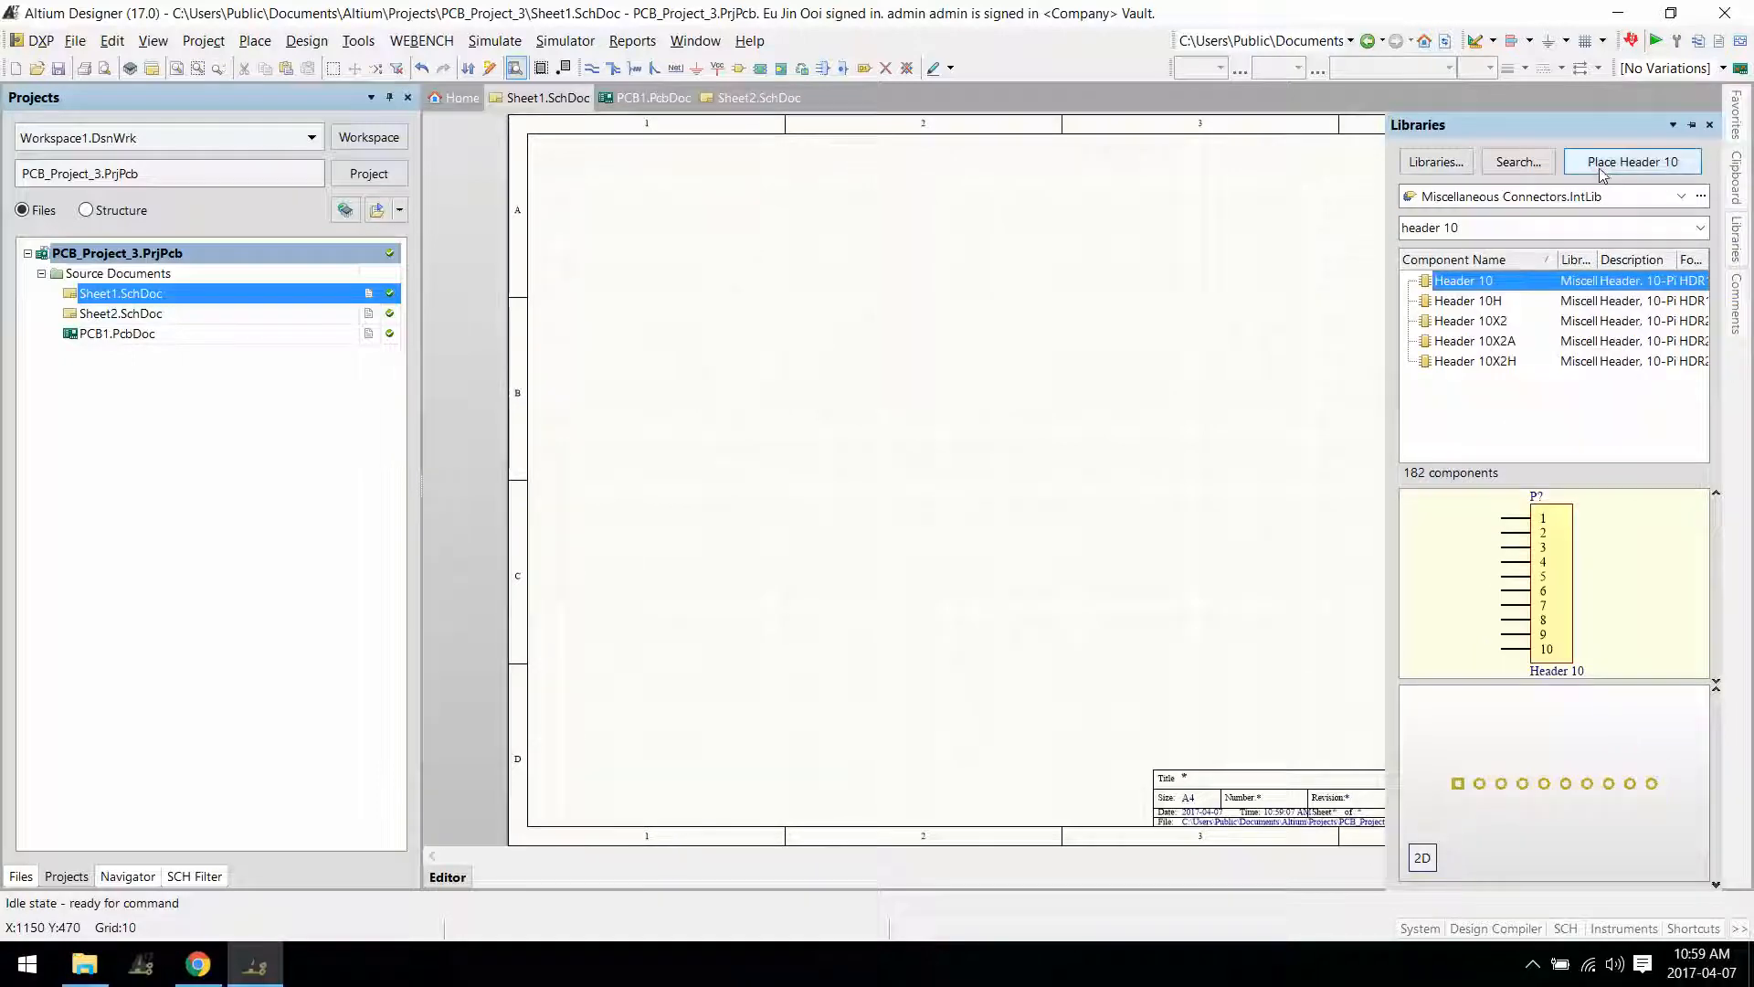
Place two Header 10 components on Sheet1, the second mirrored horizontally so that their pins meet.
{"action": "left_click", "coordinate": [1601, 170]}
{"action": "left_click", "coordinate": [1129, 433]}
{"action": "key", "text": "x"}
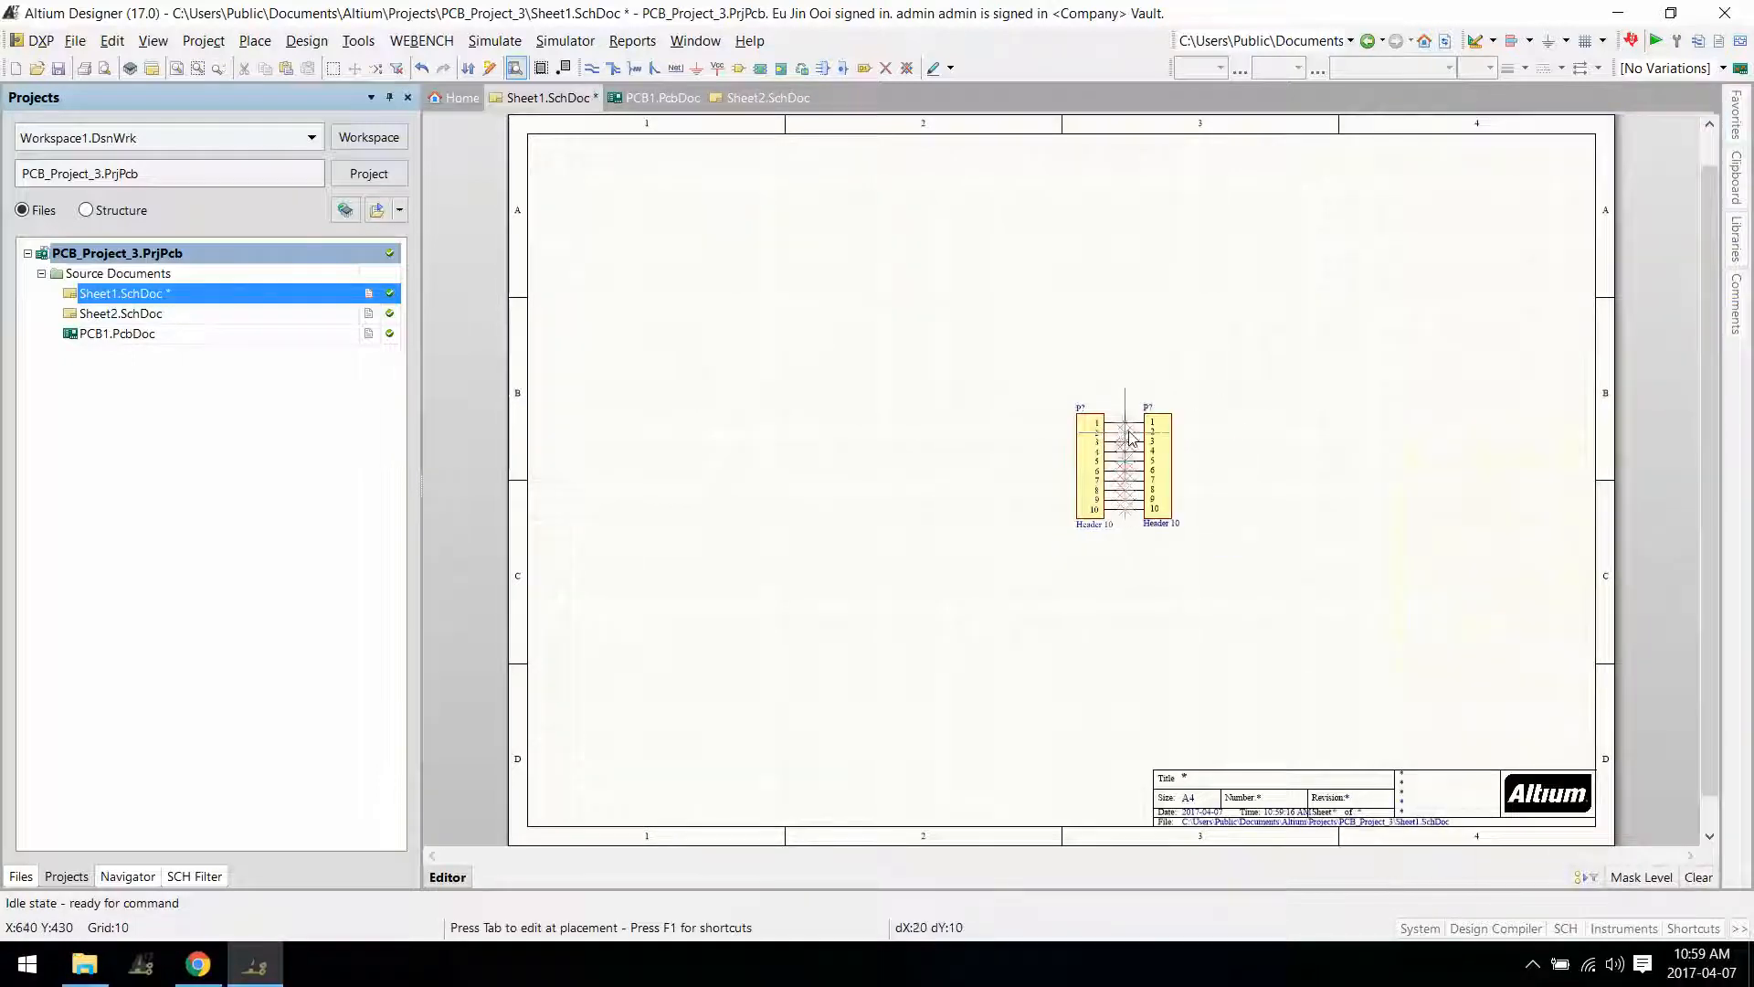
{"action": "left_click", "coordinate": [1128, 433]}
{"action": "right_click", "coordinate": [1128, 432]}
Move the left Header 10 down and away from the other with its connections kept, so wires join the matching pins.
{"action": "left_click_drag", "start_coordinate": [1090, 460], "coordinate": [952, 588], "text": "ctrl"}
{"action": "scroll", "coordinate": [1006, 509], "scroll_direction": "up", "scroll_amount": 2, "text": "ctrl"}
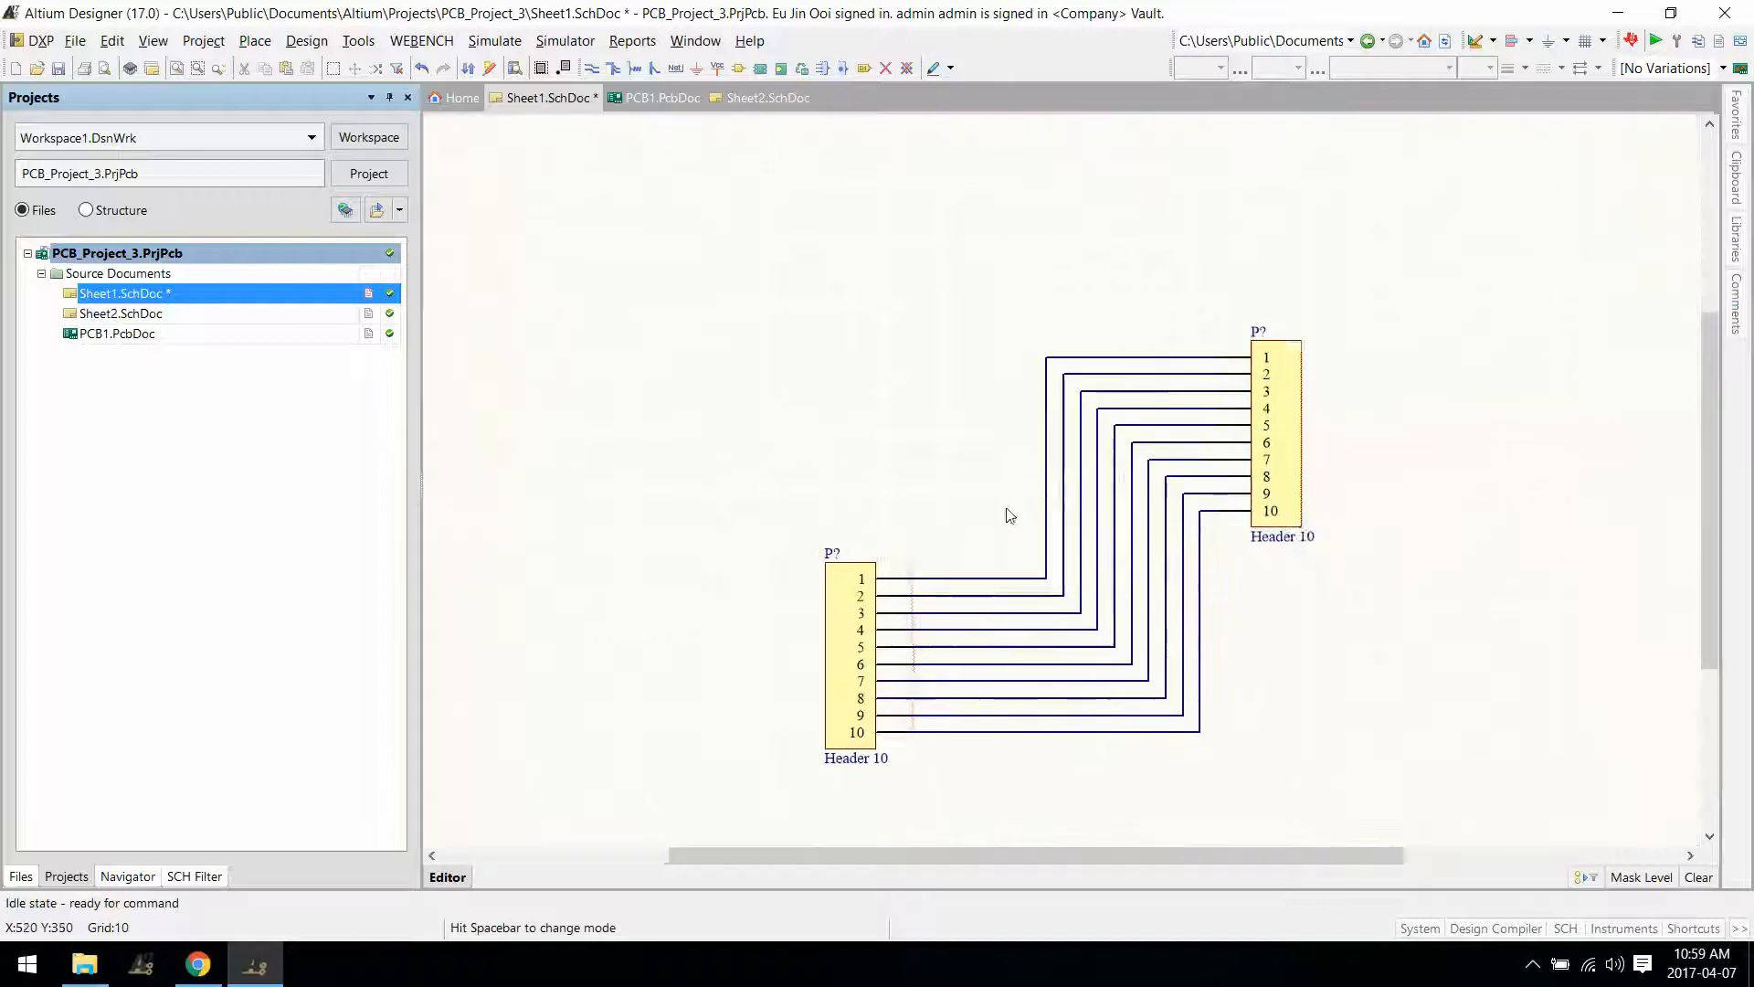
{"action": "key", "text": "v"}
{"action": "key", "text": "d"}
{"action": "key", "text": "v"}
{"action": "key", "text": "f"}
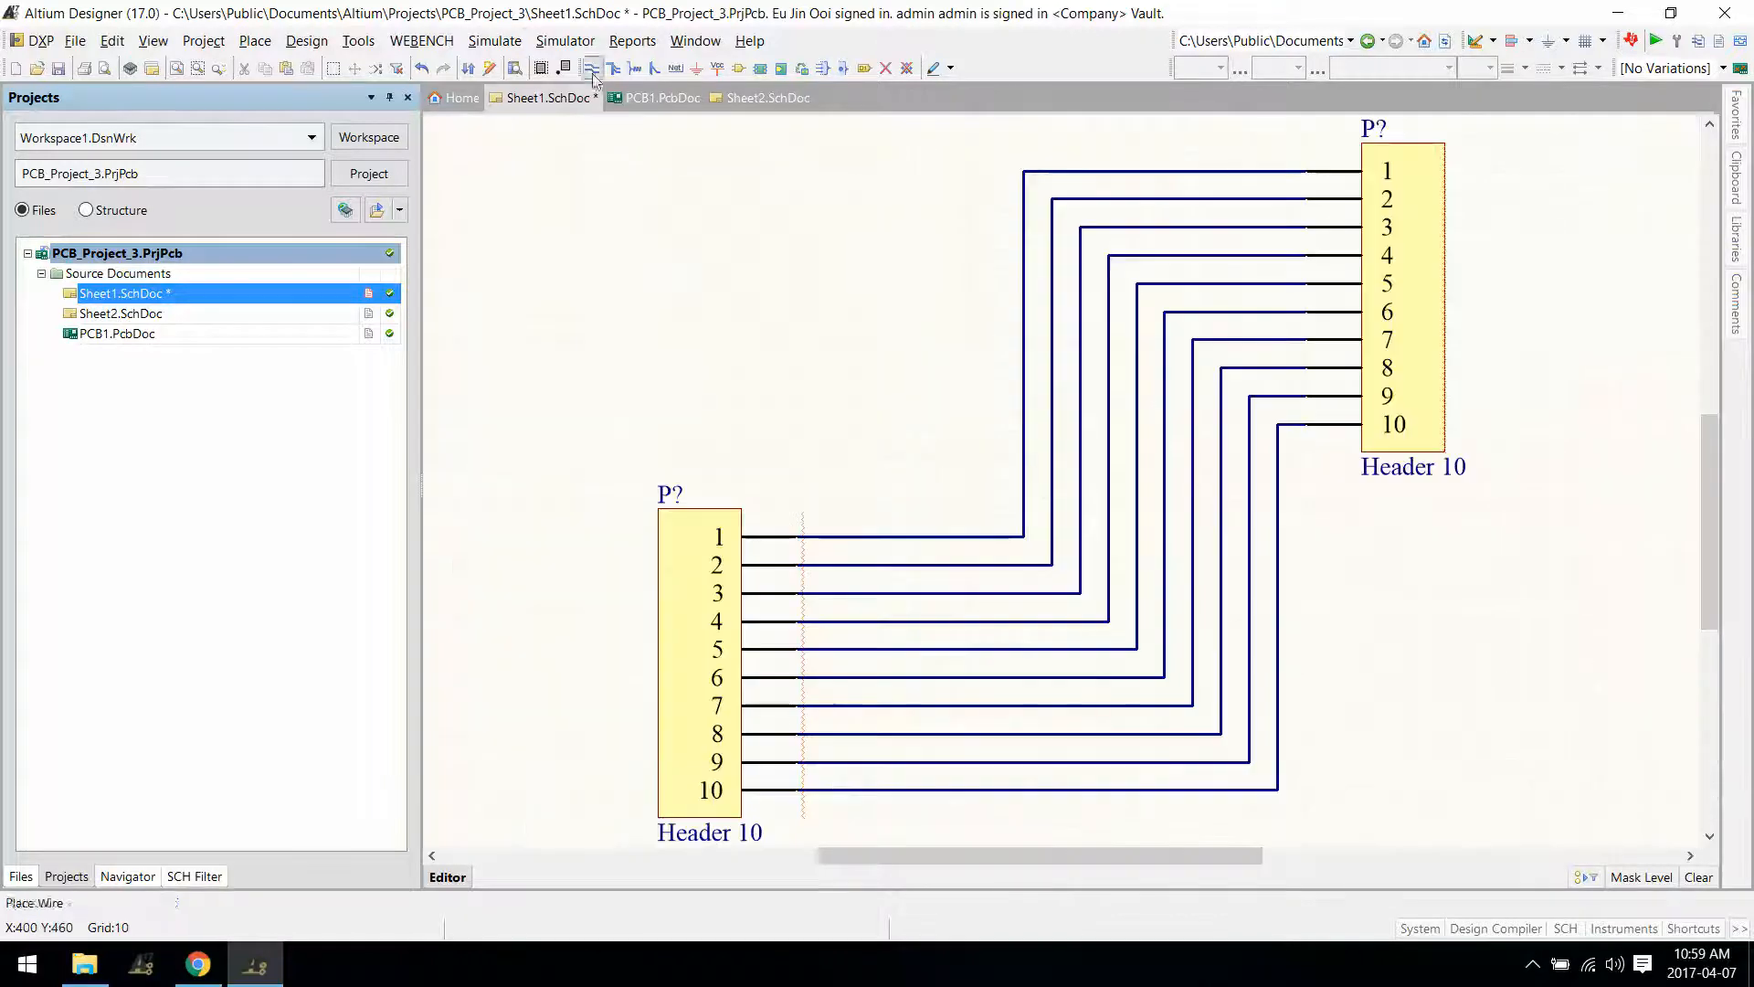
Annotate the schematics quietly to assign designators to both headers.
{"action": "left_click", "coordinate": [358, 40]}
{"action": "mouse_move", "coordinate": [511, 351]}
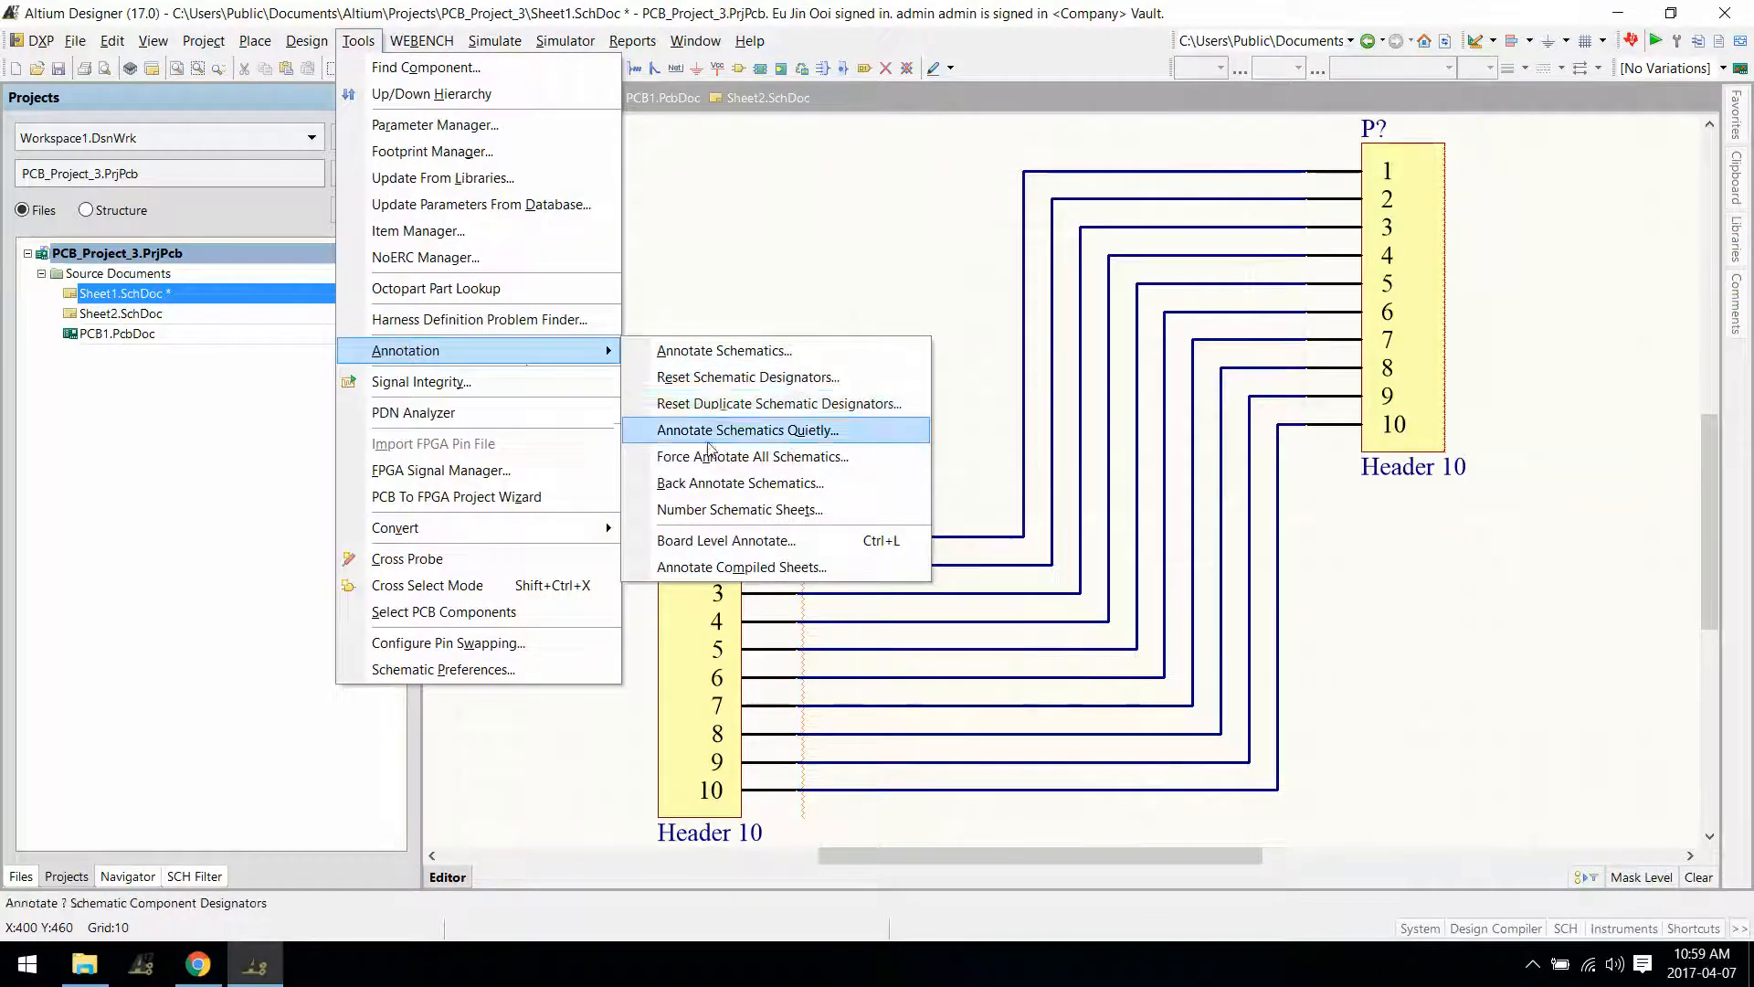
{"action": "left_click", "coordinate": [709, 438]}
{"action": "left_click", "coordinate": [826, 517]}
Update PCB1.PcbDoc from the schematic by executing all changes in the engineering change order.
{"action": "left_click", "coordinate": [306, 40]}
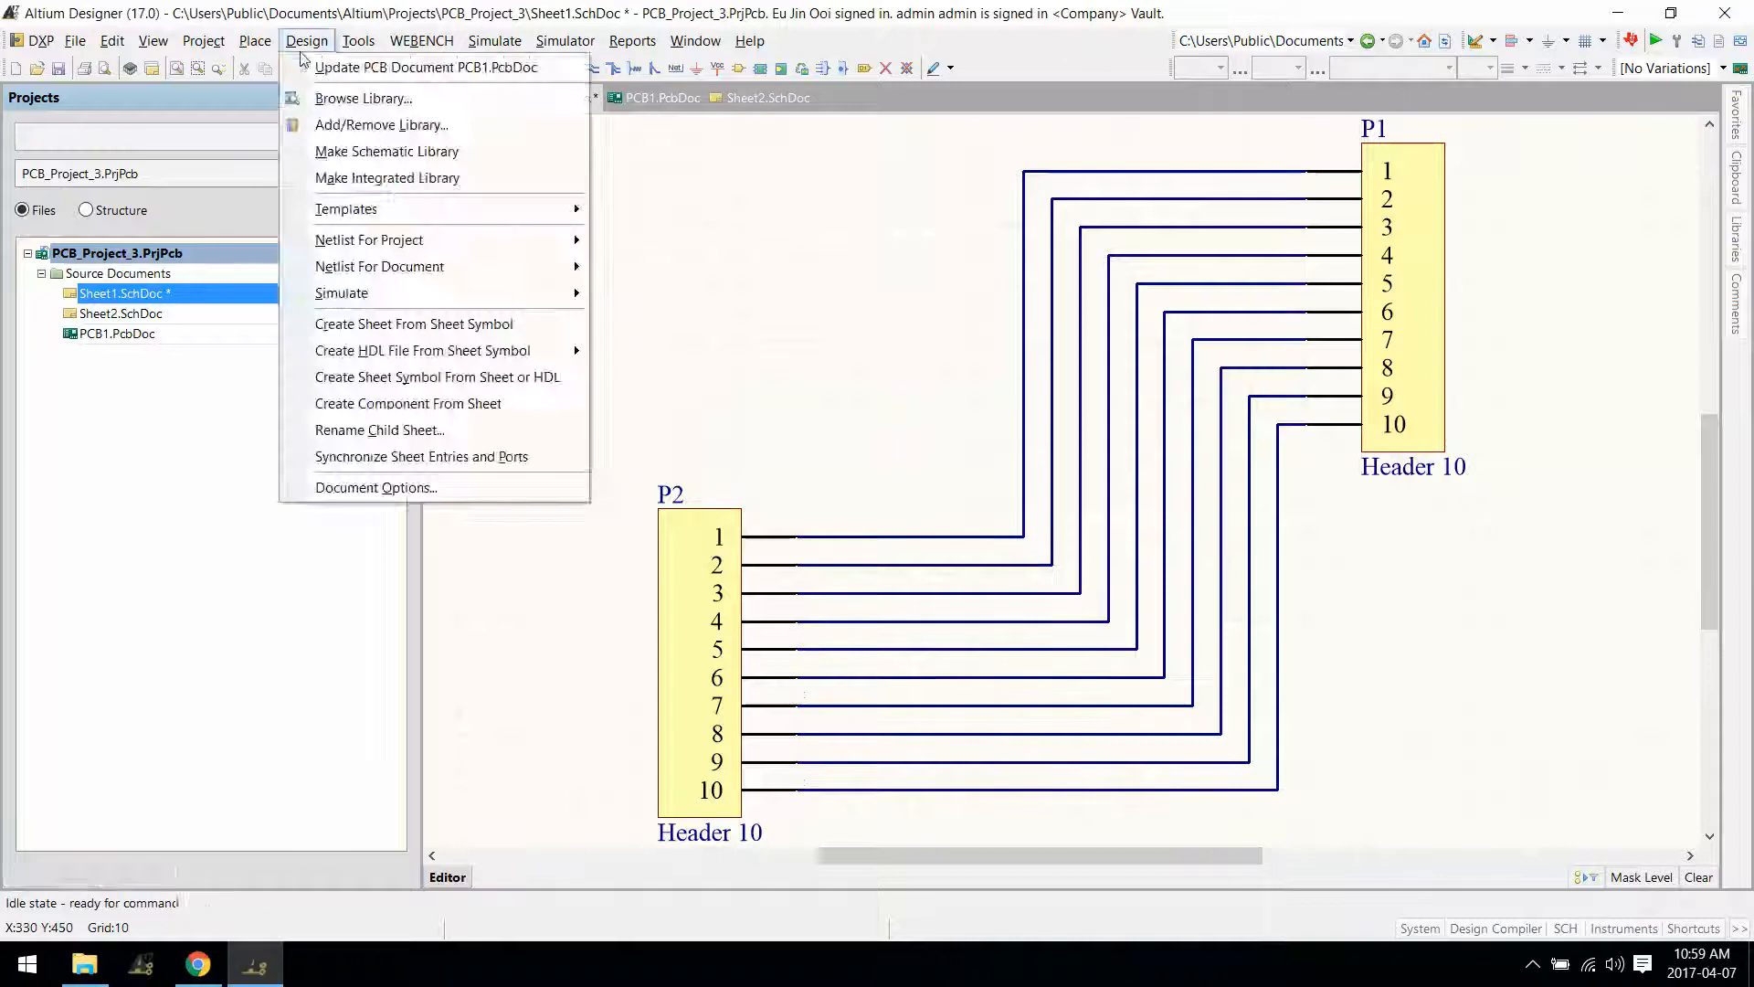
{"action": "left_click", "coordinate": [348, 67]}
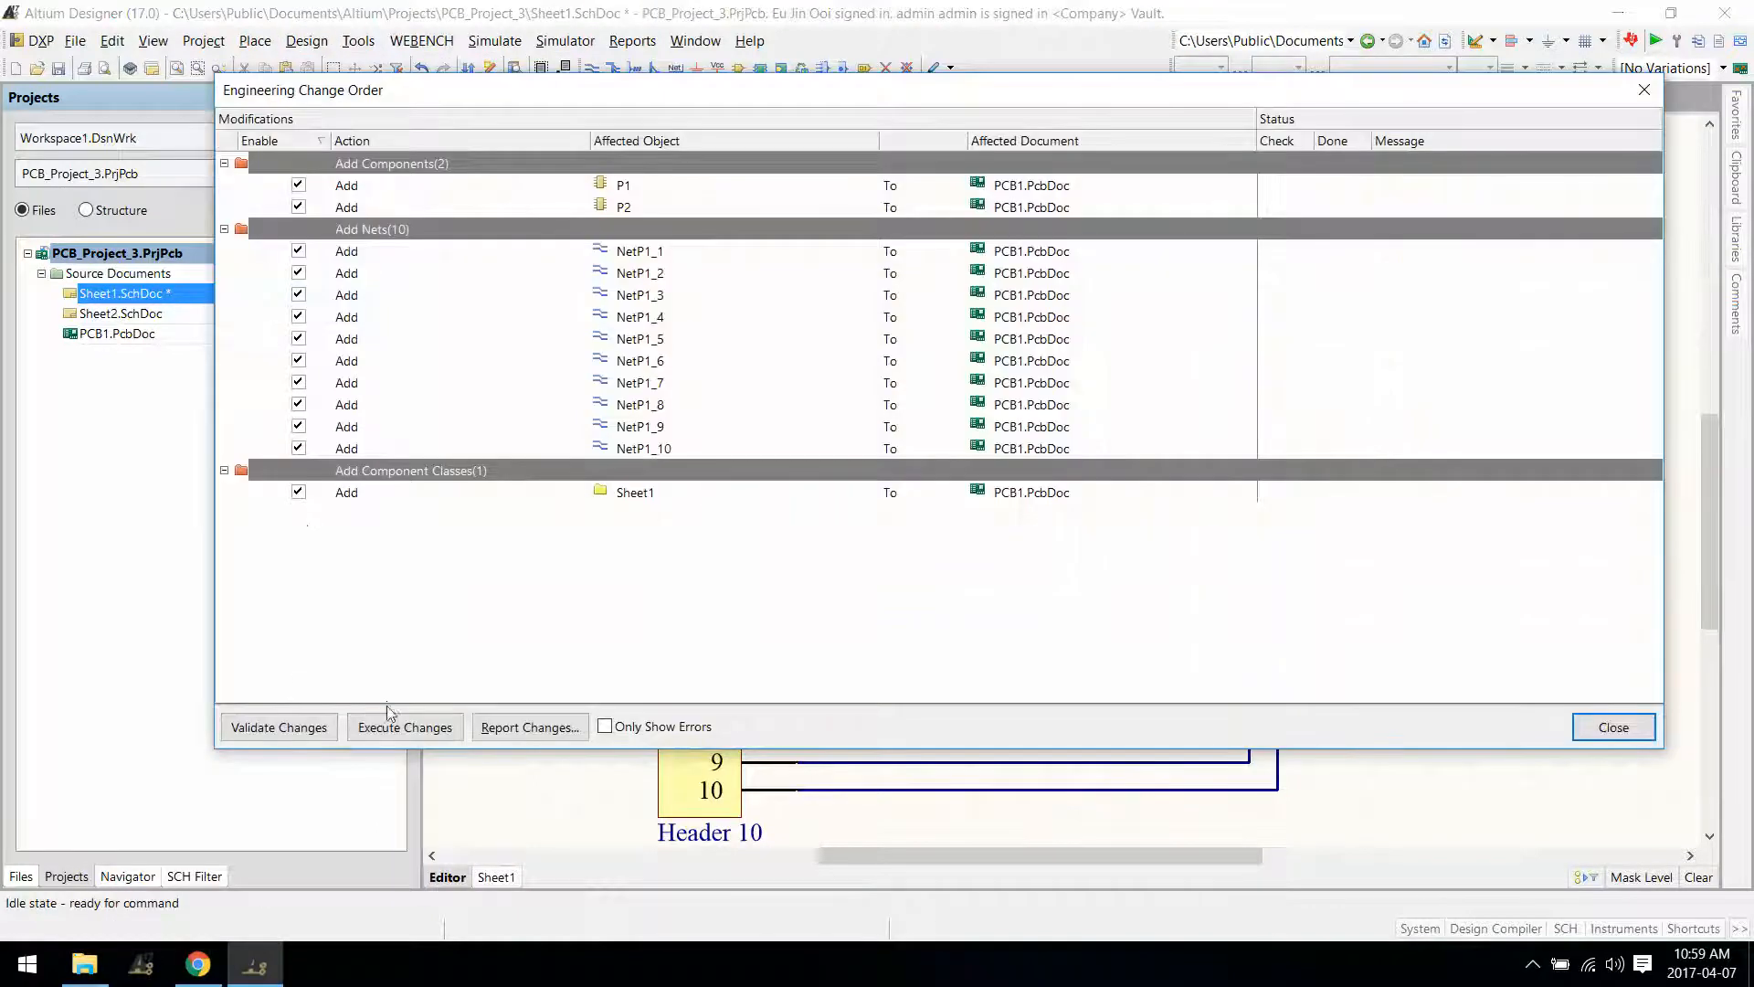
{"action": "left_click", "coordinate": [391, 720]}
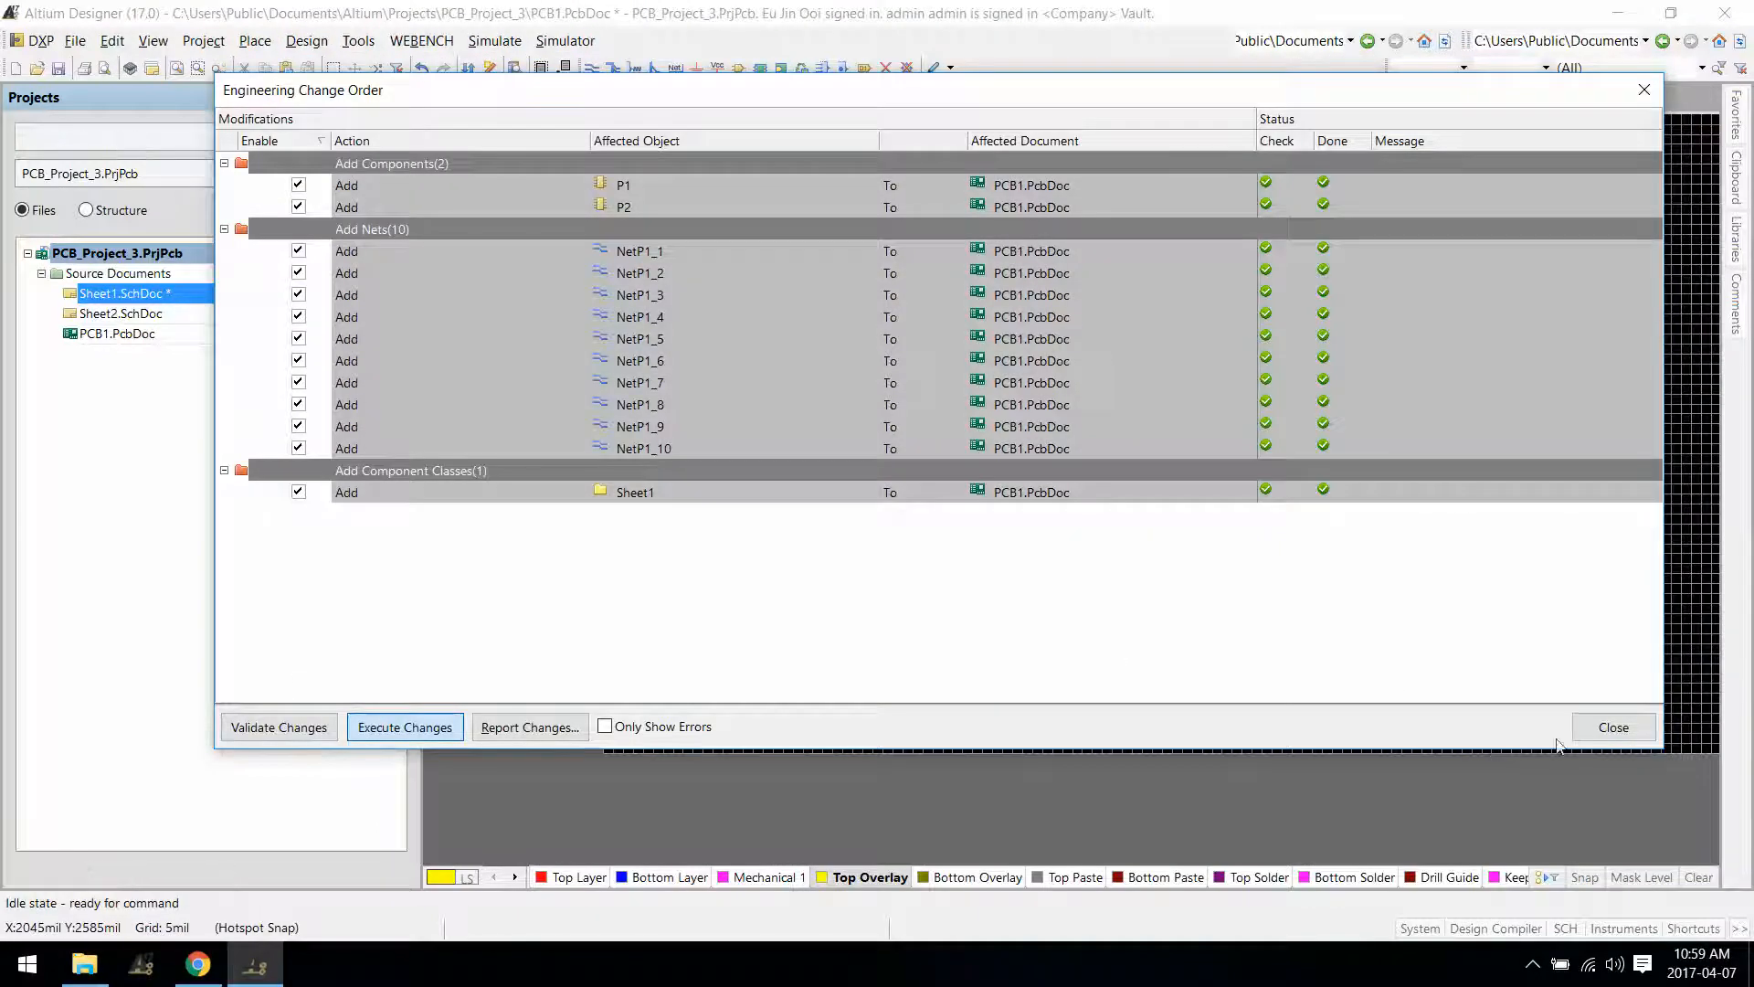
{"action": "left_click", "coordinate": [1614, 726]}
Move headers P2 and P1 onto the board side by side above the barcode, turned so their matching pins face each other.
{"action": "scroll", "coordinate": [1329, 587], "scroll_direction": "down", "scroll_amount": 5, "text": "ctrl"}
{"action": "left_click_drag", "start_coordinate": [1061, 697], "coordinate": [538, 645]}
{"action": "key", "text": "space"}
{"action": "key", "text": "space"}
{"action": "left_click_drag", "start_coordinate": [1073, 736], "coordinate": [615, 685]}
{"action": "scroll", "coordinate": [569, 685], "scroll_direction": "up", "scroll_amount": 4, "text": "ctrl"}
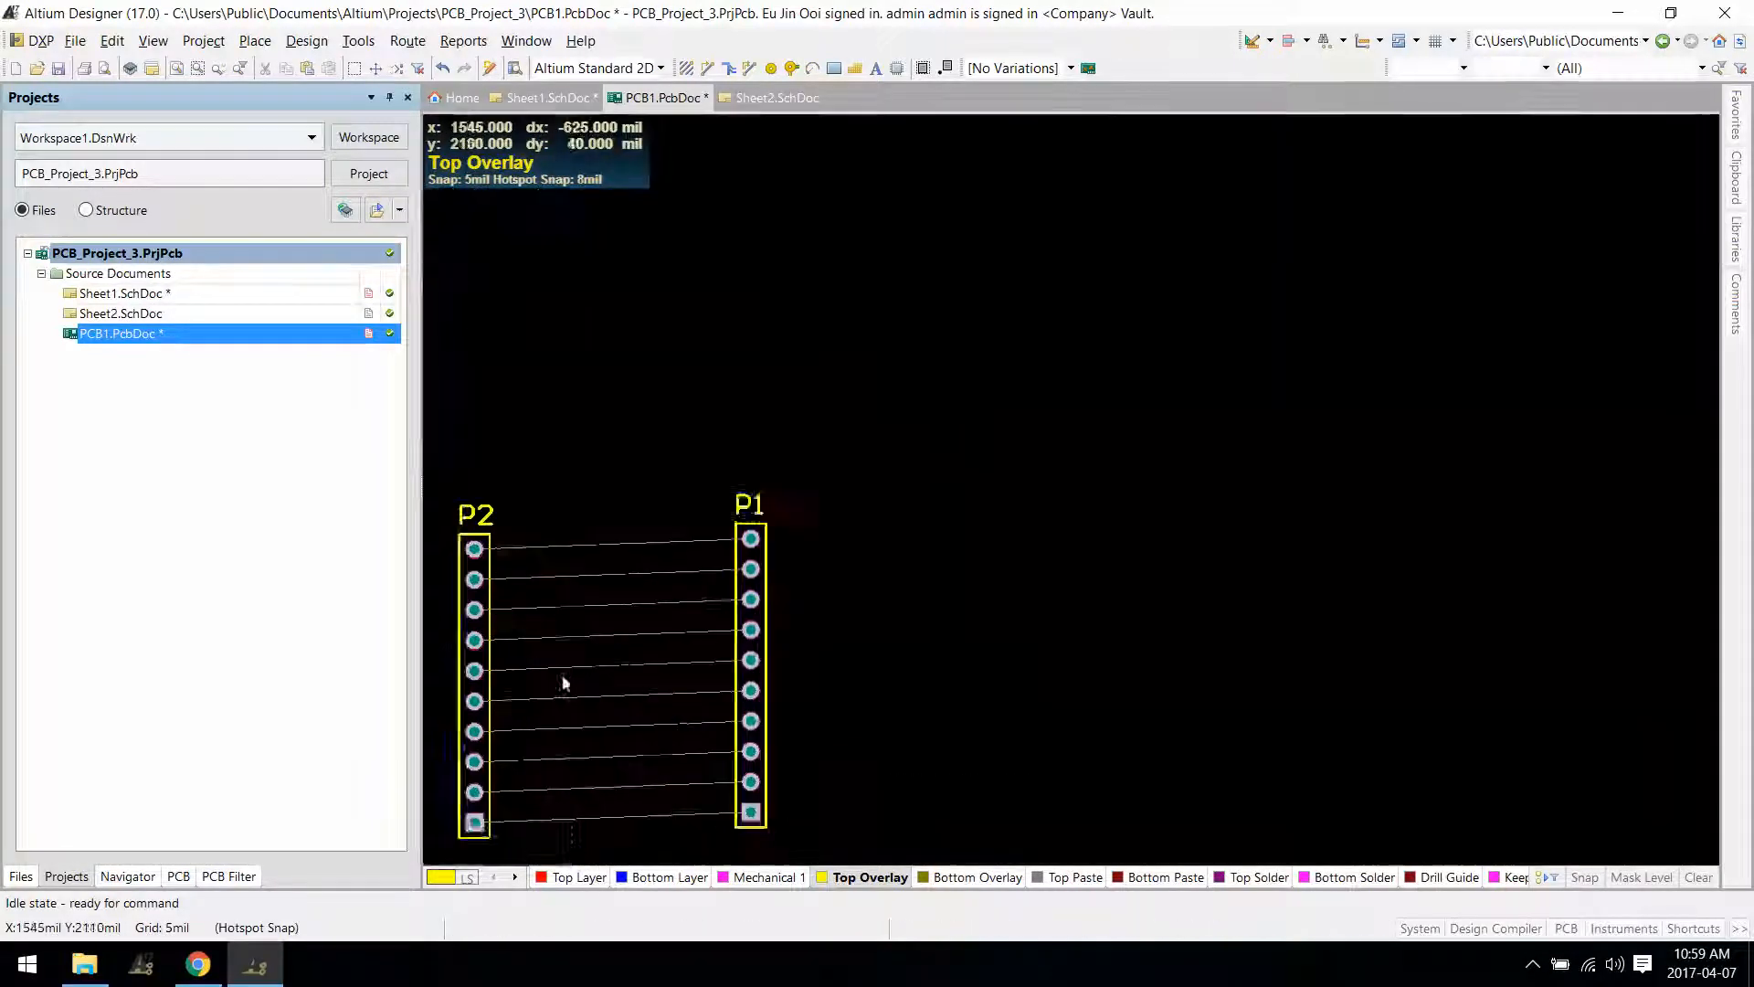
Place a full circle on the Mechanical 1 layer, centred between the headers and enclosing both of them and the barcode.
{"action": "left_click", "coordinate": [255, 41]}
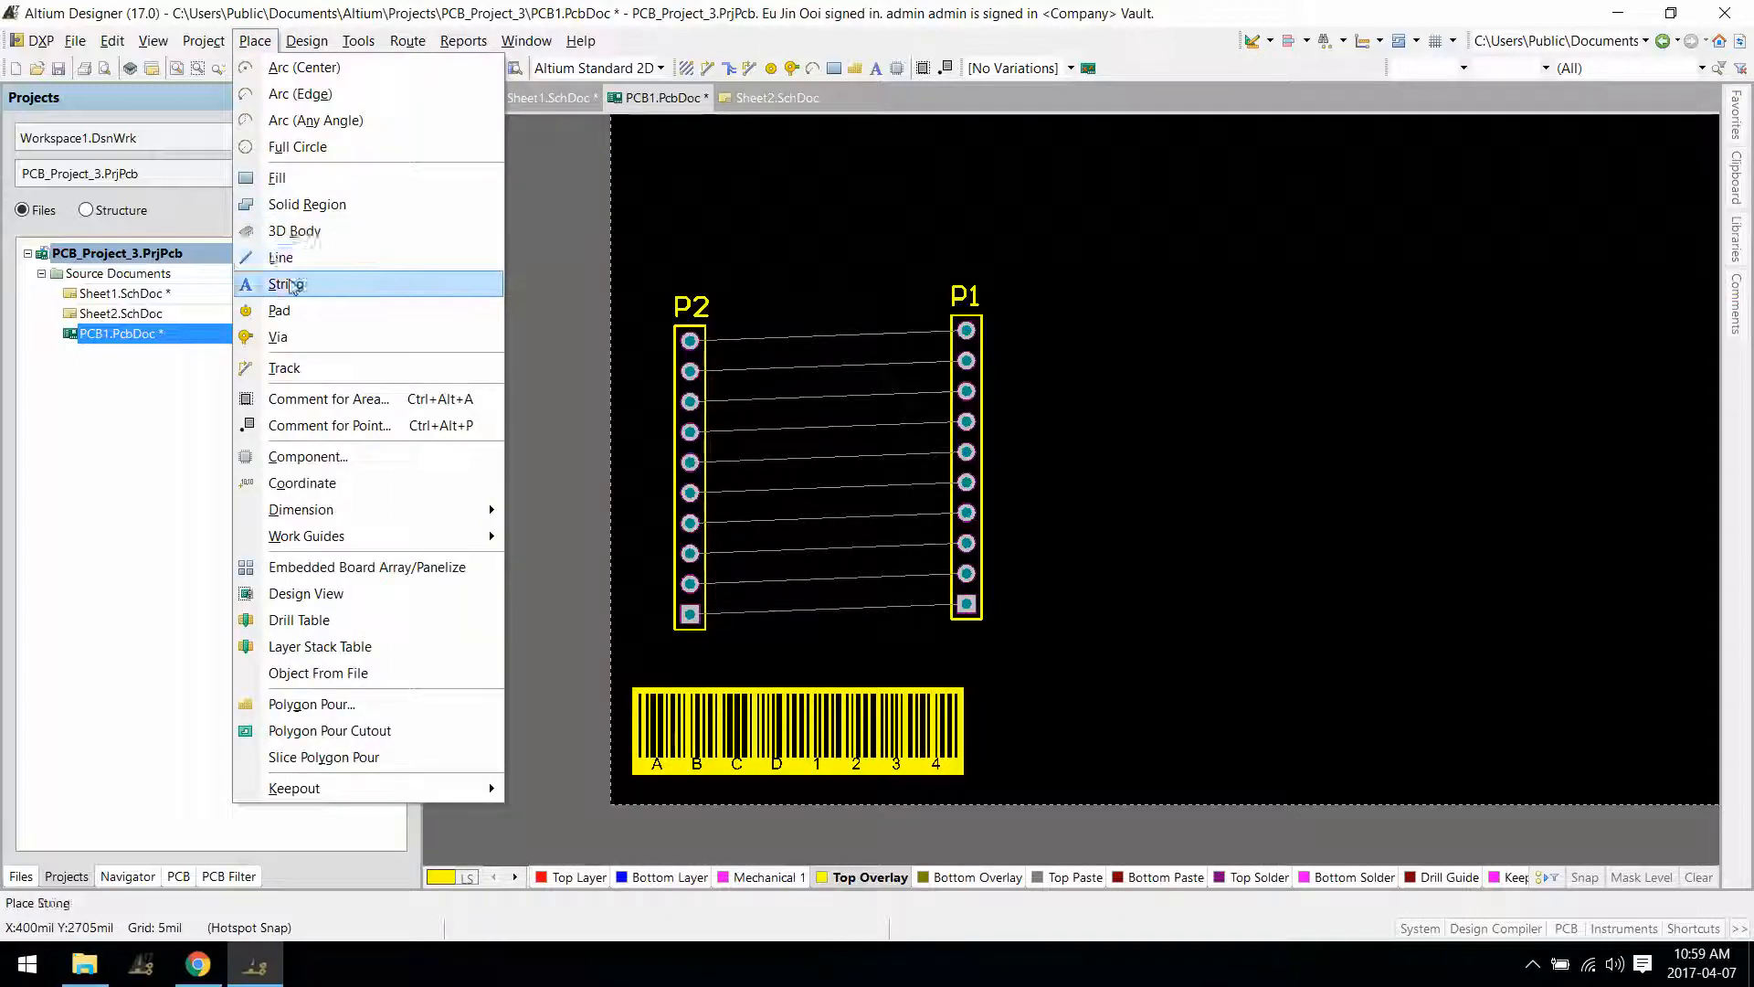
{"action": "left_click", "coordinate": [297, 146]}
{"action": "key", "text": "Tab"}
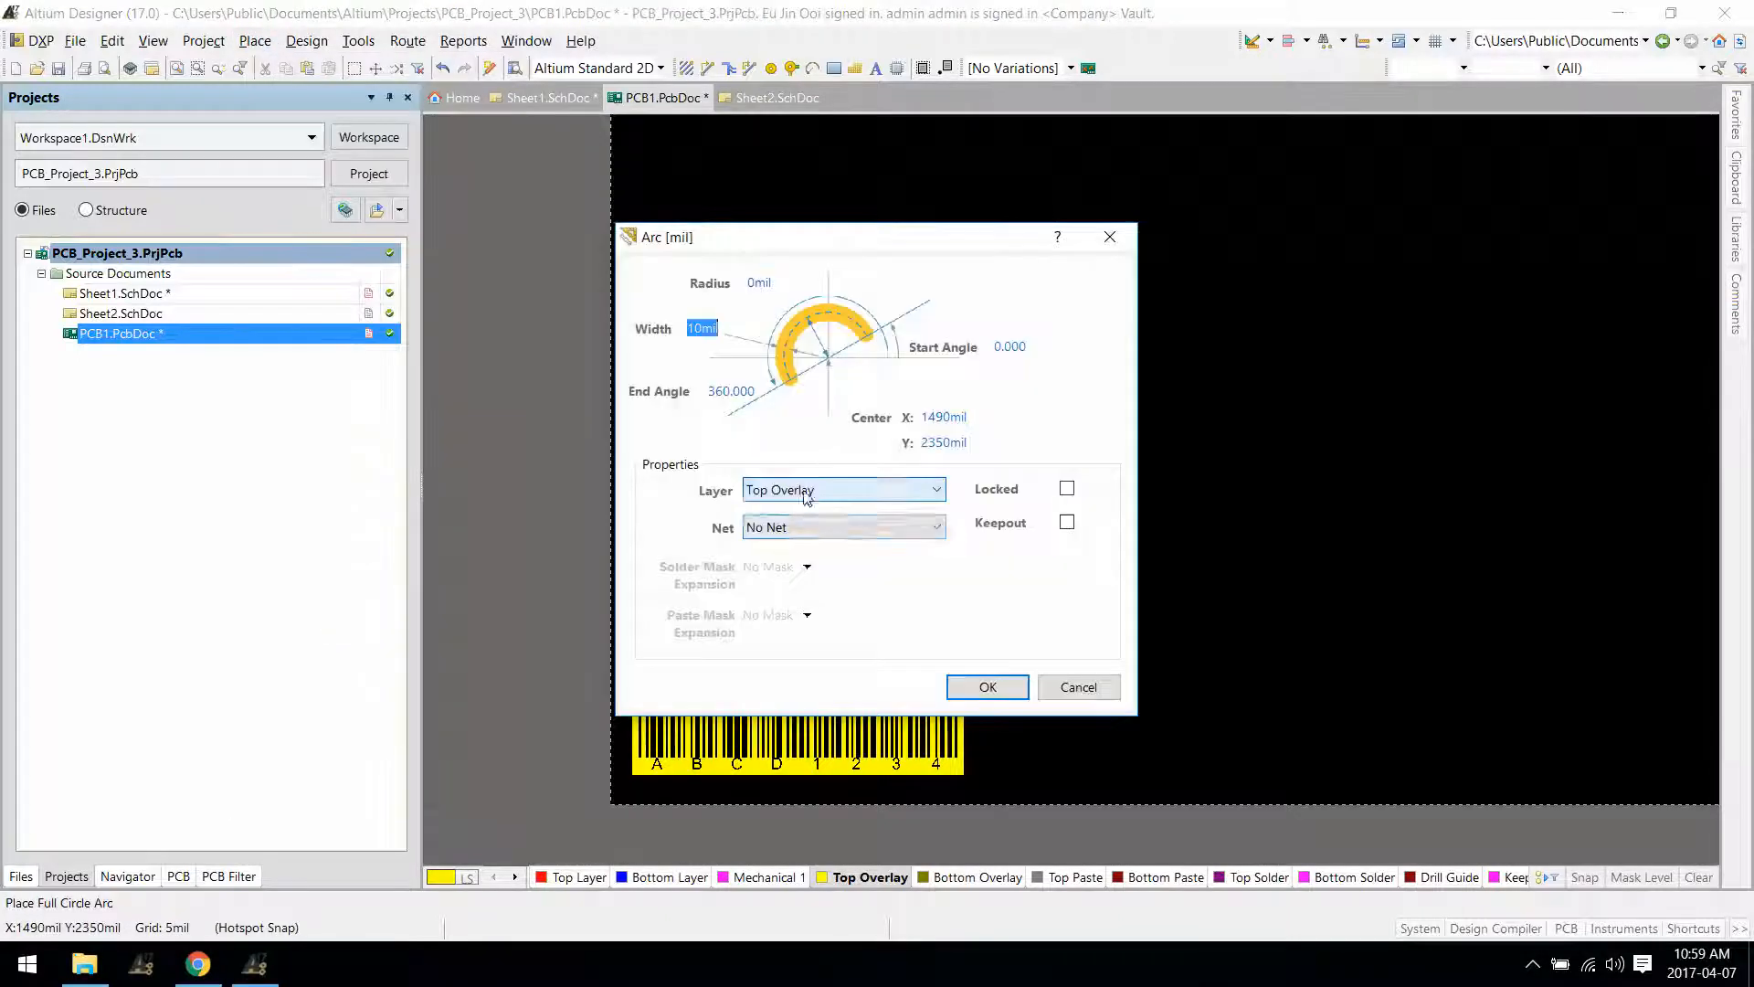
{"action": "left_click", "coordinate": [850, 495]}
{"action": "scroll", "coordinate": [808, 557], "scroll_direction": "up", "scroll_amount": 2}
{"action": "left_click", "coordinate": [810, 547]}
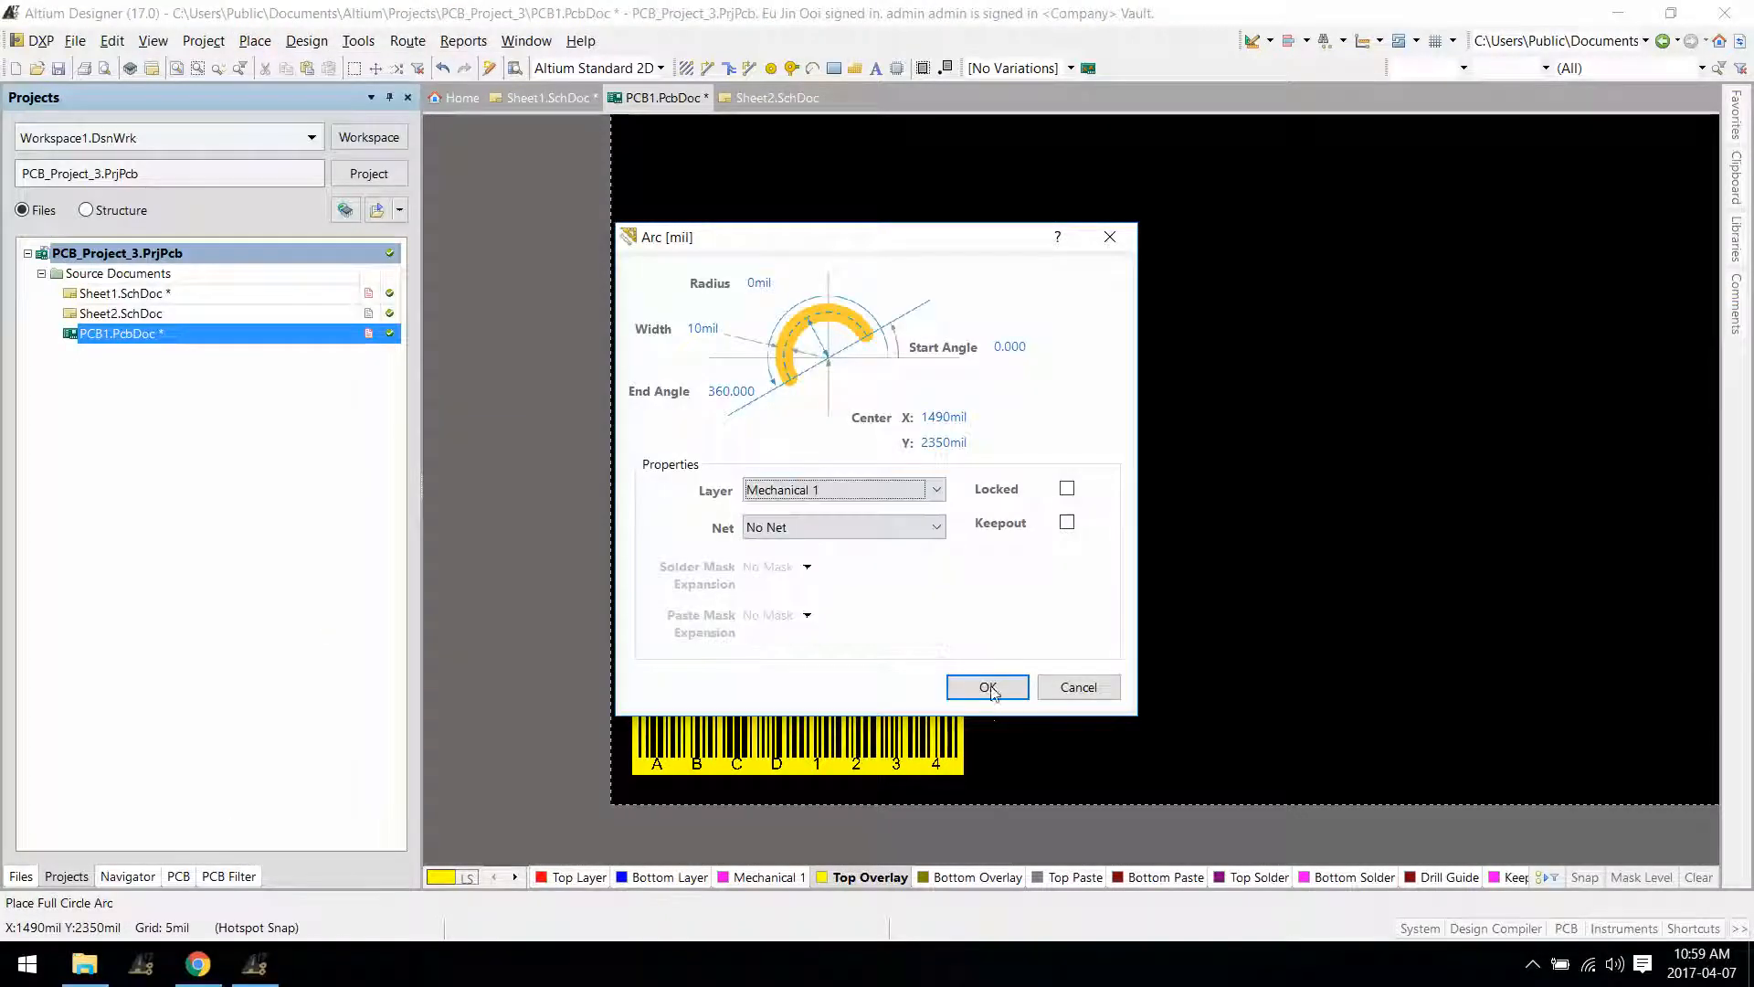
{"action": "left_click", "coordinate": [988, 687]}
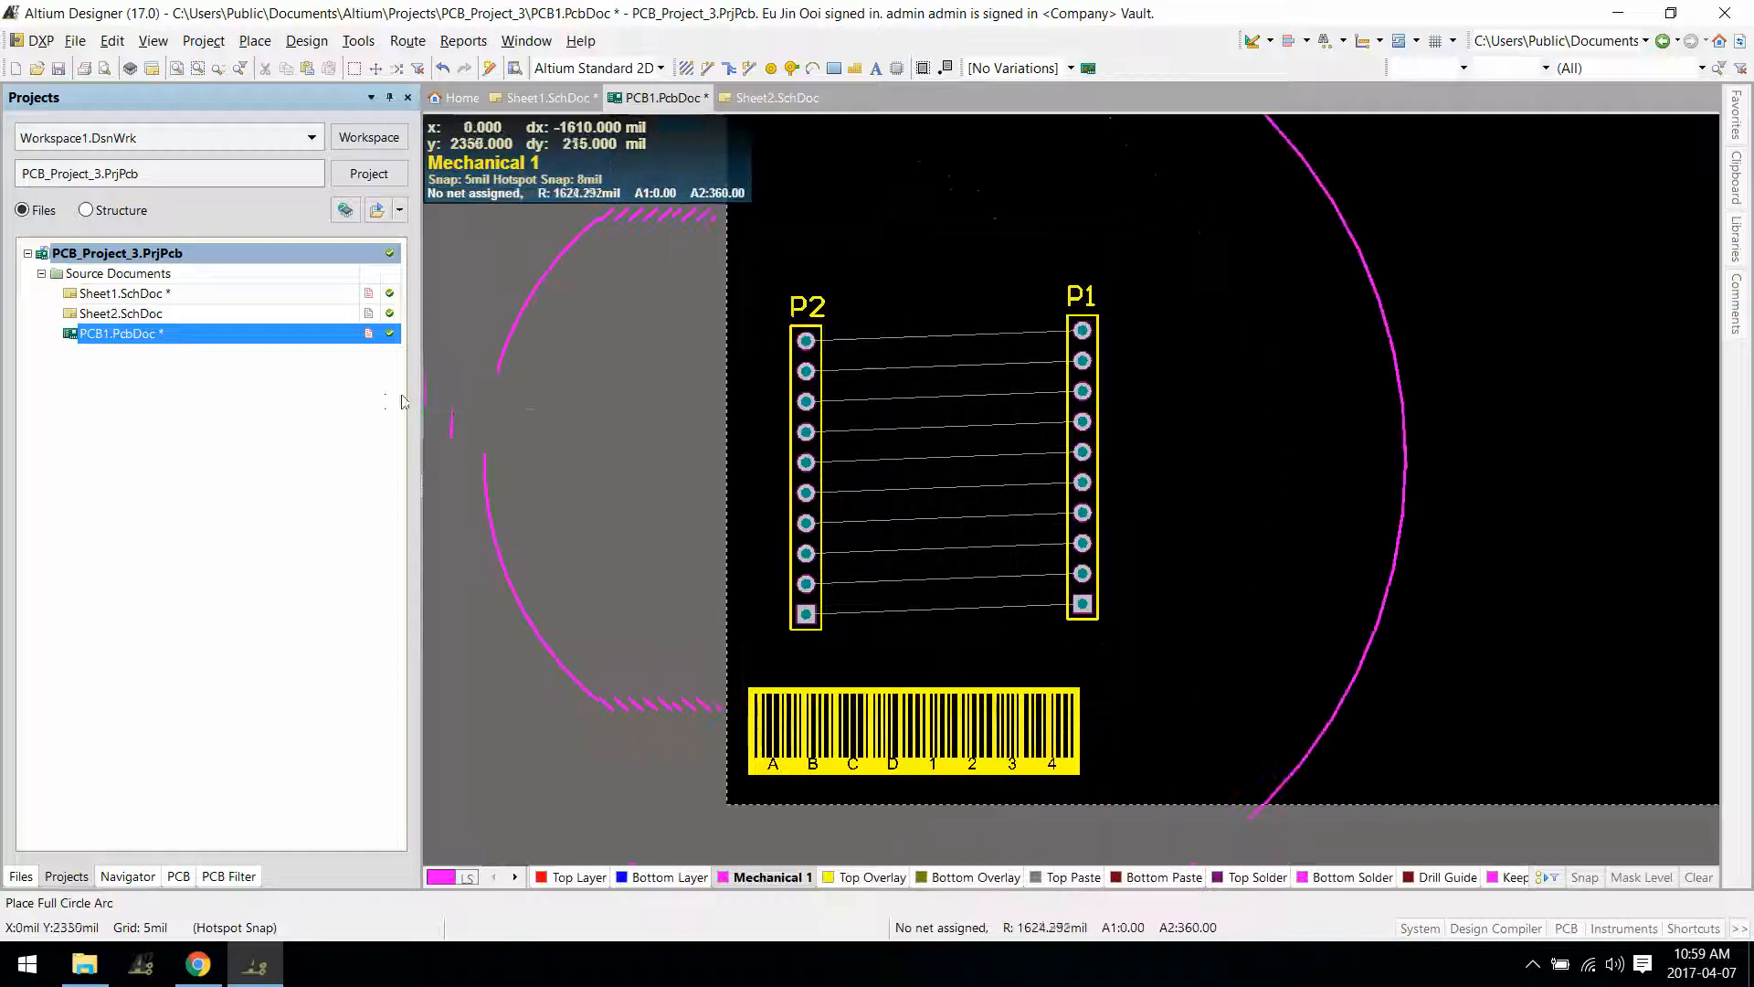
{"action": "left_click", "coordinate": [509, 430]}
{"action": "right_click", "coordinate": [620, 409]}
Define the board shape from the selected circle.
{"action": "left_click", "coordinate": [306, 41]}
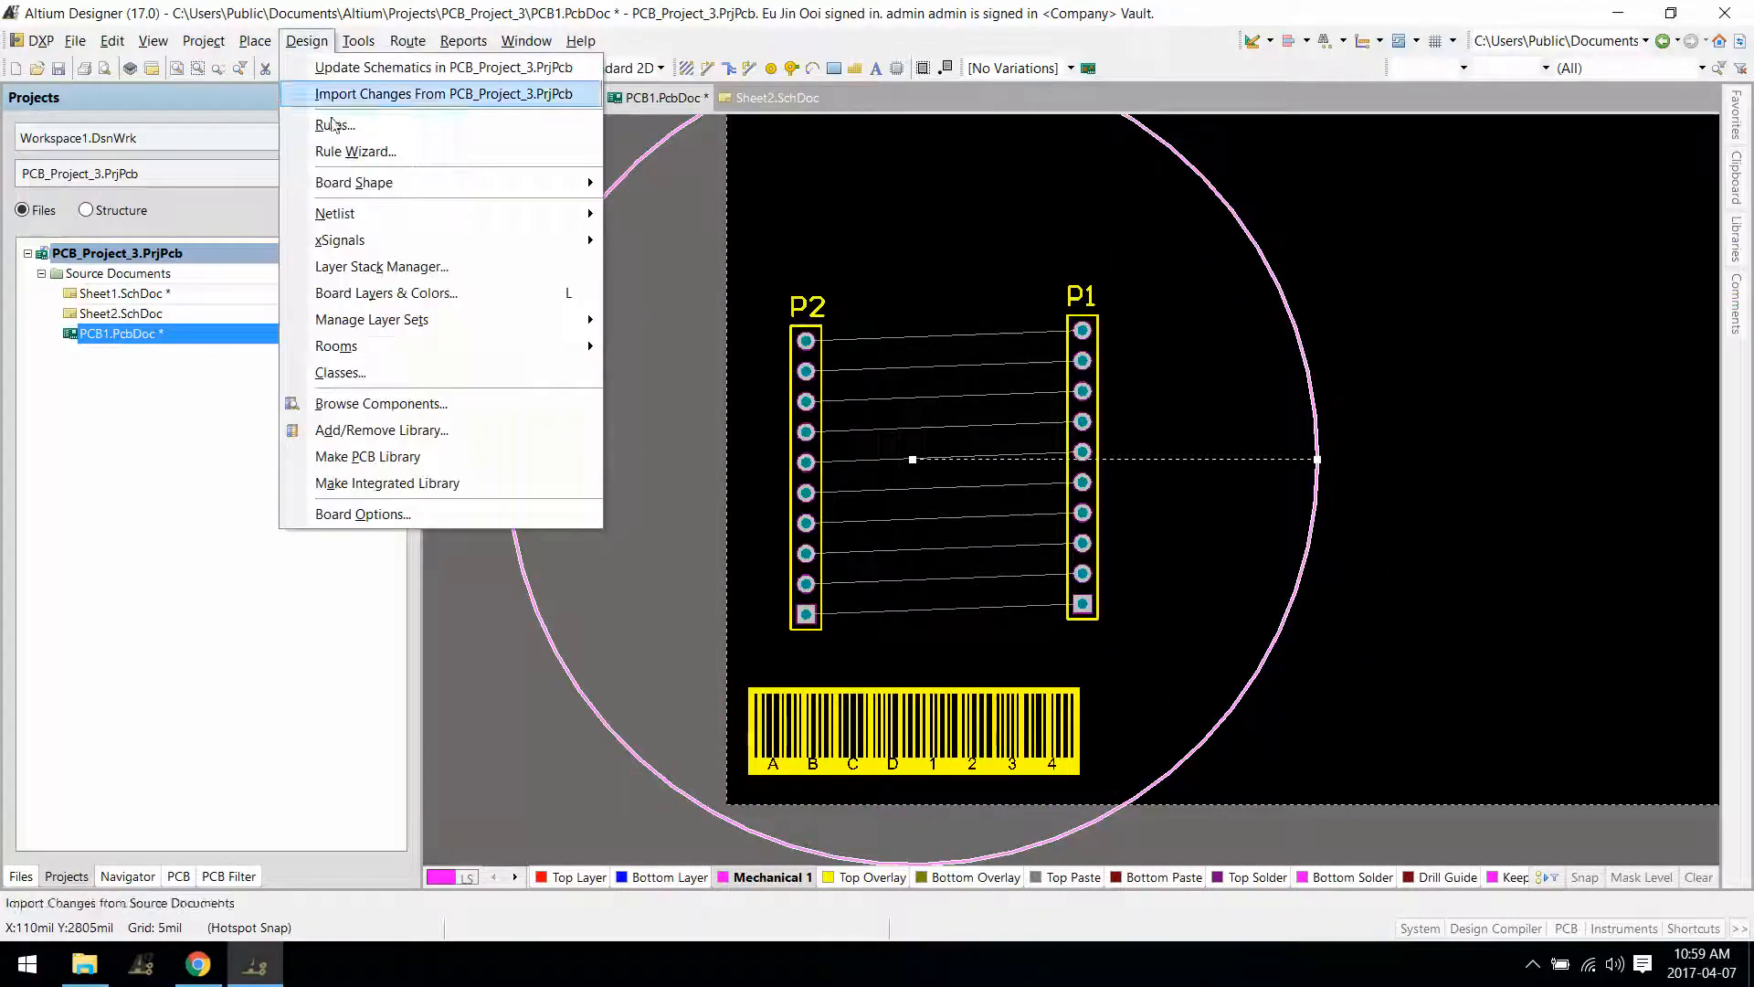
{"action": "mouse_move", "coordinate": [365, 181]}
{"action": "left_click", "coordinate": [713, 180]}
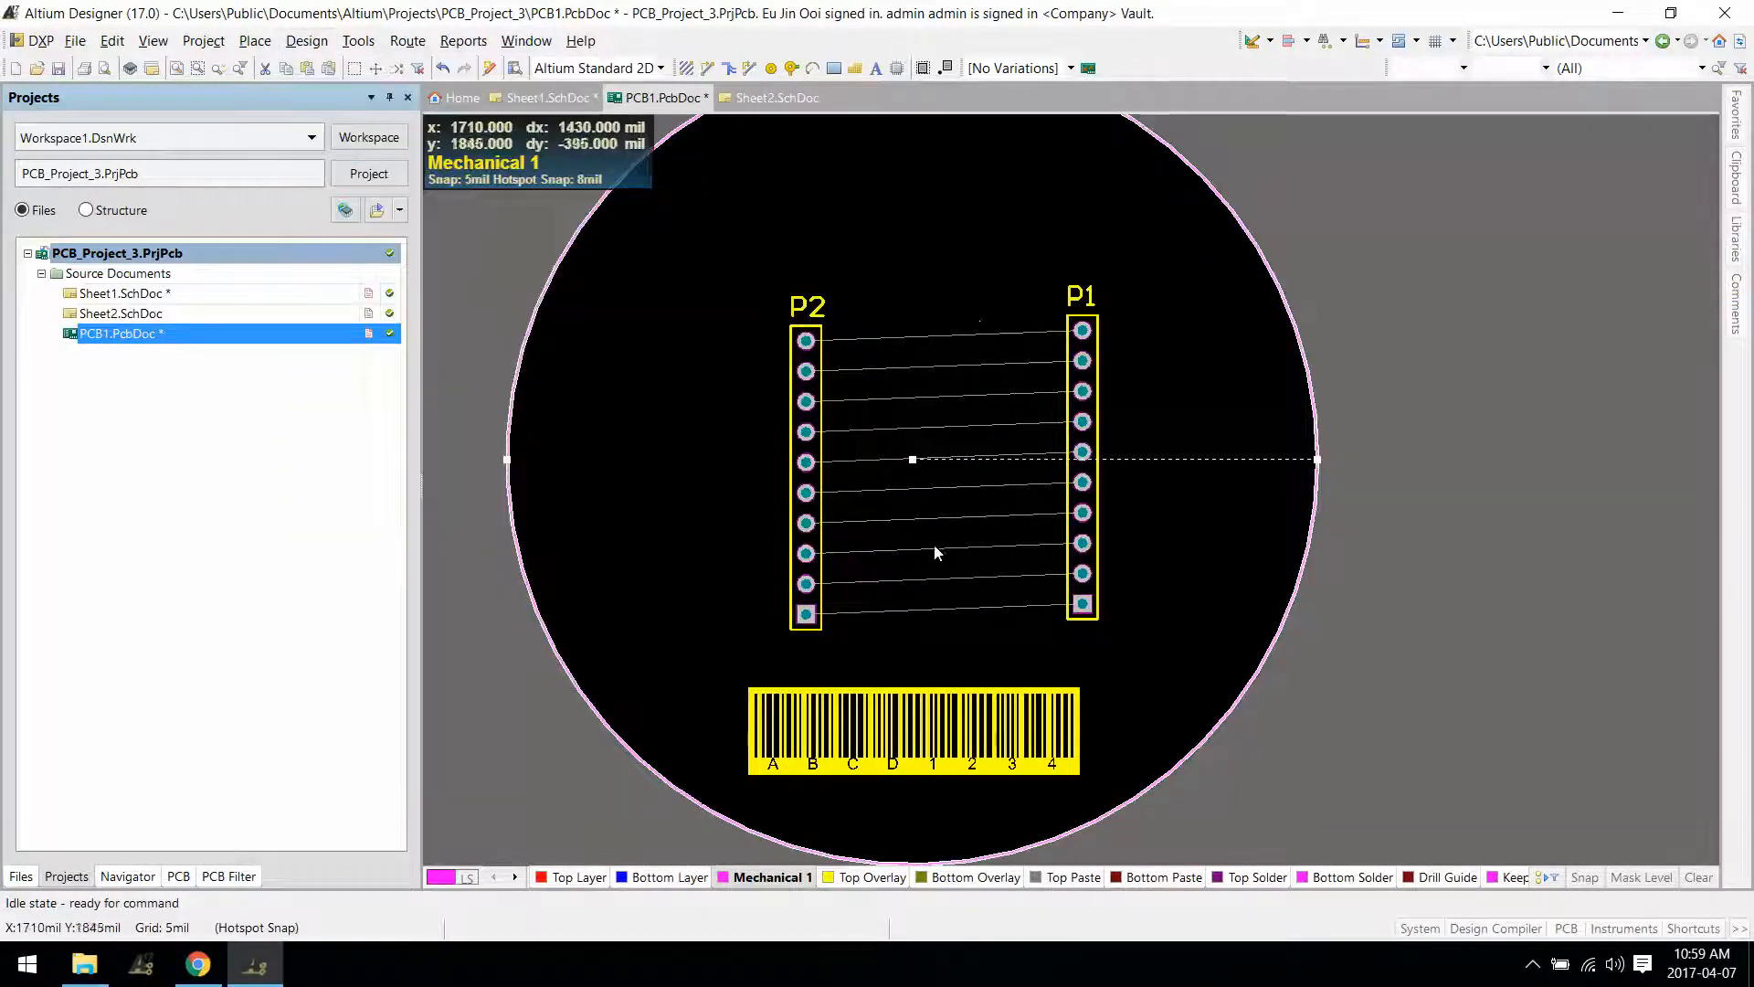
Enable Snap To Arc Centers in the board's advanced snap options.
{"action": "scroll", "coordinate": [935, 552], "scroll_direction": "up", "scroll_amount": 1, "text": "ctrl"}
{"action": "left_click", "coordinate": [1584, 877]}
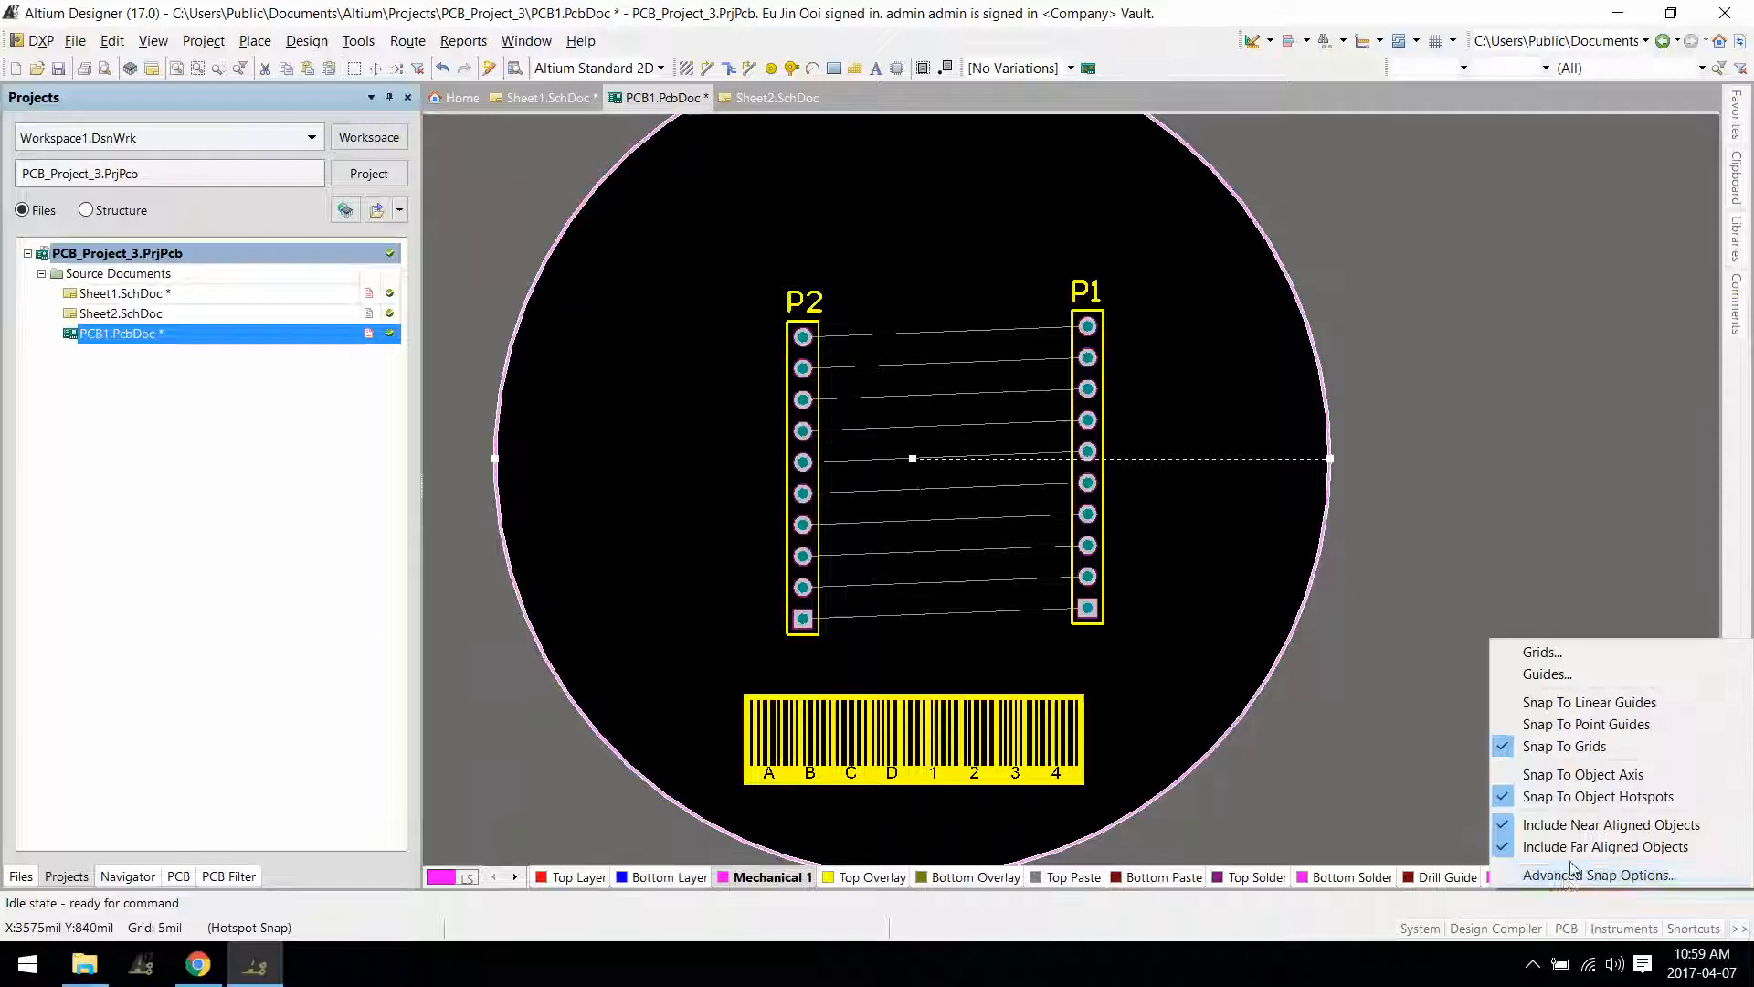
{"action": "left_click", "coordinate": [1581, 869]}
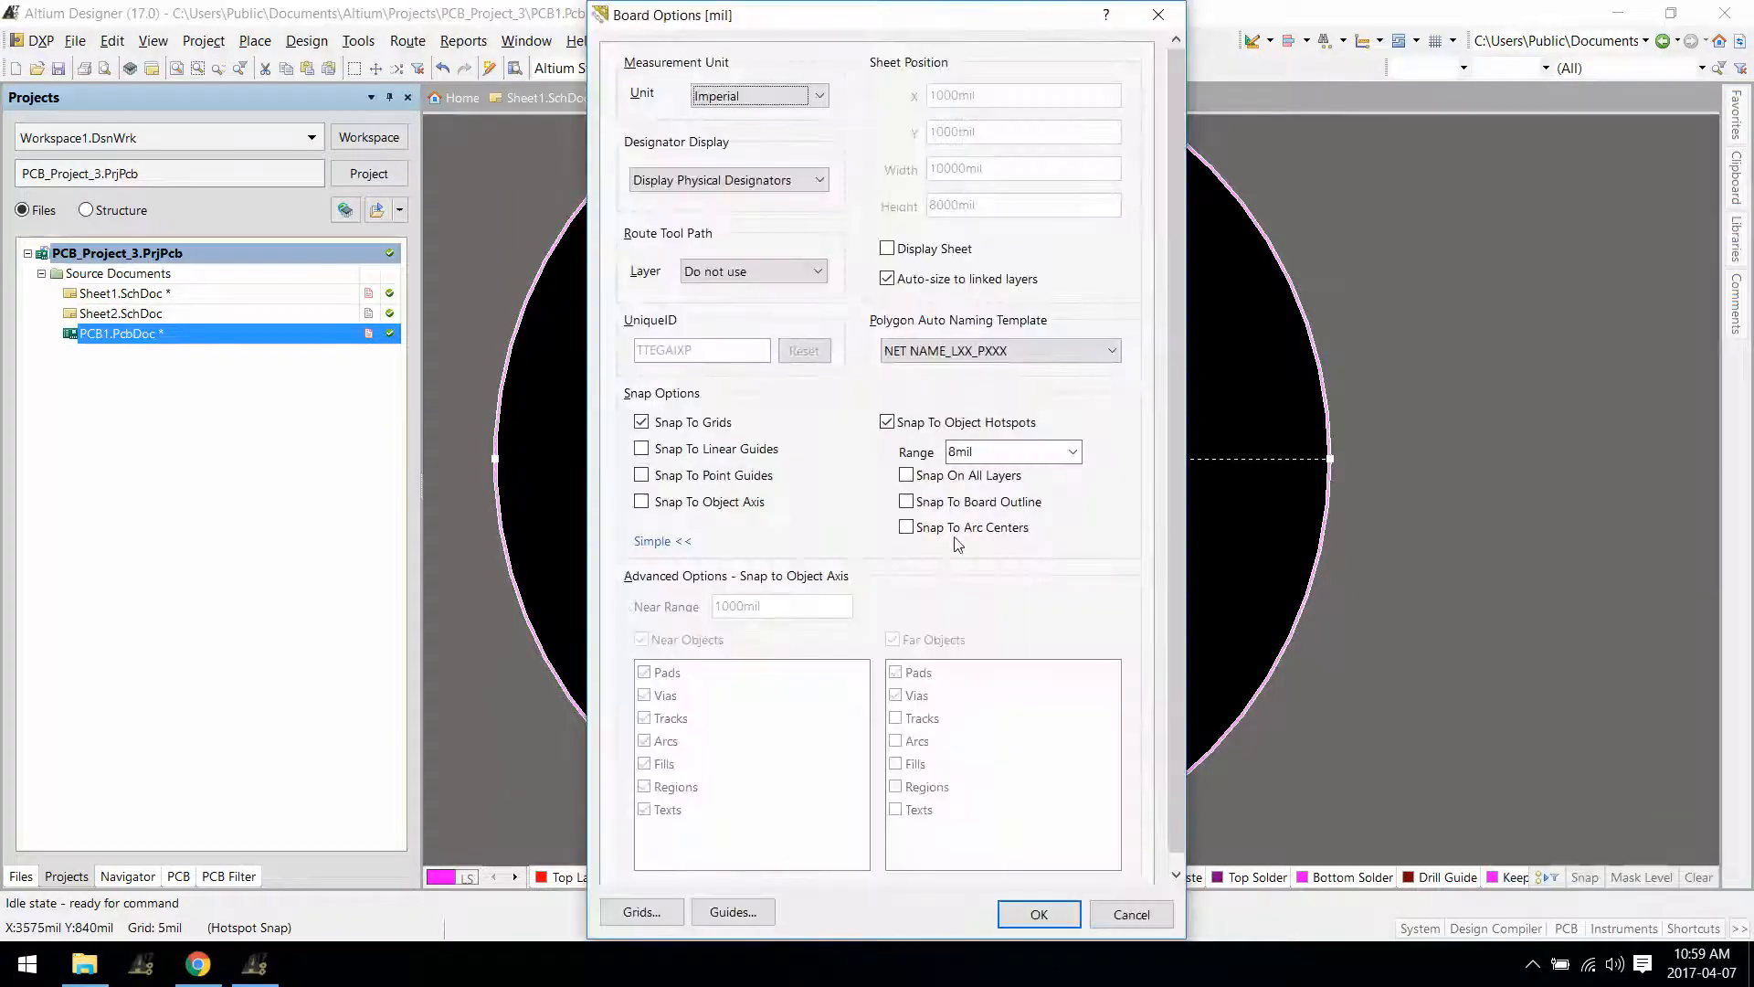
{"action": "left_click", "coordinate": [958, 536]}
{"action": "key", "text": "Return"}
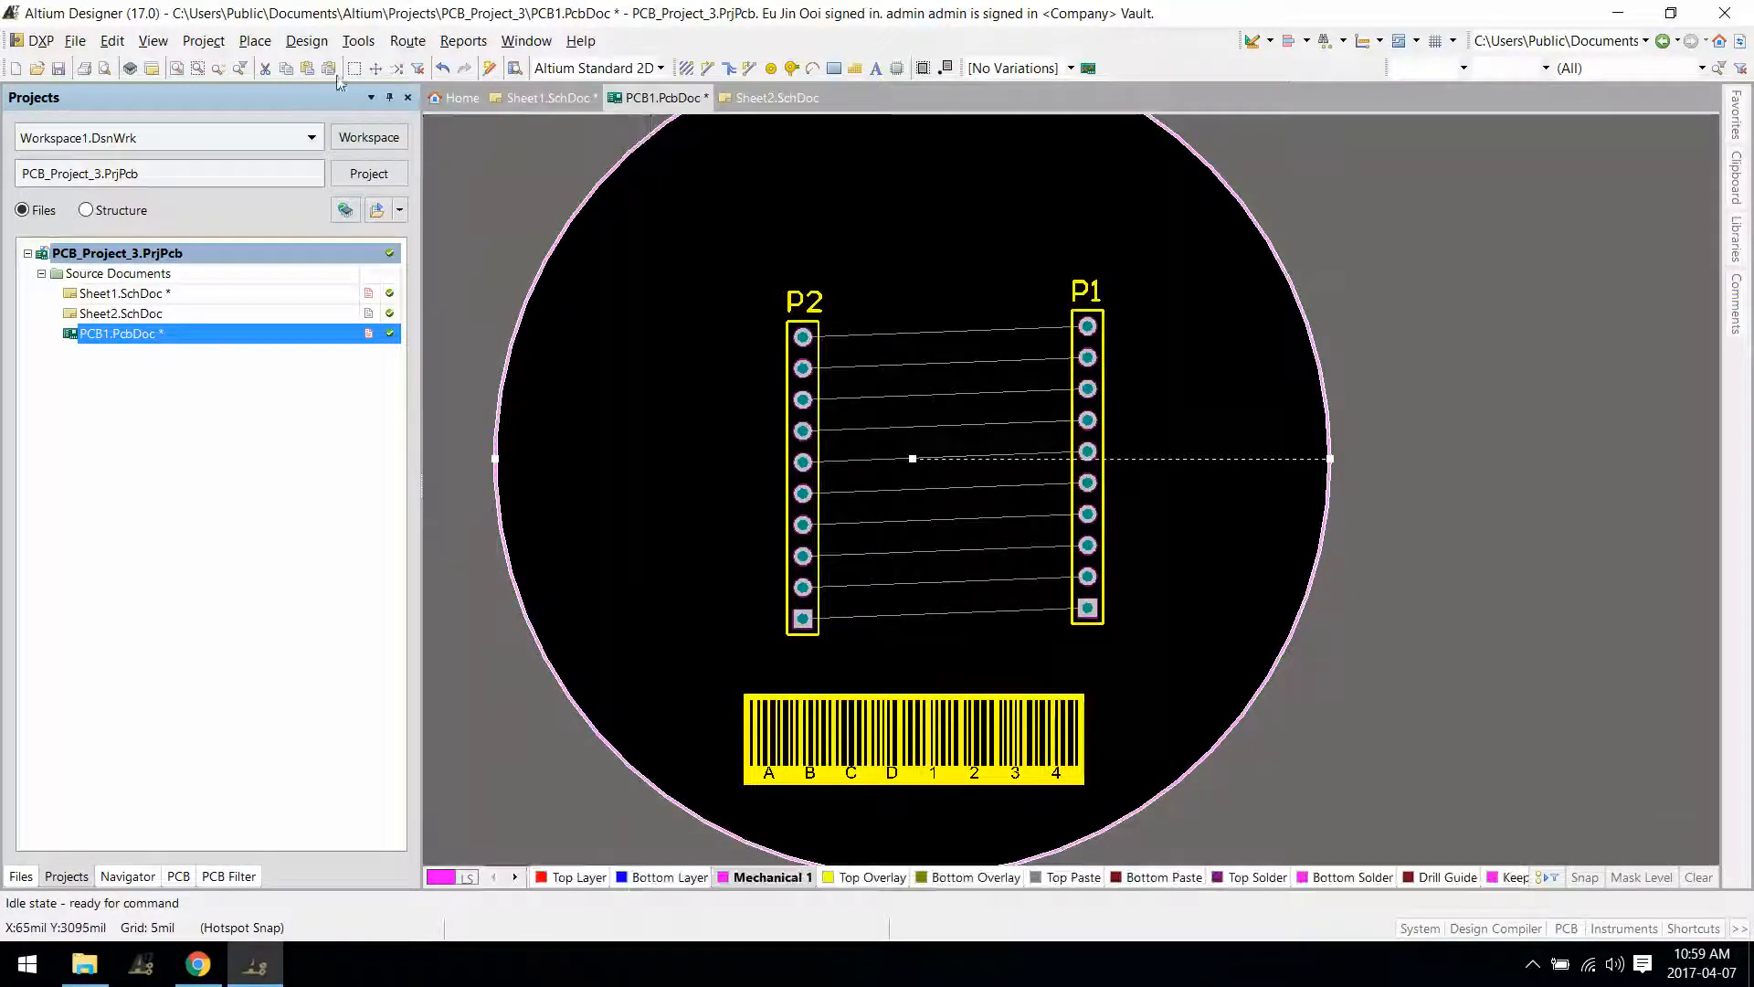
Set the board's relative origin at the centre of the circular outline.
{"action": "left_click", "coordinate": [113, 41]}
{"action": "left_click", "coordinate": [454, 513]}
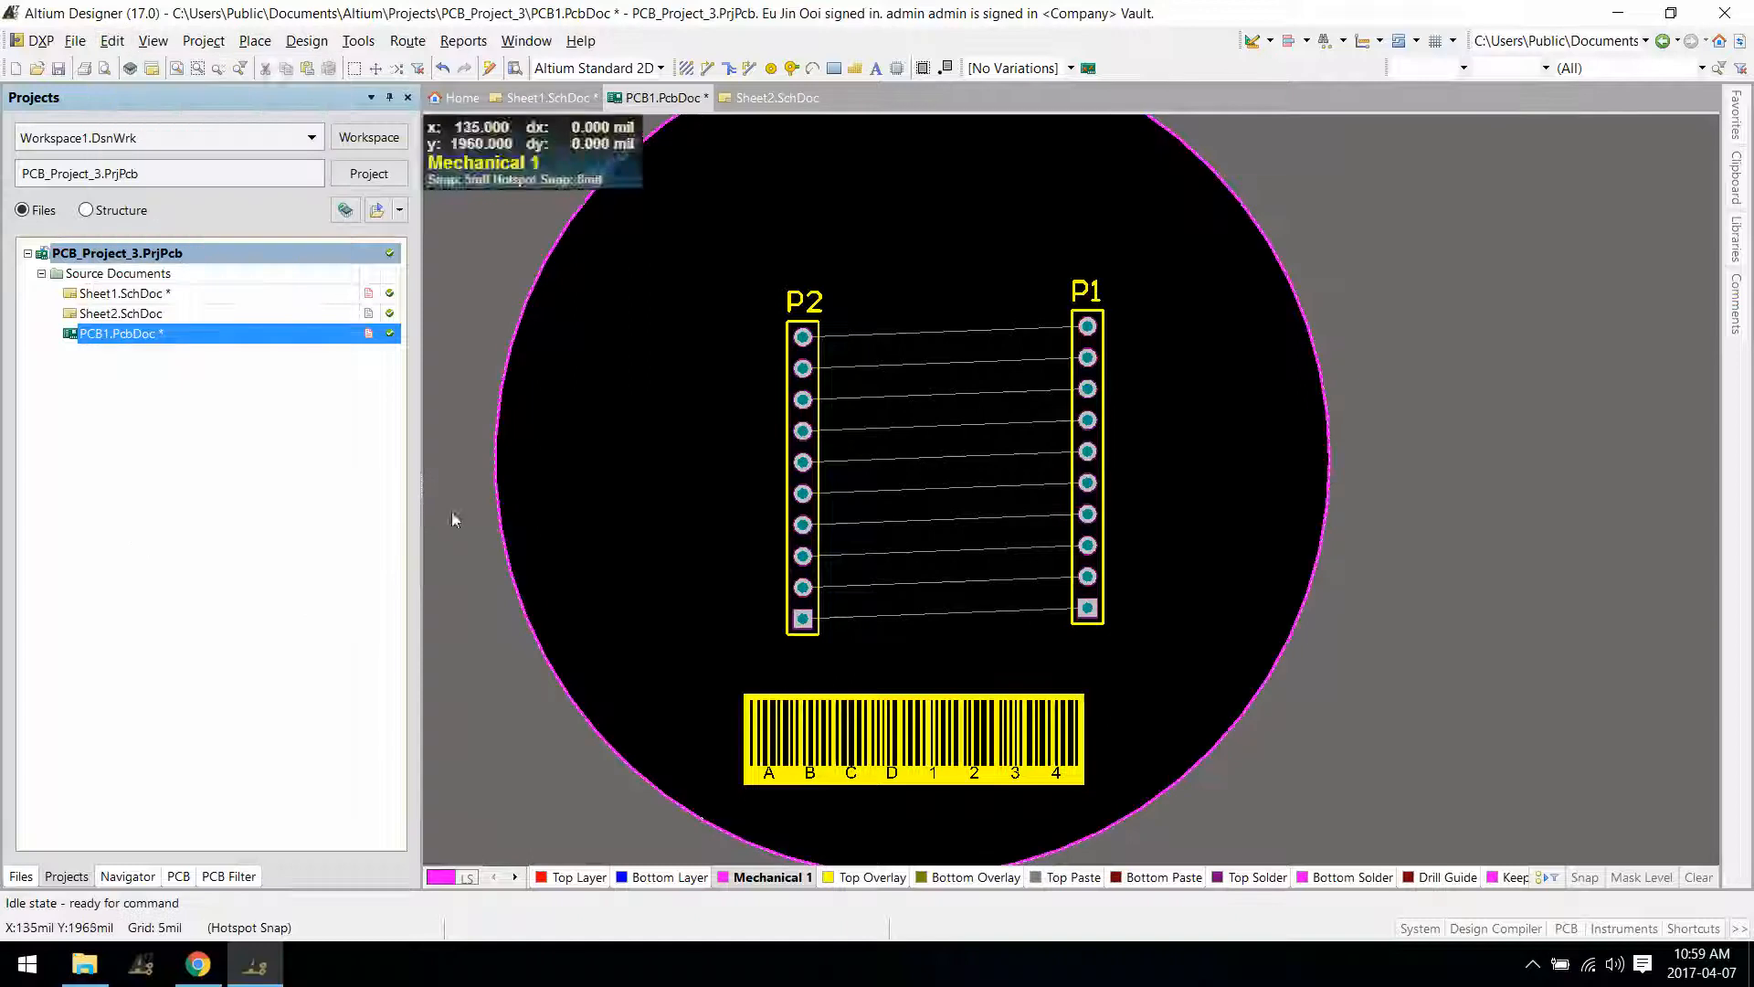
{"action": "left_click", "coordinate": [113, 41]}
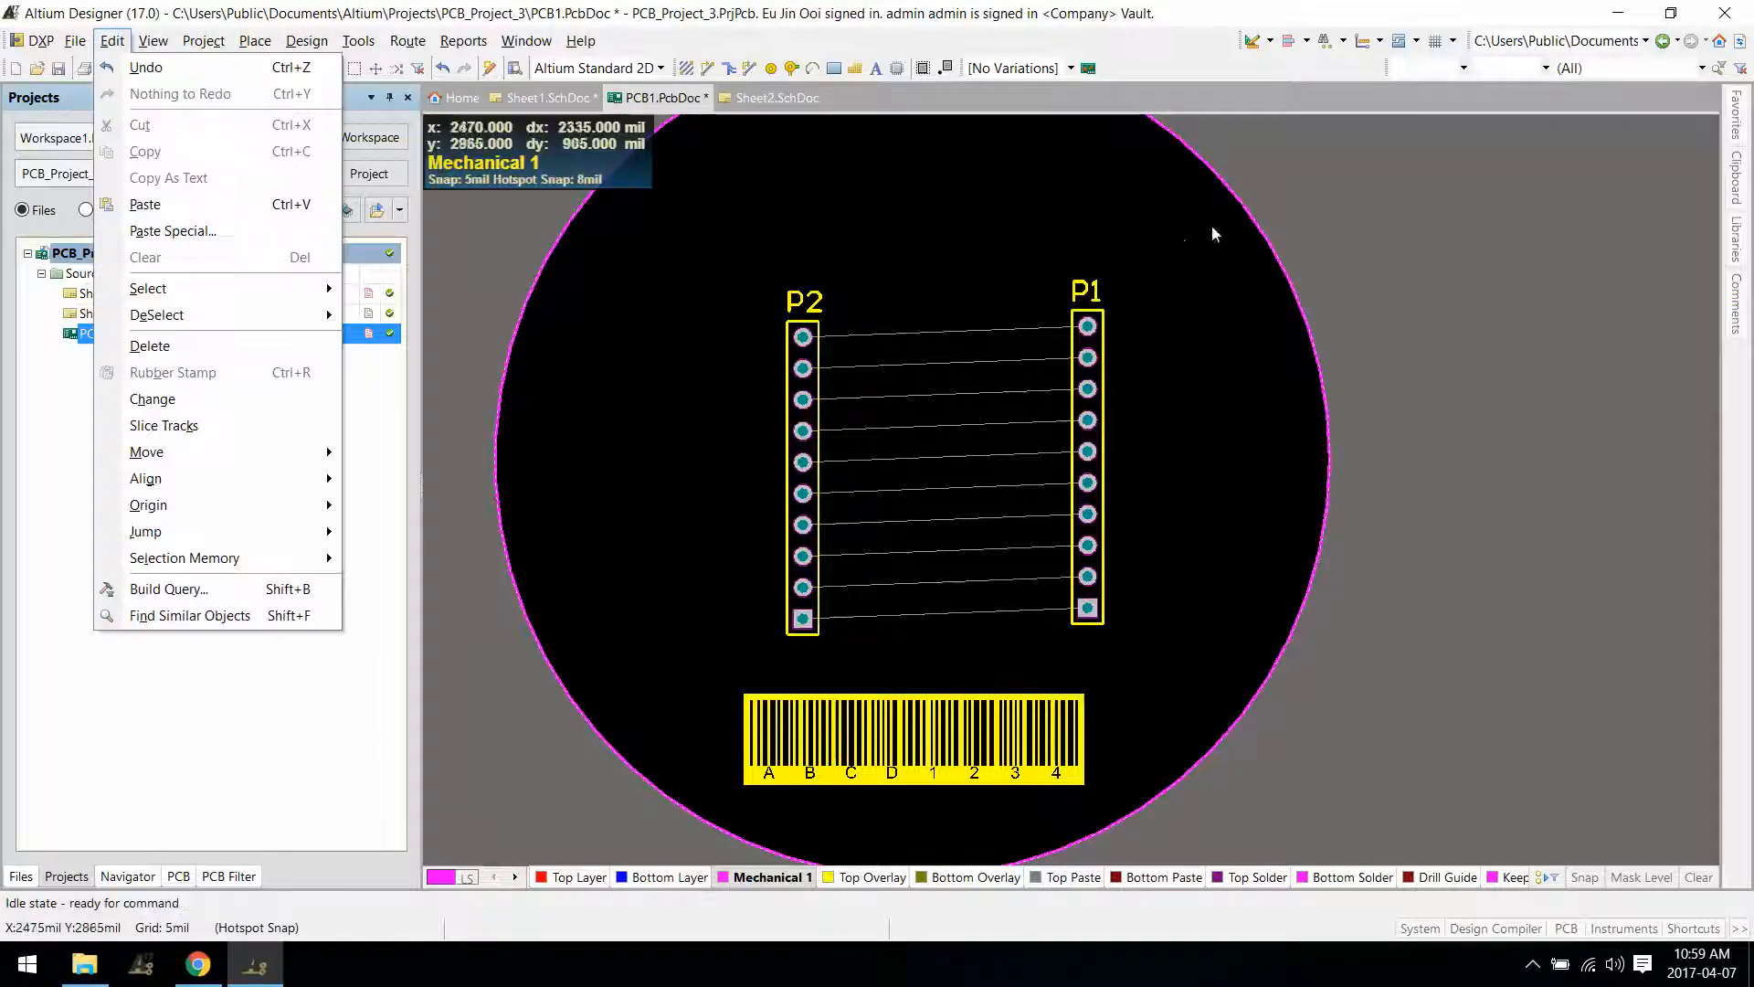
{"action": "left_click", "coordinate": [1244, 204]}
{"action": "left_click", "coordinate": [111, 41]}
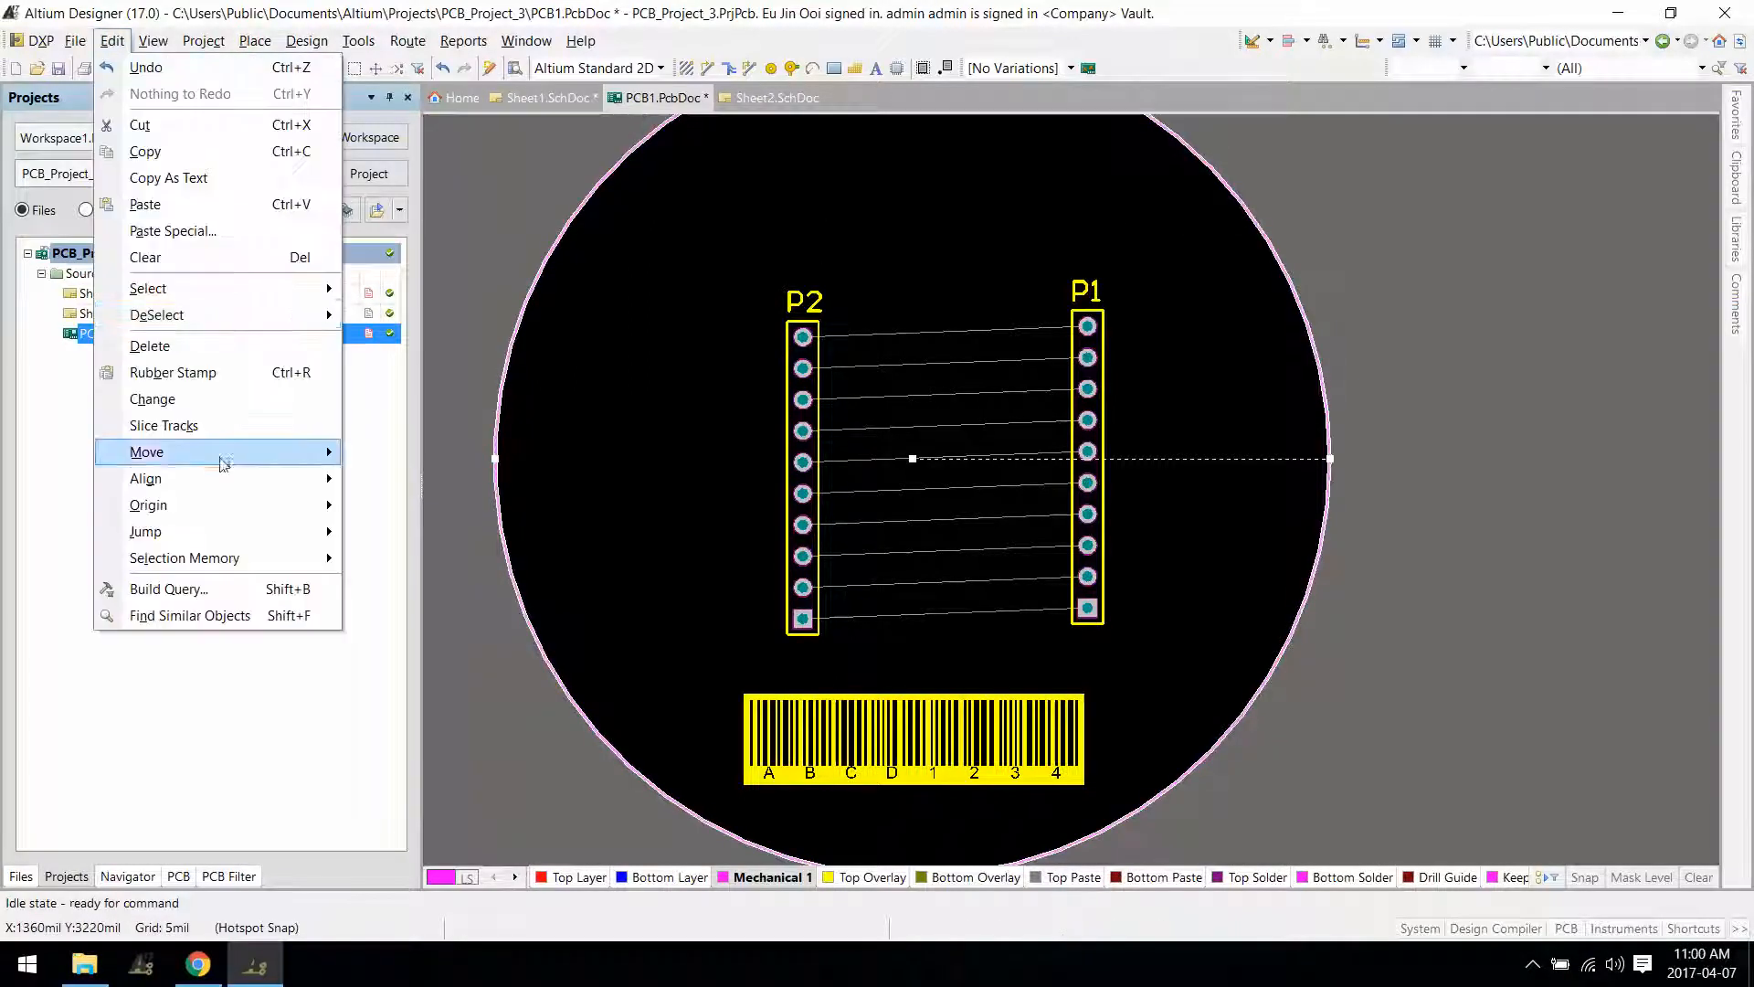
{"action": "mouse_move", "coordinate": [334, 508]}
{"action": "left_click", "coordinate": [386, 506]}
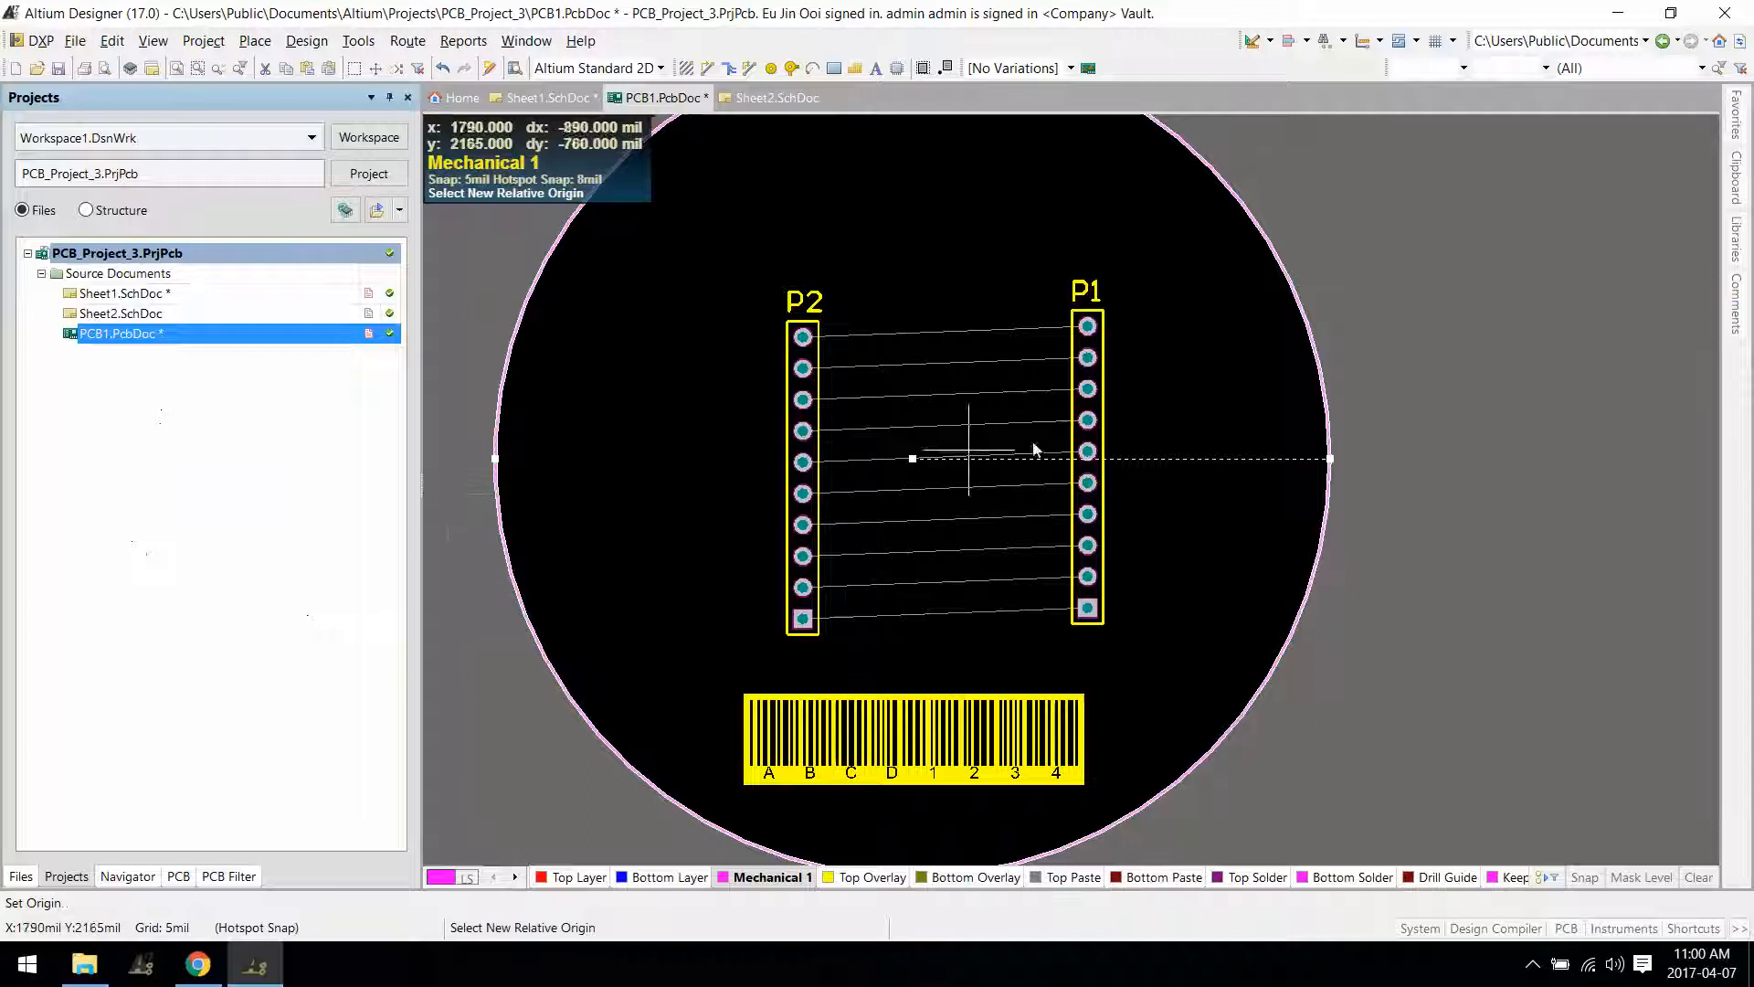
{"action": "left_click", "coordinate": [912, 460]}
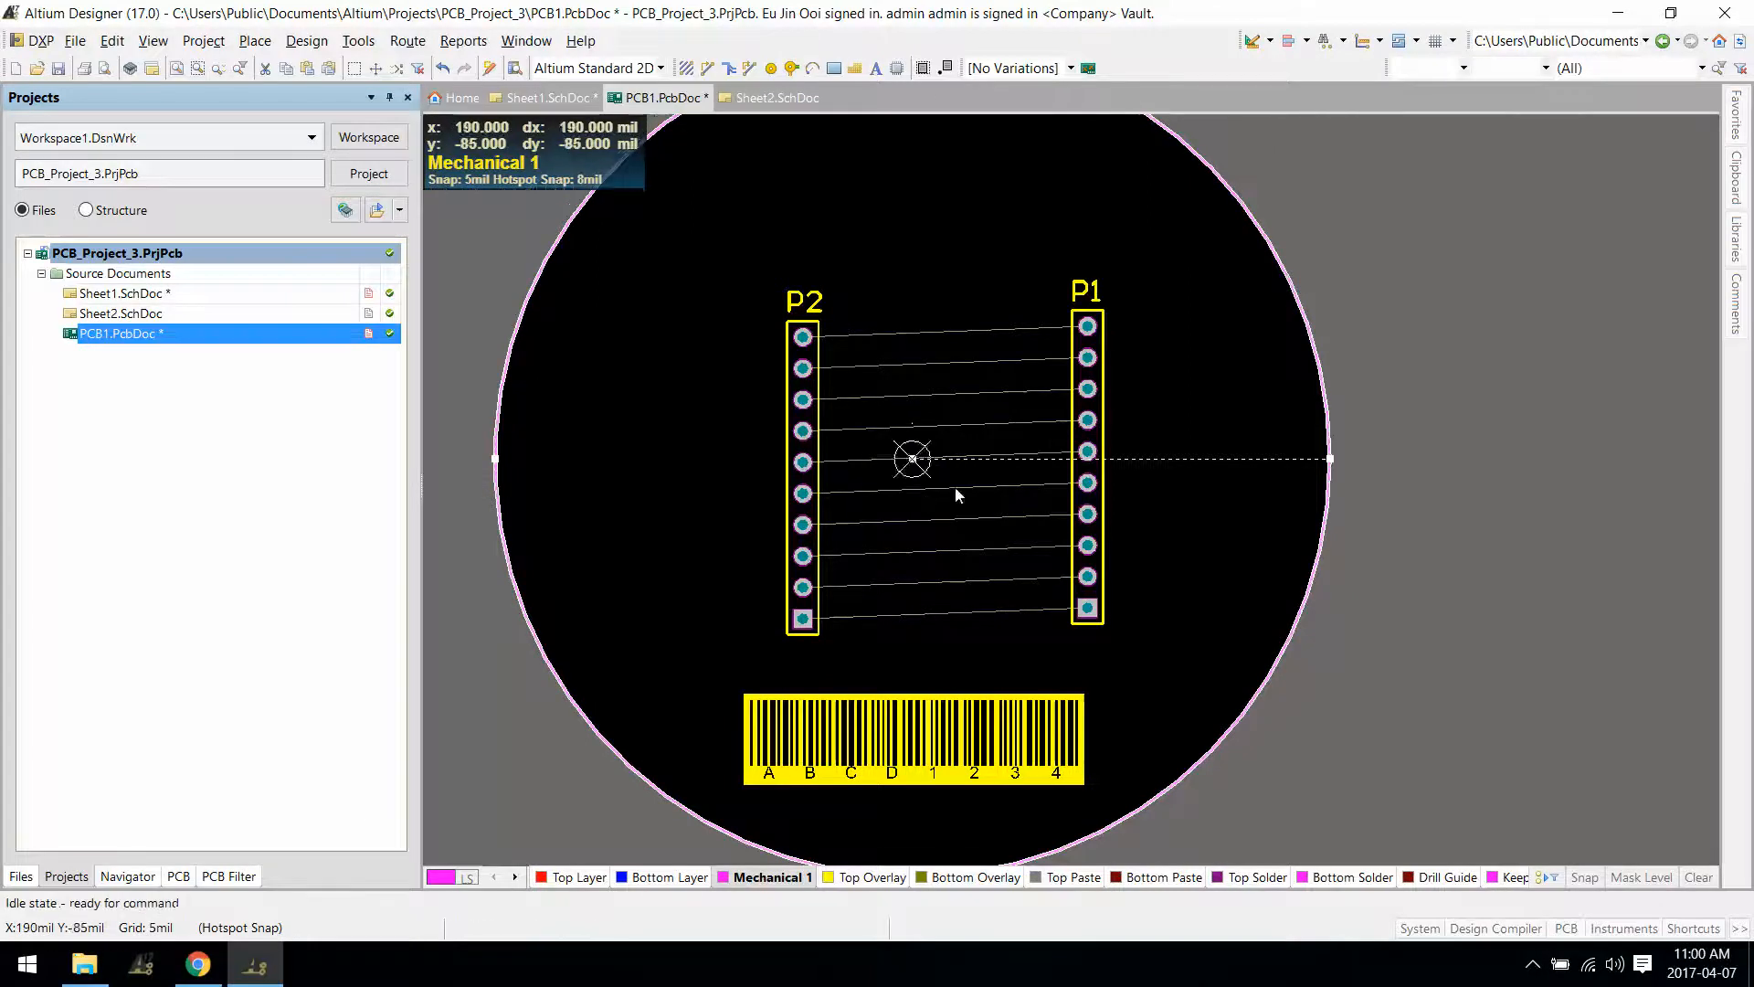
Route the upper five pads of P2 together to the matching P1 pads on the Top Layer with Interactive Multi-Routing.
{"action": "scroll", "coordinate": [848, 434], "scroll_direction": "up", "scroll_amount": 3, "text": "ctrl"}
{"action": "left_click", "coordinate": [773, 275]}
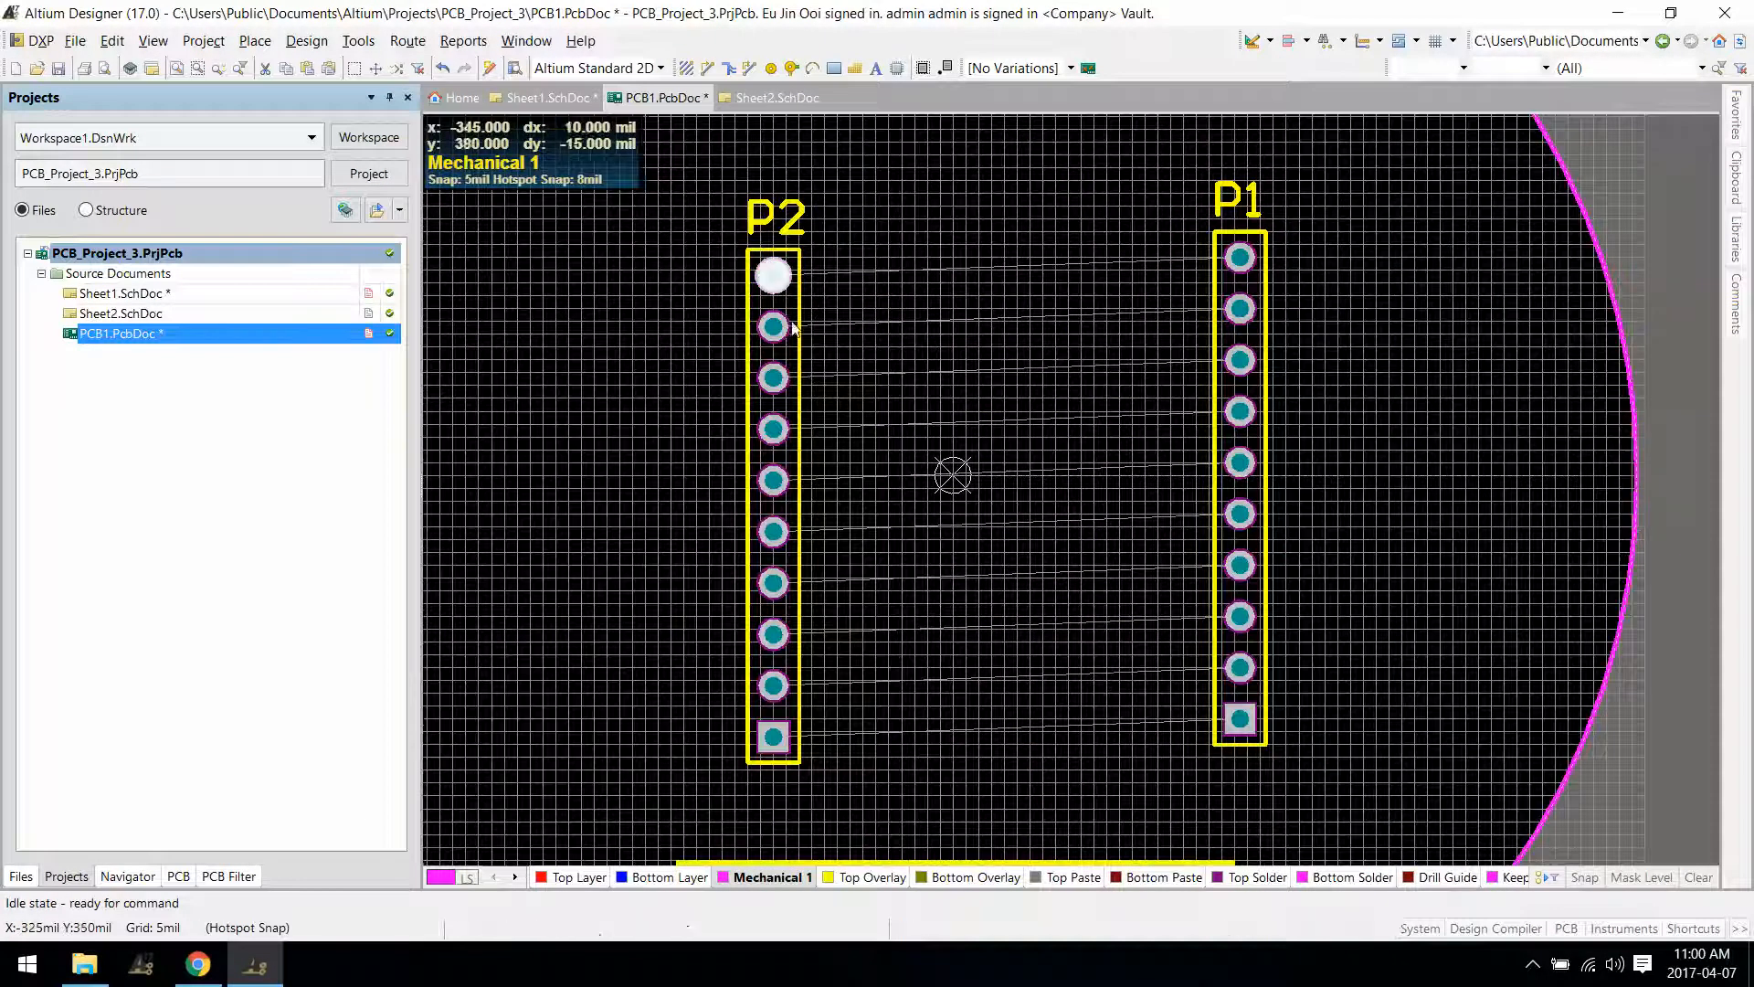
{"action": "left_click", "coordinate": [773, 326], "text": "shift"}
{"action": "left_click", "coordinate": [782, 412], "text": "shift"}
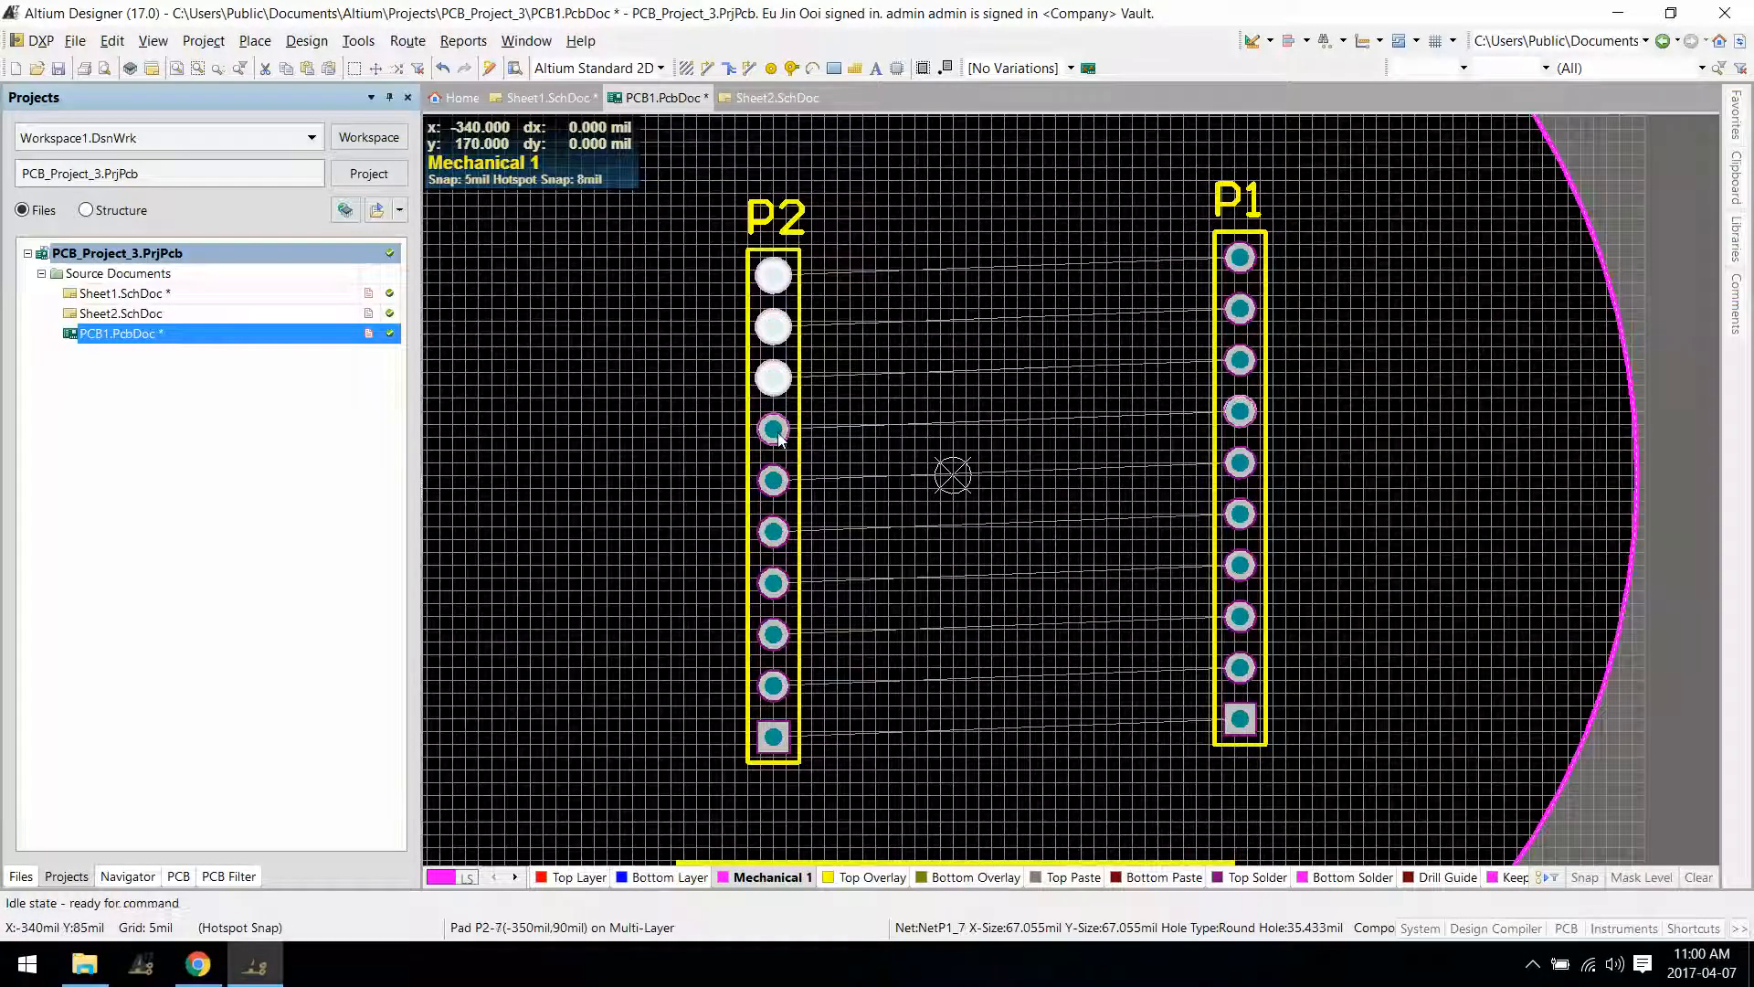
{"action": "left_click", "coordinate": [773, 428], "text": "shift"}
{"action": "left_click", "coordinate": [773, 480], "text": "shift"}
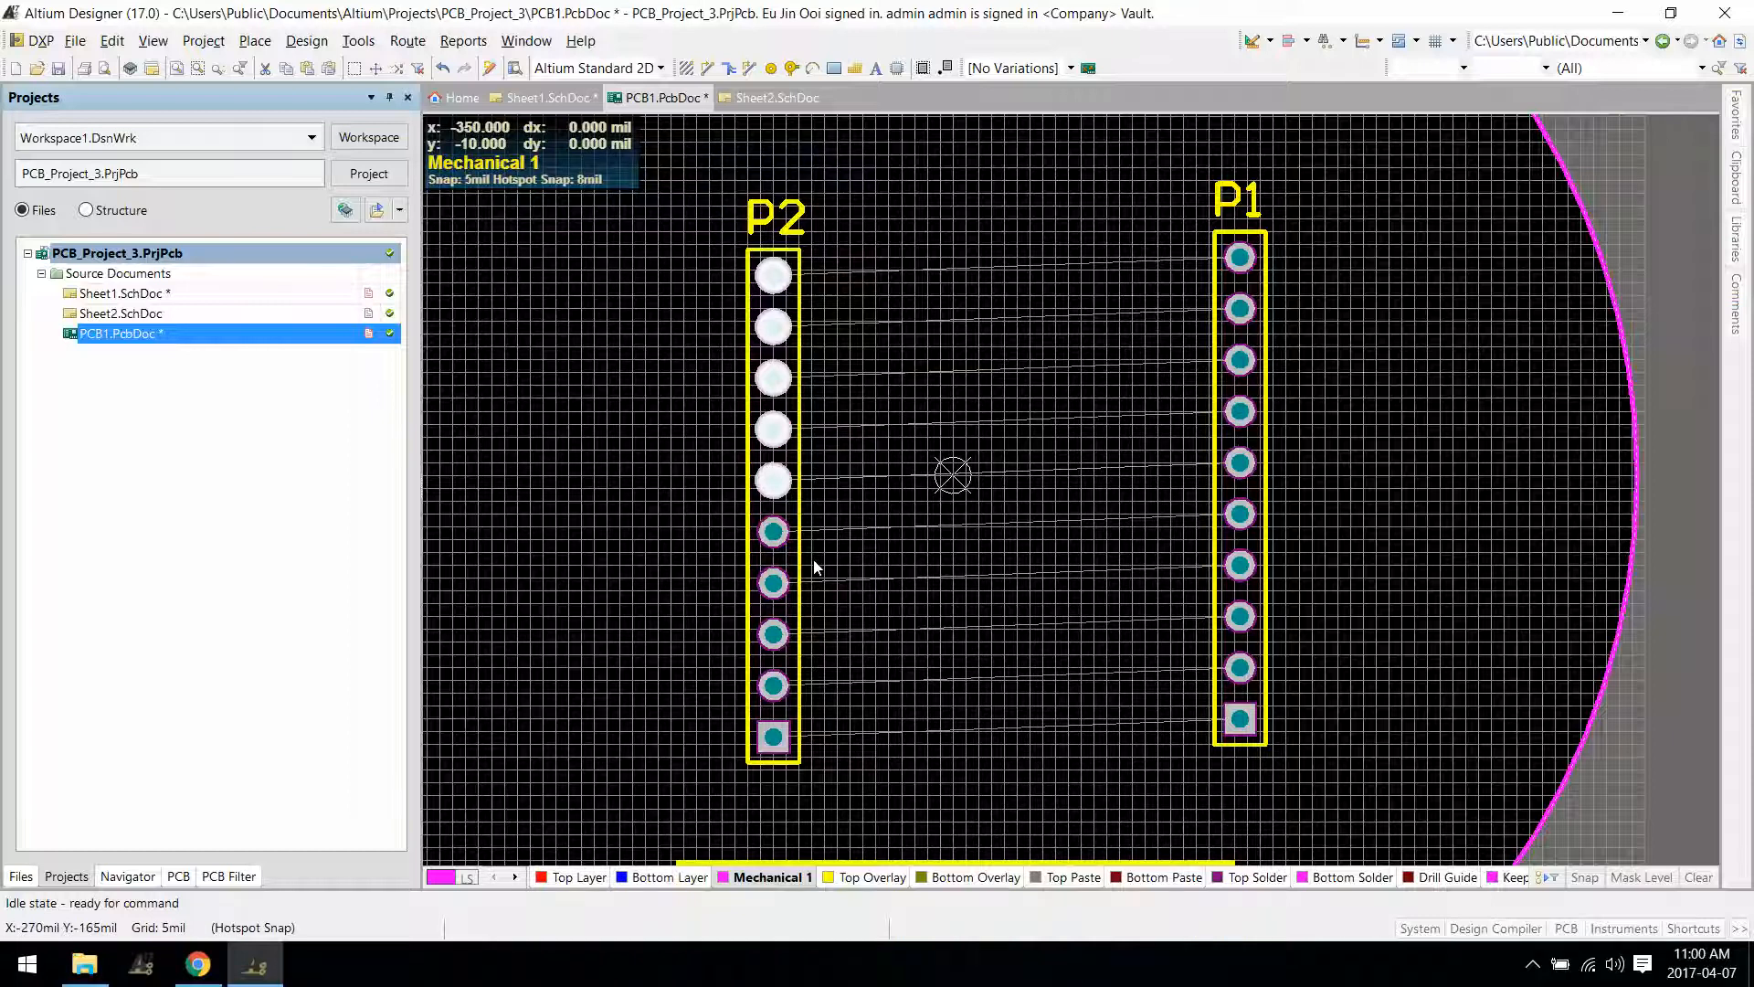
{"action": "right_click", "coordinate": [814, 562]}
{"action": "left_click", "coordinate": [924, 655]}
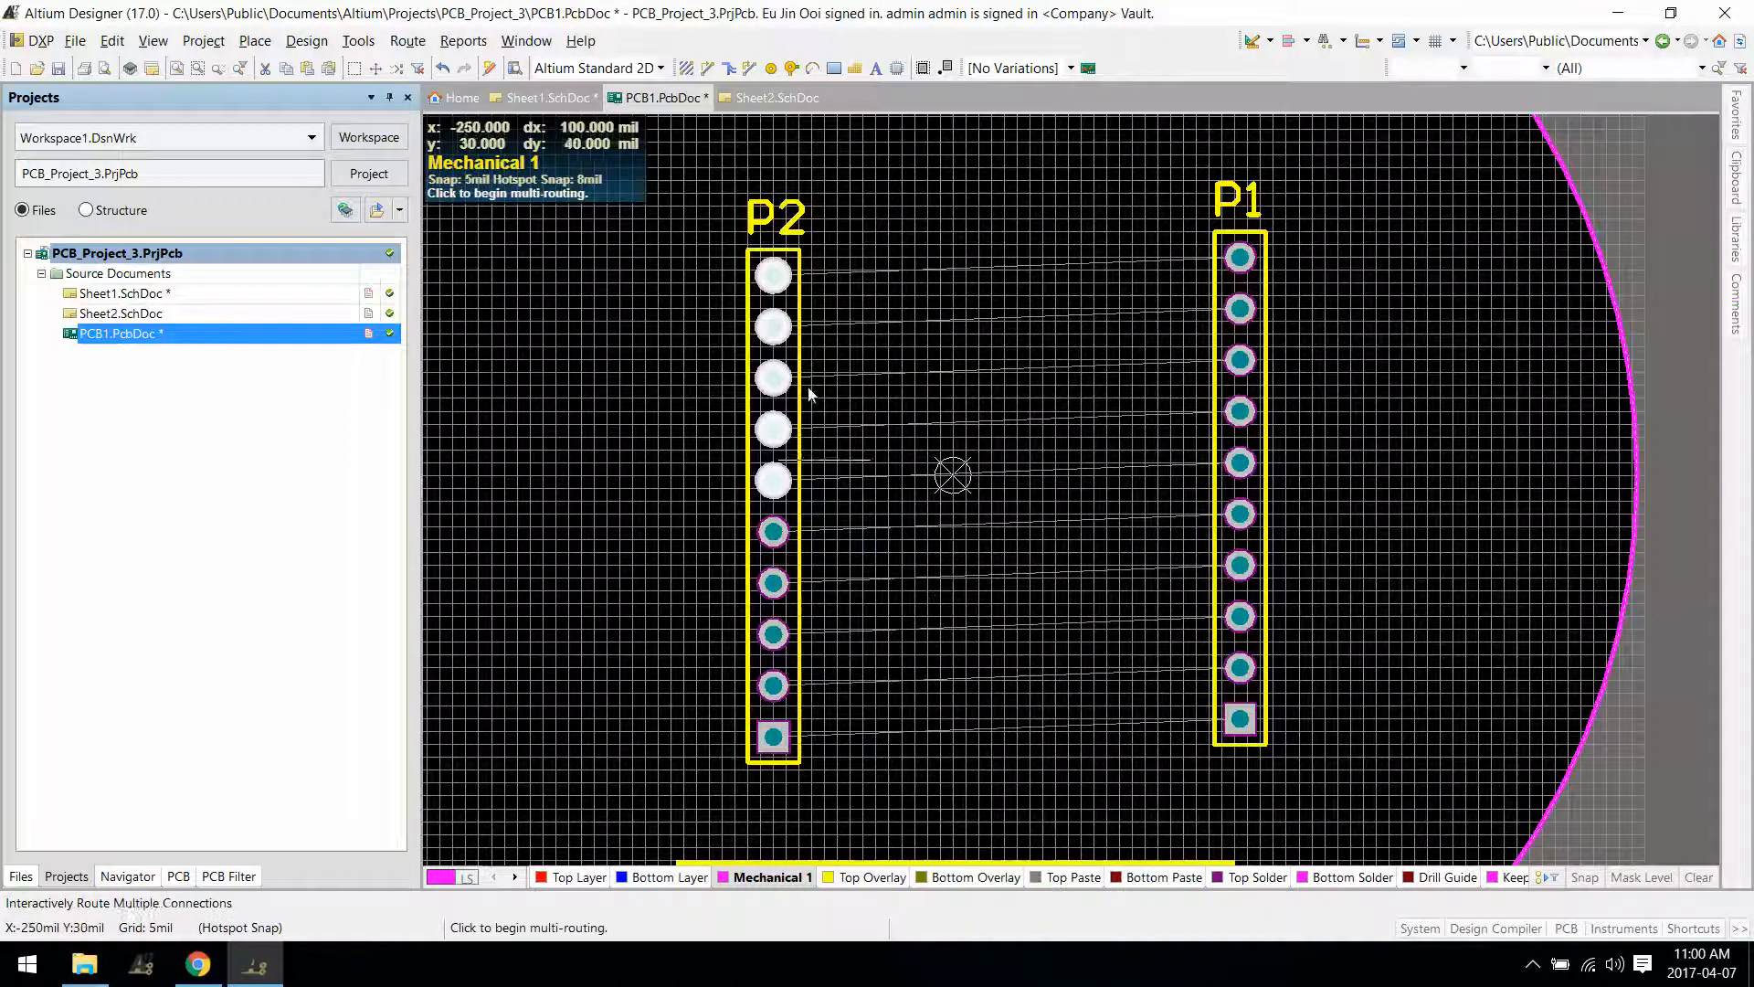
{"action": "left_click", "coordinate": [773, 275]}
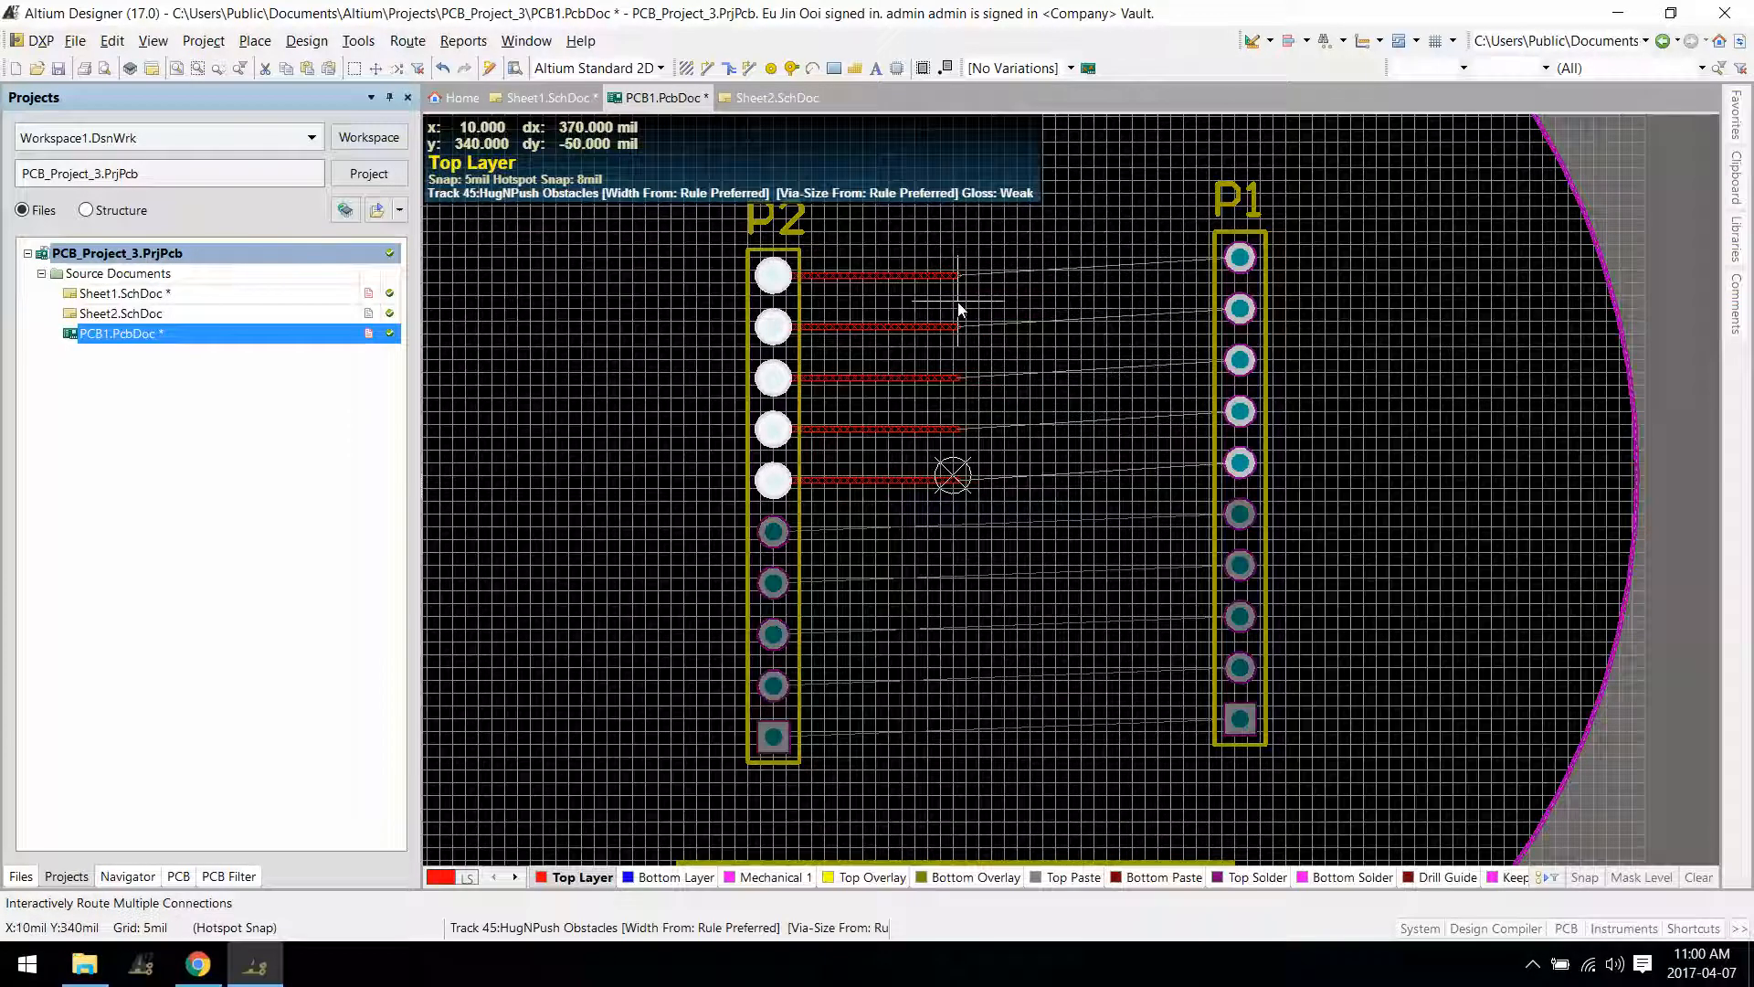
{"action": "left_click", "coordinate": [960, 376]}
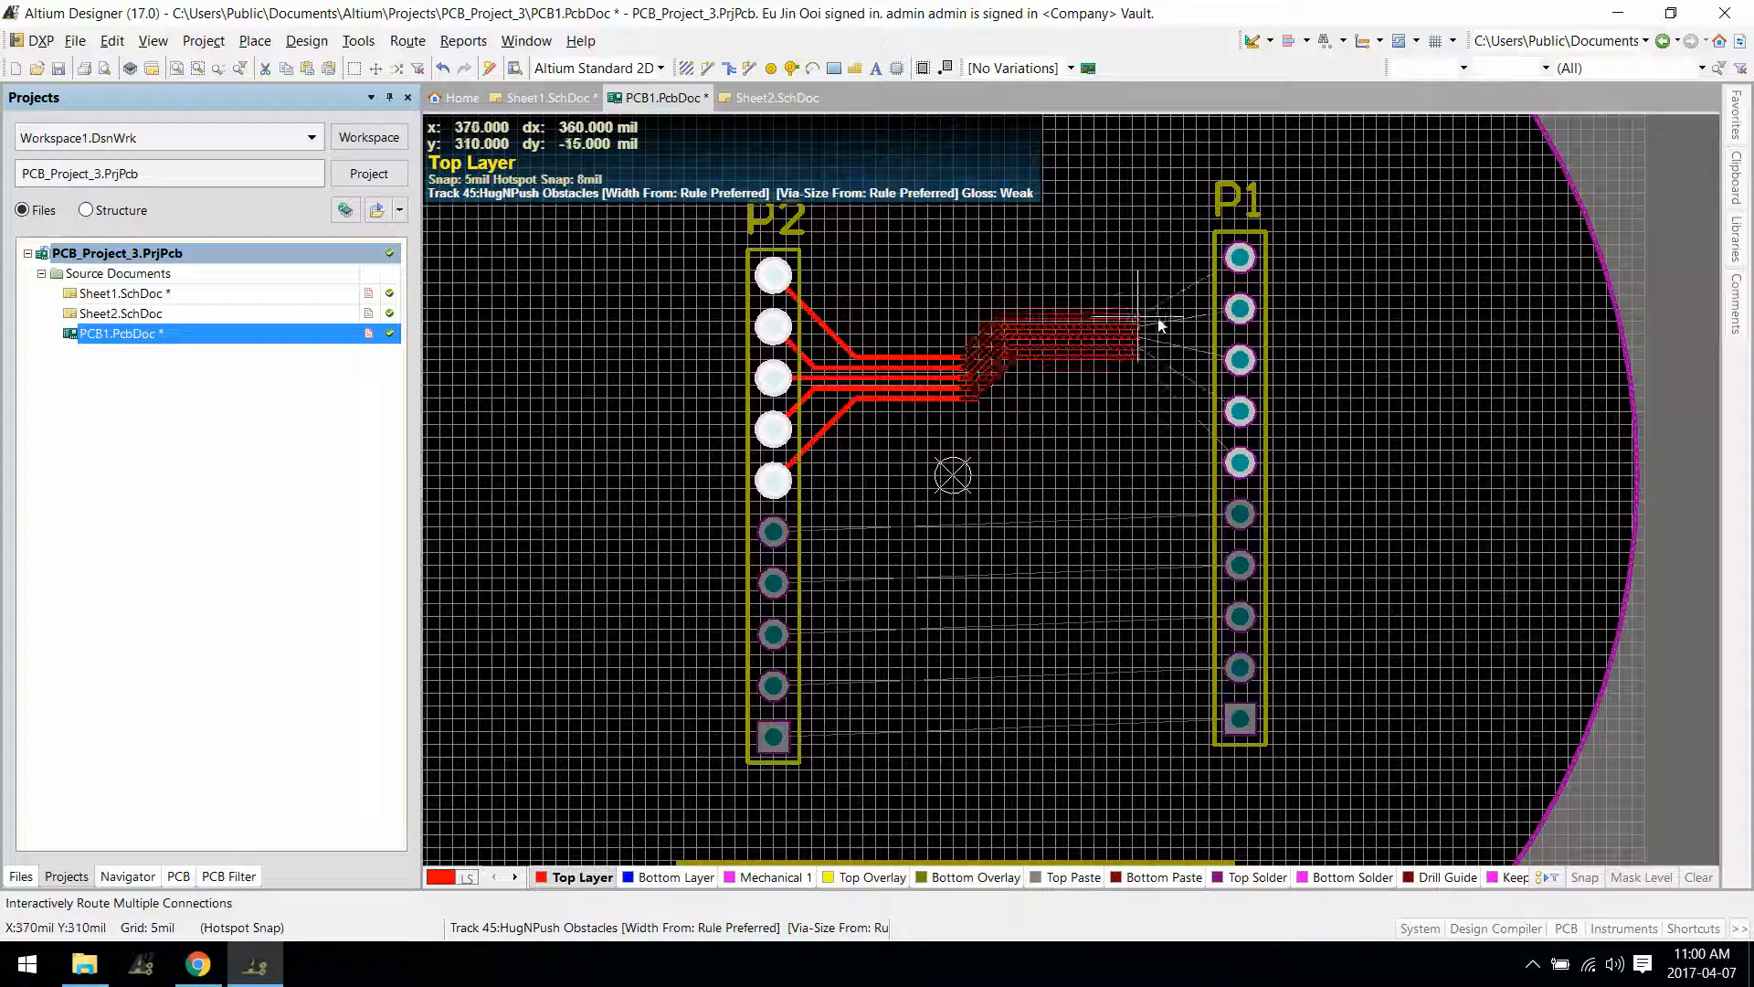
{"action": "left_click", "coordinate": [1243, 258]}
Route the lower five pads of P2 together to the matching P1 pads on the Top Layer with Interactive Multi-Routing.
{"action": "left_click", "coordinate": [774, 524]}
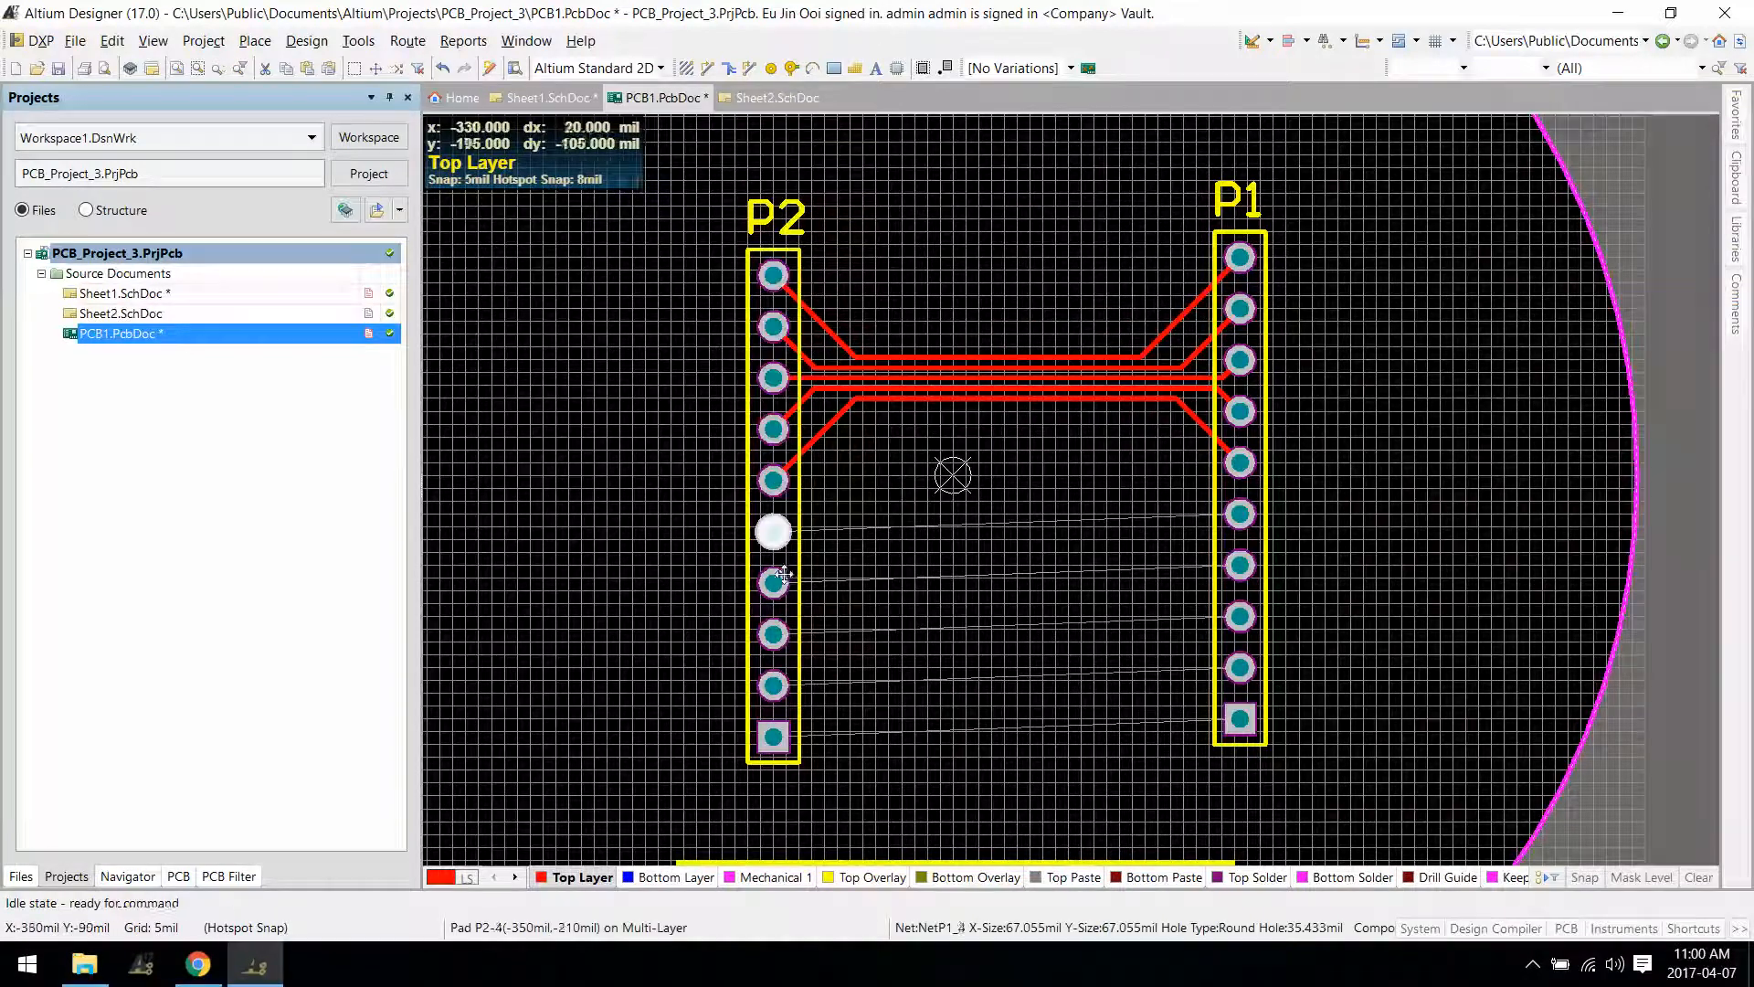
{"action": "left_click", "coordinate": [778, 581], "text": "shift"}
{"action": "left_click", "coordinate": [774, 633], "text": "shift"}
{"action": "left_click", "coordinate": [774, 684], "text": "shift"}
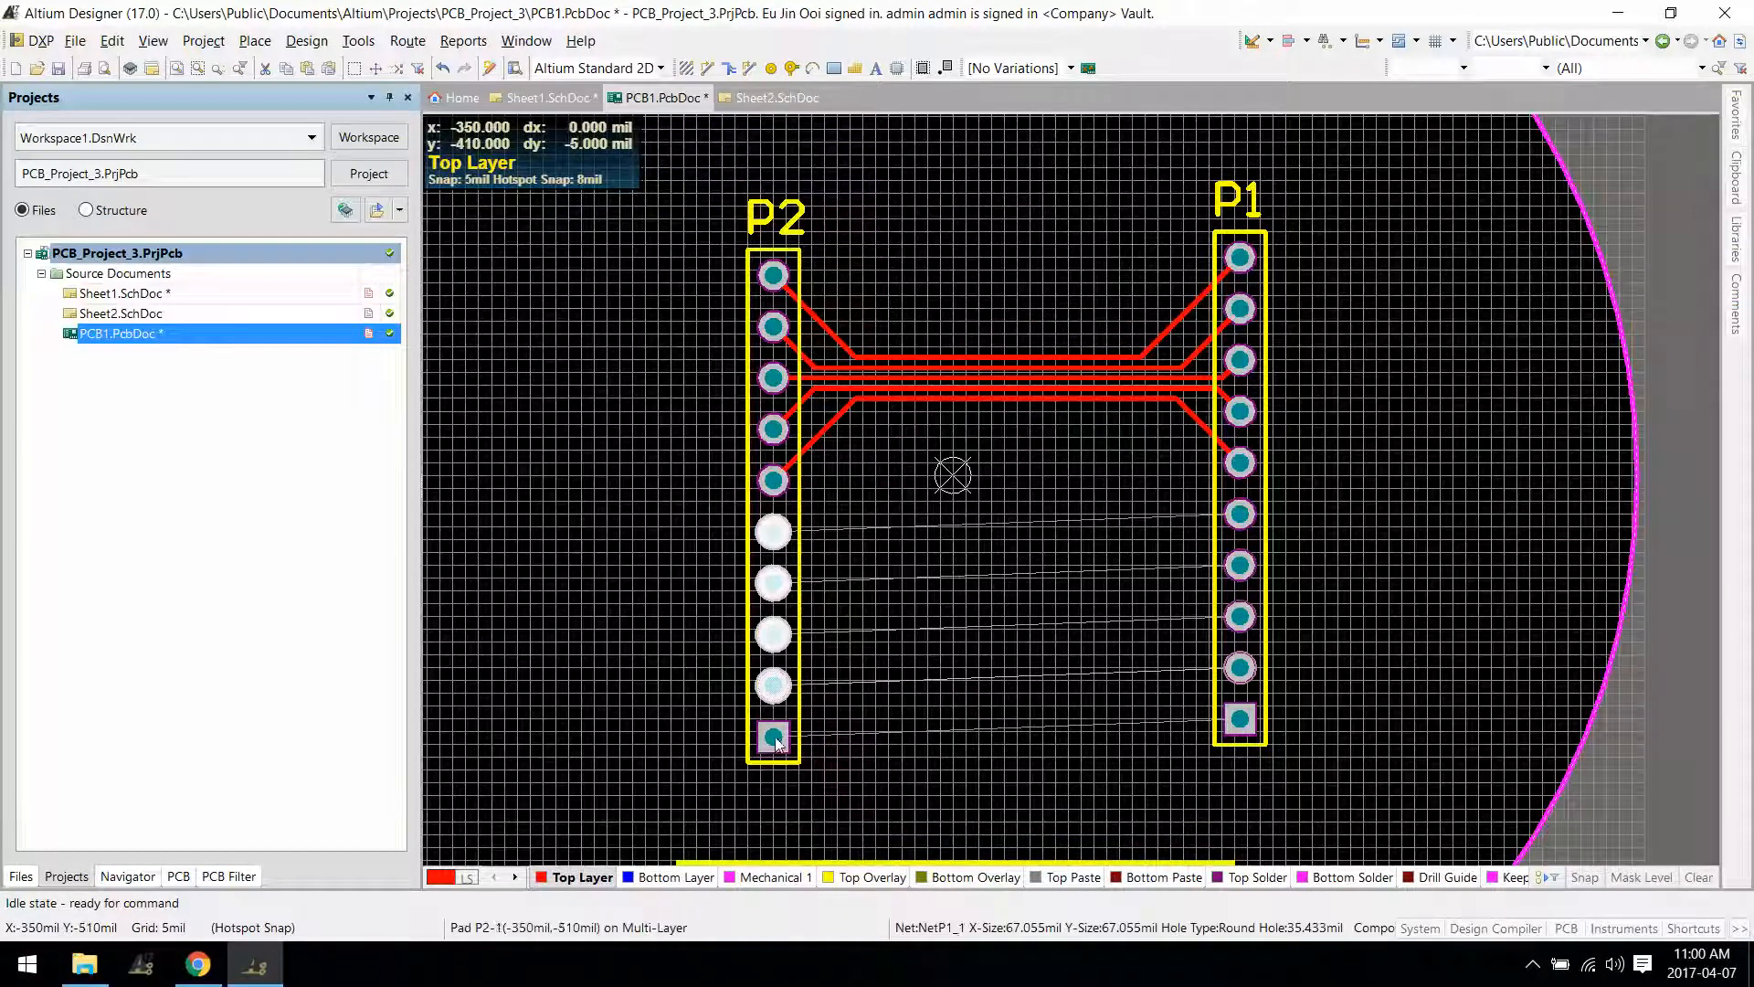
{"action": "left_click", "coordinate": [775, 737], "text": "shift"}
{"action": "key", "text": "u"}
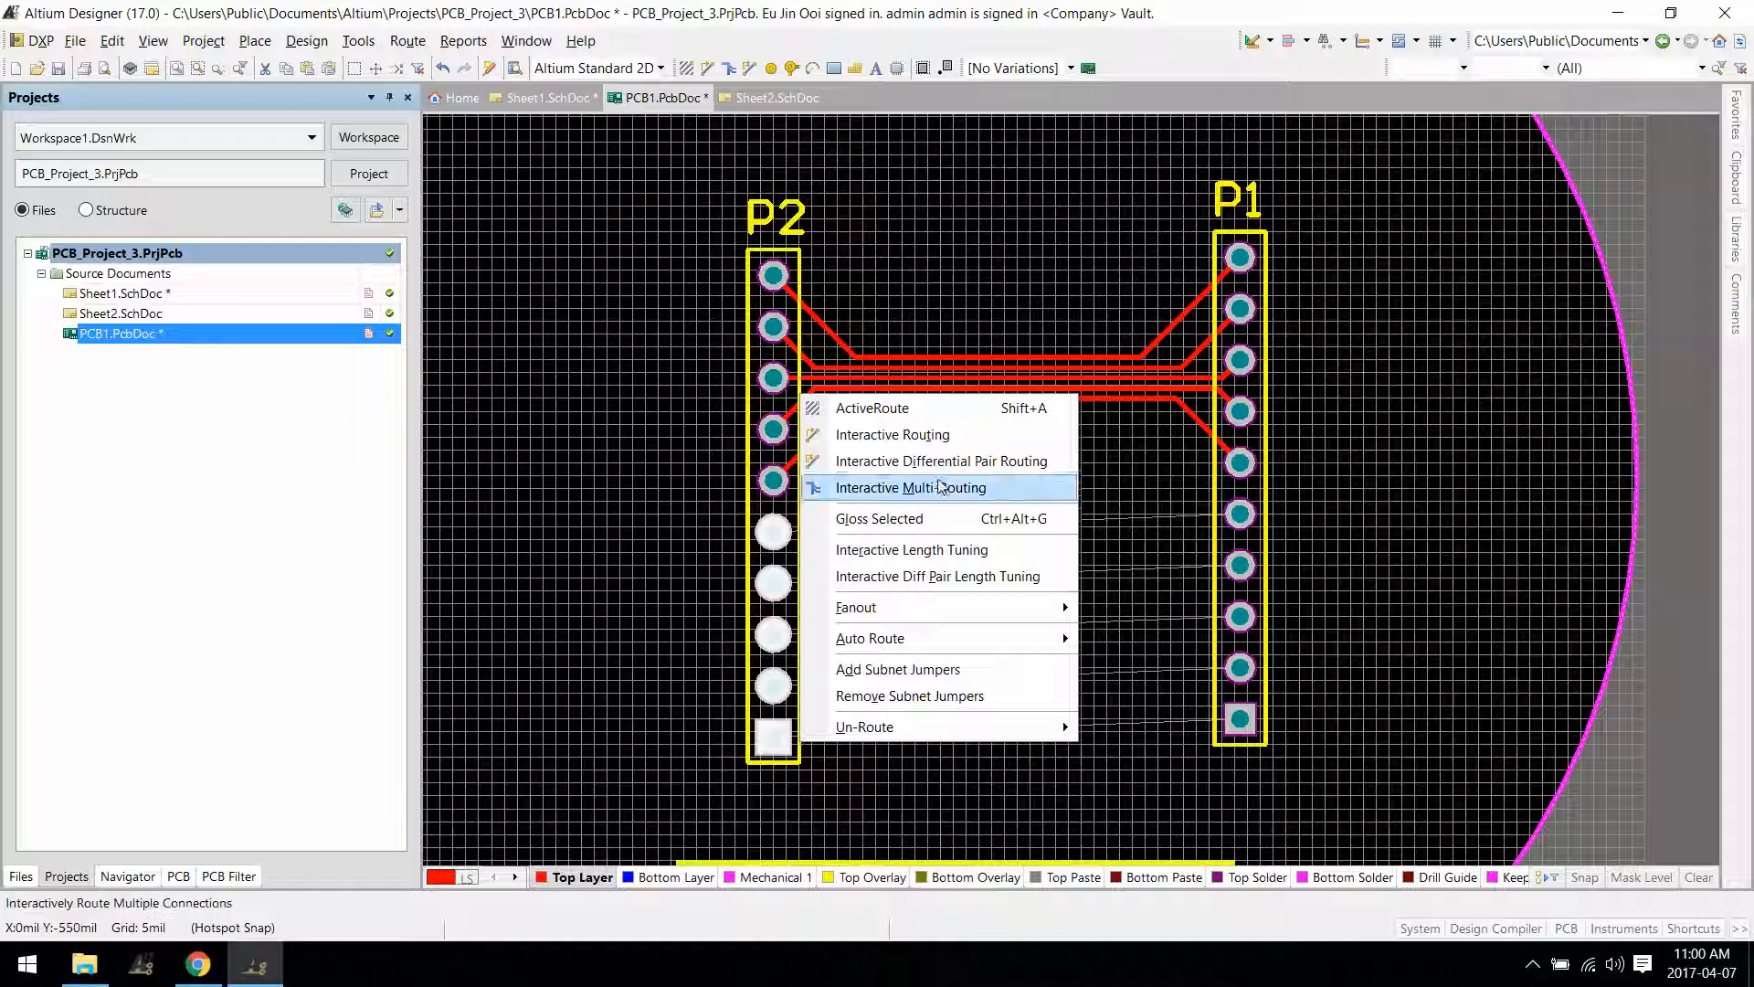
{"action": "left_click", "coordinate": [941, 487]}
{"action": "left_click", "coordinate": [773, 526]}
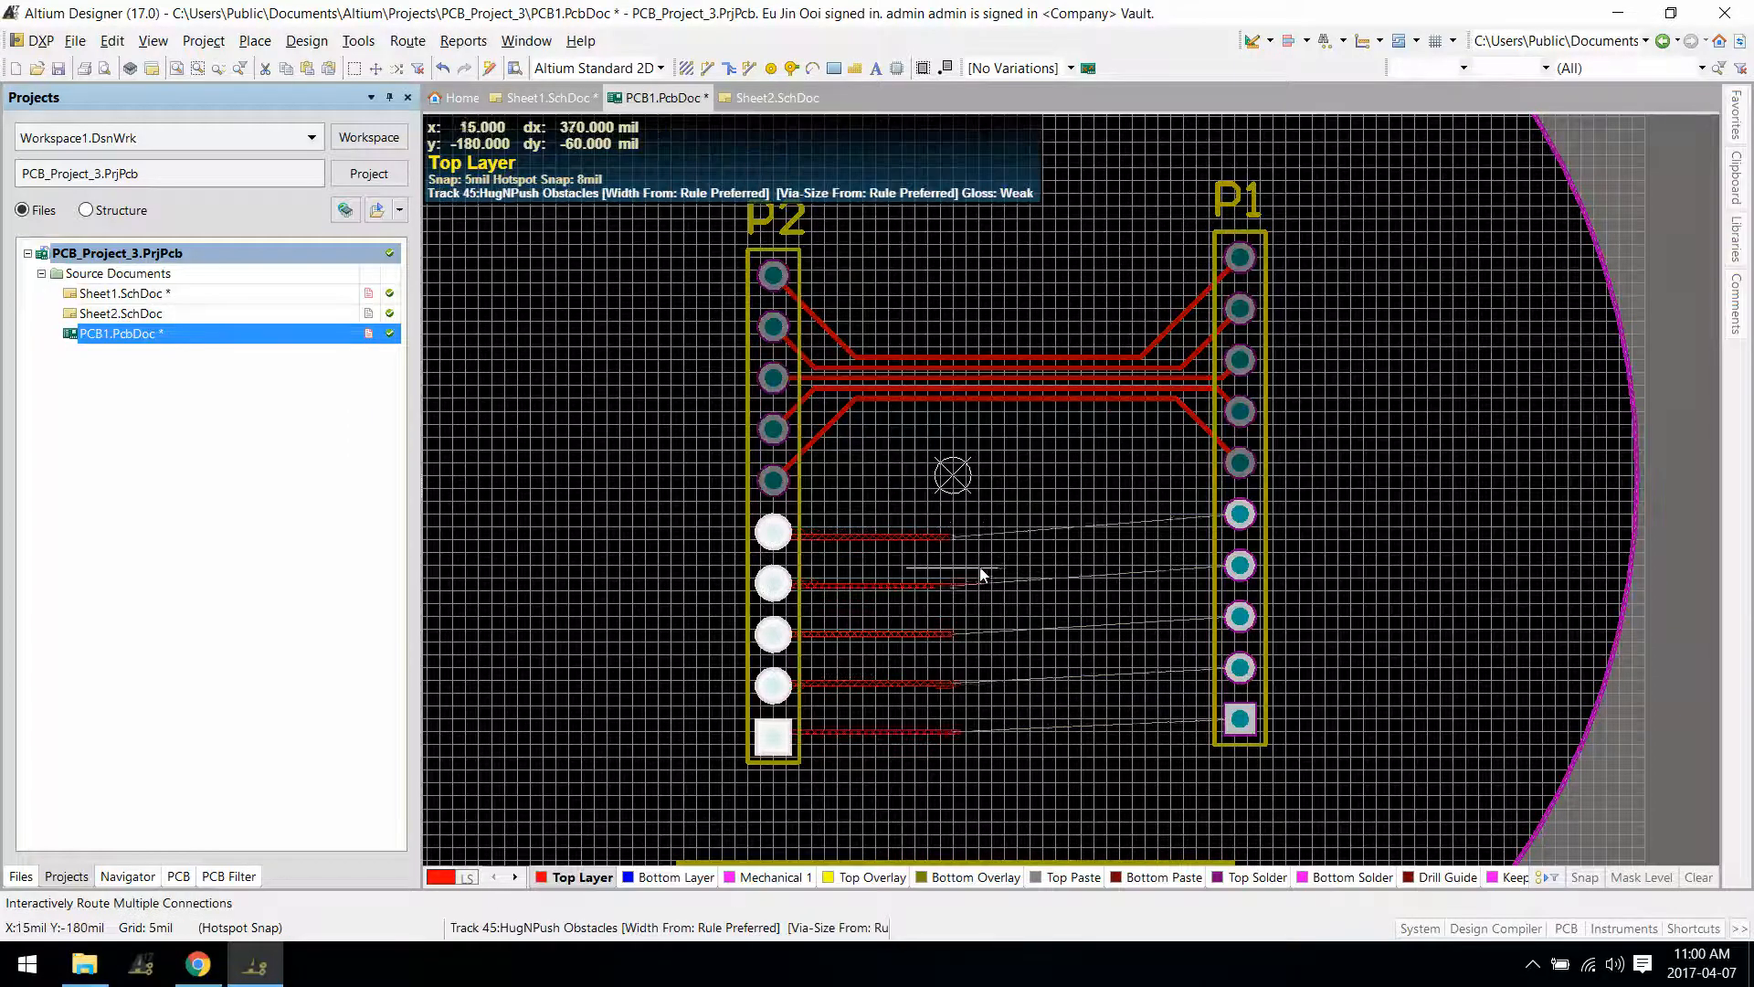
{"action": "left_click", "coordinate": [983, 572]}
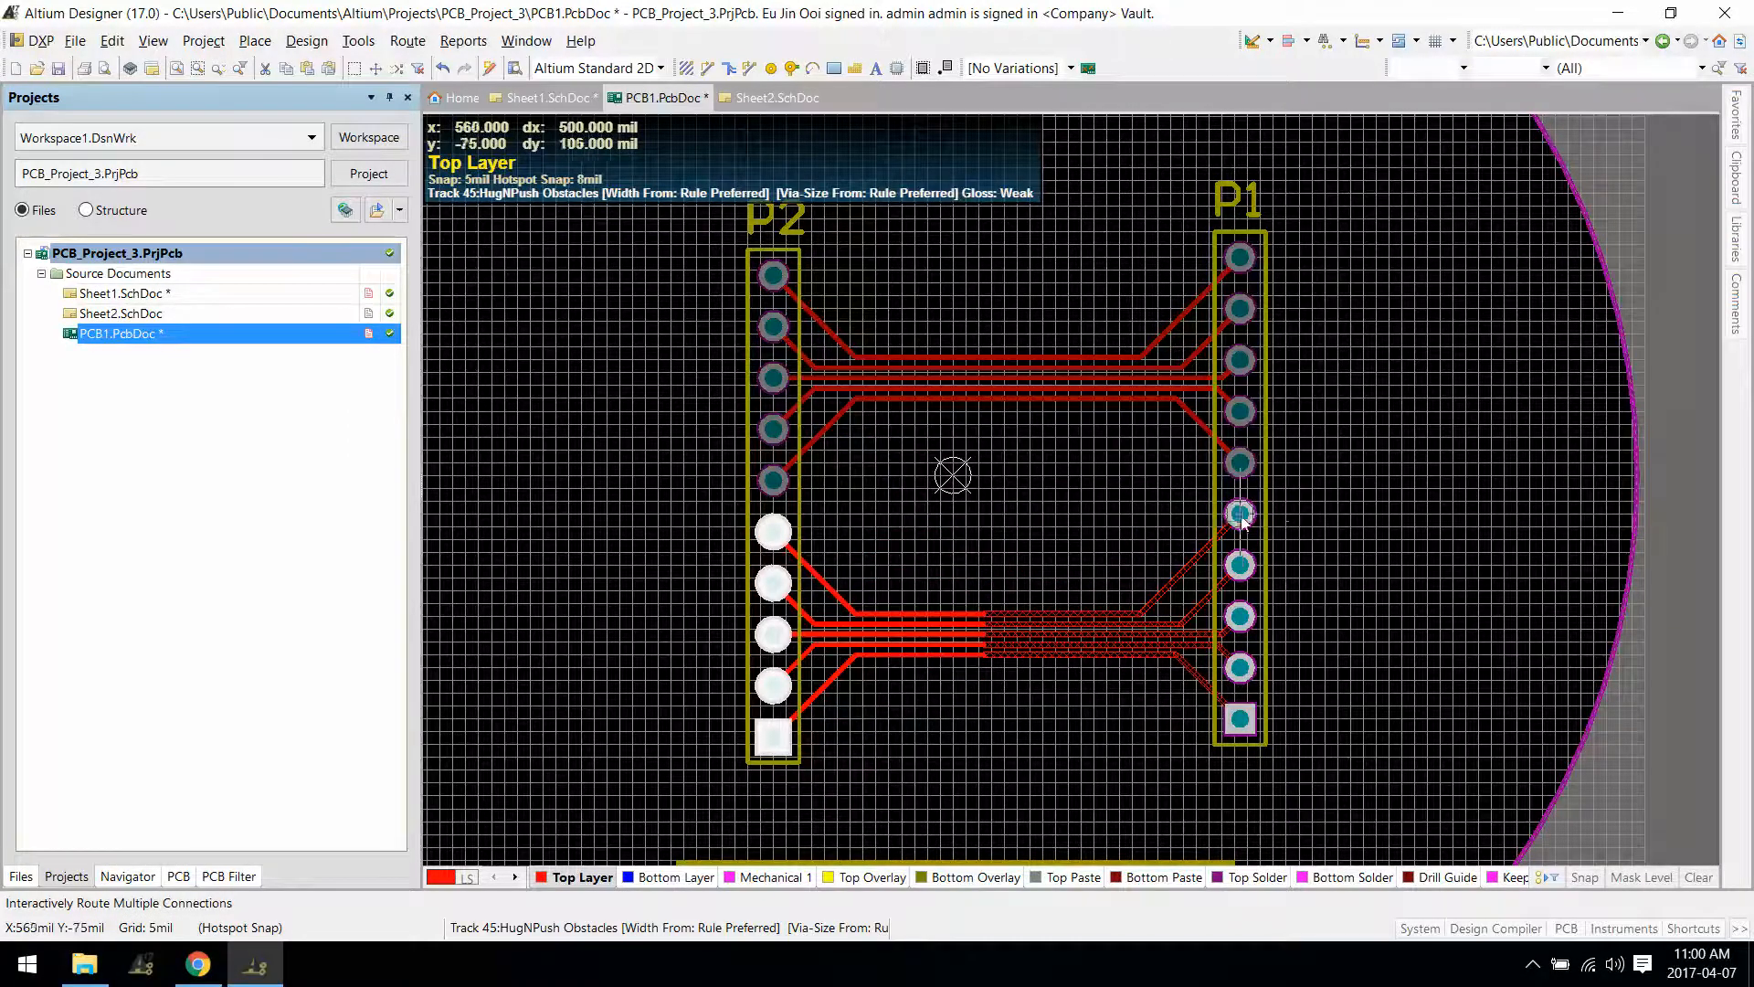
{"action": "left_click", "coordinate": [1241, 515]}
{"action": "right_click", "coordinate": [1376, 576]}
{"action": "left_click", "coordinate": [1336, 490]}
{"action": "scroll", "coordinate": [1265, 460], "scroll_direction": "down", "scroll_amount": 2, "text": "ctrl"}
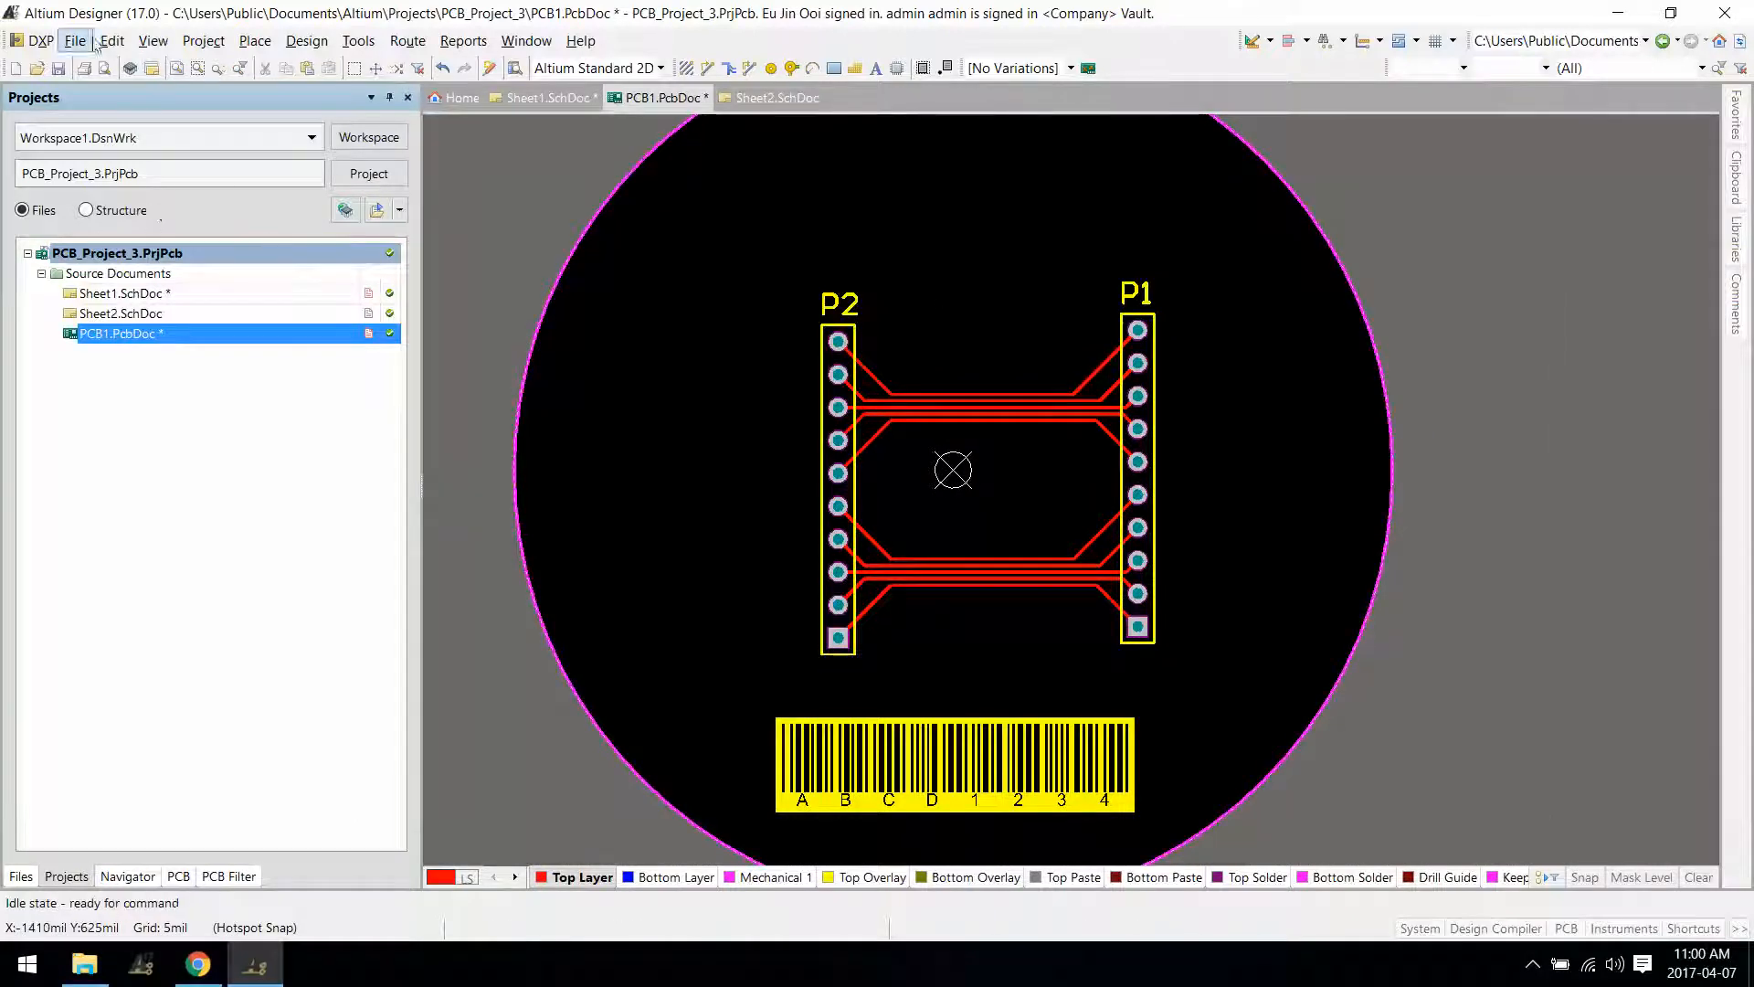
Save the managed project and commit PCB1.PcbDoc and Sheet1.SchDoc with the comment "Added 2 components, made connections".
{"action": "right_click", "coordinate": [147, 254]}
{"action": "left_click", "coordinate": [293, 405]}
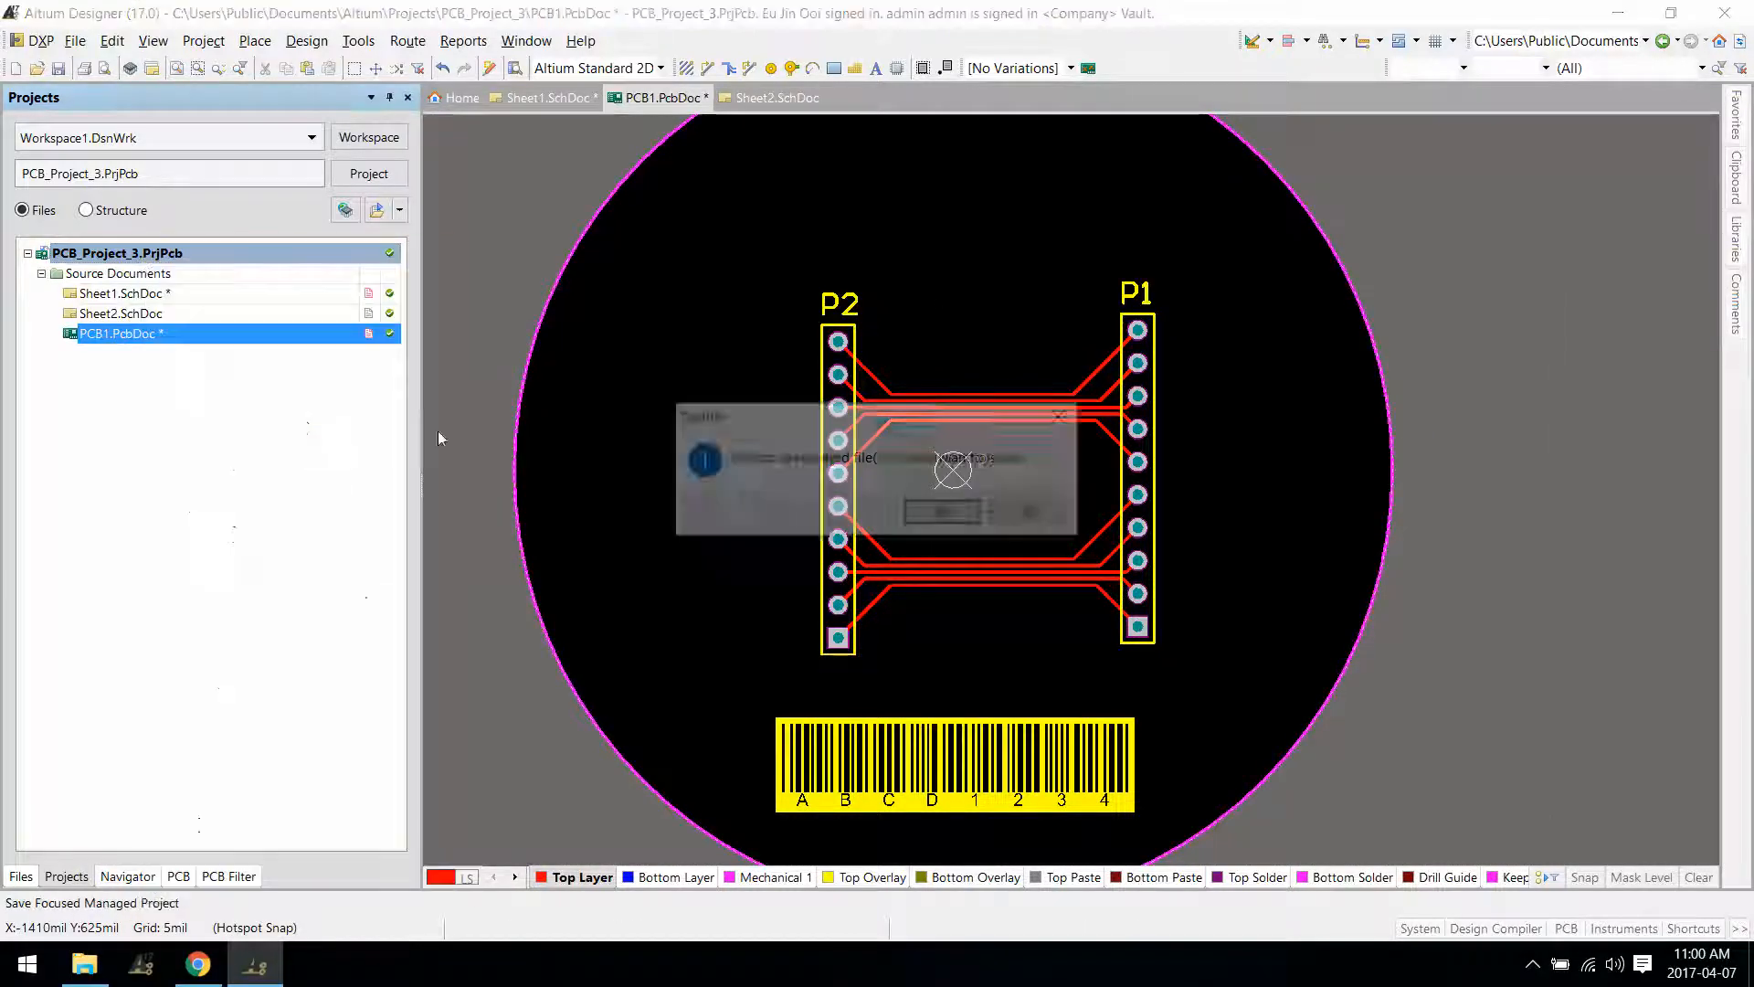
{"action": "left_click", "coordinate": [951, 514]}
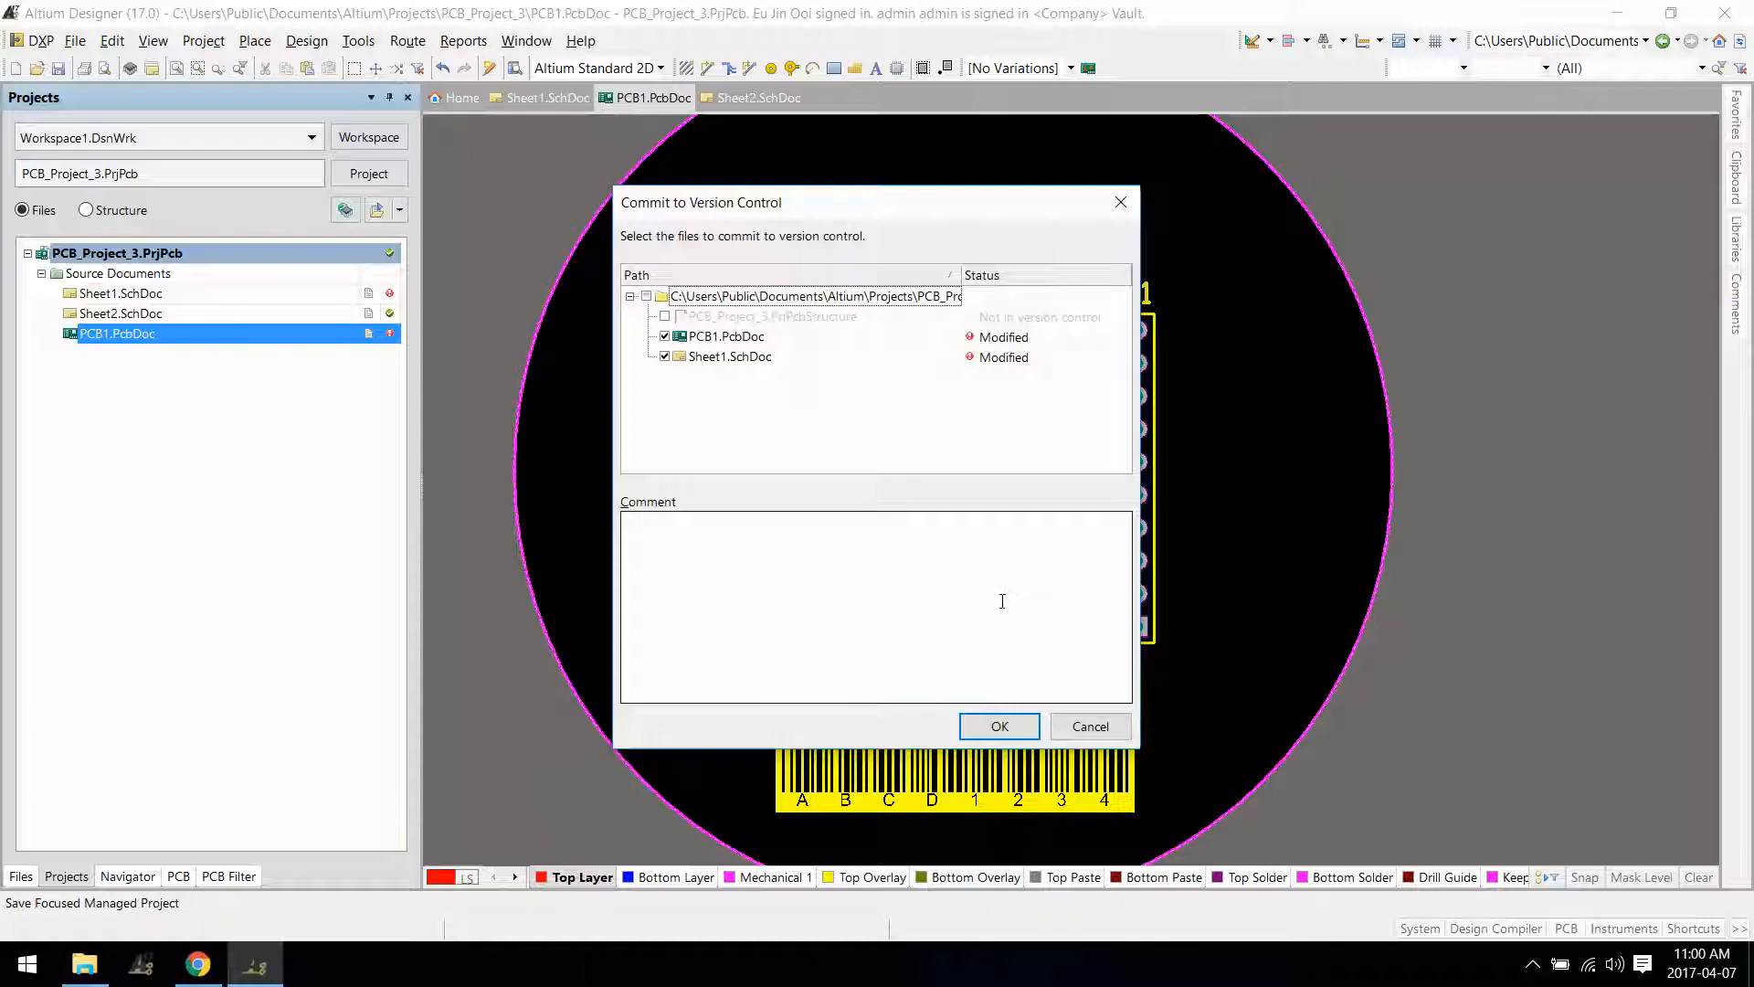
{"action": "left_click", "coordinate": [989, 601]}
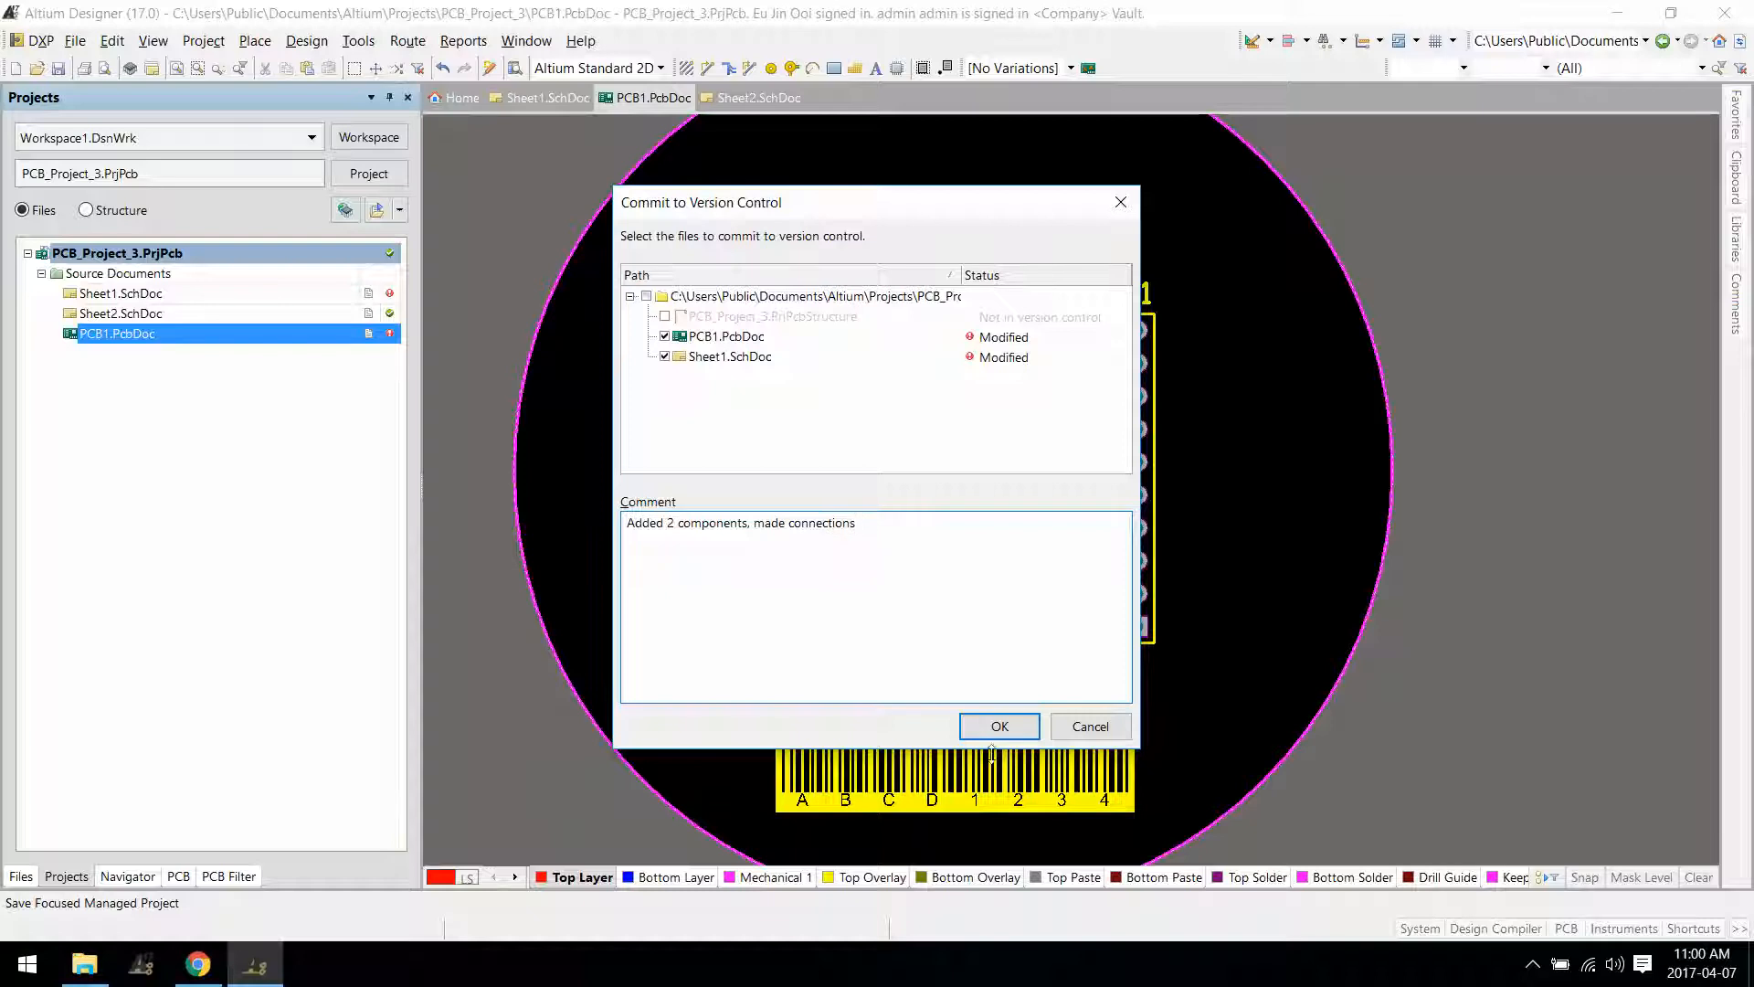
{"action": "left_click", "coordinate": [987, 729]}
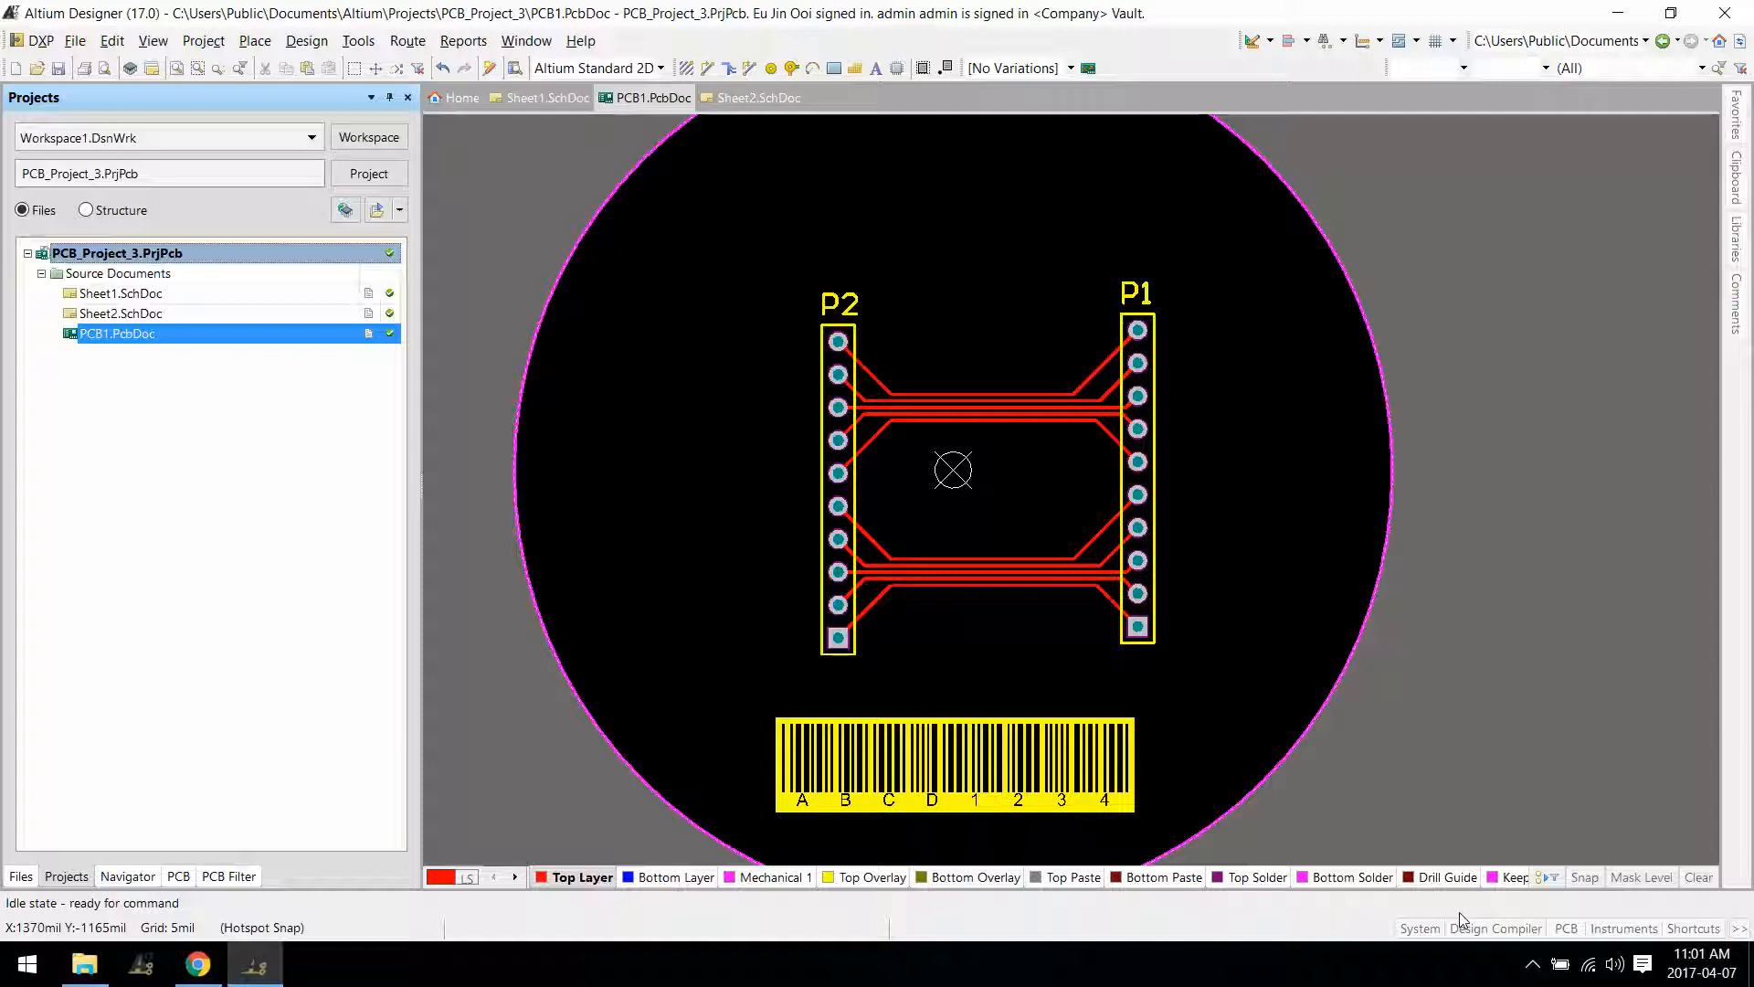
Open the Storage Manager, dock it beside the board view and narrow its folder list.
{"action": "left_click", "coordinate": [1415, 932]}
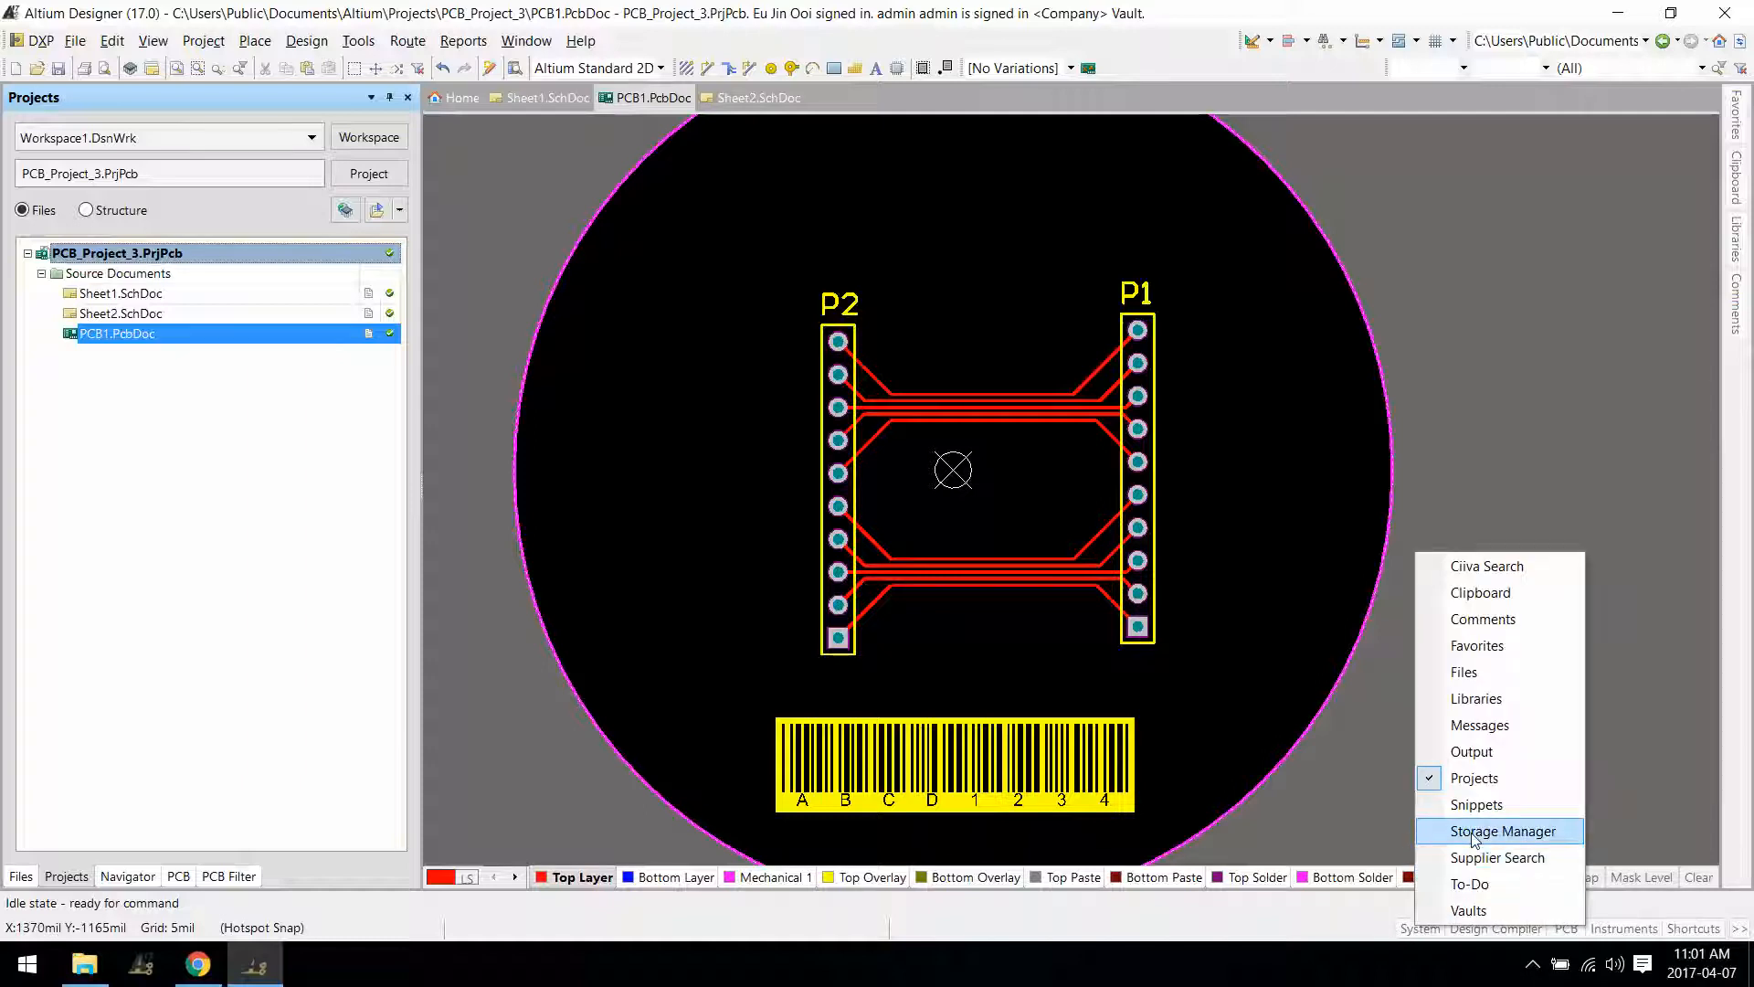
{"action": "left_click", "coordinate": [1503, 831]}
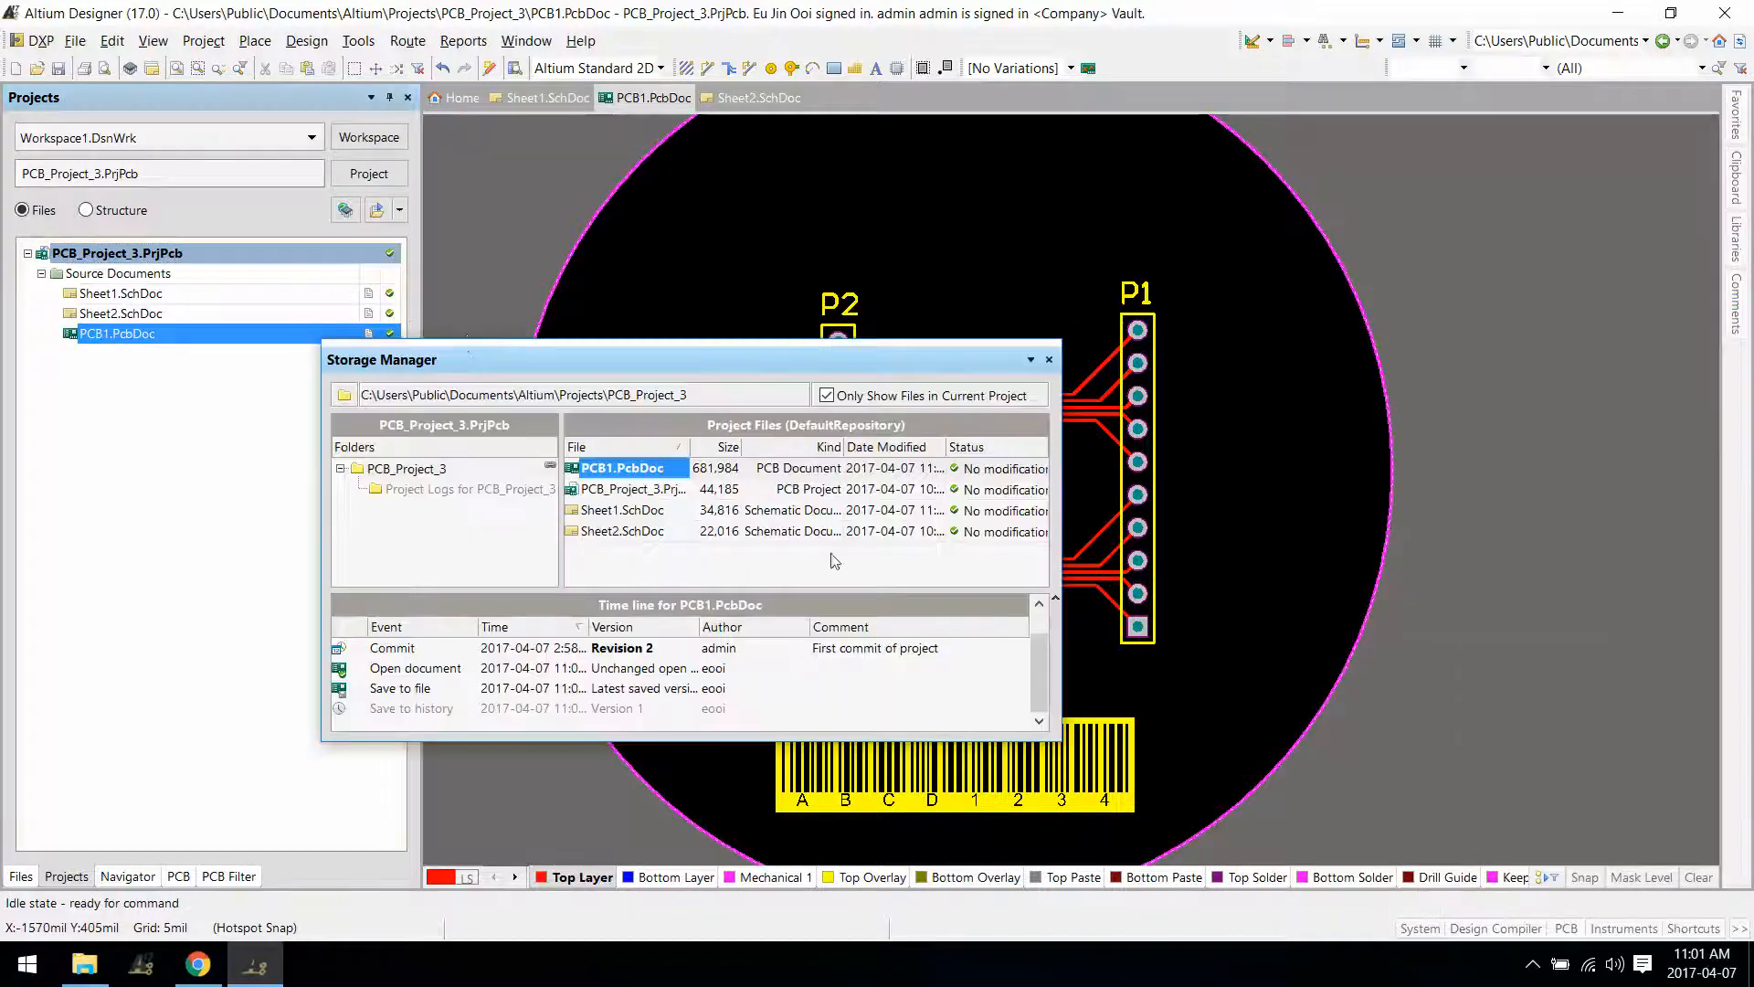
{"action": "left_click_drag", "start_coordinate": [628, 368], "coordinate": [673, 384]}
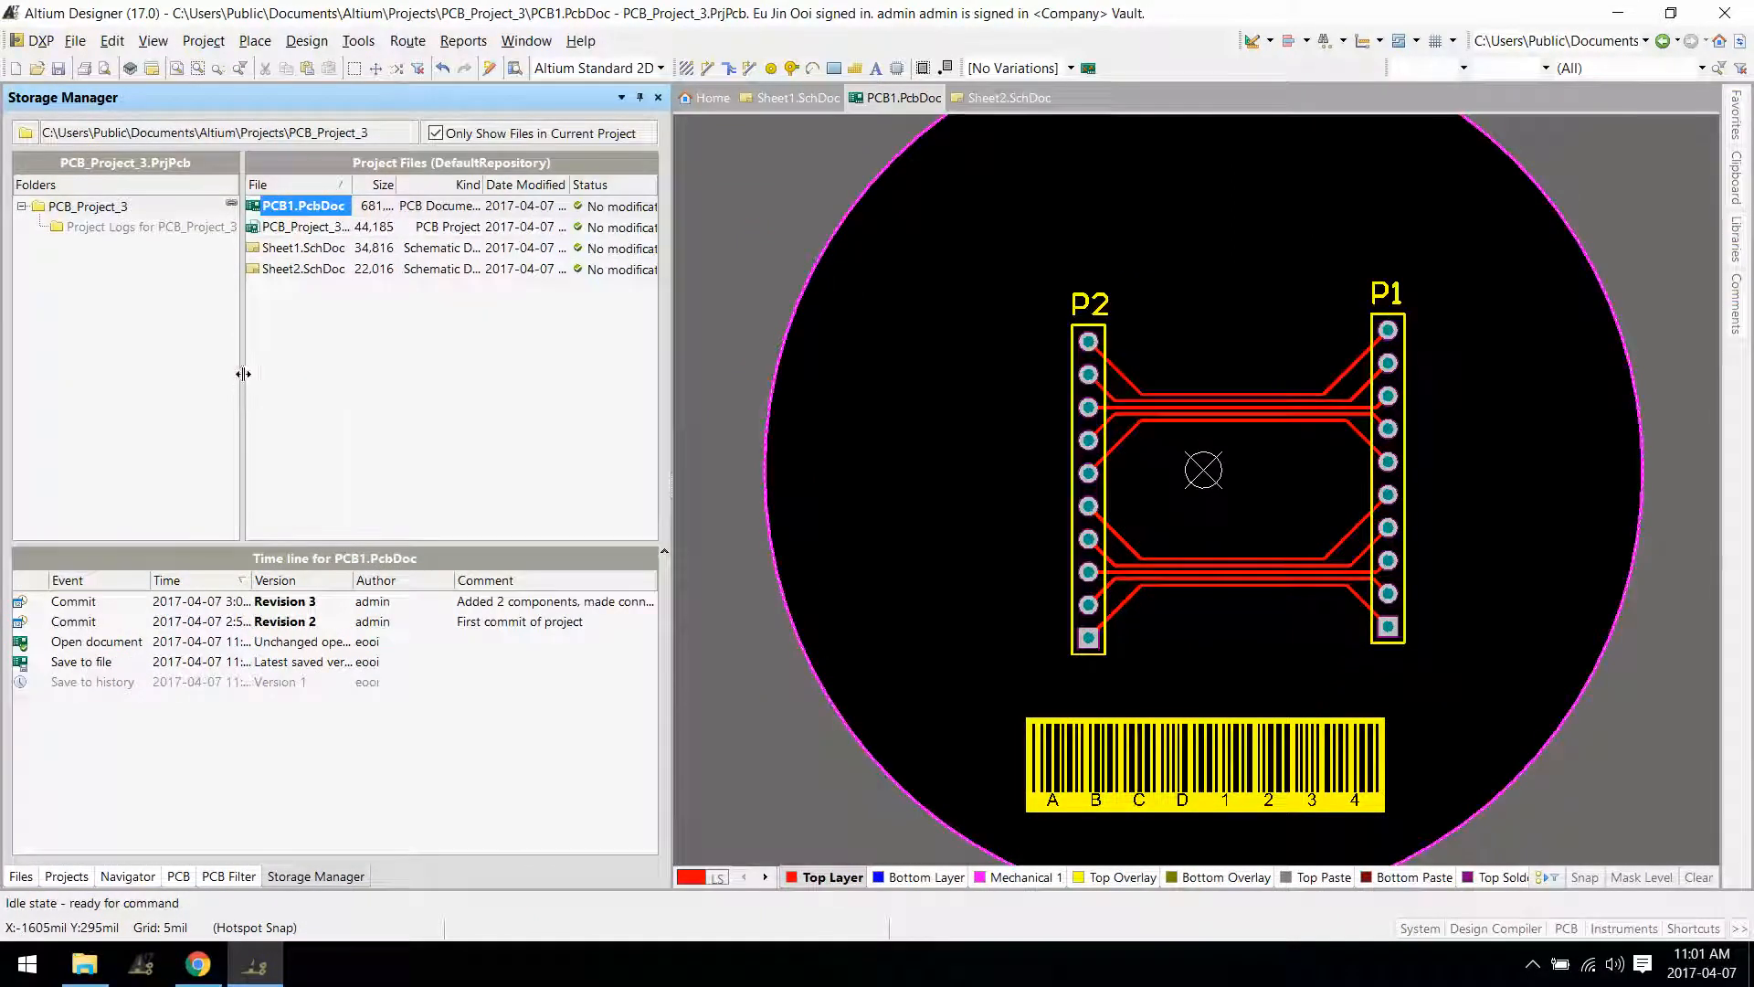
{"action": "left_click_drag", "start_coordinate": [243, 372], "coordinate": [217, 374]}
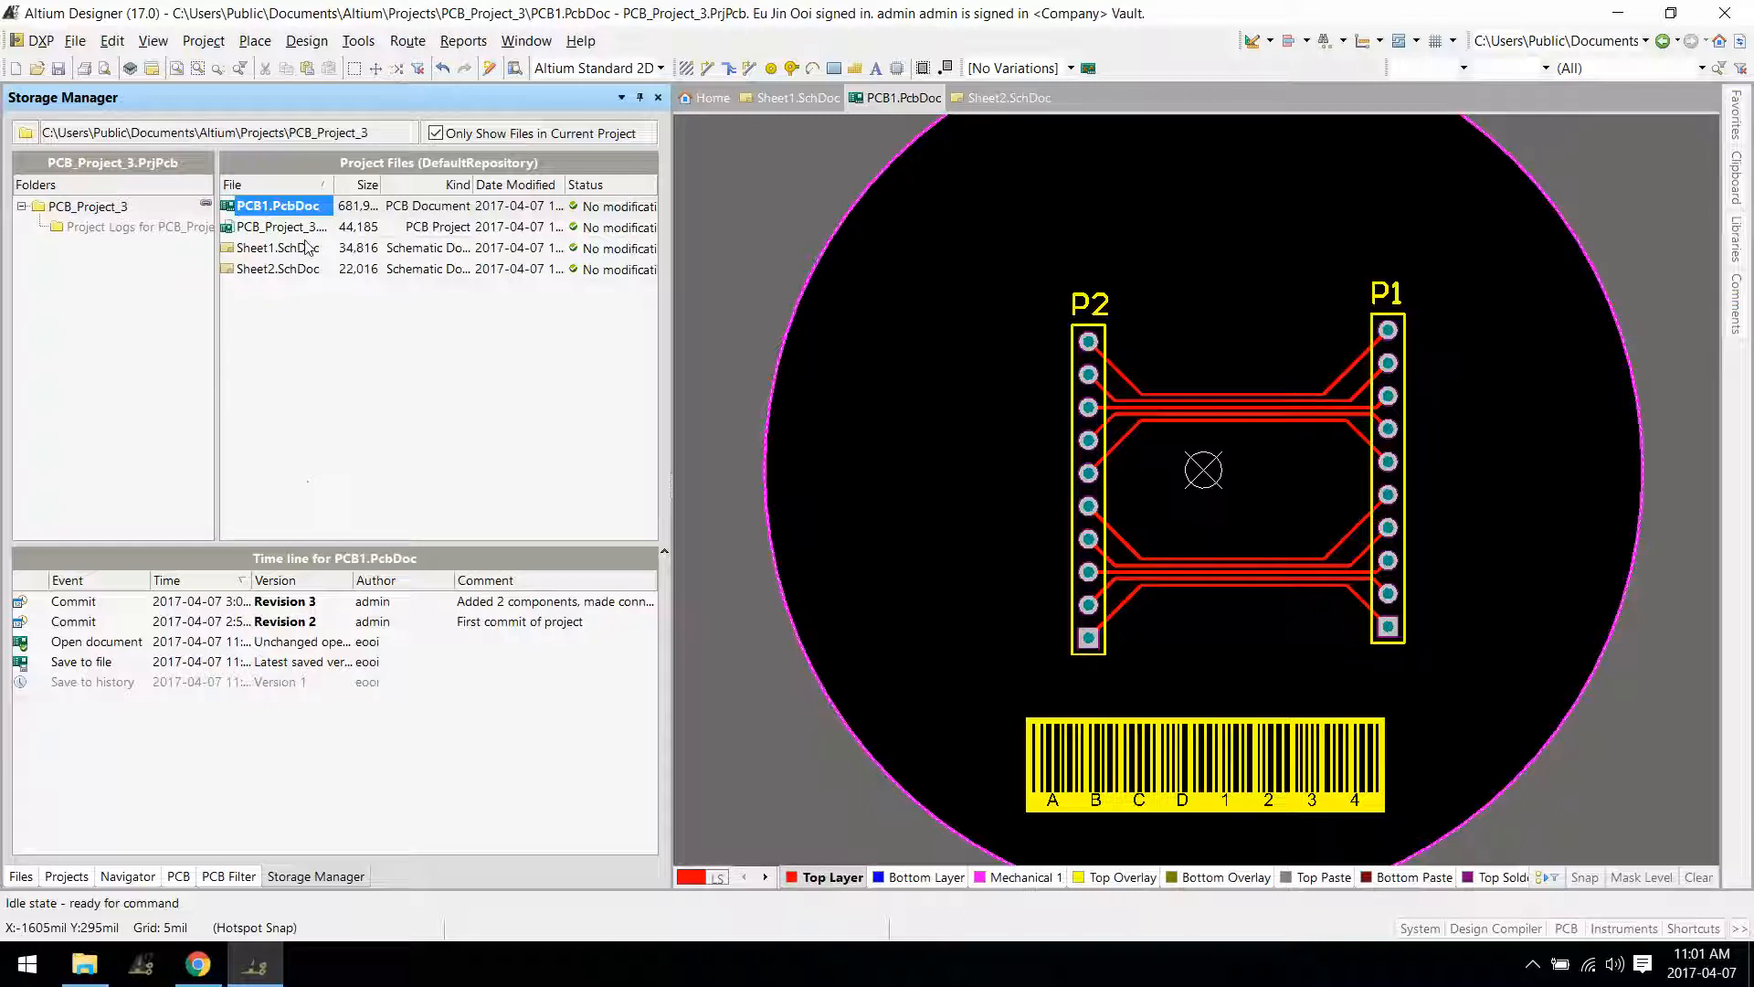
Compare the Revision 3 and Revision 2 commits of PCB1.PcbDoc from its time line.
{"action": "left_click", "coordinate": [474, 603]}
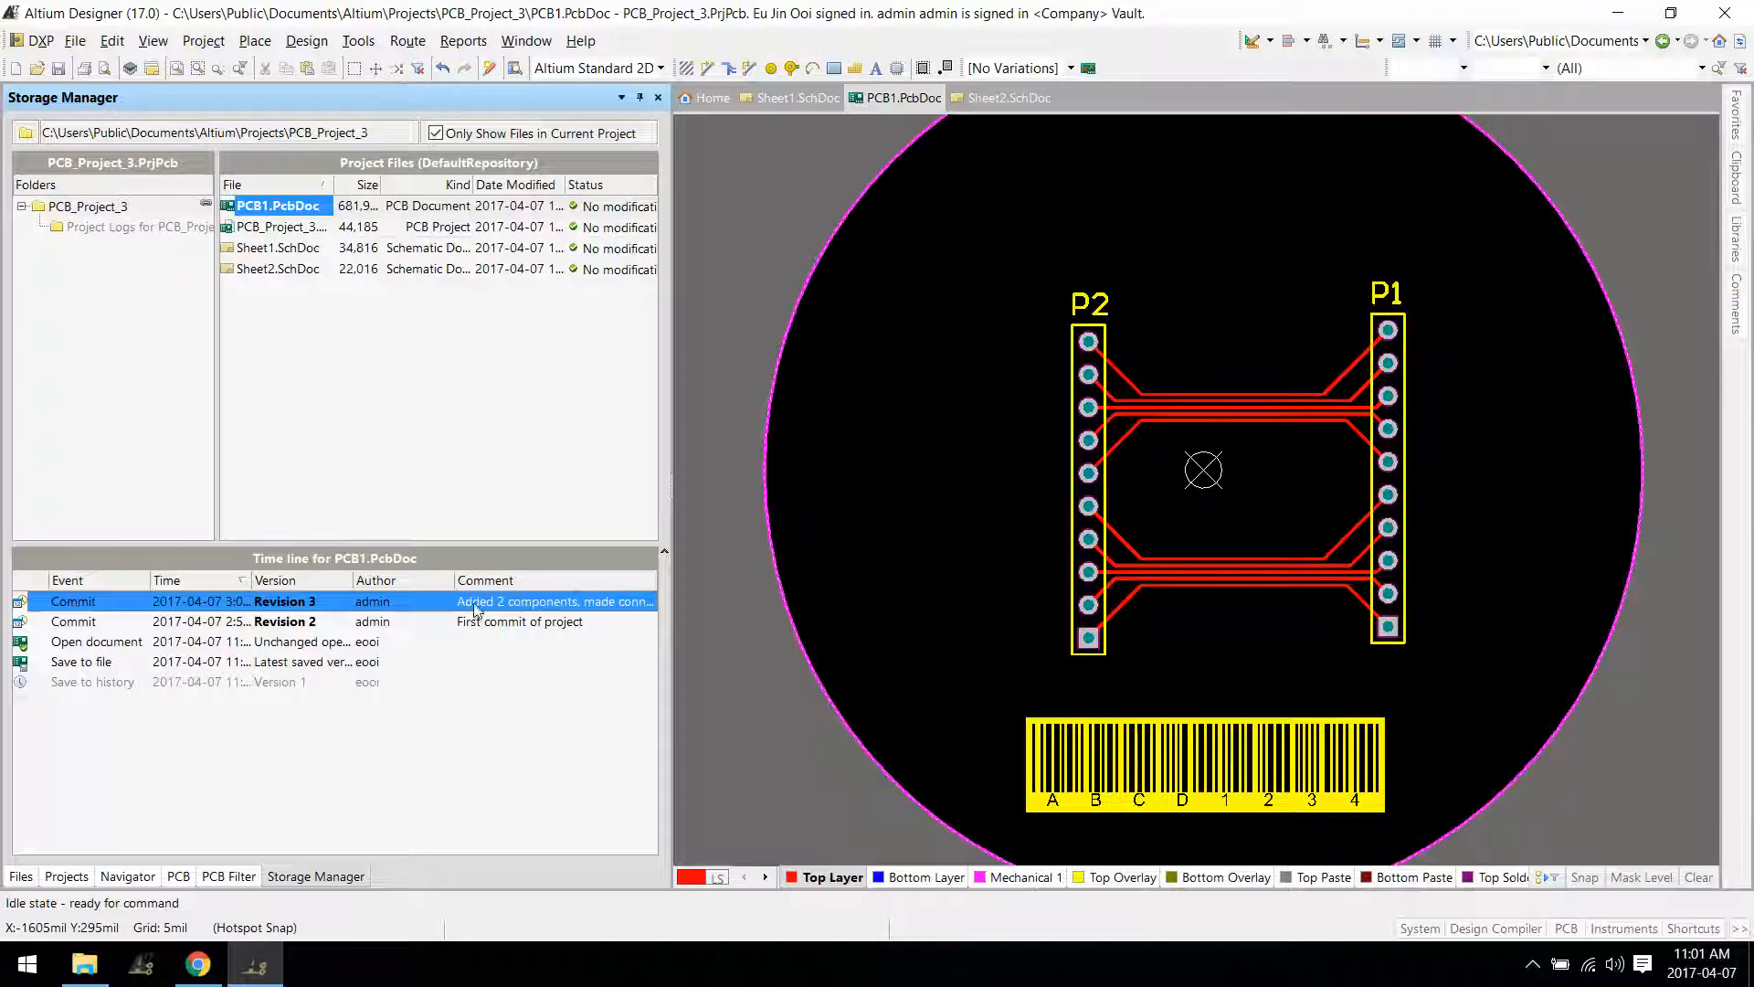
{"action": "right_click", "coordinate": [473, 600]}
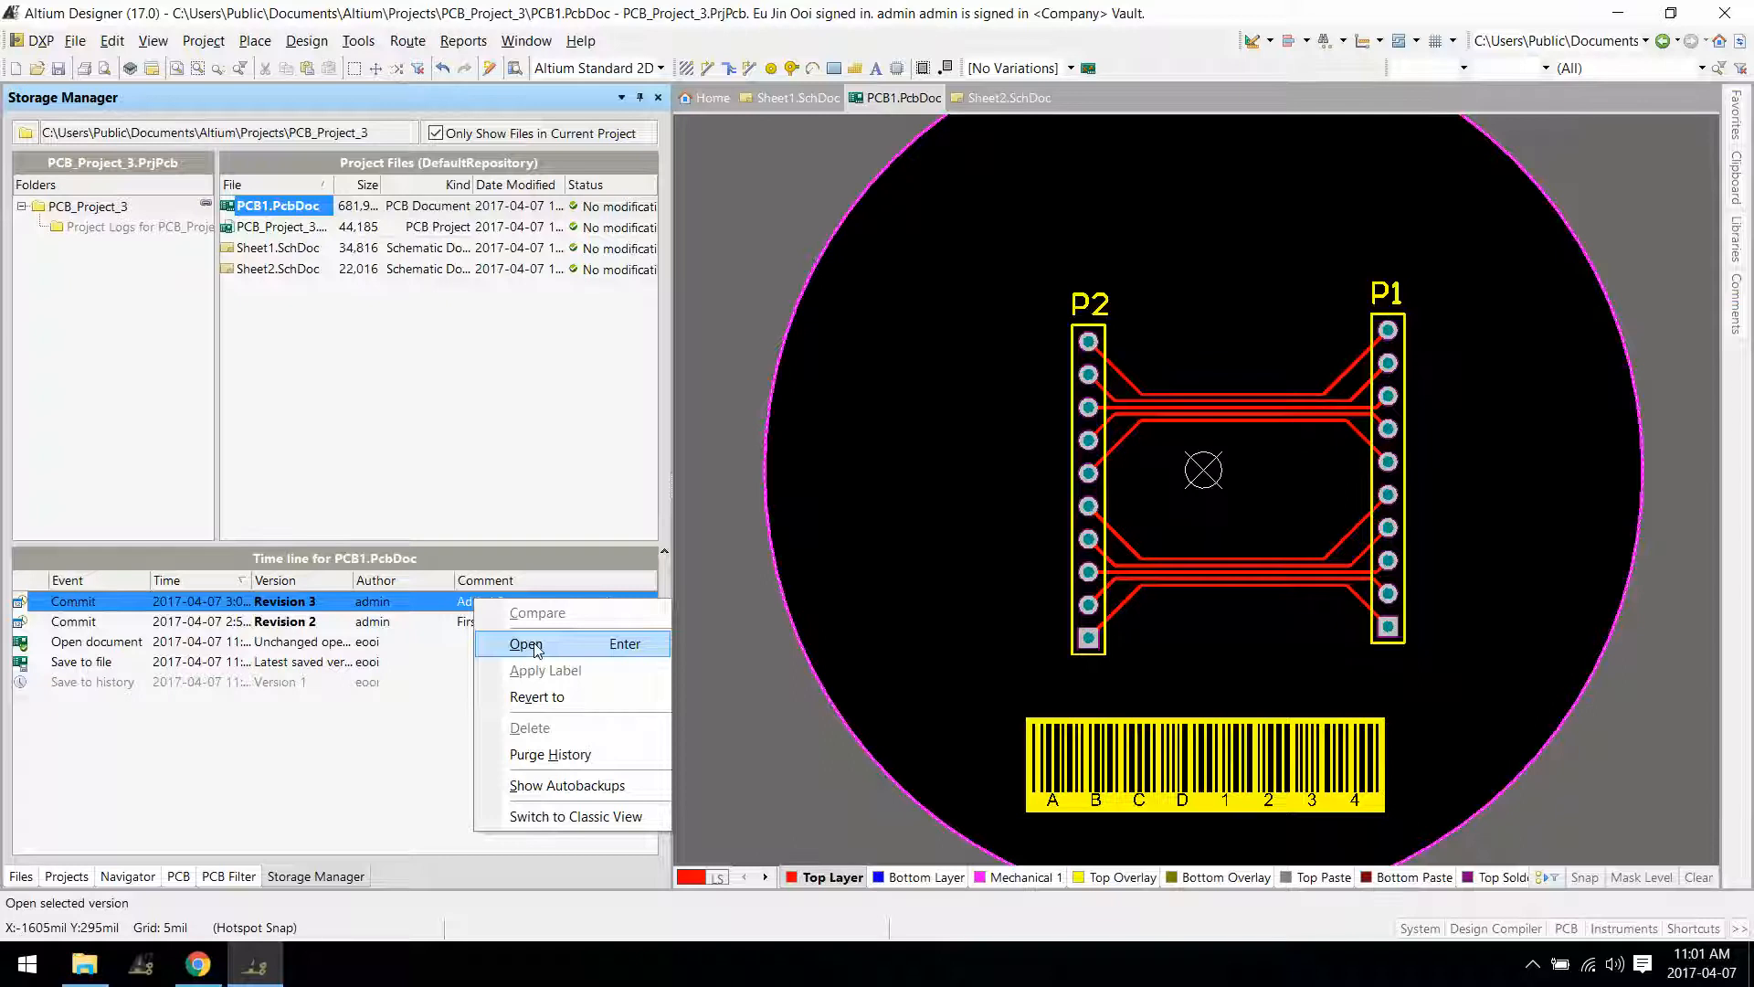
{"action": "left_click", "coordinate": [434, 628], "text": "ctrl"}
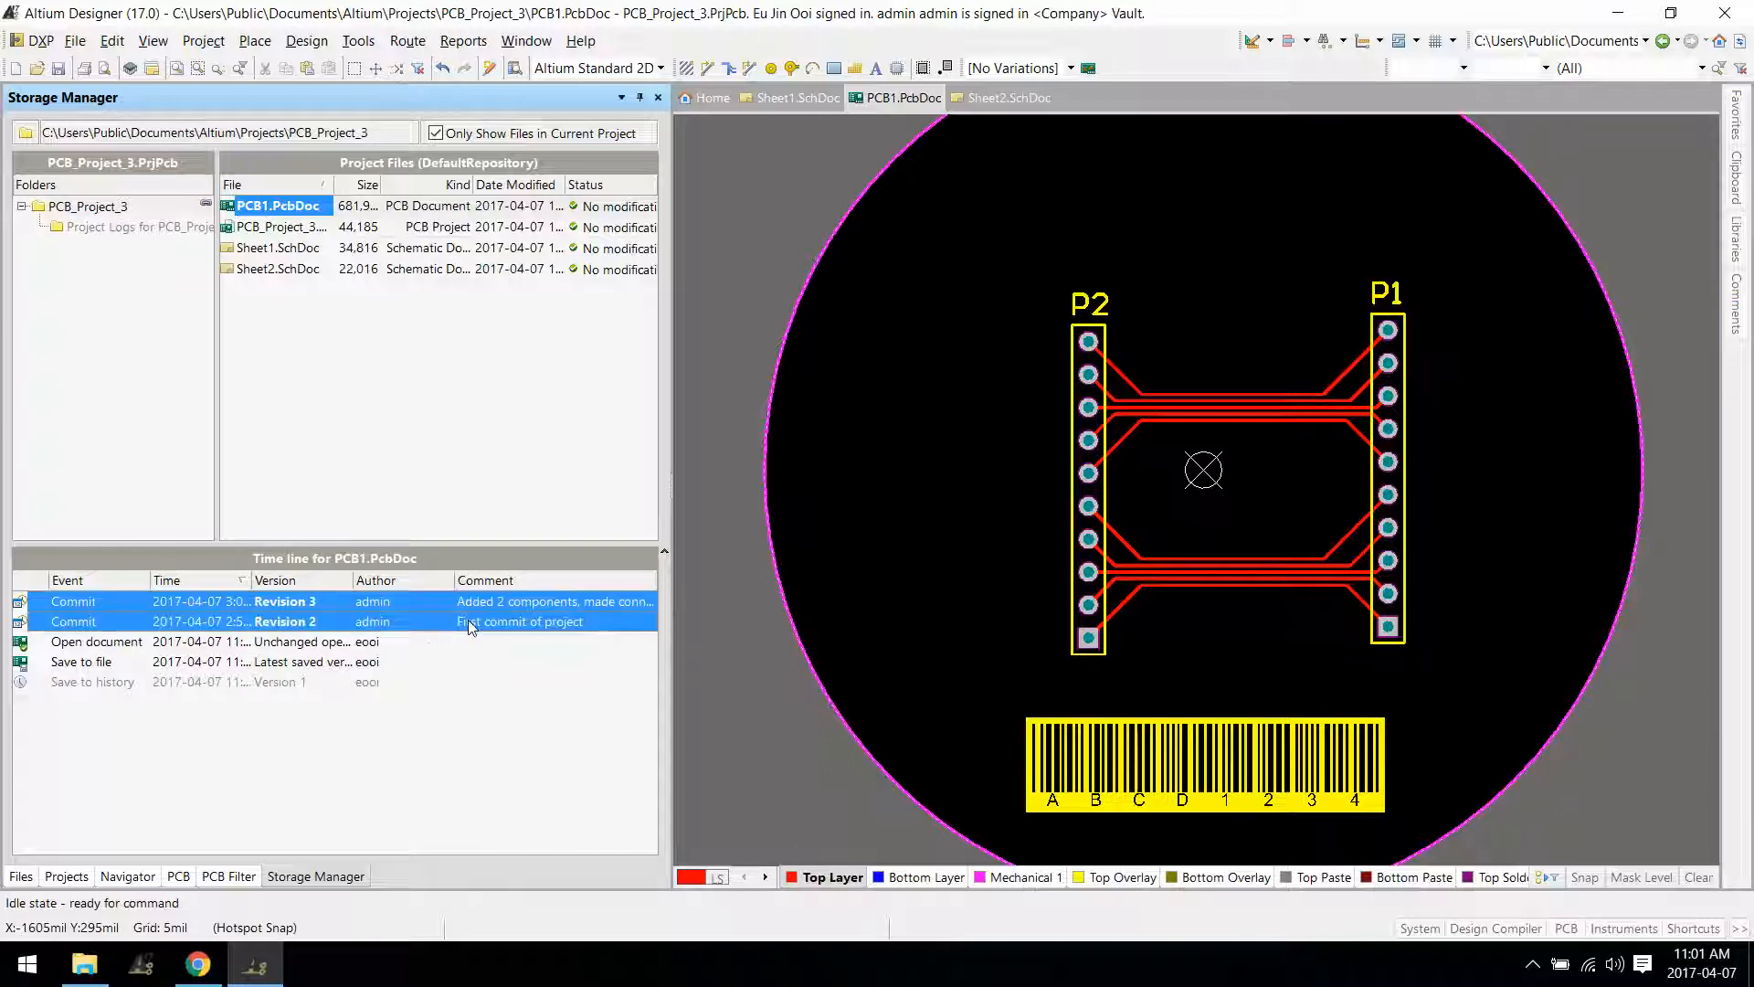
{"action": "right_click", "coordinate": [469, 622]}
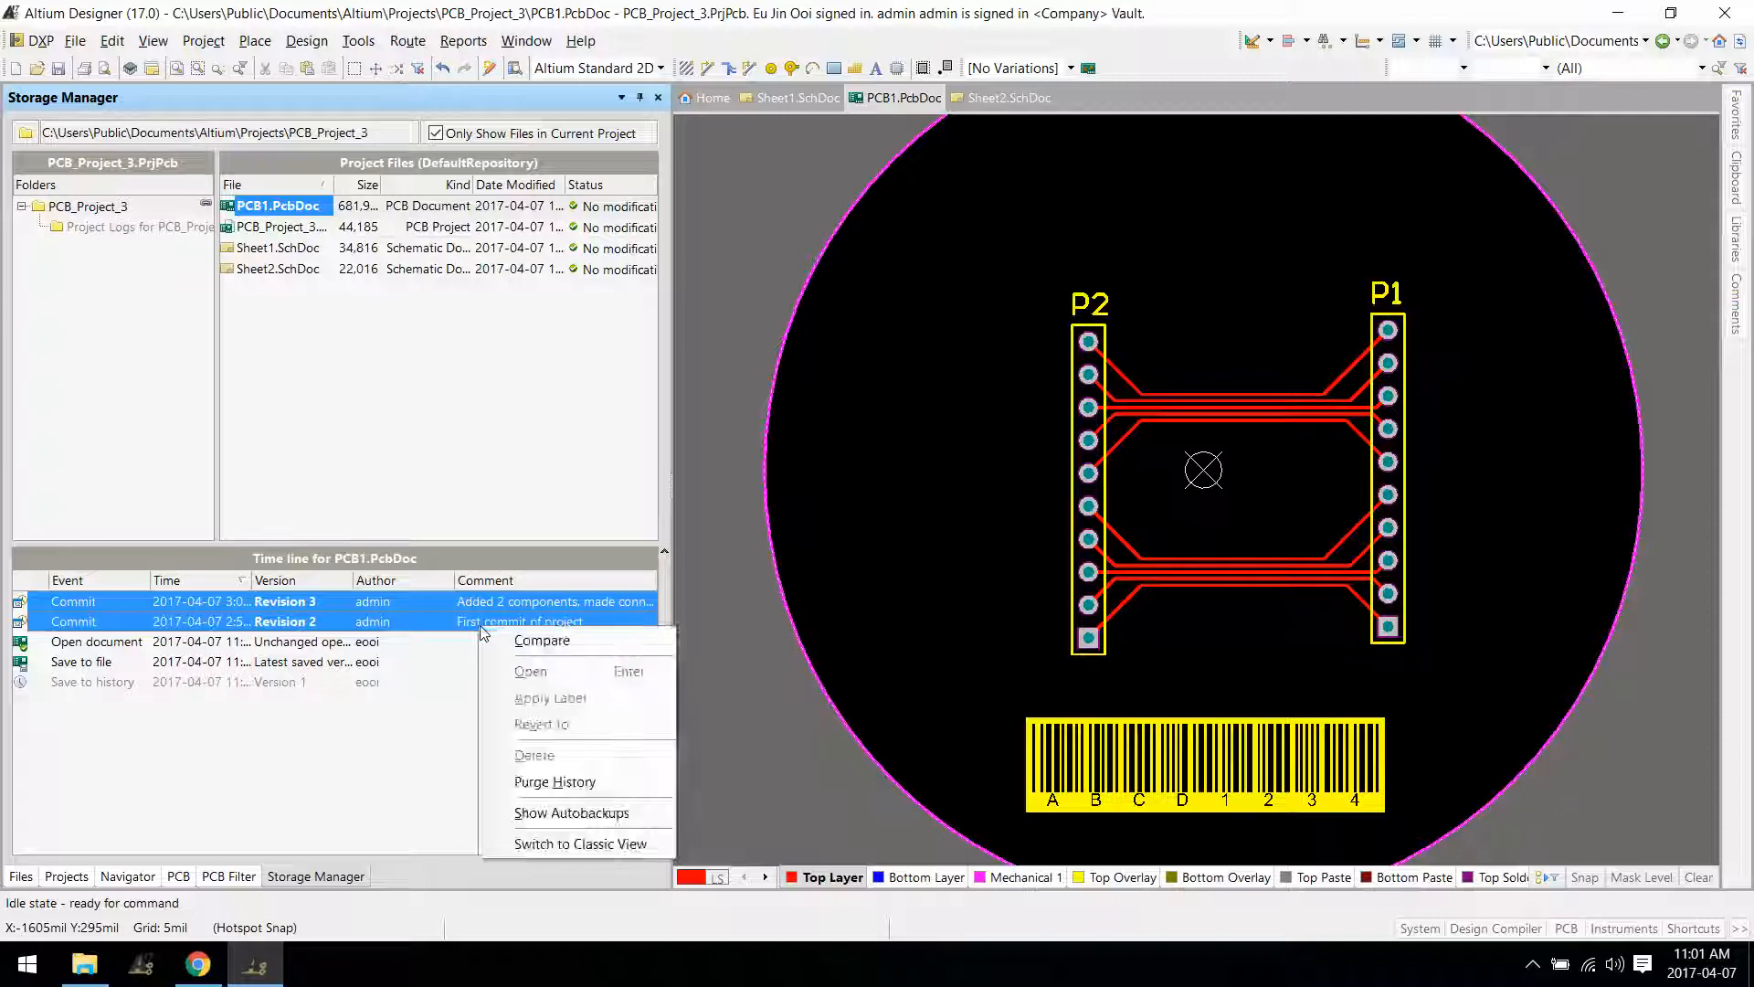
{"action": "left_click", "coordinate": [537, 636]}
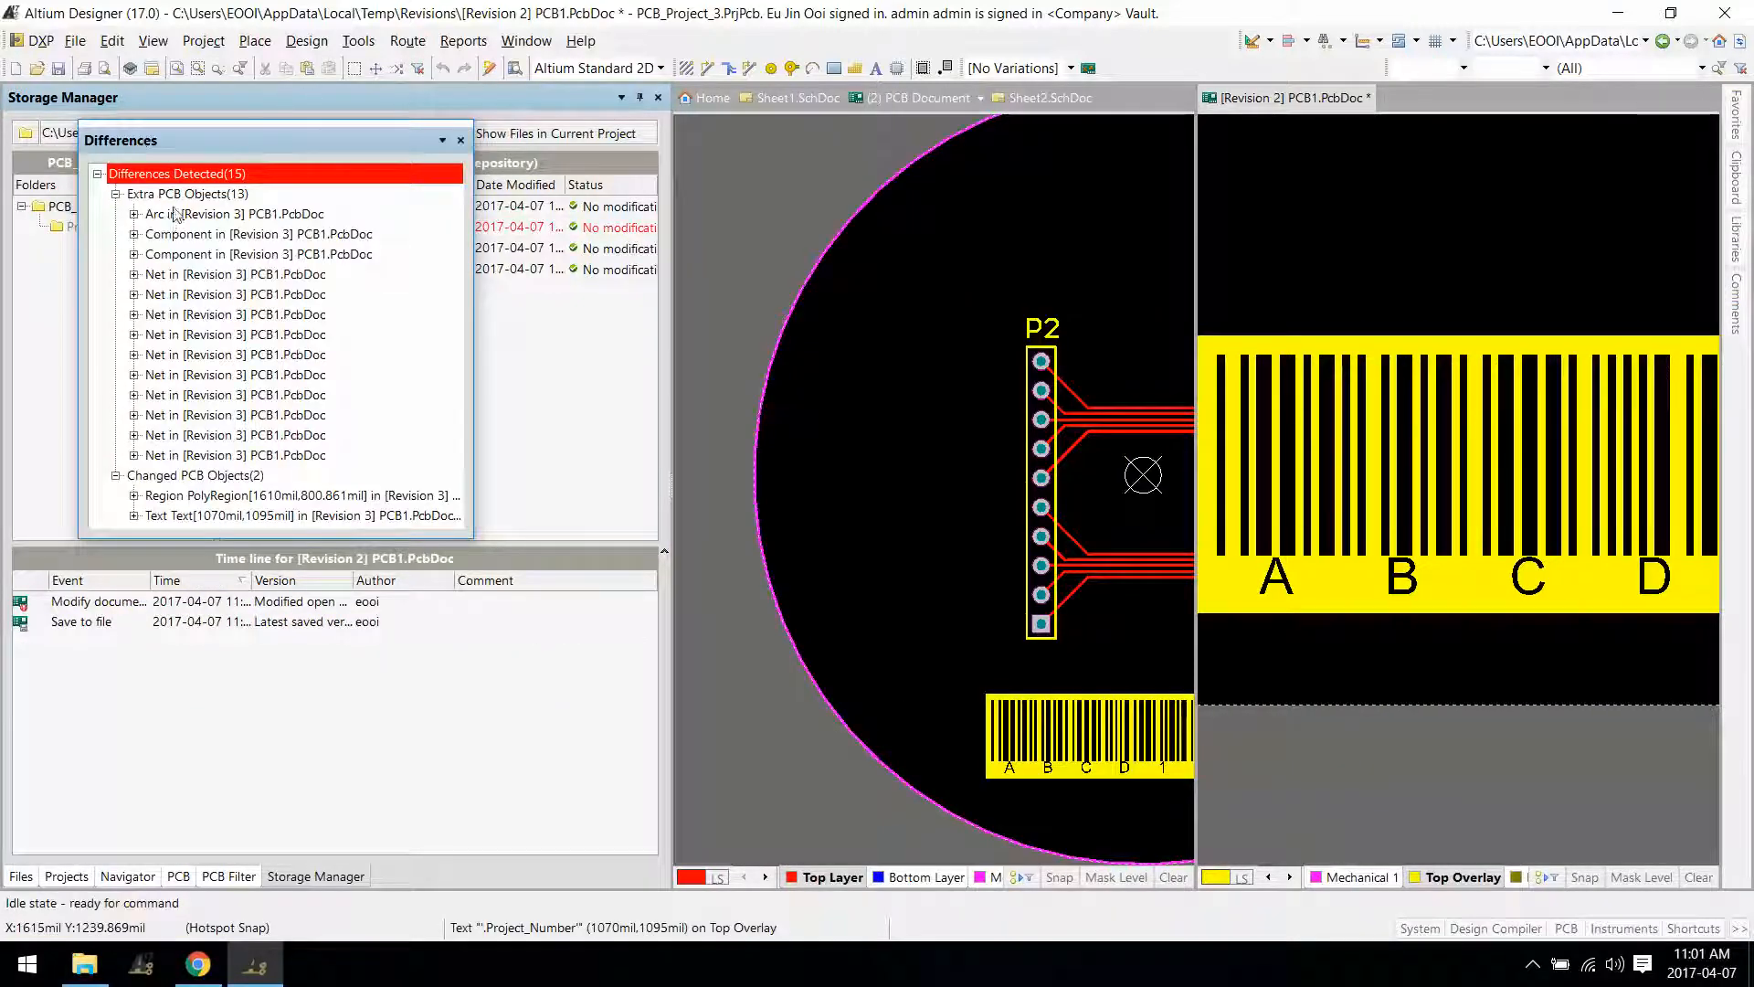
Examine the detected arc, component, net, region and text differences between the two board revisions, and close the differences list.
{"action": "left_click", "coordinate": [177, 215]}
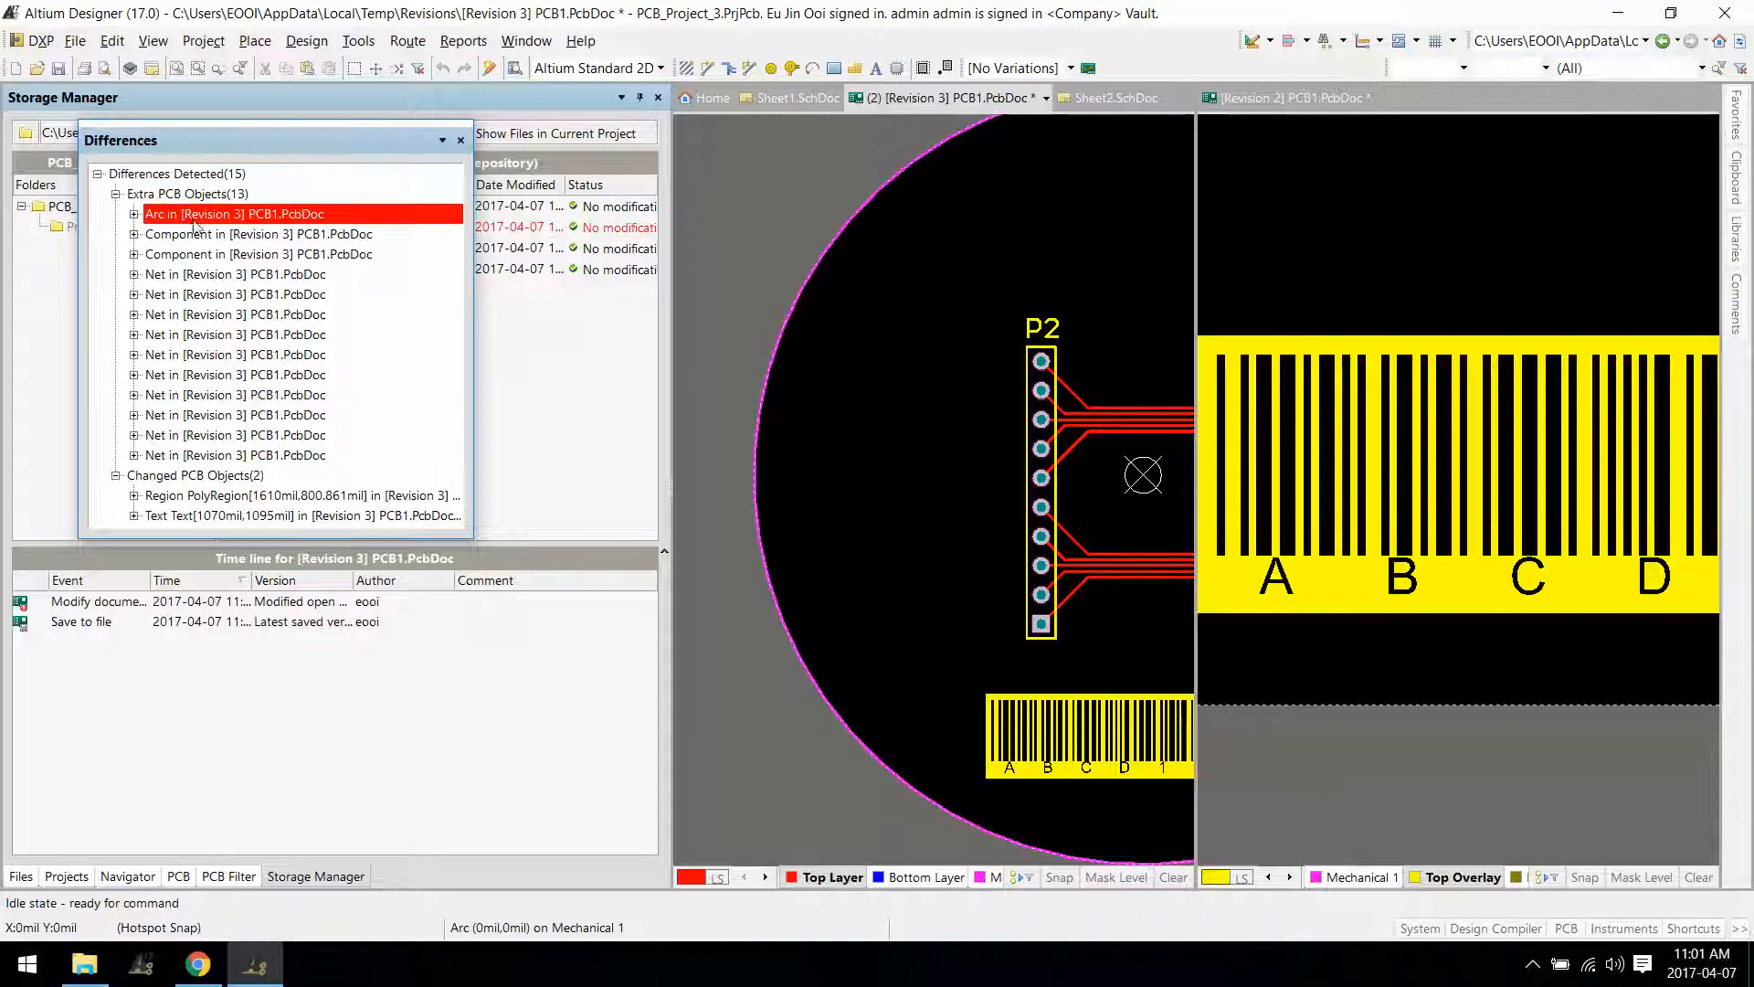
{"action": "left_click", "coordinate": [196, 237]}
{"action": "left_click", "coordinate": [232, 259]}
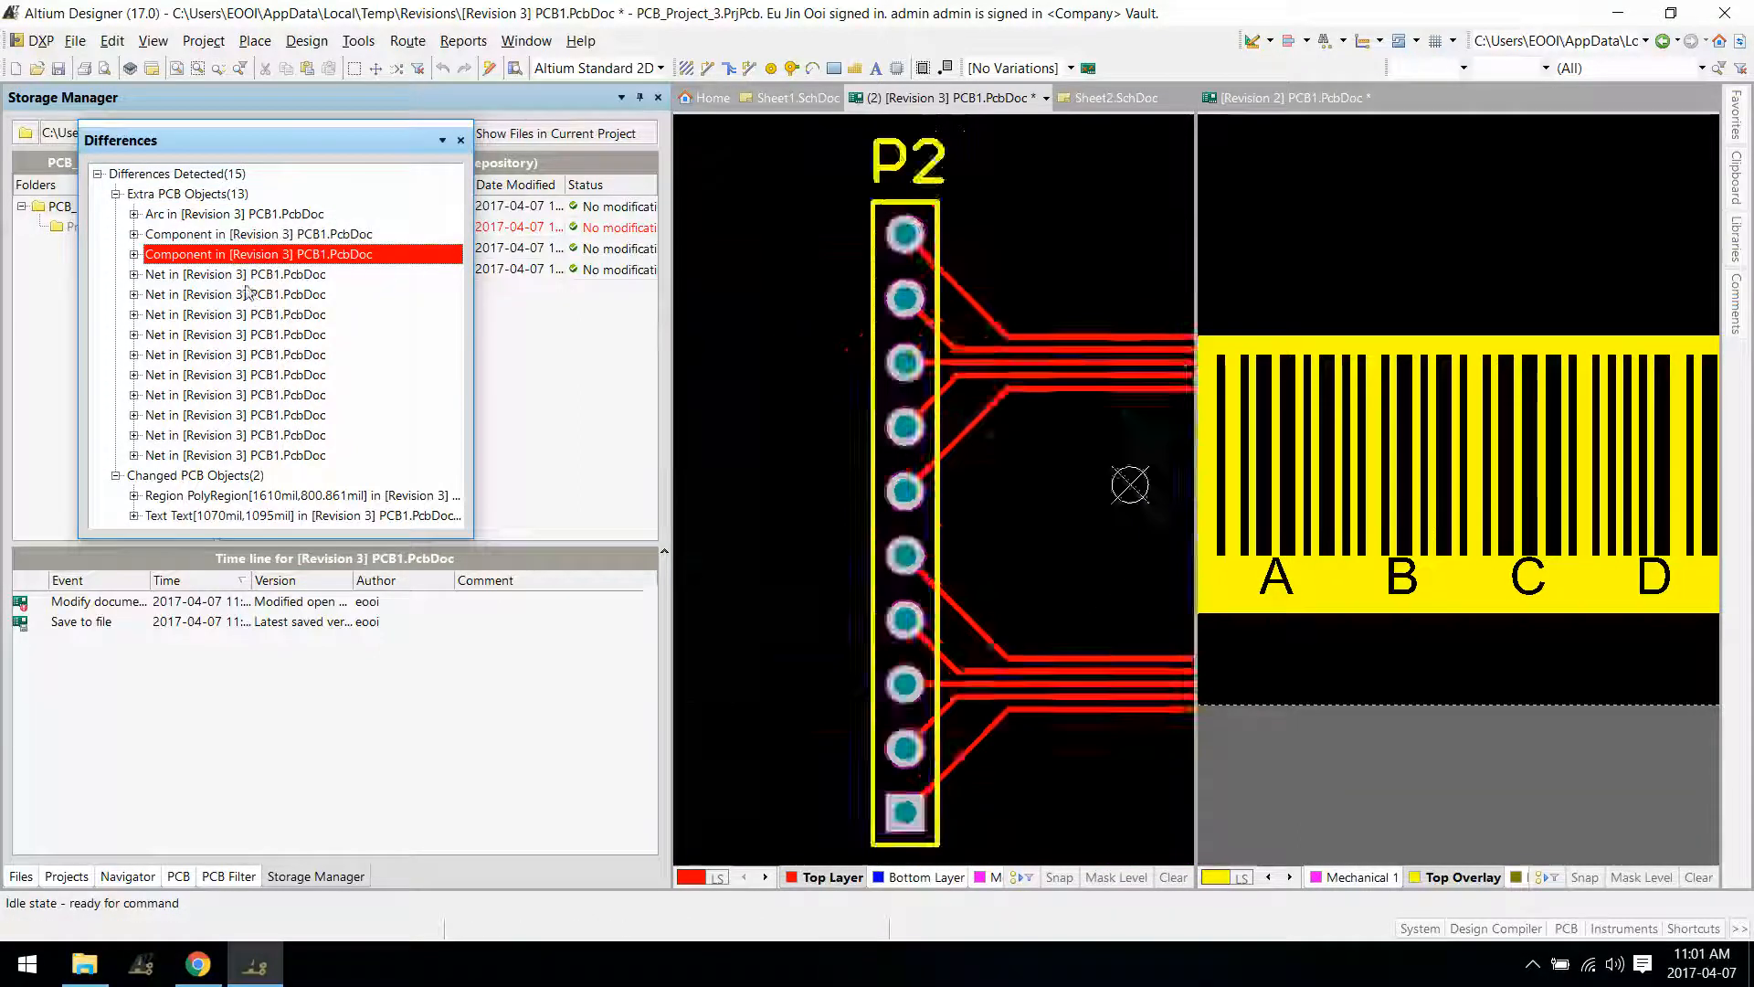
{"action": "left_click", "coordinate": [243, 277]}
{"action": "left_click", "coordinate": [247, 295]}
{"action": "left_click", "coordinate": [259, 334]}
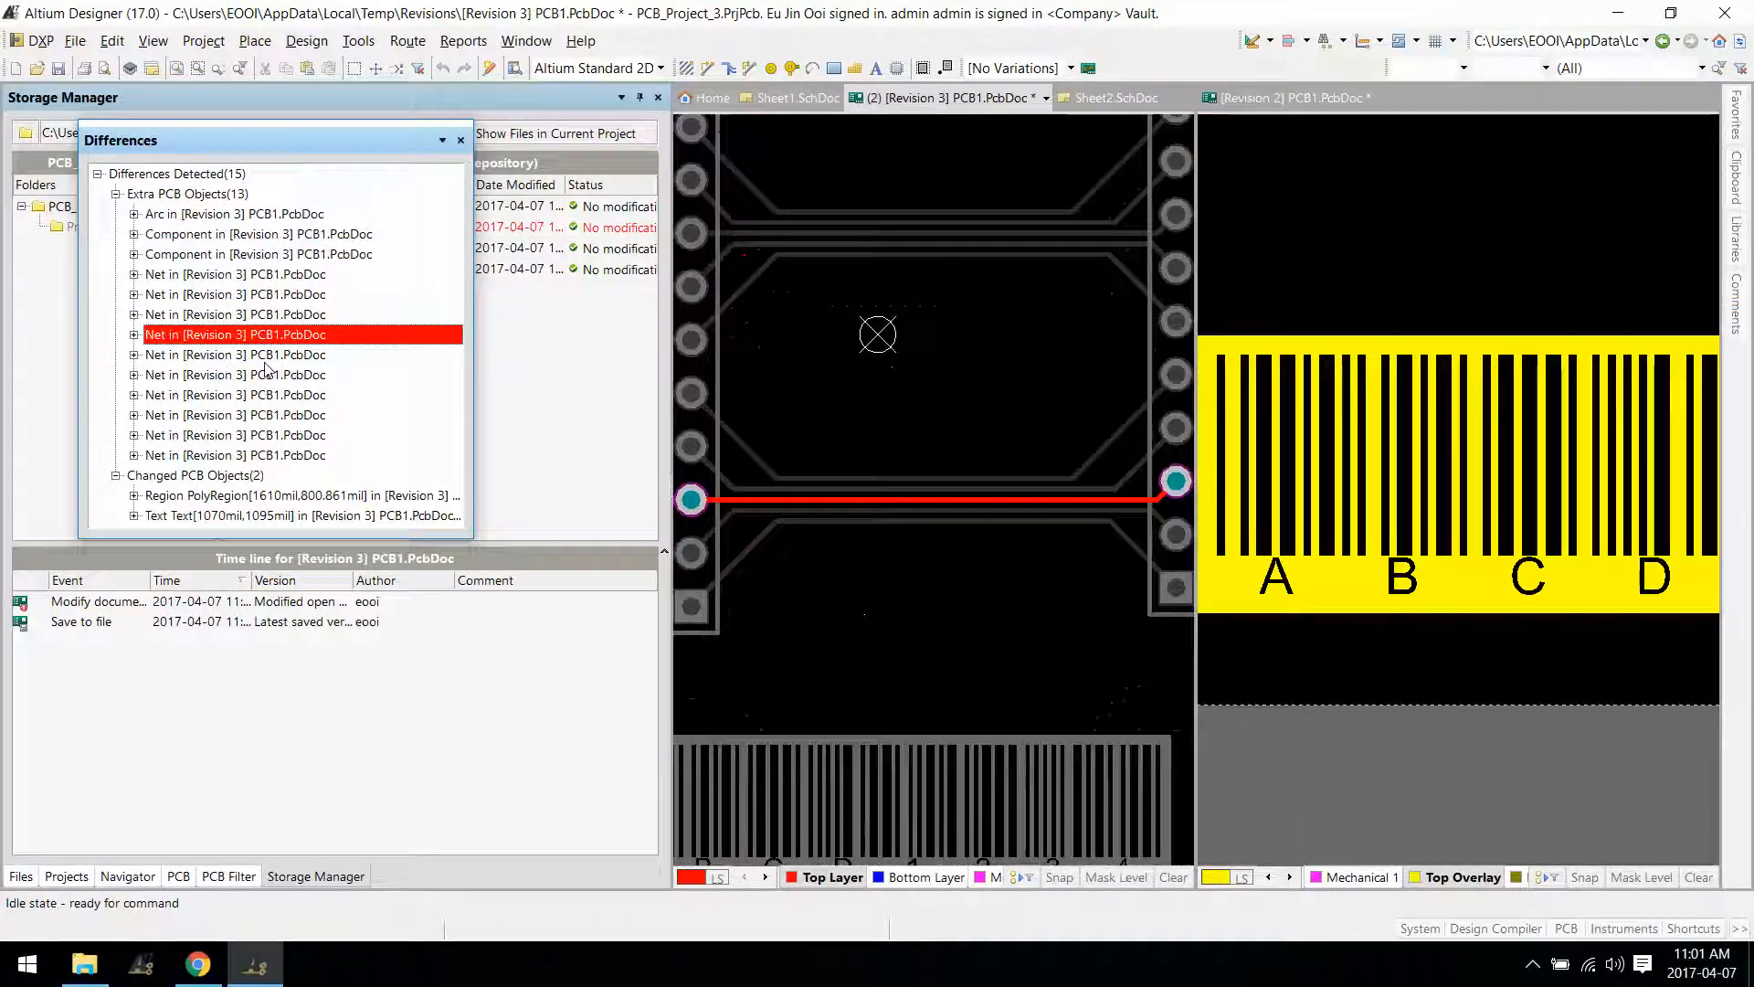
{"action": "left_click", "coordinate": [277, 497]}
{"action": "left_click", "coordinate": [279, 515]}
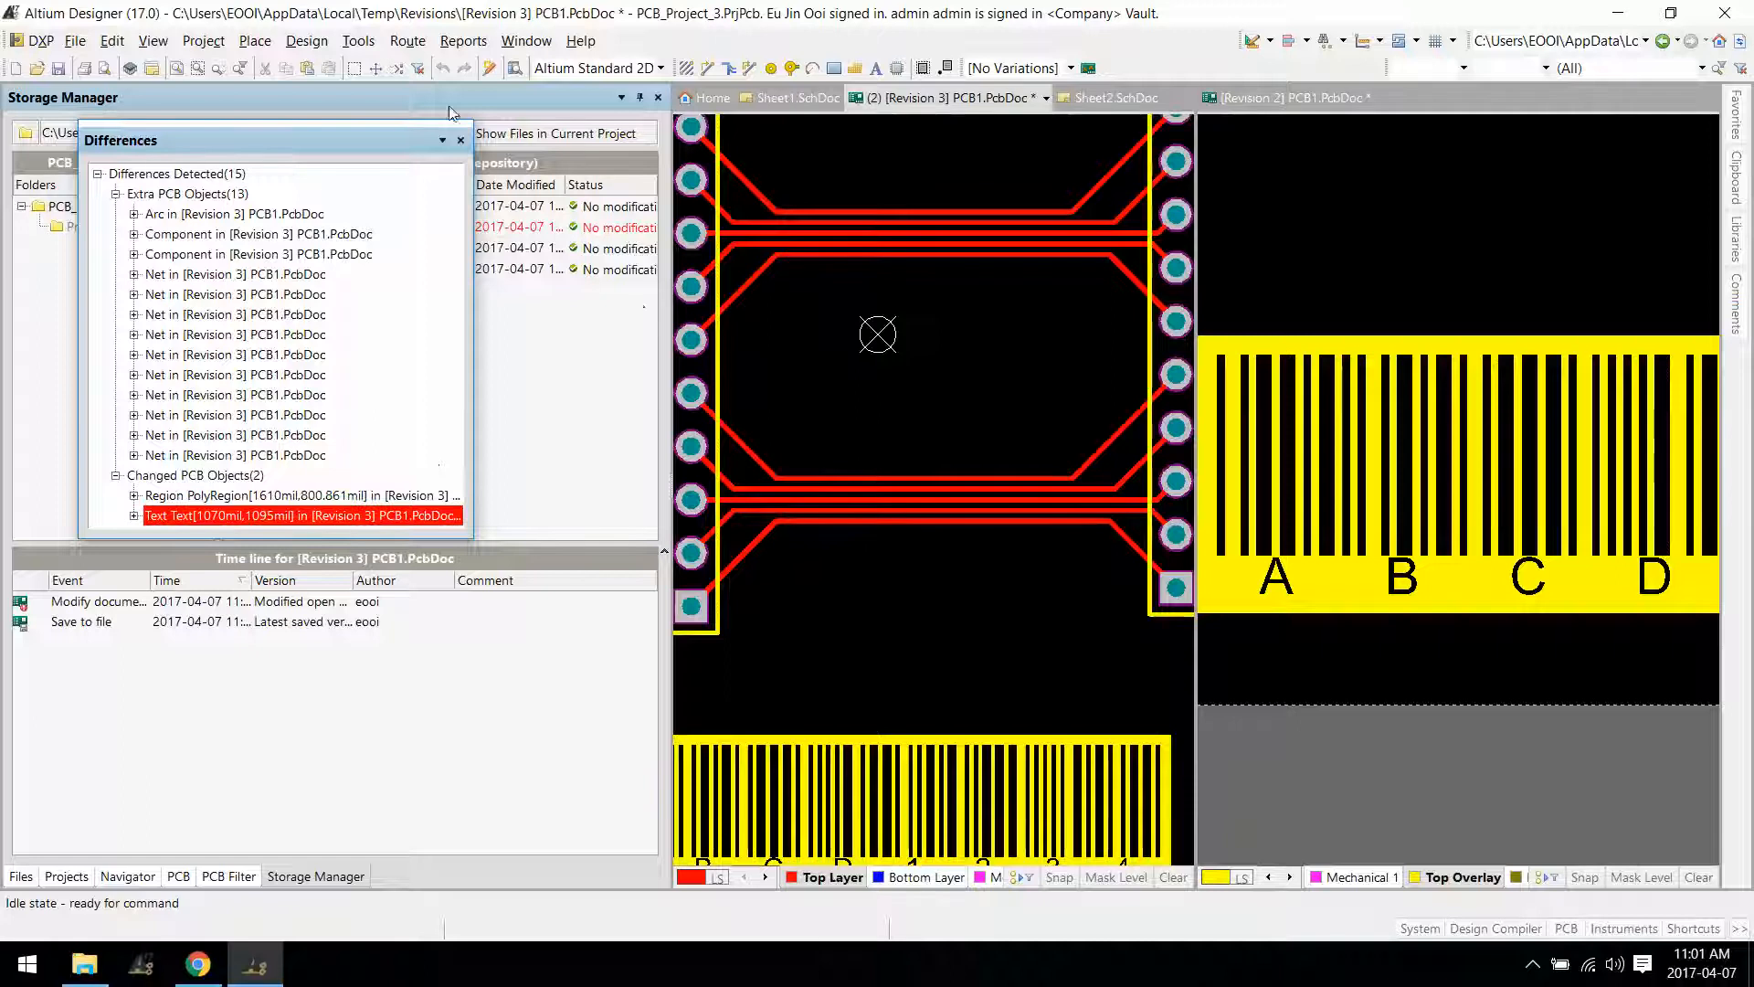
{"action": "left_click", "coordinate": [460, 140]}
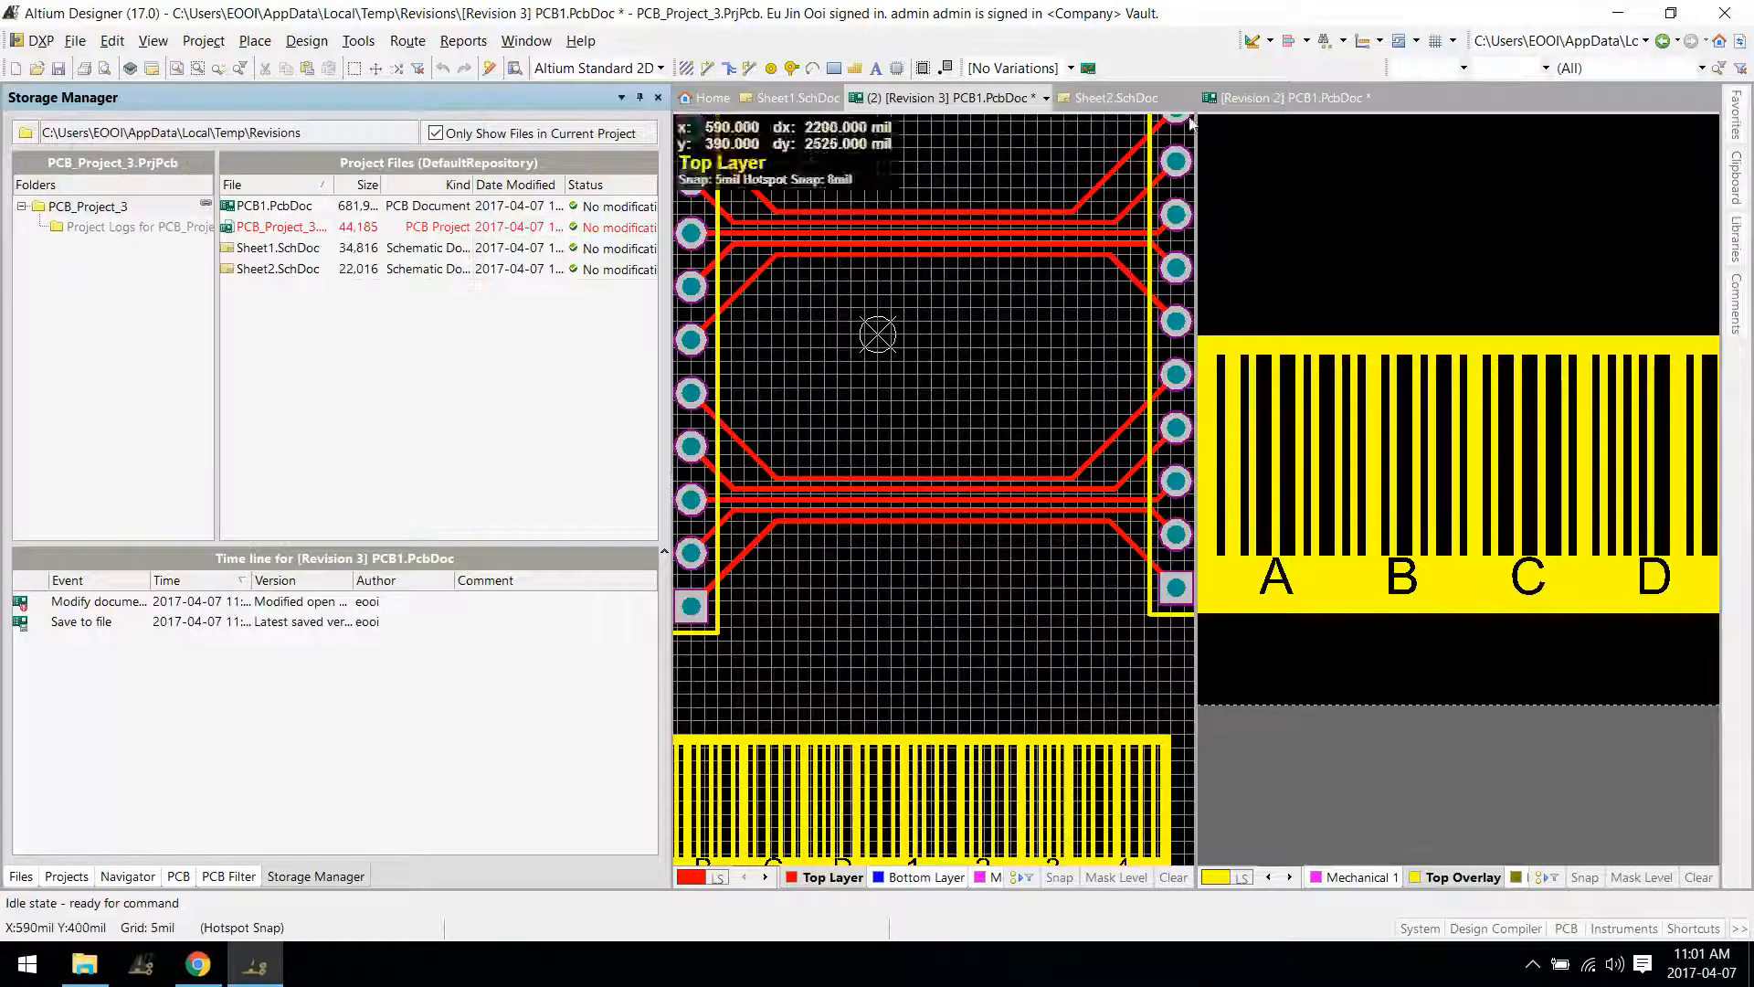
Close the Revision 3 and Revision 2 copies of PCB1.PcbDoc without saving changes, and bring up Sheet2.SchDoc.
{"action": "right_click", "coordinate": [1039, 102]}
{"action": "left_click", "coordinate": [1051, 112]}
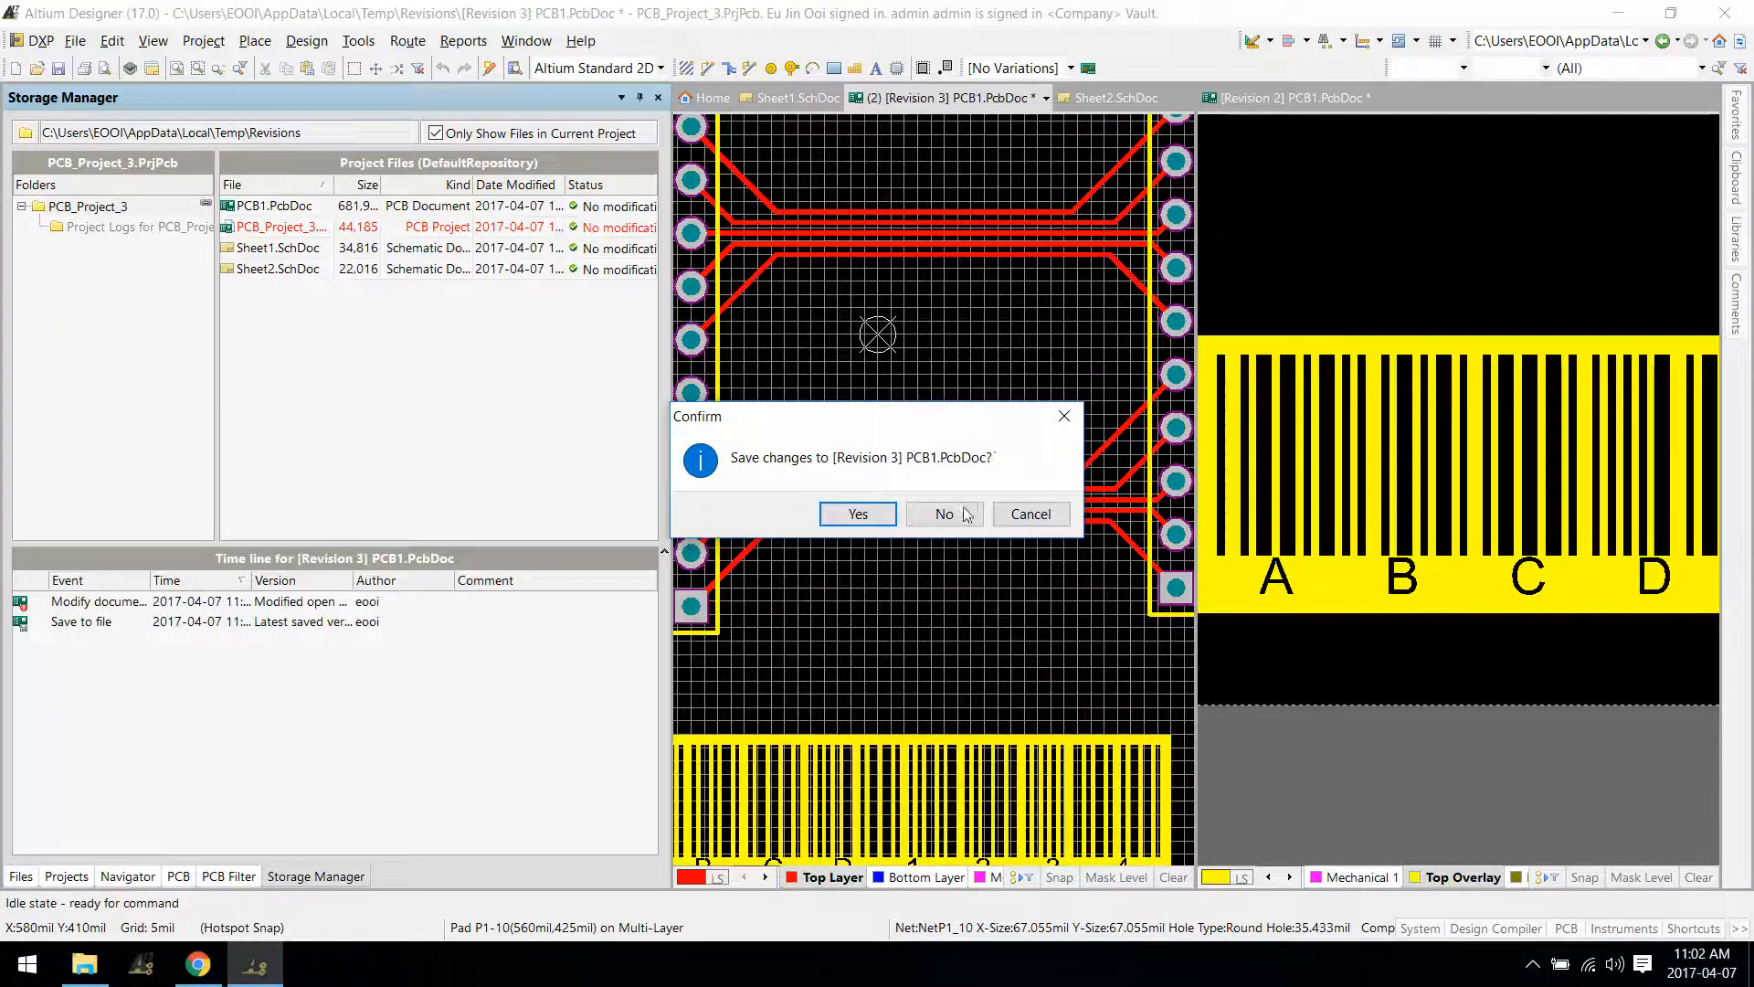
{"action": "left_click", "coordinate": [944, 513]}
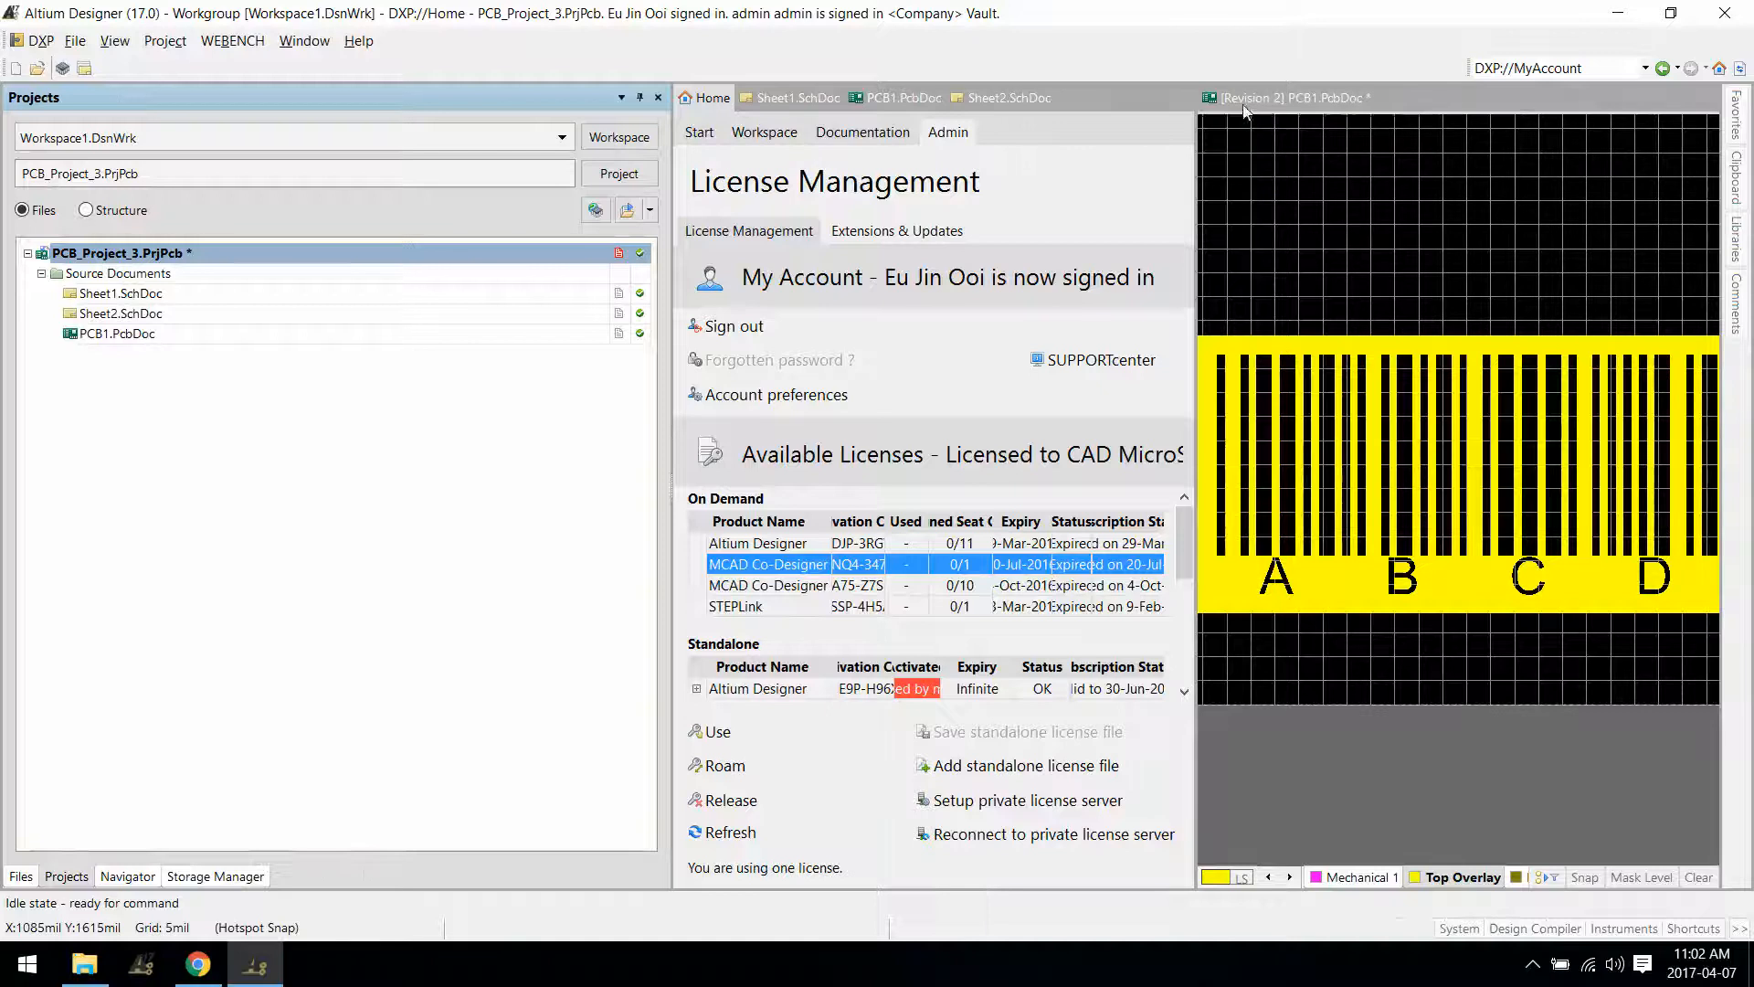
{"action": "left_click", "coordinate": [1296, 102]}
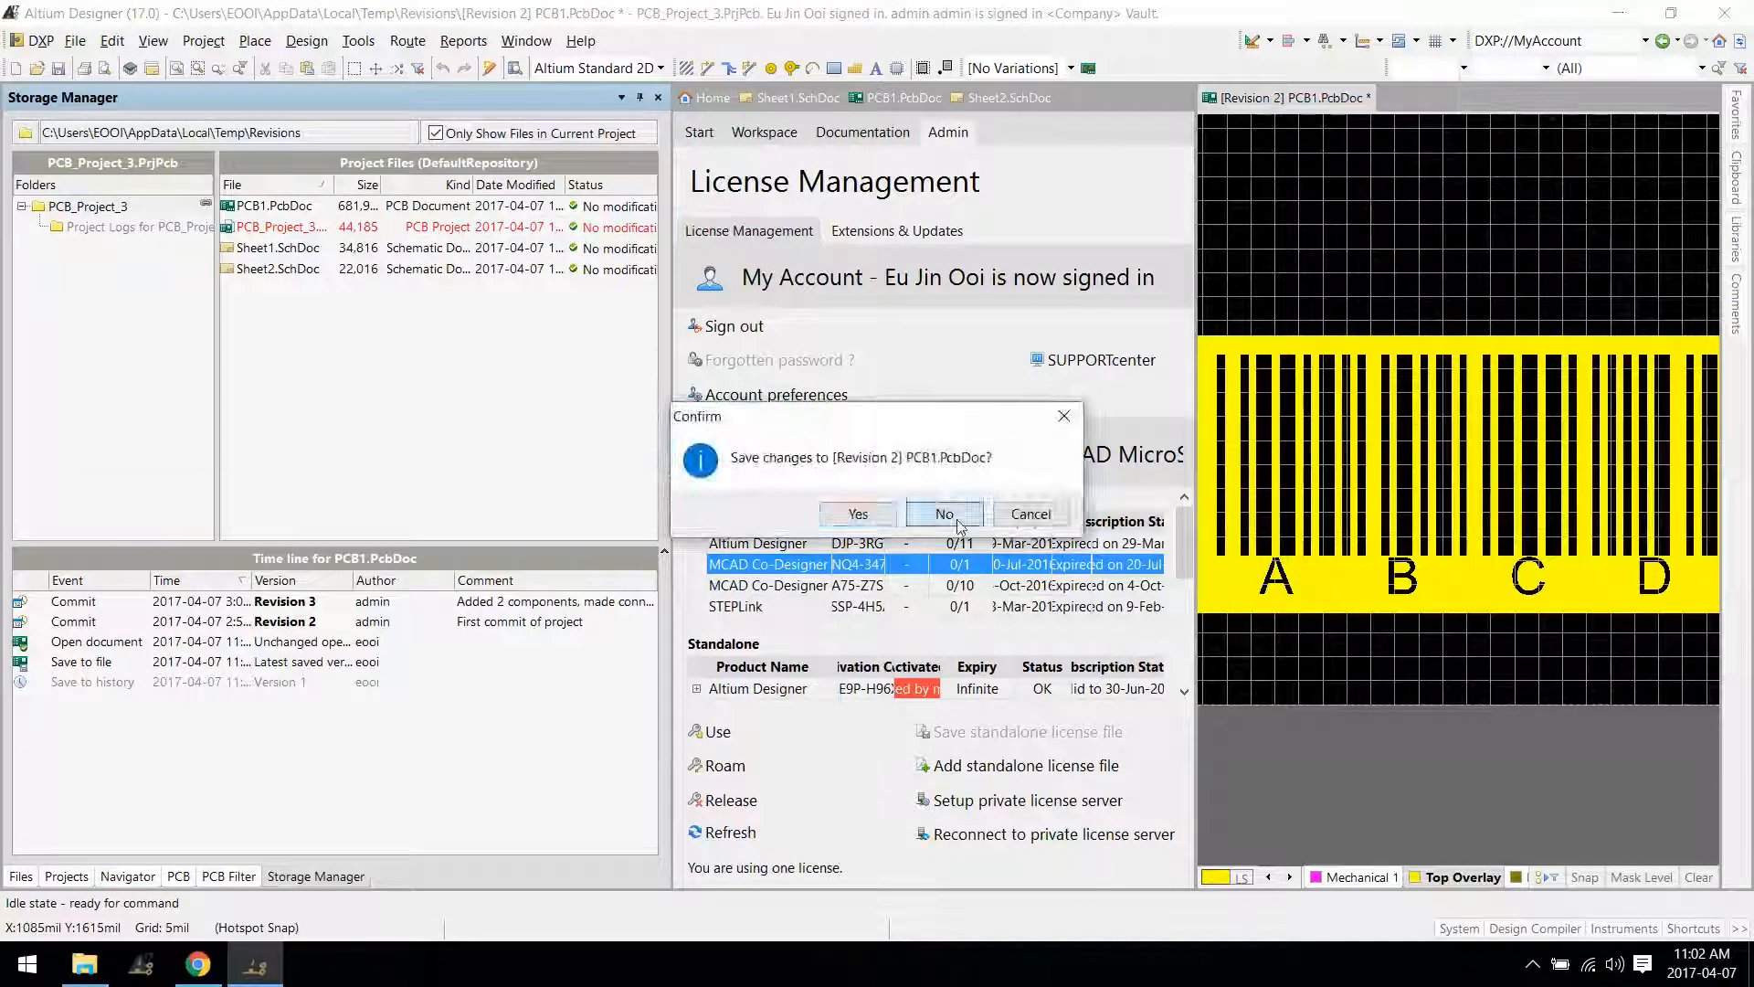
{"action": "left_click", "coordinate": [1049, 513]}
{"action": "left_click", "coordinate": [1006, 96]}
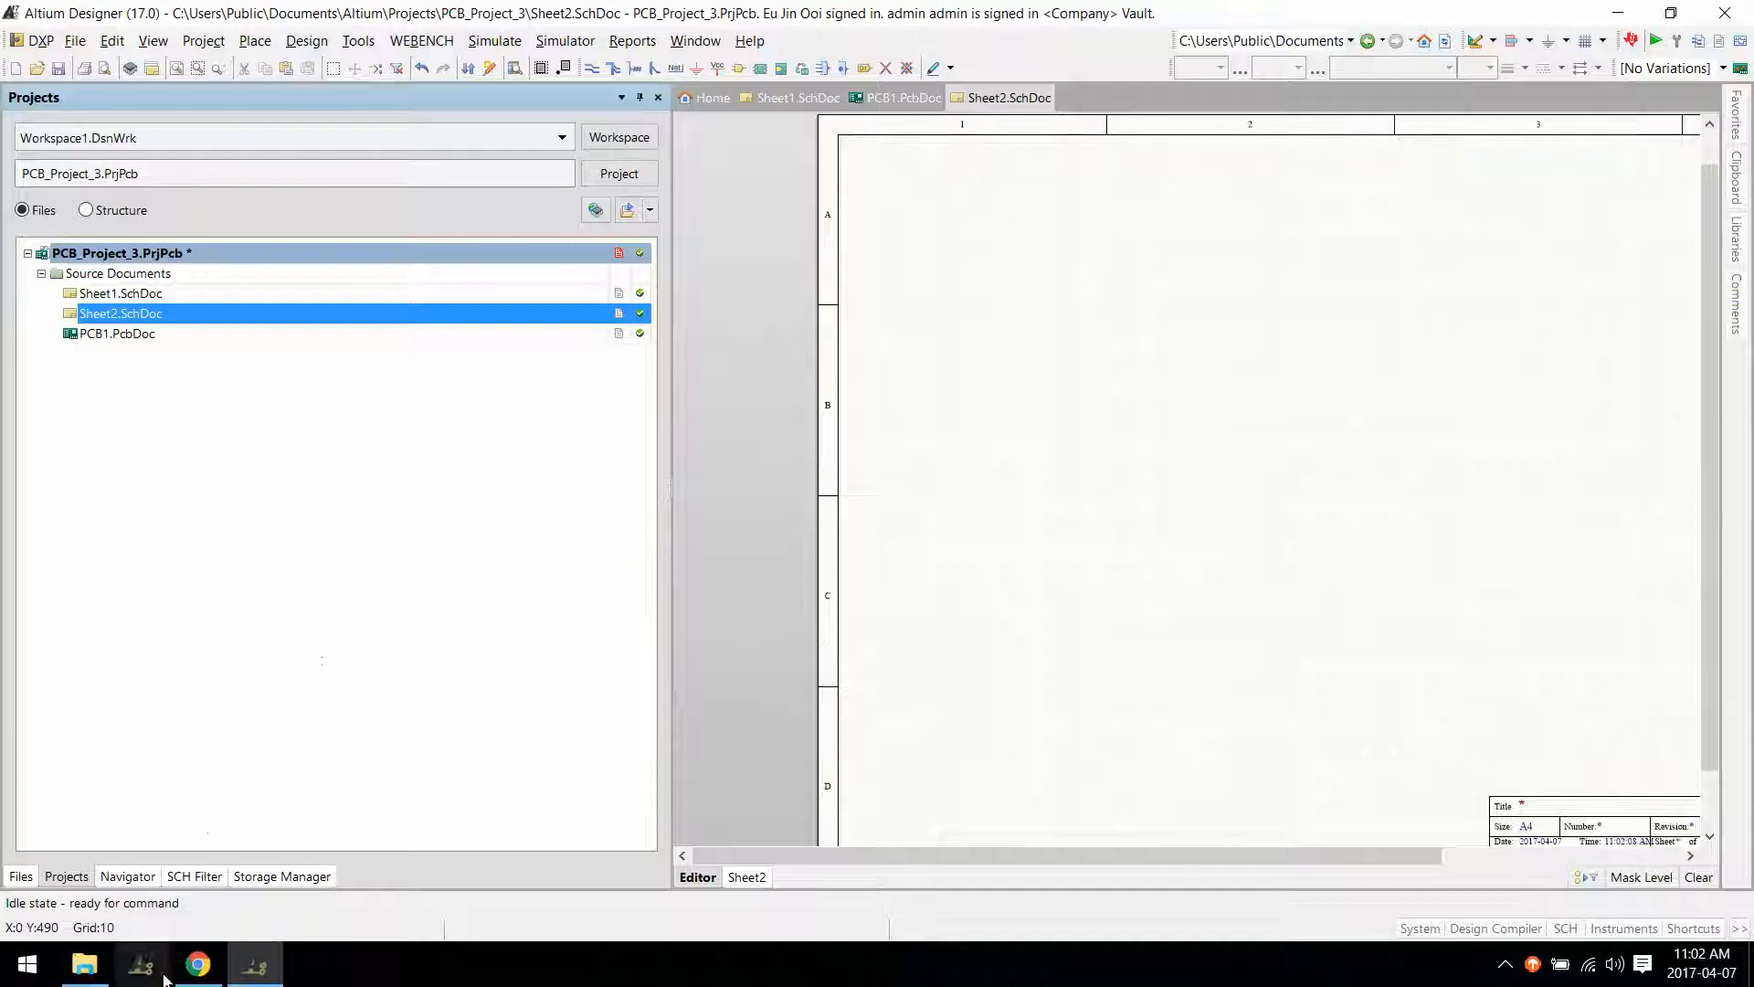
Switch to Chrome, select the address of the vault's version control management page, and return to Altium Designer.
{"action": "left_click", "coordinate": [197, 964]}
{"action": "left_click", "coordinate": [194, 55]}
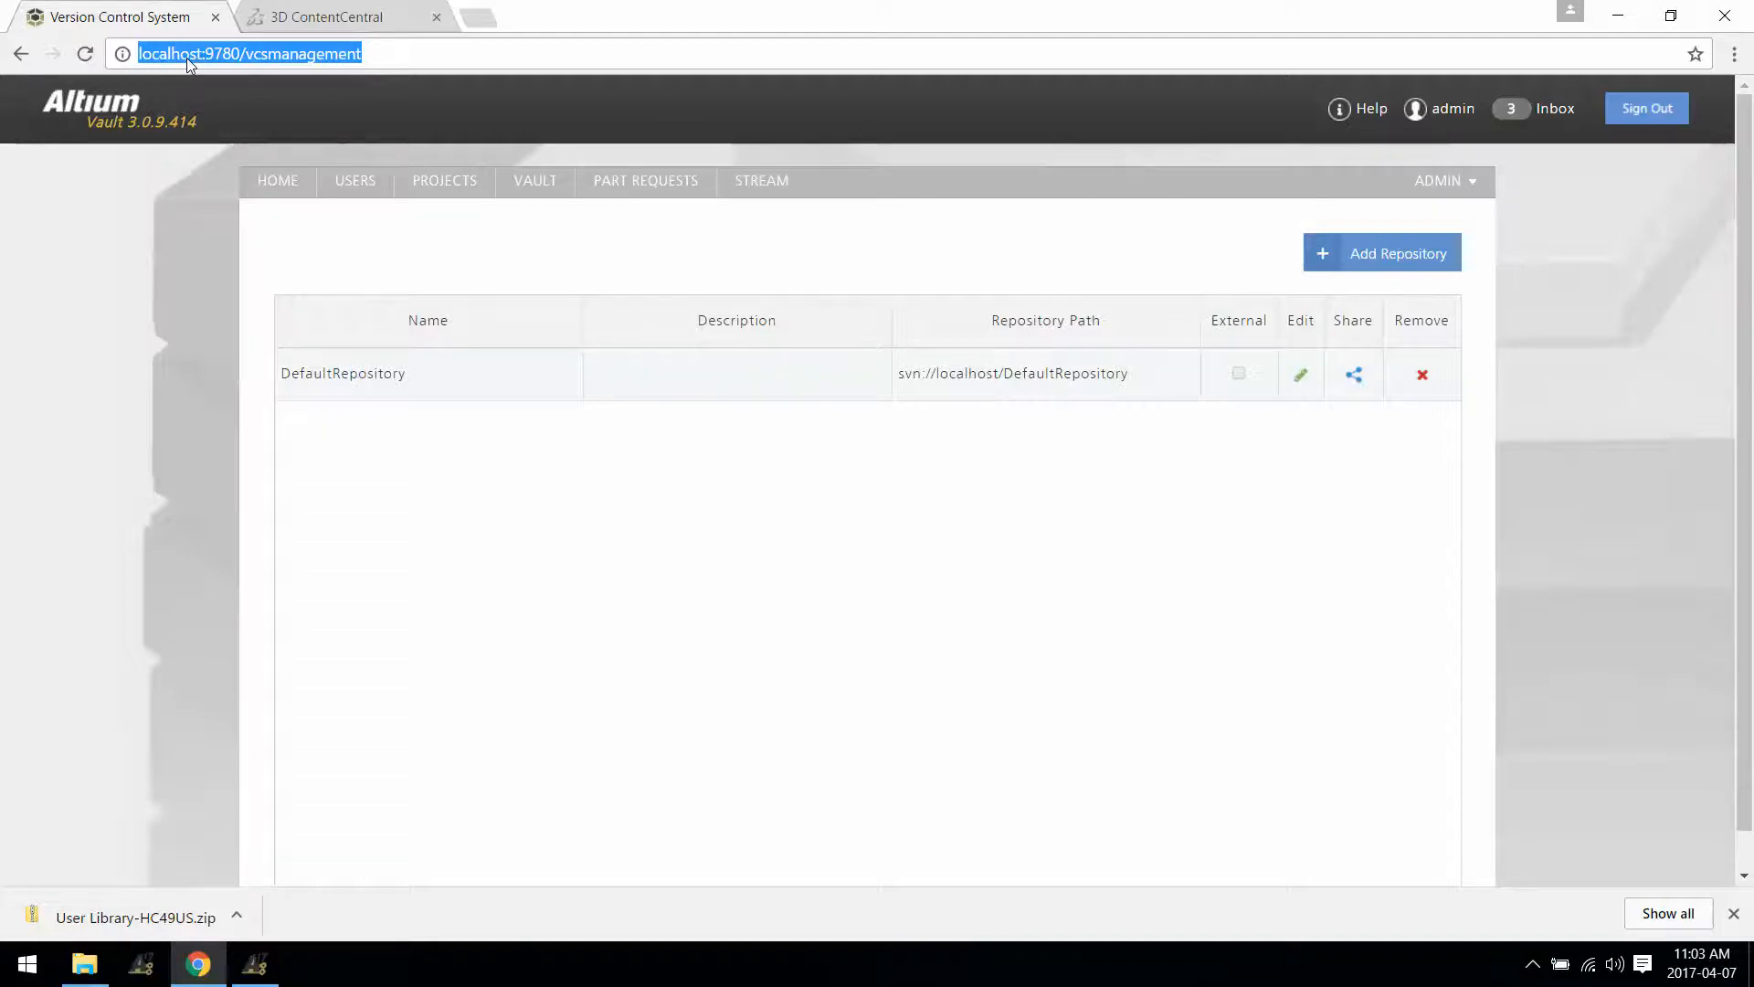
{"action": "left_click", "coordinate": [255, 962]}
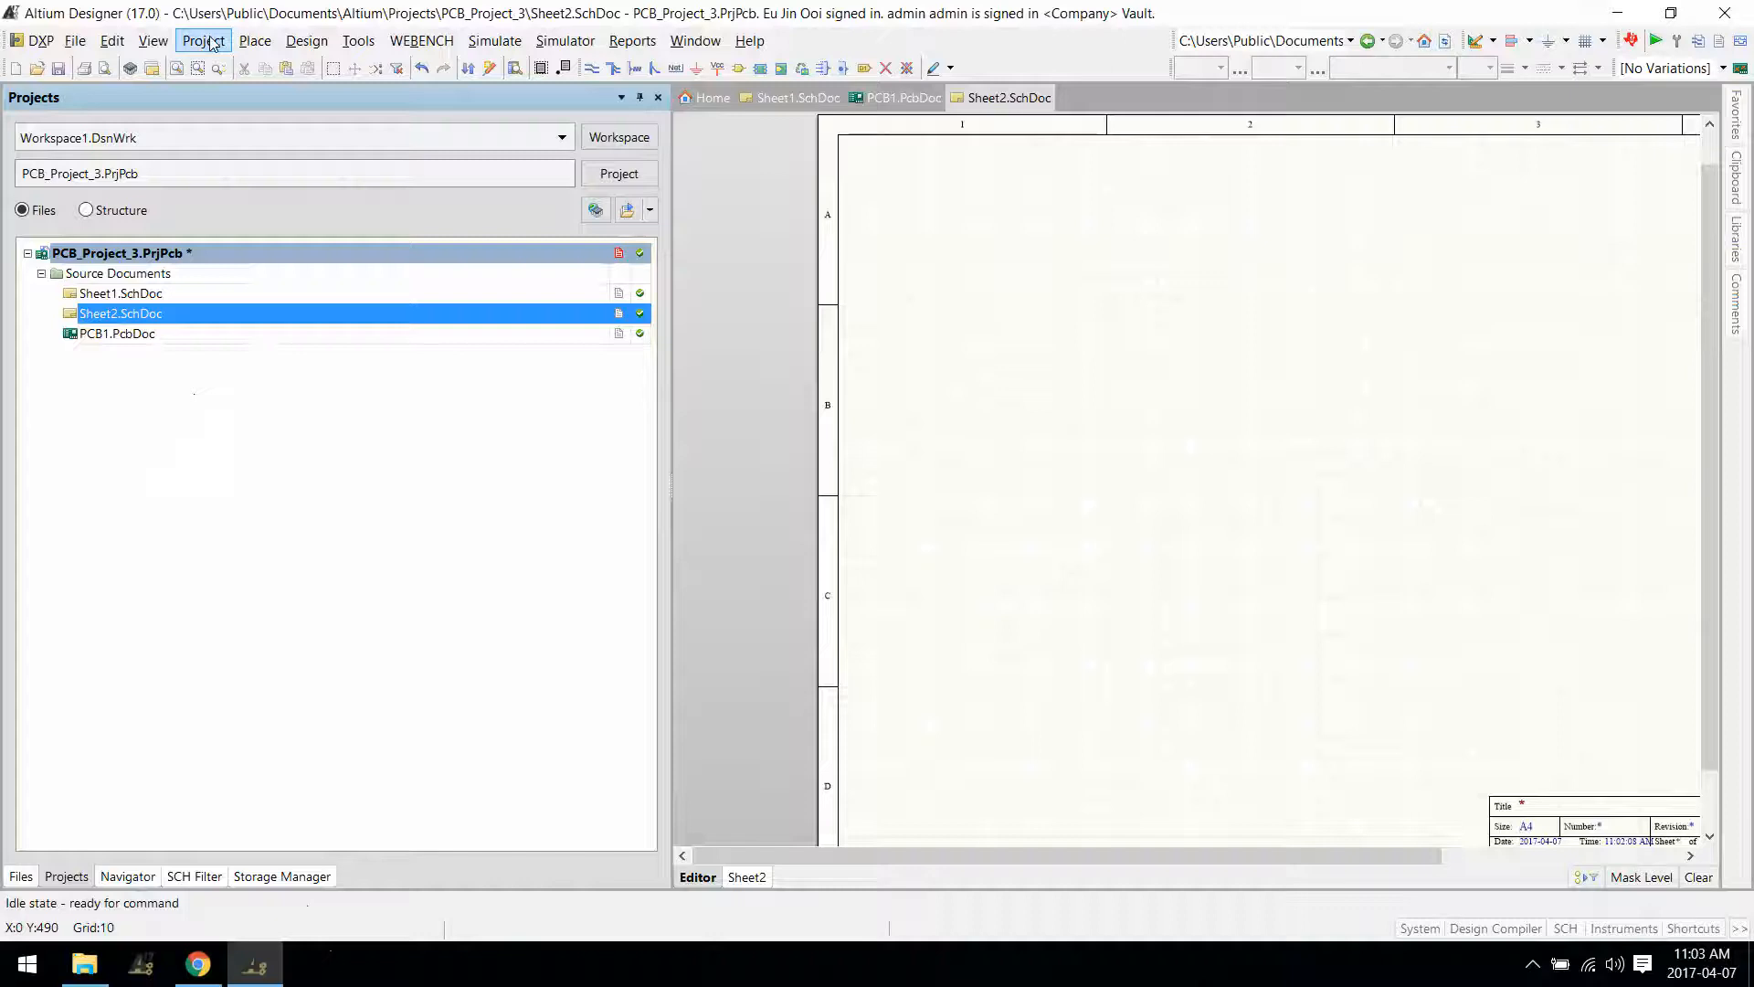
View the list of managed projects available to open, and dismiss it without opening one.
{"action": "left_click", "coordinate": [75, 41]}
{"action": "left_click", "coordinate": [110, 177]}
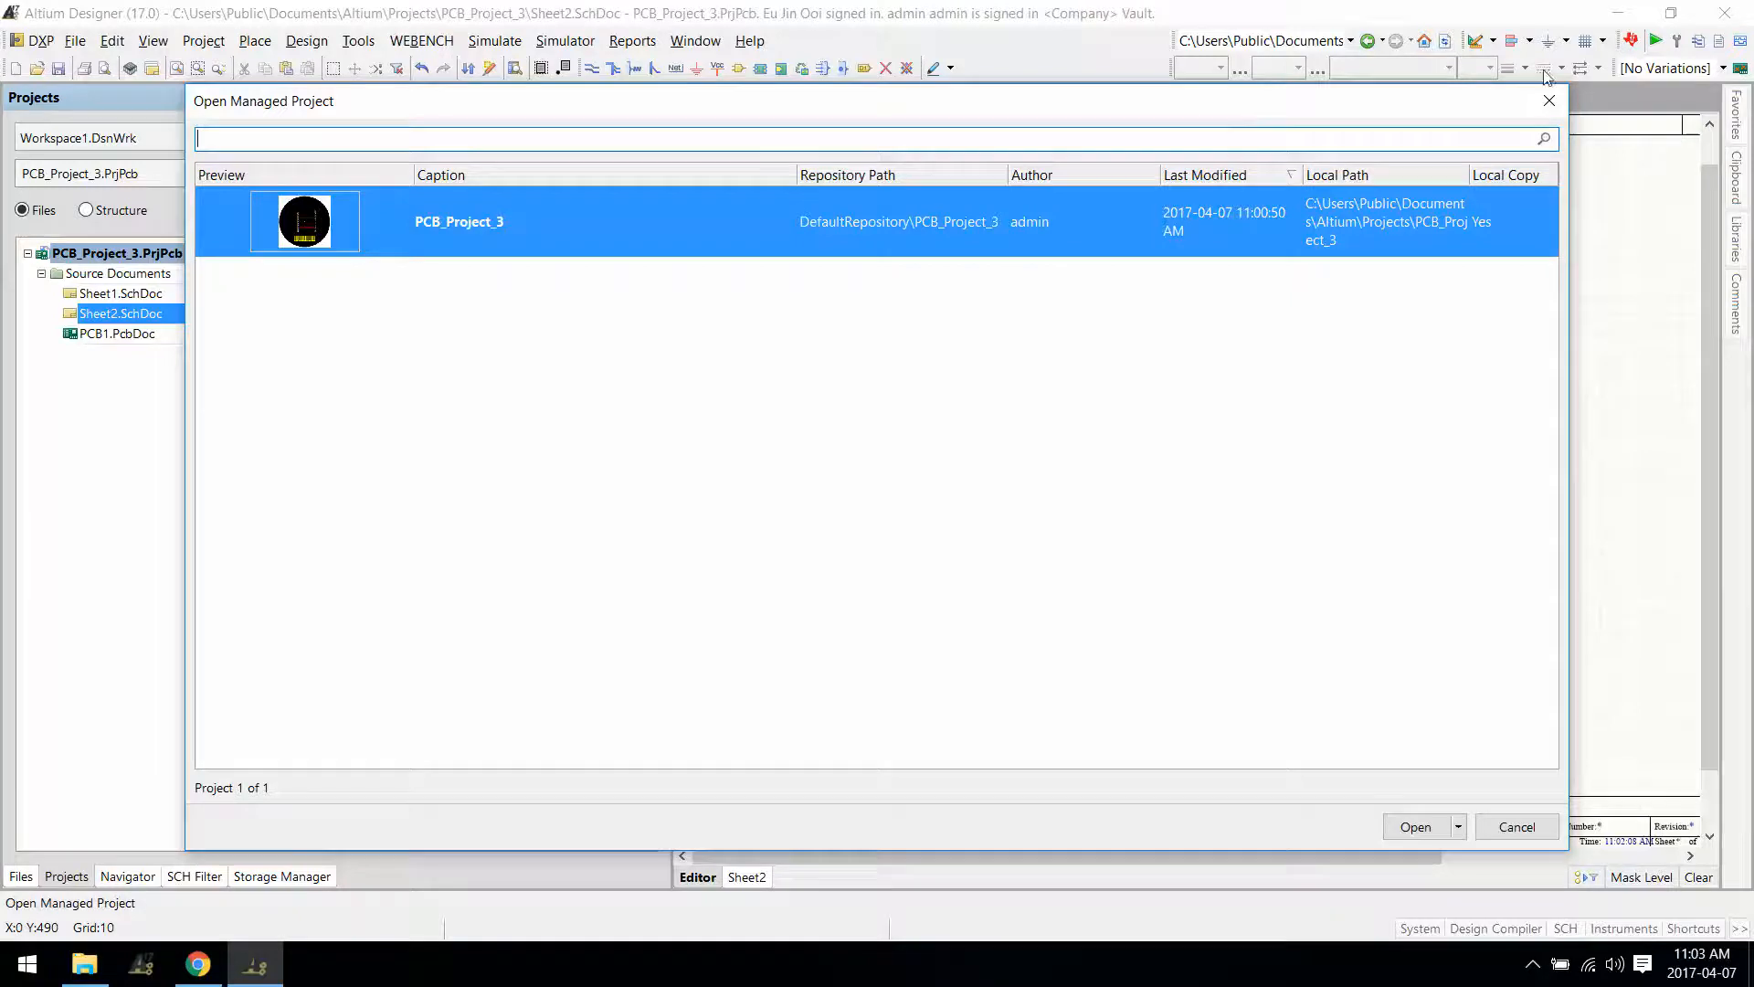
{"action": "left_click", "coordinate": [1550, 100]}
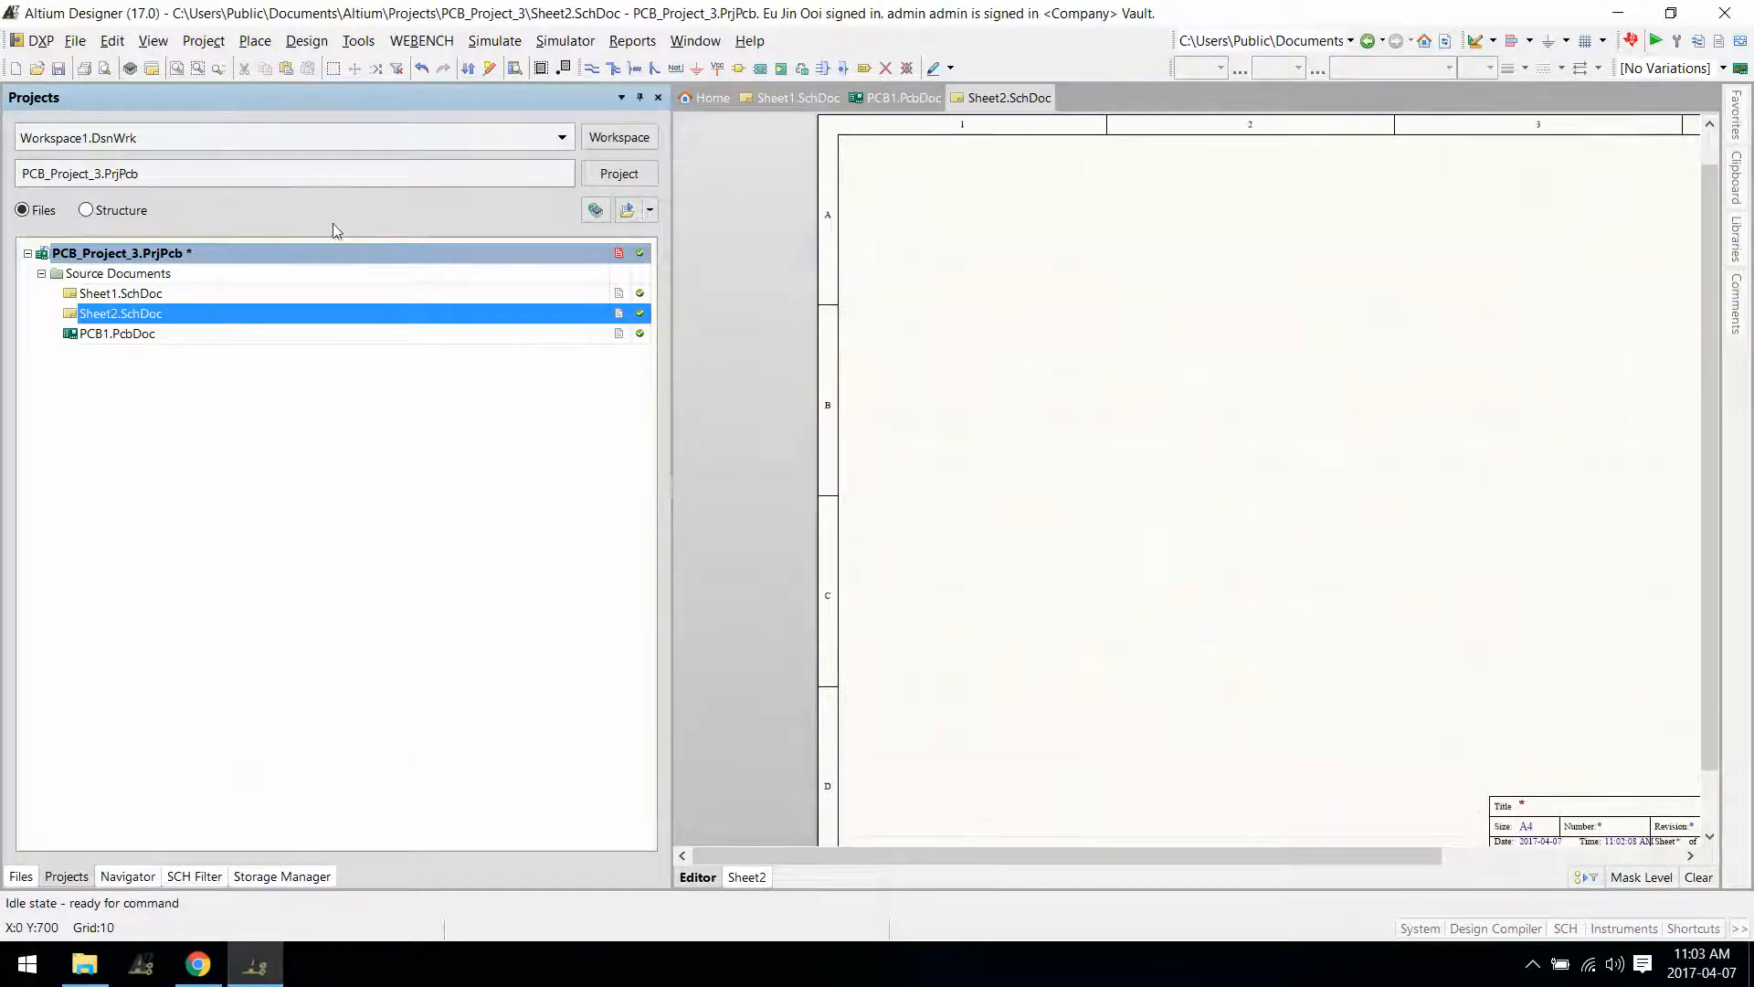
Place the 8MHz crystal ABC1234 (CMP-015-0003-2) from the vault's Crystals & Oscillators folder on Sheet2.SchDoc.
{"action": "left_click", "coordinate": [37, 41]}
{"action": "left_click", "coordinate": [133, 240]}
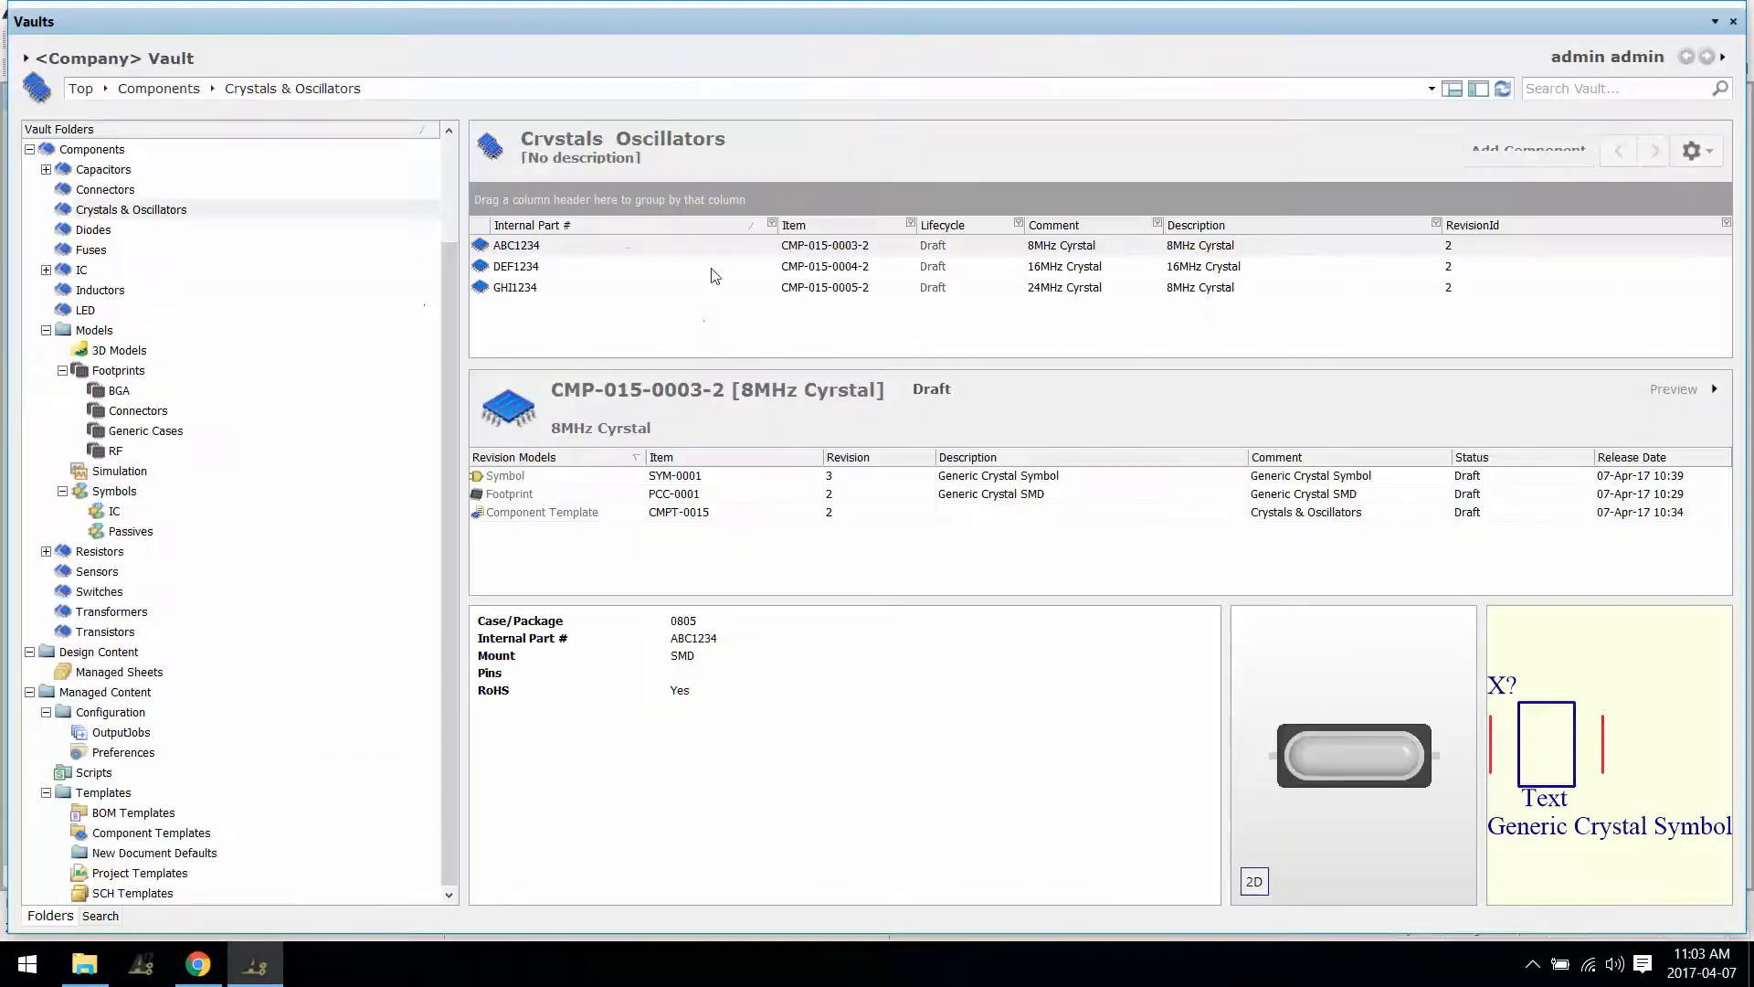
{"action": "right_click", "coordinate": [546, 246]}
{"action": "left_click", "coordinate": [546, 249]}
{"action": "right_click", "coordinate": [546, 248]}
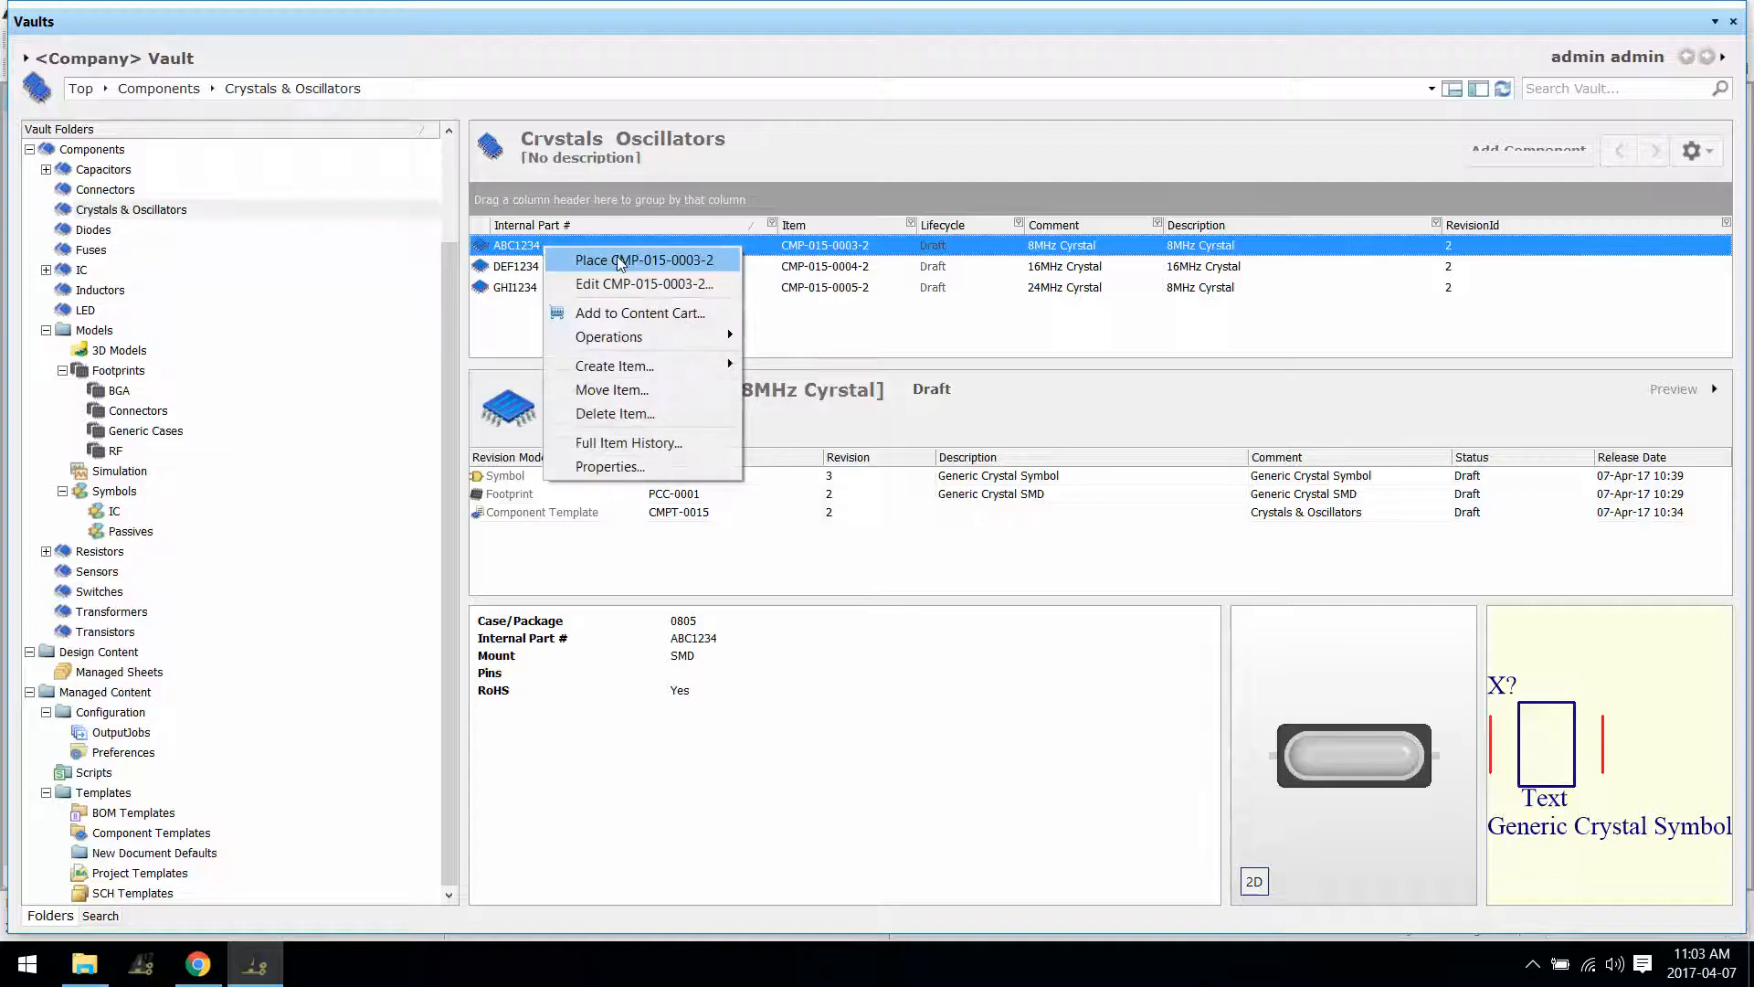
{"action": "left_click", "coordinate": [620, 261]}
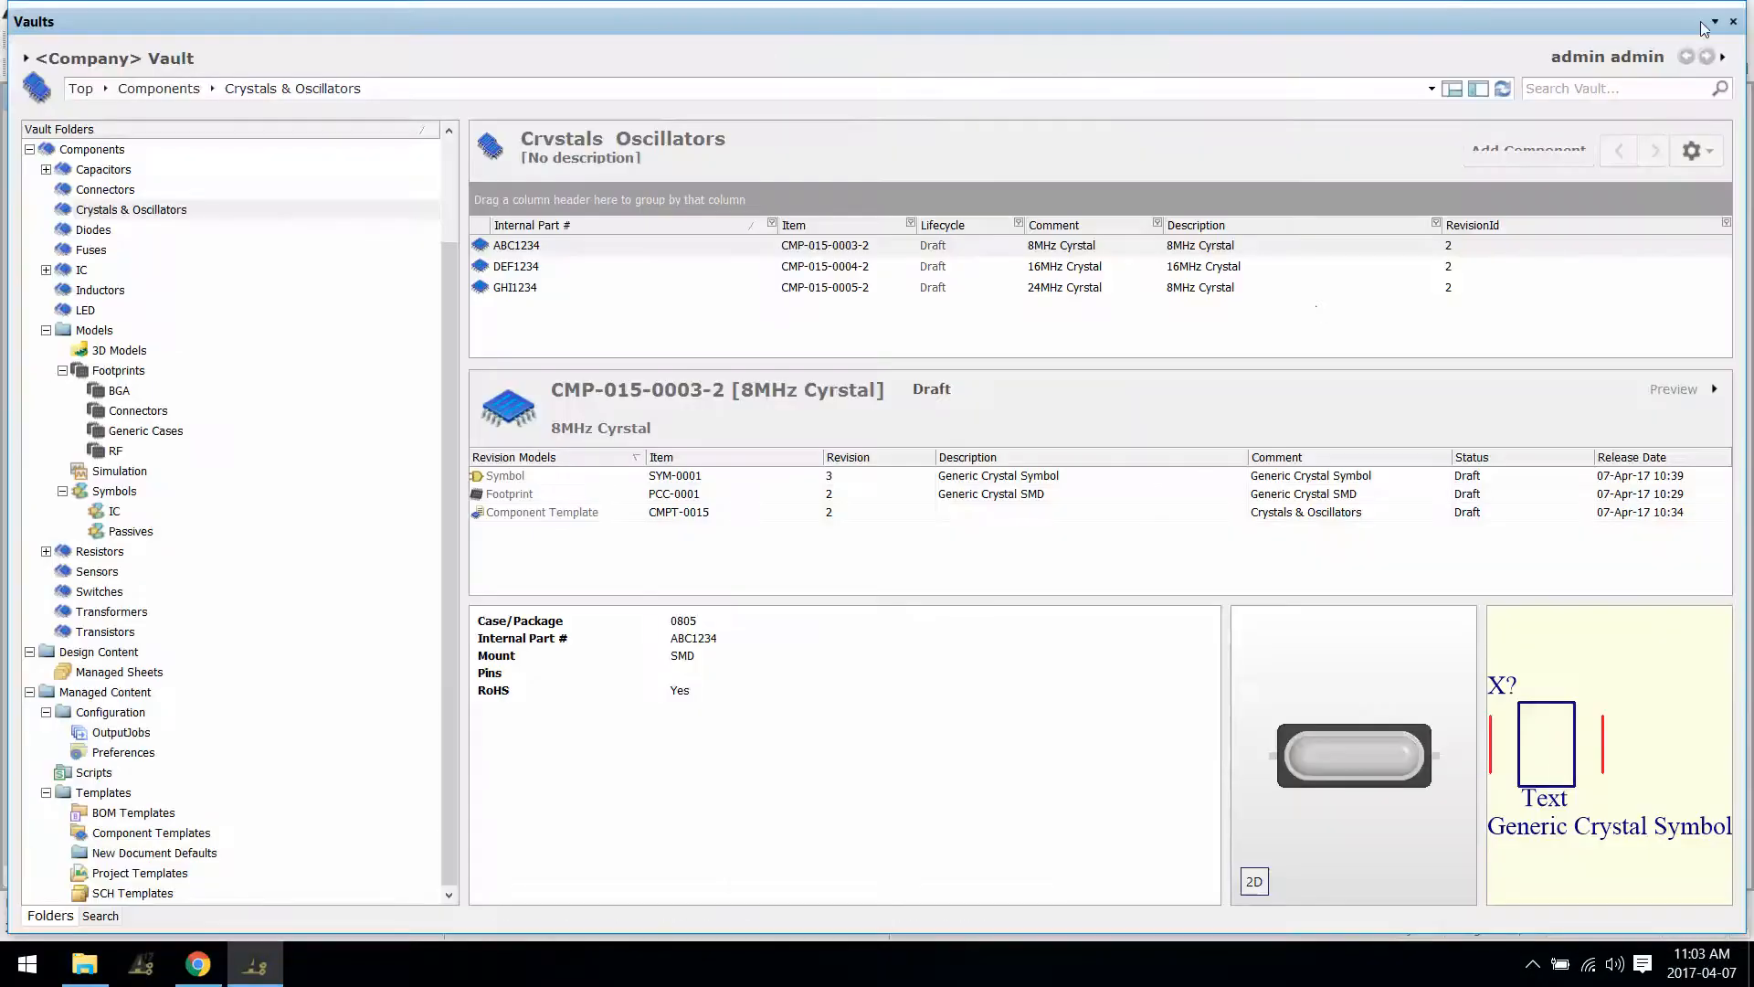
{"action": "left_click", "coordinate": [1732, 22]}
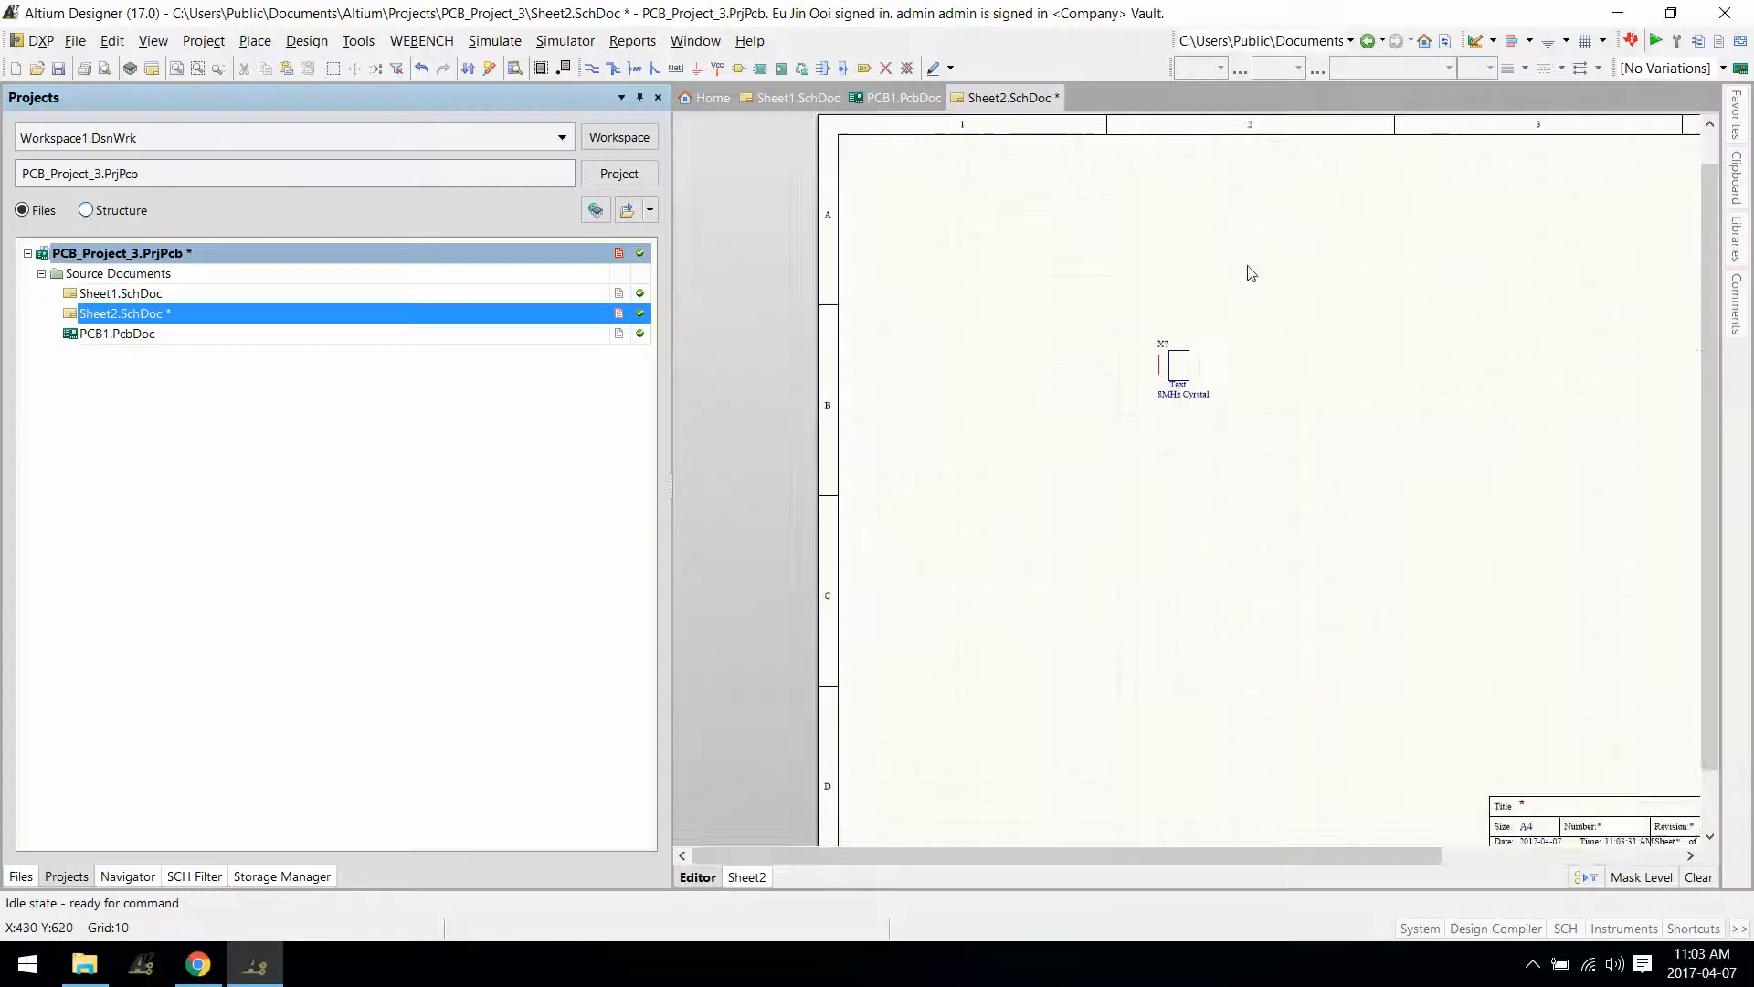
{"action": "right_click_drag", "start_coordinate": [1216, 324], "coordinate": [954, 369]}
Save the managed project, committing PCB_Project_3.PrjPcb and Sheet2.SchDoc to version control, and close the project.
{"action": "right_click", "coordinate": [99, 264]}
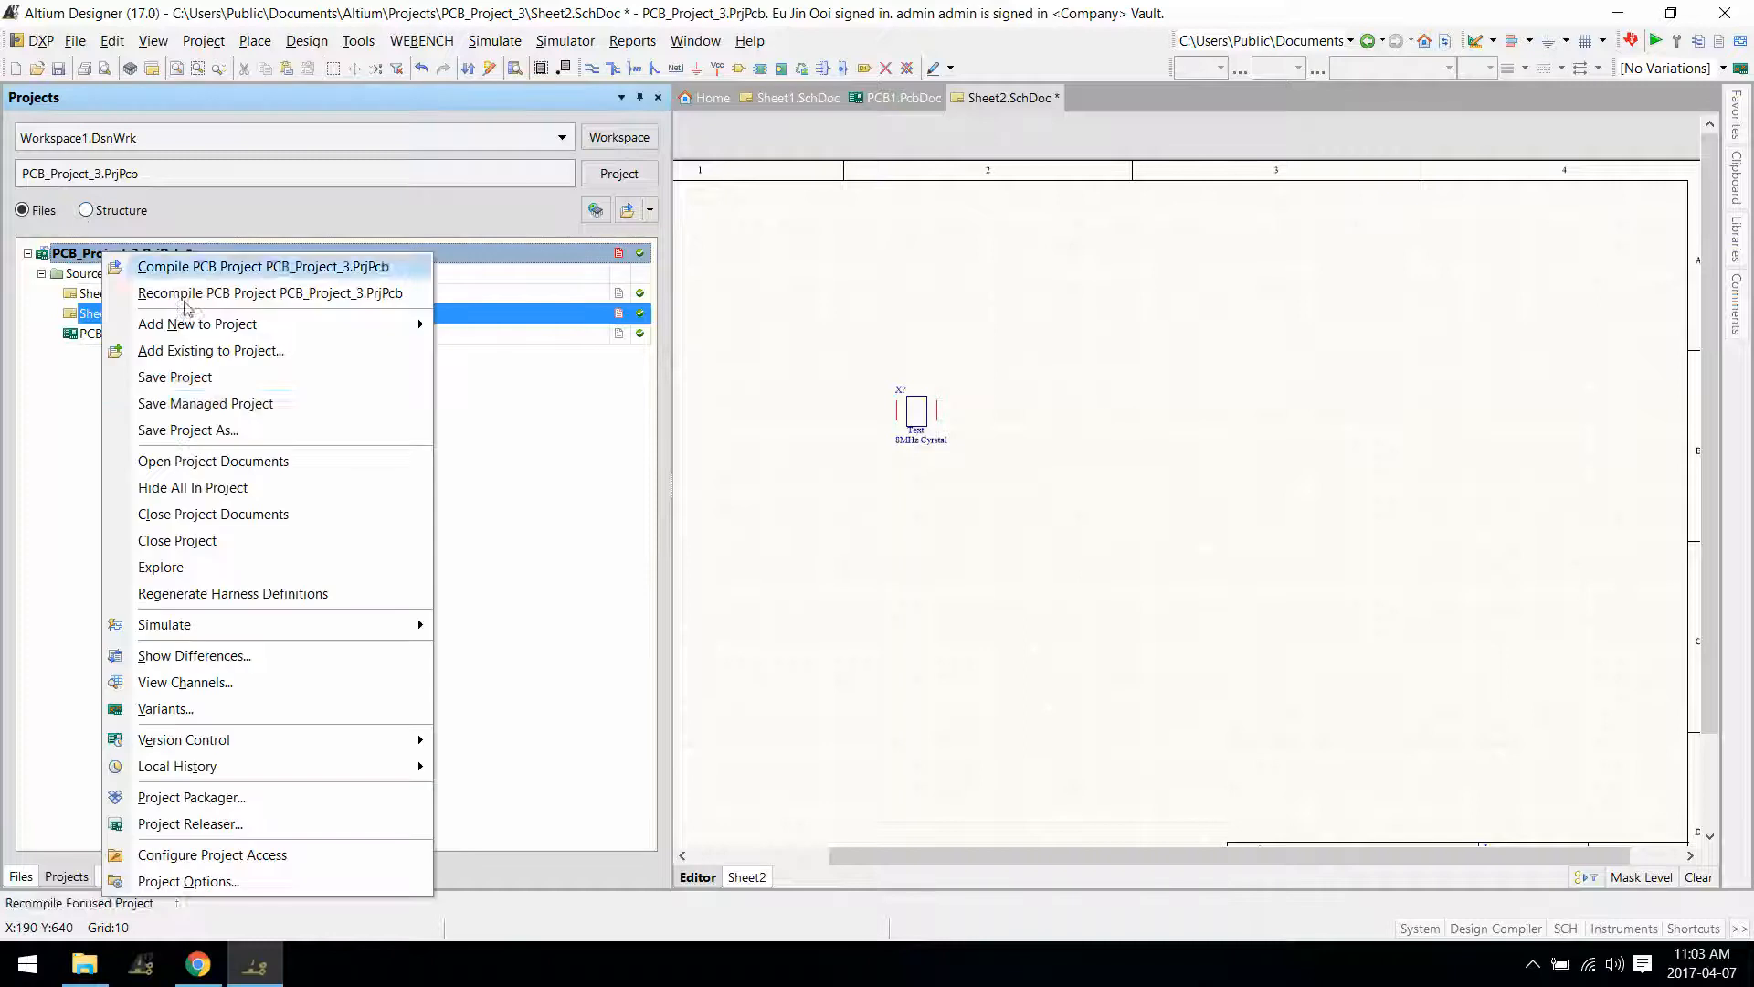
{"action": "left_click", "coordinate": [238, 400]}
{"action": "left_click", "coordinate": [916, 519]}
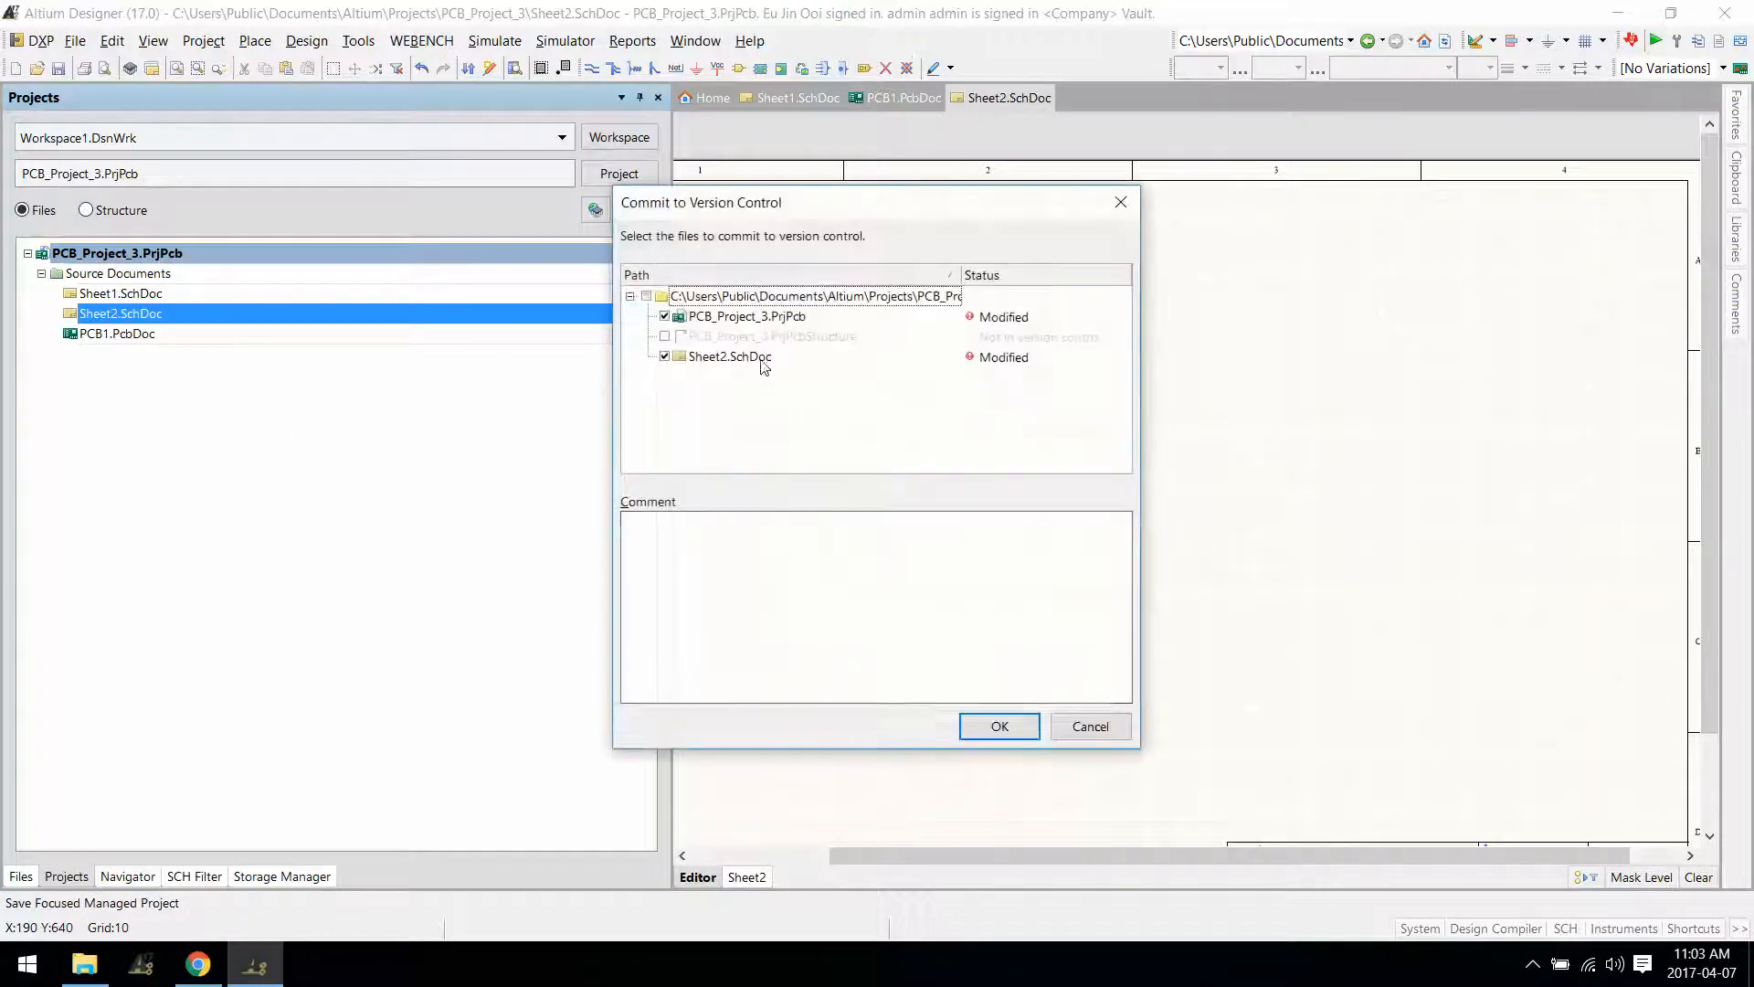
{"action": "left_click", "coordinate": [1001, 719]}
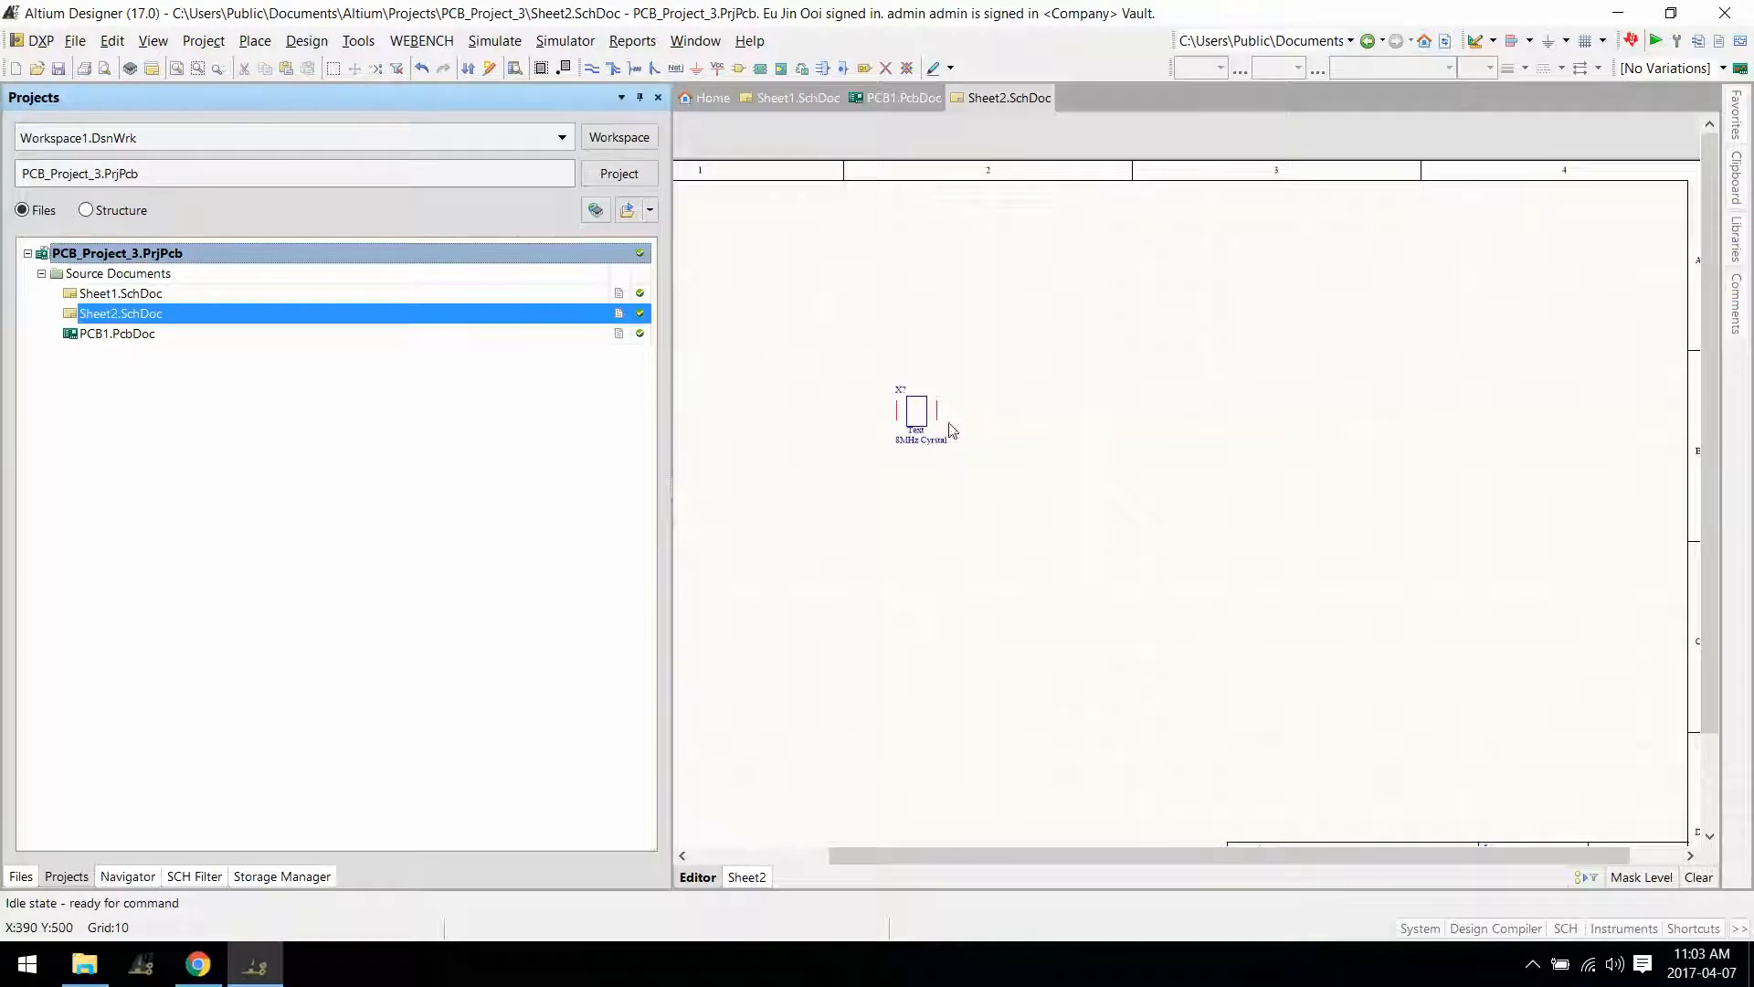
{"action": "right_click", "coordinate": [137, 252]}
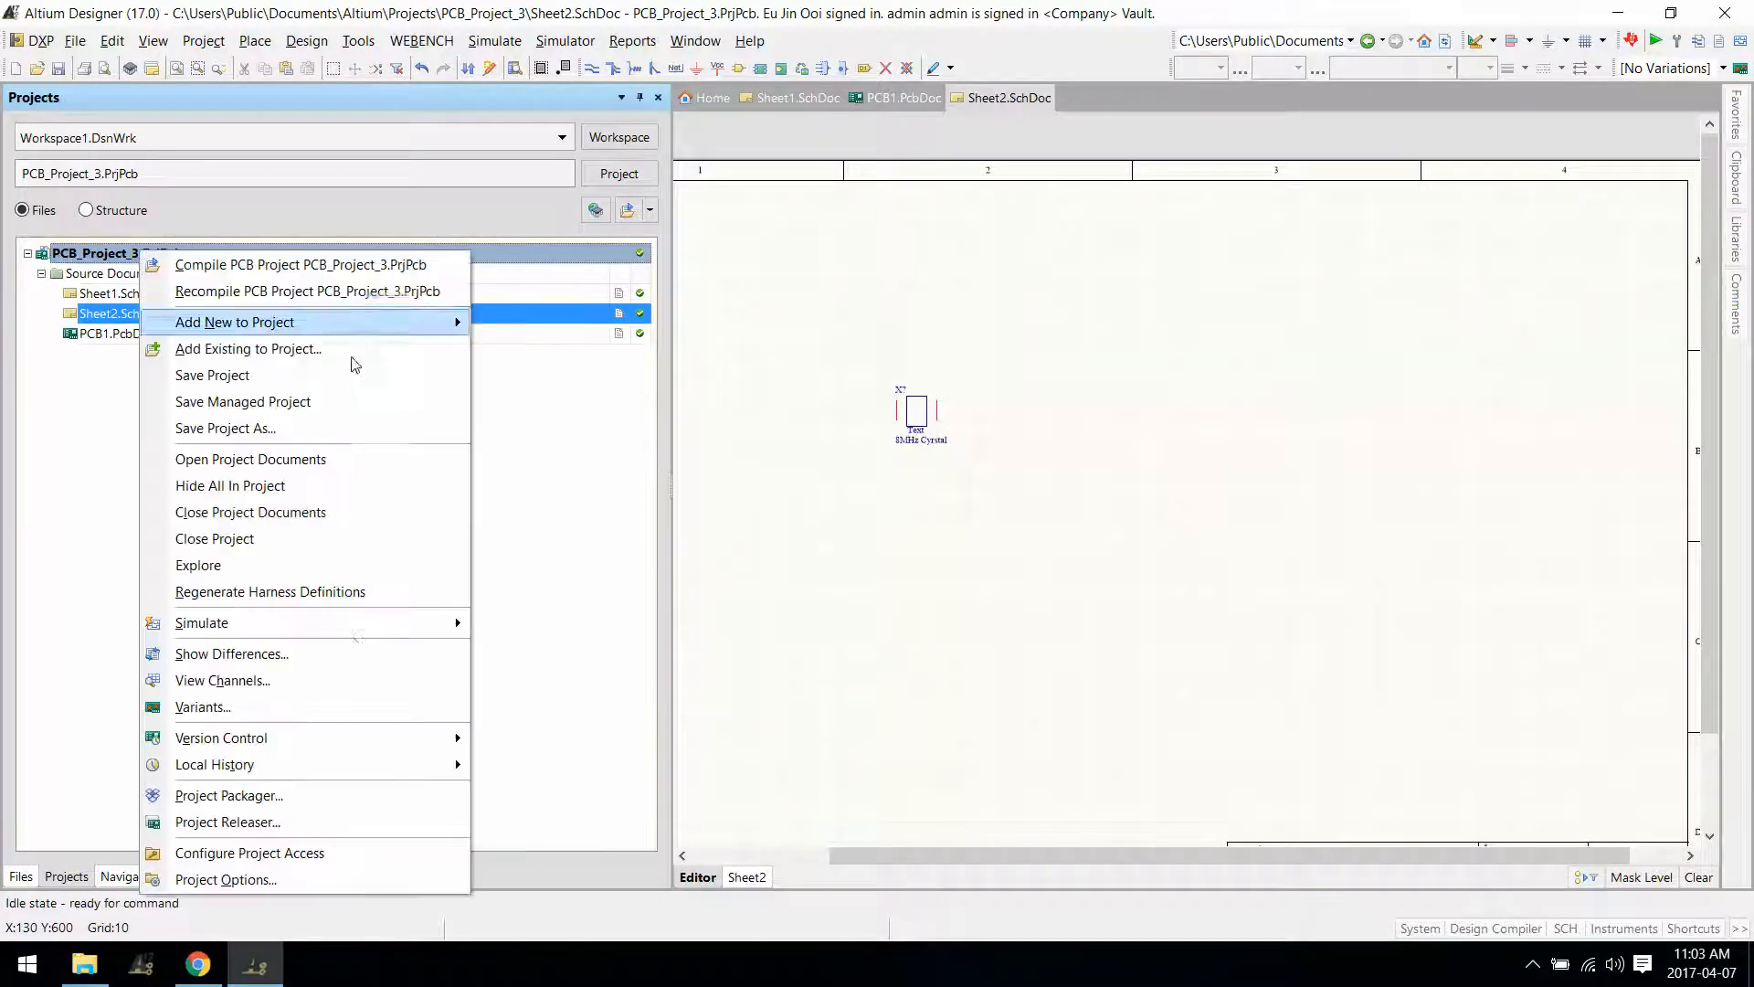
{"action": "left_click", "coordinate": [307, 540]}
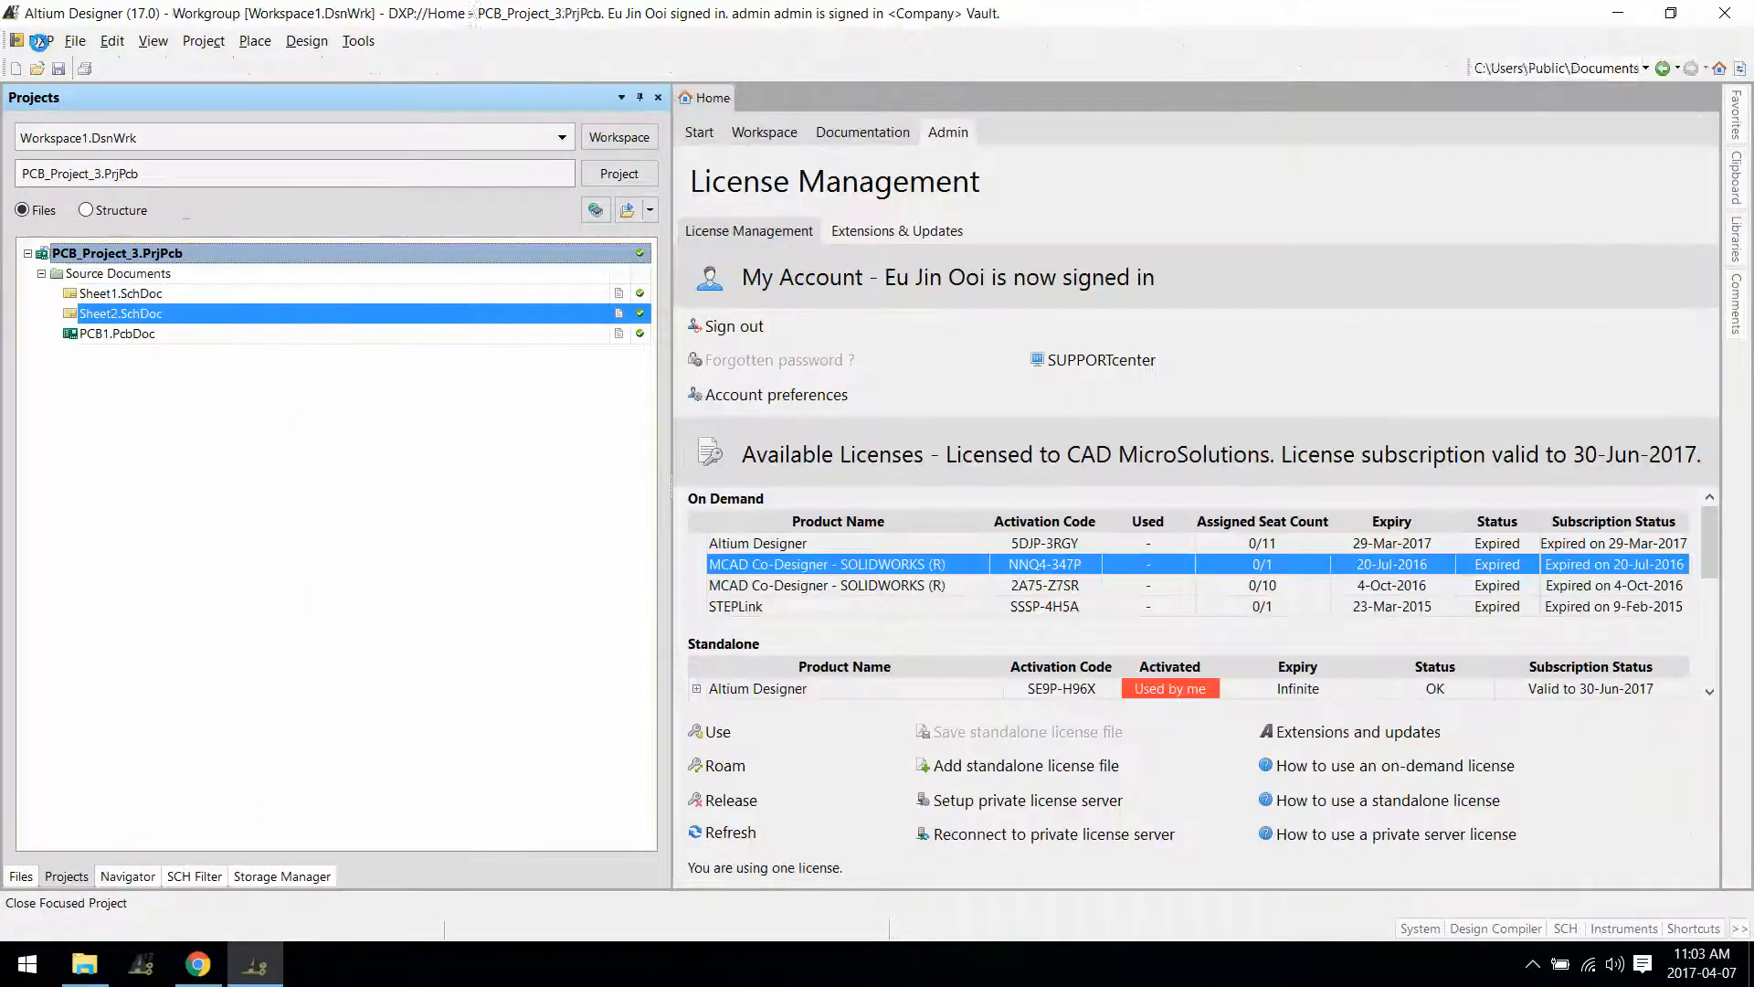
Examine in the vault where the 8MHz crystal CMP-015-0003-2 is used, refreshing the vault contents.
{"action": "left_click", "coordinate": [36, 40]}
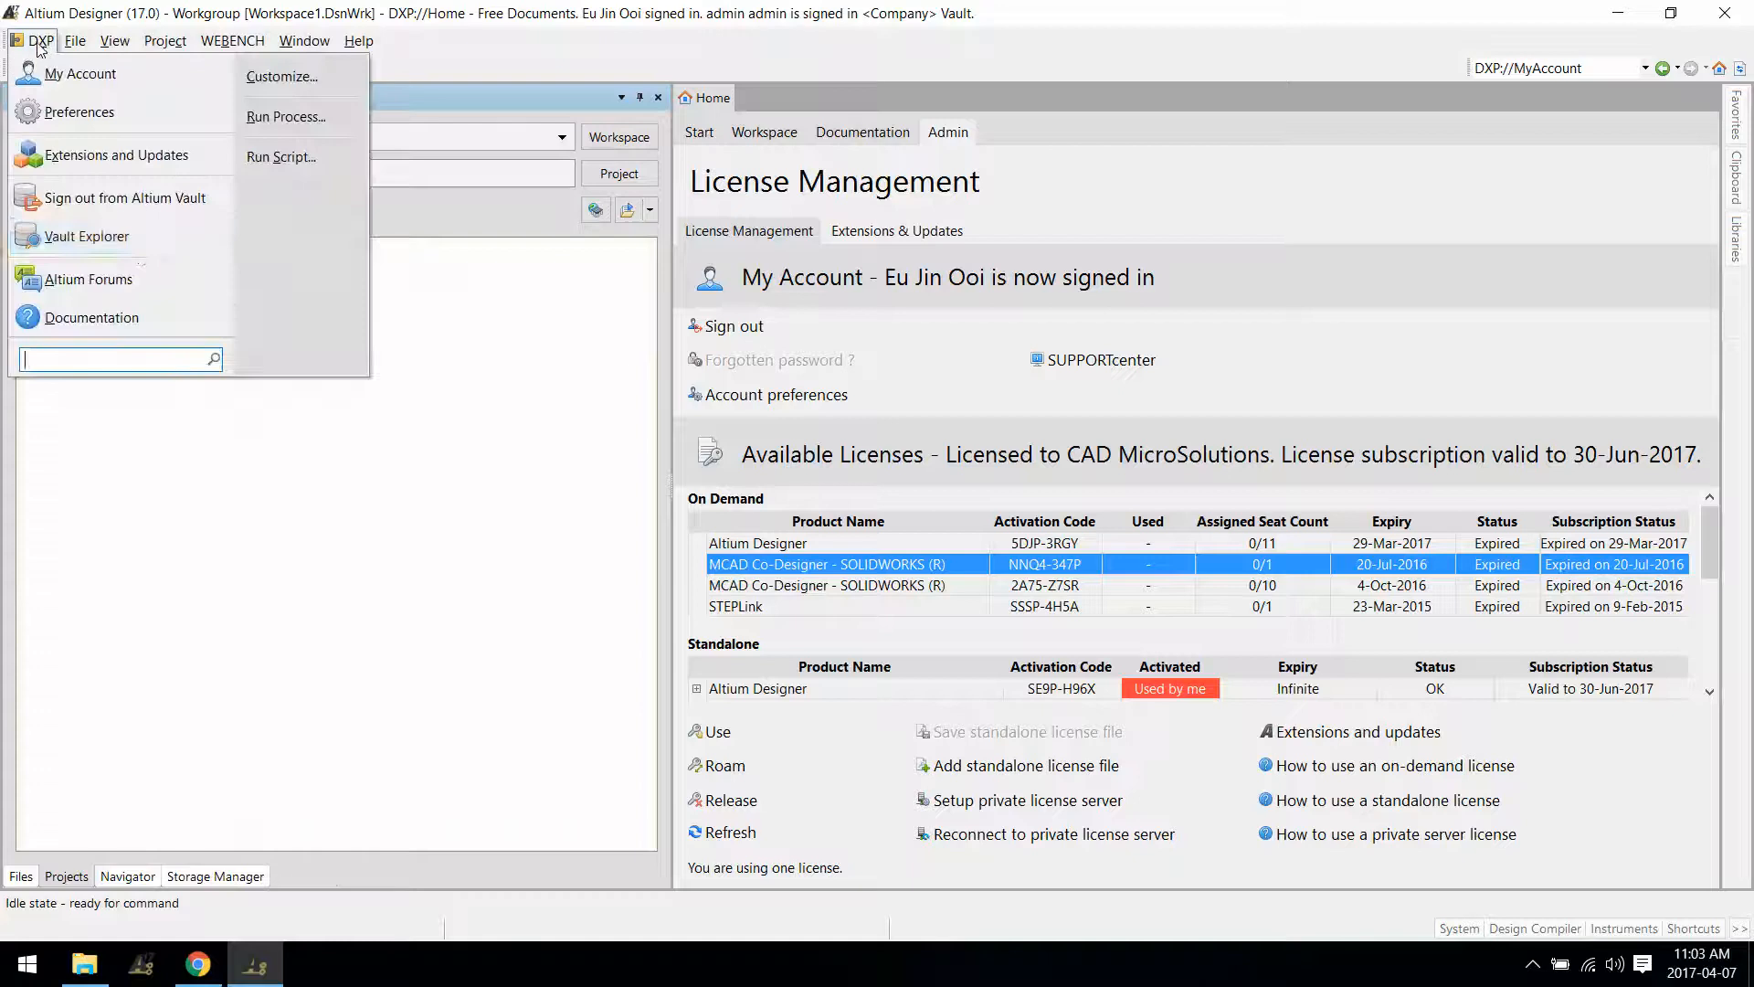
{"action": "left_click", "coordinate": [139, 249]}
{"action": "left_click", "coordinate": [1031, 248]}
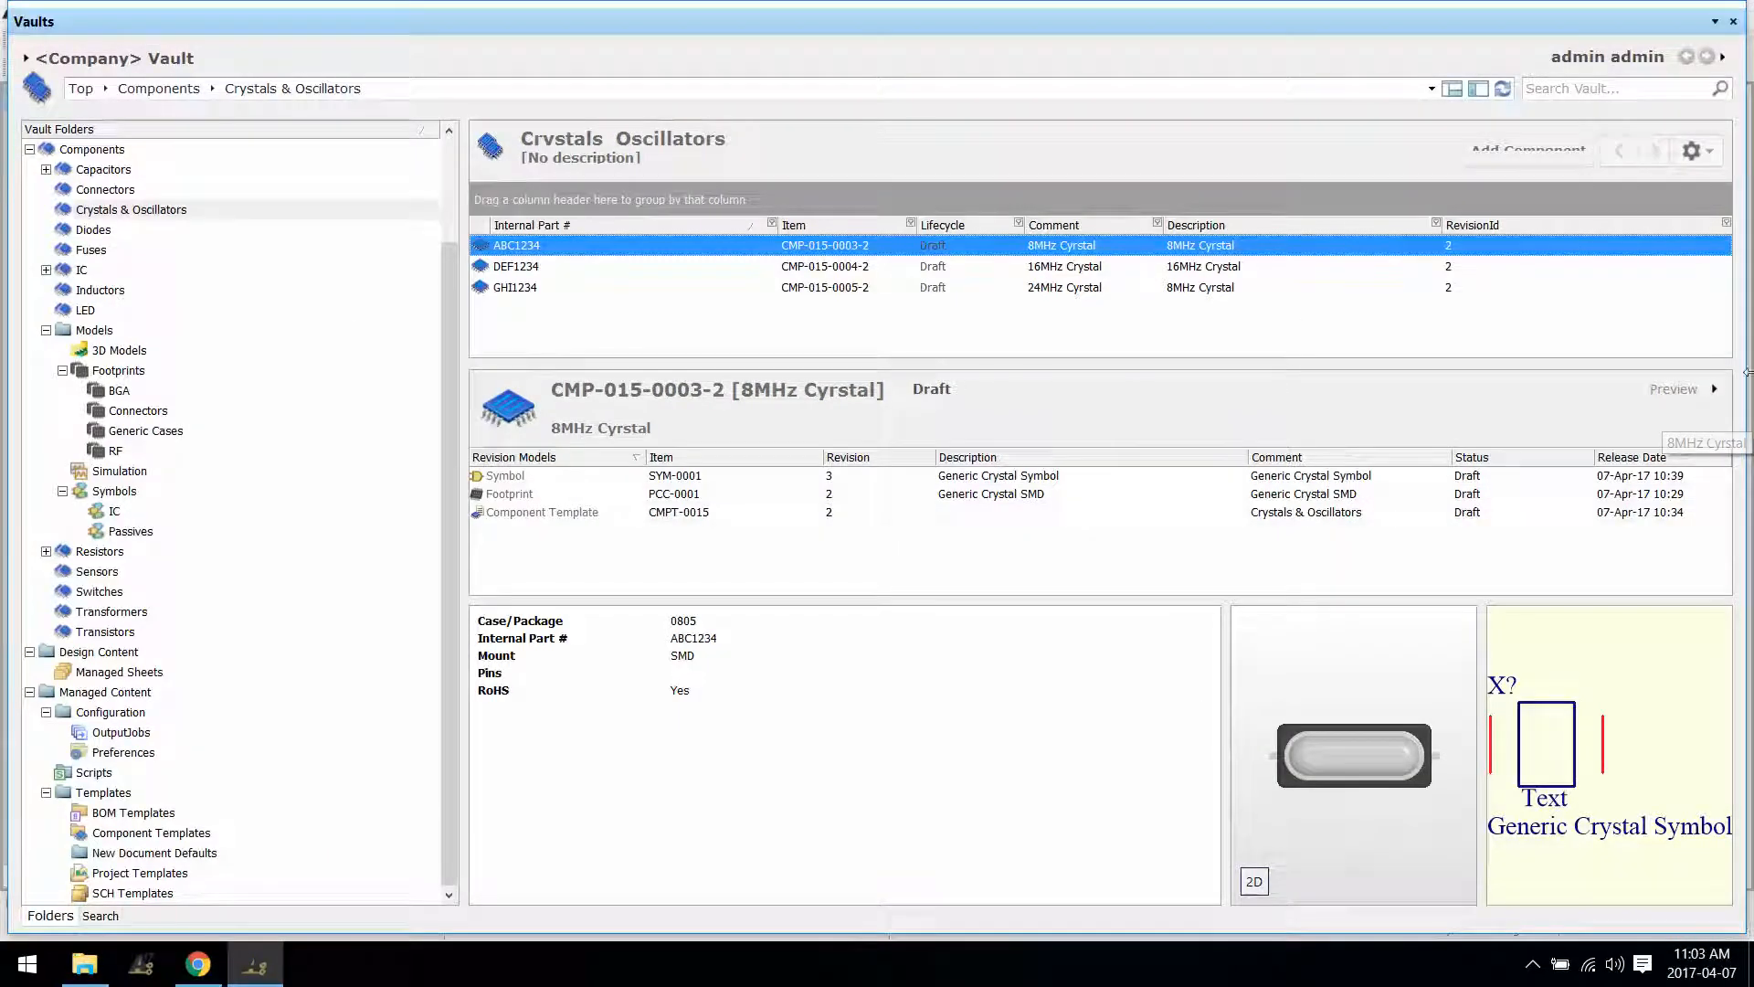
{"action": "left_click", "coordinate": [1677, 390]}
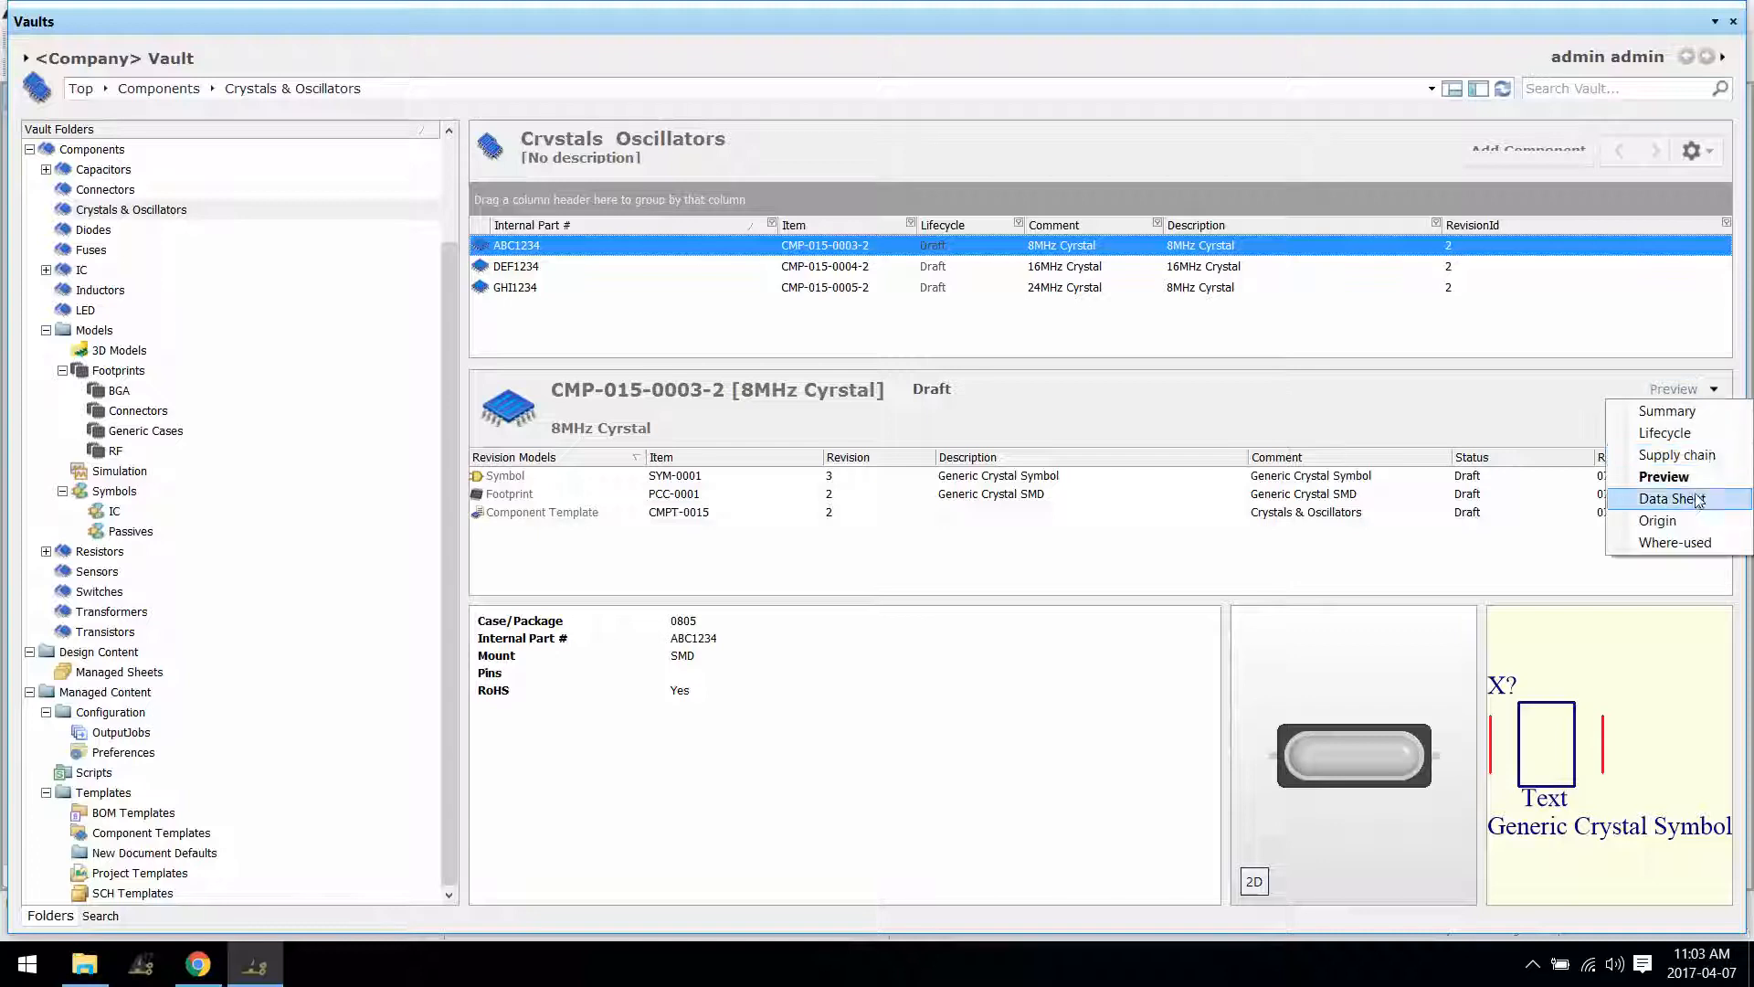
{"action": "left_click", "coordinate": [1676, 542]}
{"action": "left_click", "coordinate": [1504, 87]}
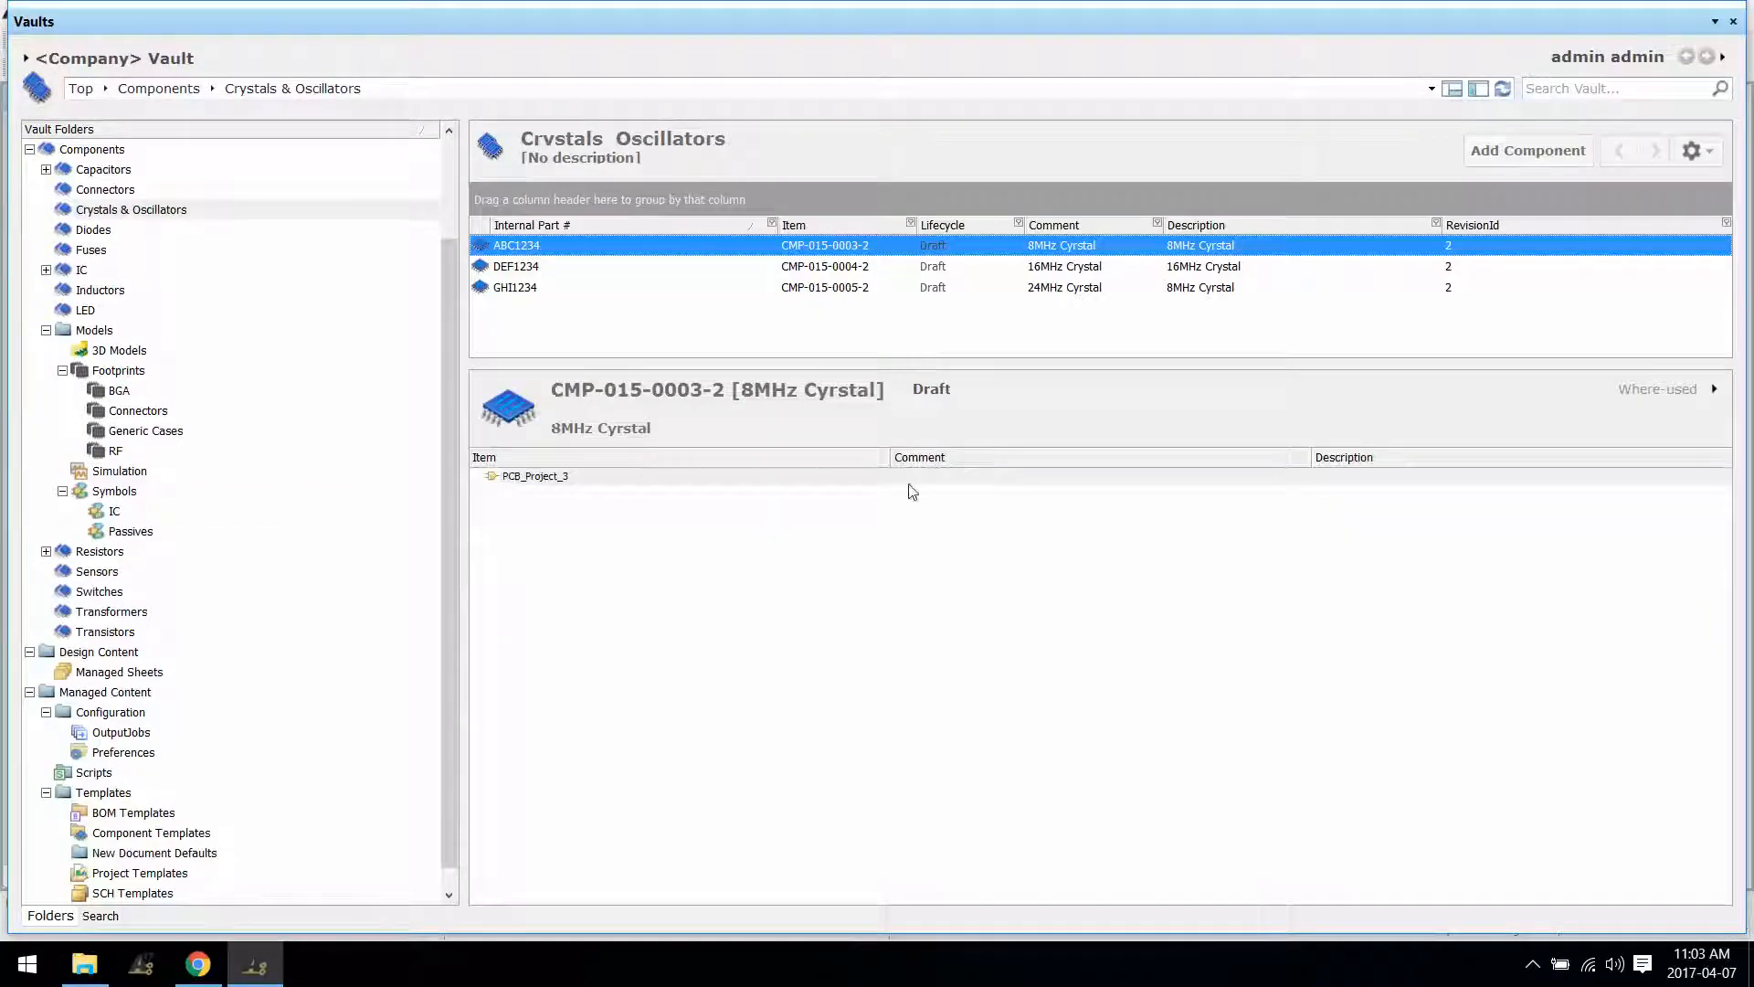
{"action": "left_click", "coordinate": [909, 482]}
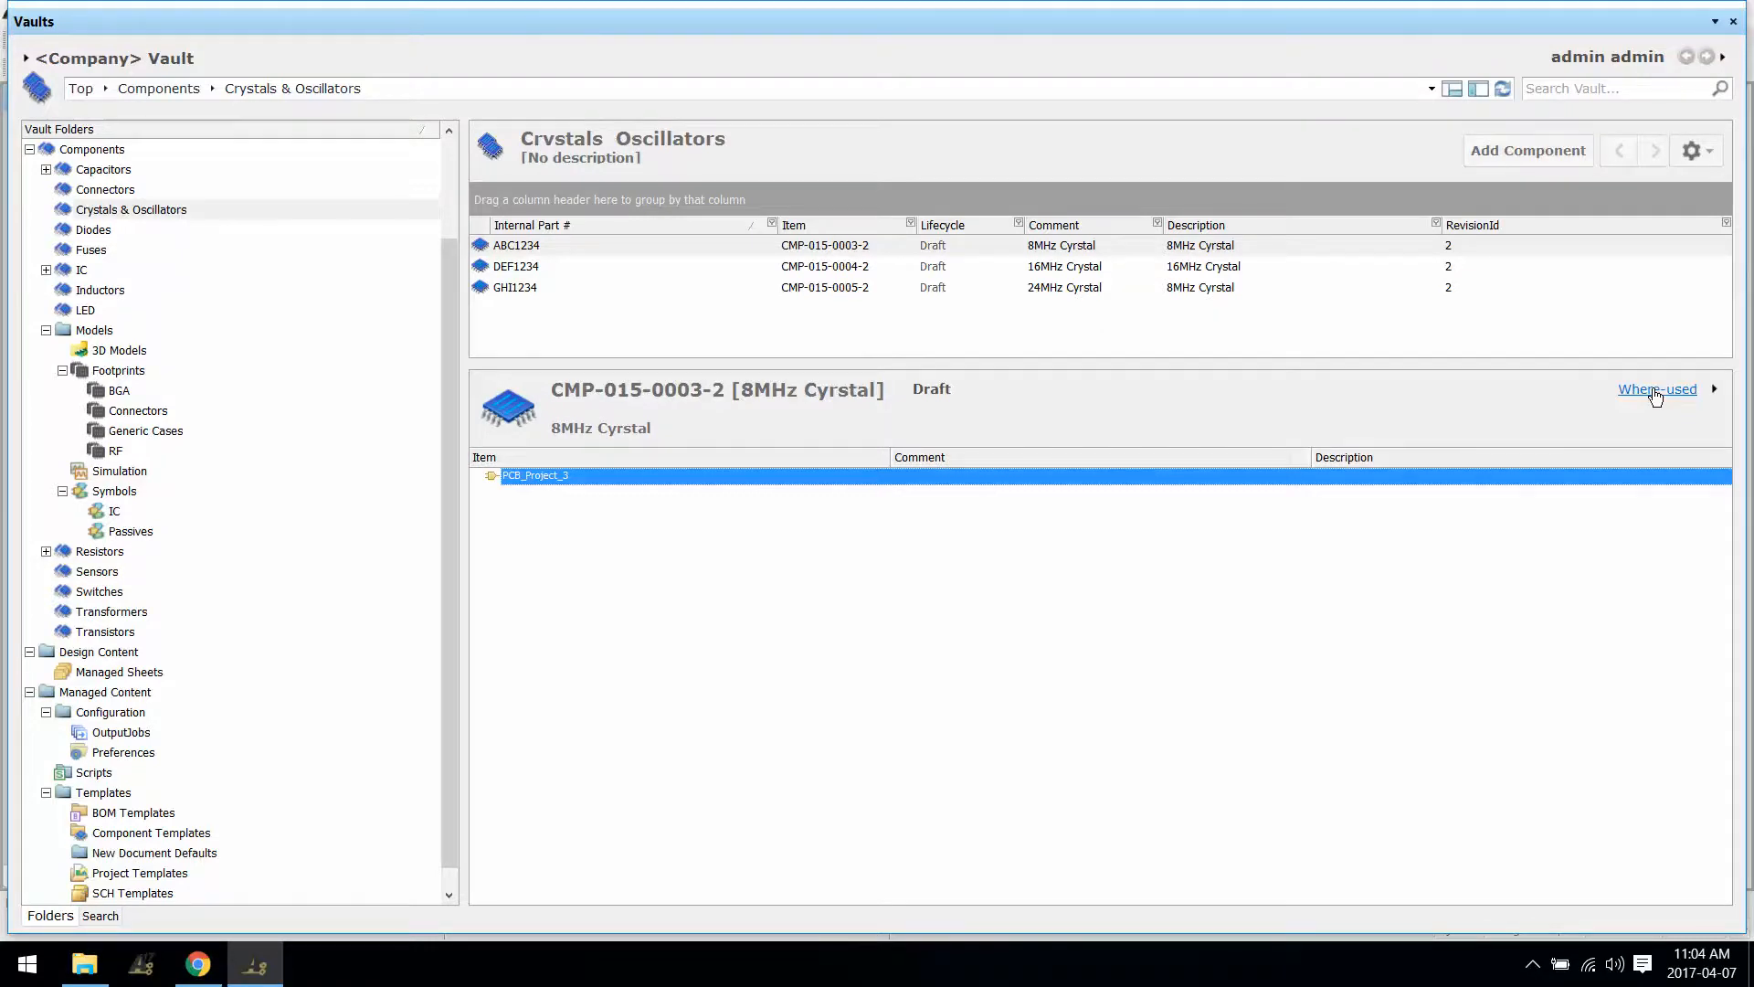
Close the vault explorer and narrow the Projects panel to about half its width.
{"action": "left_click", "coordinate": [1734, 22]}
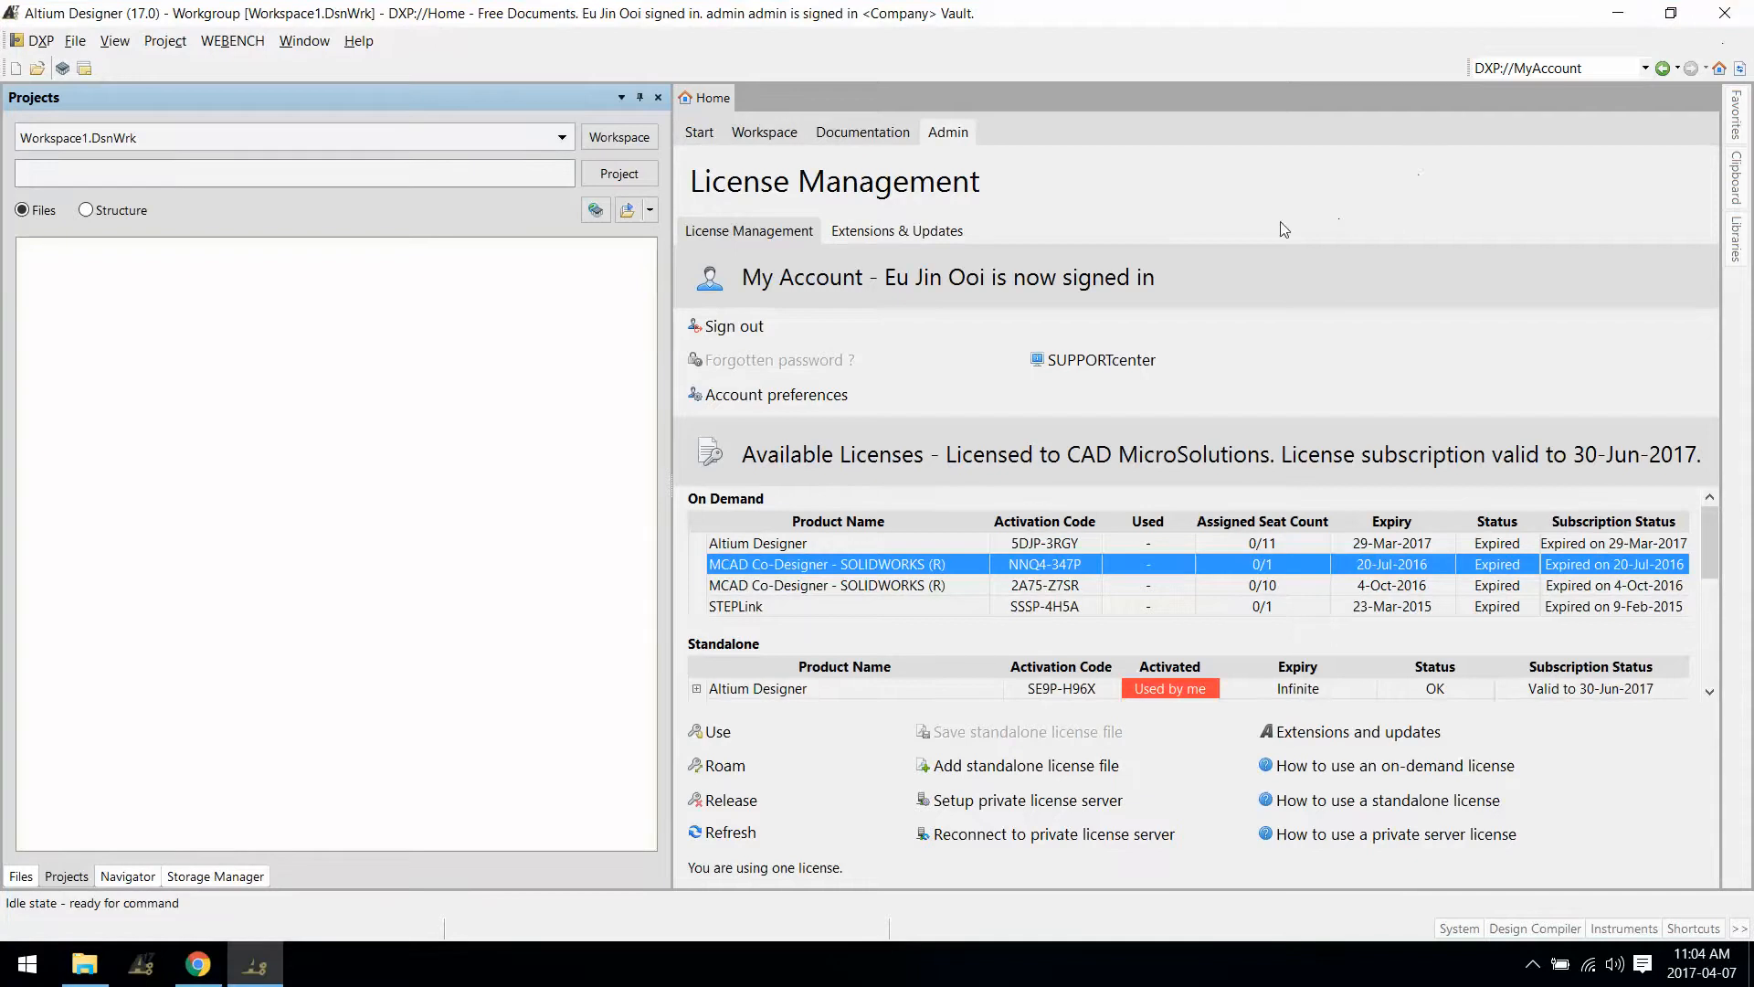
{"action": "left_click_drag", "start_coordinate": [670, 256], "coordinate": [347, 266]}
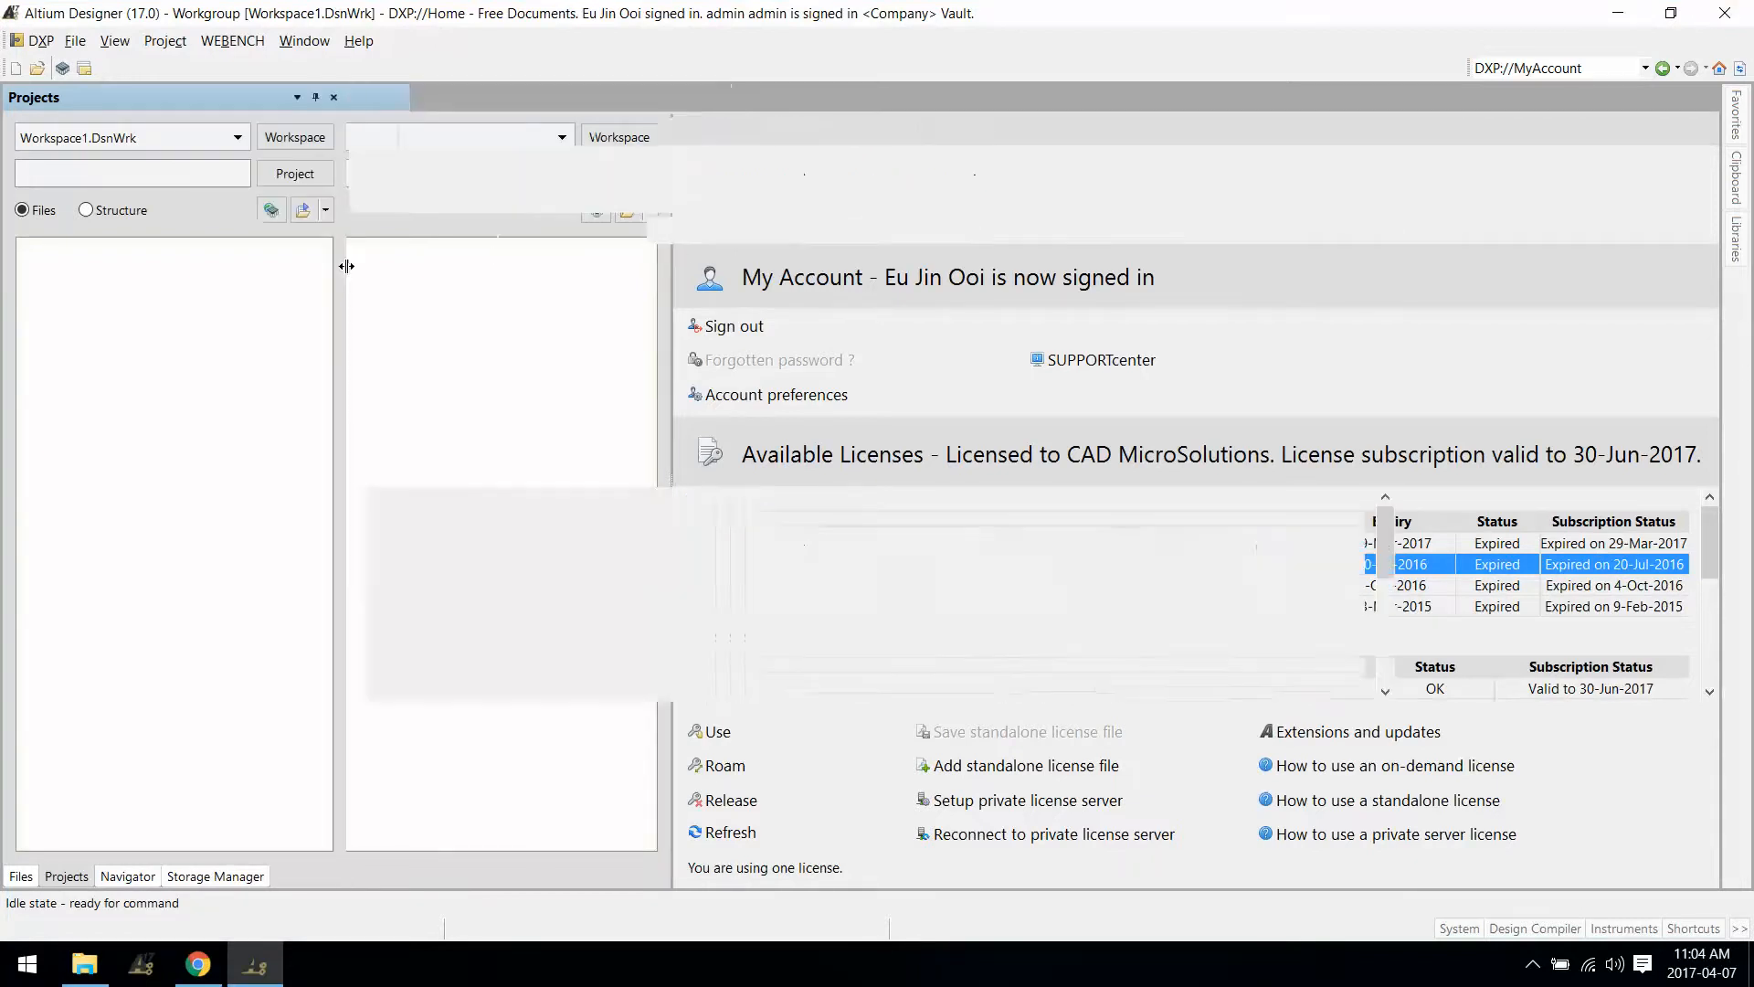